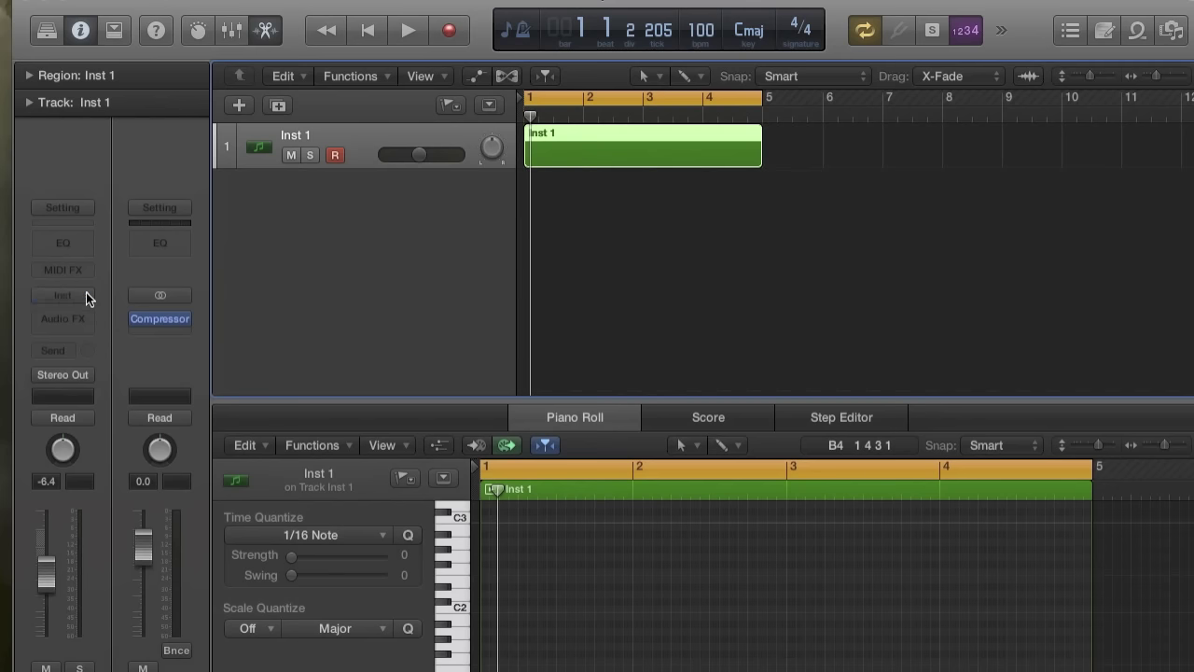
- Load the LennarDigital Sylenth1 stereo instrument on the Inst 1 track and initialize its preset
mouse_move(126, 622)
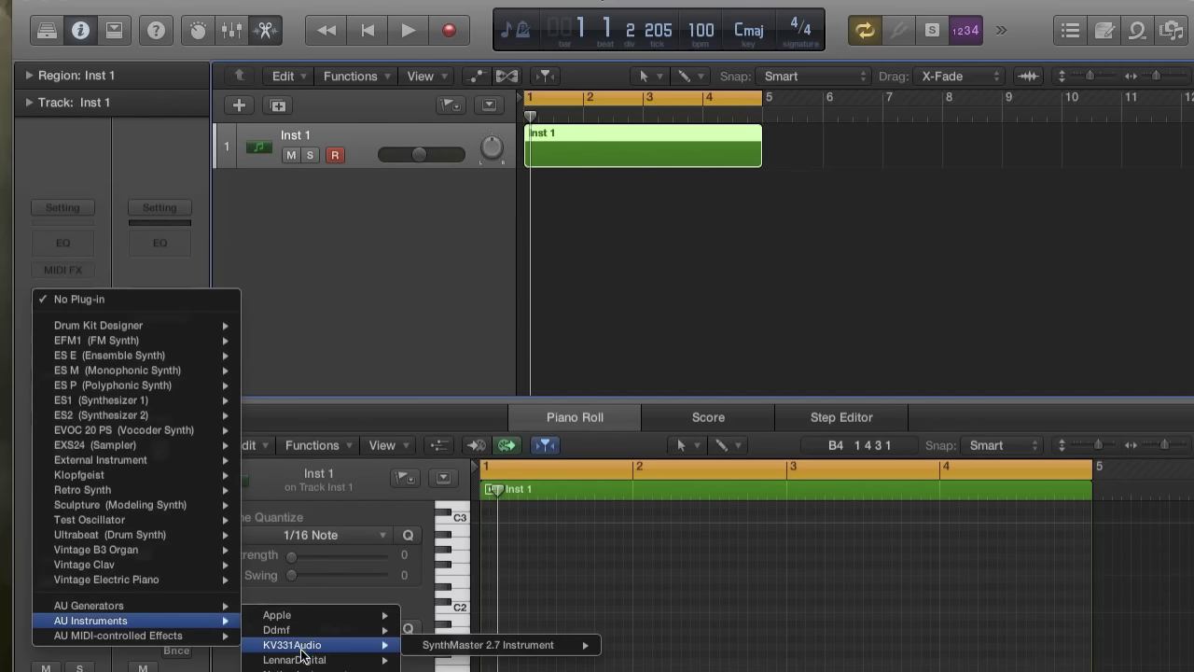
mouse_move(304, 660)
mouse_move(466, 659)
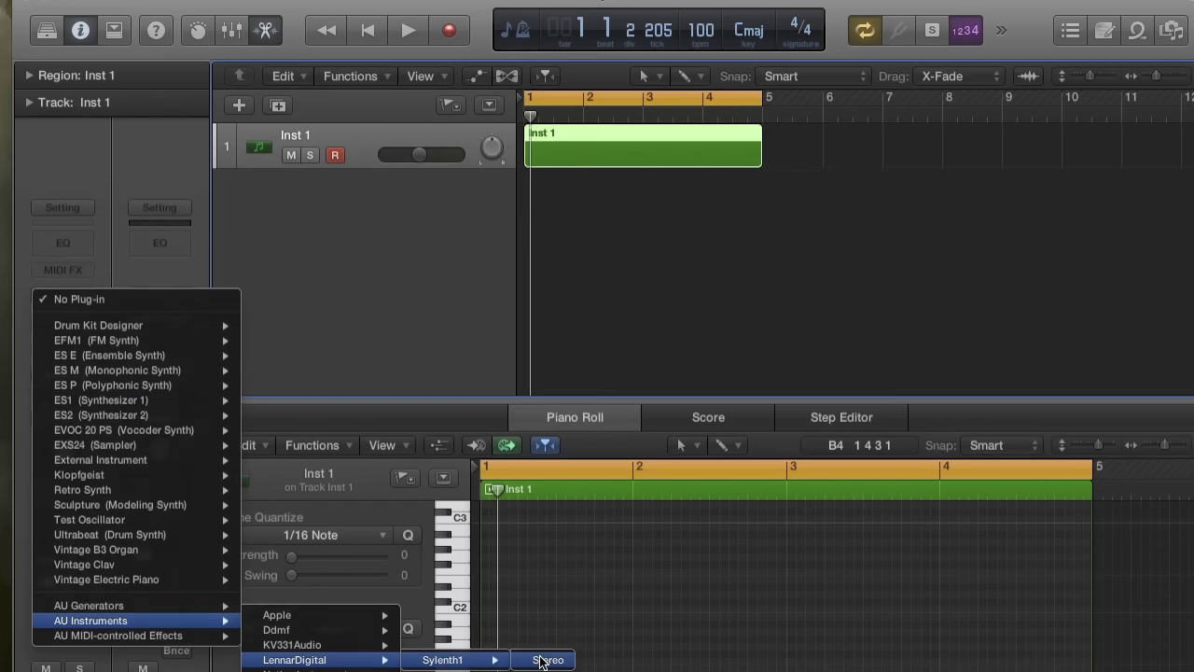
click(541, 659)
click(359, 295)
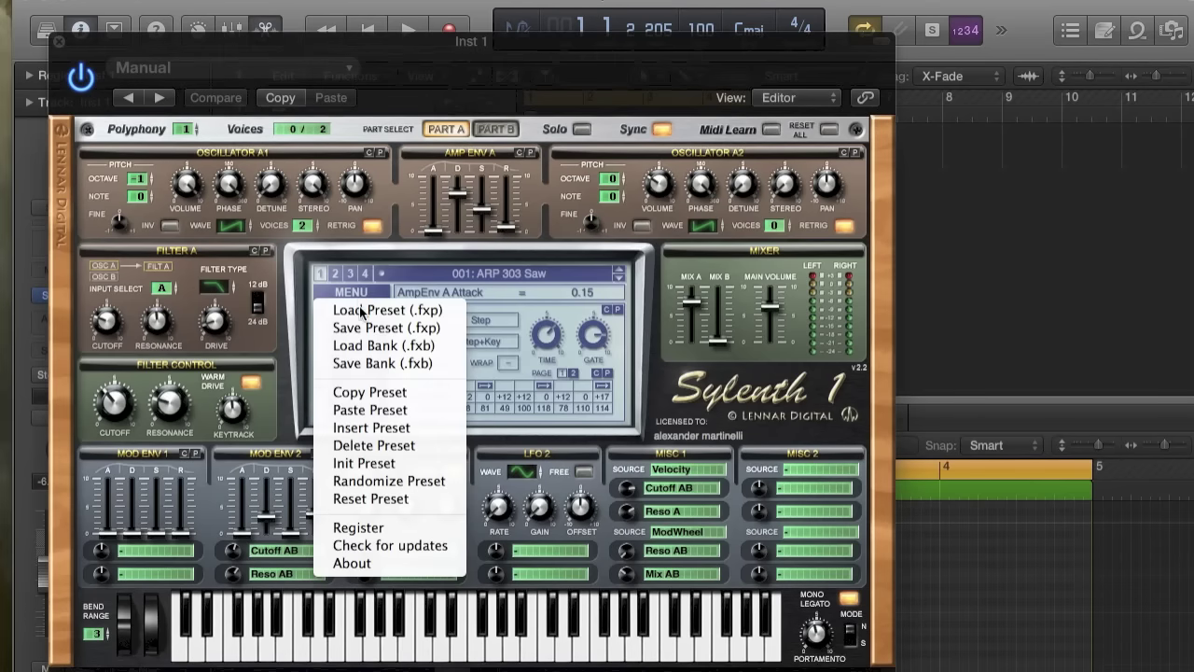
click(361, 431)
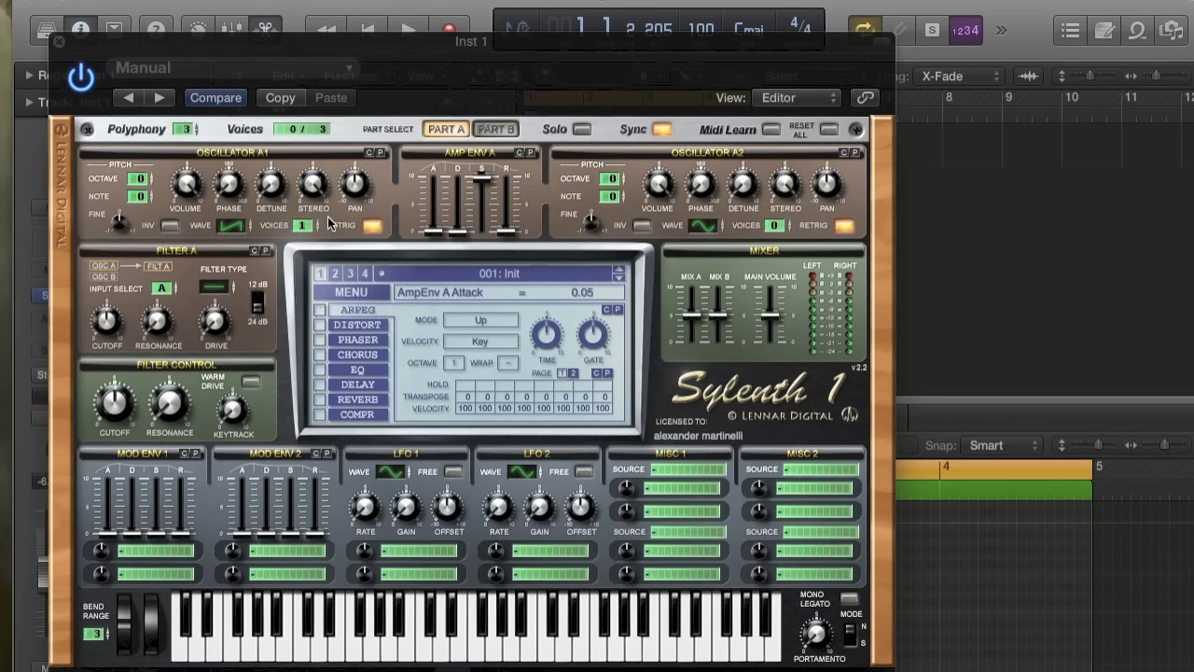
- Set Oscillator A1 to a sine wave with 8 voices
click(227, 224)
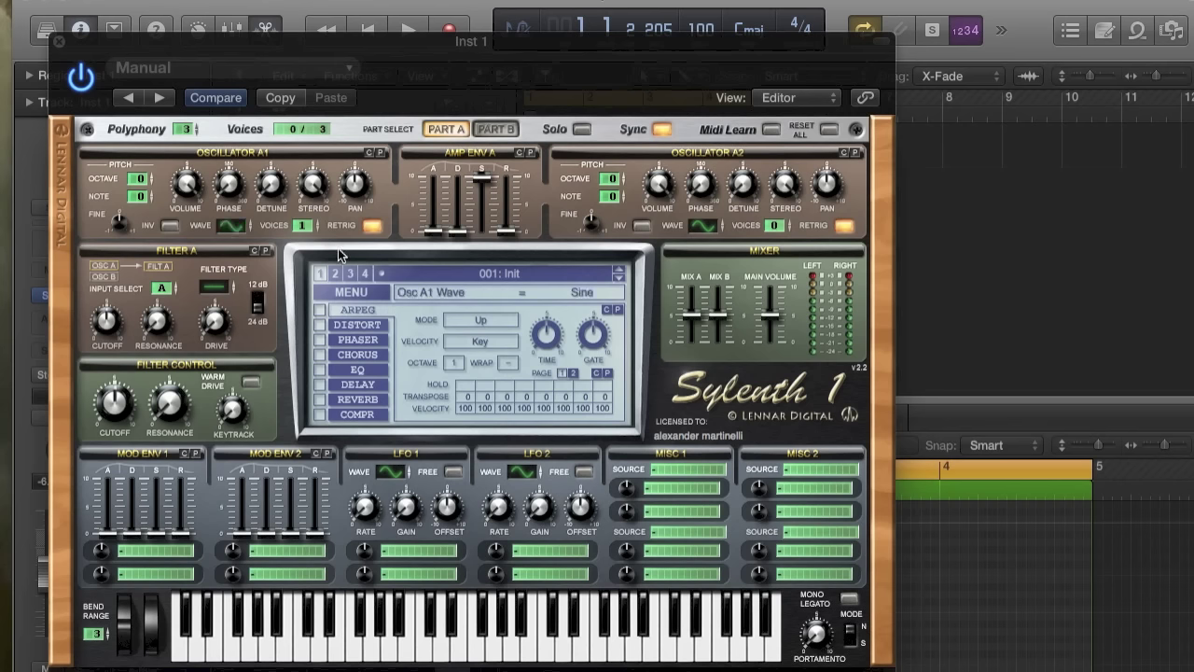
click(59, 44)
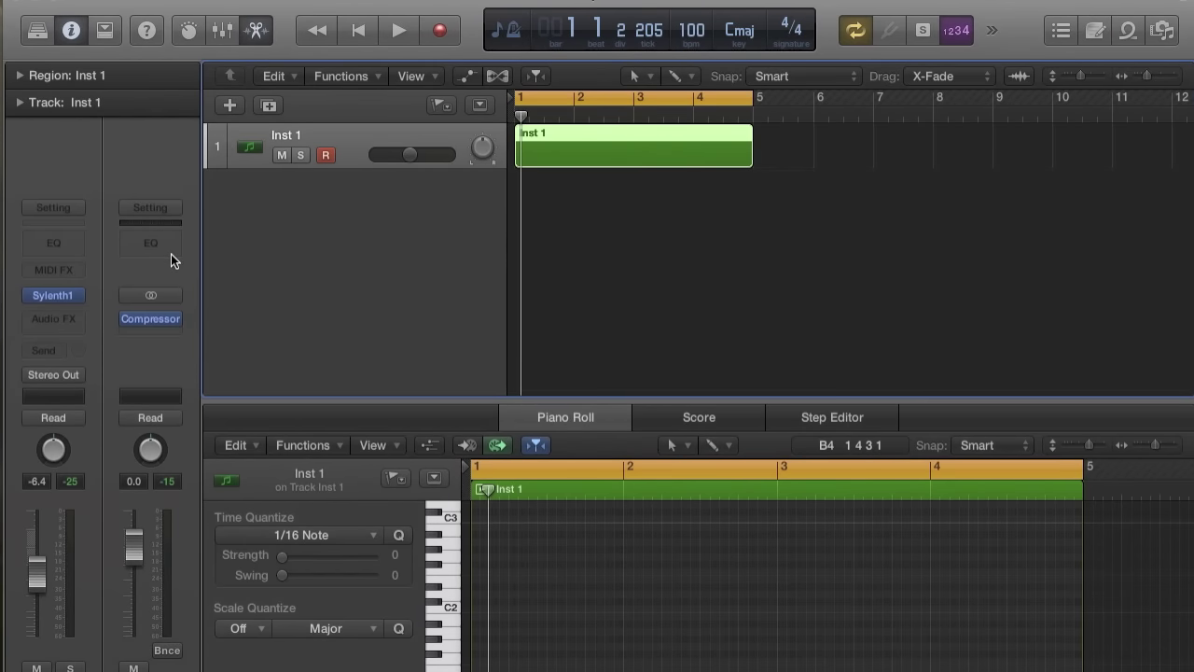
click(61, 298)
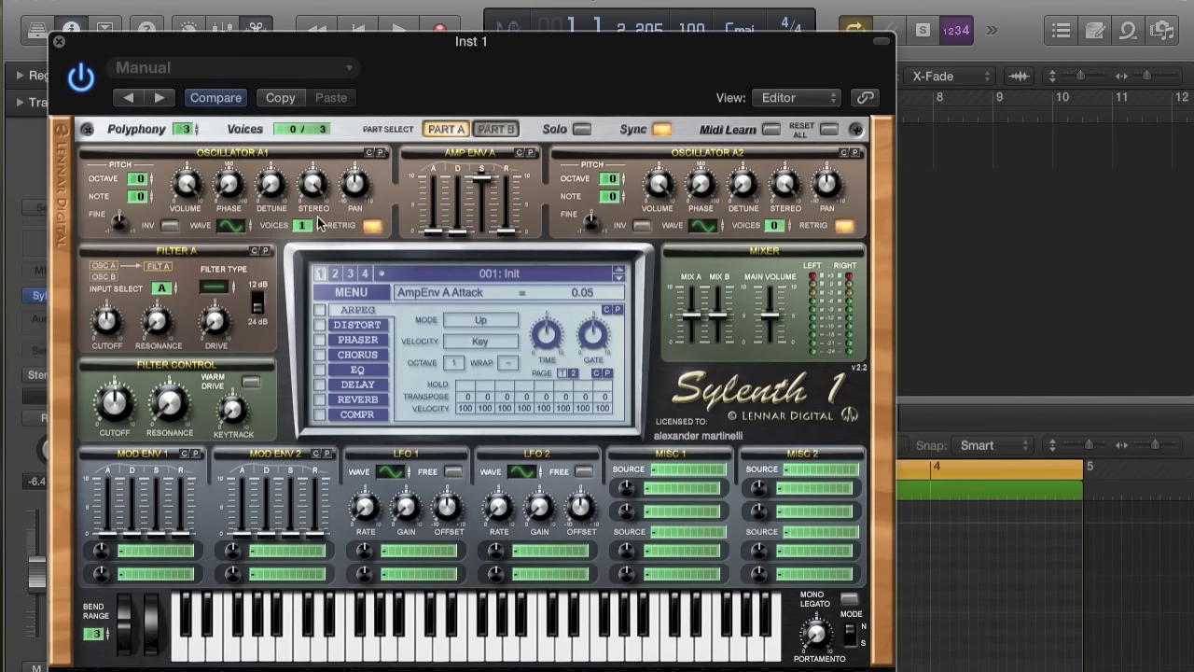
drag(310, 224, 317, 152)
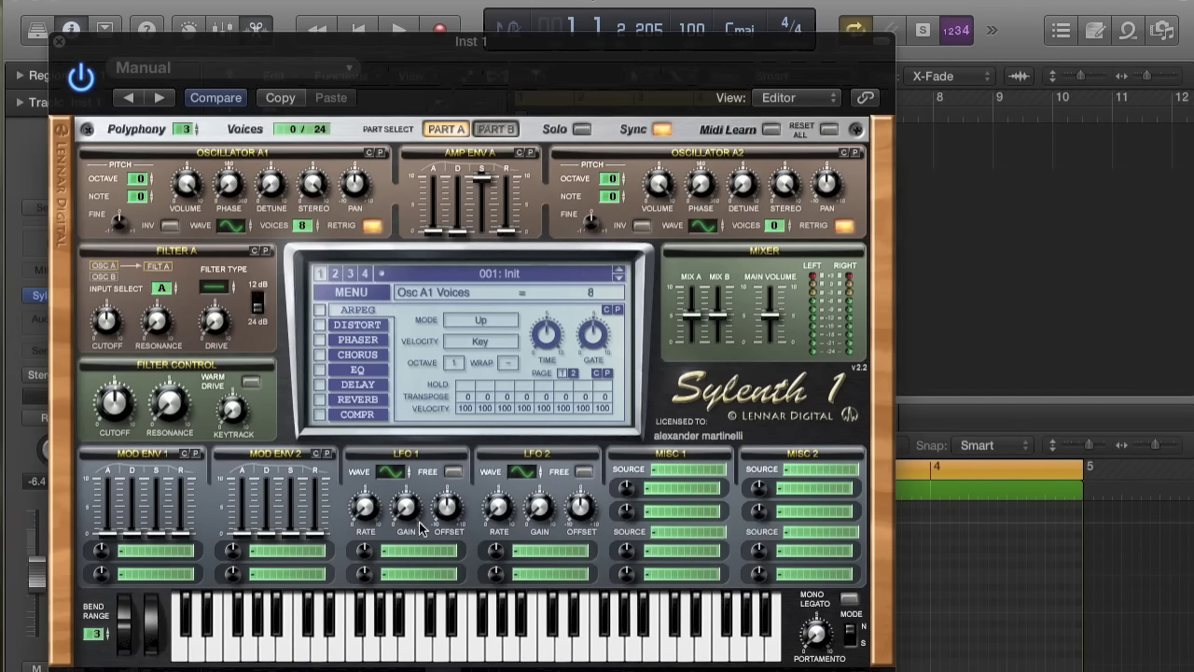
- Set amp envelope A's sustain to 0 and its decay to about 3.10 while auditioning notes
click(462, 625)
drag(457, 235, 484, 235)
click(484, 640)
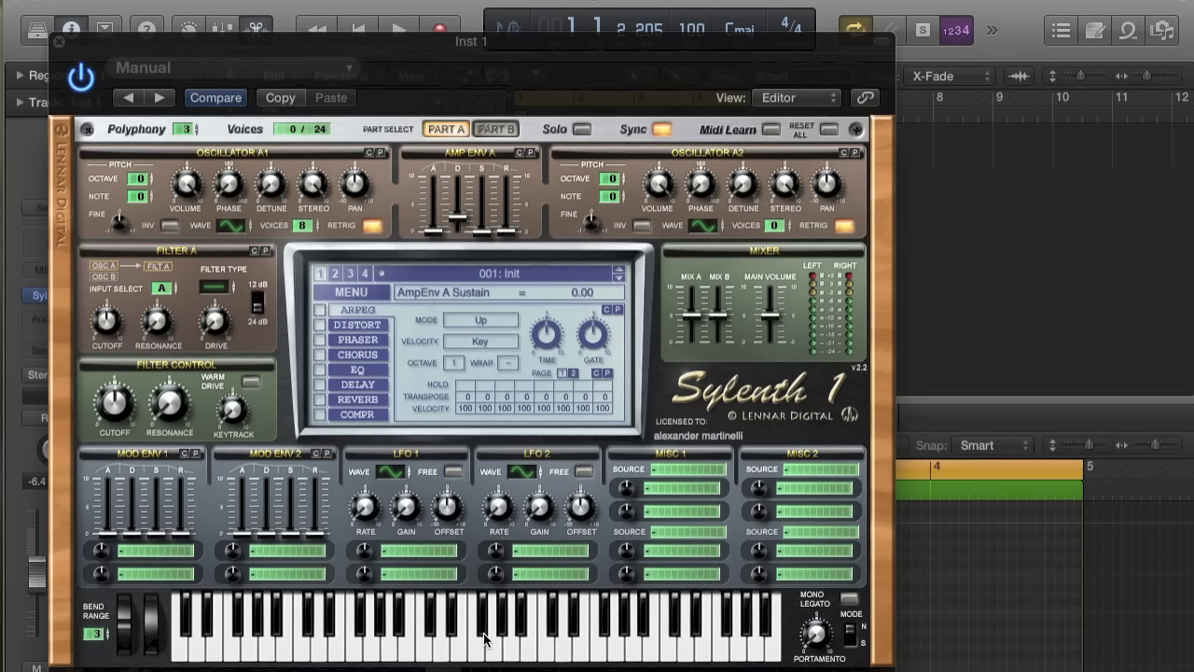
click(441, 658)
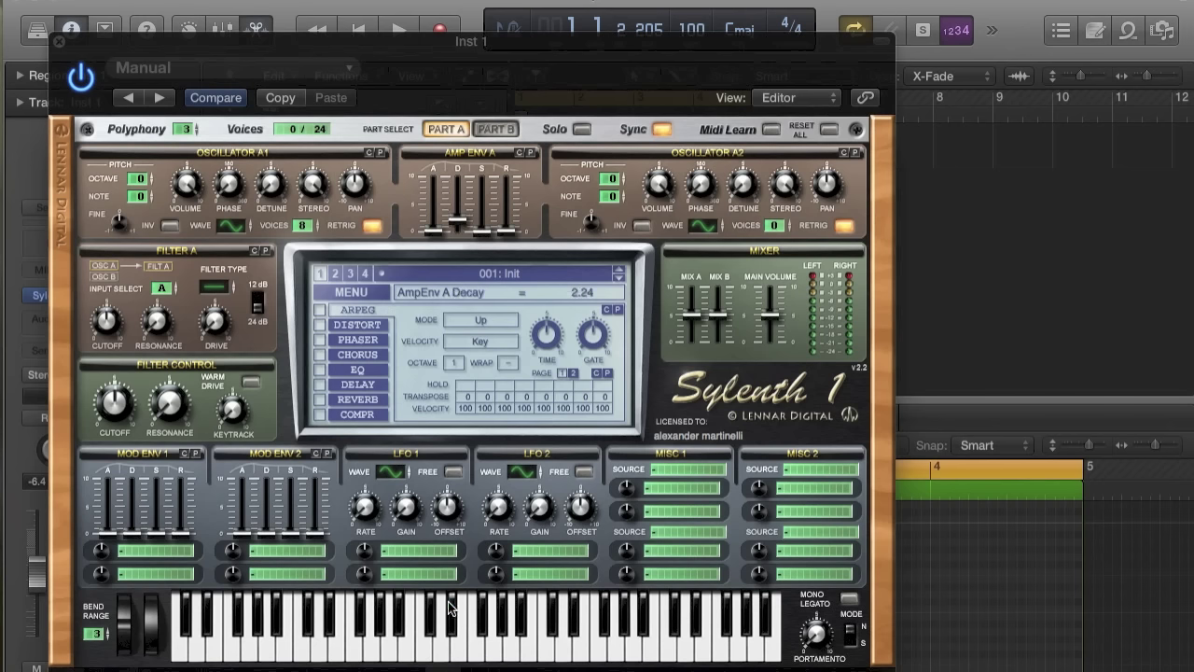
click(449, 650)
drag(464, 226, 461, 216)
click(419, 653)
click(419, 653)
click(427, 651)
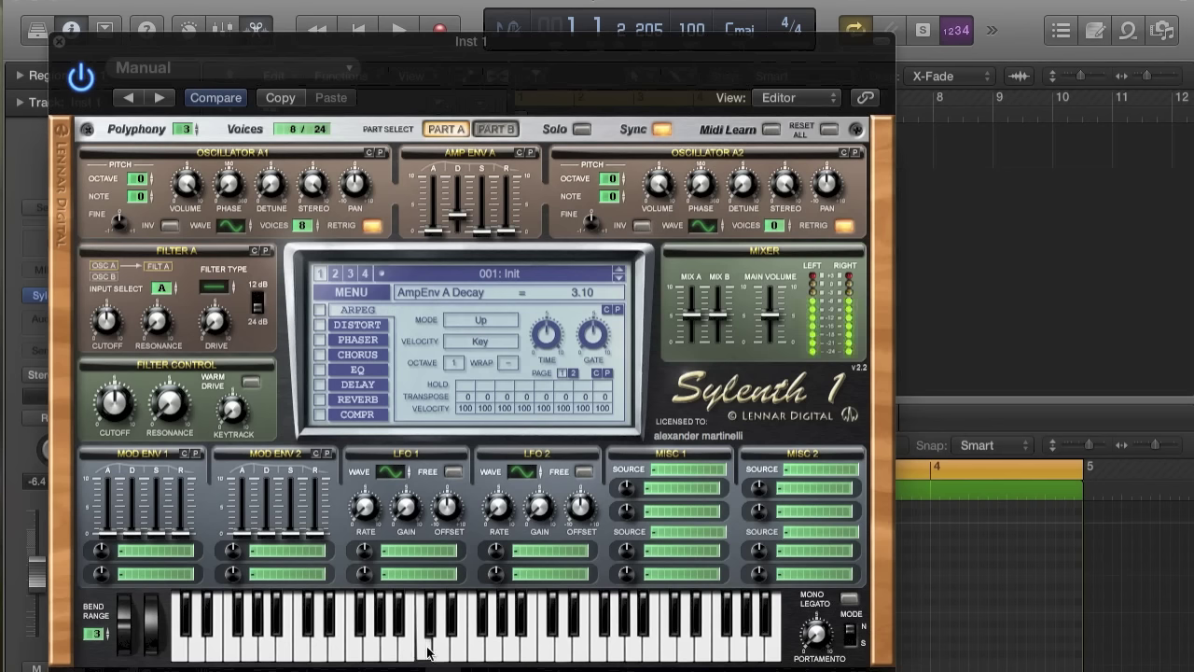
- Set amp envelope A's release to about 1.54, try a slower attack of about 0.57, and bring the attack back down
drag(481, 231, 518, 213)
click(407, 644)
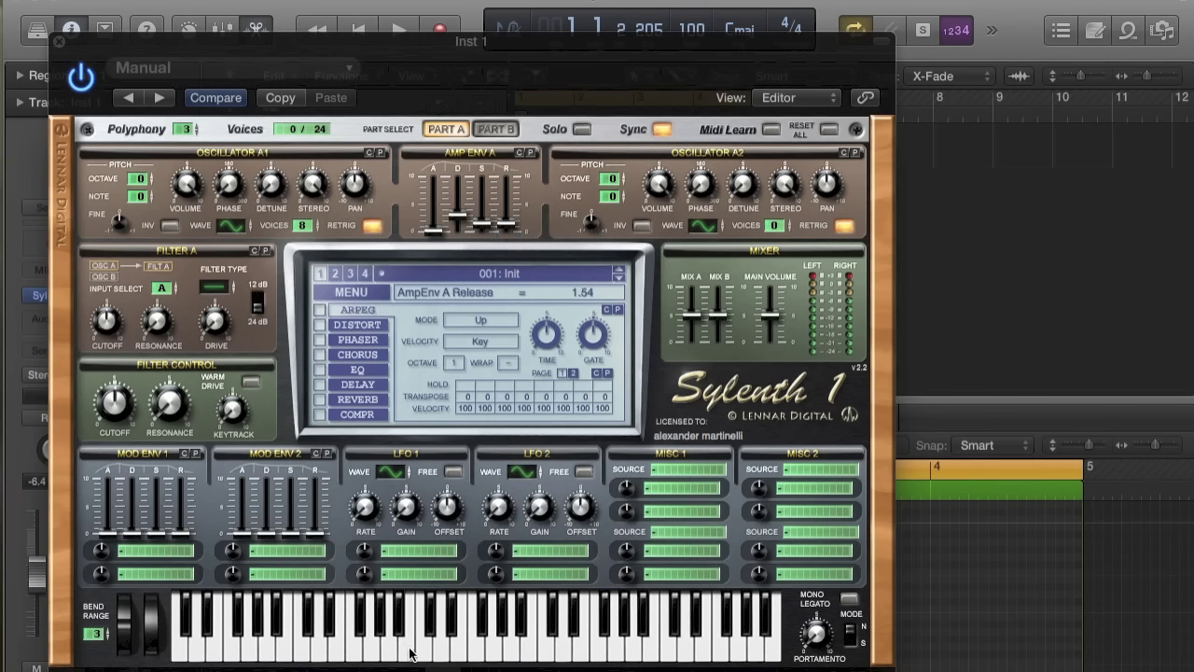
click(390, 646)
drag(430, 233, 432, 226)
click(362, 657)
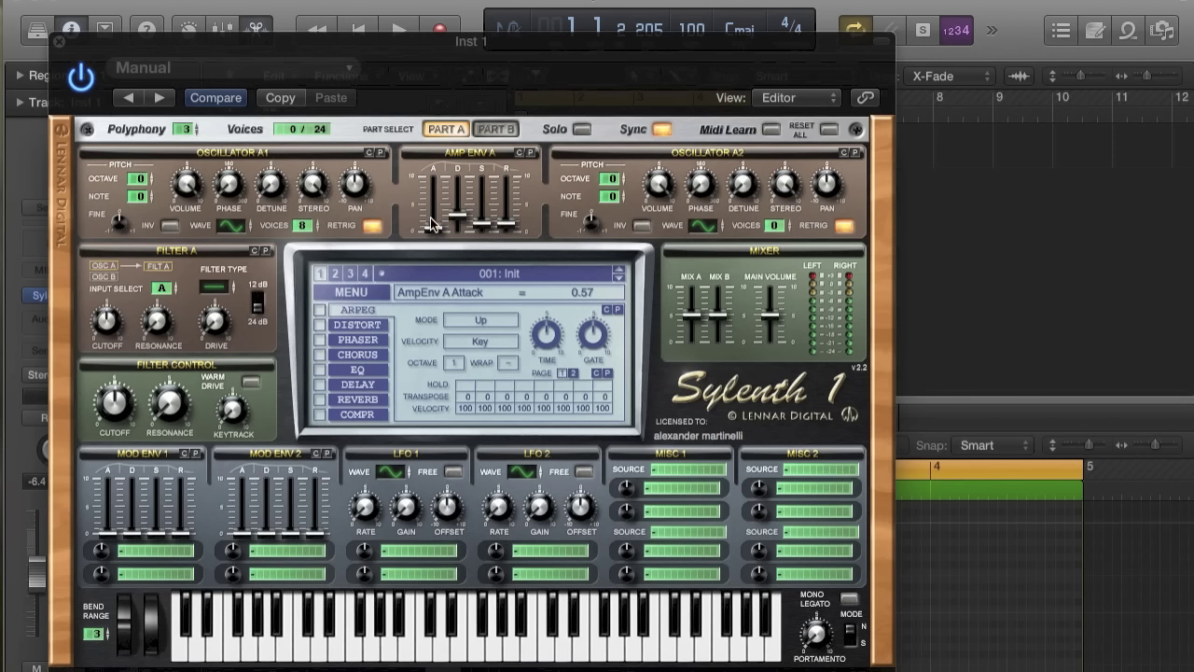
drag(431, 235, 431, 241)
click(358, 656)
- Enable the reverb effect, fine-tune its size while auditioning notes, and close the Sylenth1 window
click(321, 399)
click(359, 400)
drag(446, 382, 442, 411)
click(353, 634)
click(534, 631)
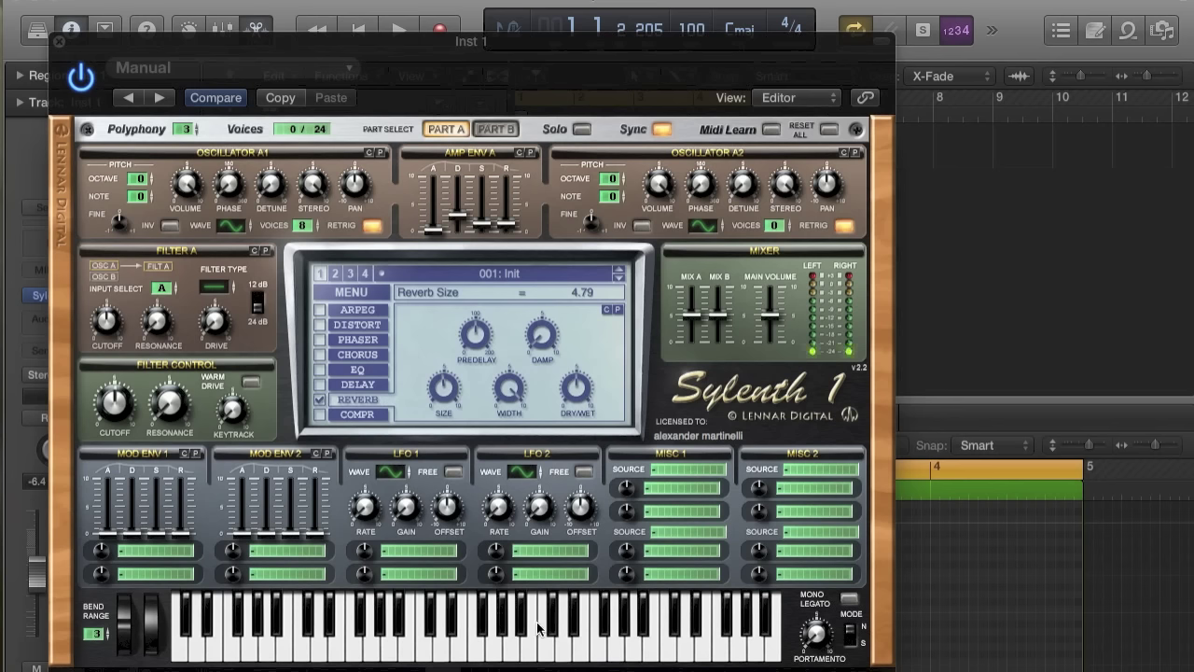
click(579, 640)
click(501, 641)
drag(448, 394, 449, 378)
click(536, 650)
click(59, 42)
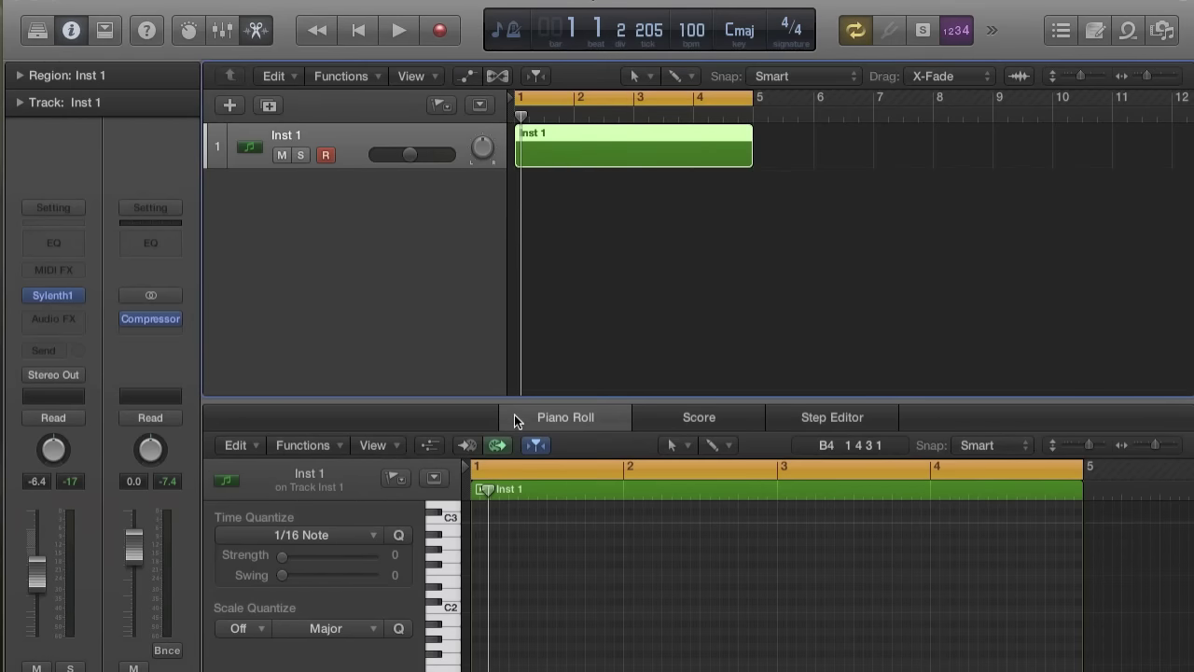
- Enlarge the Piano Roll editor and audition keys between C1 and C3 for a starting pitch
drag(514, 402, 522, 226)
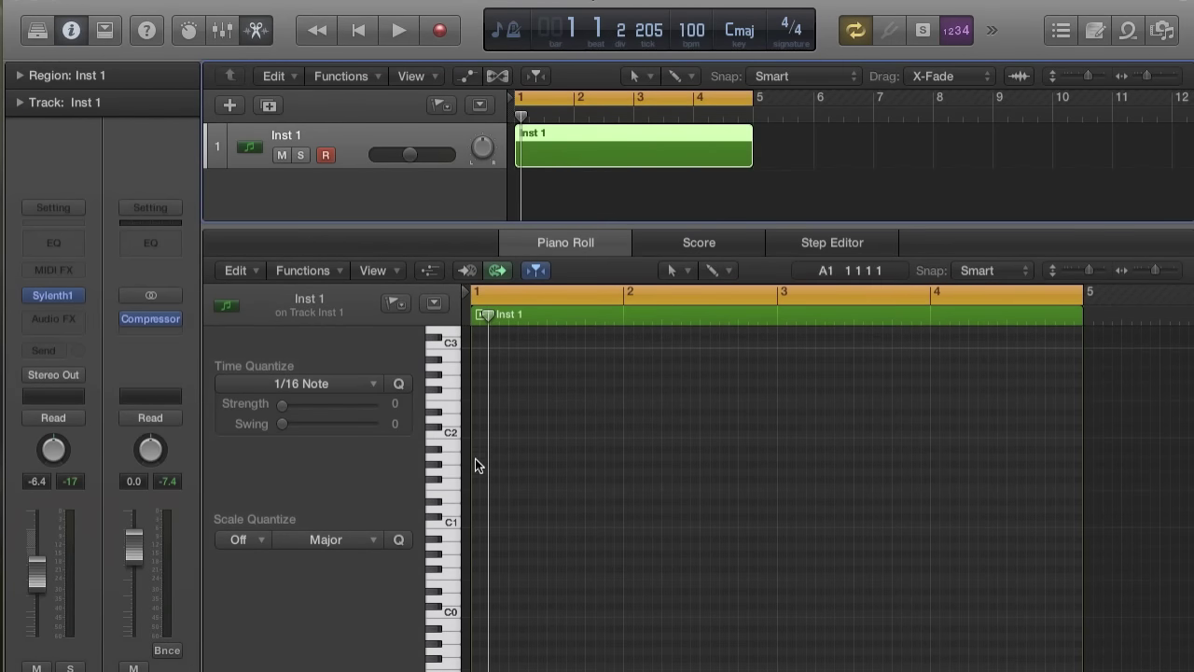
click(435, 501)
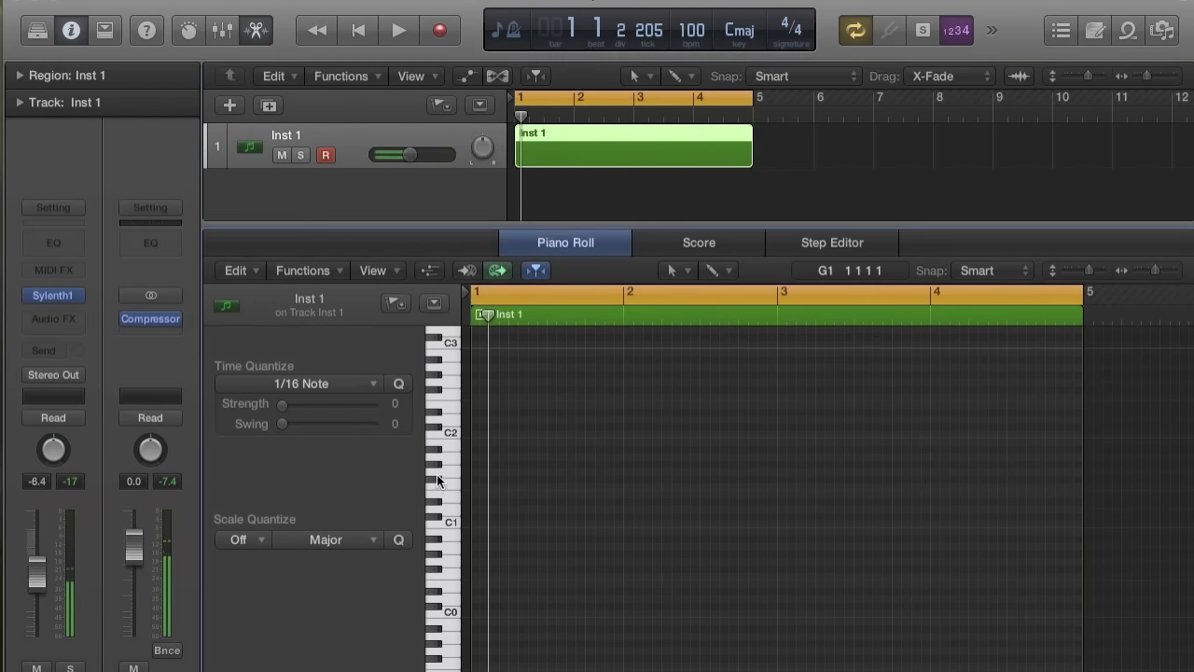
click(434, 501)
click(436, 414)
scroll(437, 412, up, 1)
click(436, 446)
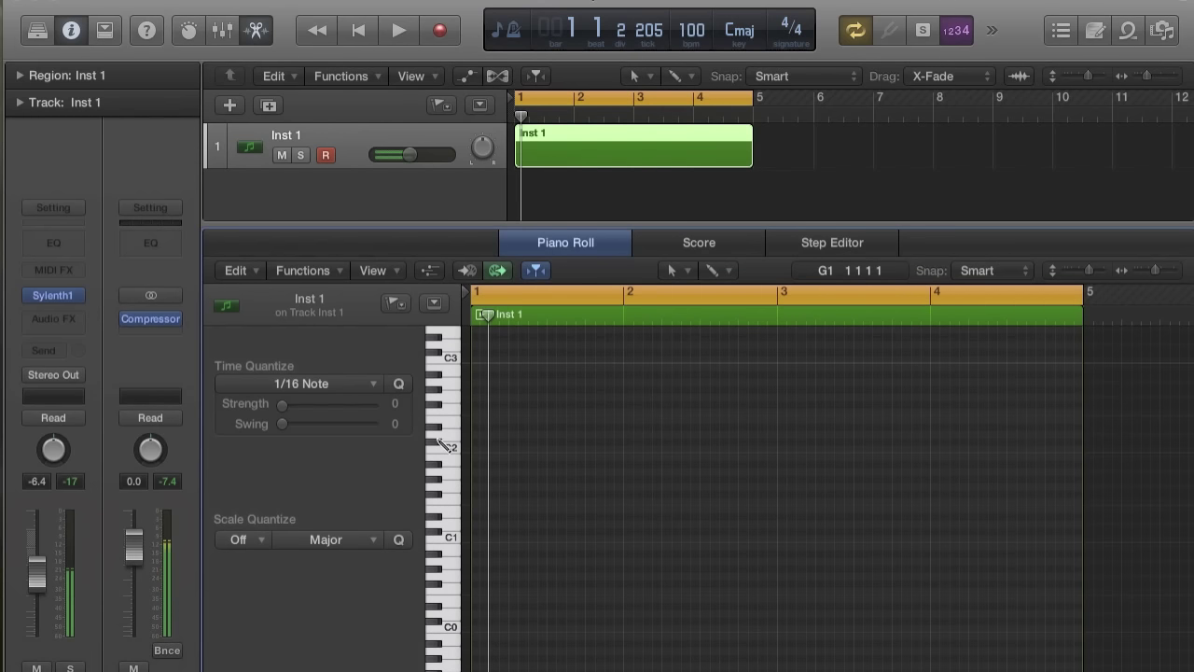
- Draw three consecutive C#2 notes from the start of bar 1, lasting three, three and two sixteenths
click(476, 443)
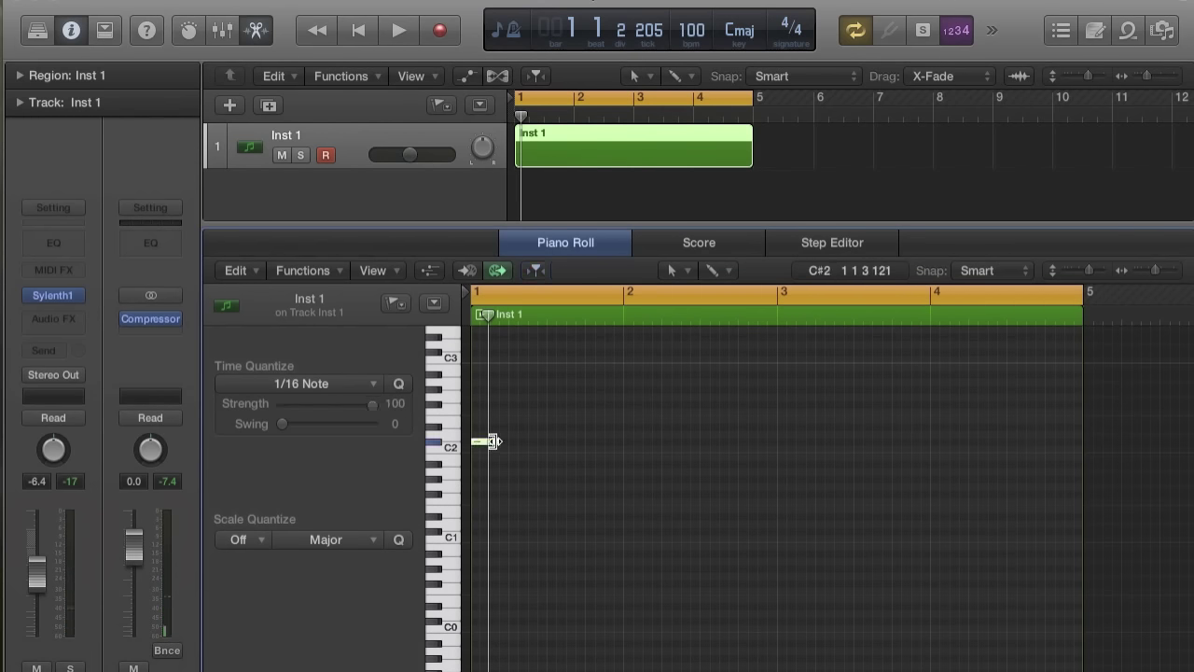
key(super+Right)
key(super+Right)
scroll(499, 439, left, 1)
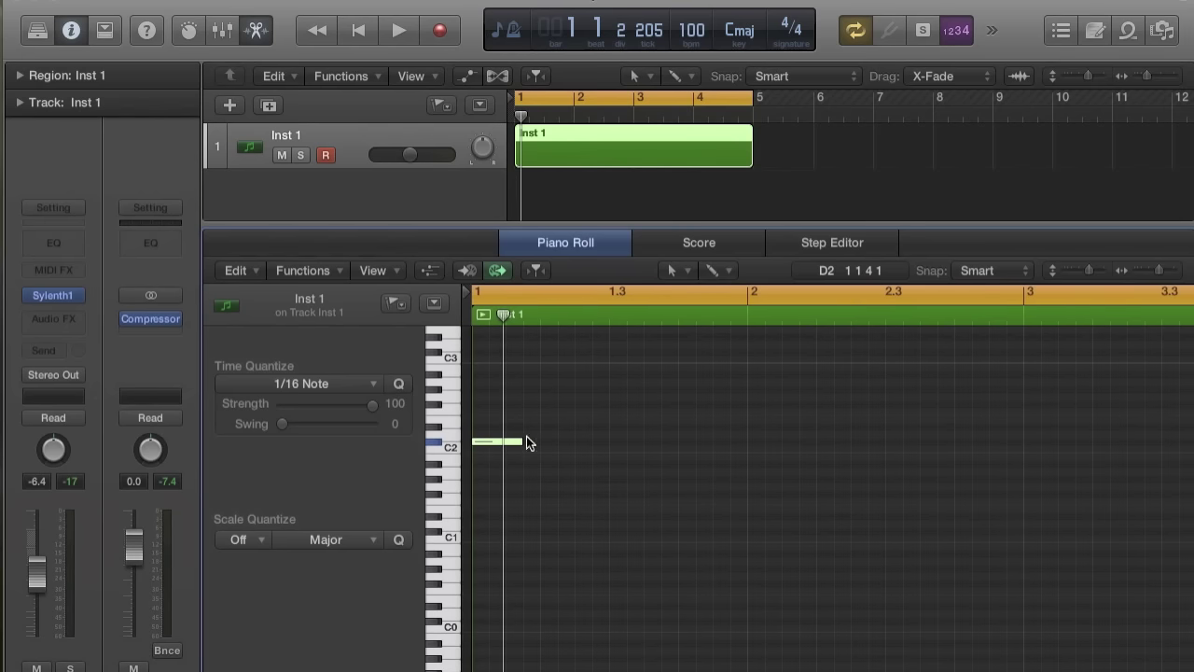
super+click(532, 441)
click(579, 442)
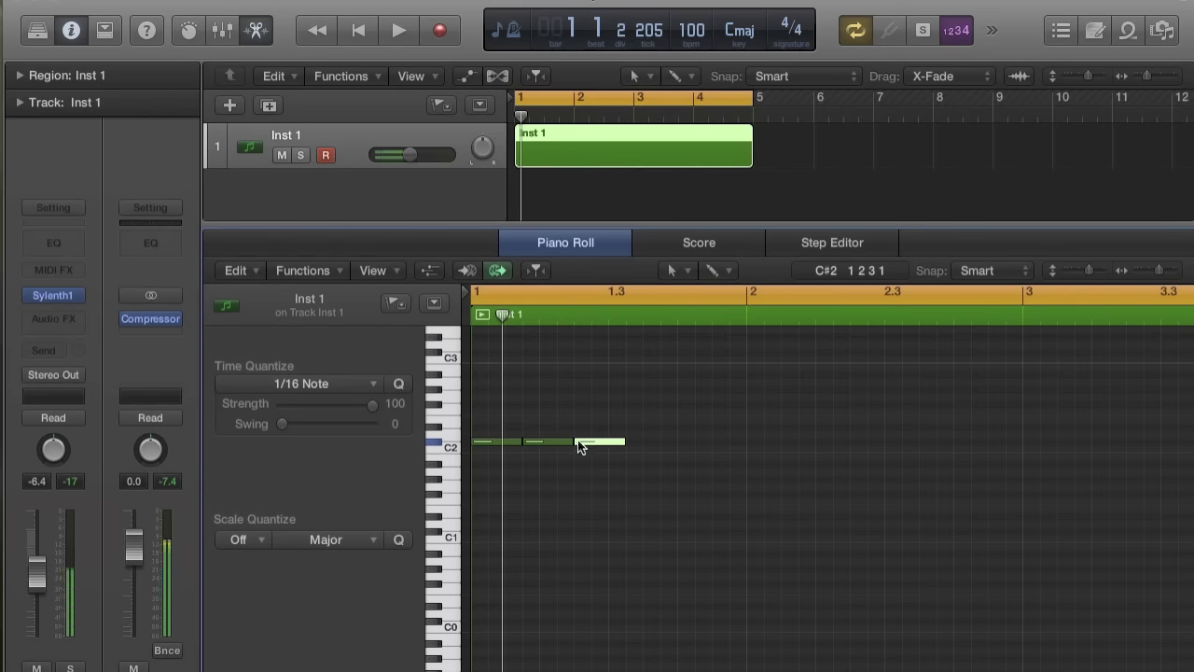
drag(618, 442, 608, 442)
- Add three consecutive D#2 notes from position 1.3 up to bar 2, shortening the last to two sixteenths
click(612, 427)
drag(641, 427, 656, 432)
click(671, 427)
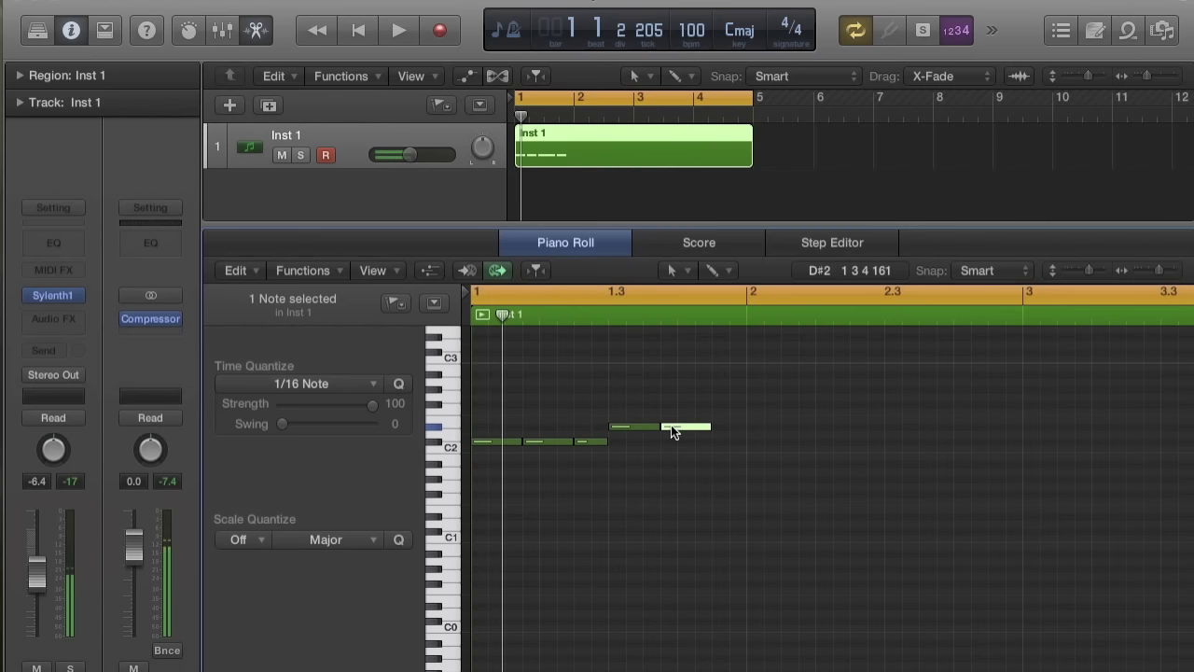
click(721, 428)
mouse_move(760, 427)
mouse_down()
mouse_move(729, 427)
mouse_move(759, 412)
mouse_move(760, 422)
mouse_up()
- Add an E2 note at the start of bar 2, play the phrase back, and raise that note to F2
click(752, 417)
key(space)
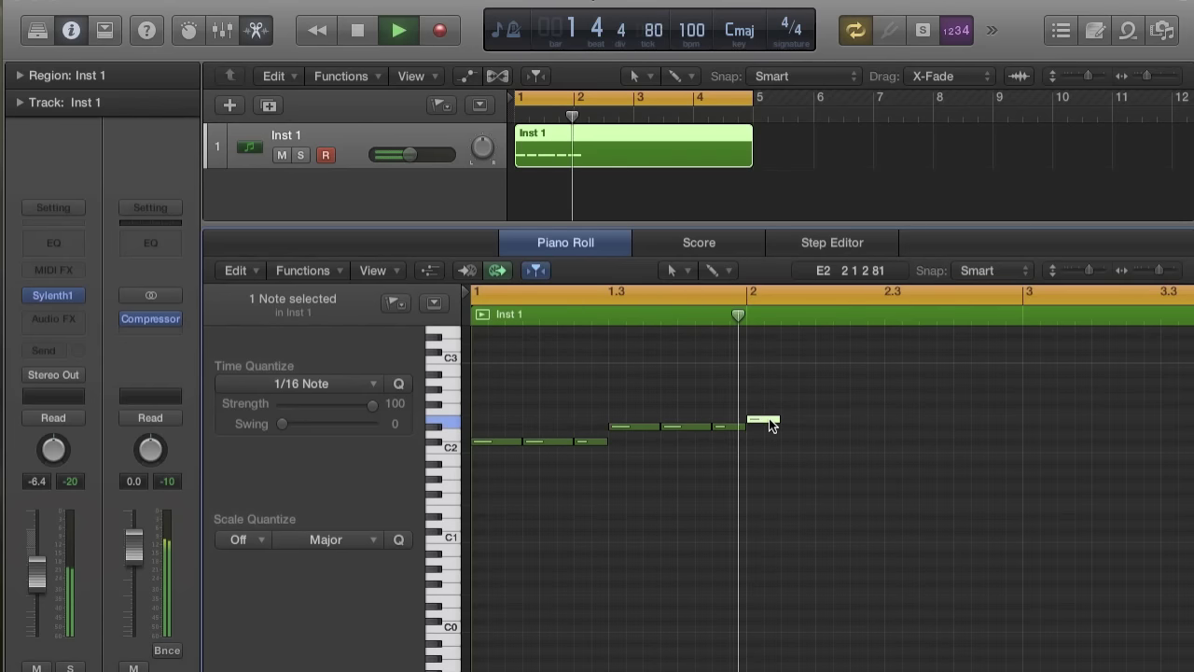
key(space)
drag(770, 423, 770, 413)
- Try all seven notes one octave higher during playback and move them back down an octave
drag(488, 382, 771, 447)
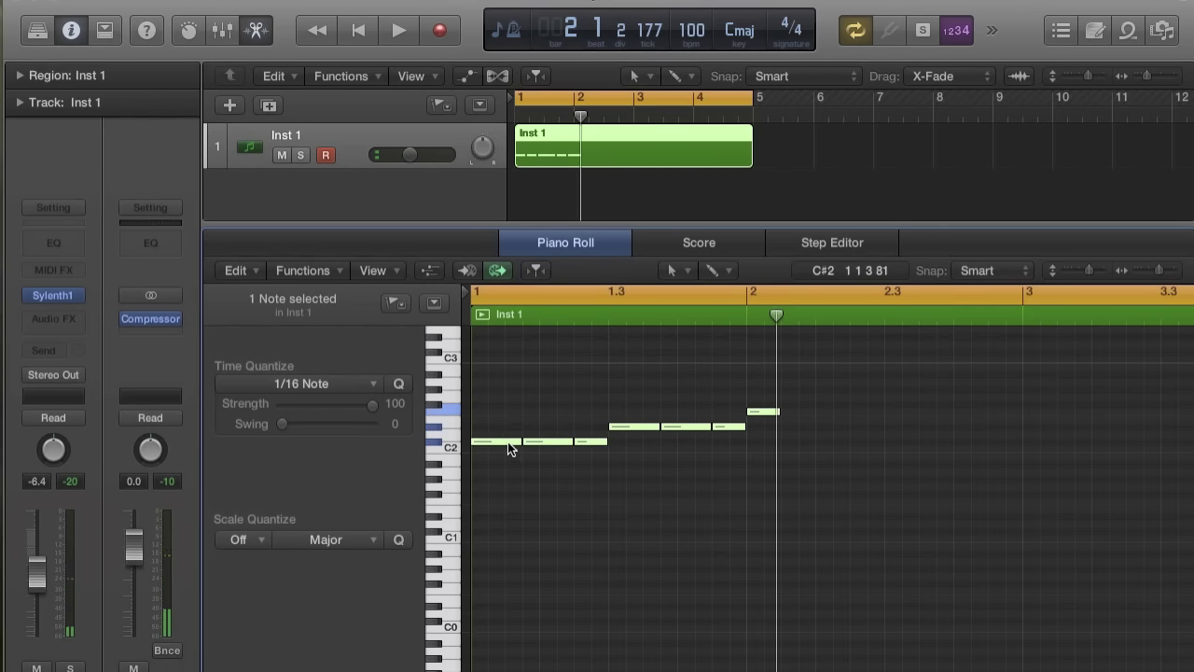
drag(505, 440, 504, 357)
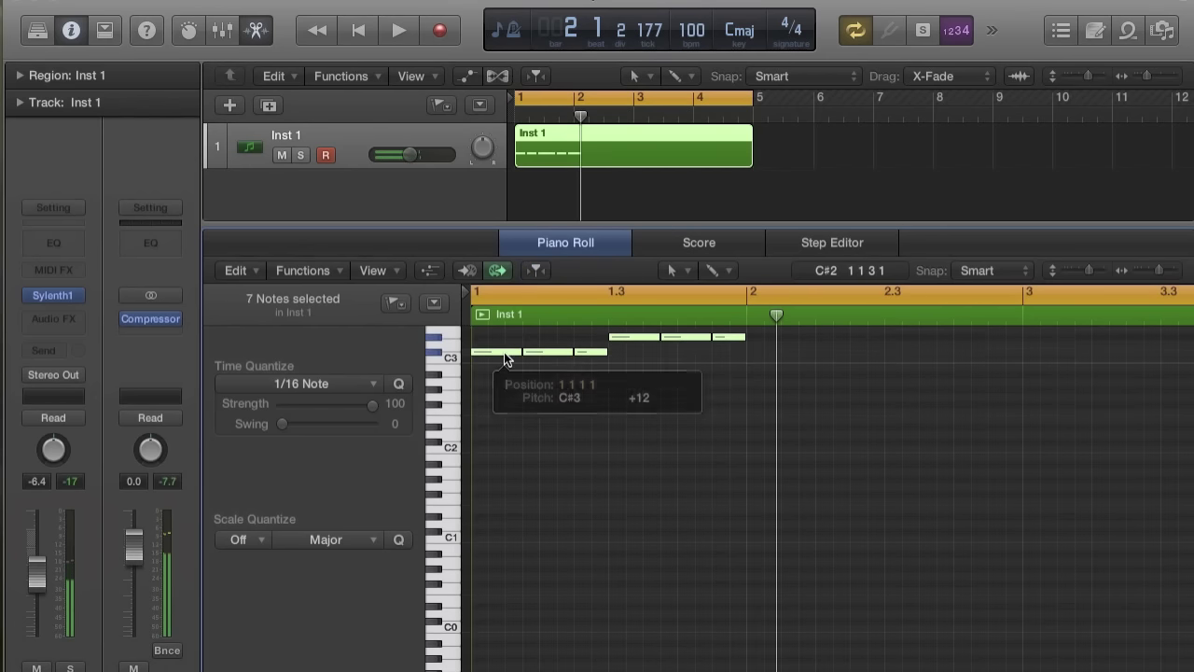
key(shift+space)
scroll(504, 359, up, 1)
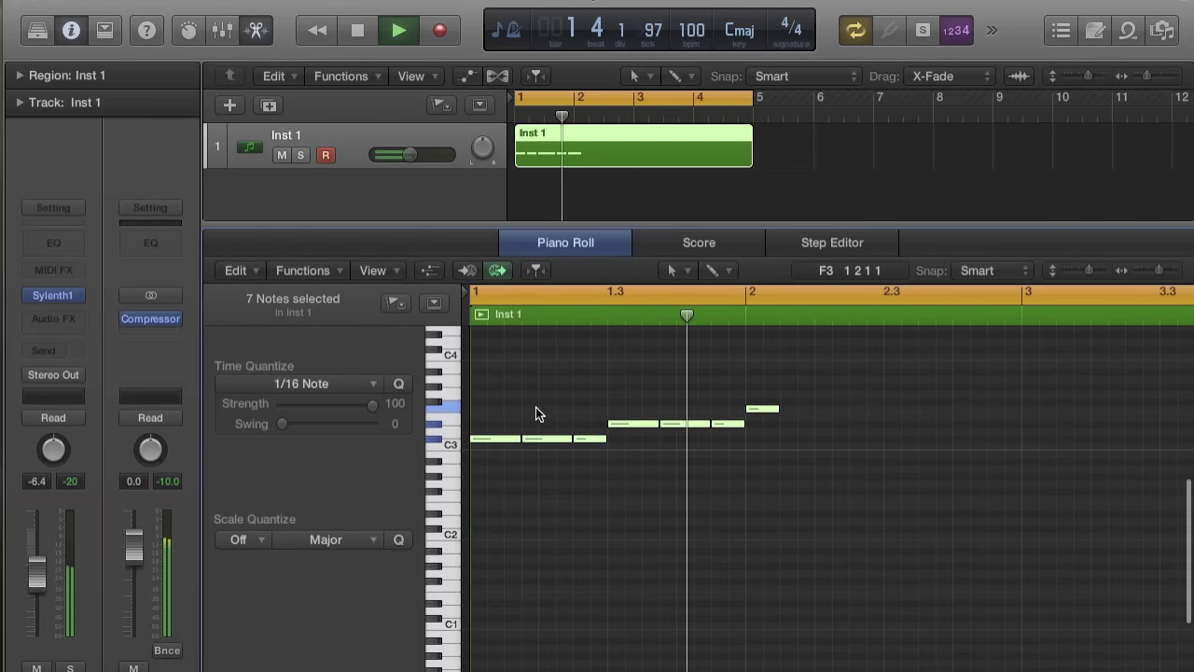
key(space)
drag(497, 439, 498, 531)
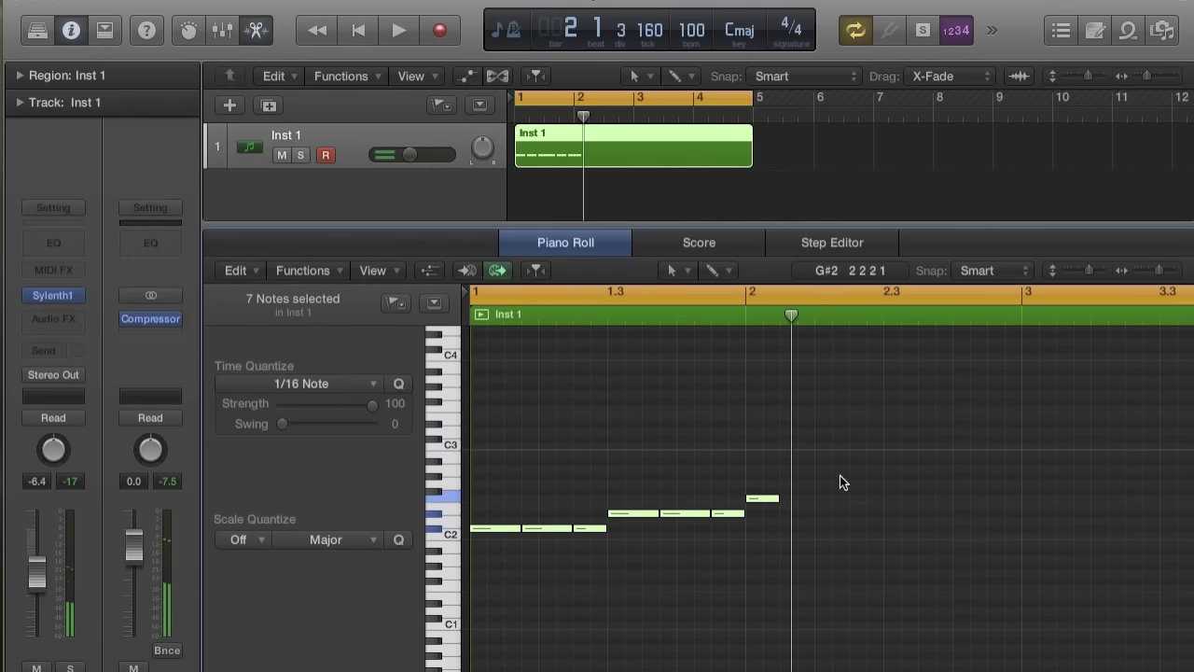
- Fill bar 2 with six consecutive F2 notes, repeating the lengths of three, three and two sixteenths twice
click(789, 498)
mouse_move(827, 498)
mouse_down()
mouse_move(806, 497)
mouse_move(840, 497)
mouse_move(795, 498)
mouse_up()
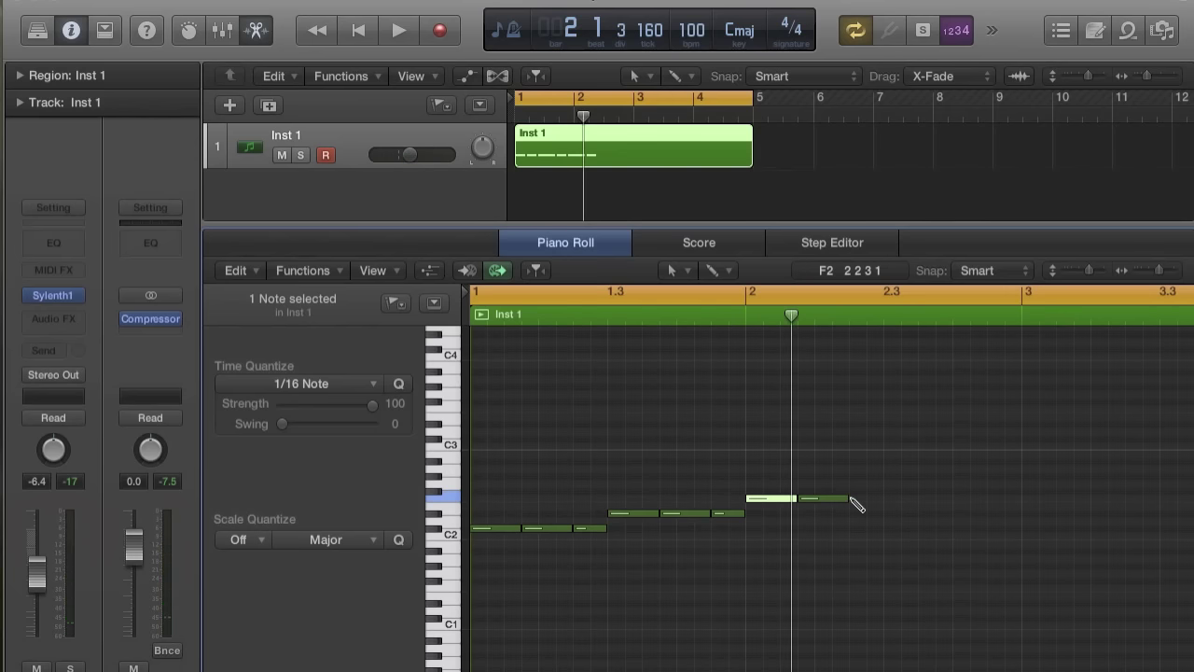
super+click(853, 498)
drag(898, 498, 935, 499)
click(886, 498)
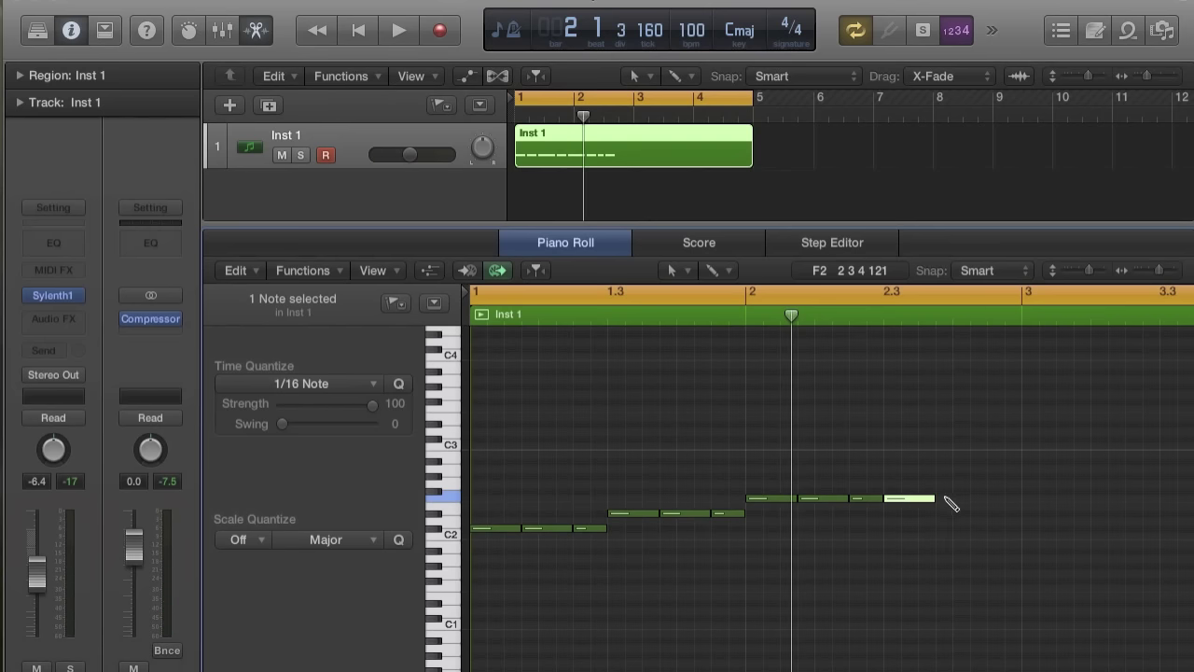
click(939, 499)
drag(1031, 499, 1021, 497)
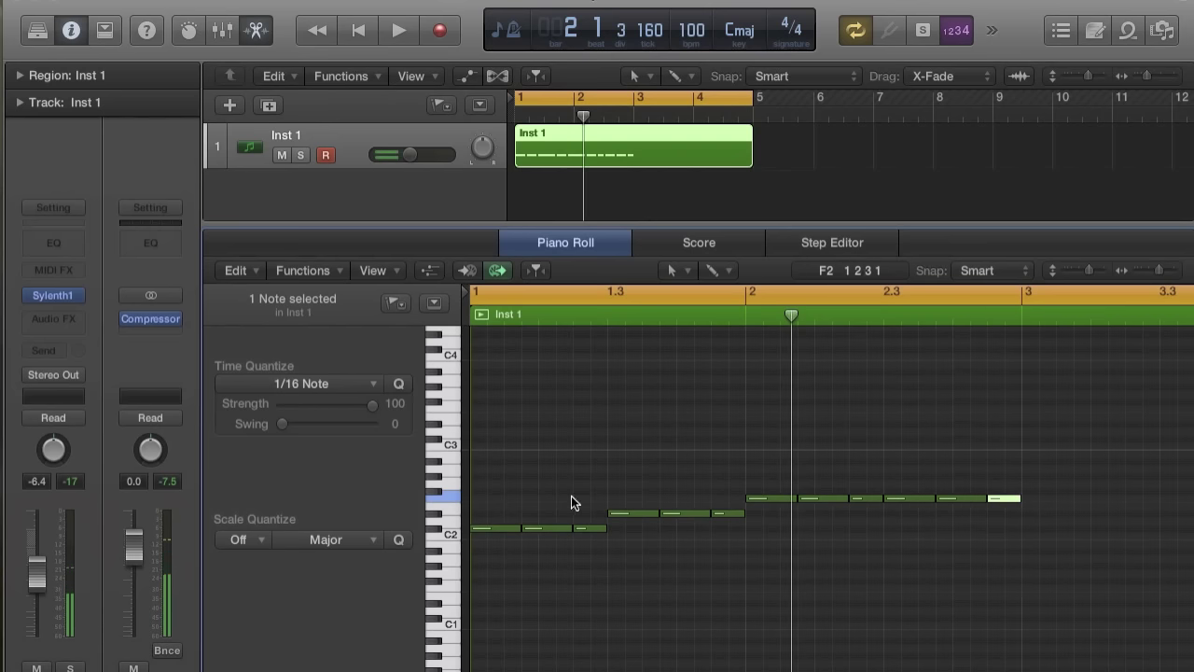
- Add two consecutive G#2 notes of three sixteenths each above the C#2 notes at the start of bar 1
click(480, 478)
key(space)
key(space)
drag(500, 476, 518, 477)
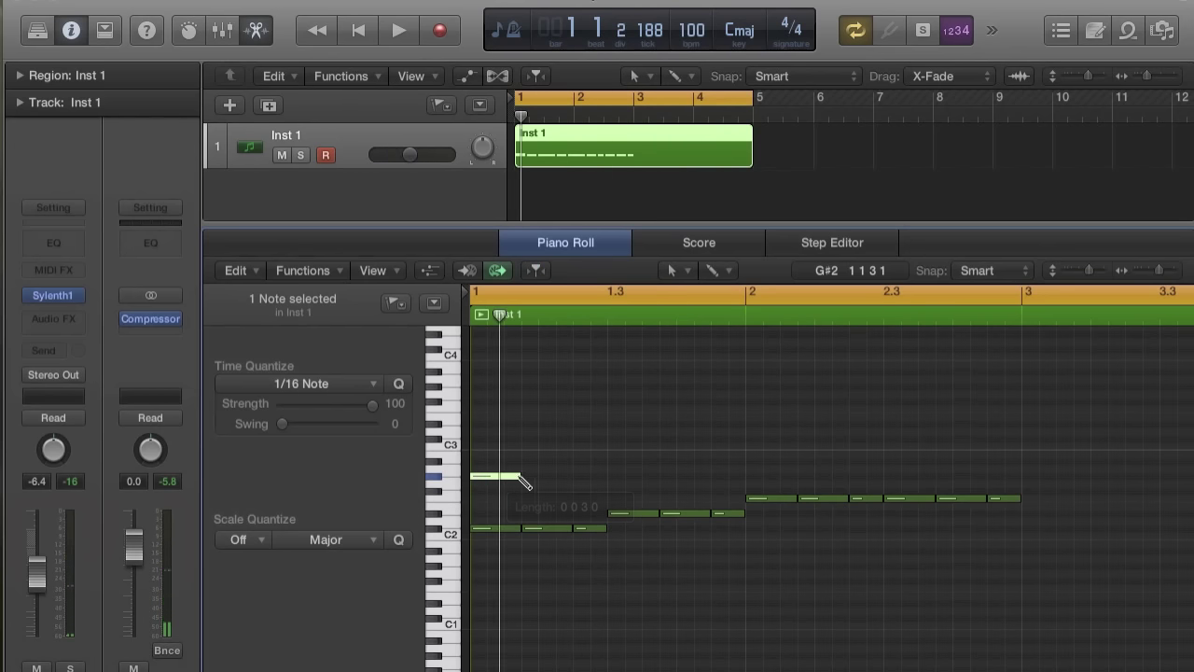
click(524, 476)
- Add two consecutive notes at position 1.3, raise both to A#2, and play the phrase back
super+click(613, 476)
super+click(667, 476)
click(645, 455)
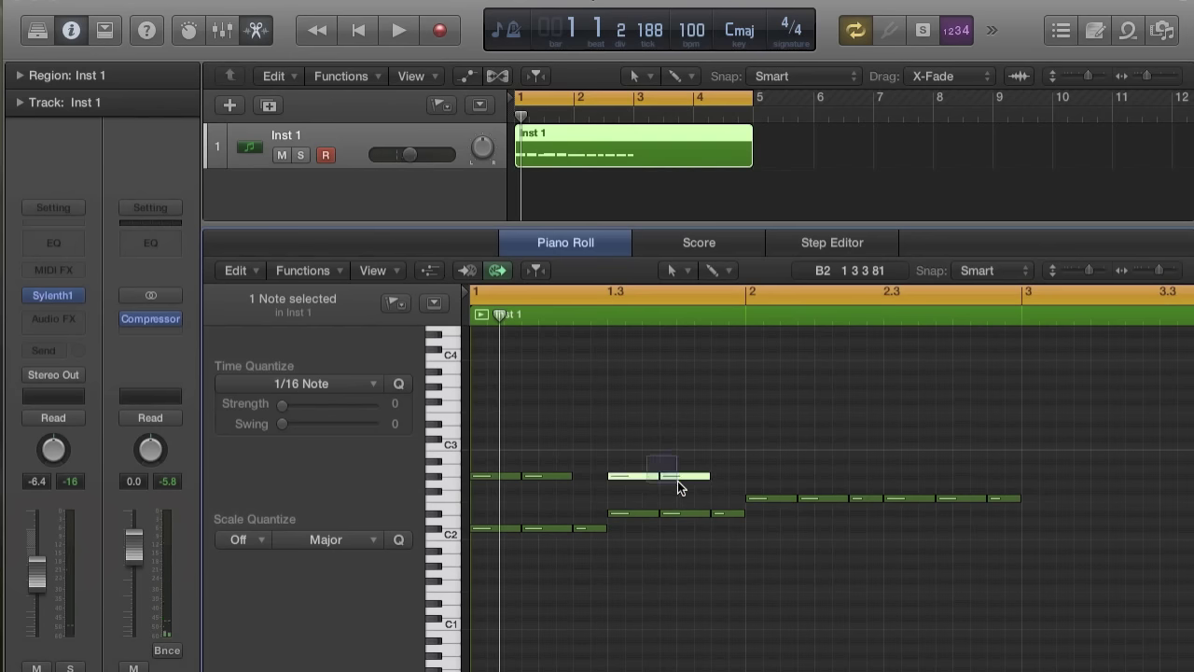
drag(641, 476, 641, 459)
key(space)
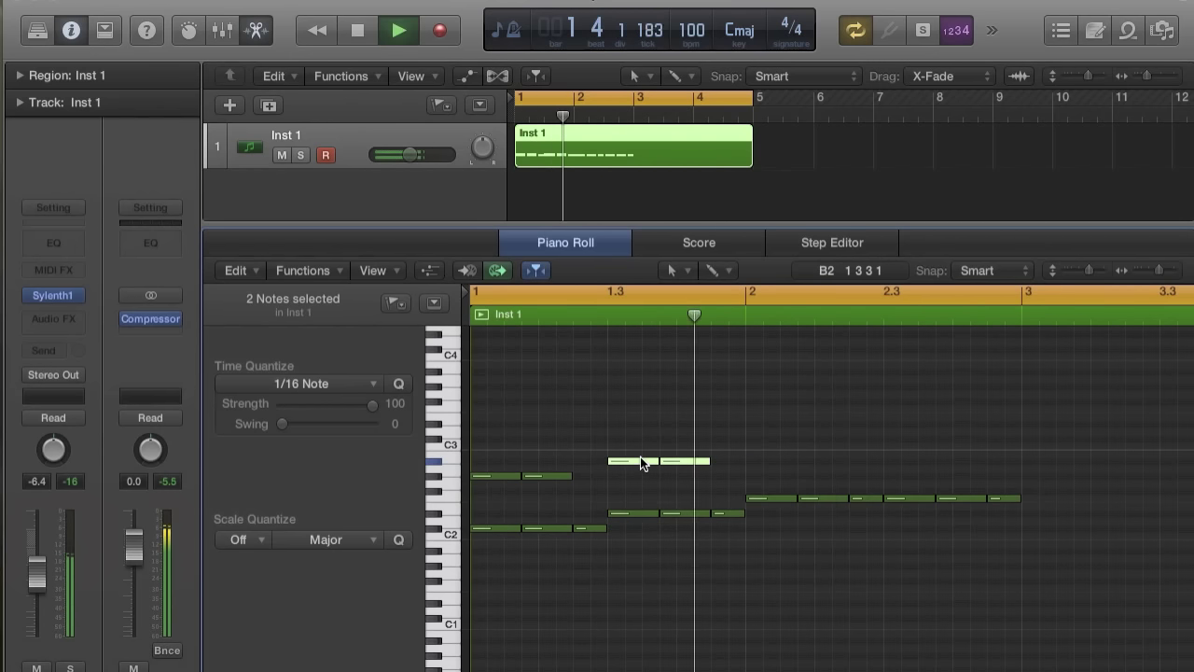
key(space)
- Add four C3 notes of three sixteenths each above the F2 notes, two from bar 2 and two from position 2.3
super+click(752, 461)
drag(772, 456, 773, 447)
super+click(805, 447)
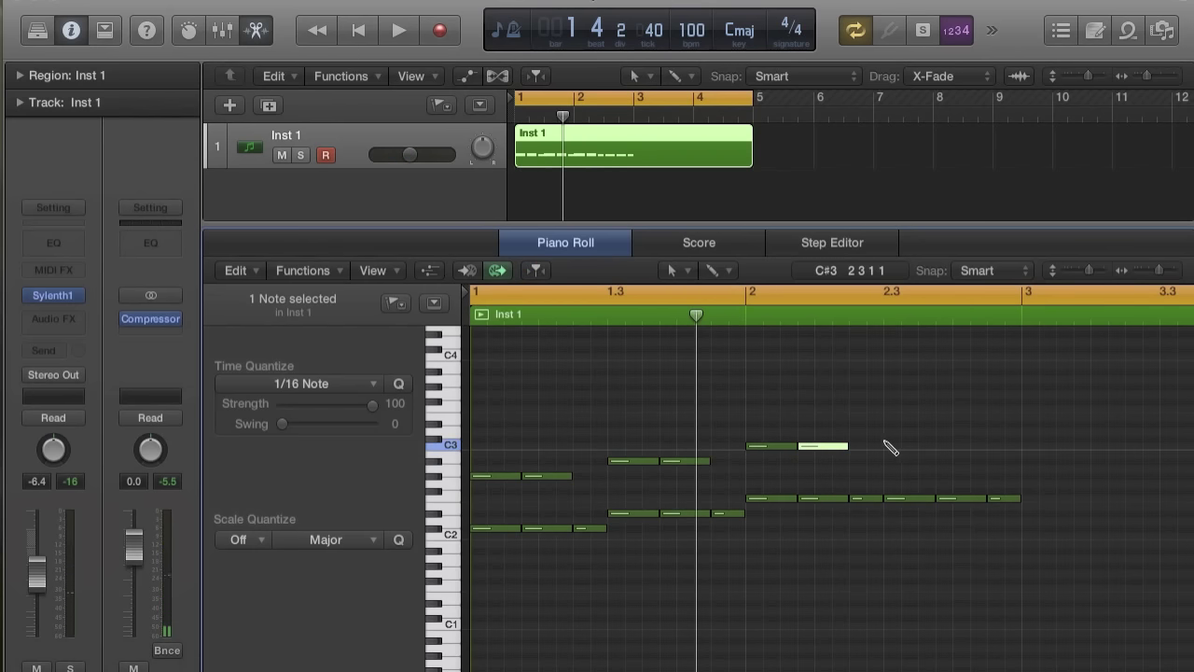
super+click(887, 447)
drag(905, 446, 935, 455)
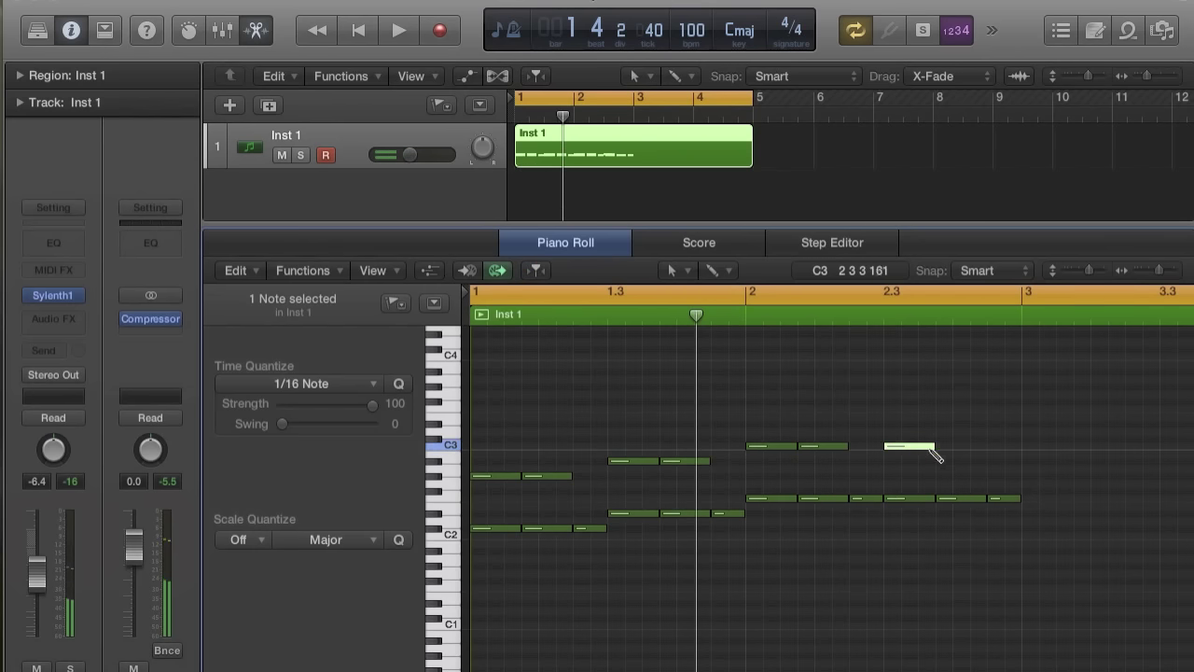
super+click(939, 447)
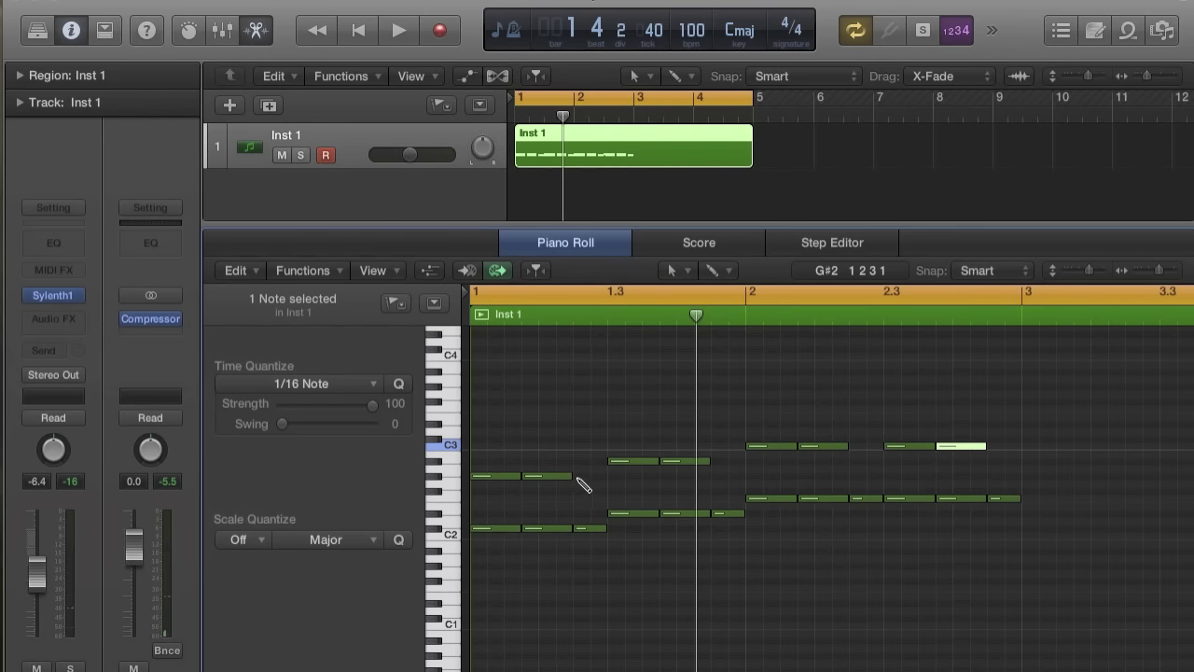
- Fill the gaps in the upper voice with two-sixteenth notes on G#2, A#2 and C3, and play the phrase back
super+click(576, 477)
mouse_move(612, 477)
mouse_down()
mouse_move(619, 485)
mouse_move(602, 486)
mouse_up()
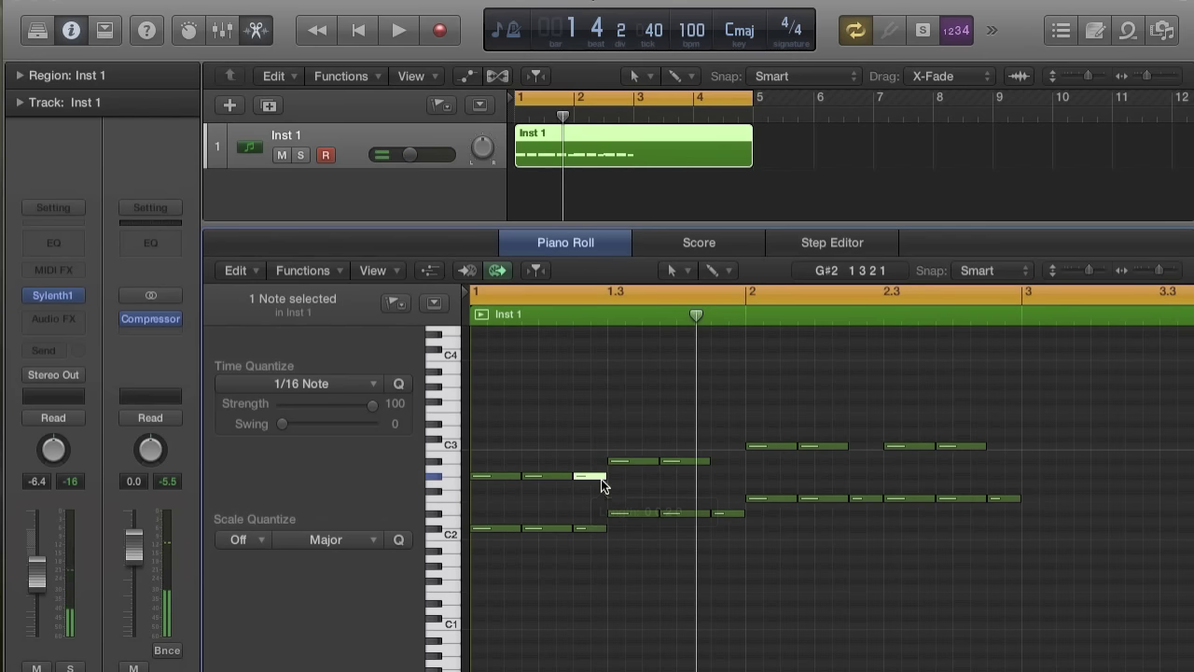
super+click(715, 460)
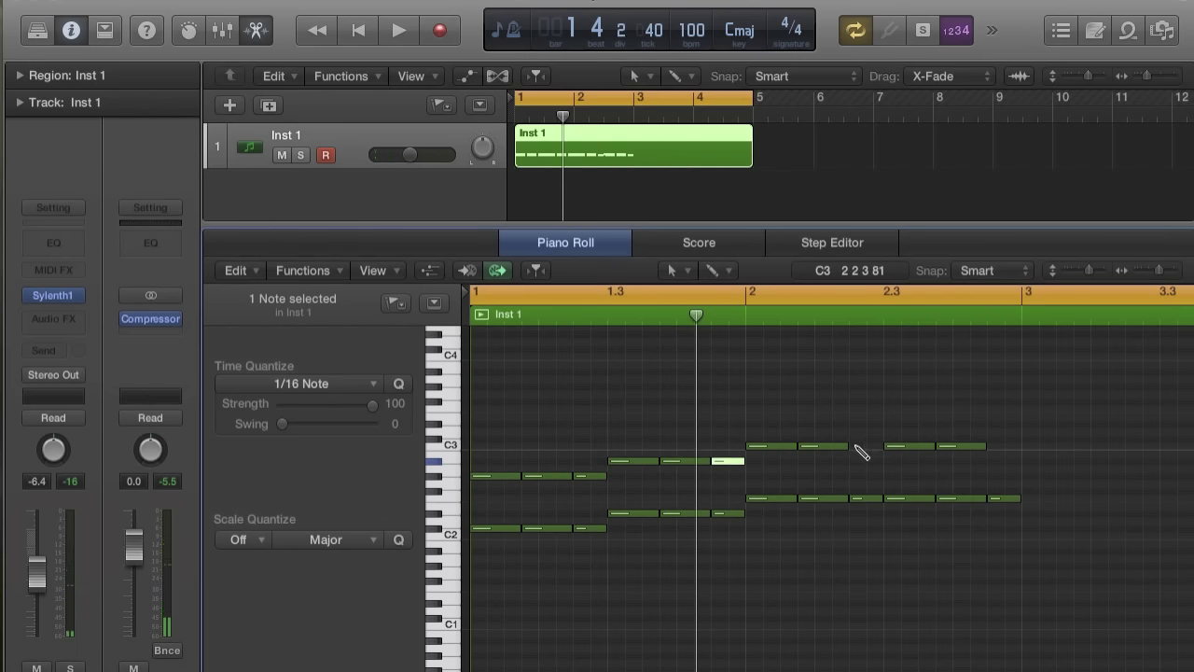
super+click(989, 446)
key(space)
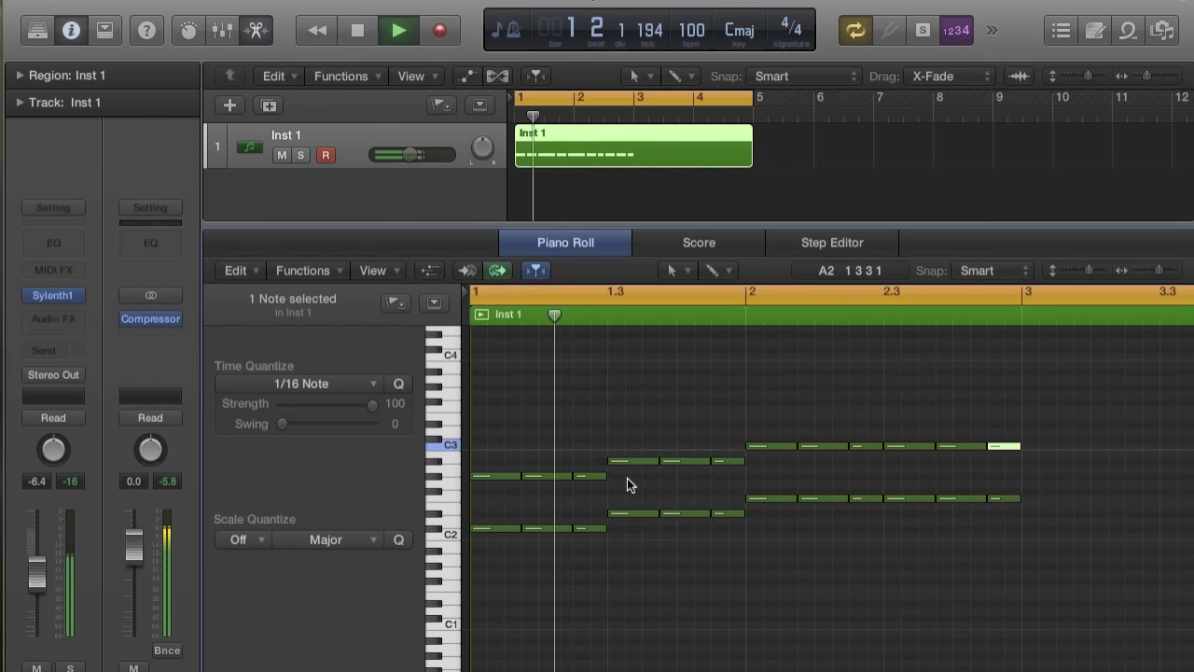
scroll(582, 493, down, 2)
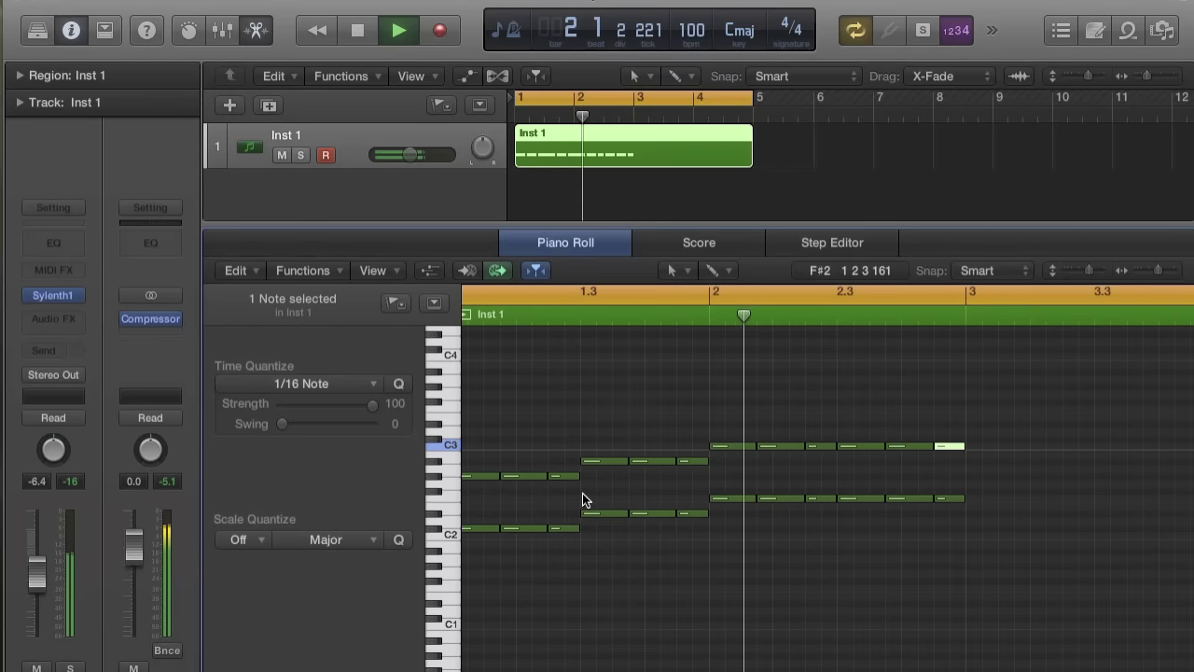
scroll(575, 512, down, 2)
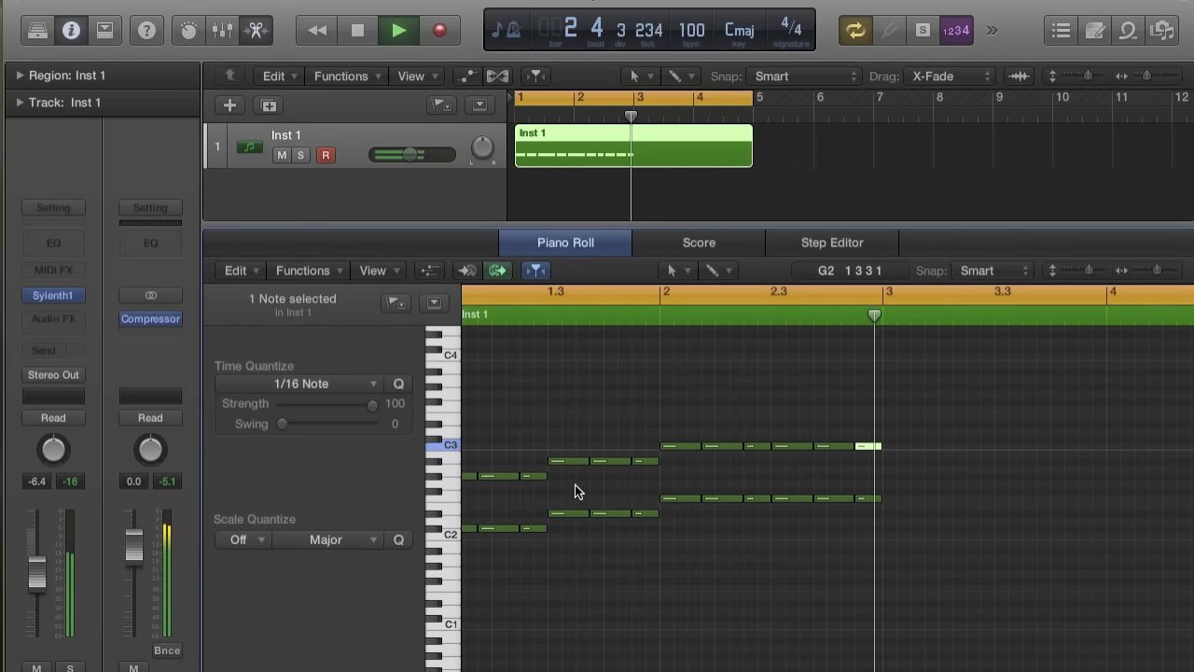
- Start a third voice with two consecutive F3 notes of three sixteenths each at the start of bar 1
key(space)
scroll(575, 484, left, 2)
super+click(495, 424)
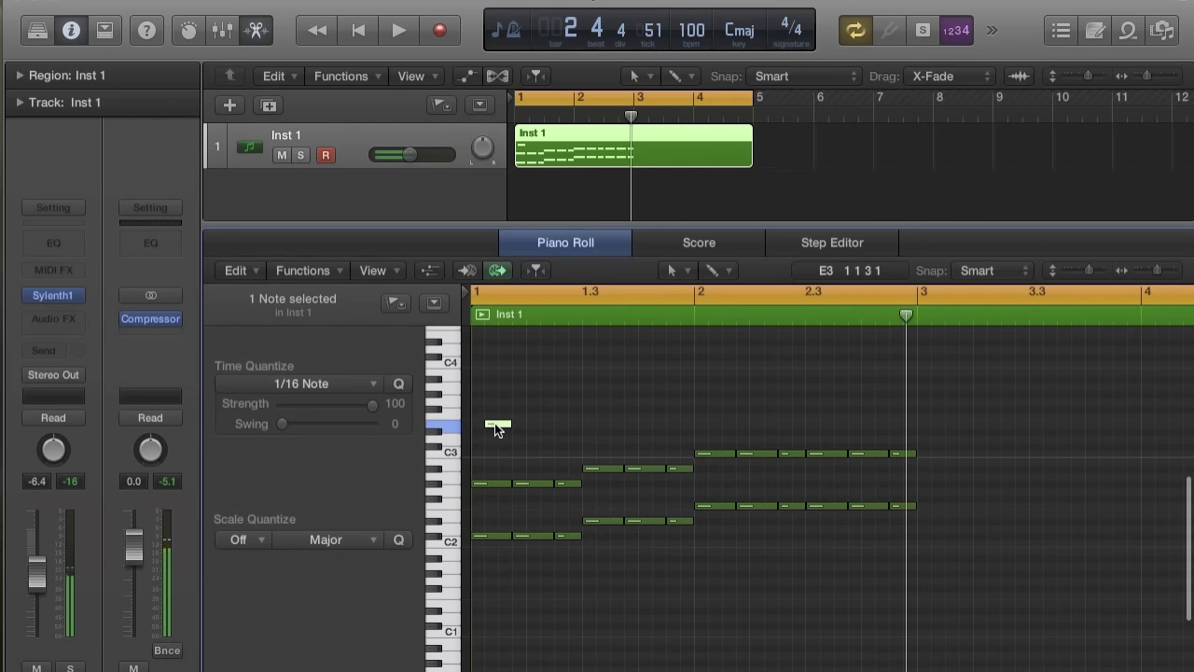
mouse_move(496, 425)
mouse_down()
mouse_move(483, 425)
mouse_move(508, 423)
mouse_move(495, 413)
mouse_up()
key(space)
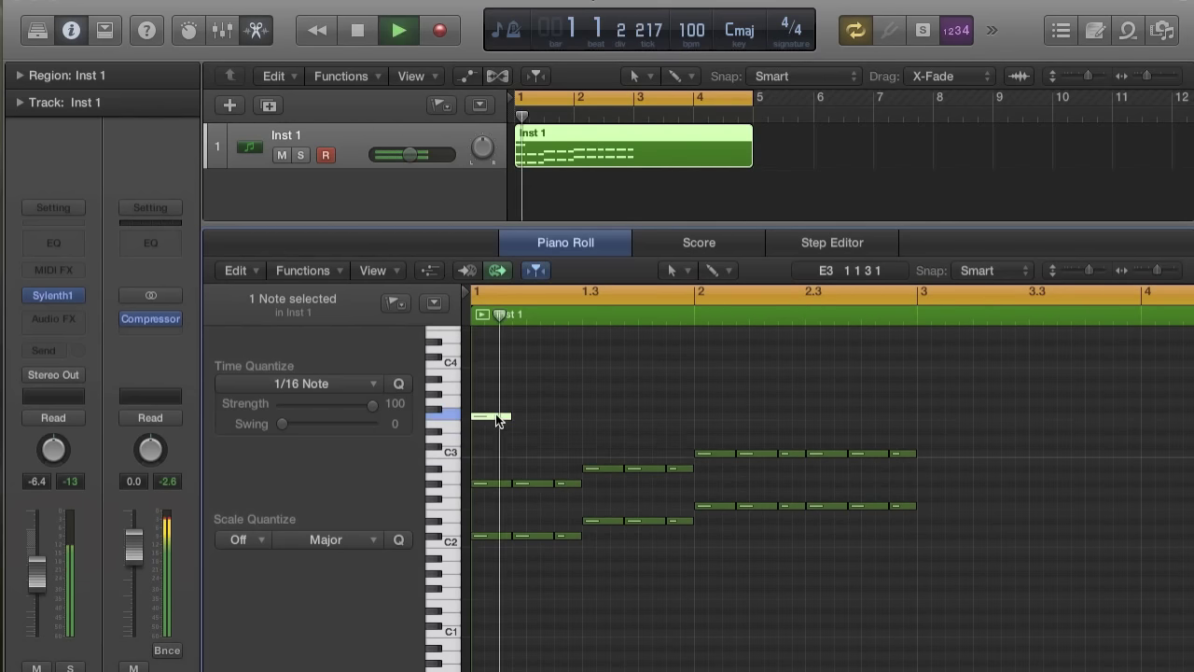
key(space)
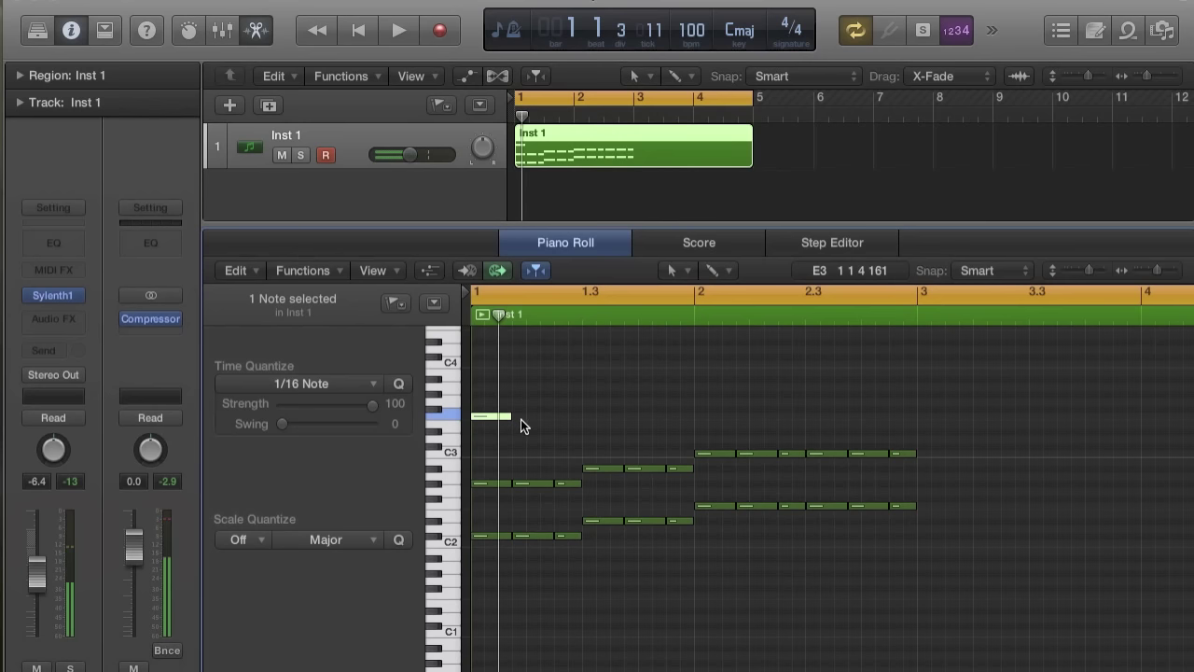
super+click(523, 417)
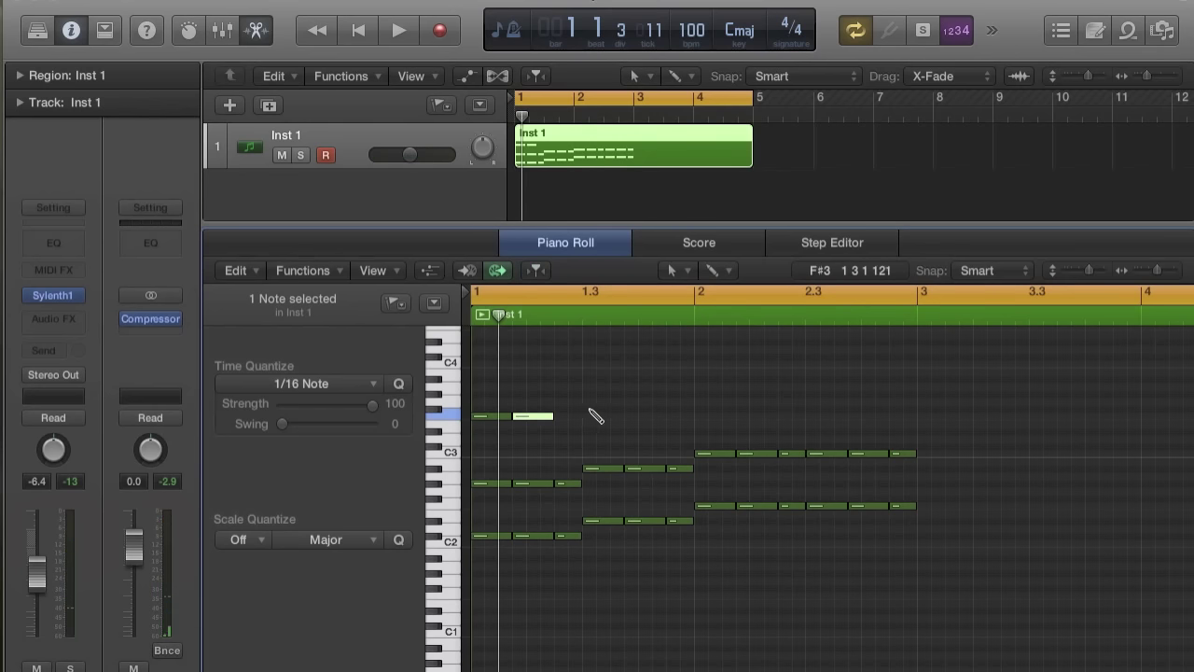
- Add two consecutive G3 notes of three sixteenths each at position 1.3
super+click(592, 402)
super+click(644, 402)
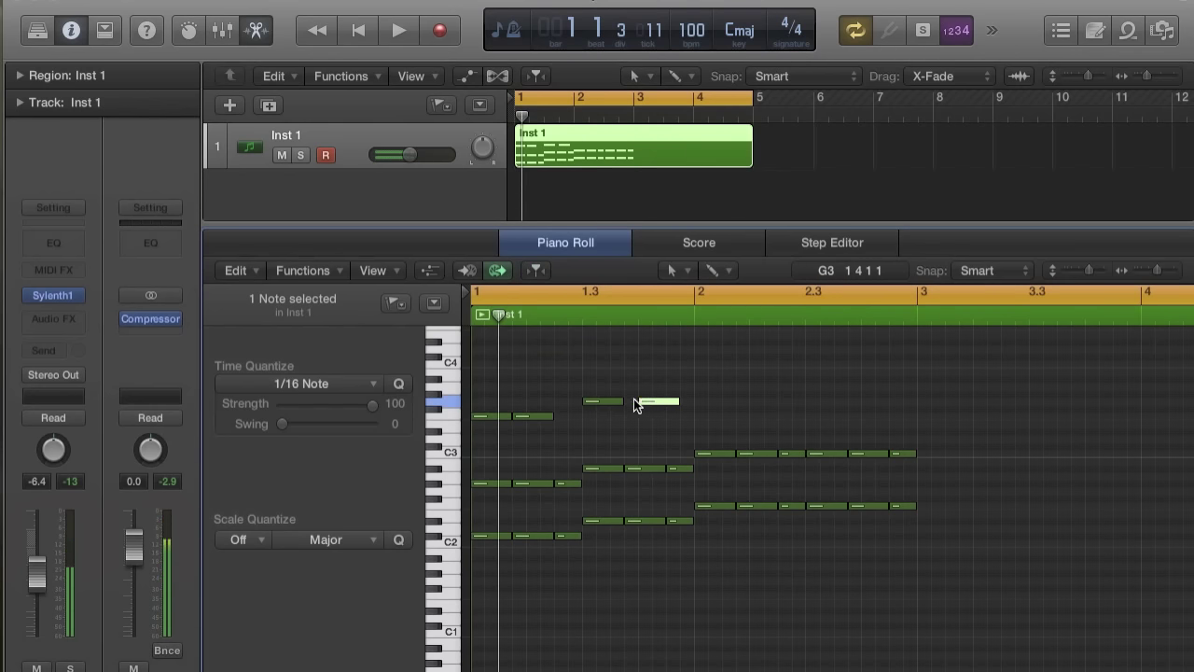
drag(652, 403, 642, 401)
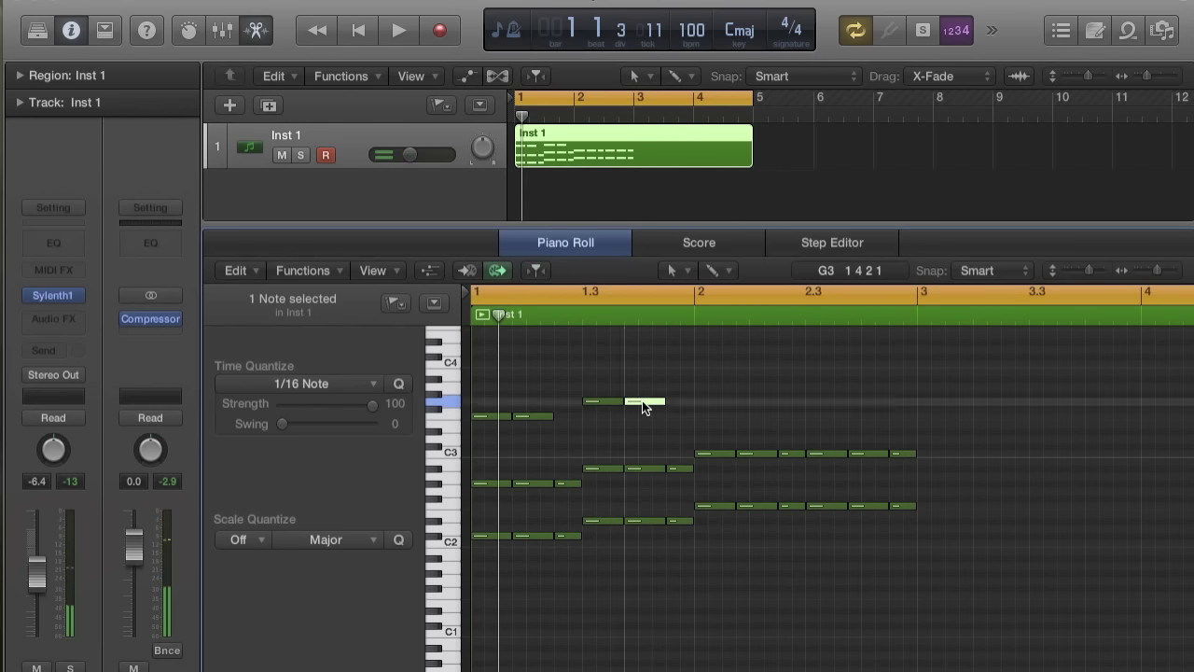
- Add four G#3 notes of three sixteenths each, two from the start of bar 2 and two from position 2.3
super+click(700, 392)
click(742, 393)
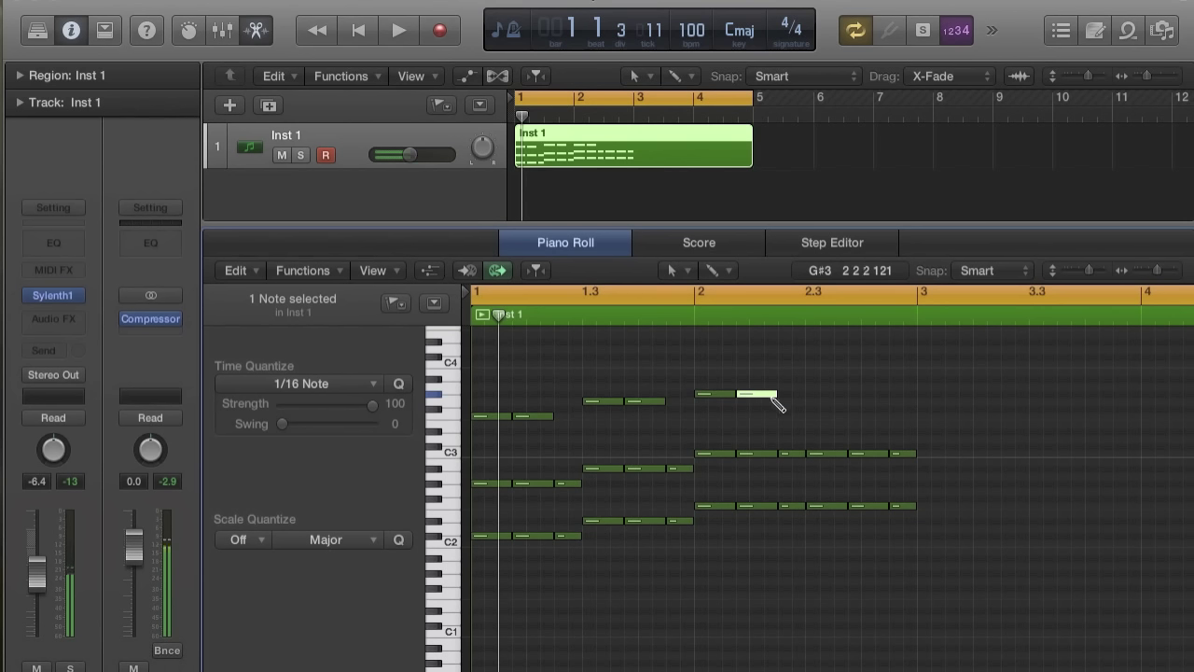
click(812, 395)
click(852, 394)
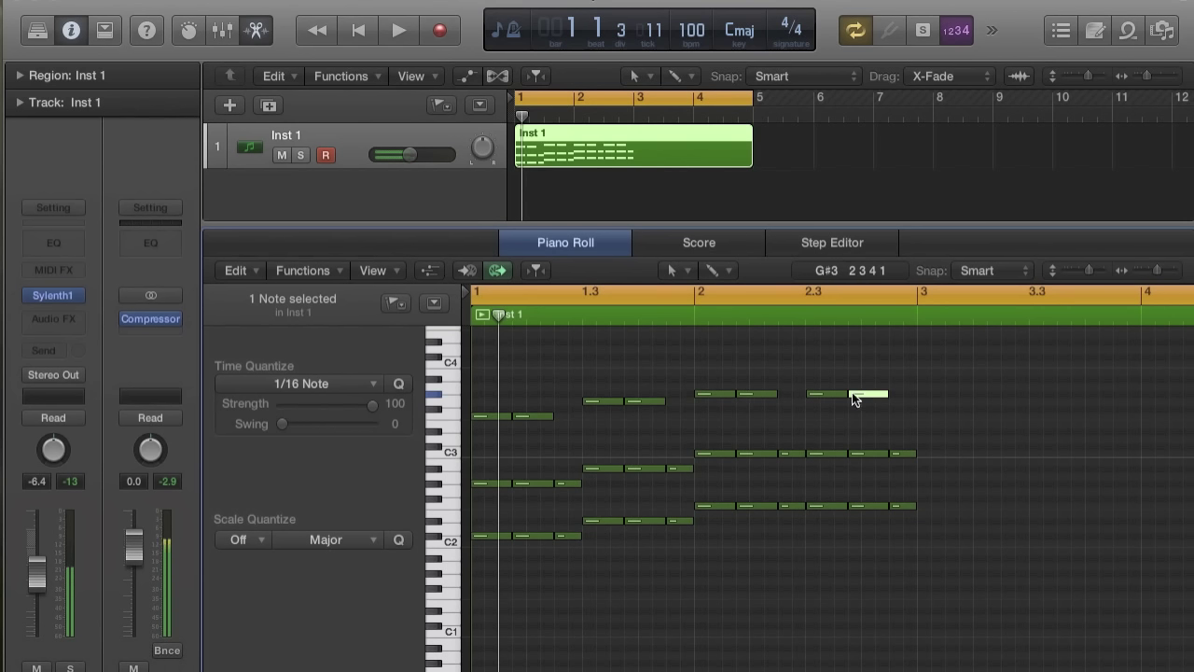
- Fill the gaps in the top voice with two-sixteenth notes on F3, G3 and G#3, and play the phrase back
click(571, 483)
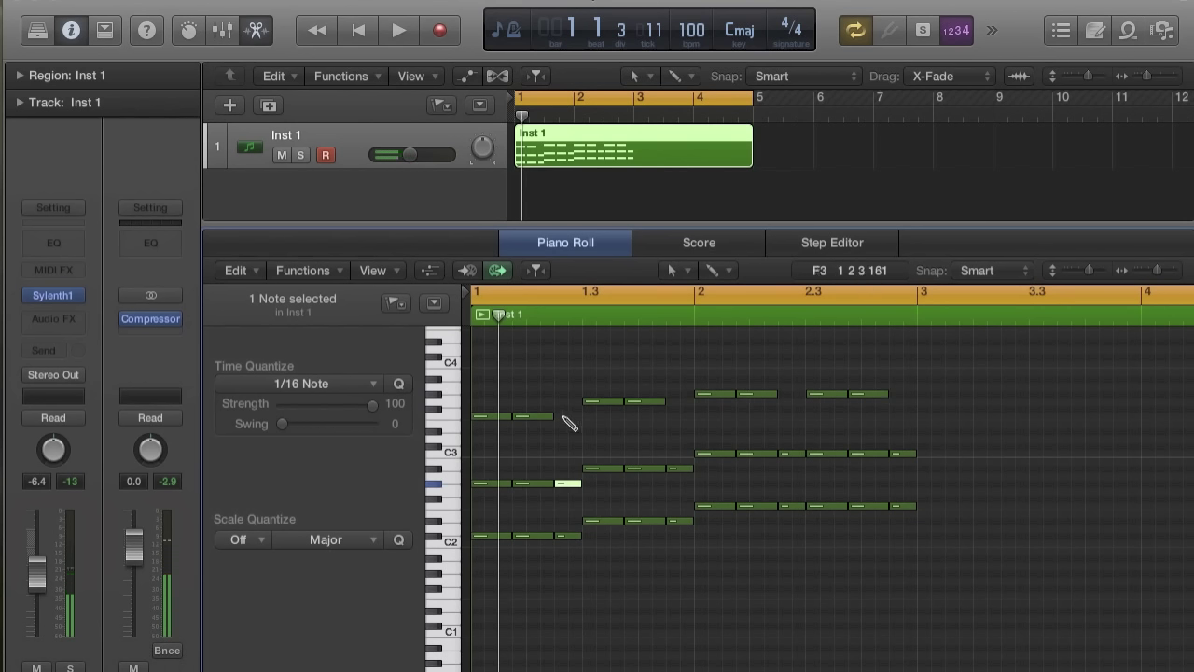
click(567, 416)
click(677, 402)
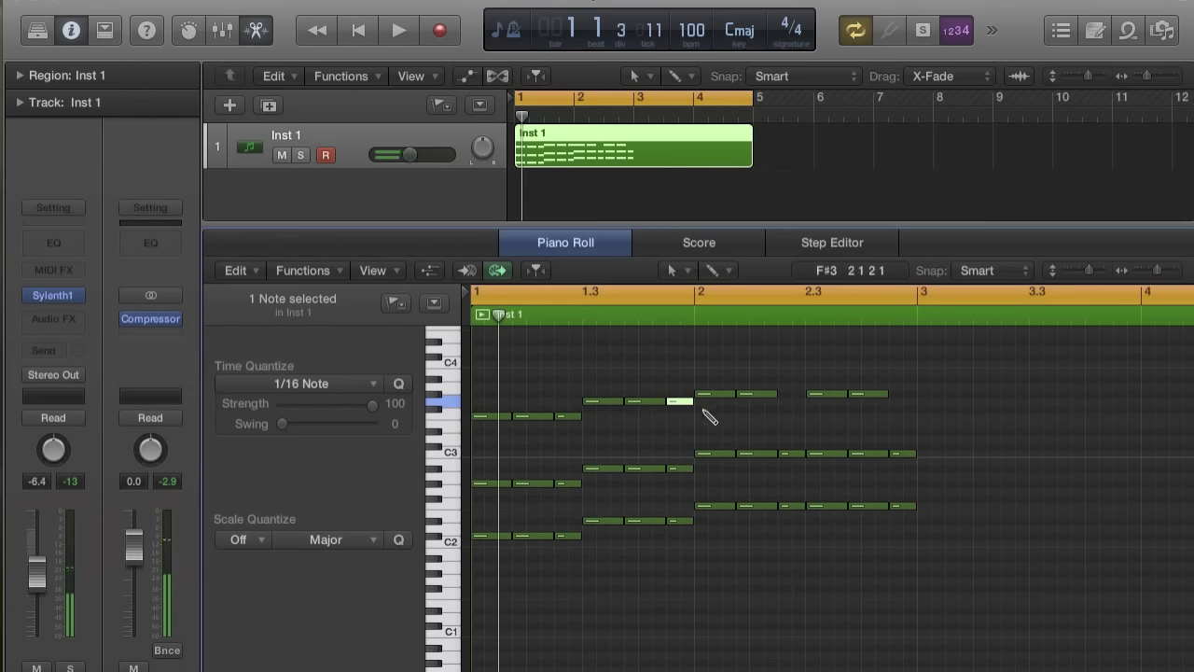
click(895, 394)
key(space)
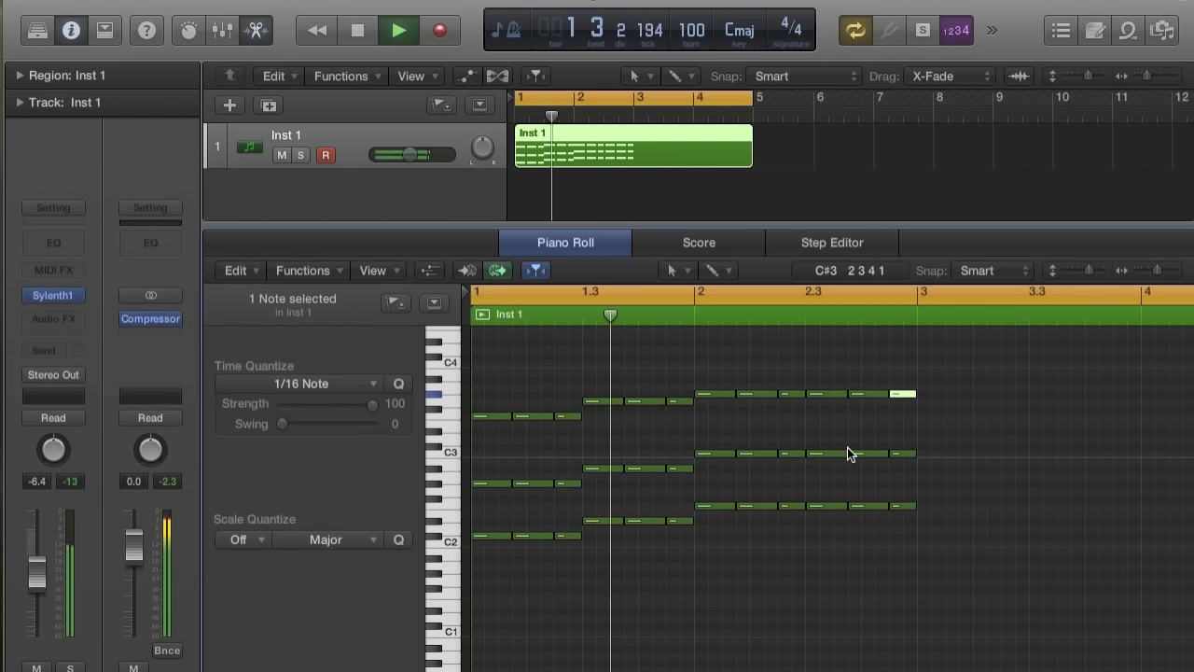
key(super+Left)
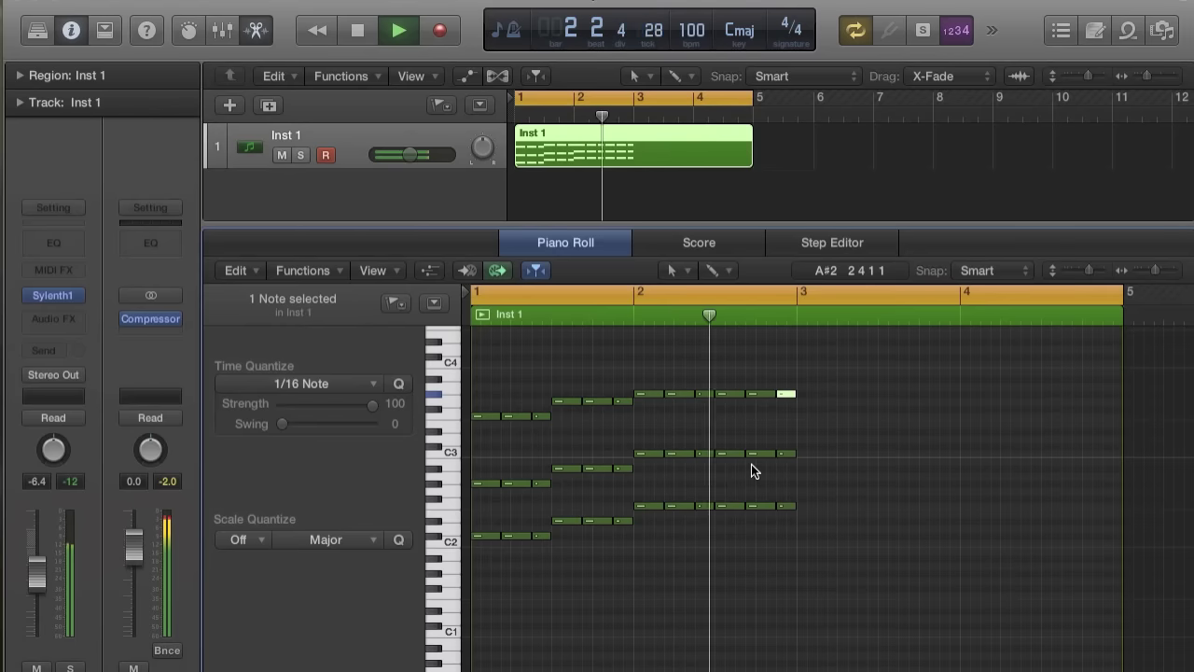
- Select all notes of the two-bar phrase and repeat them once to fill bars 3 and 4
key(space)
drag(885, 563, 450, 357)
key(super+r)
click(719, 270)
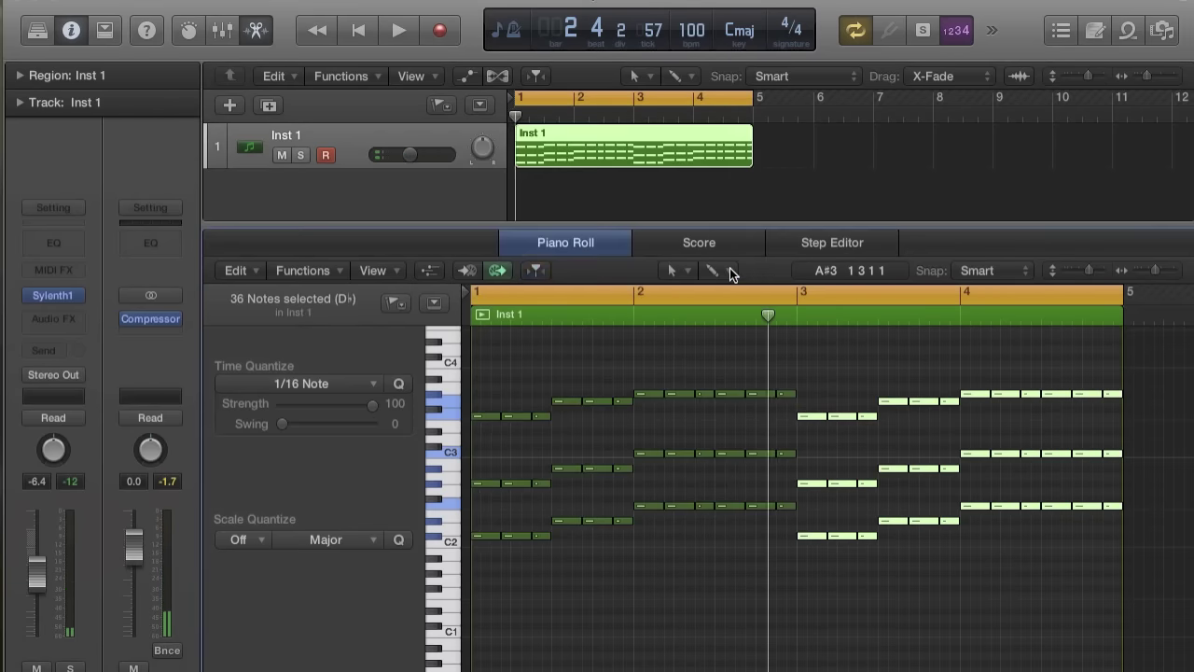
- Set the Sylenth1 reverb dry/wet to 41.43% while the phrase plays, and close the plug-in window
key(space)
click(48, 297)
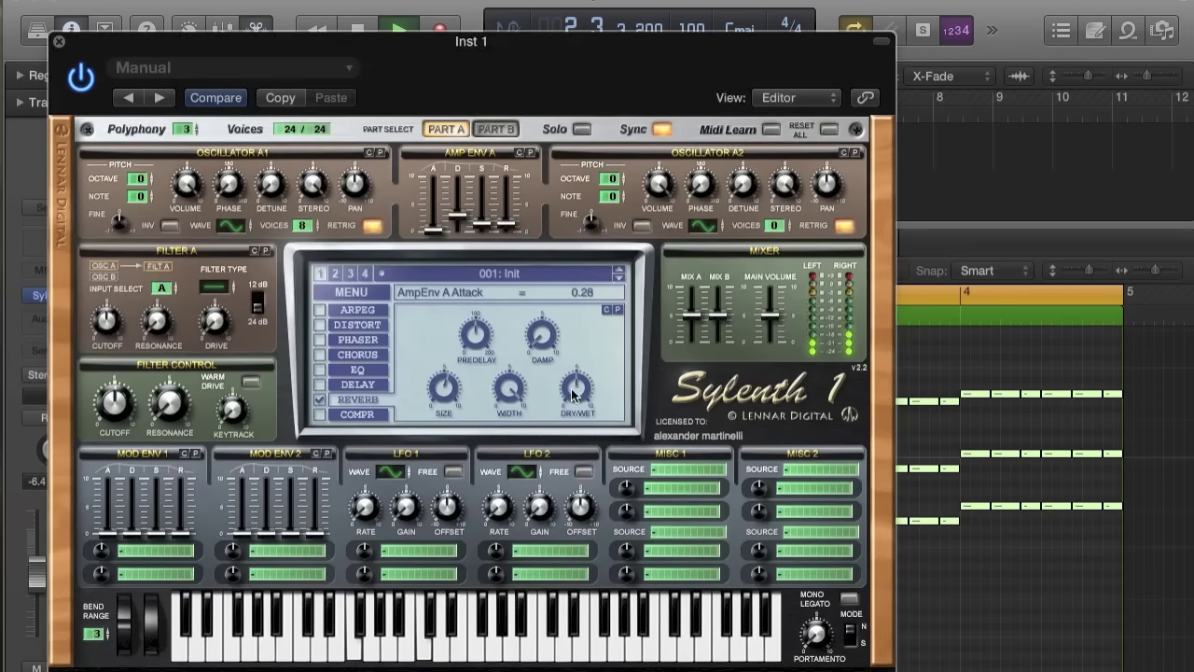
drag(576, 409, 575, 407)
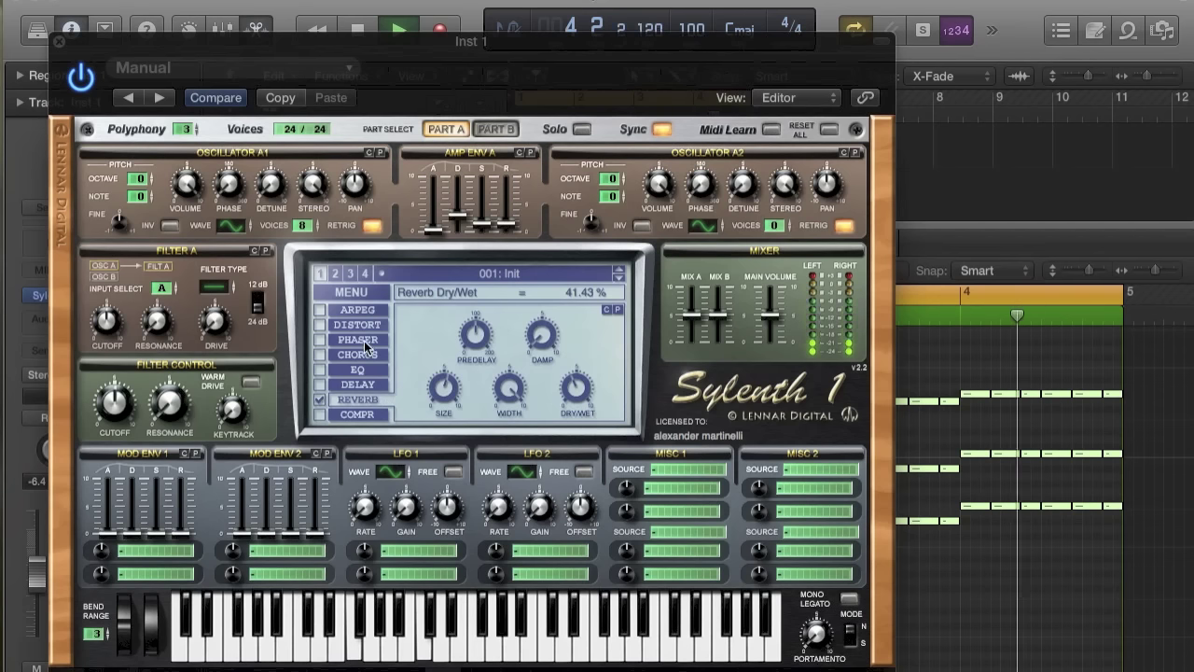
click(58, 41)
key(space)
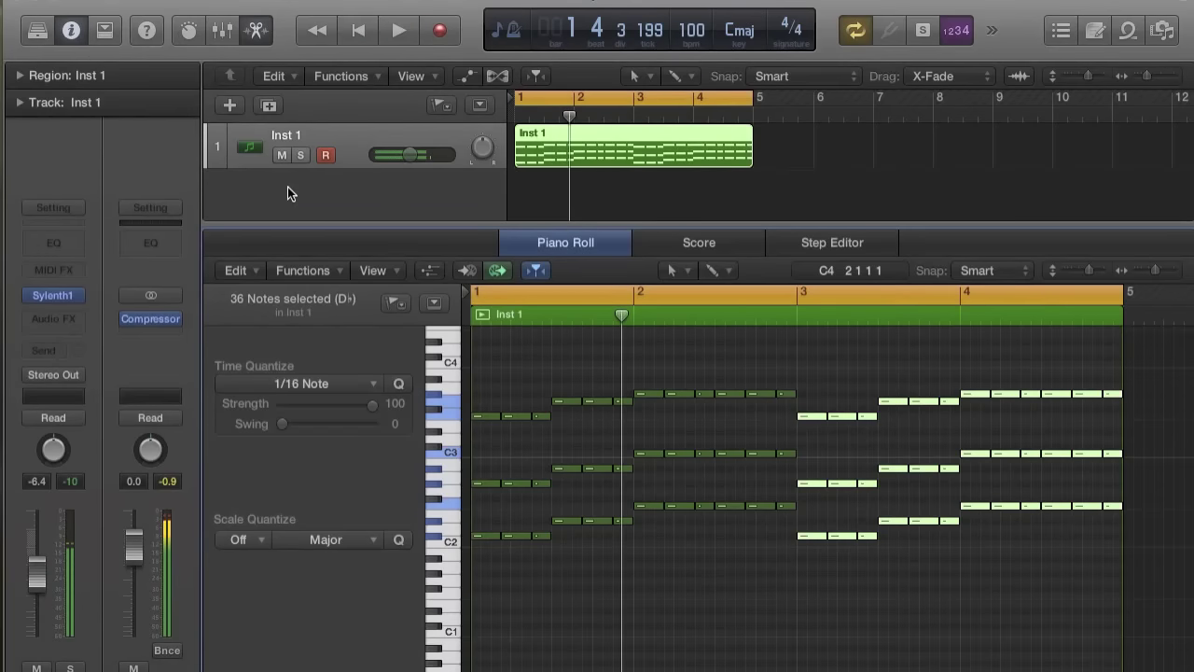
- Enlarge the arrangement area and repeat the Inst 1 region once, starting at bar 5
drag(450, 222, 457, 376)
click(799, 159)
click(606, 152)
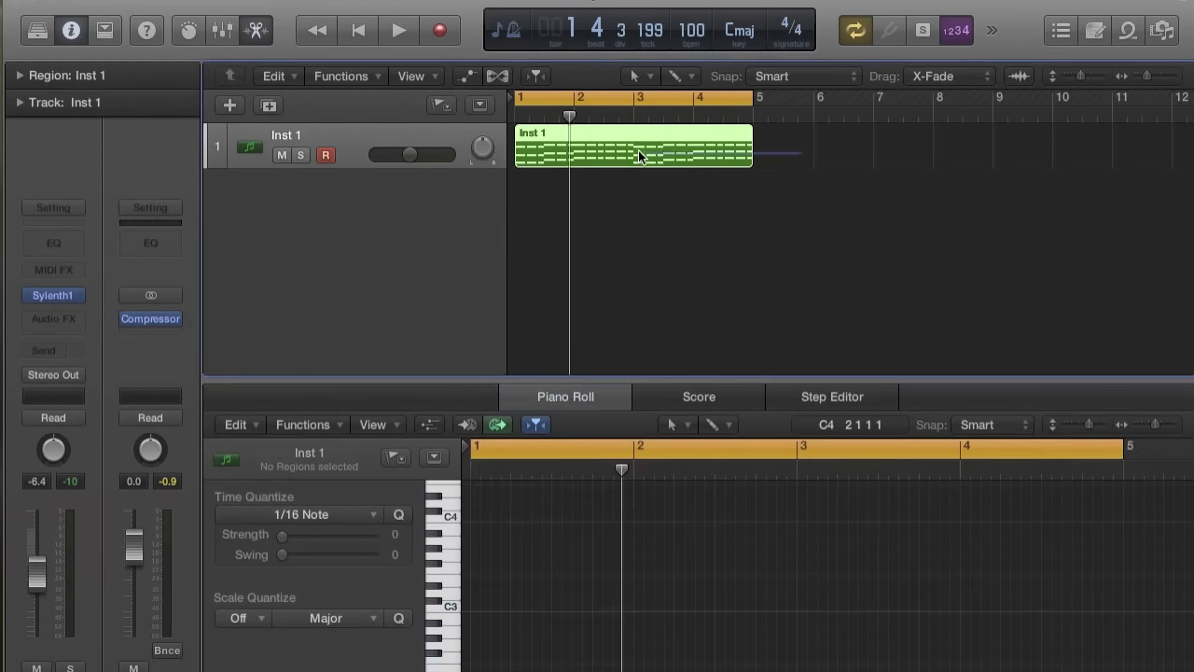
key(super+r)
click(706, 271)
scroll(706, 167, down, 5)
key(space)
key(space)
- Repeat both Inst 1 regions from bar 9, extend the cycle range to bar 17, and play the arrangement
drag(747, 144, 471, 154)
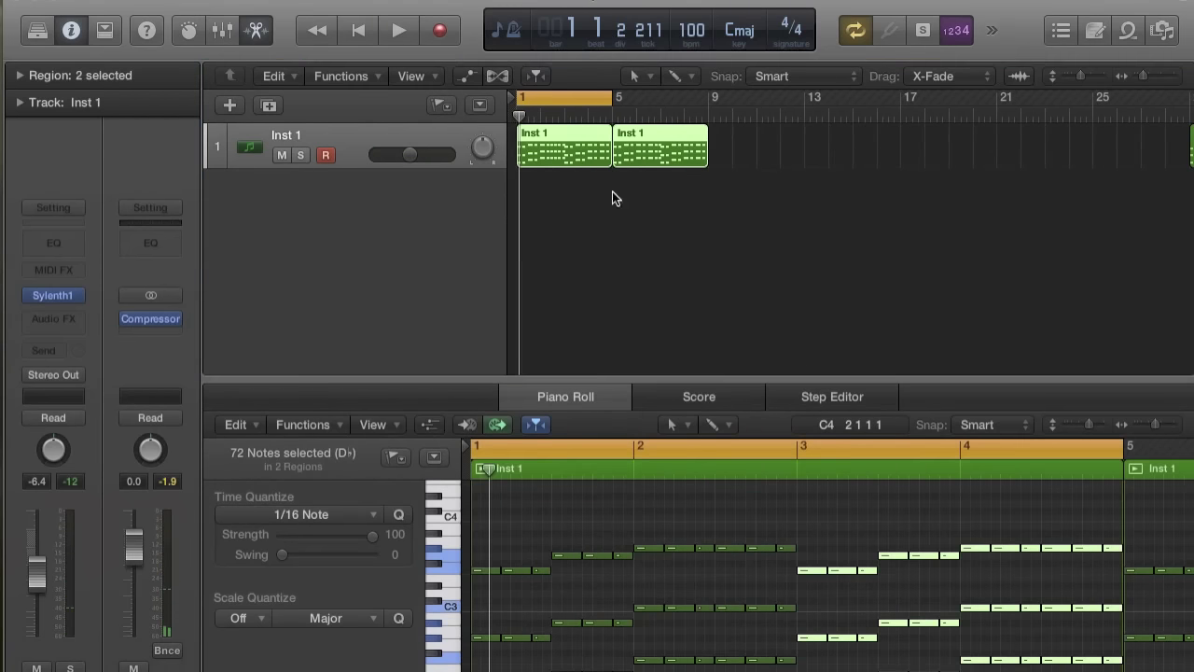
key(super+r)
click(715, 272)
drag(611, 100, 903, 110)
key(space)
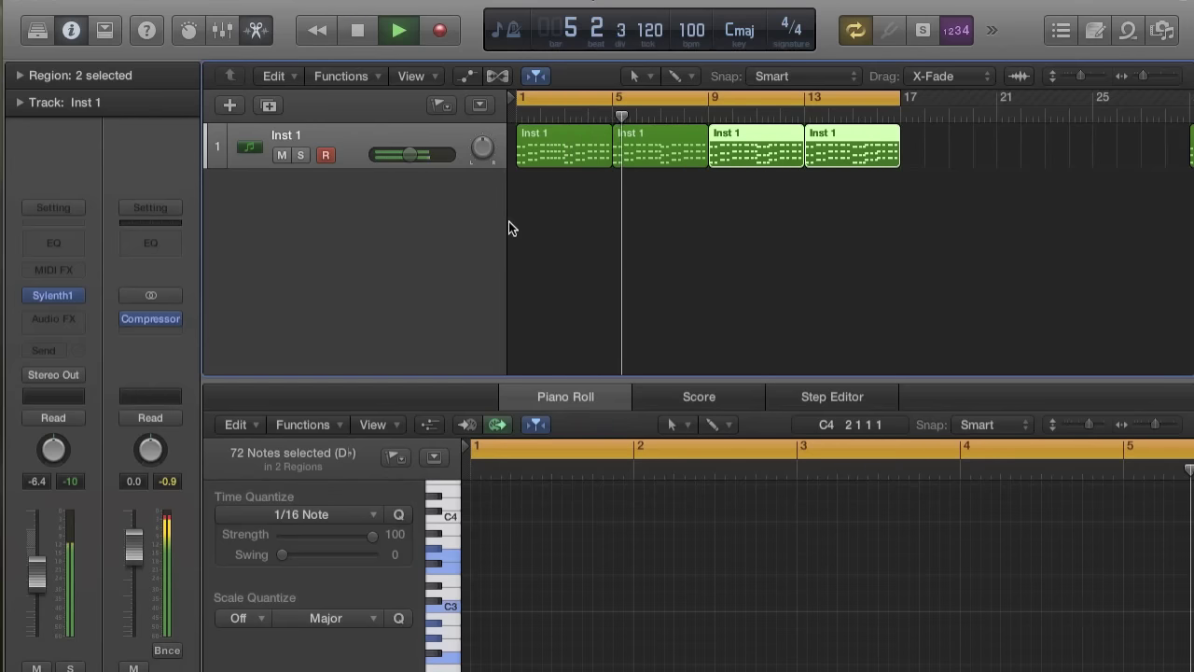
key(space)
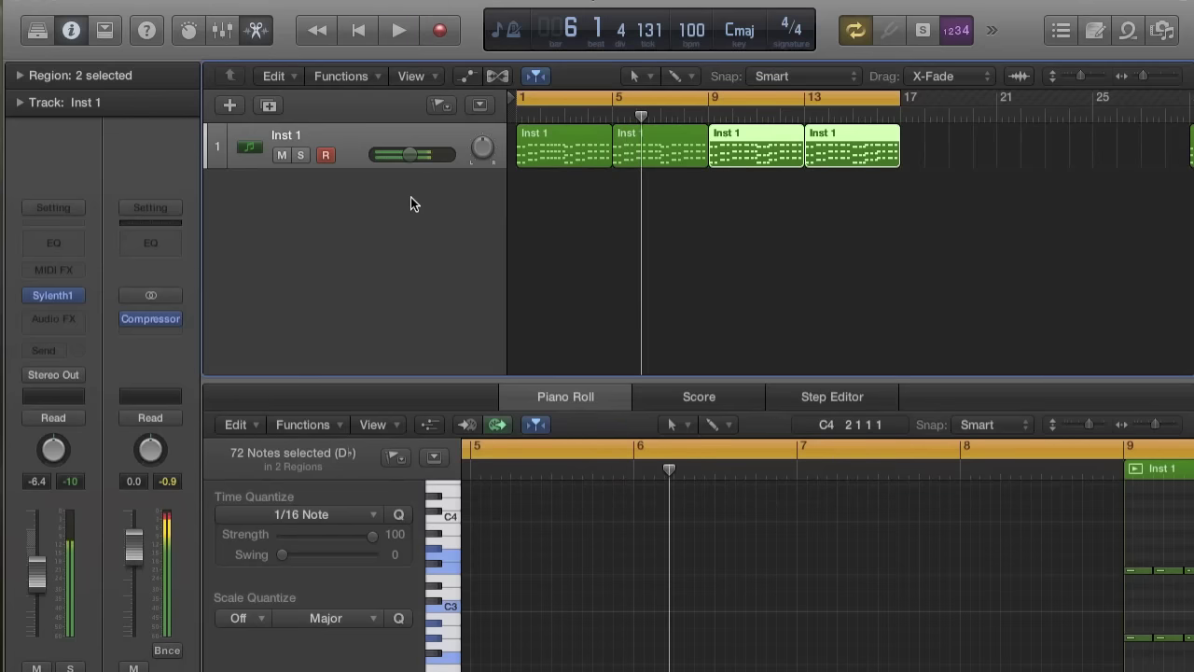
- Add a second software instrument track, Inst 2, and load Sylenth1 as its instrument
double_click(321, 221)
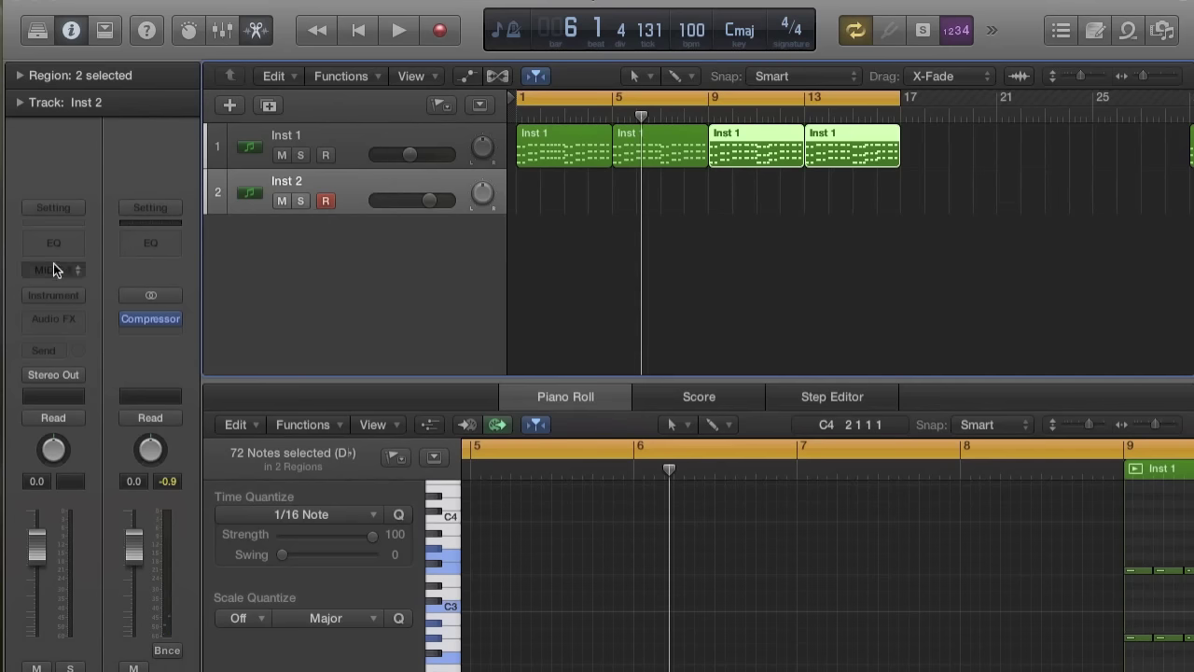
click(51, 295)
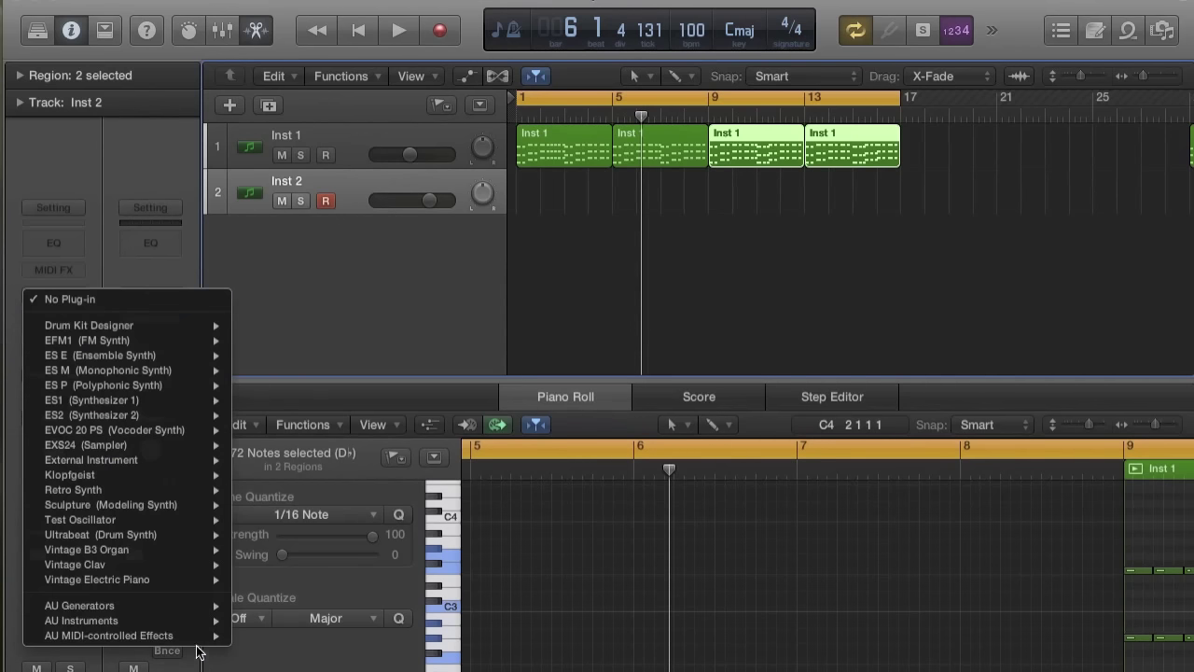
mouse_move(196, 623)
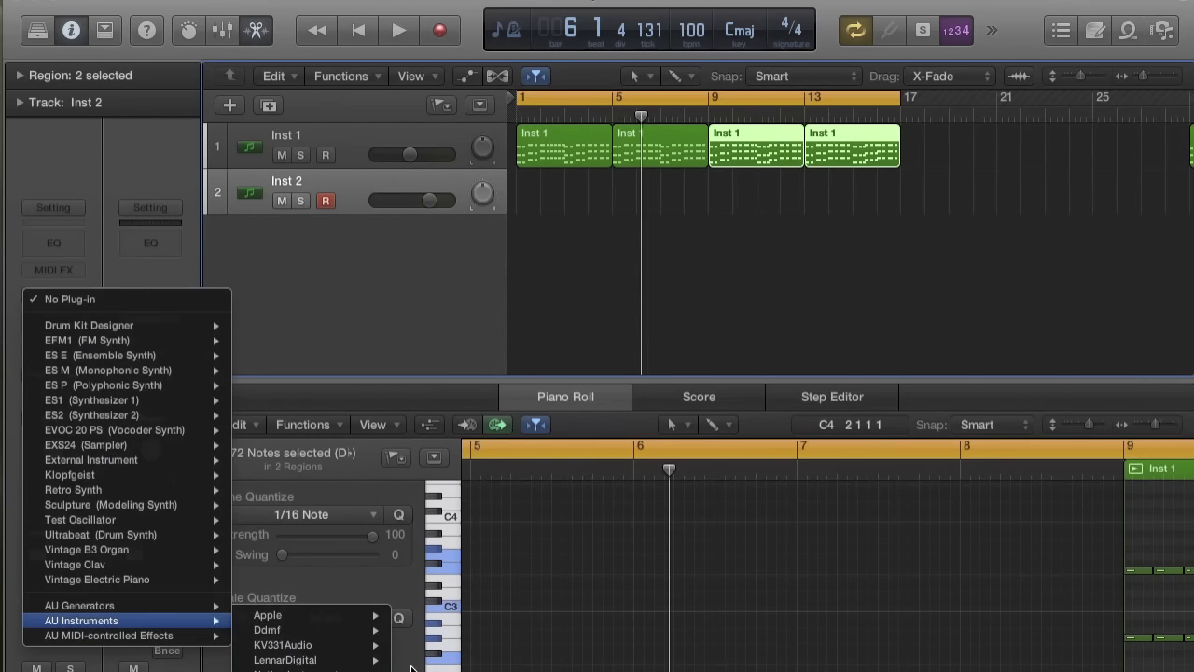
click(527, 664)
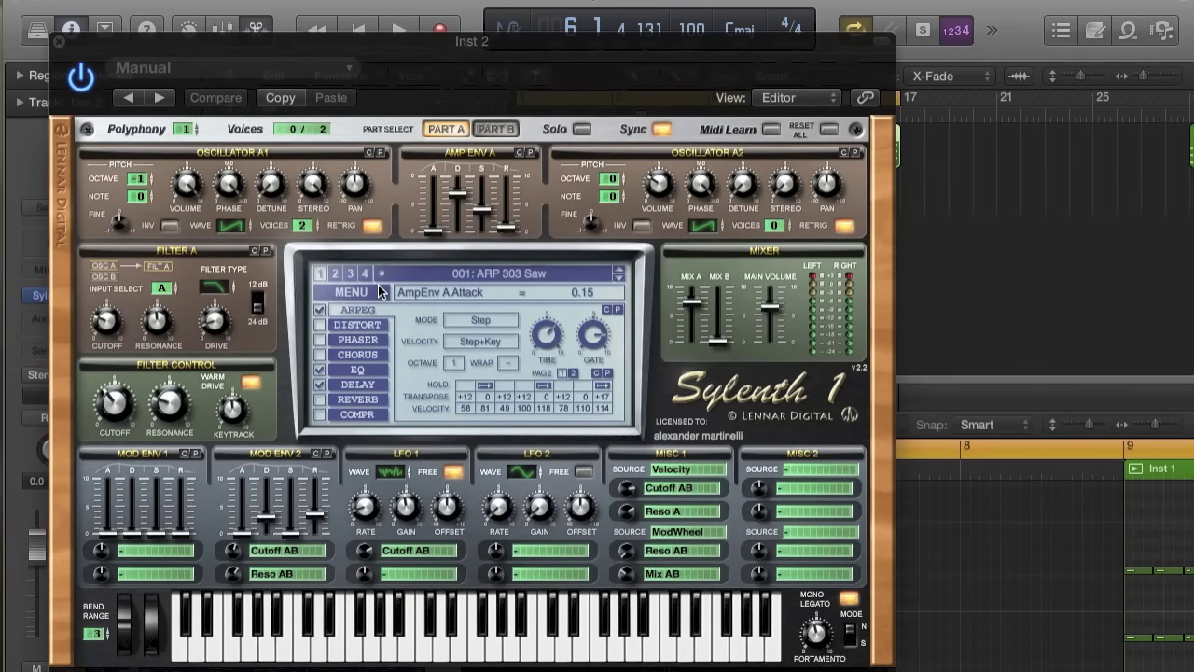
- Initialize the Inst 2 preset and set Oscillator A1 to 8 voices with retrigger off
click(353, 292)
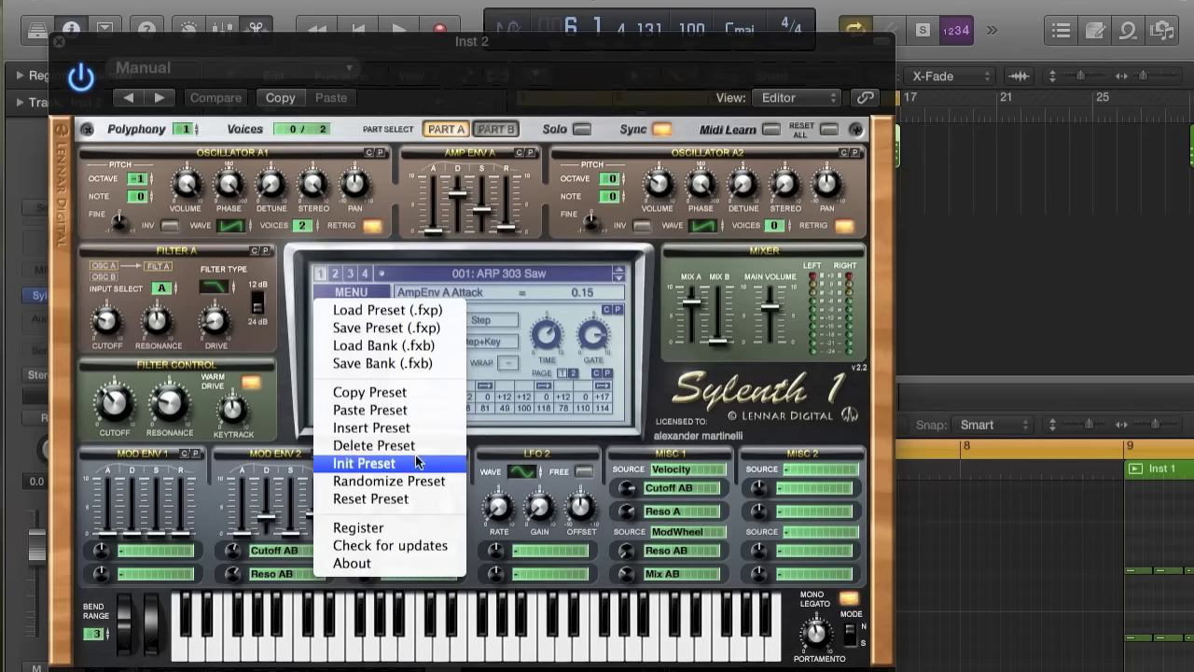
click(371, 427)
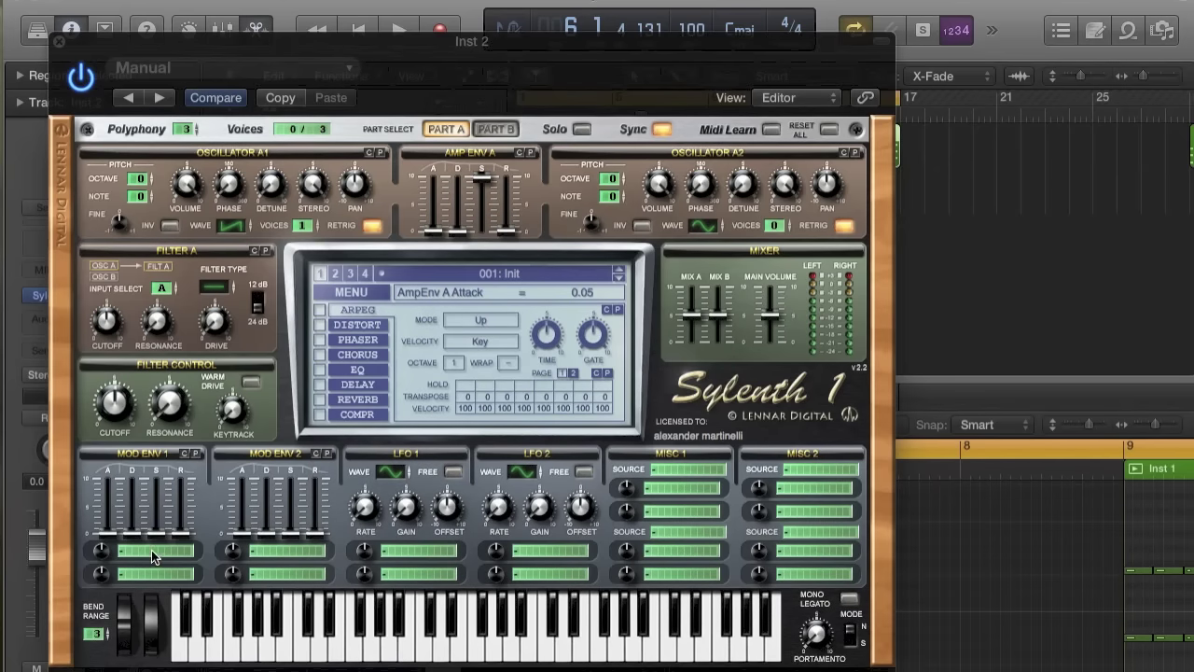
click(374, 226)
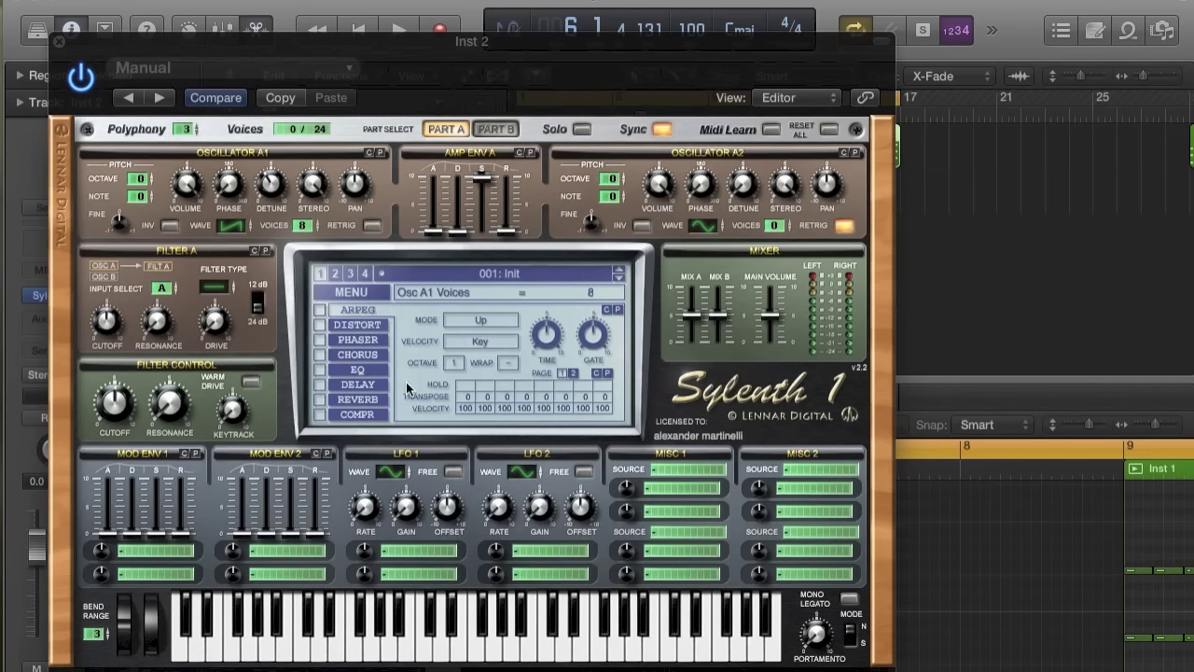
- Set Filter A to low-pass with its cutoff at 1.00 Hz and assign Mod Env 1 to Cutoff A
click(464, 599)
click(217, 290)
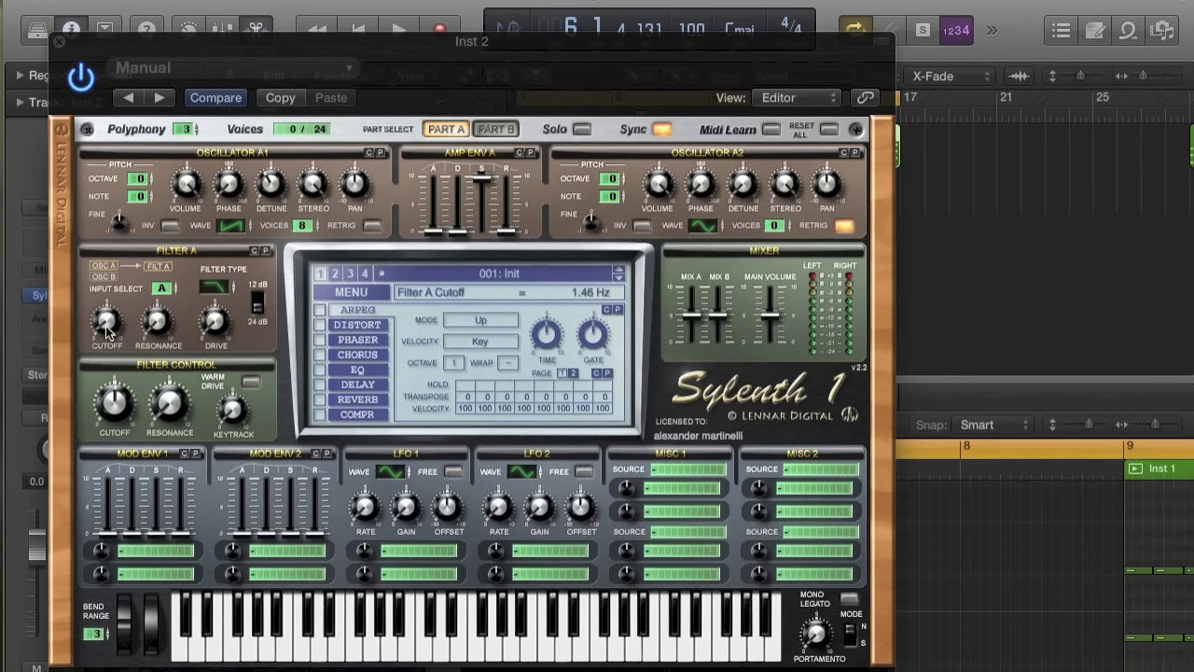
click(146, 550)
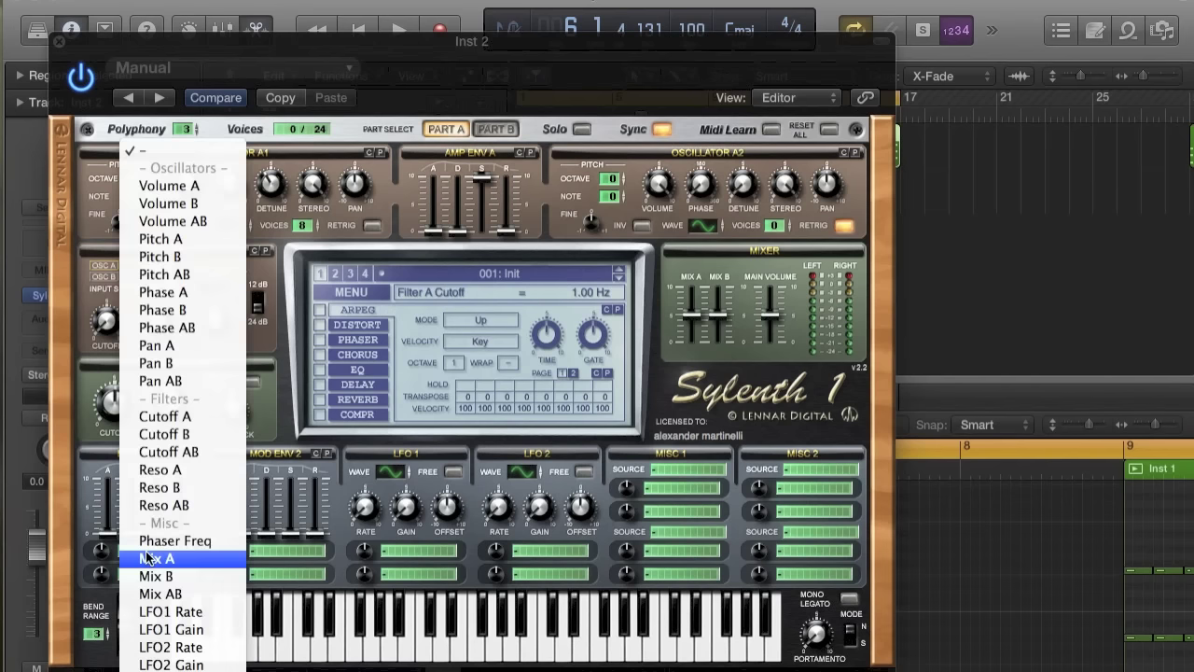
click(171, 417)
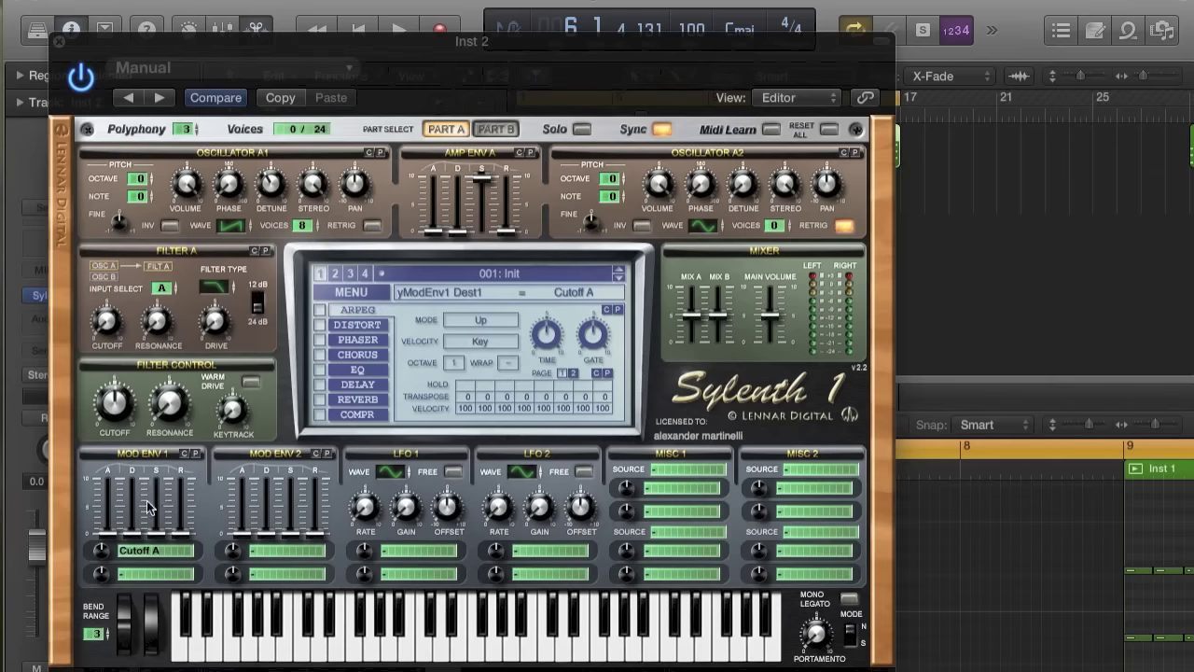
- Raise Mod Env 1's decay and its Cutoff A amount, and set its sustain to 2.24 and release to 3.45
drag(136, 544, 135, 543)
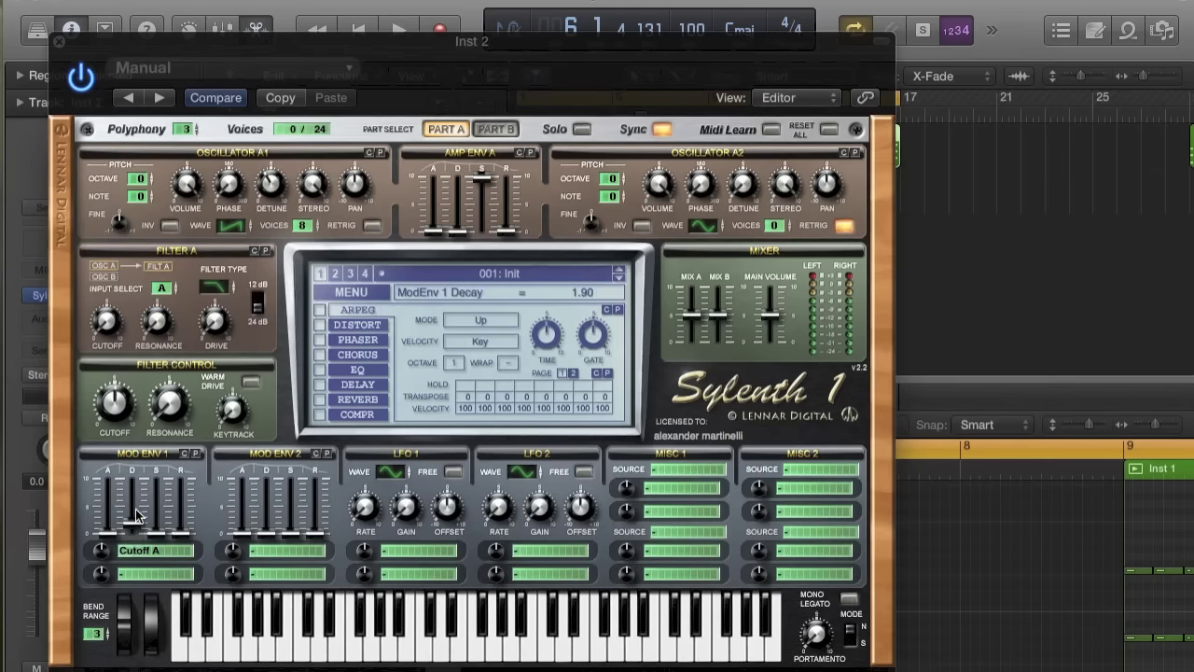
drag(106, 543, 134, 509)
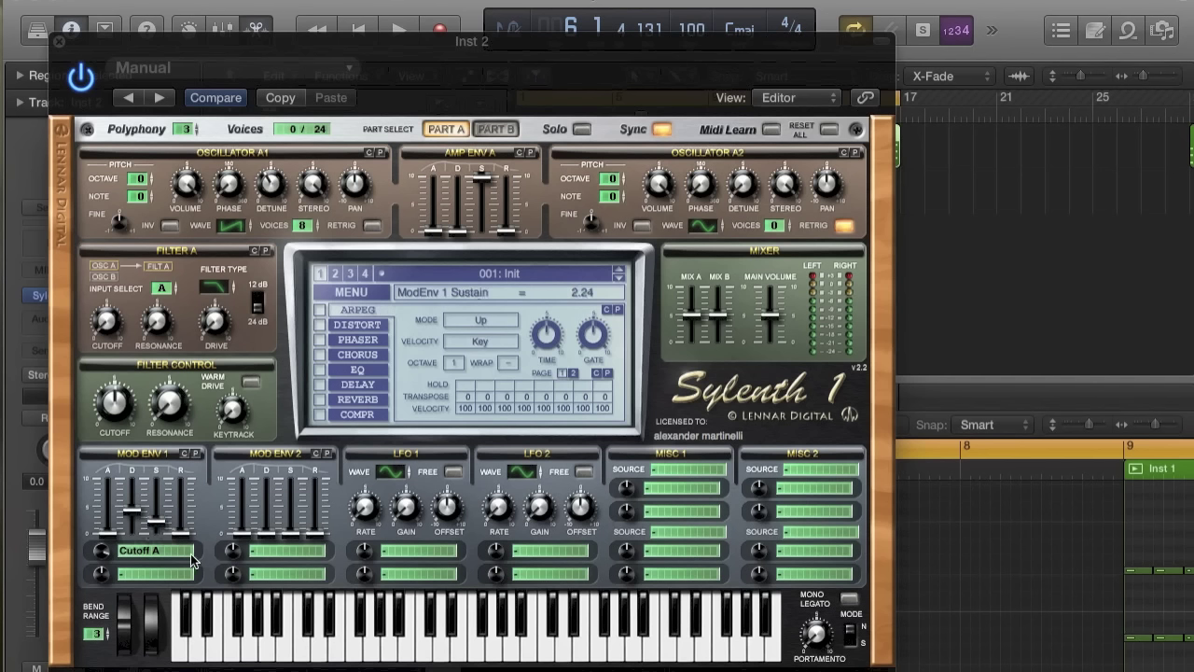
drag(189, 539, 211, 485)
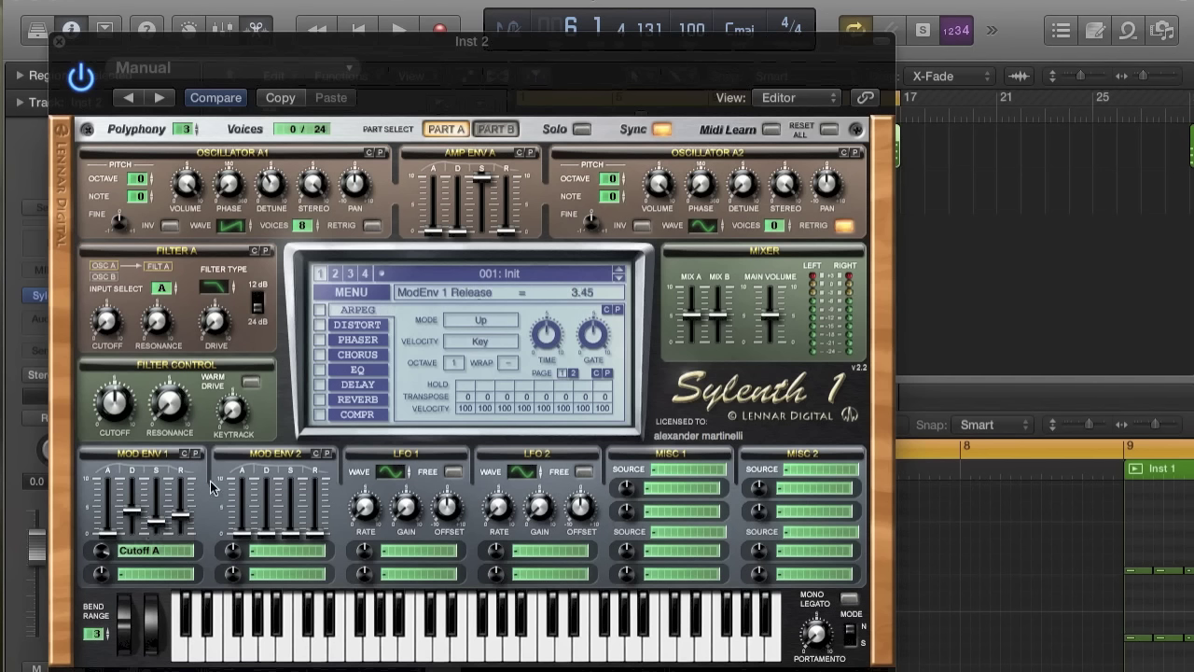
- Set Amp Env A's decay to 9.43 and release to 4.01, set Mod Env 1's release to 4.25, and close the synth
drag(457, 164, 458, 177)
click(345, 656)
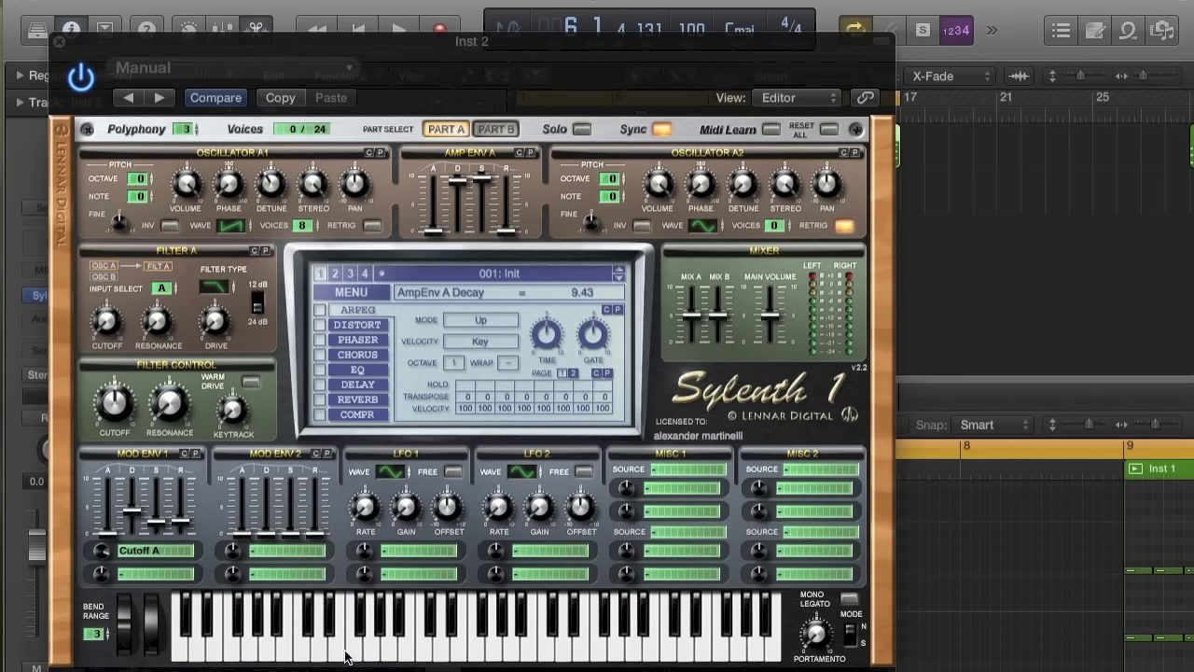
click(183, 527)
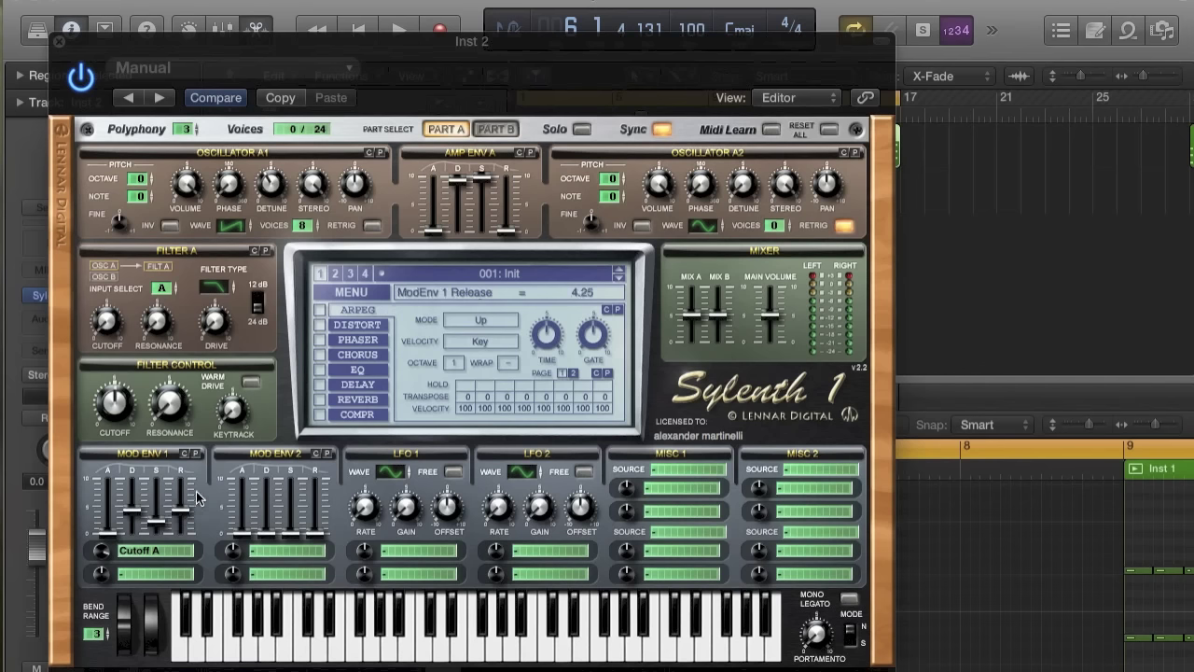
drag(513, 236, 516, 209)
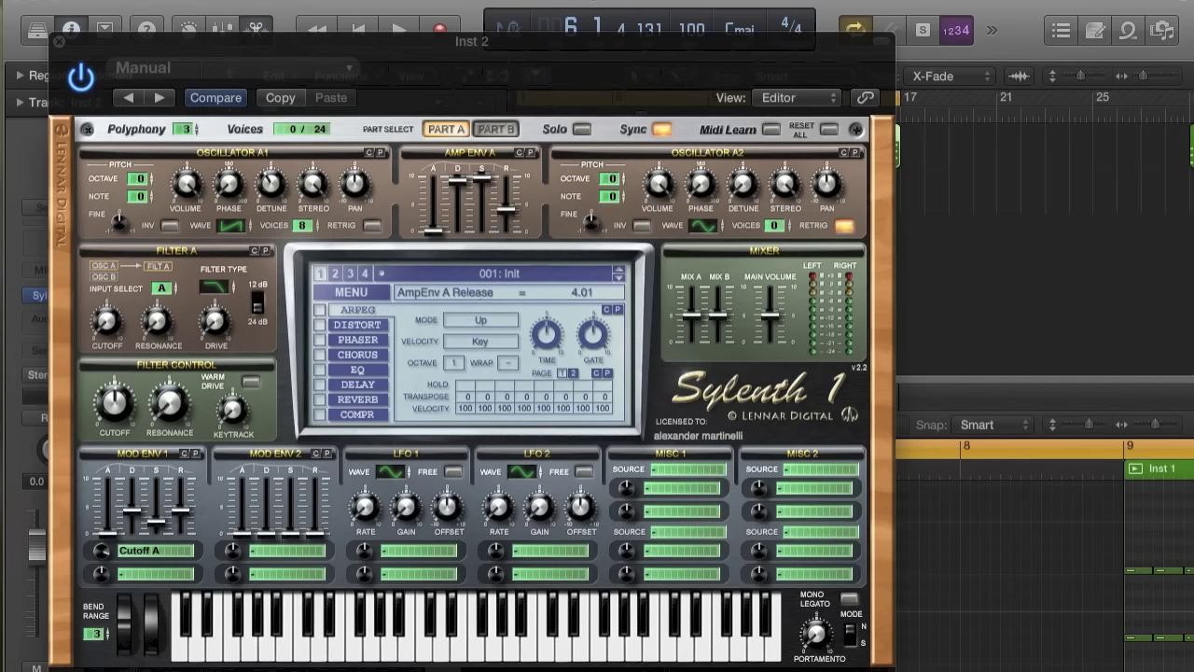
click(493, 656)
click(64, 45)
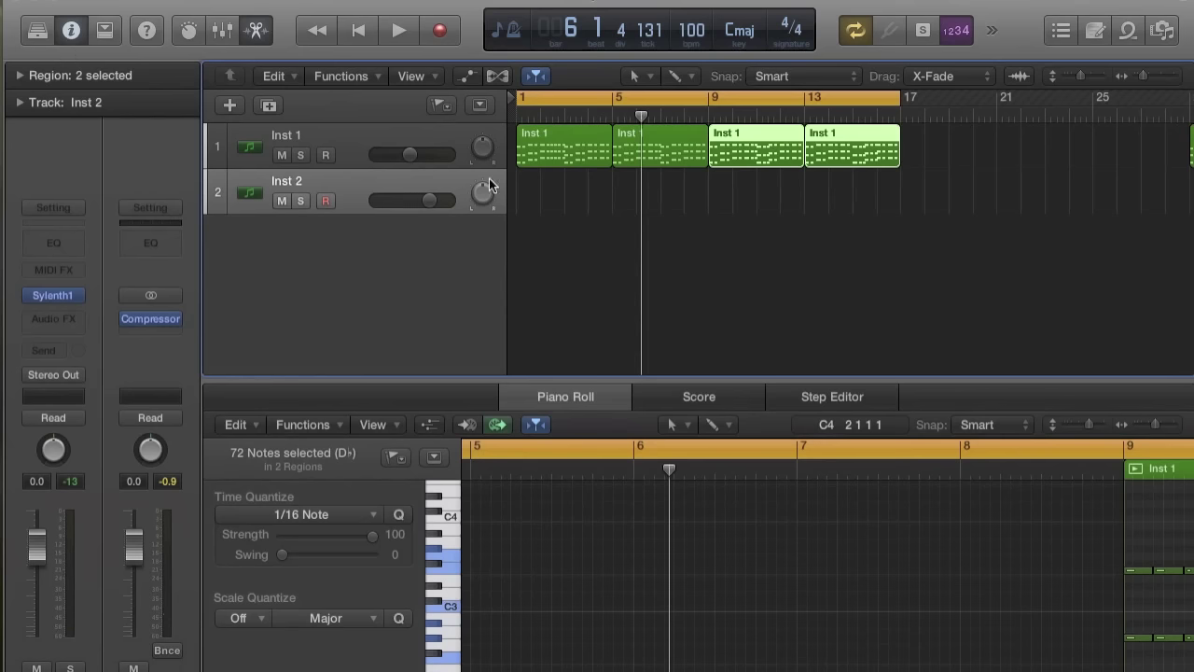
- Create an empty region on the Inst 2 track, place it at bar 5, and enlarge the Piano Roll
click(528, 198)
drag(539, 200, 673, 200)
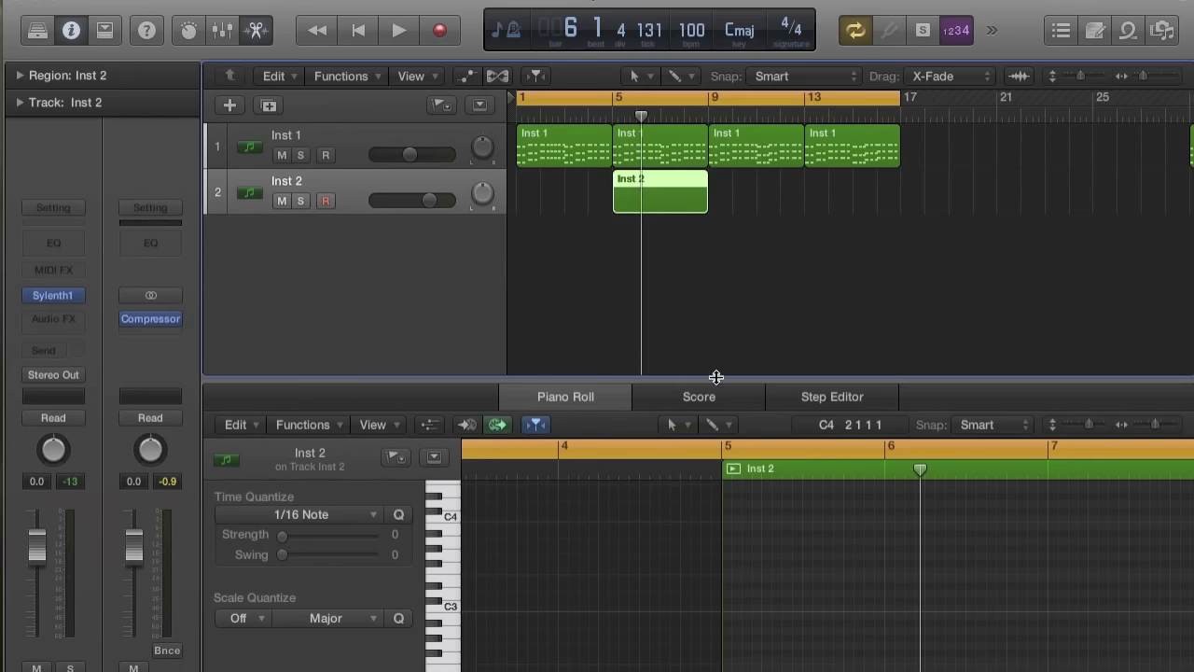
drag(714, 377, 714, 290)
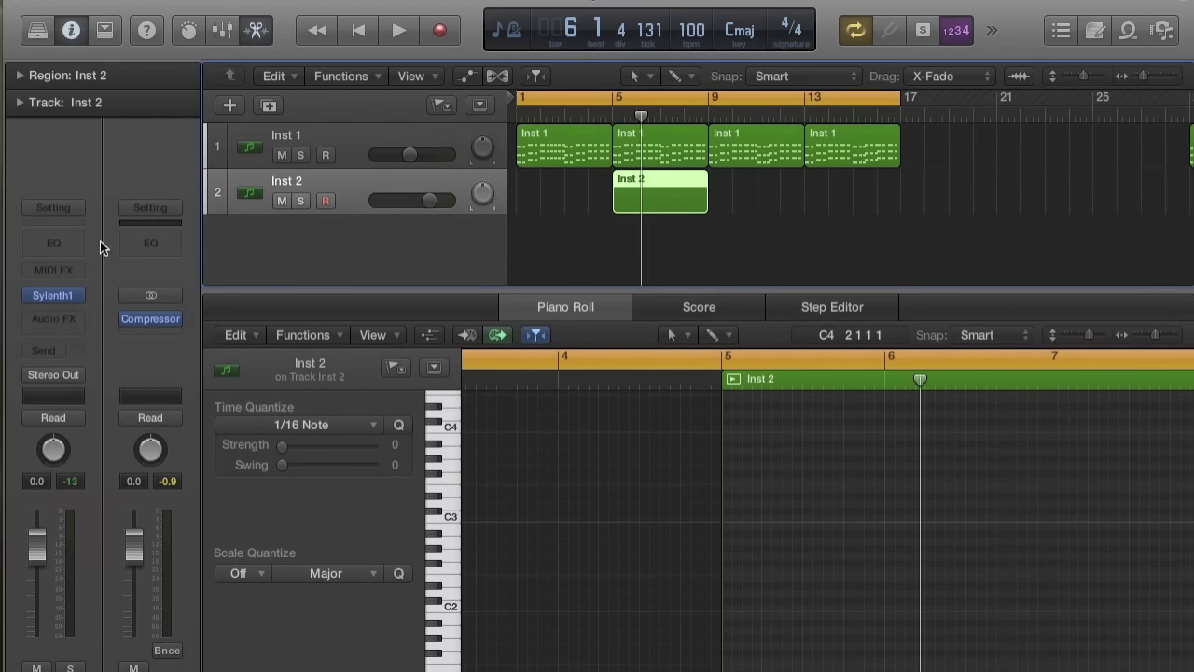
- Insert a Bitcrusher distortion effect on Inst 2 with downsampling set to 5x
click(72, 320)
mouse_move(103, 378)
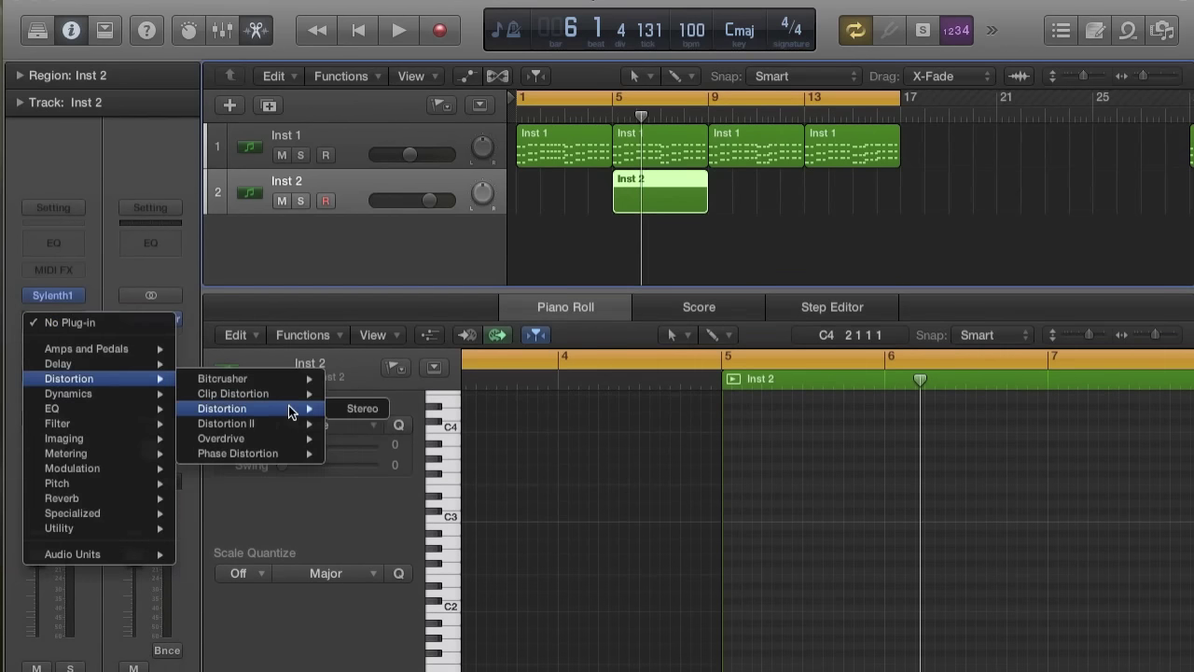
mouse_move(292, 389)
click(350, 382)
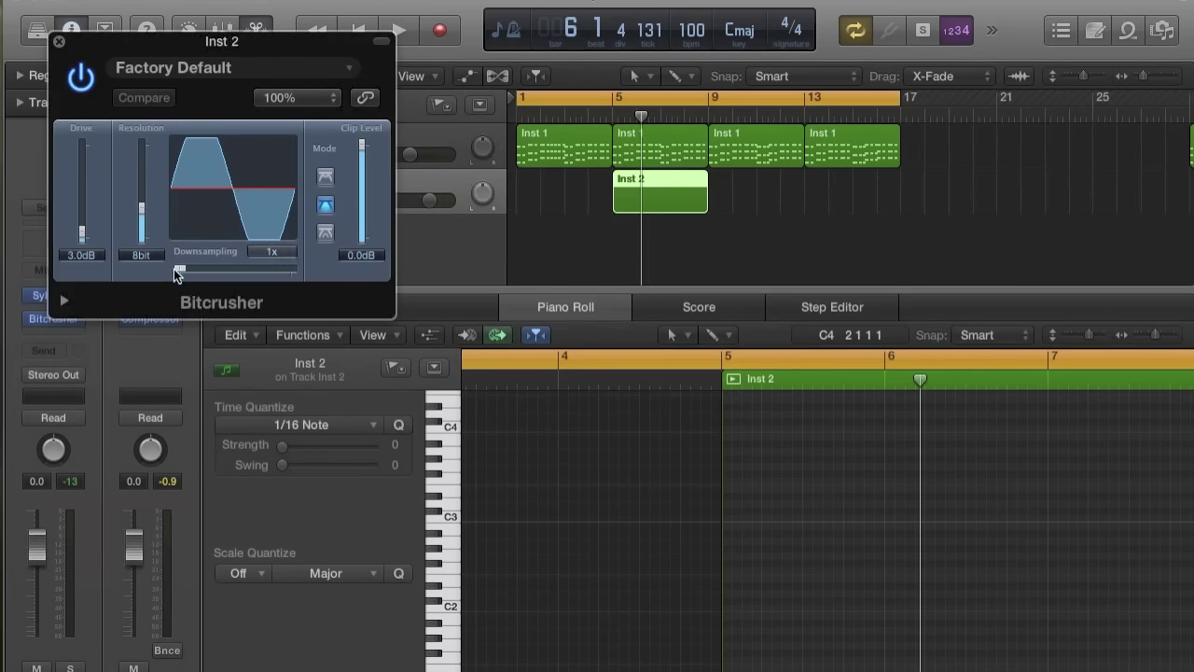
drag(178, 269, 194, 273)
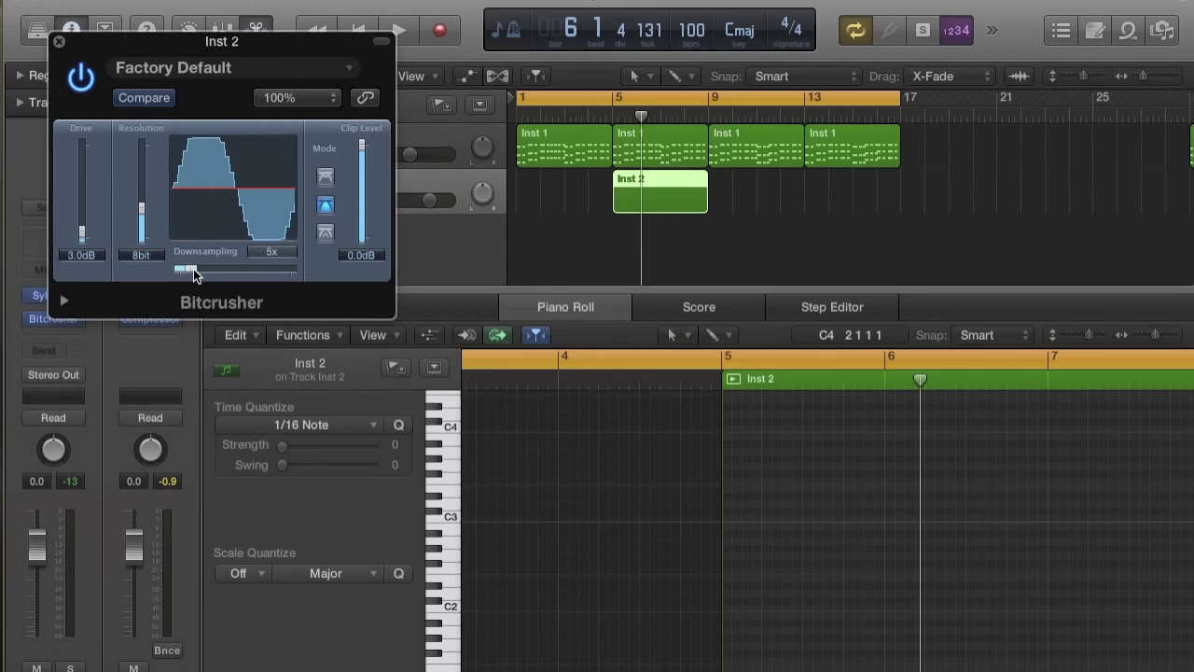
click(59, 43)
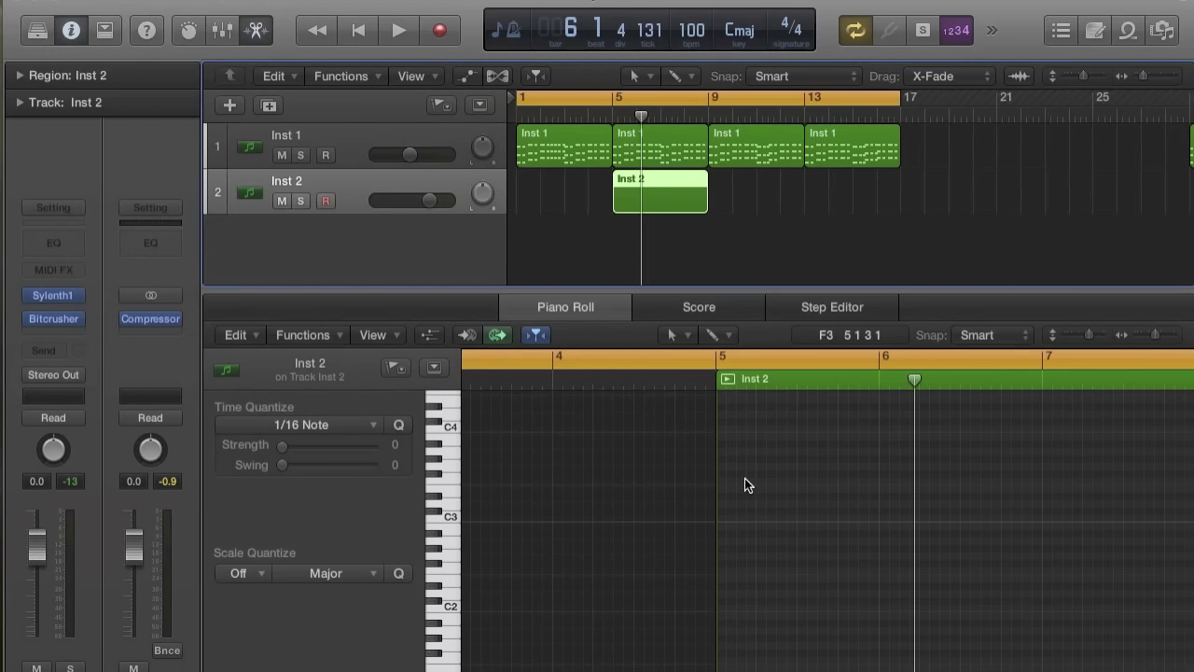
- Limit the cycle range to bars 5 to 9, over the Inst 2 region
scroll(745, 479, right, 2)
key(space)
key(space)
click(612, 95)
drag(613, 96, 707, 95)
- Lower the Inst 1 track volume to about -16.4 dB and check the level during playback
drag(410, 156, 388, 159)
key(space)
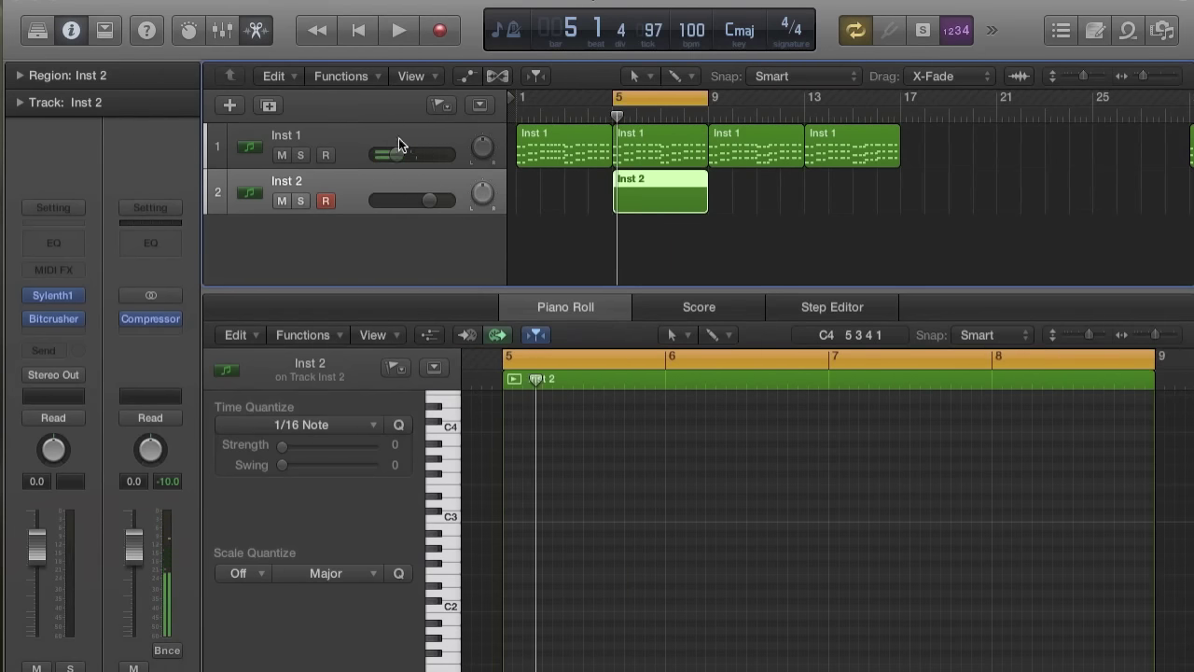
click(399, 137)
drag(392, 156, 385, 156)
key(space)
key(space)
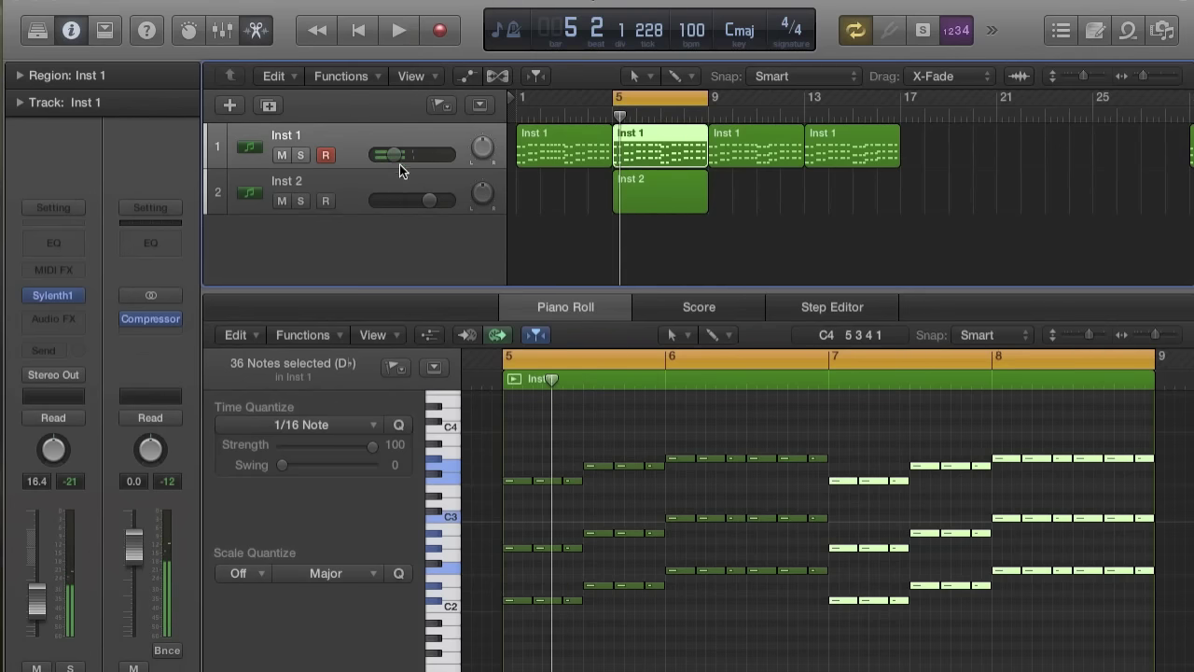
key(space)
key(space)
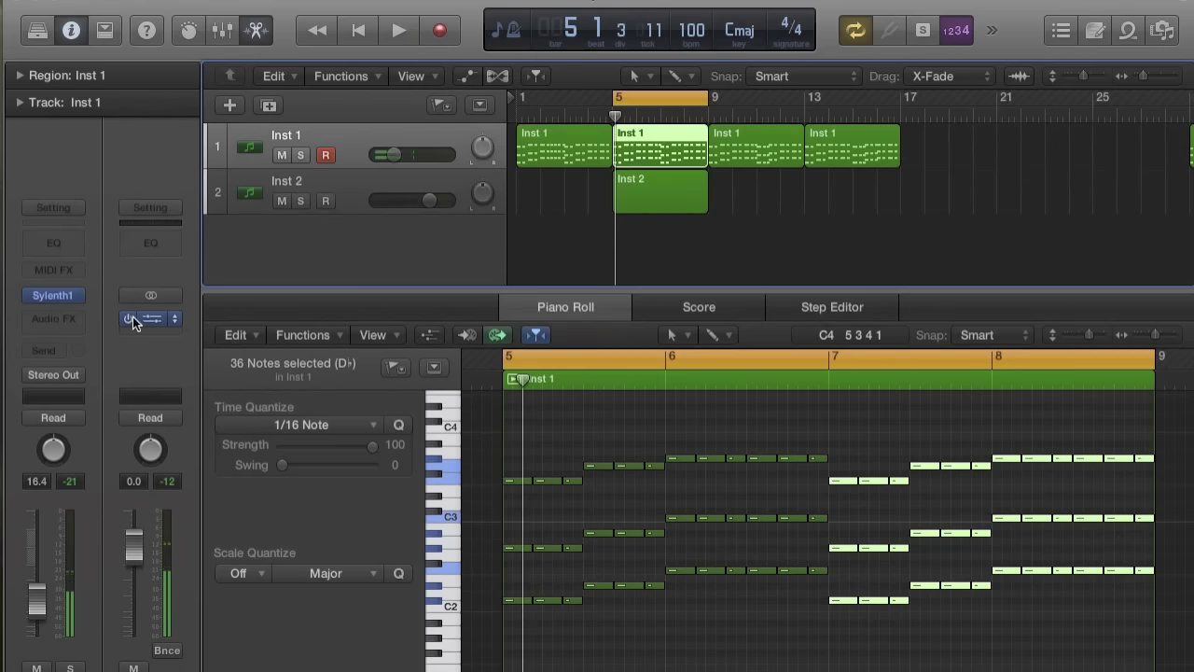
- Raise the gain of the output channel's Compressor to 20.0 dB while the cycle plays
click(131, 316)
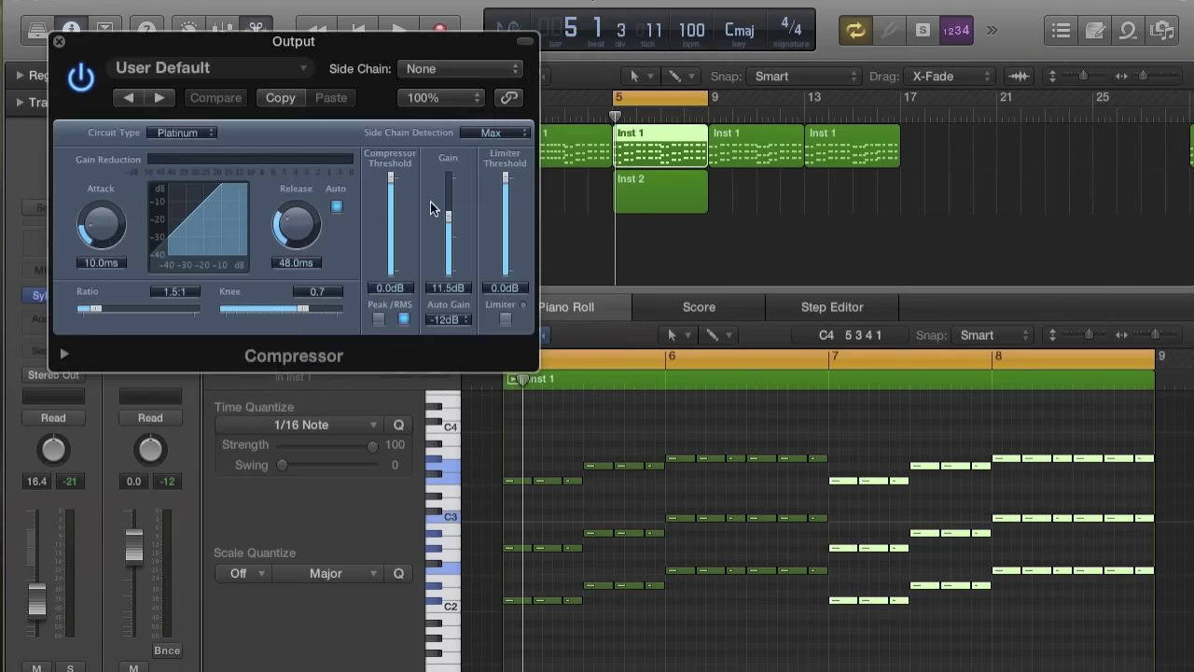
key(space)
drag(444, 216, 447, 206)
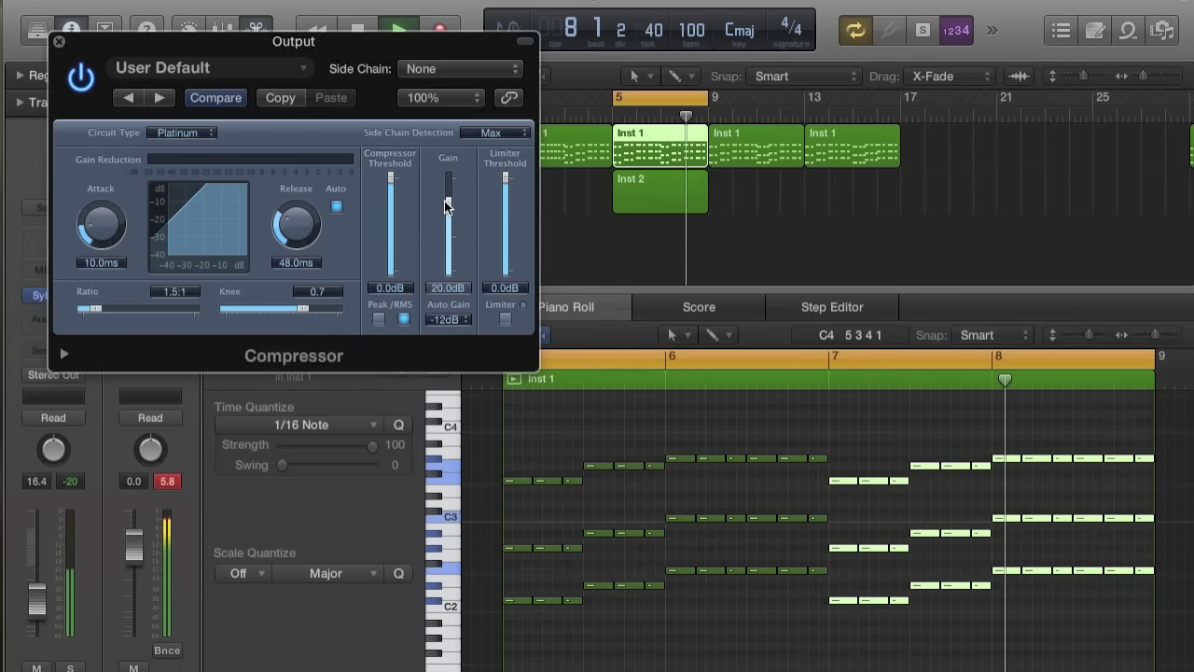
click(59, 42)
- Set the Inst 2 track volume to about -12.6 dB and add a D3 note at the start of its region
click(667, 197)
key(Return)
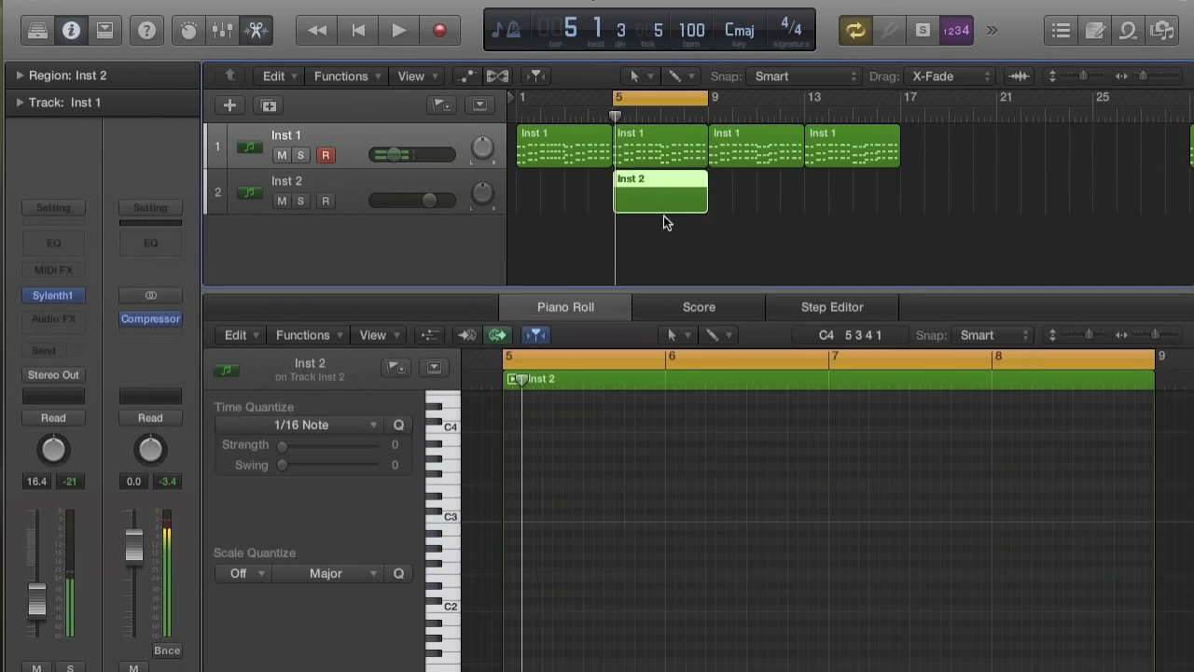
click(406, 180)
drag(439, 204, 400, 201)
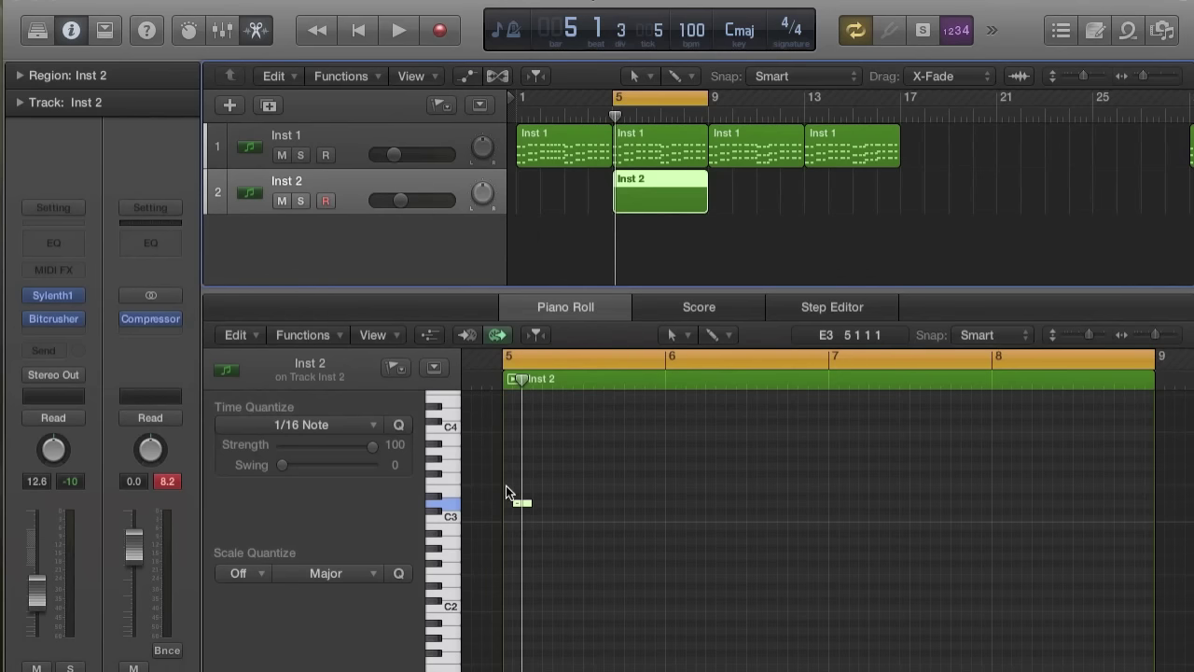
- Raise the note an octave to D4 at the start of bar 5, and lower Inst 2's volume to about -24.5 dB
drag(520, 505, 512, 416)
key(space)
key(space)
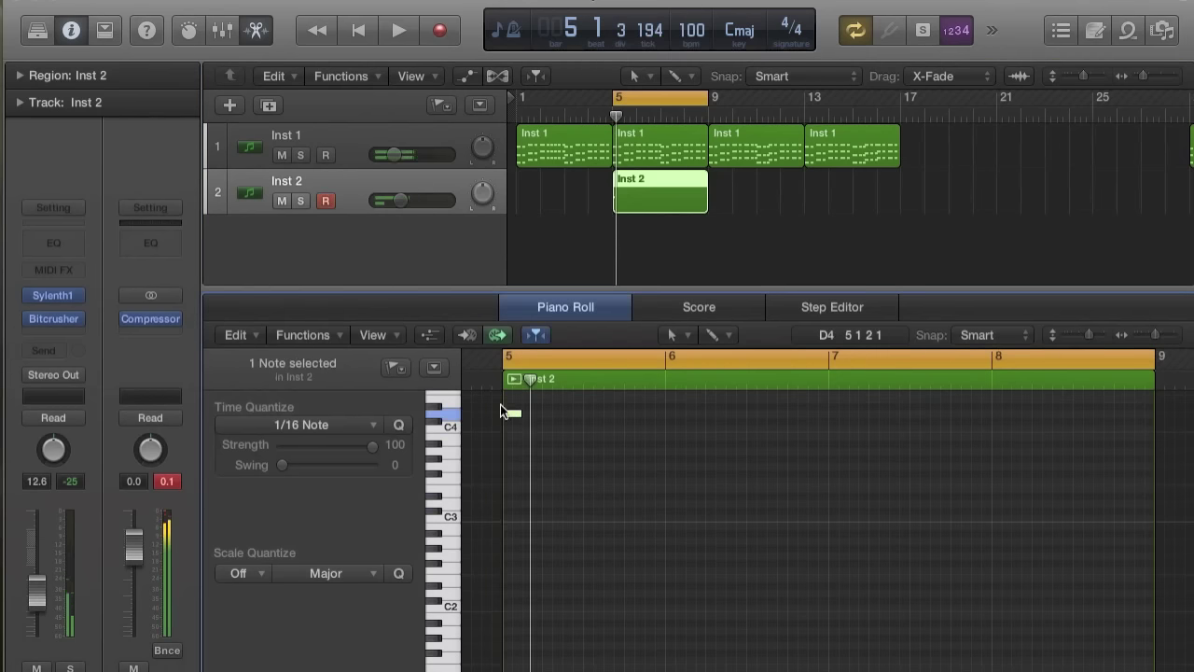
drag(401, 202, 385, 201)
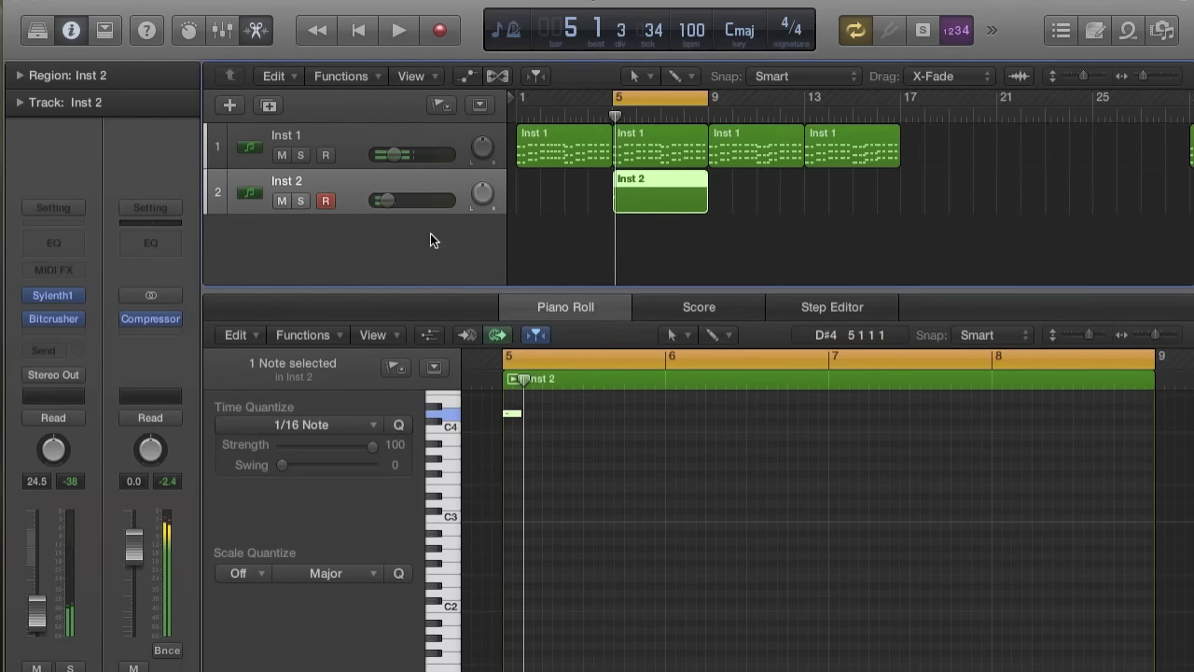
- Try the D4 note on beat 4 of bar 5 and play it back
scroll(538, 416, up, 3)
scroll(538, 416, up, 2)
drag(514, 500, 678, 499)
key(space)
key(space)
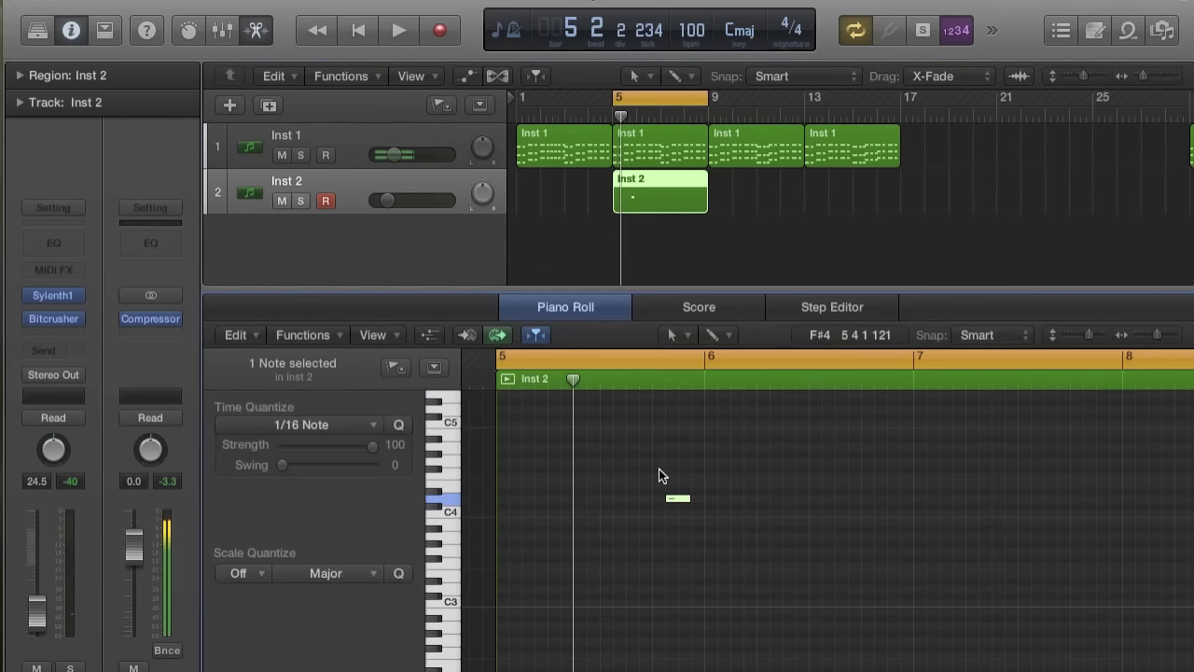
- Move the note to beat 2 of bar 5 at F4, bypass the Bitcrusher, and play it against Inst 1
drag(677, 500, 558, 447)
key(space)
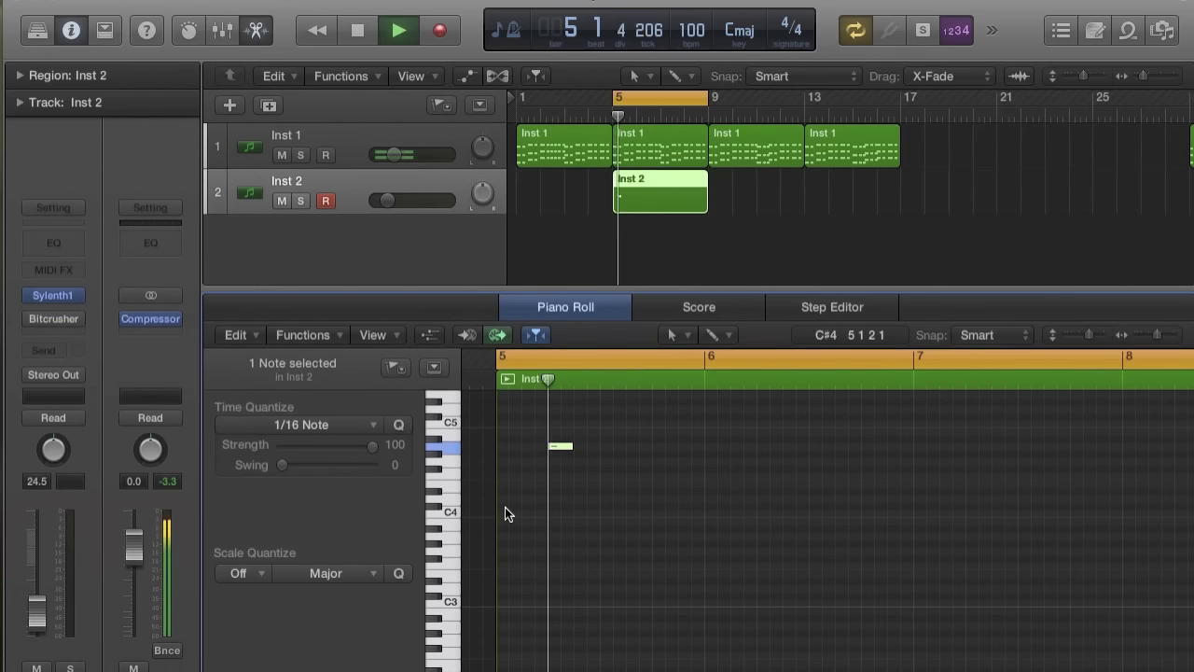
key(space)
drag(558, 447, 558, 475)
key(space)
key(space)
key(space)
key(space)
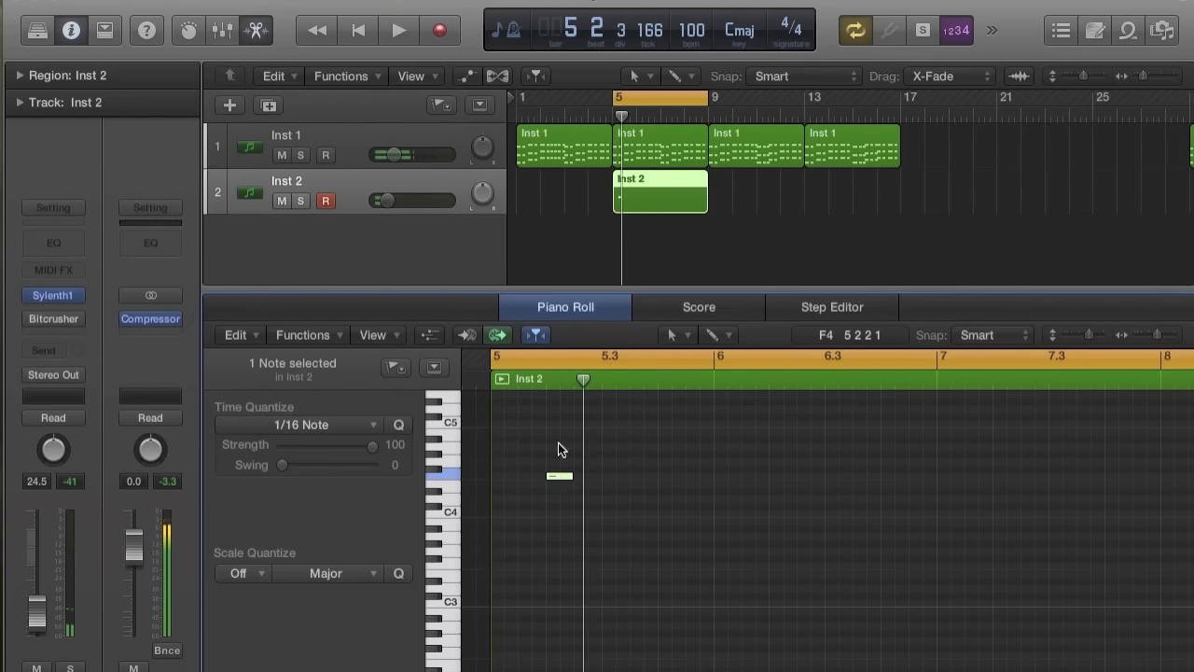
- Examine the bass notes of the Inst 1 region at bar 5 by auditioning each pitch on the keyboard
click(682, 164)
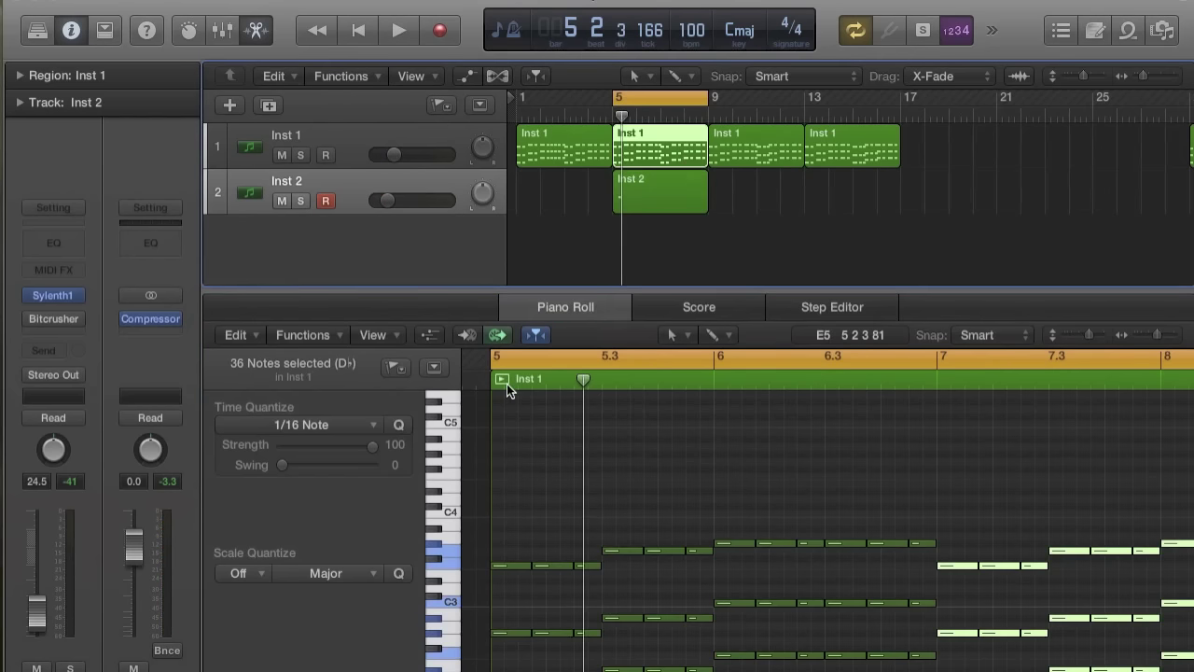
scroll(513, 485, down, 4)
click(443, 611)
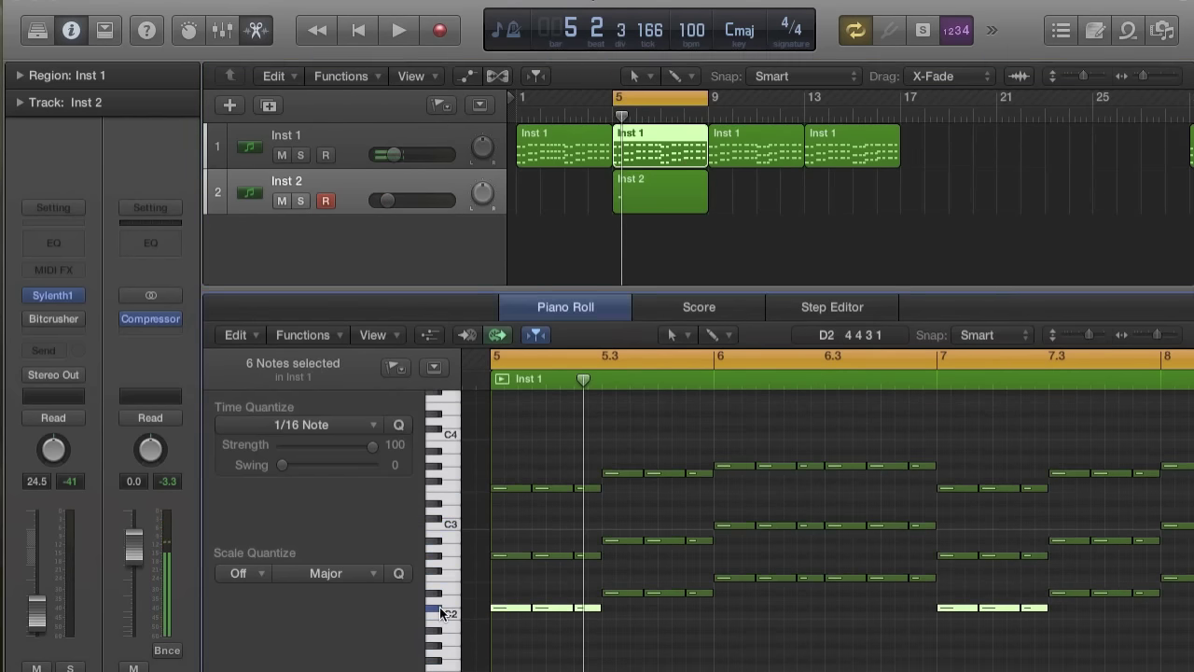
click(438, 593)
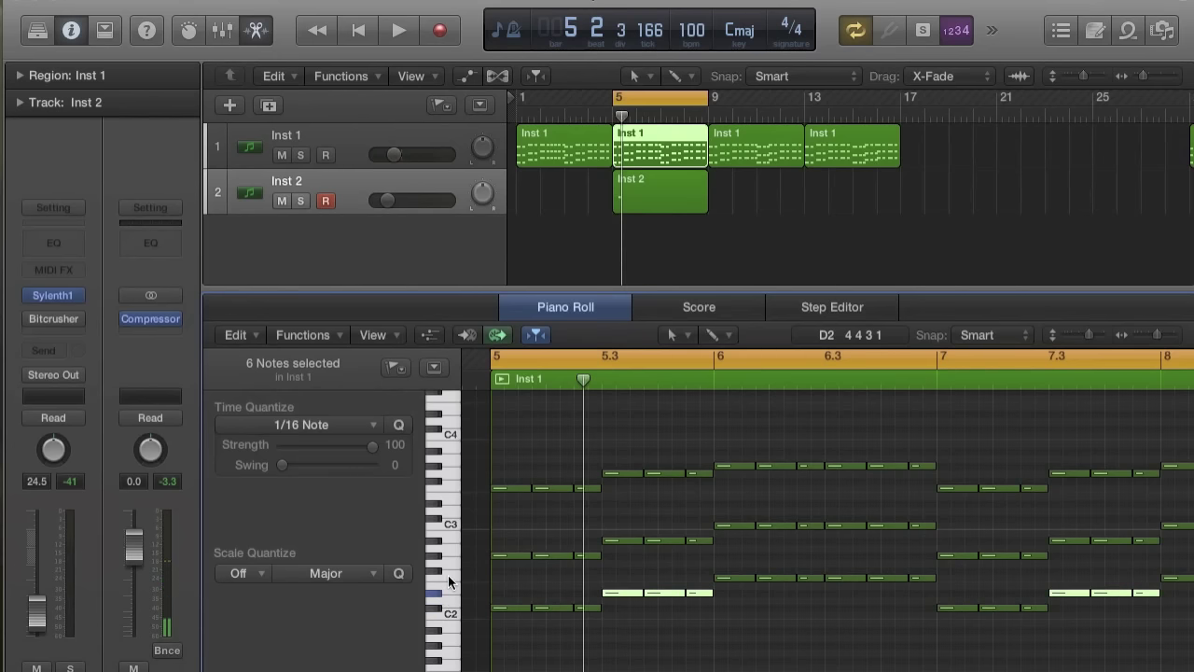
click(447, 577)
- Return to the Inst 2 region and lower its note to F3 on beat 2 of bar 5
click(663, 201)
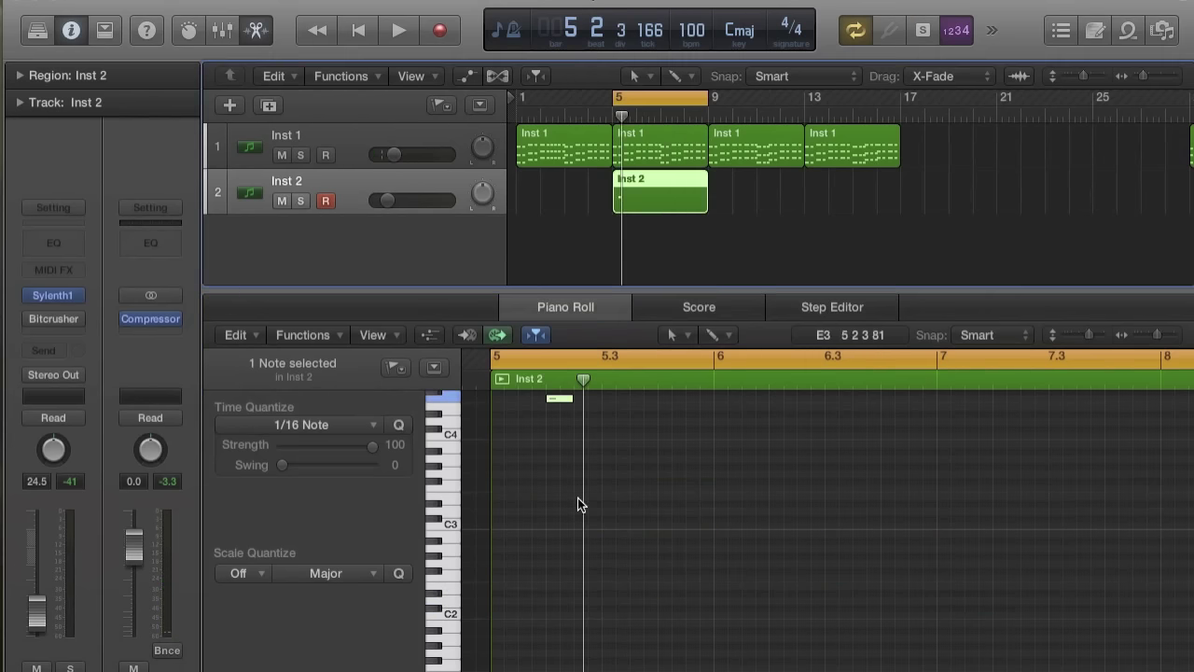
scroll(577, 499, up, 3)
mouse_move(558, 454)
mouse_down()
mouse_move(508, 456)
mouse_move(564, 459)
mouse_up()
drag(564, 460, 553, 544)
key(super+Right)
key(super+Left)
key(super+Left)
key(super+Left)
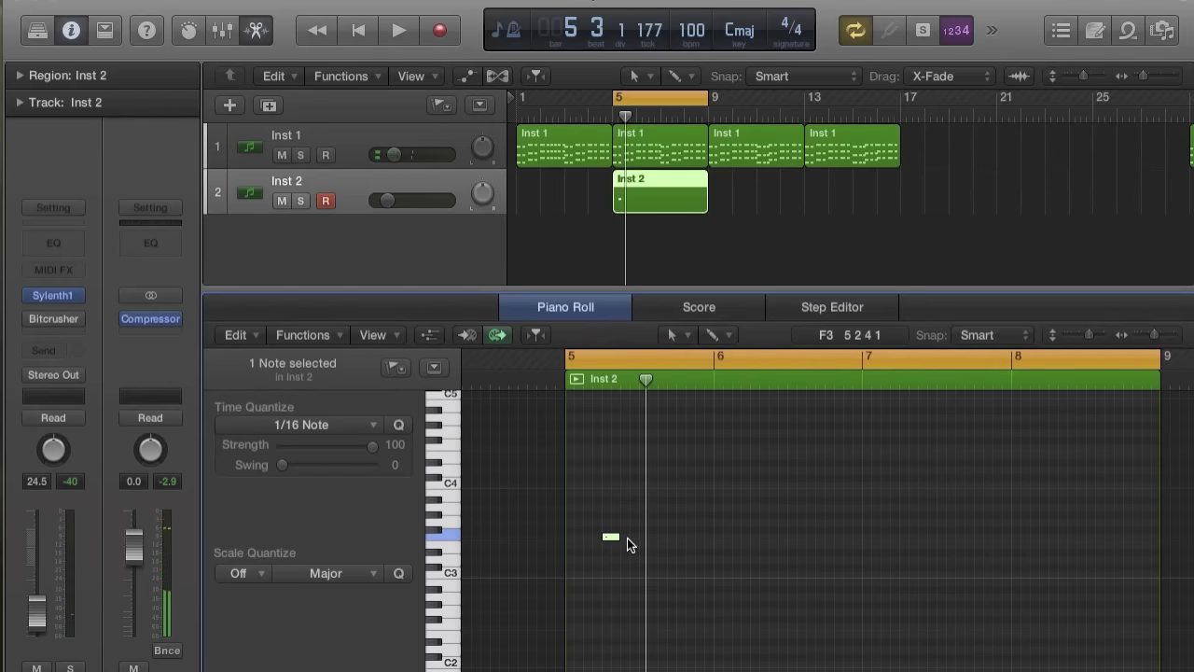
- Raise the Inst 2 note to C4 and play it back
drag(608, 539, 610, 483)
key(space)
key(space)
- Add a second Inst 2 note at F3 directly after the C4 note and play both
key(super+Right)
key(super+Right)
key(super+Right)
key(super+Right)
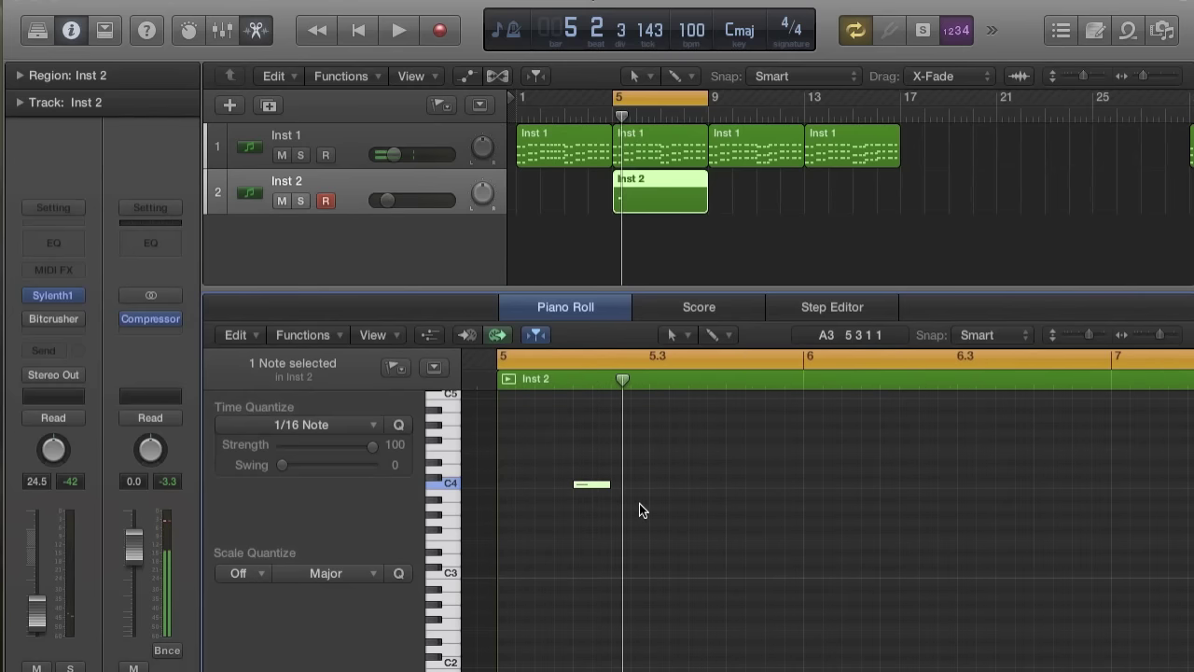
super+click(623, 515)
drag(622, 515, 625, 546)
key(space)
key(space)
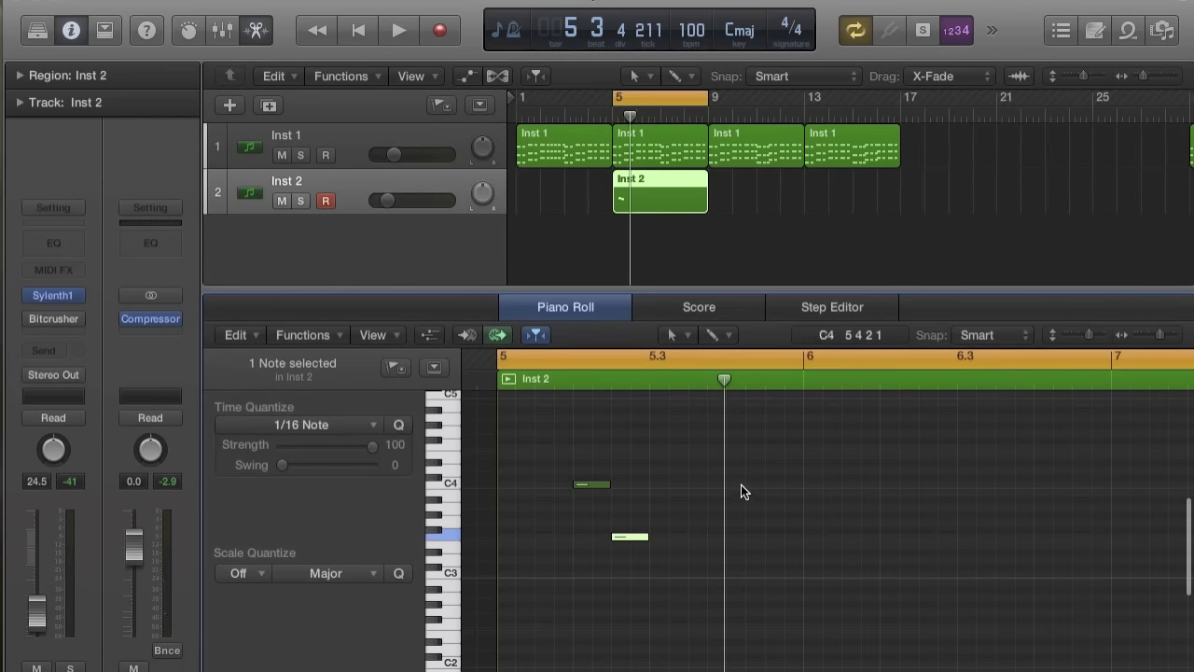
- Add two Inst 2 notes in bar 6, F4 on beat 2 and C4 directly after it, and play them
key(space)
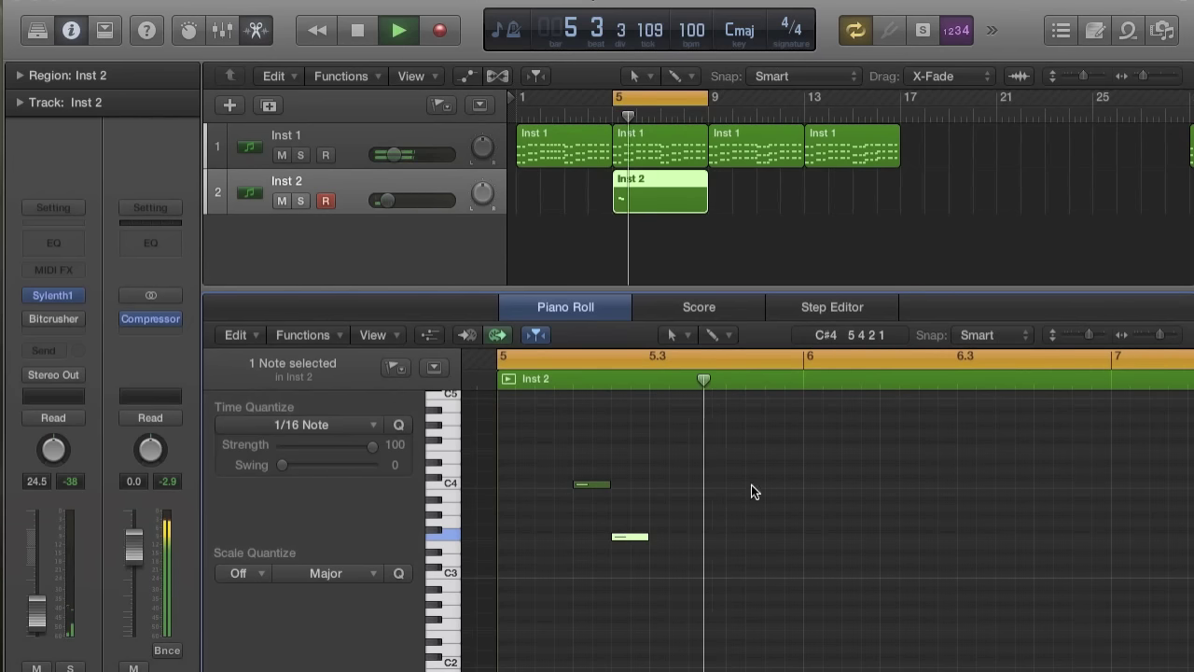
key(space)
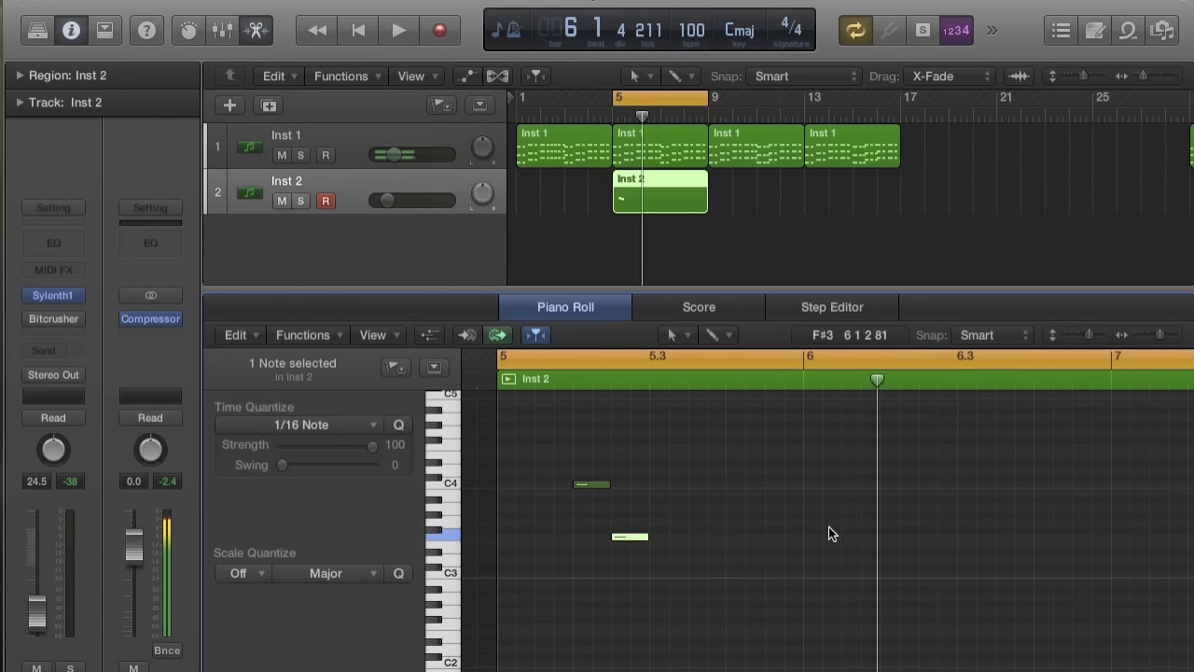
super+click(884, 433)
drag(899, 434, 937, 482)
key(space)
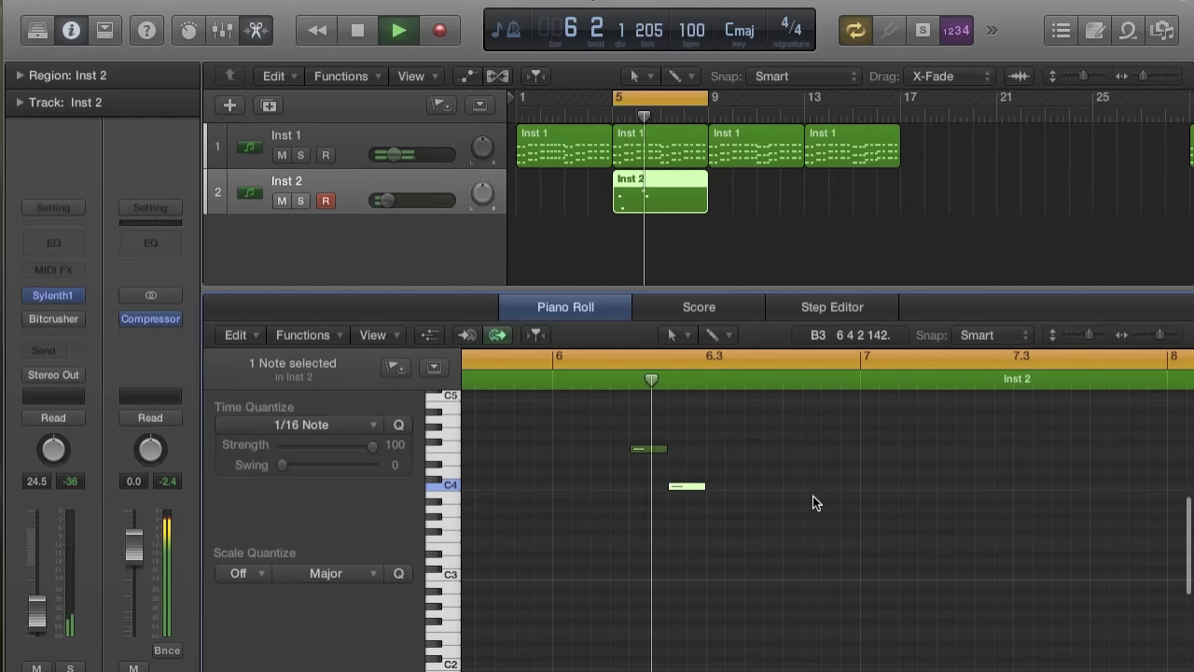
key(space)
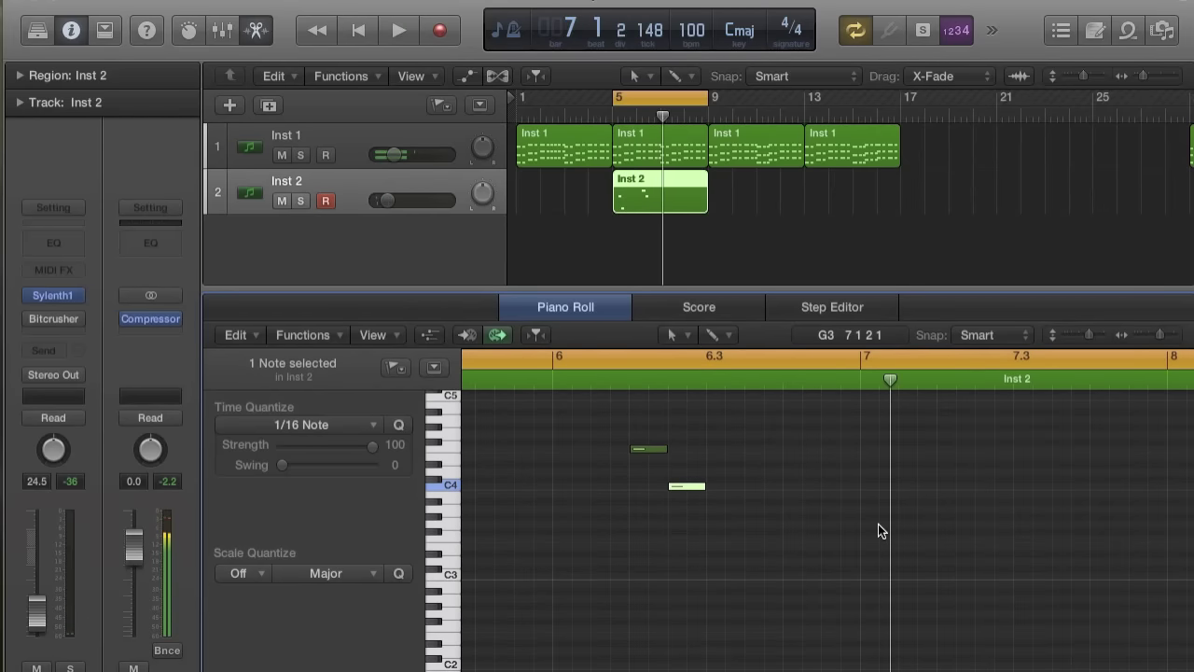
- Play the Inst 2 melody from bar 5 through the two-note phrase in bar 6
scroll(893, 513, left, 3)
key(super+Left)
key(super+Left)
key(super+Left)
scroll(893, 513, right, 2)
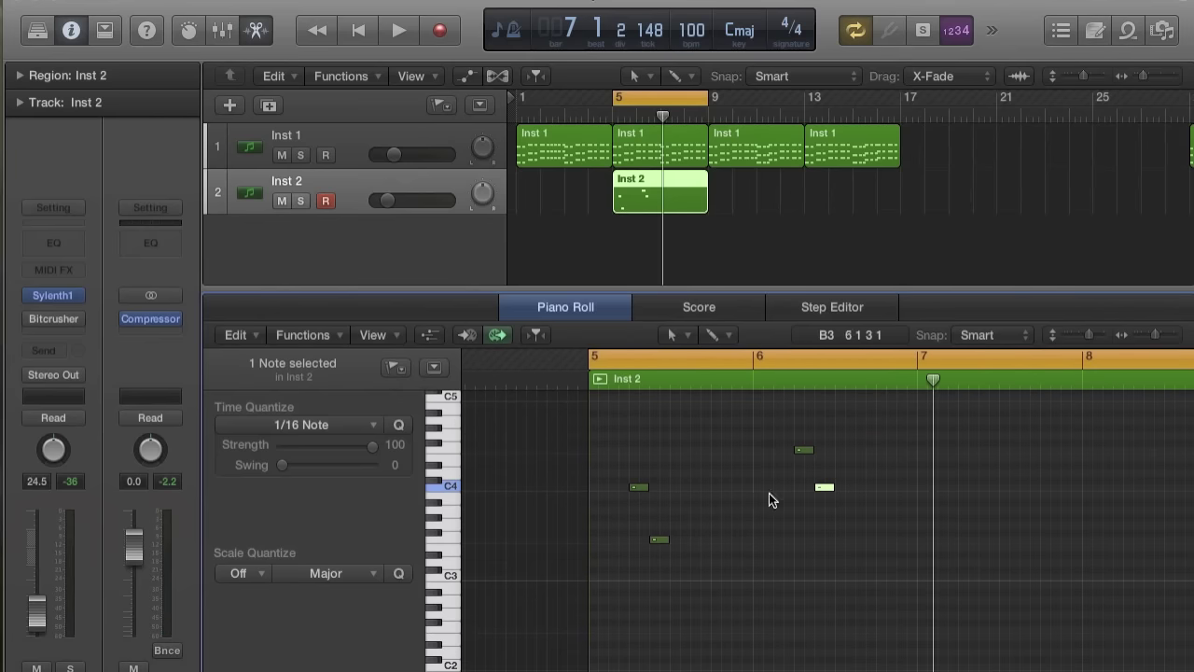
key(space)
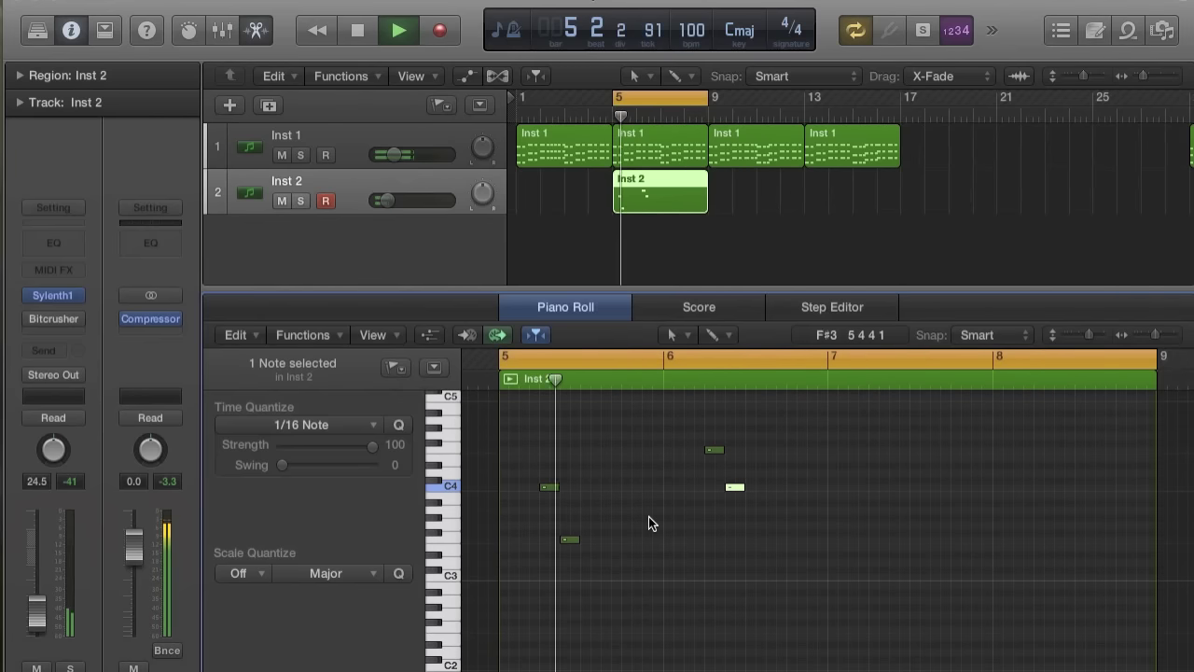
scroll(692, 547, up, 3)
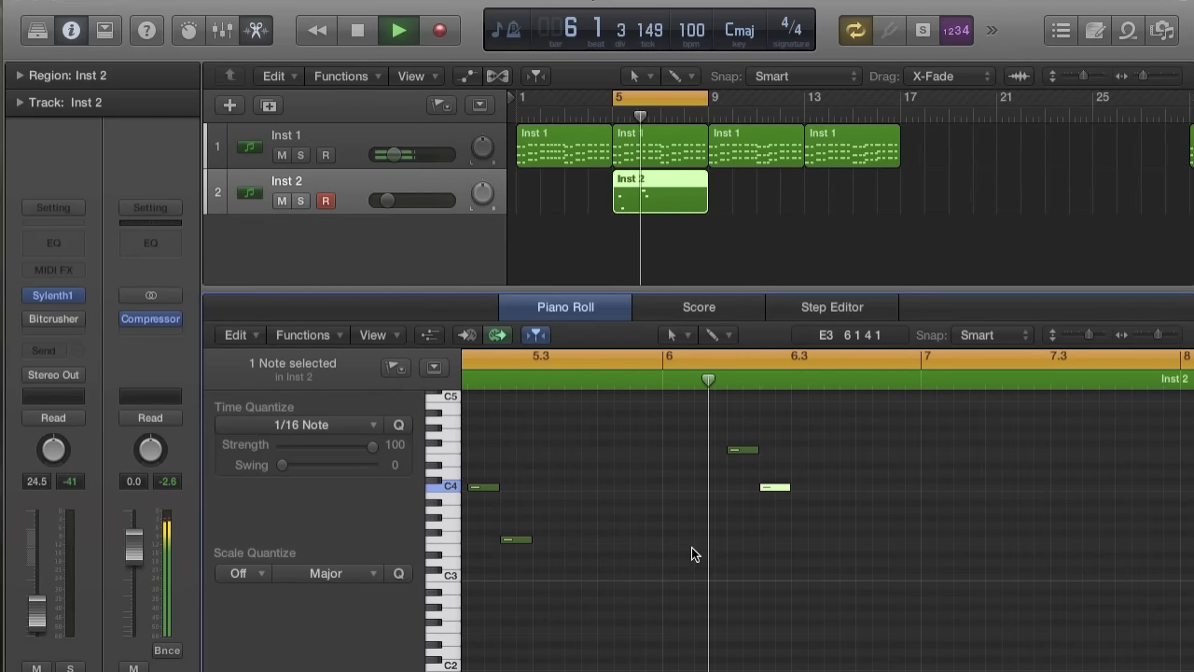
scroll(742, 571, right, 1)
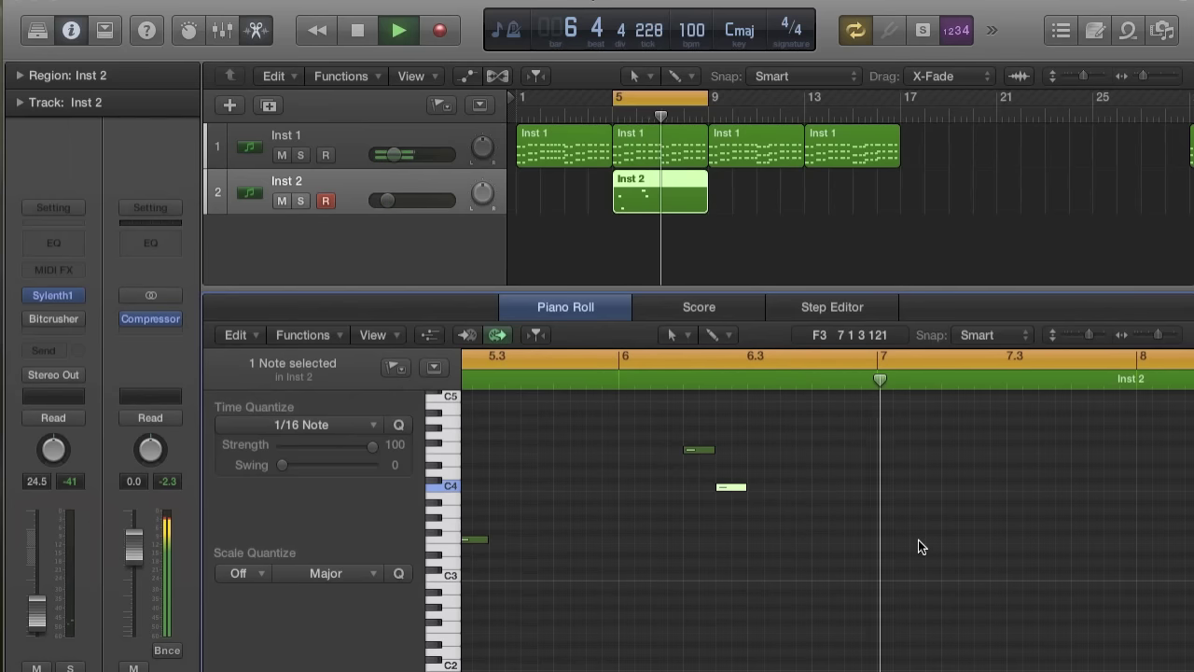
key(space)
- Turn the bar 5 phrase into a descending run of 1/16 notes C4, A#3, G#3 and F3 from beat 2, and play it
scroll(840, 504, left, 3)
drag(560, 492, 545, 495)
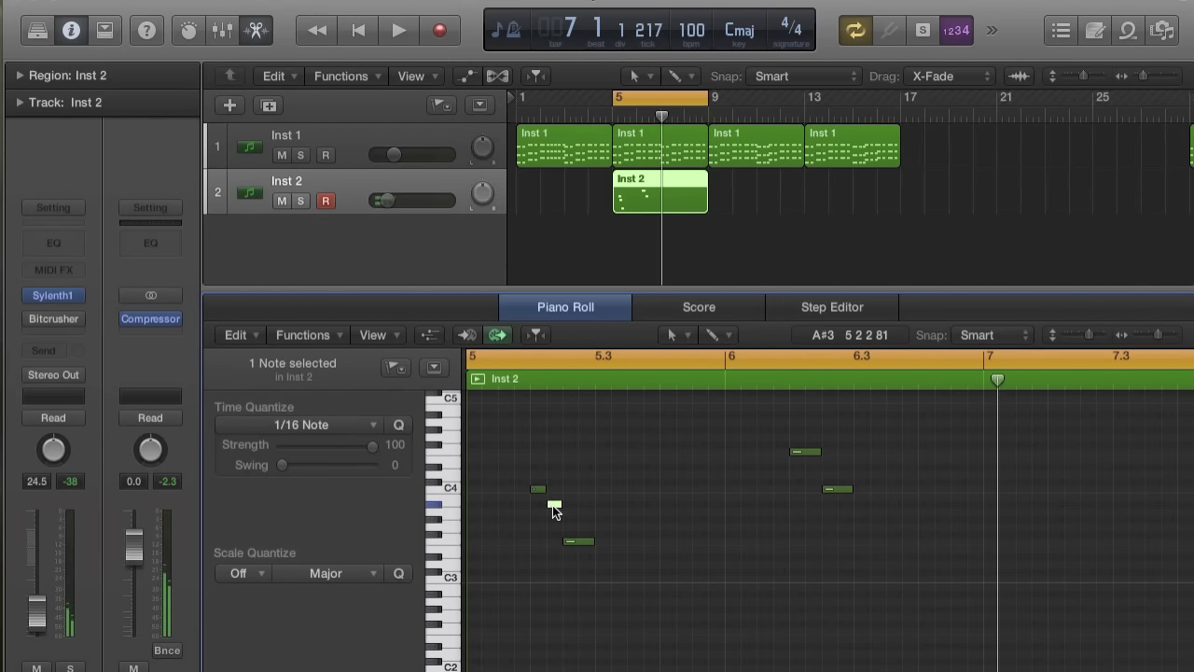
drag(568, 538, 578, 541)
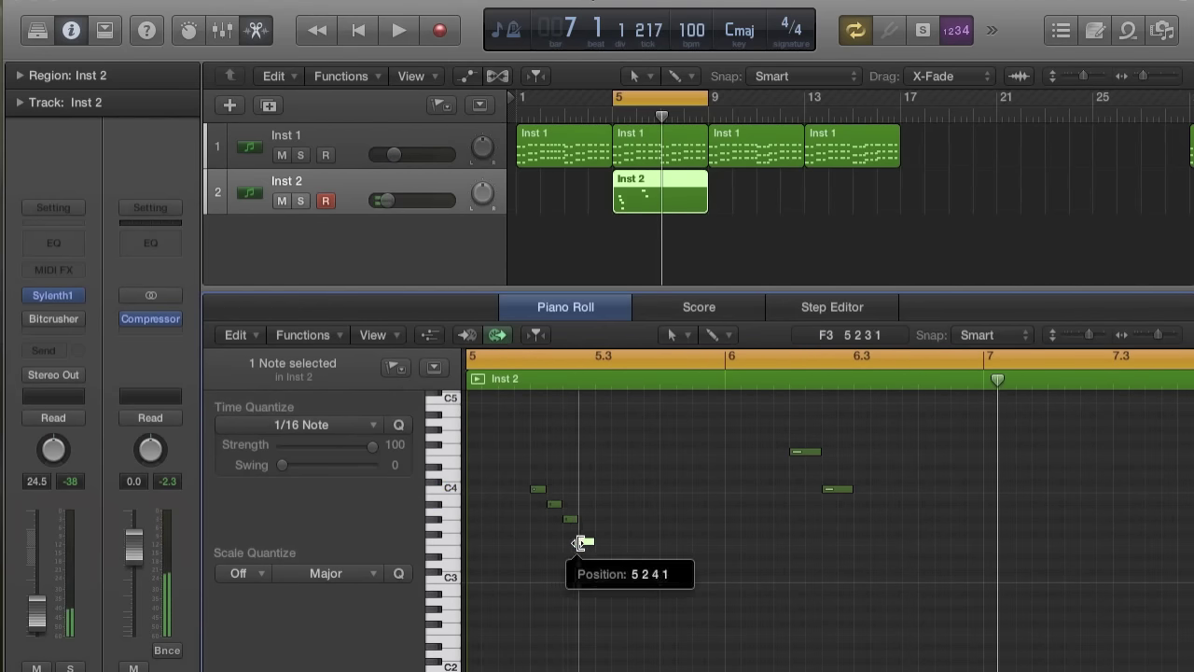
key(space)
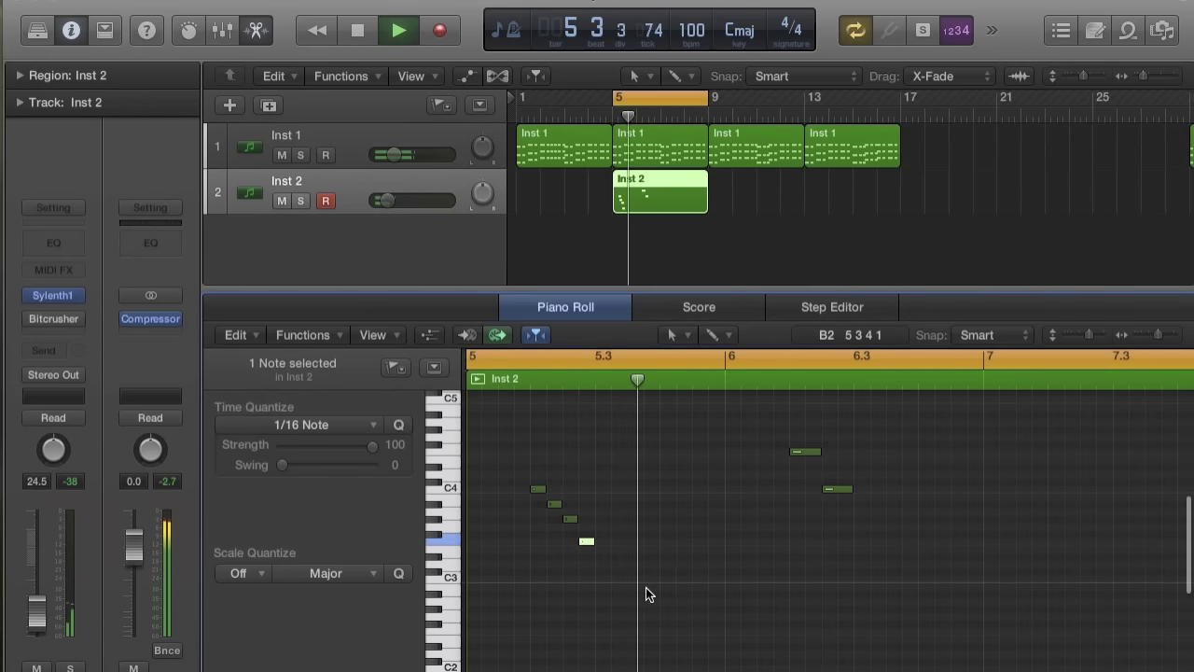
scroll(646, 587, right, 2)
scroll(733, 555, right, 5)
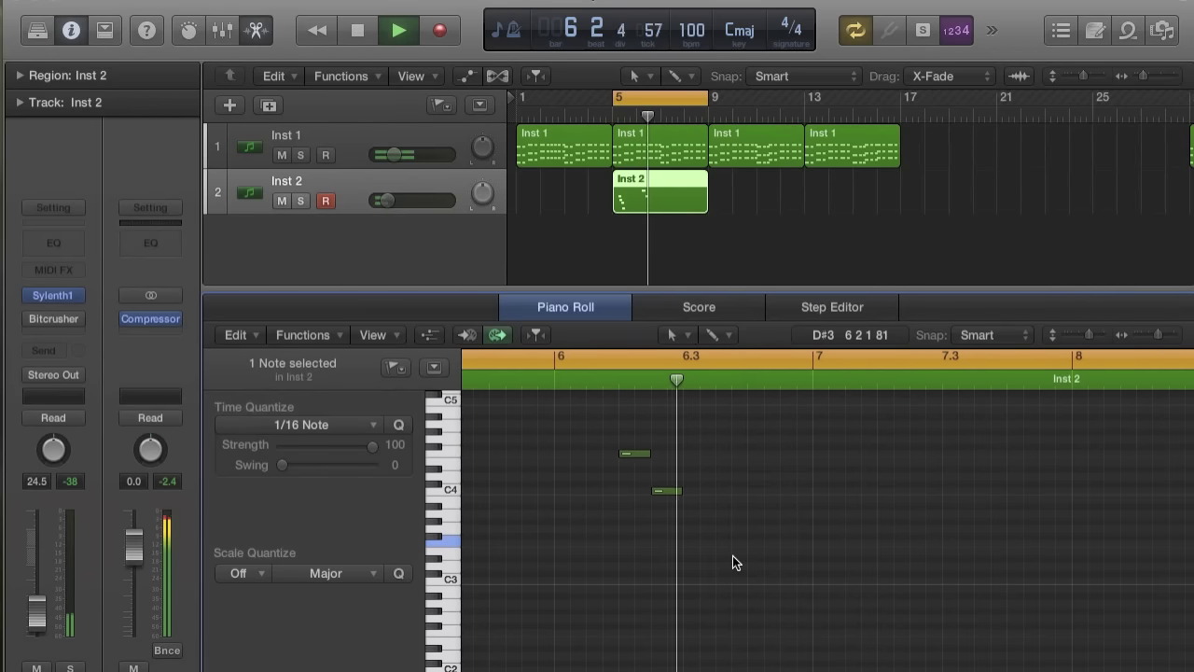
key(space)
- Repeat the four-note run from bar 5 as one copy and place it on beat 2 of bar 7
scroll(789, 557, left, 4)
key(super+Left)
key(super+Left)
drag(630, 458, 696, 573)
key(super+r)
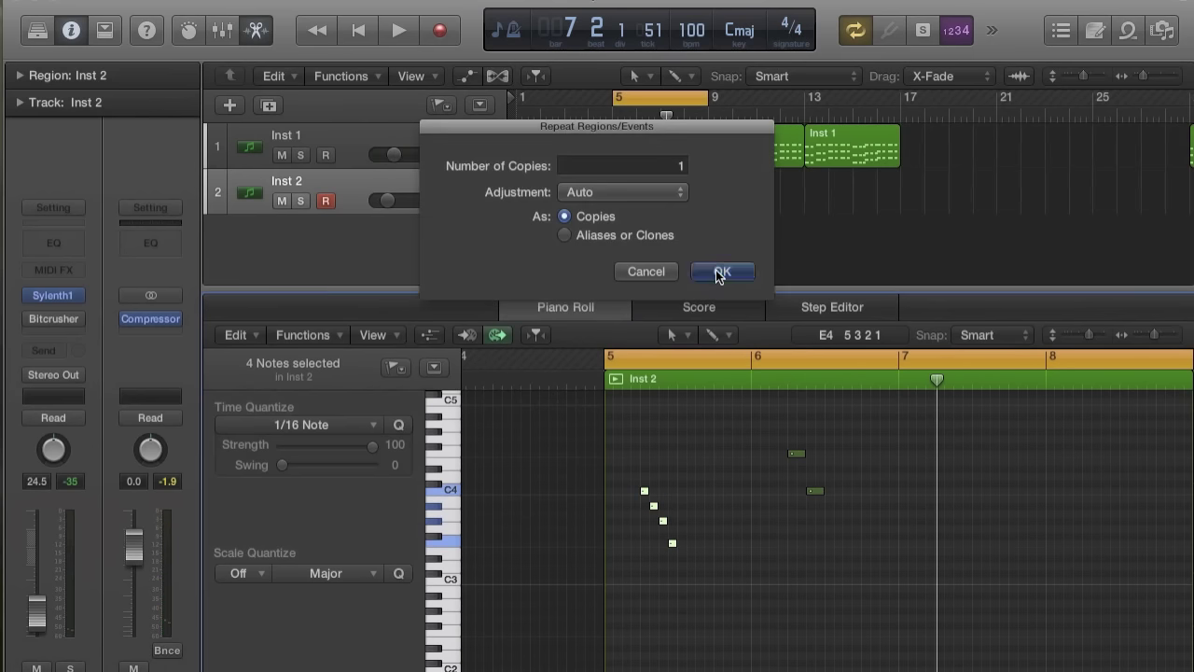
click(721, 273)
drag(682, 490, 867, 491)
drag(951, 491, 941, 490)
key(super+Right)
key(super+Right)
key(super+Right)
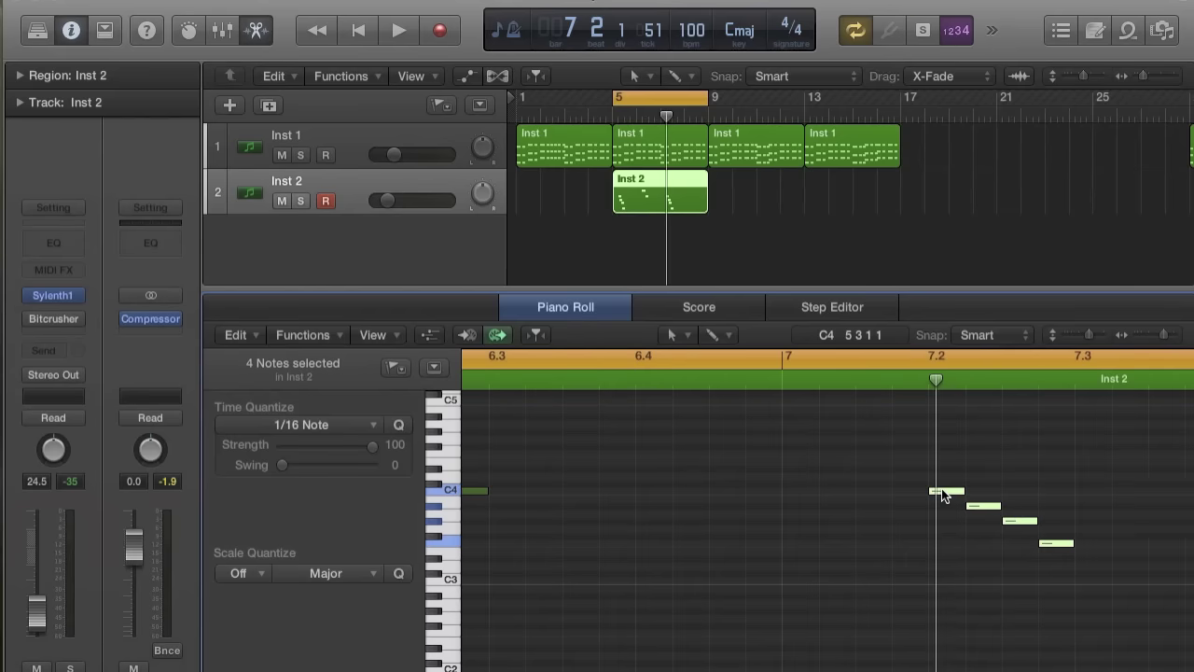
- Play the melody from bar 5 through the start of the copied run in bar 7
key(space)
key(super+Left)
key(super+Left)
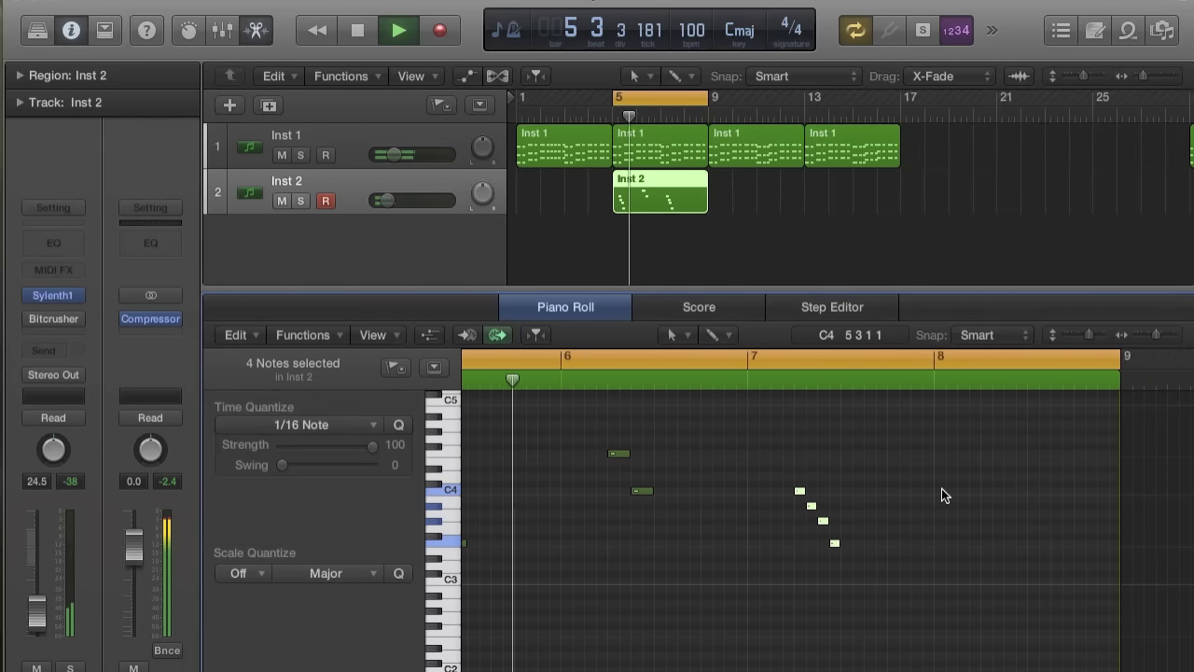
scroll(941, 494, right, 2)
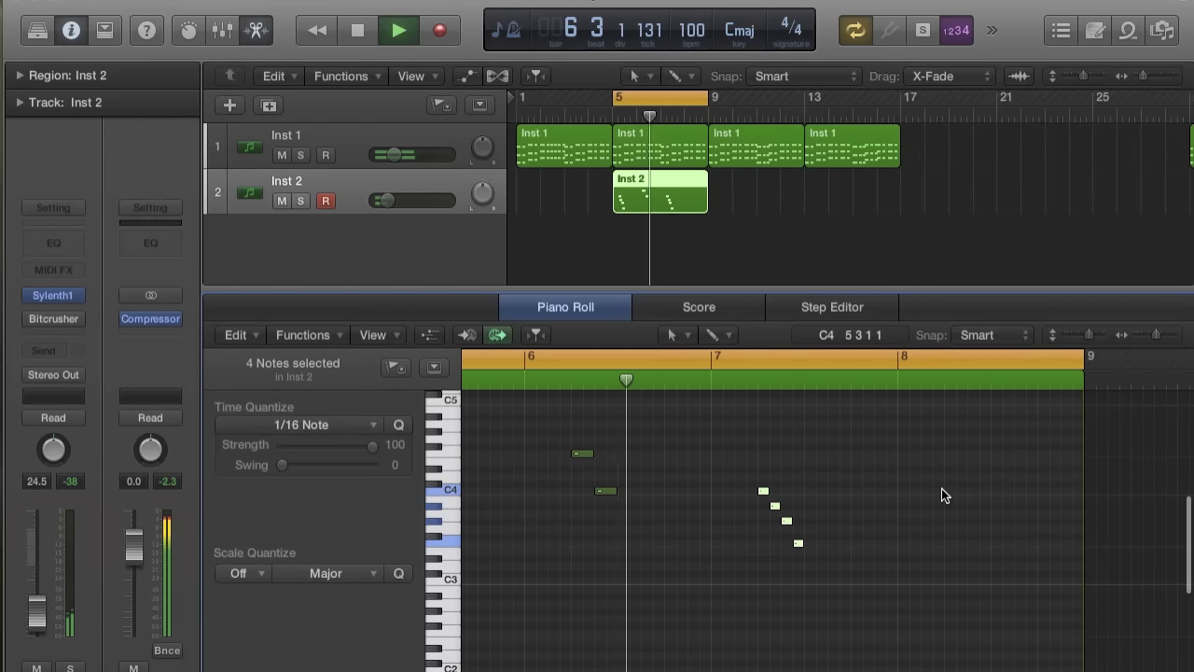
scroll(941, 488, right, 3)
key(super+Right)
key(super+Right)
key(space)
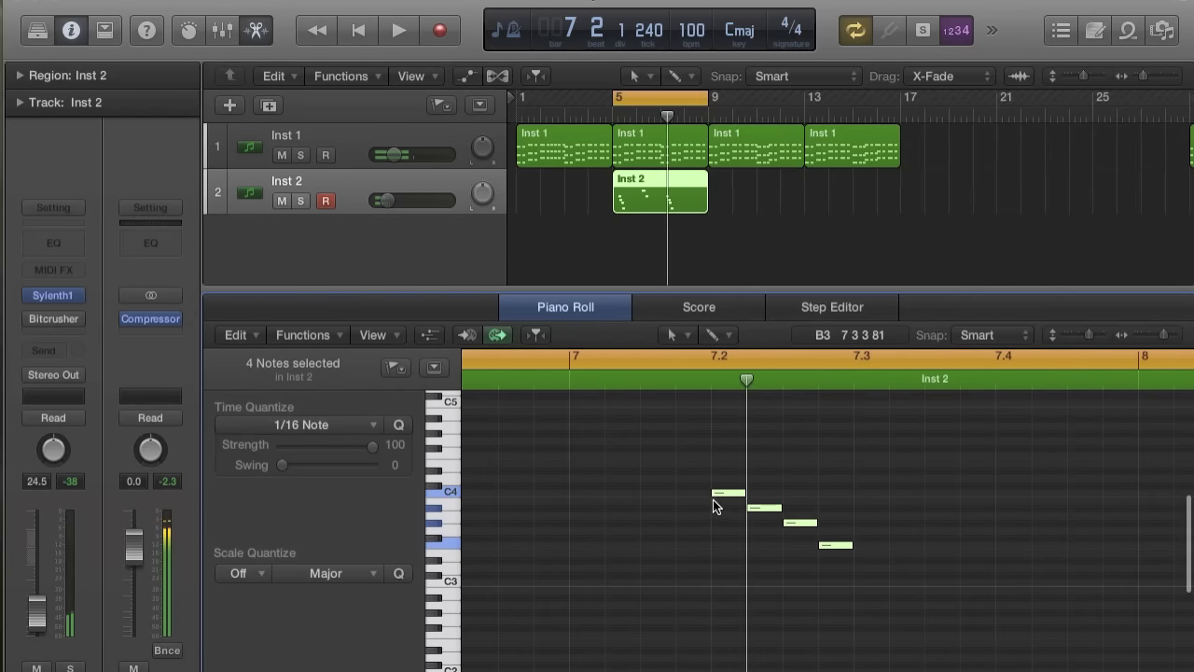
- Set the cycle range over bar 7, raise the first note of its run to F4, and play it
drag(570, 356, 1191, 362)
key(space)
key(space)
drag(727, 495, 726, 455)
key(space)
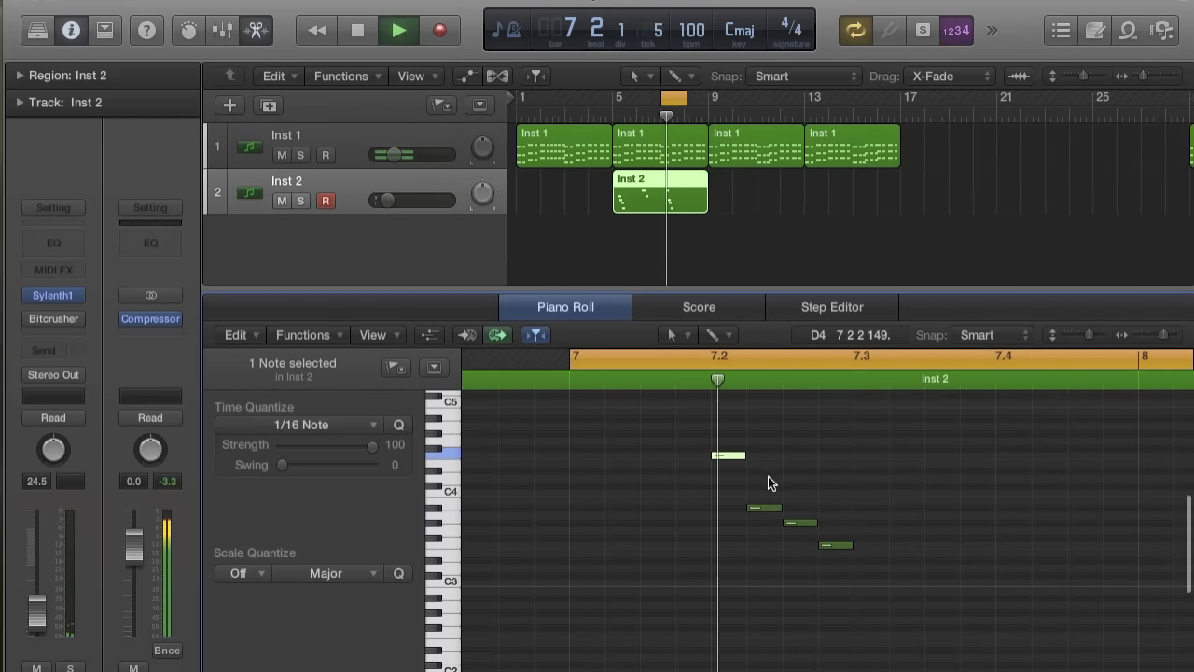
key(space)
- Raise the other three notes of the bar 7 run to D#4, C4 and A#3, and play the run back
drag(758, 506, 759, 471)
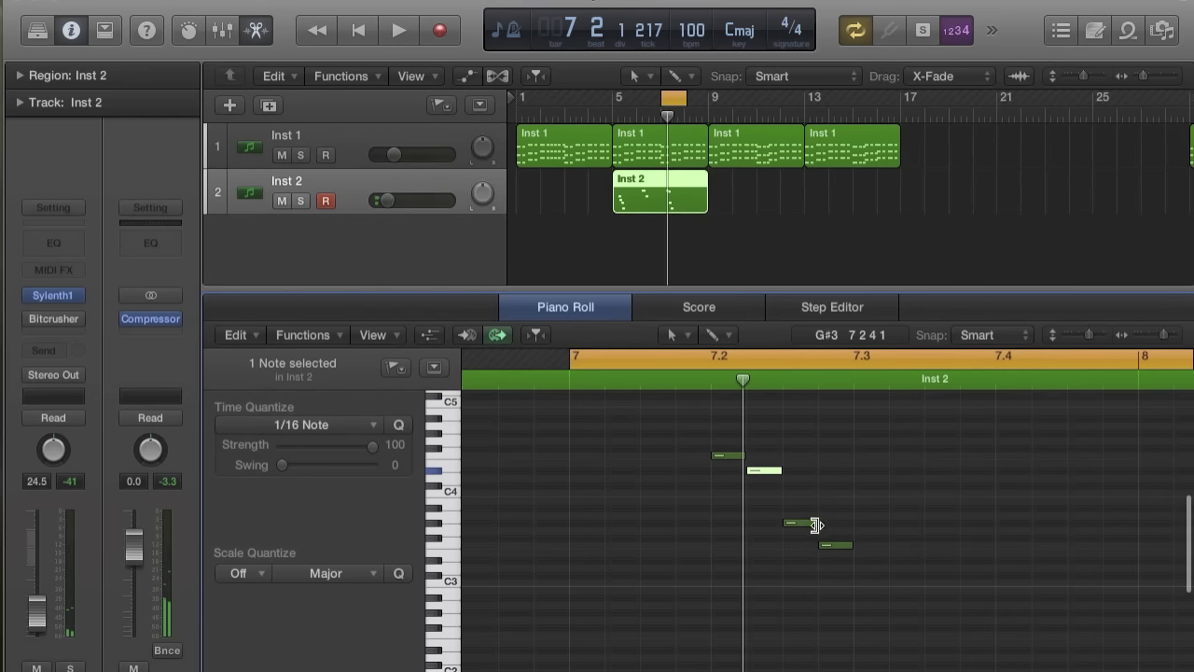
drag(805, 523, 804, 494)
drag(828, 545, 833, 507)
key(space)
key(super+Left)
key(super+Left)
key(super+Left)
key(super+Left)
key(super+Left)
key(super+Left)
key(super+Right)
key(space)
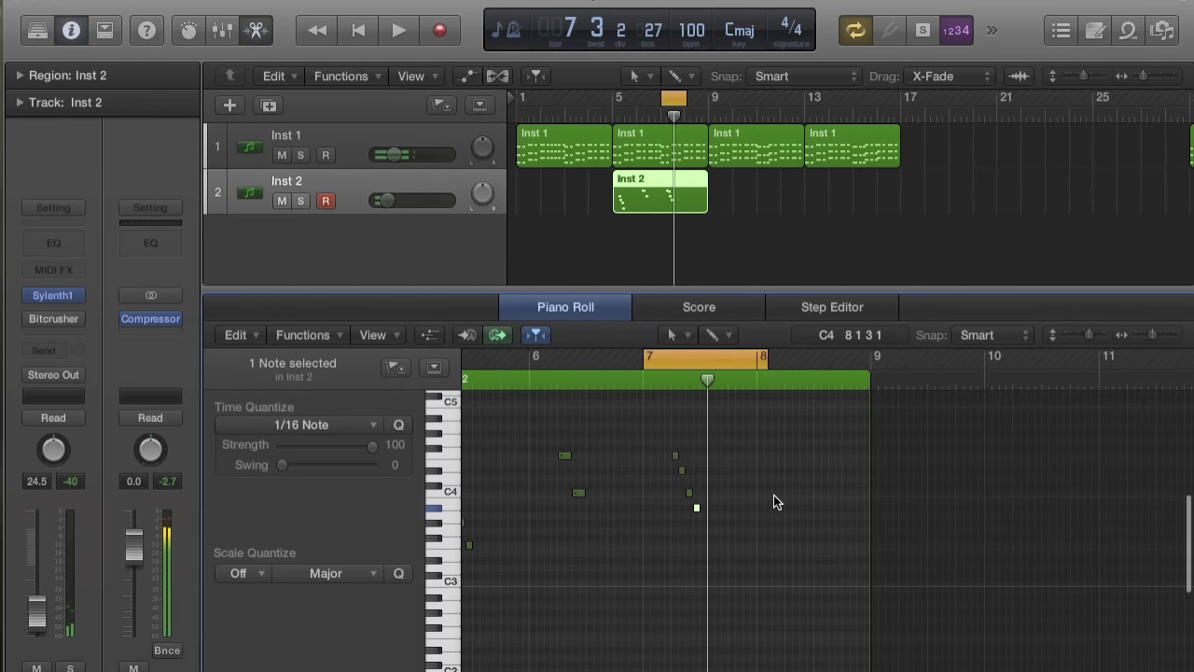
- Add G#4 on beat 2 of bar 8 with F4 directly after it, and extend the cycle range through bar 8
key(super+Right)
key(super+Right)
scroll(772, 502, left, 3)
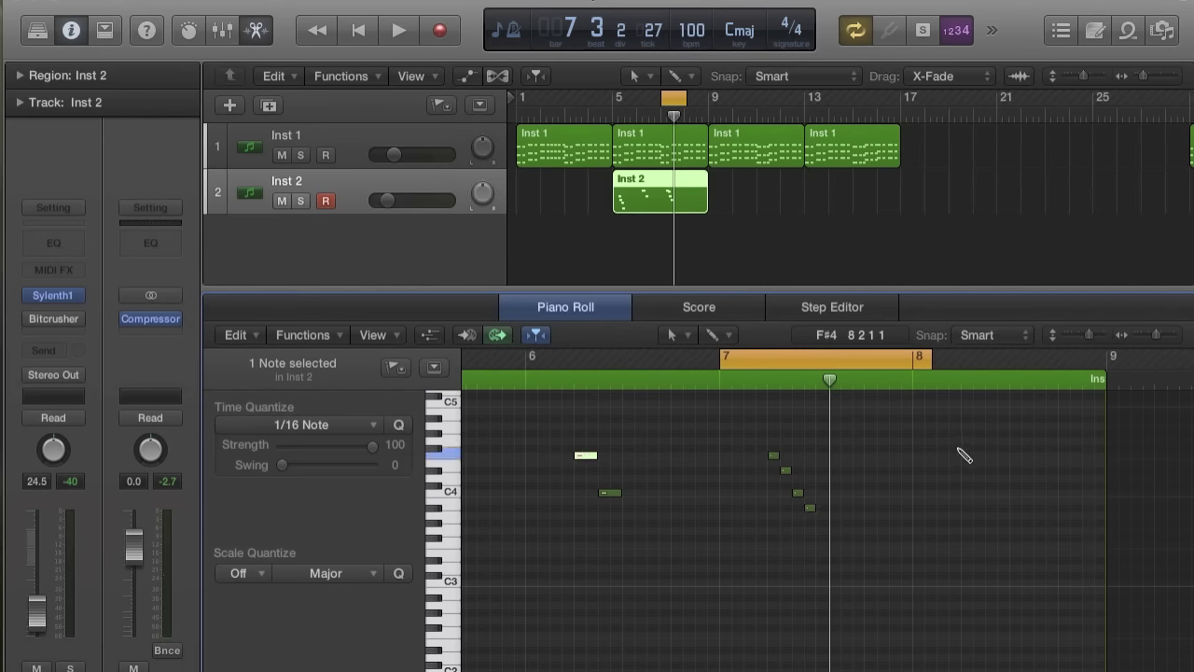
drag(971, 449, 971, 431)
key(space)
drag(937, 356, 1114, 359)
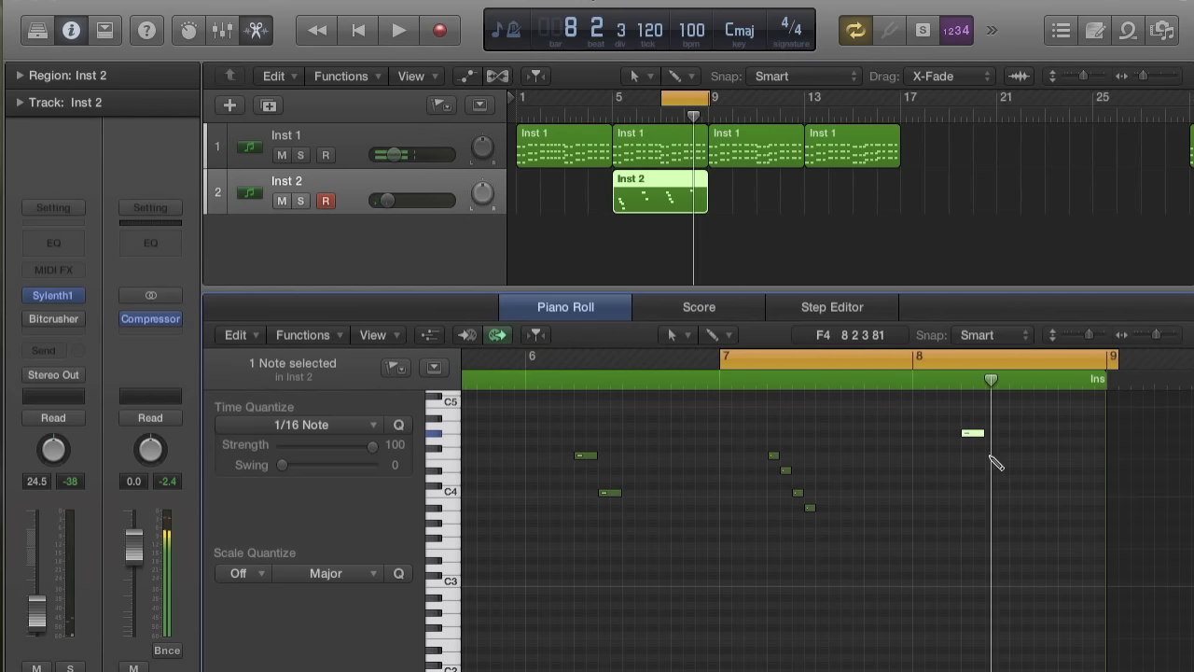
key(space)
scroll(872, 475, down, 5)
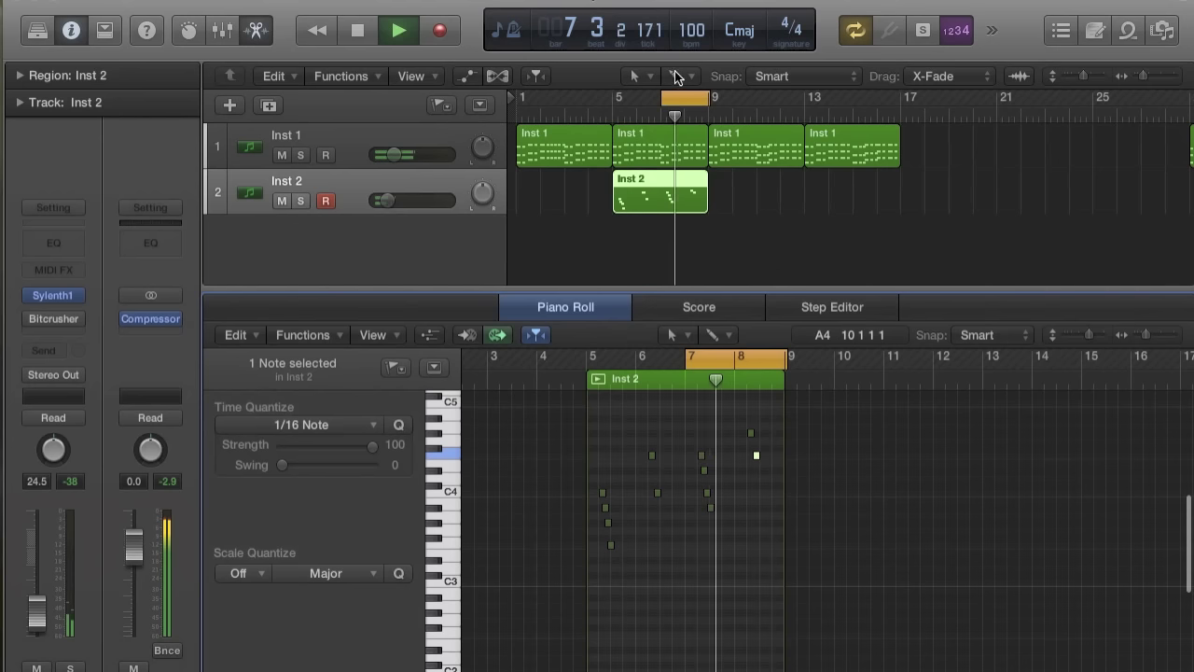
- Extend the cycle range to cover bars 5 to 8 and play the melody from its start
drag(663, 104, 616, 104)
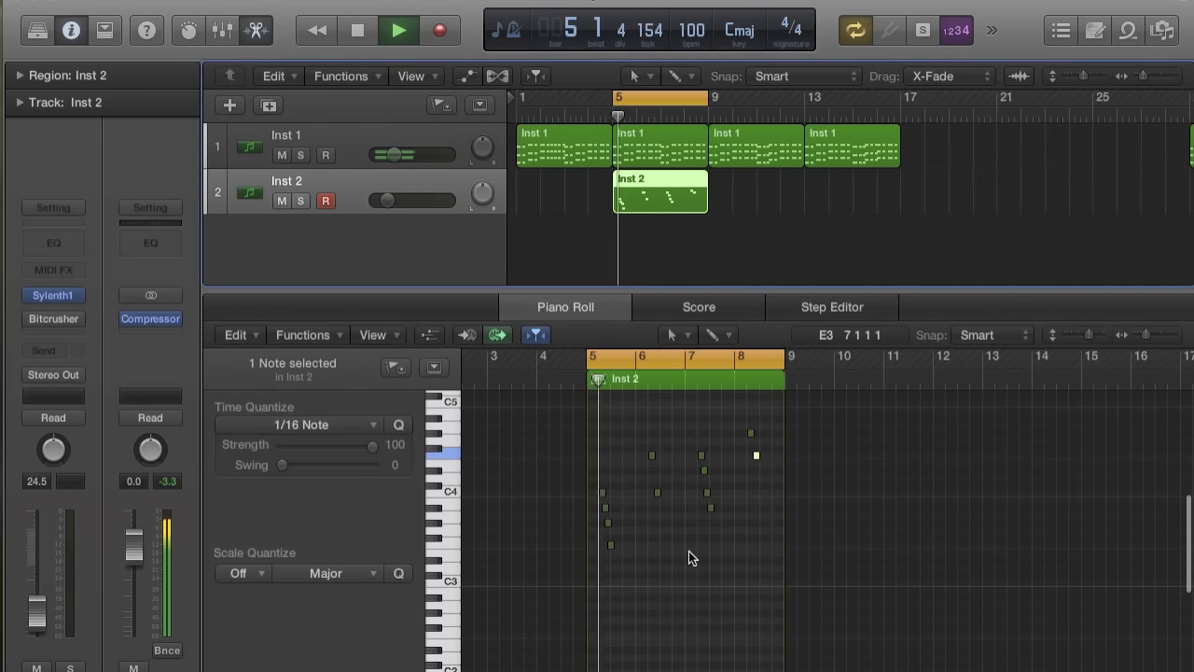
key(super+Right)
key(super+Right)
key(space)
key(super+Right)
scroll(688, 558, down, 3)
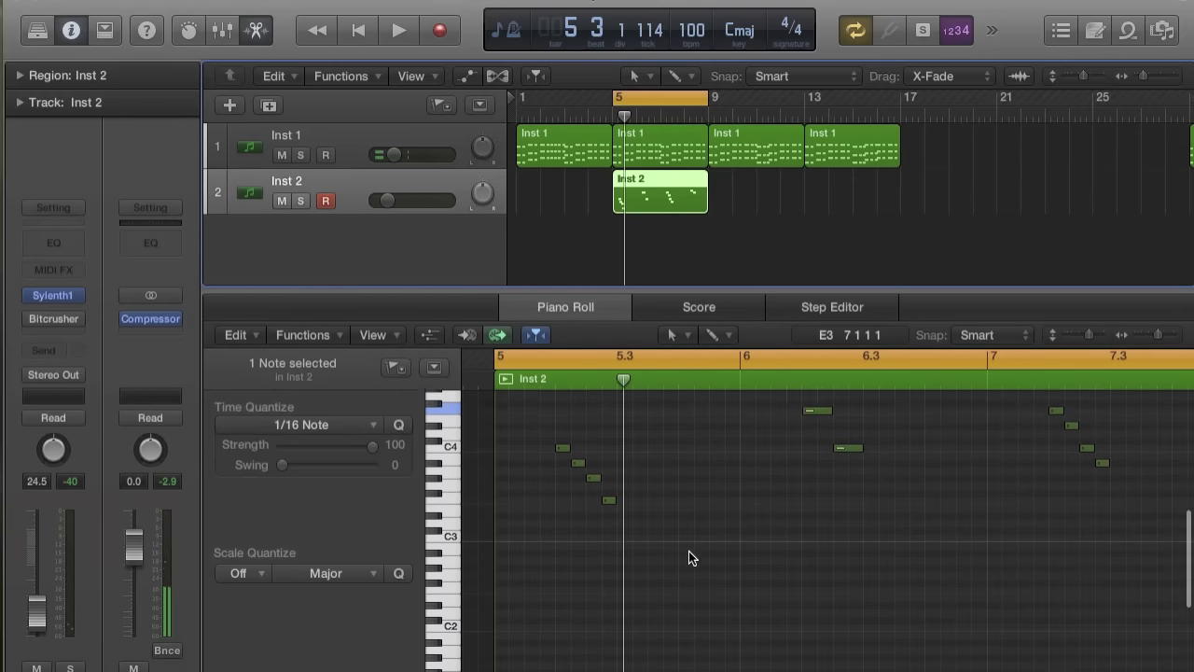
key(space)
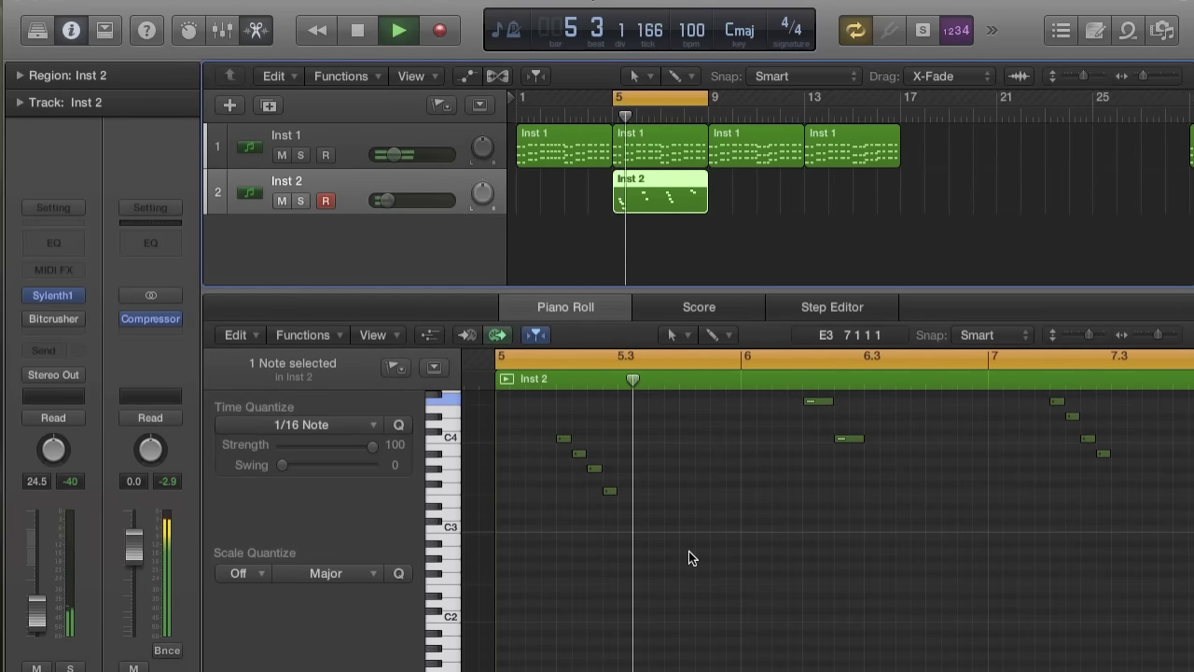
scroll(689, 558, up, 1)
scroll(688, 558, up, 1)
key(space)
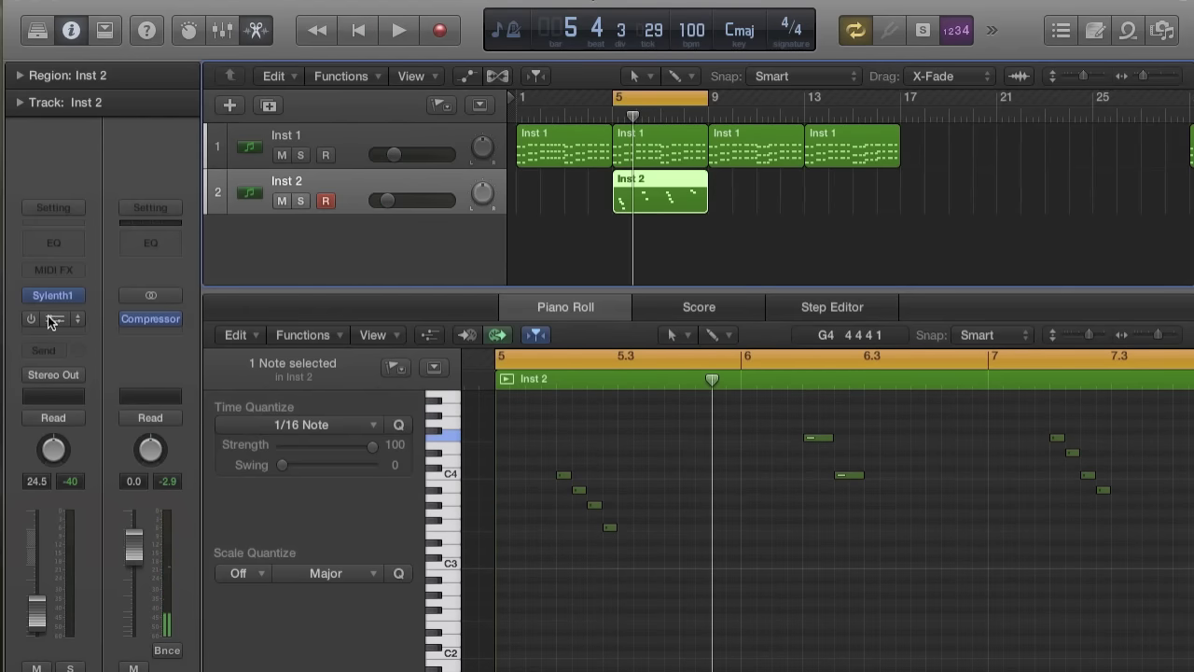
- Open the Bitcrusher on Inst 2, set its Downsampling to 5x and play the melody
click(82, 325)
click(96, 298)
click(58, 317)
drag(186, 272, 185, 269)
key(space)
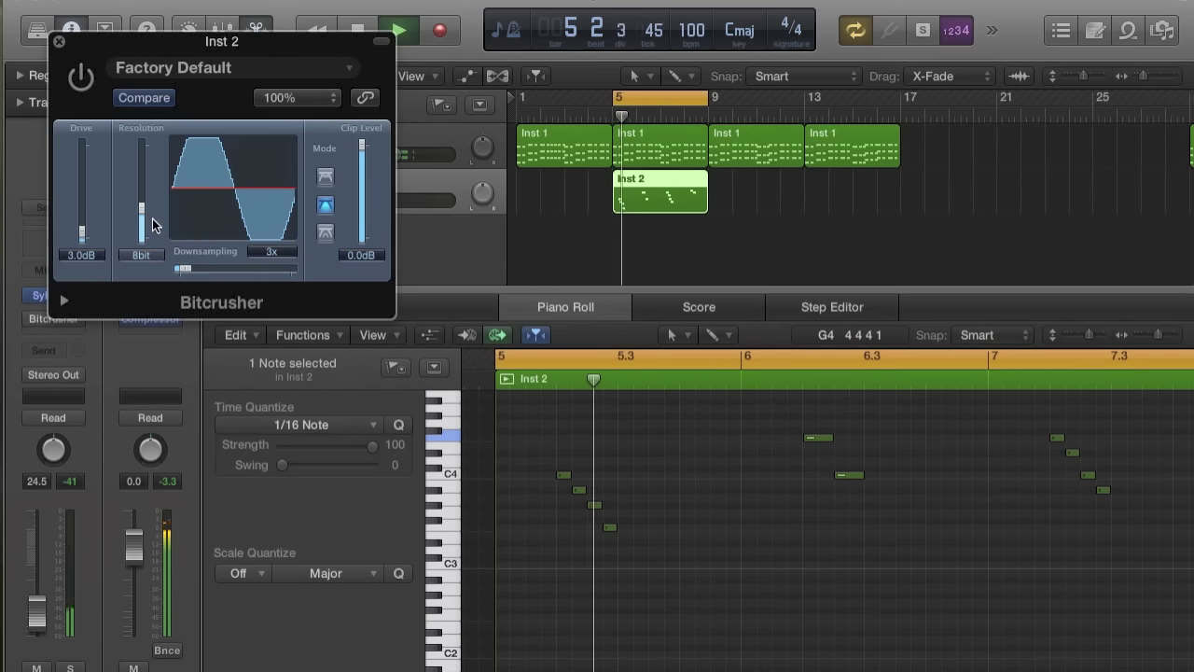
key(space)
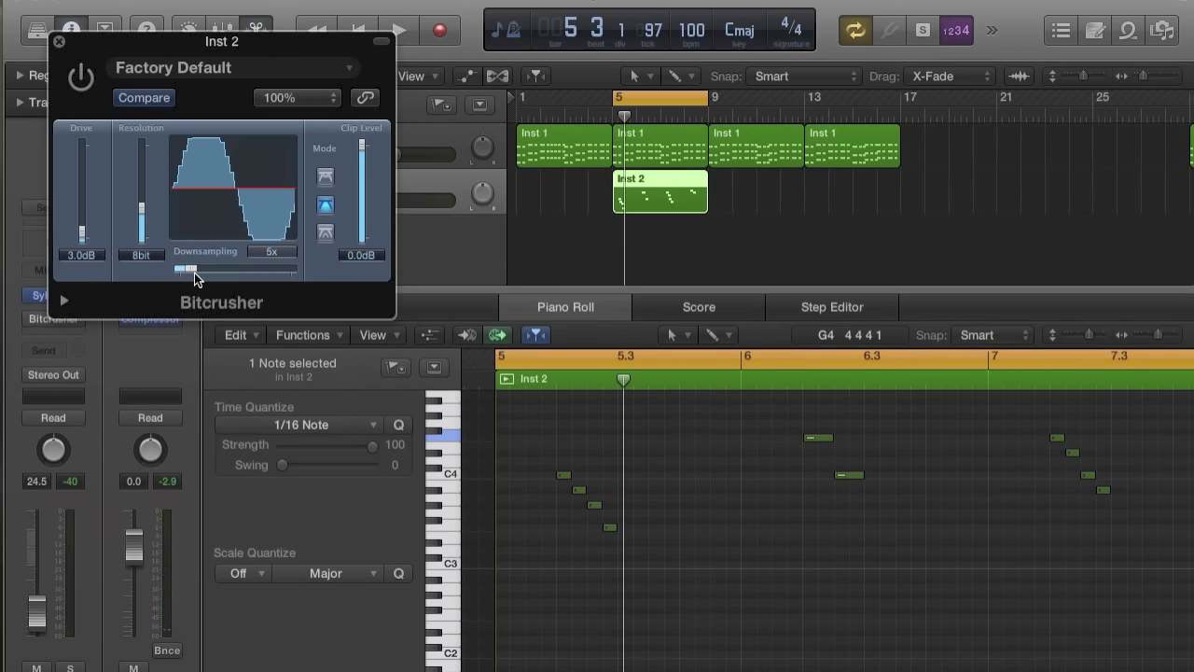
- Set the Bitcrusher's Resolution to 24bit and its Downsampling to 9x while playing the melody
key(space)
drag(147, 210, 142, 130)
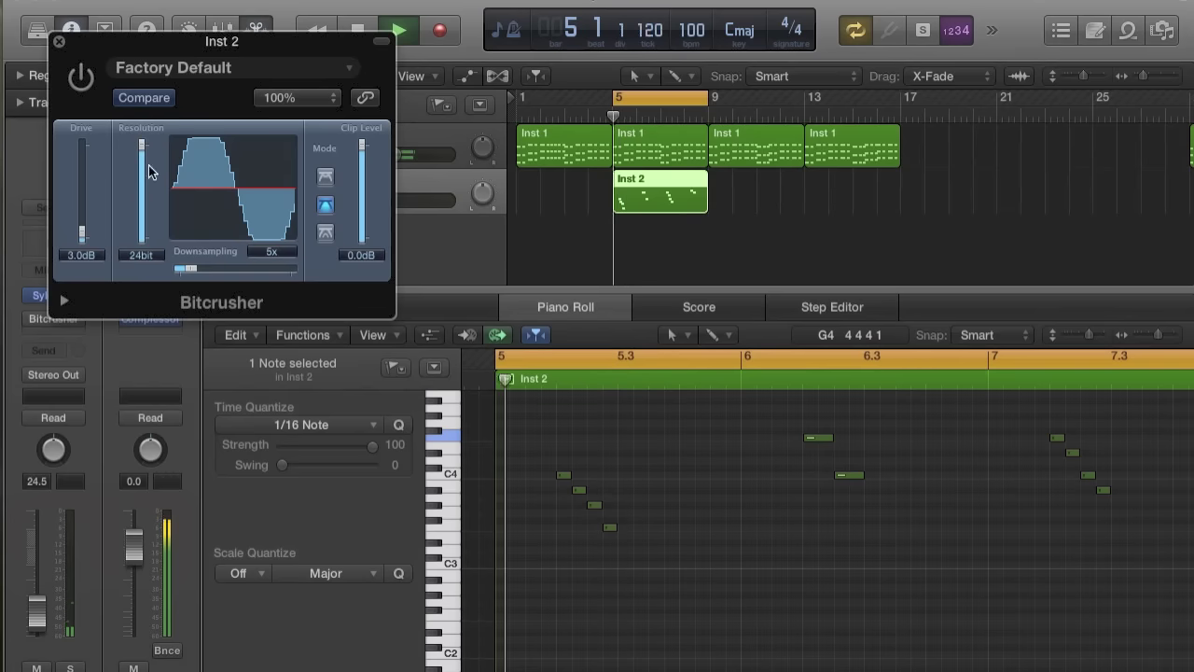
key(space)
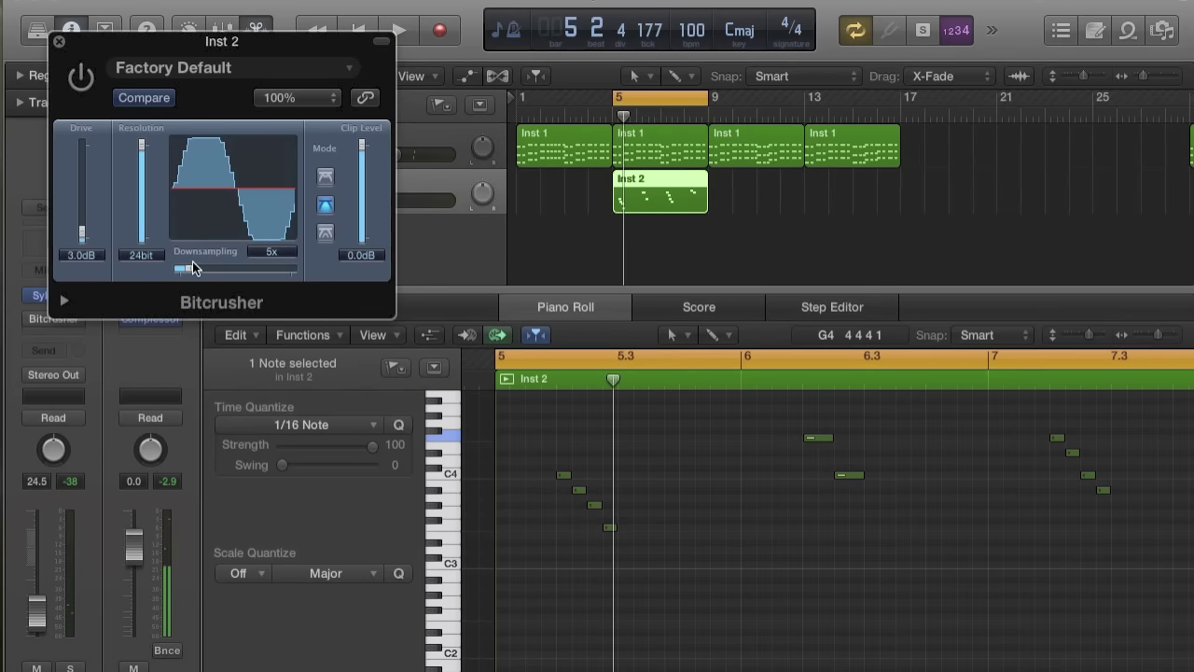
key(space)
drag(194, 269, 200, 268)
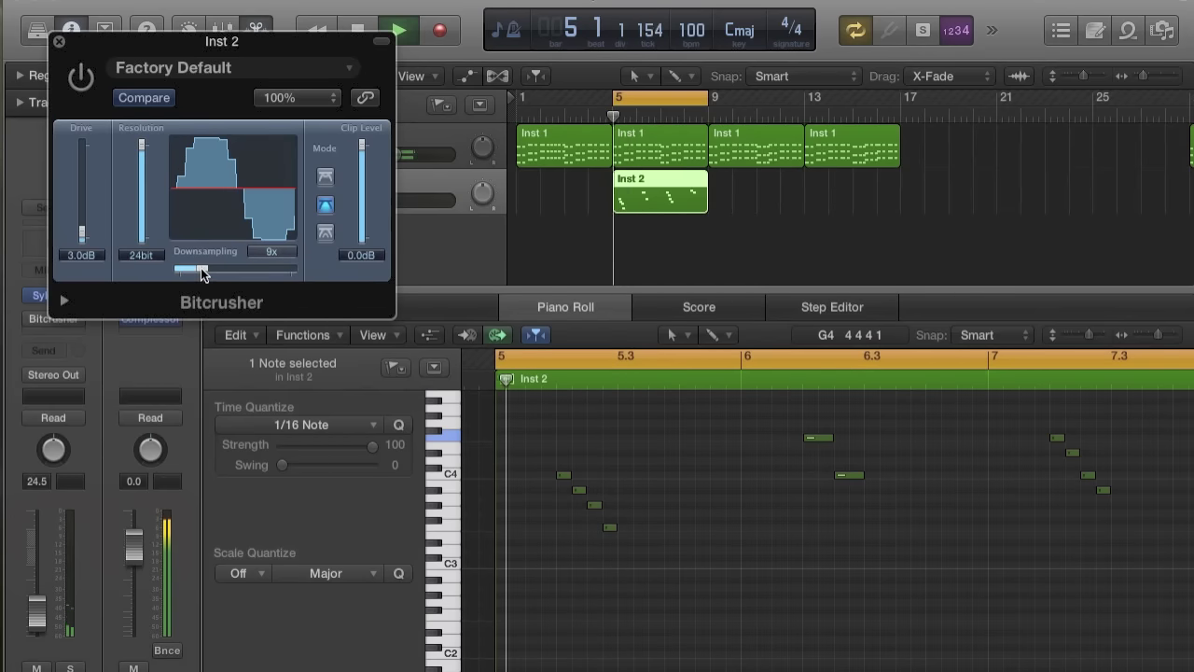
key(space)
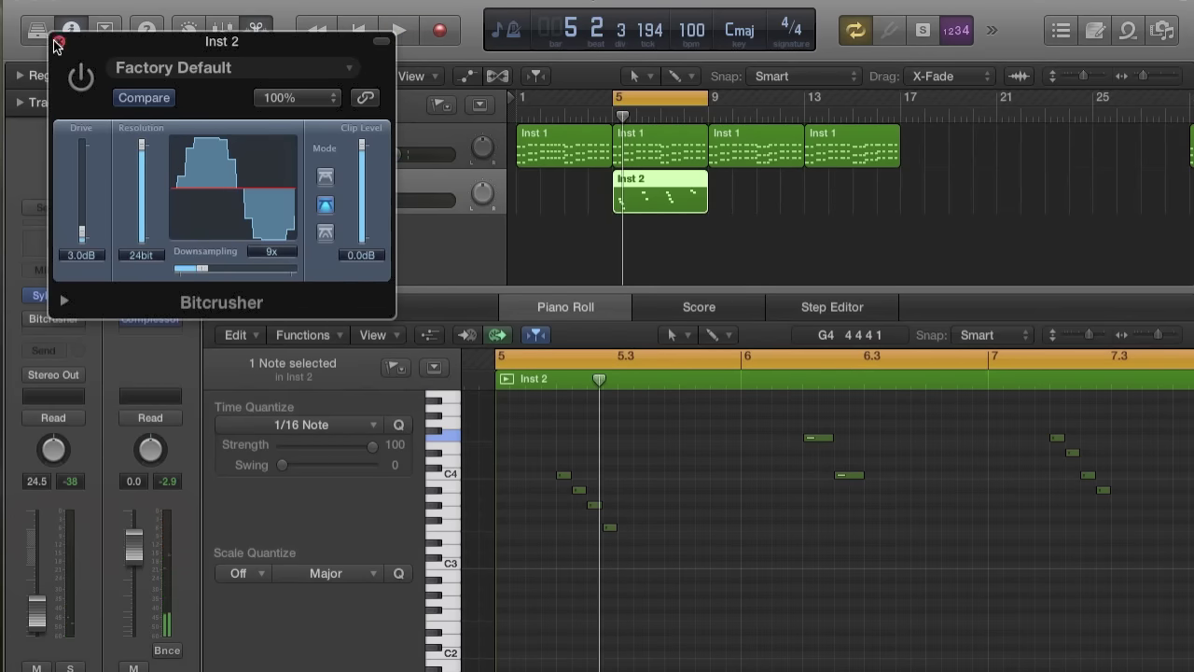
- Switch on the Inst 2 Bitcrusher, play the melody through it and reopen its settings
click(57, 43)
key(space)
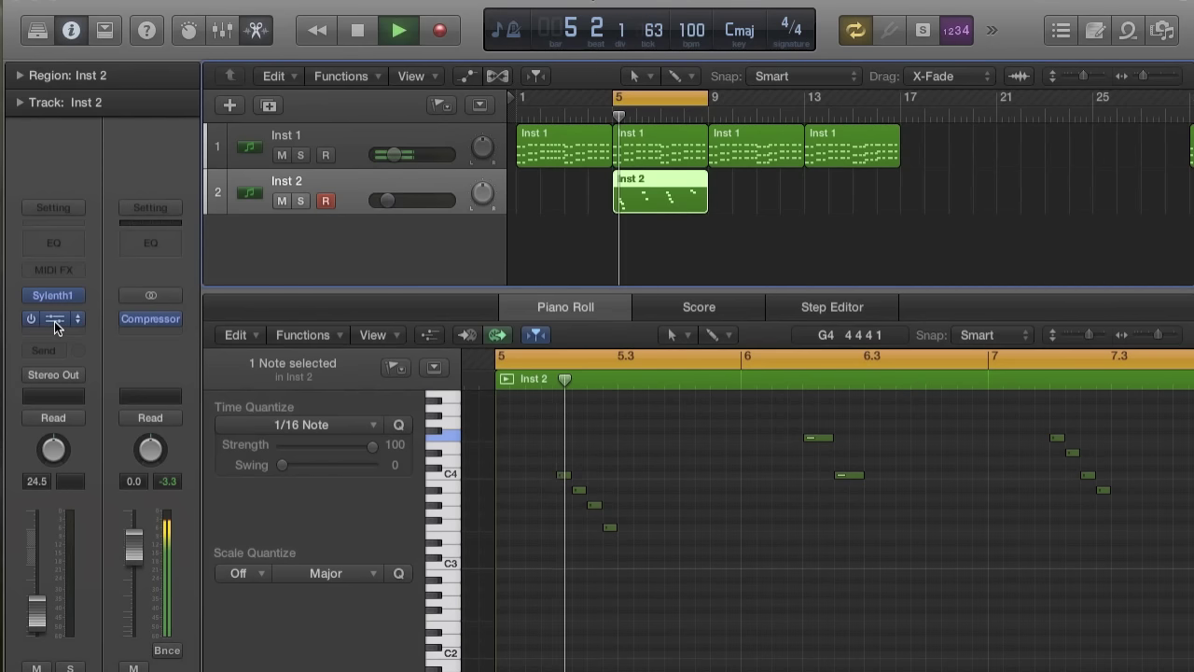
click(54, 321)
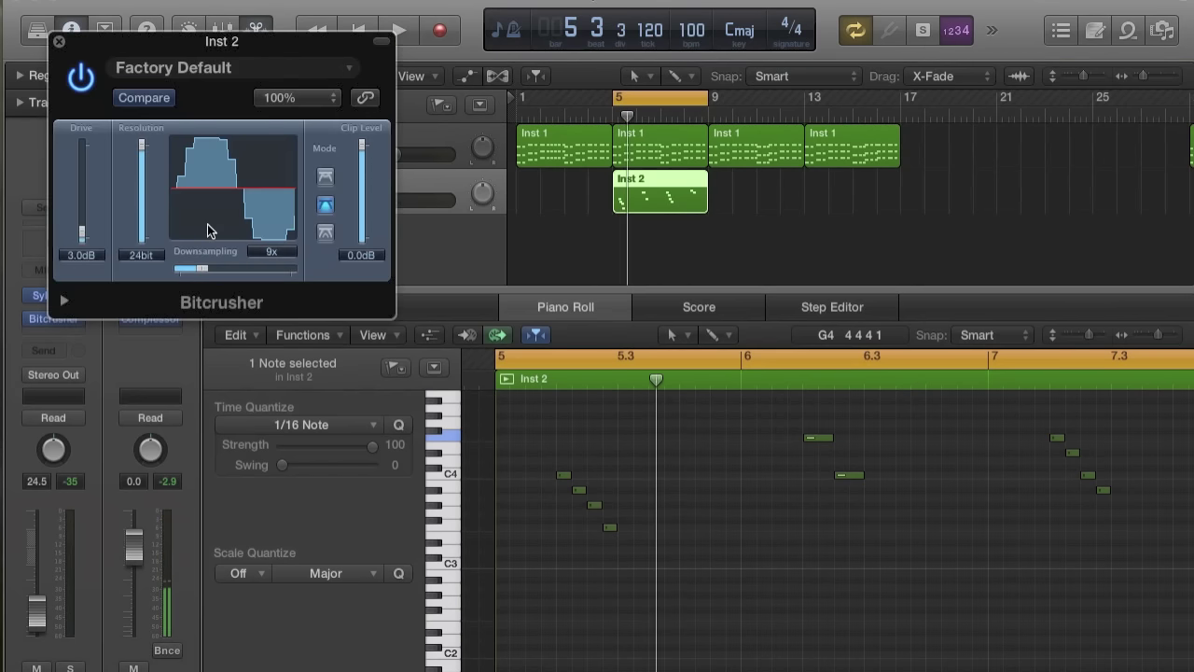
- Set the Bitcrusher's Downsampling to 5x while playing the melody, and close the plug-in
drag(207, 268, 195, 272)
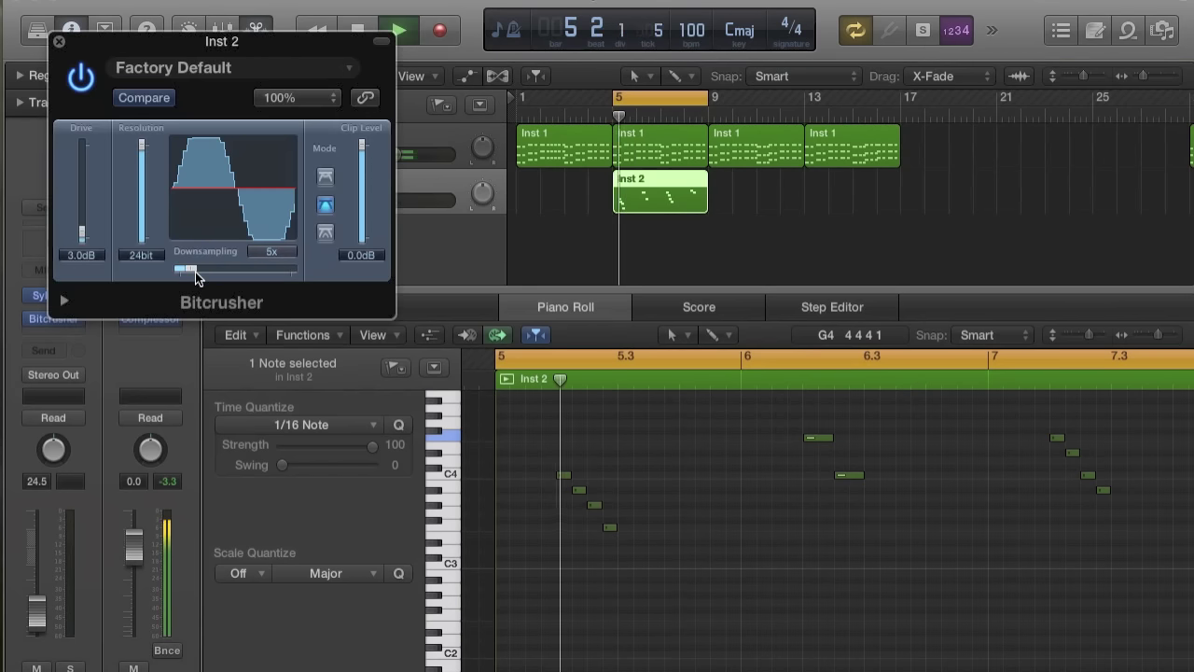
drag(57, 34, 58, 34)
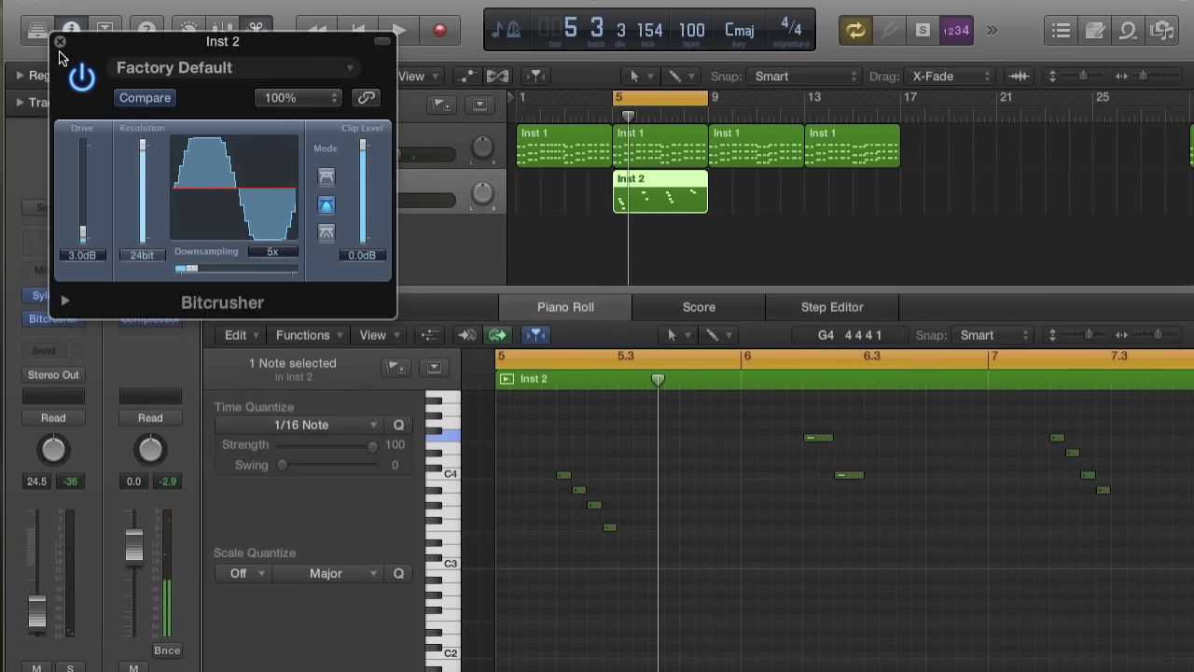
click(60, 41)
- Insert a stereo Space Designer reverb after the Bitcrusher on Inst 2, set its length to 3.850 s and play the melody through it
click(56, 330)
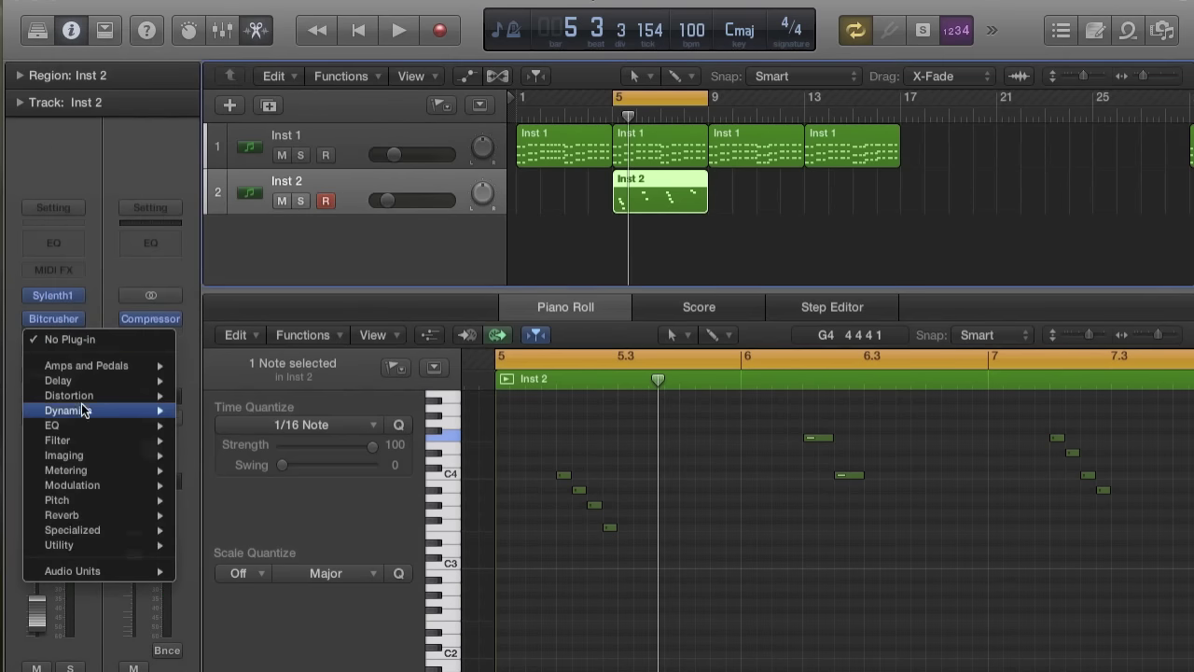
mouse_move(125, 521)
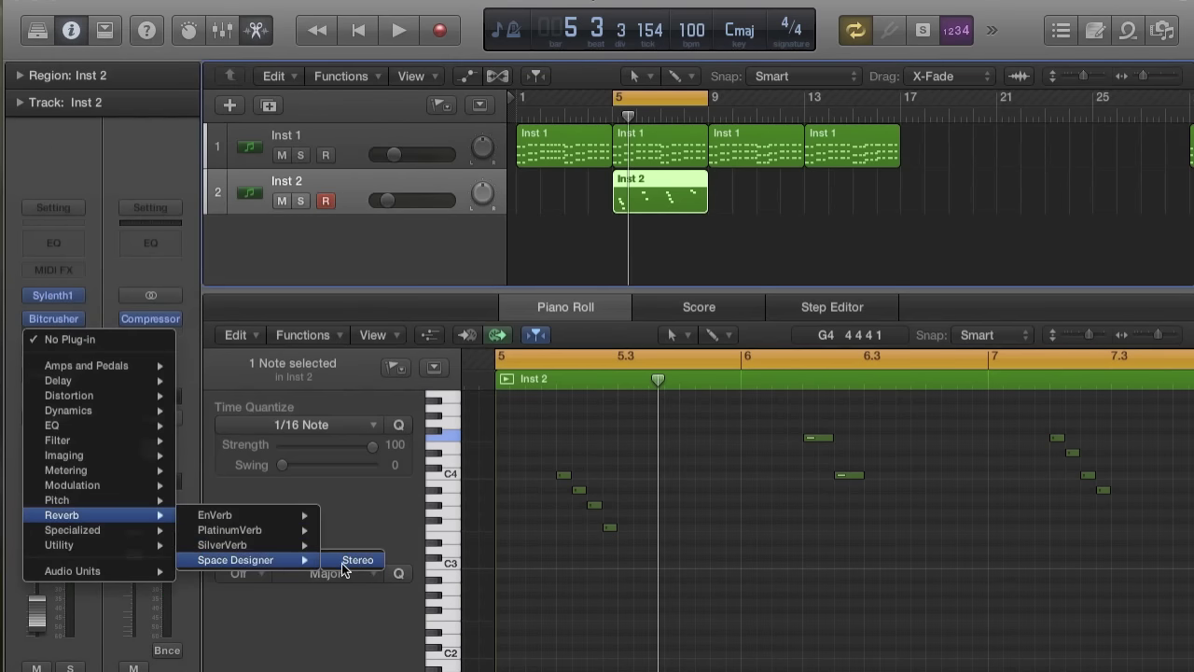
click(343, 567)
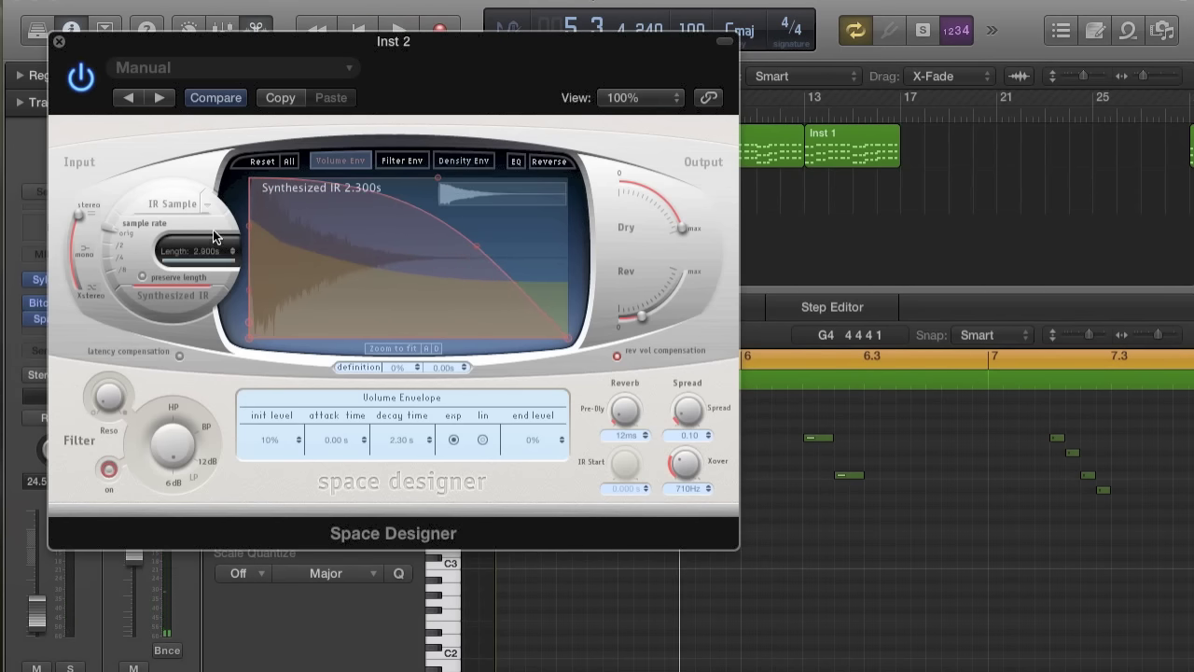
drag(217, 209, 218, 207)
key(space)
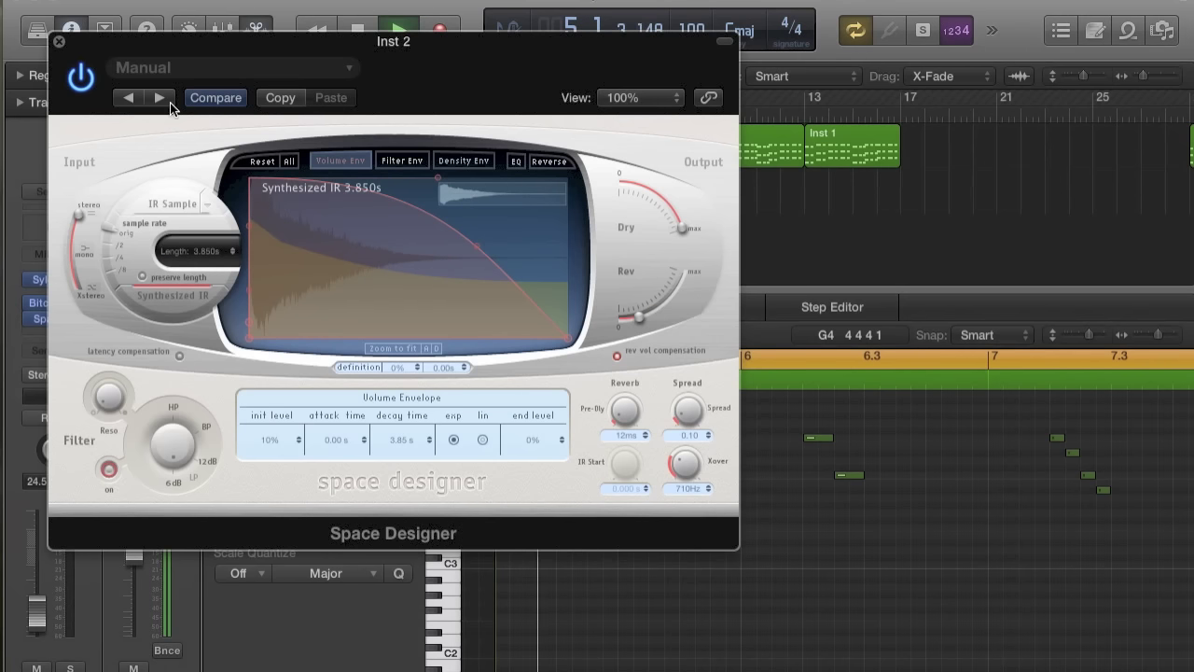
click(57, 43)
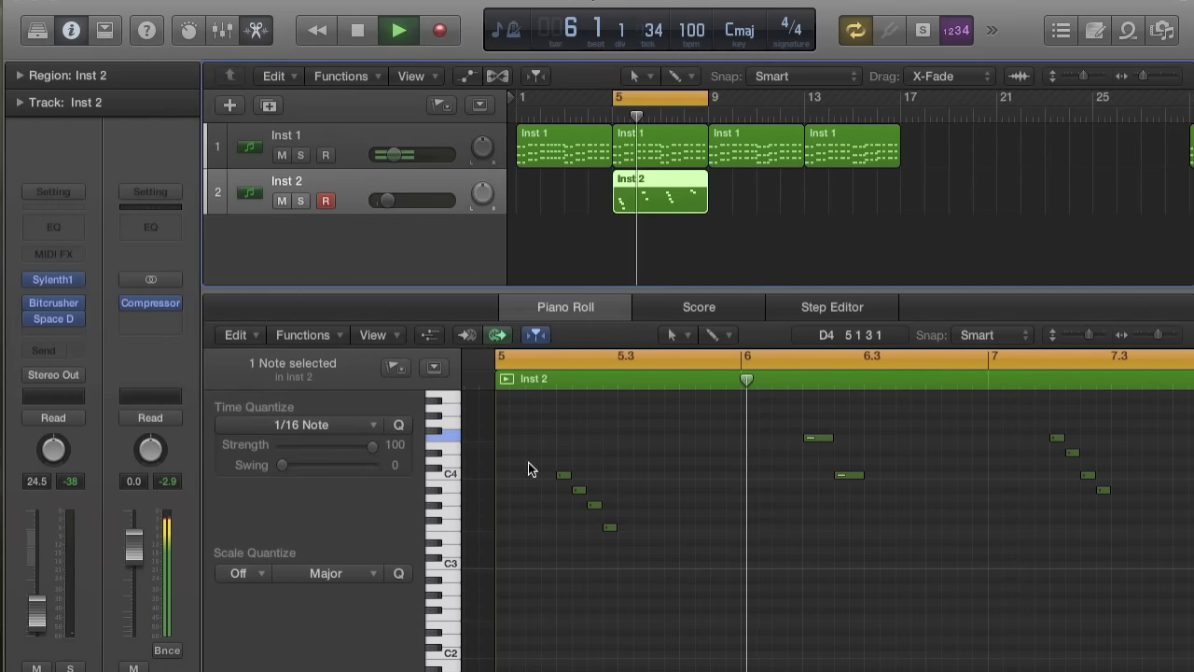
- Listen to the Inst 2 melody with its reverb while examining its notes across bars 5 to 8
scroll(648, 498, down, 5)
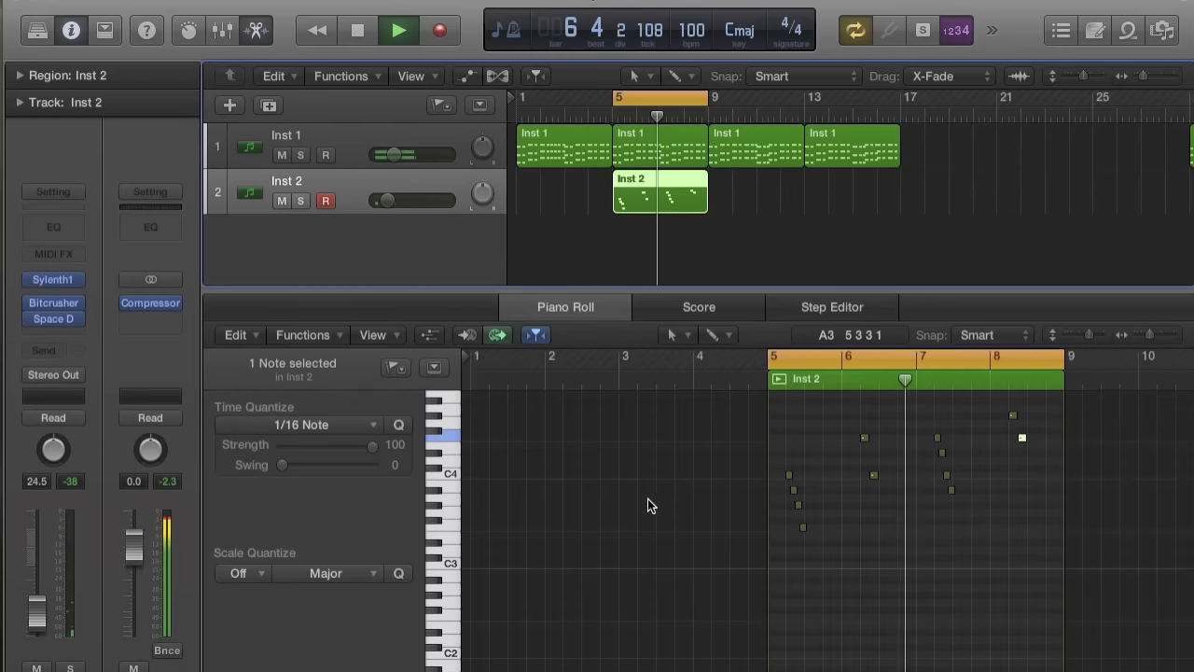
scroll(647, 498, right, 3)
scroll(647, 498, up, 4)
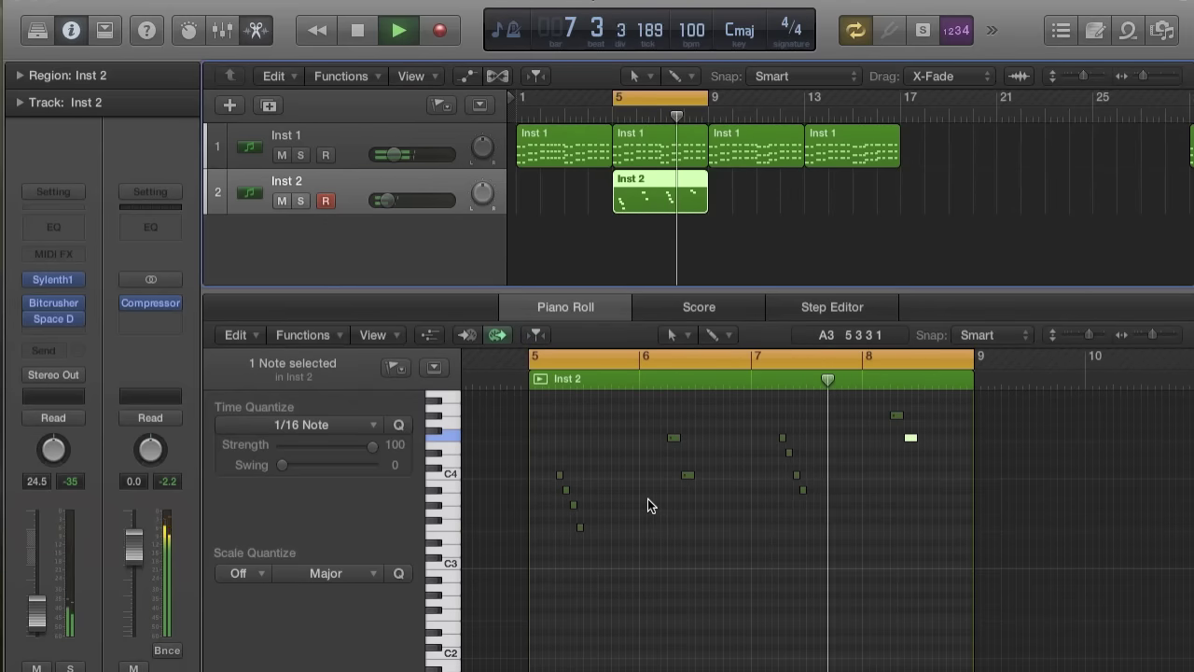
scroll(625, 494, up, 4)
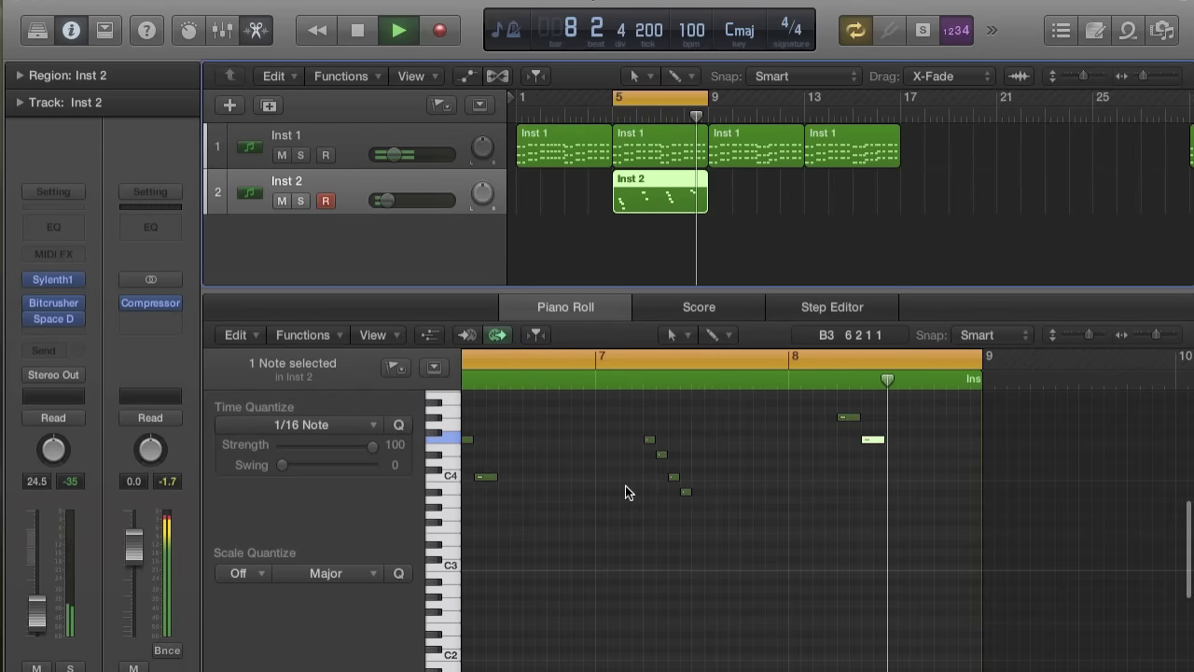
scroll(624, 488, down, 1)
scroll(623, 488, left, 3)
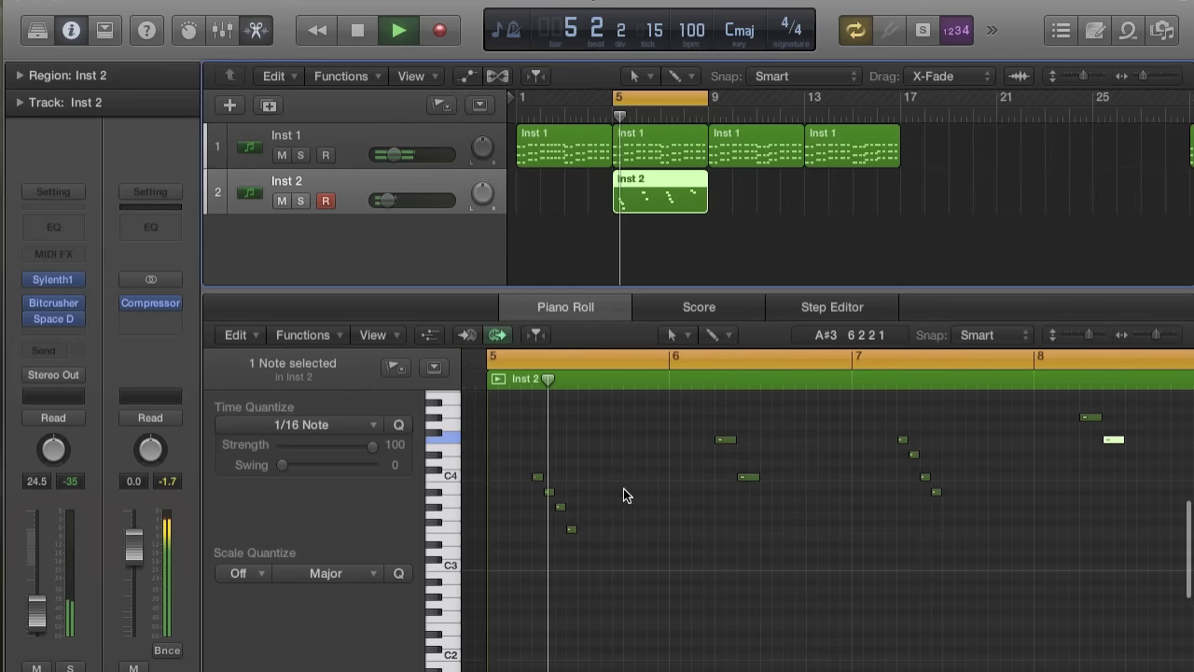
key(space)
key(space)
scroll(650, 499, up, 3)
key(space)
- Raise the two notes in bar 6 to G#4 and F4, matching the pair in bar 8, and play the melody
drag(705, 465, 759, 555)
mouse_move(703, 478)
mouse_down()
mouse_move(702, 456)
mouse_move(724, 472)
mouse_up()
click(724, 493)
key(space)
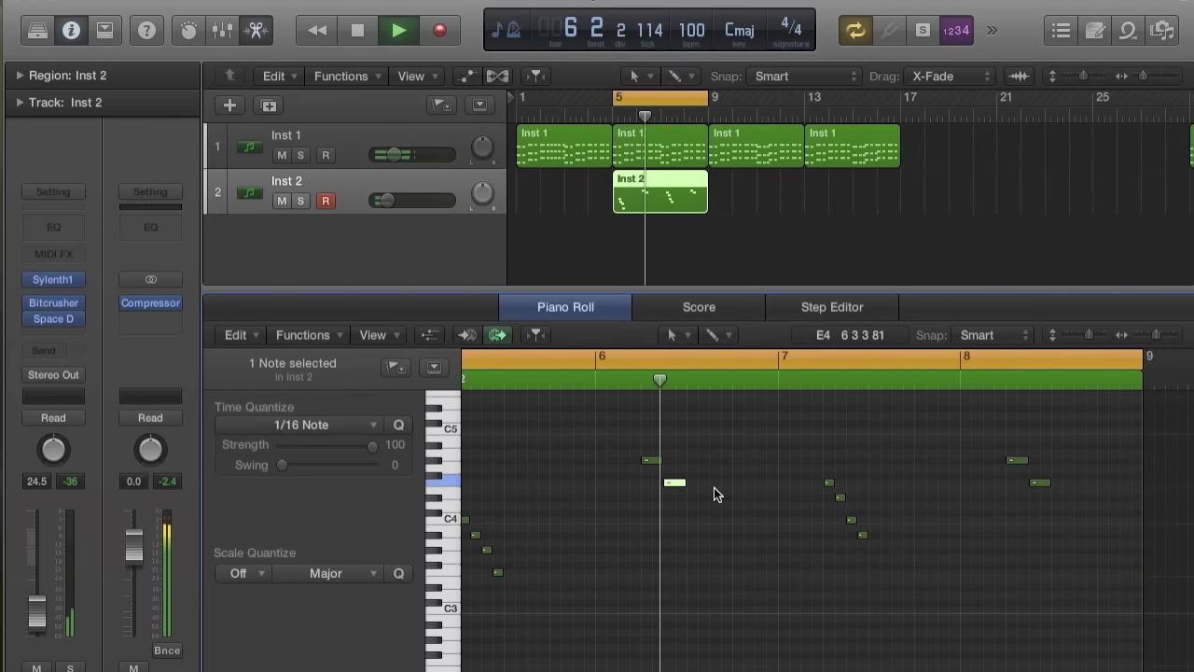
key(space)
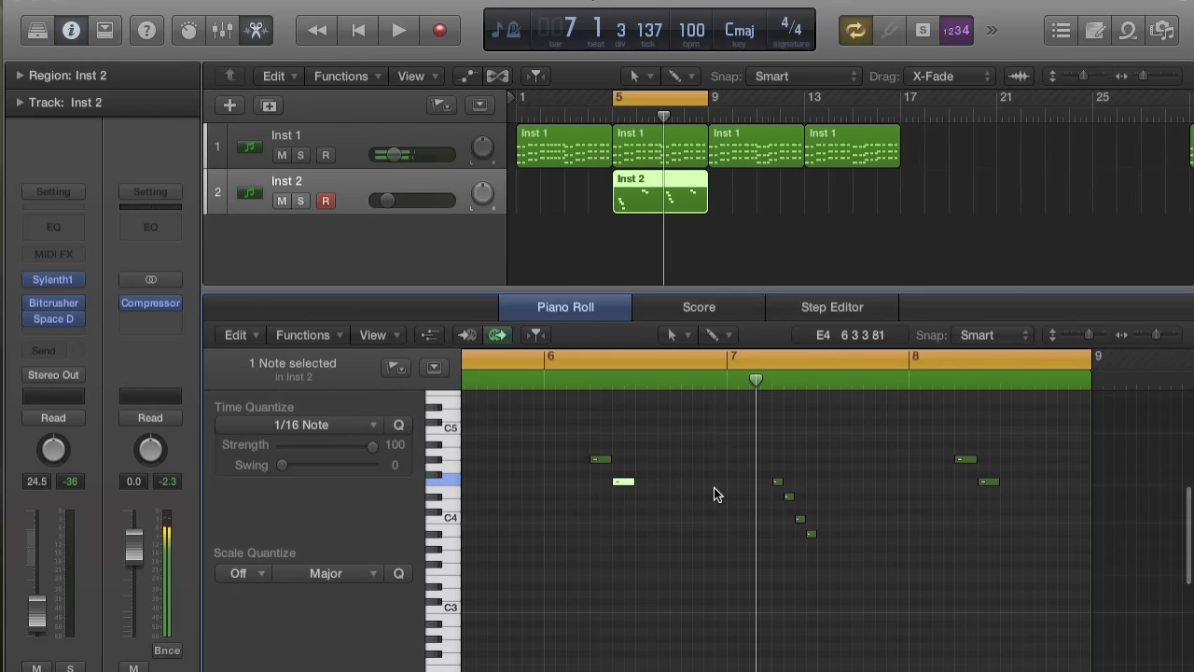
- Set the cycle range from bar 7 to just past bar 9 and play the second half of the melody
drag(725, 359, 1178, 371)
key(space)
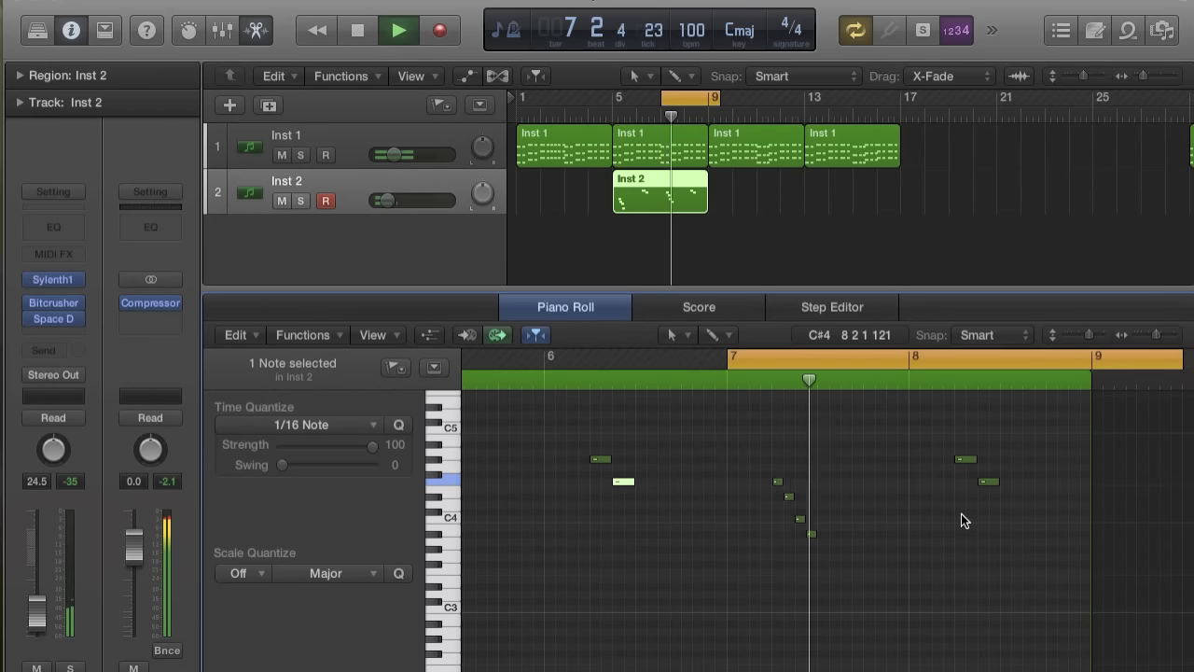
scroll(962, 514, left, 4)
scroll(962, 514, down, 5)
scroll(961, 521, right, 1)
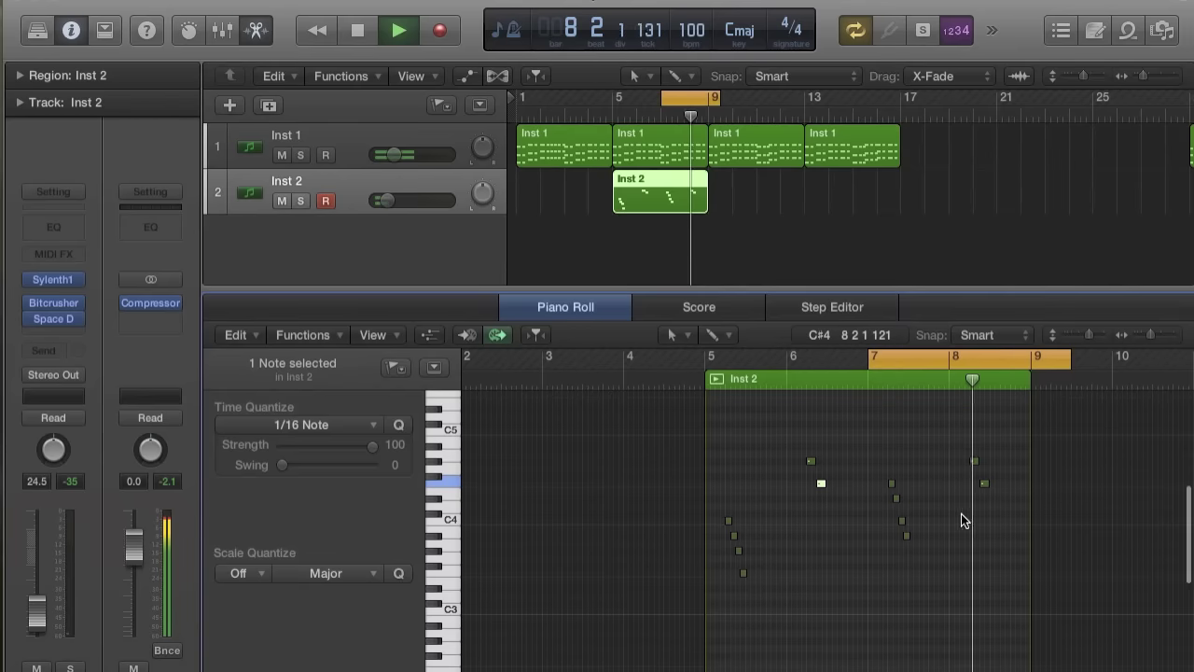
key(space)
- Set the cycle range back to cover bars 5 to 8 and play the melody through it
drag(868, 363, 706, 365)
key(space)
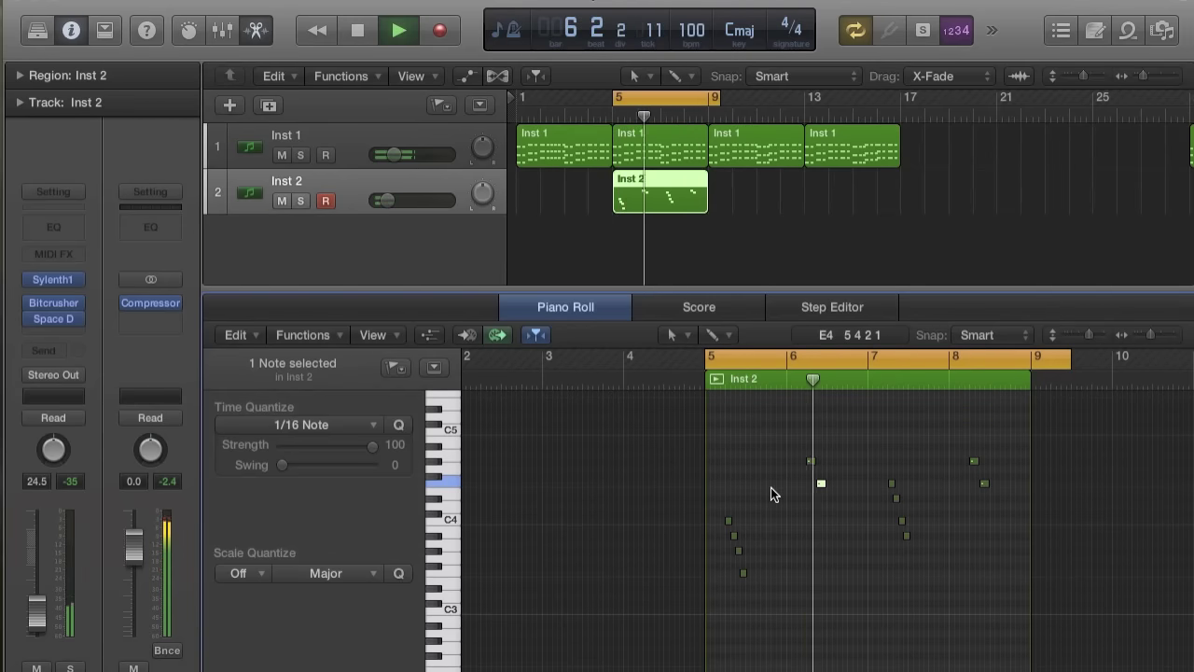
key(super+Right)
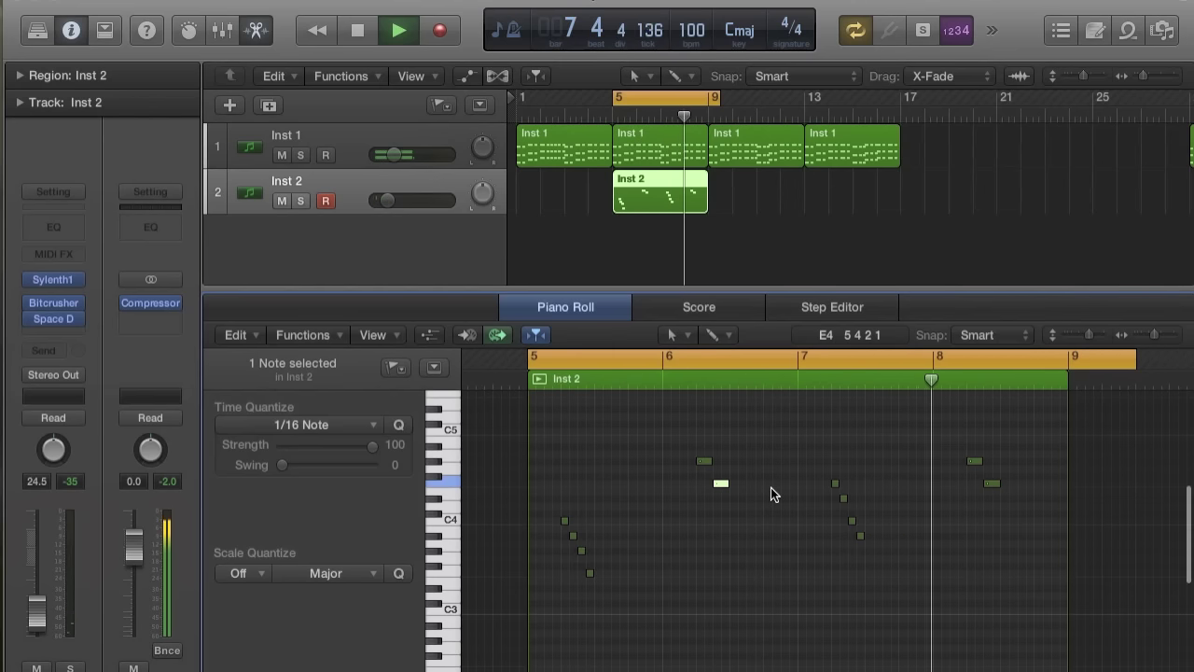
drag(1134, 360, 1070, 361)
key(space)
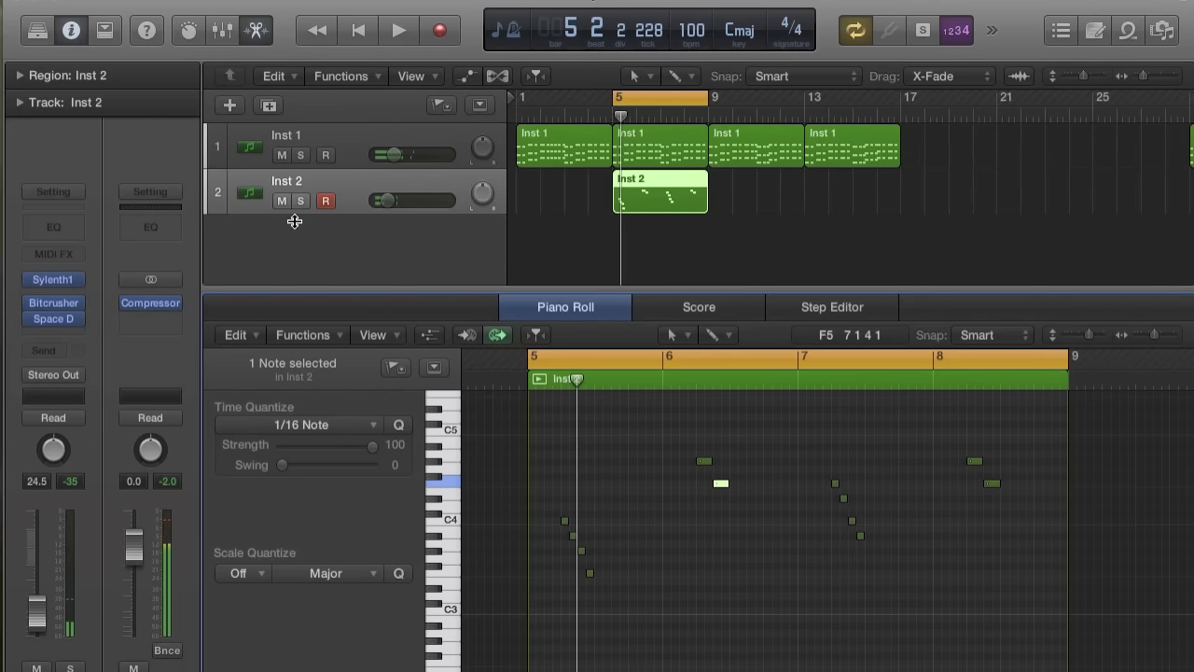
- Listen to the opening of the melody from bar 5 to judge the gap before the bar 6 notes
scroll(711, 176, up, 3)
key(space)
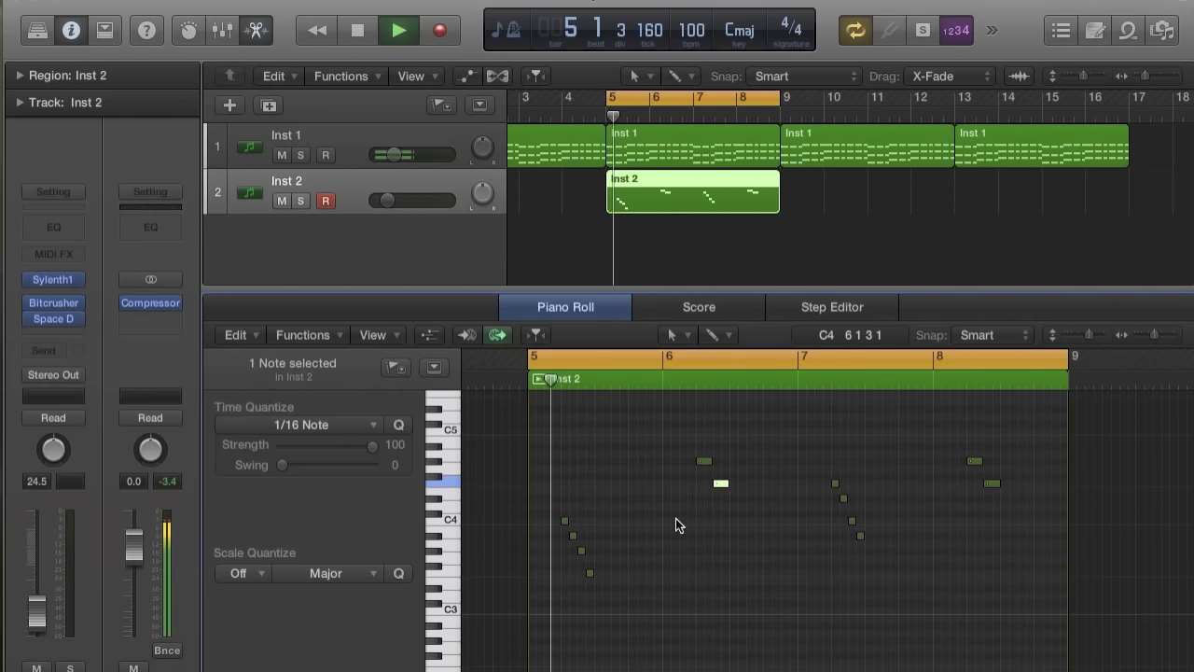
key(super+Right)
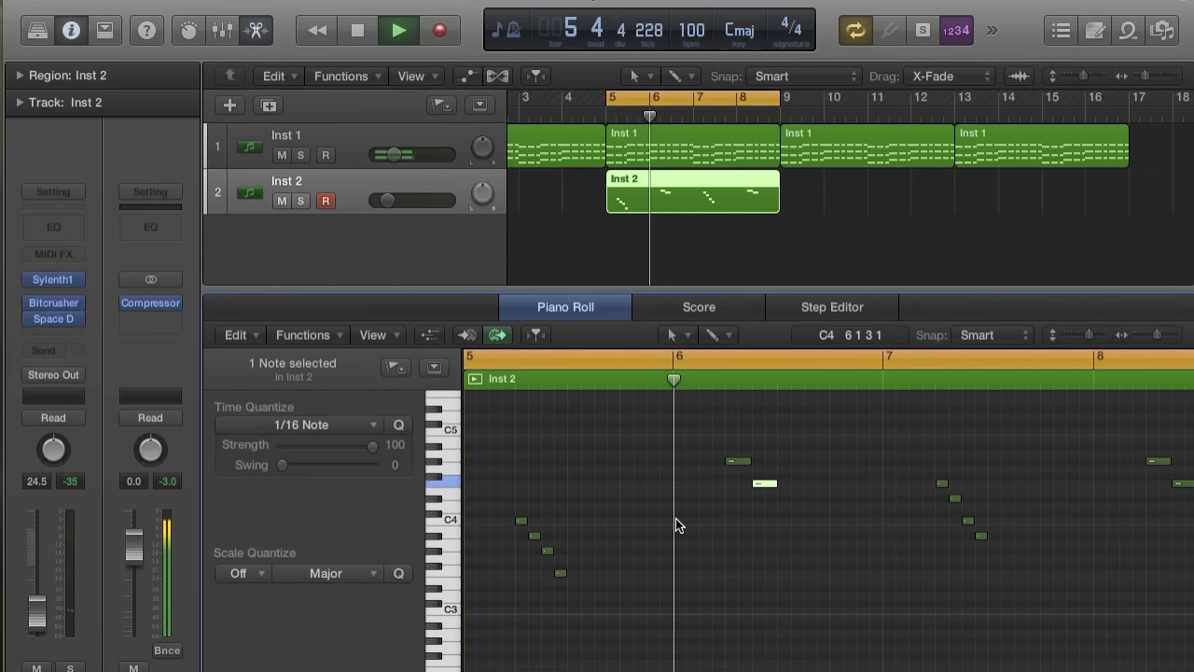
key(space)
scroll(811, 529, down, 1)
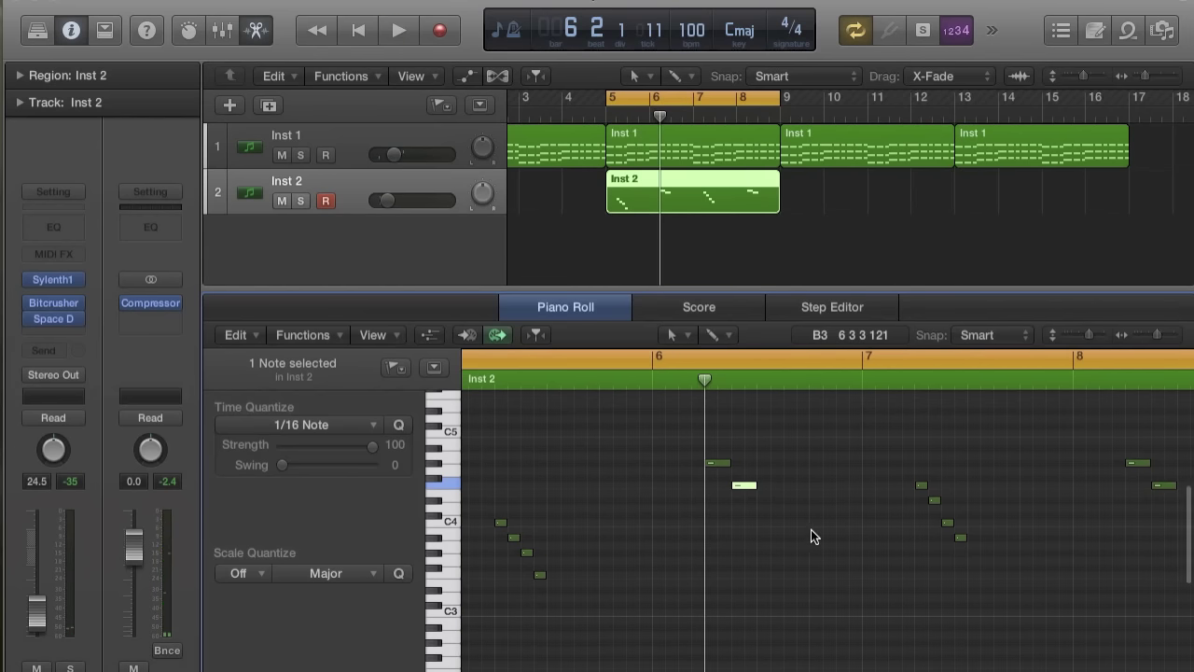
scroll(858, 543, left, 1)
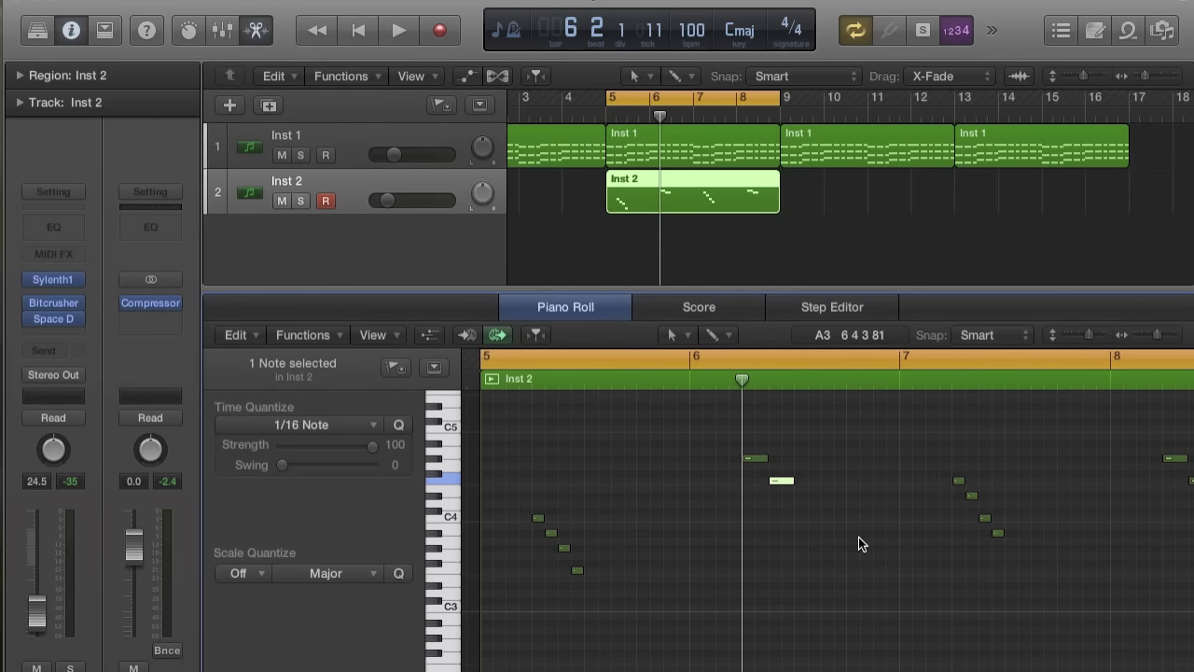
key(space)
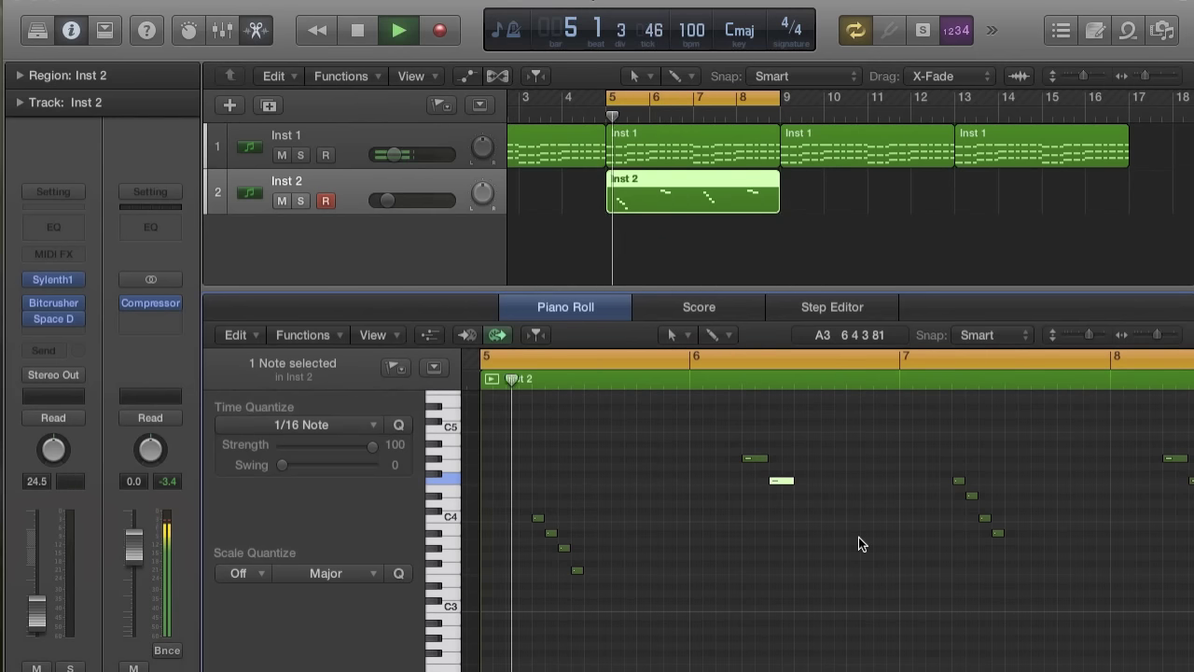
key(space)
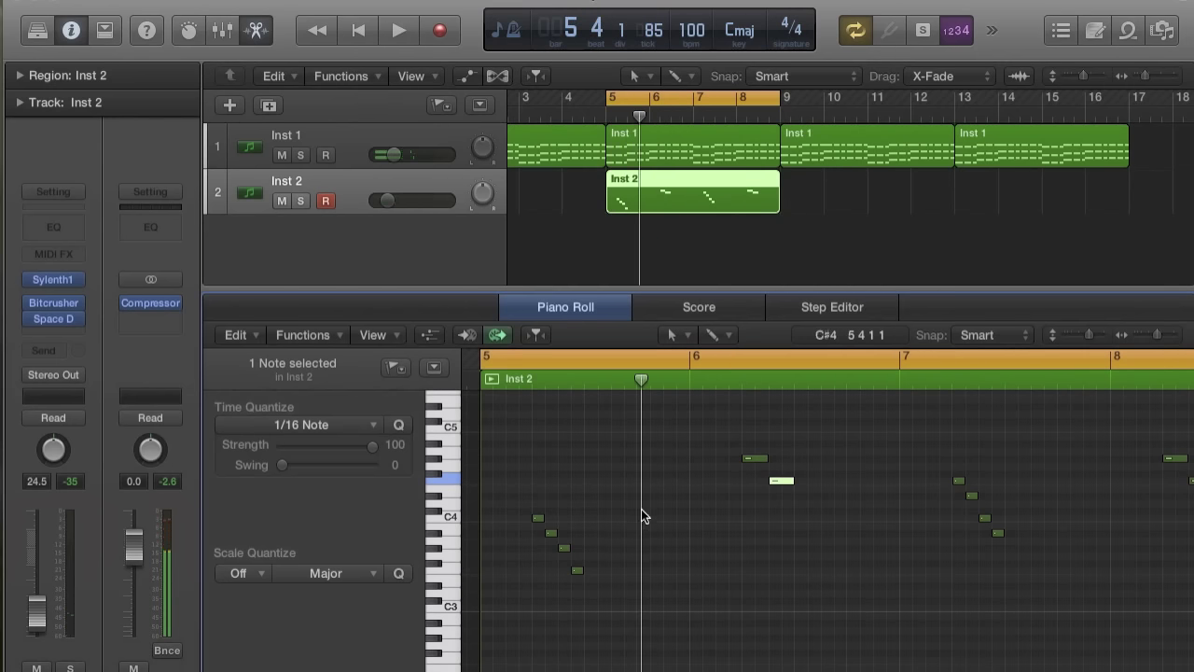
- Move the G#4 and F4 note pair from beat 2 of bar 6 to beat 4 of bar 5 and play the result
drag(713, 441, 806, 479)
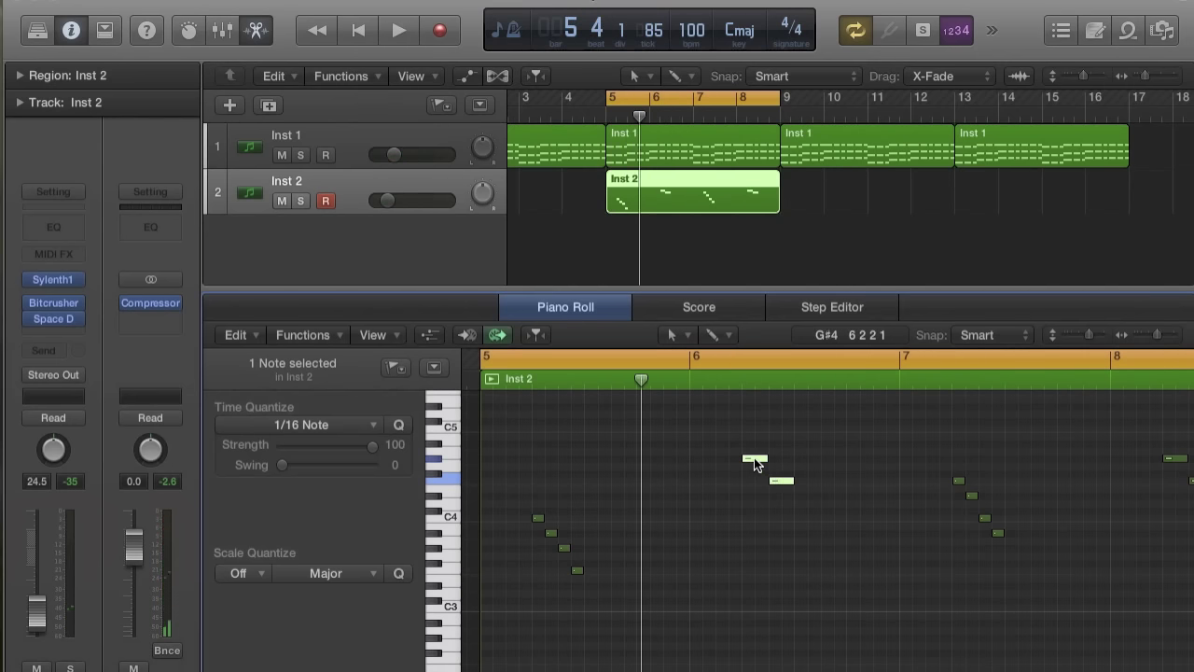
drag(757, 464, 652, 464)
key(space)
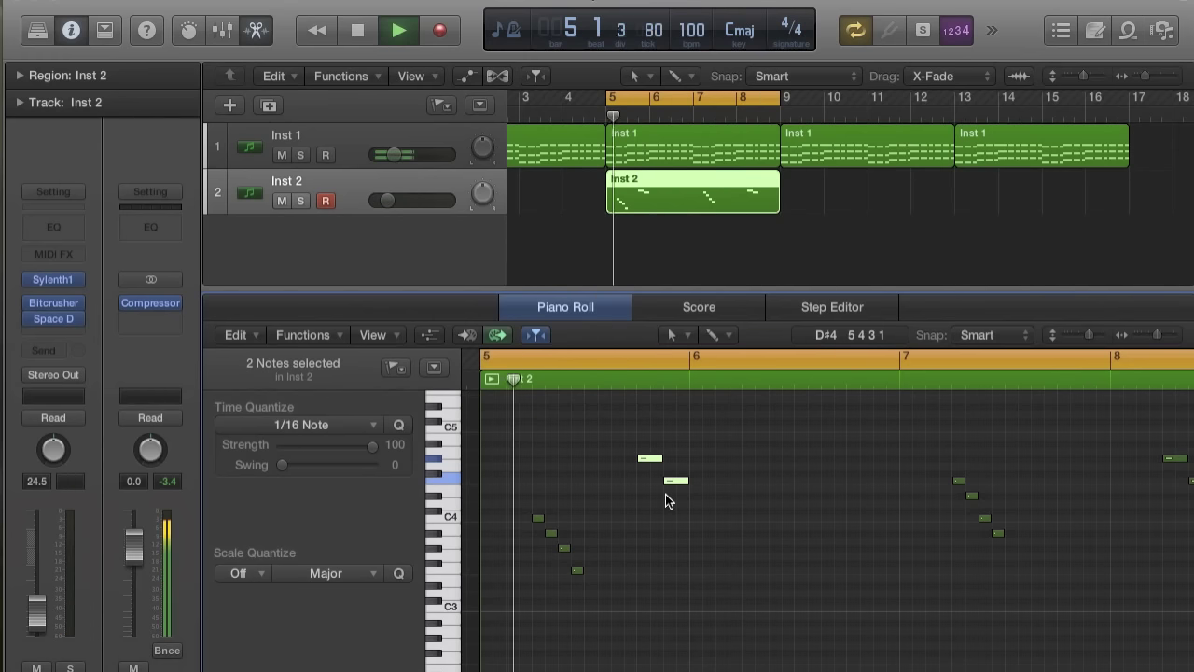
key(space)
key(space)
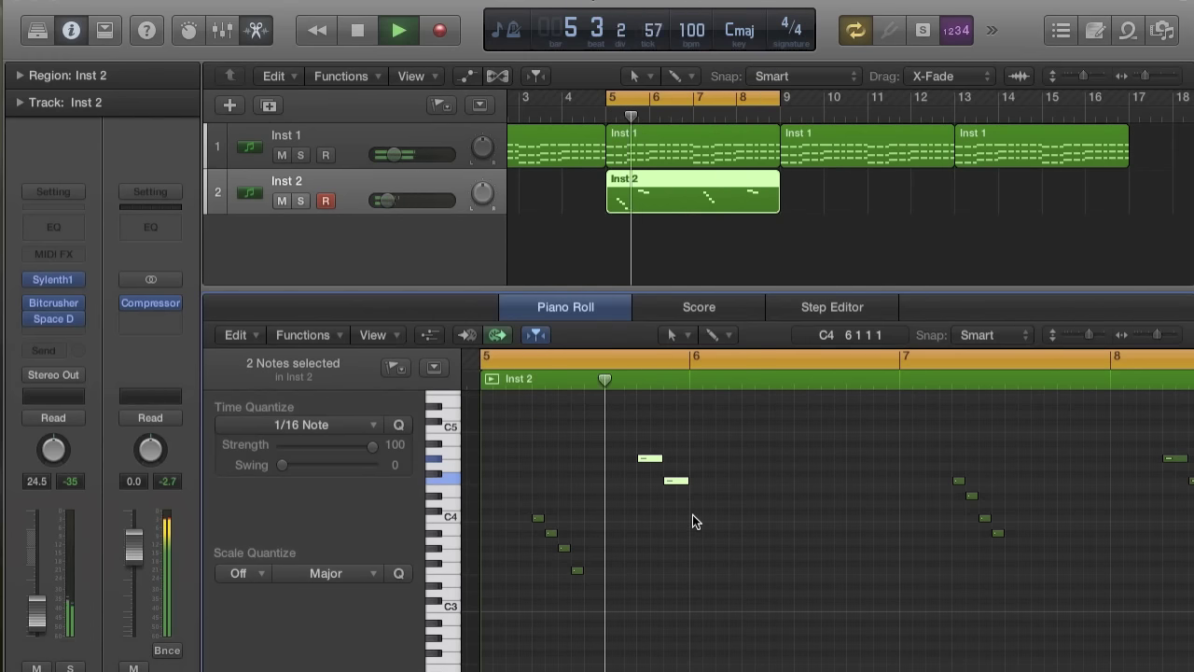
key(space)
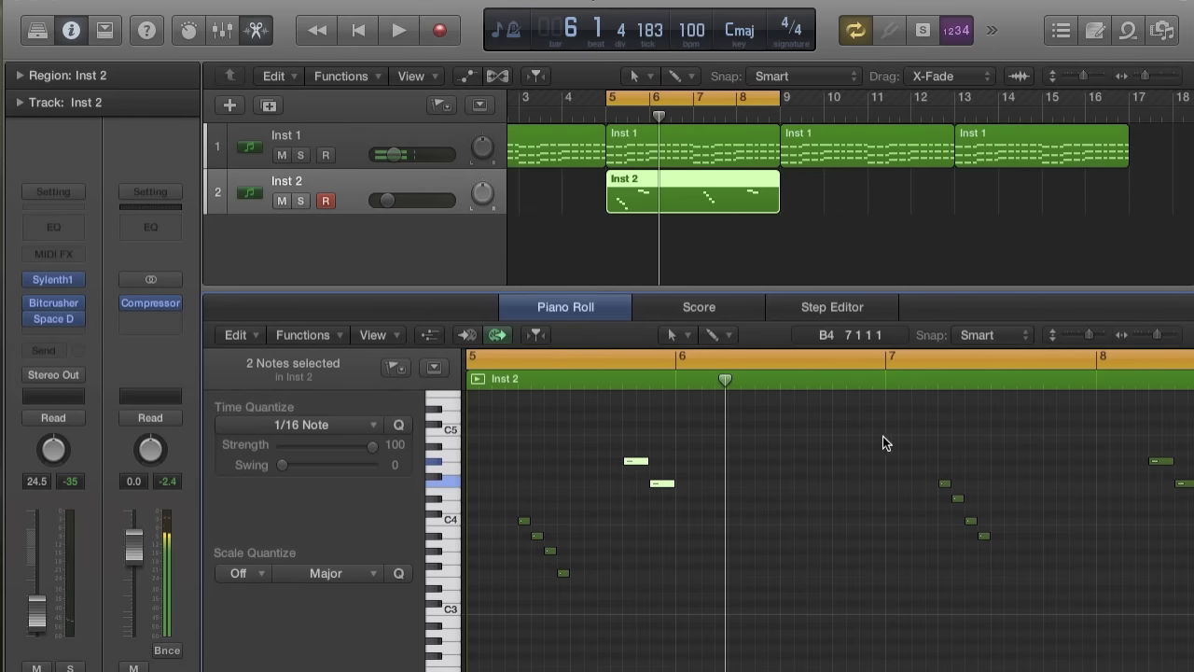
- Move the descending four-note run from bar 7 to beat 2 of bar 6 and play the melody
drag(945, 483, 735, 485)
key(space)
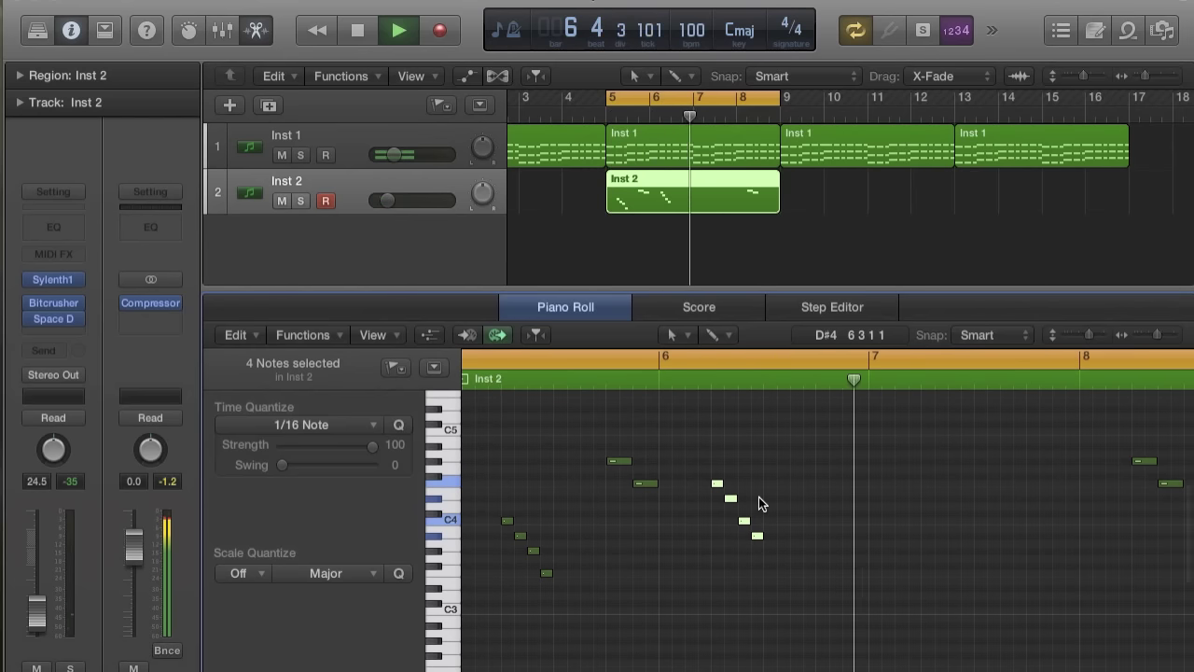
key(space)
- Reverse the four-note run in bar 6 so it ascends from A#3 to F4, and play the melody
scroll(753, 492, down, 2)
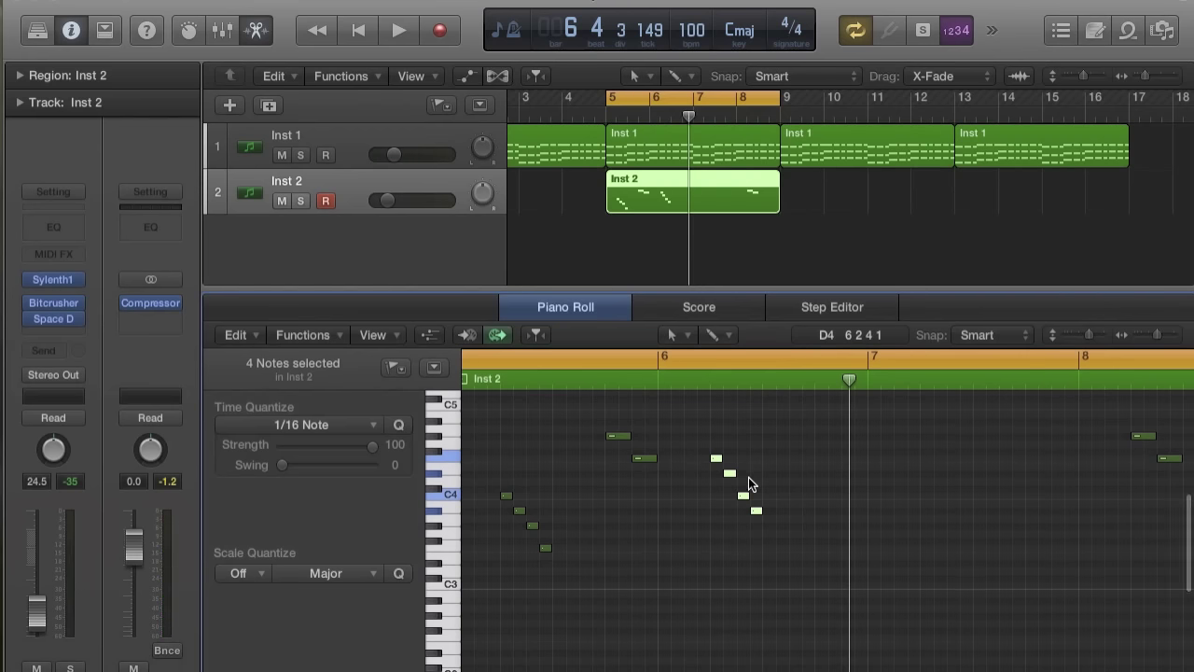
scroll(750, 478, up, 1)
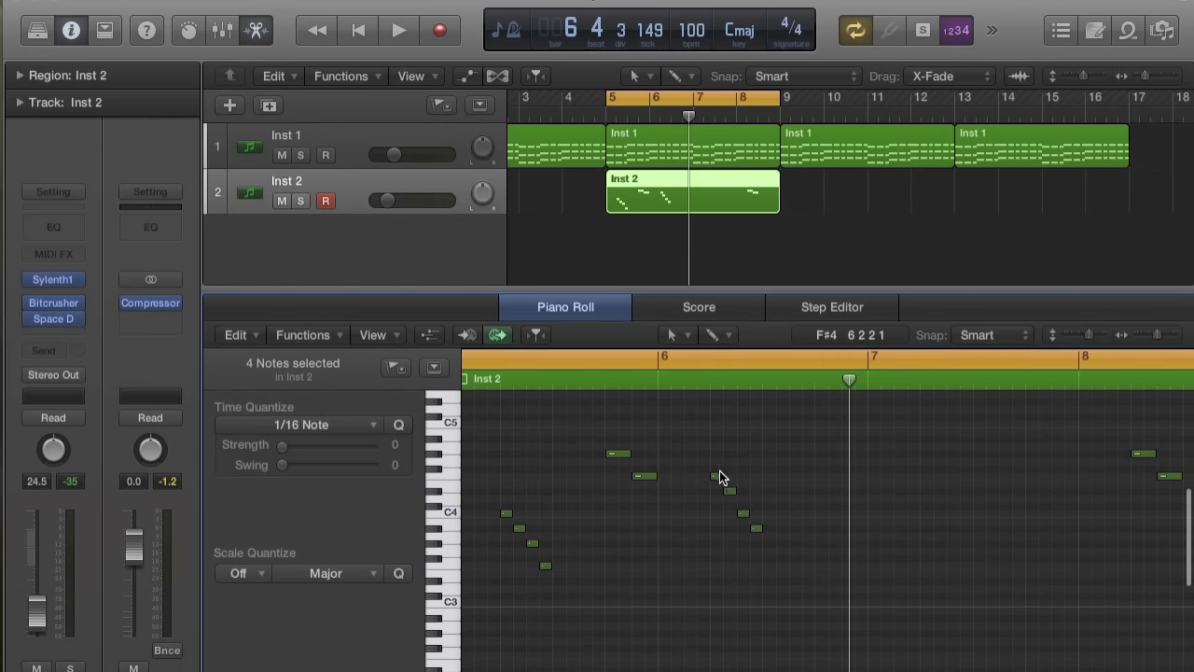
drag(716, 477, 715, 532)
drag(731, 489, 757, 478)
key(space)
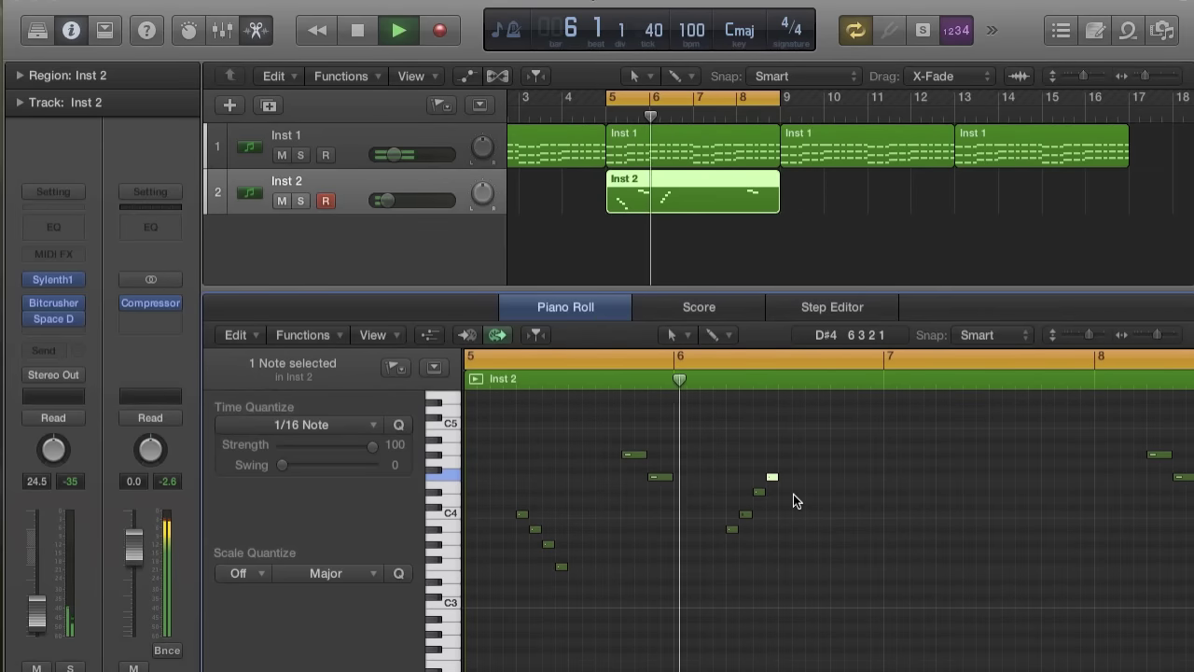
key(space)
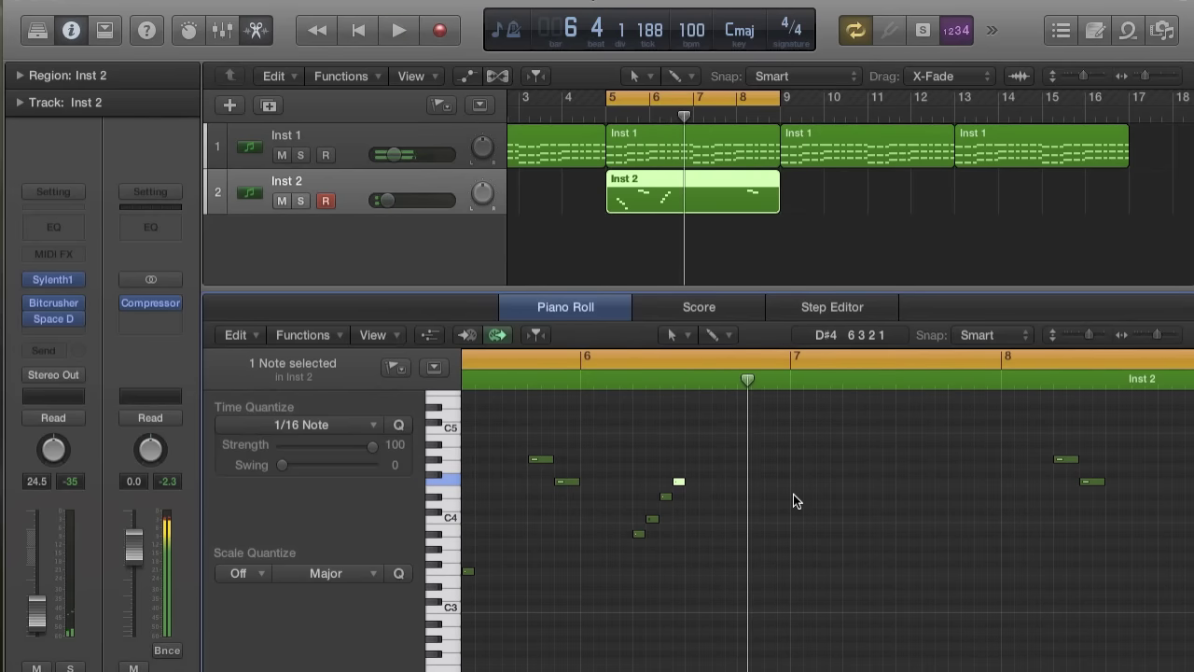
- Move the bar 8 note pair to beat 4 of bar 6, raise it to A#4 and G#4, and play the melody
drag(1064, 458, 776, 459)
key(space)
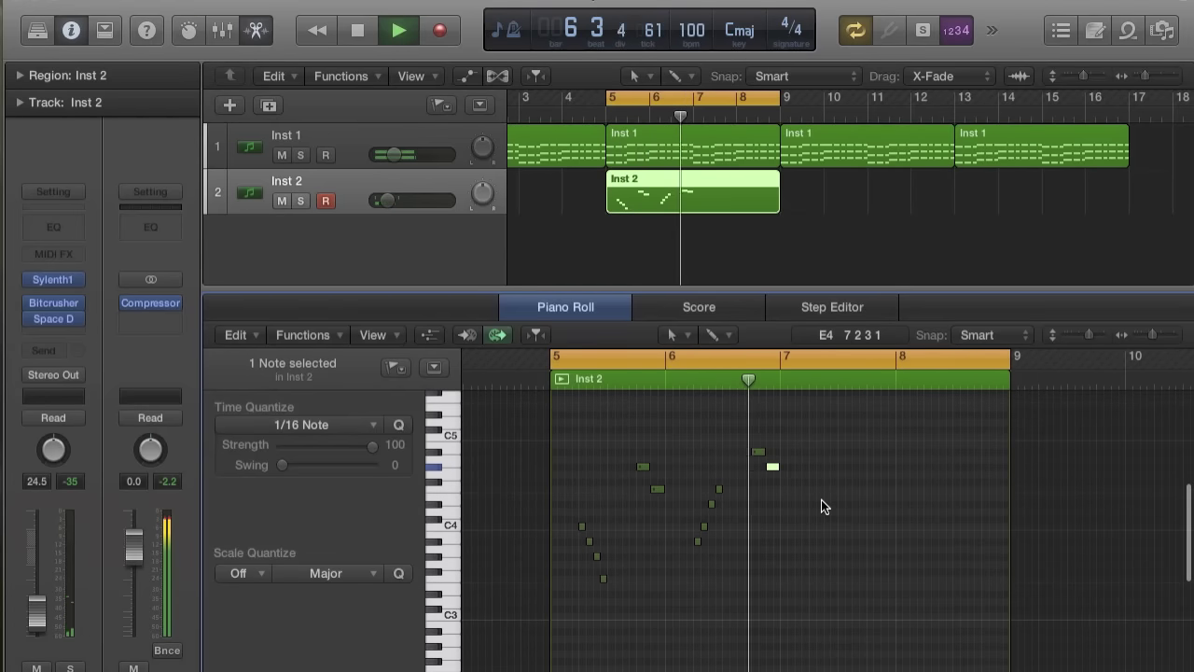
key(space)
- Duplicate the 12-note Inst 2 phrase once and move the copy to start on beat 2 of bar 7
drag(548, 400, 804, 588)
key(super+r)
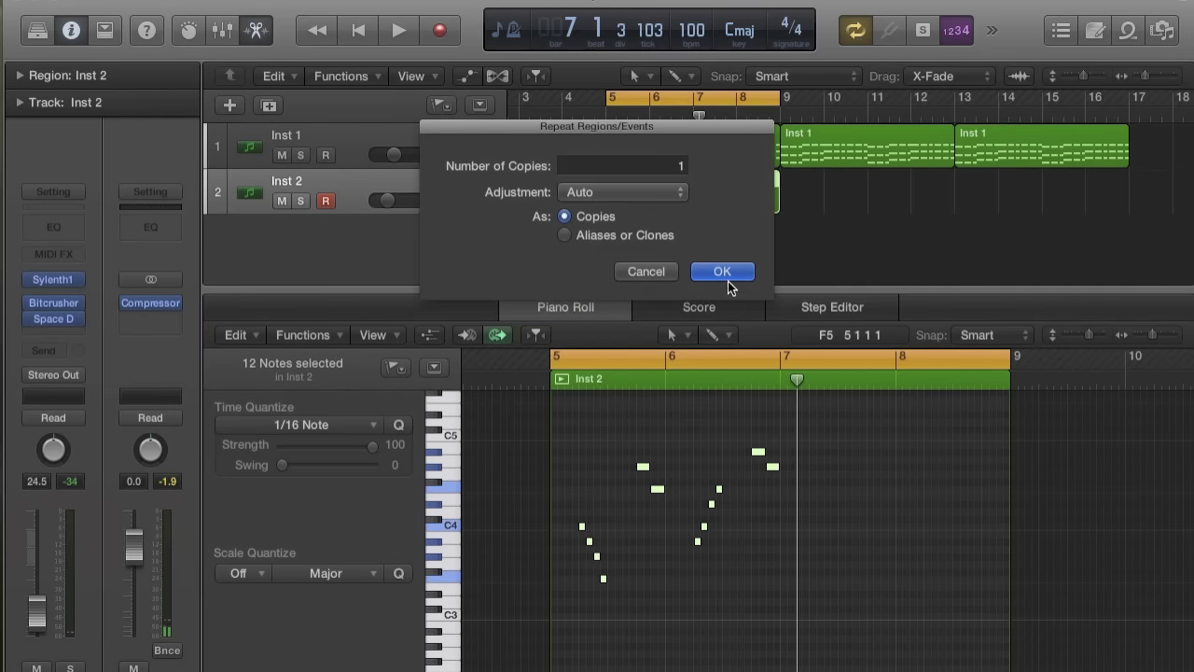
click(722, 272)
key(super+Right)
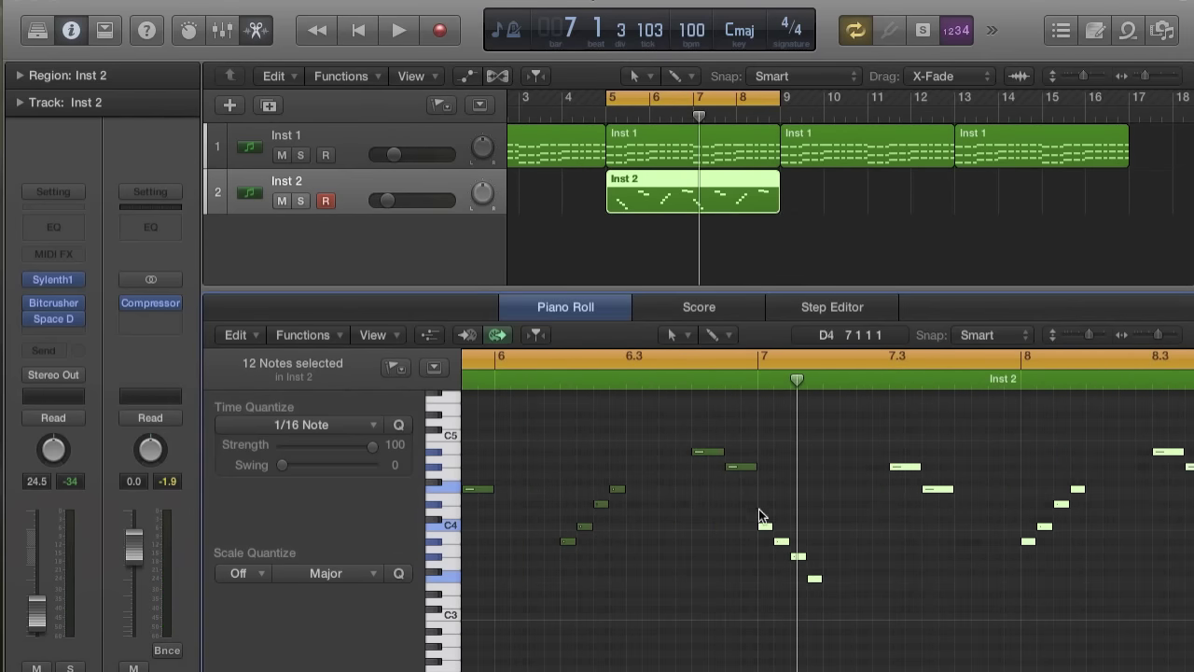
drag(765, 526, 829, 526)
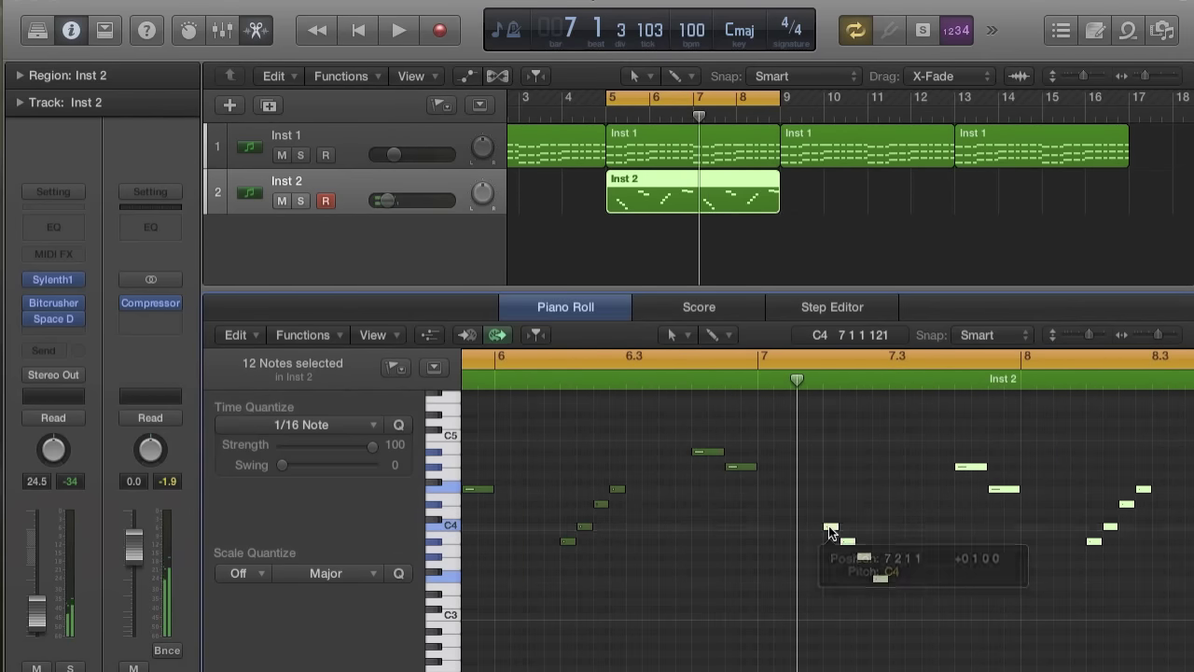
- Play the Inst 2 melody through bars 5 to 8 to check the repeated phrase
key(super+Left)
key(space)
key(super+Right)
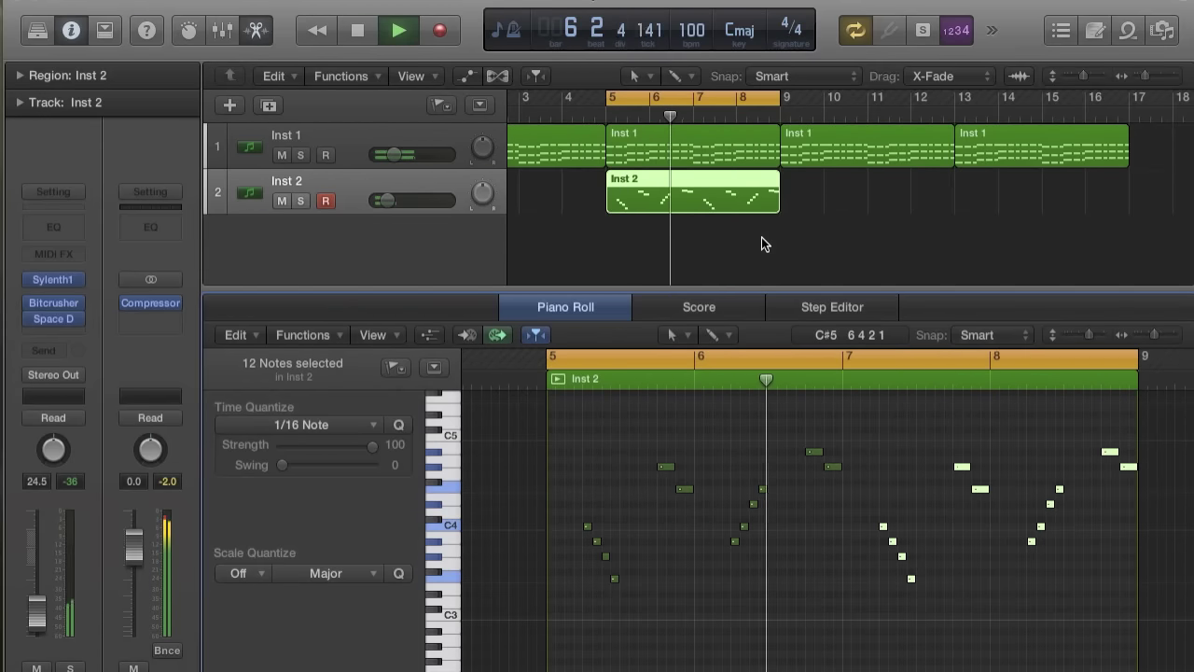
scroll(846, 391, right, 5)
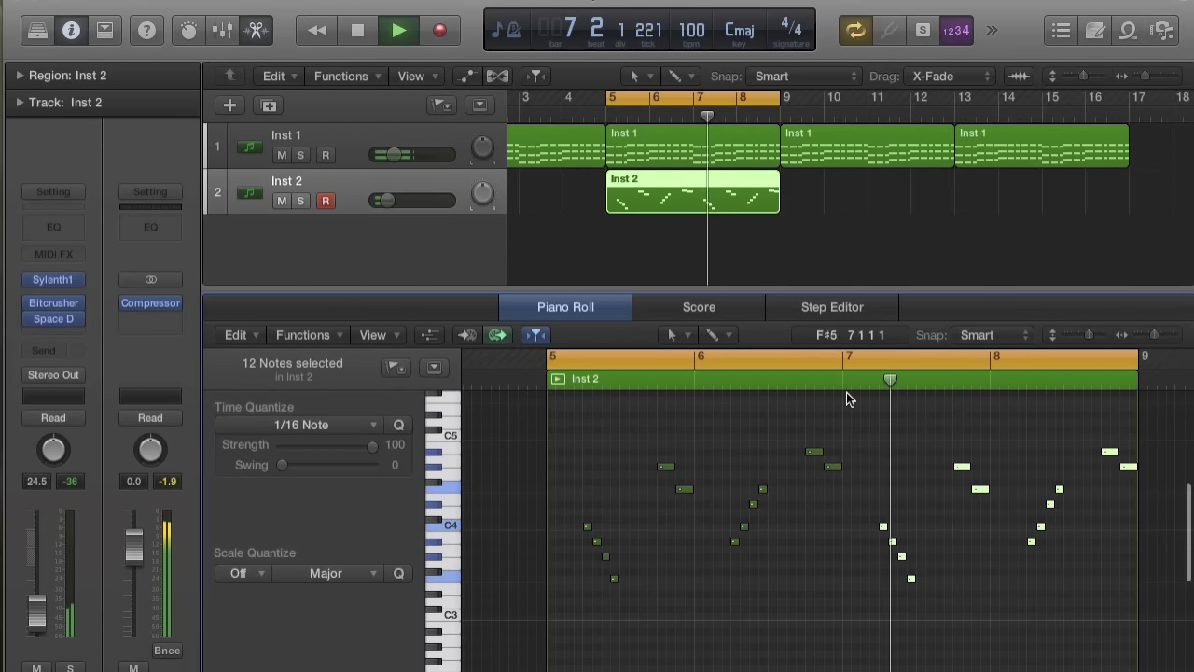
key(super+Left)
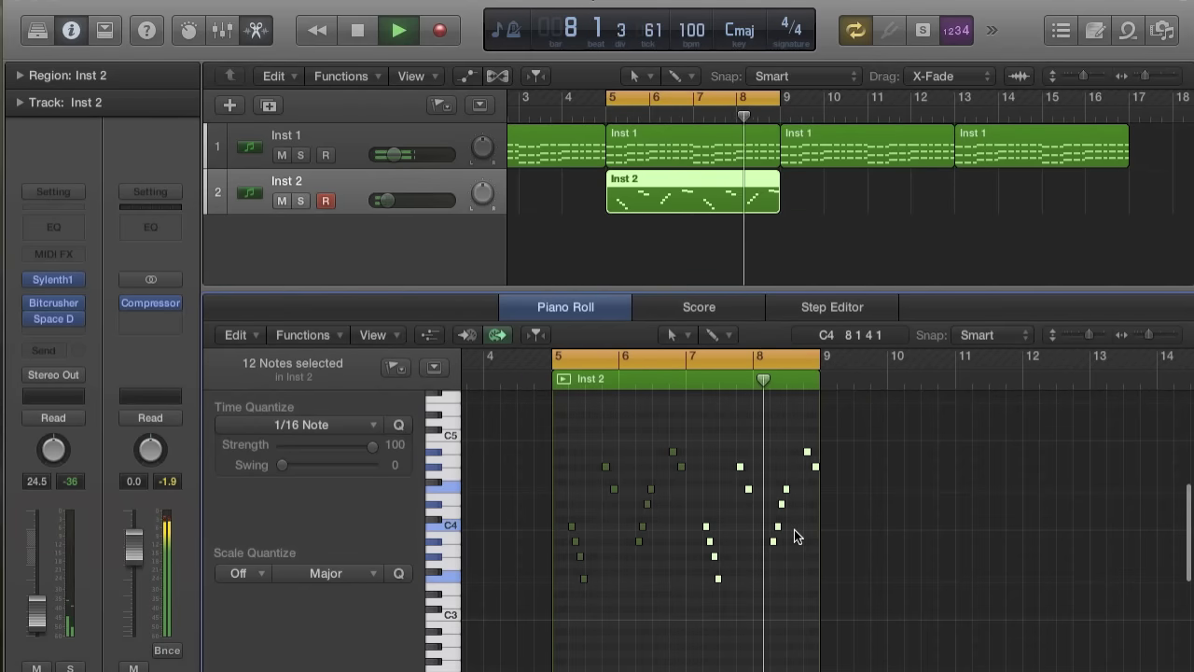
key(space)
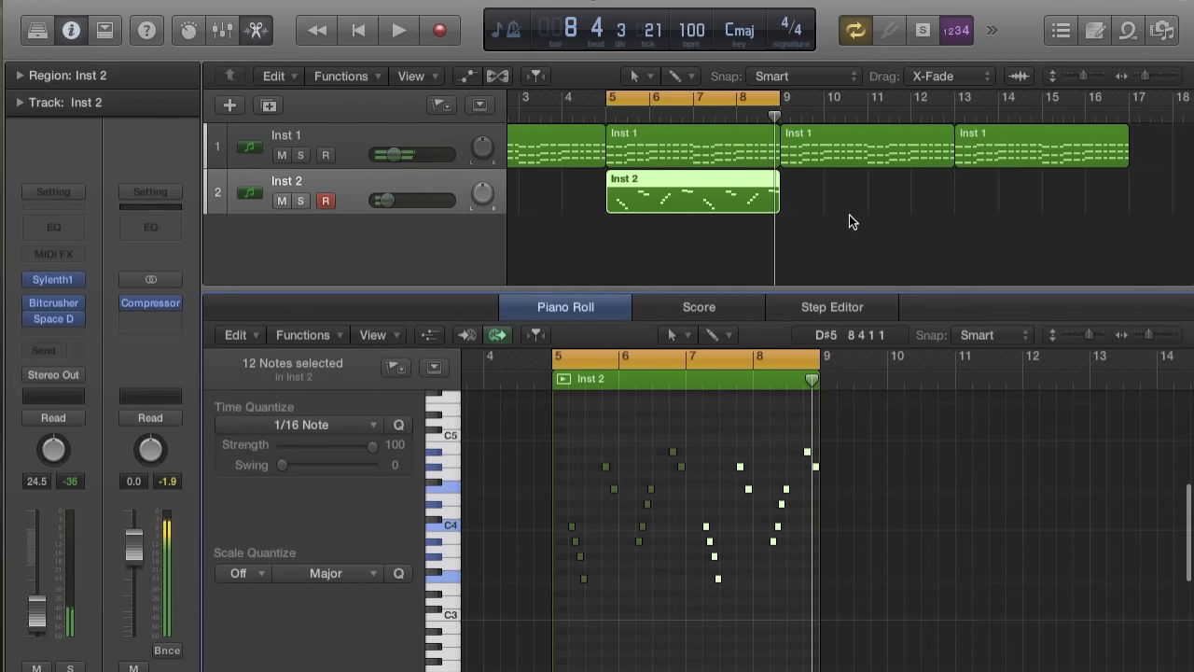
- Repeat the Inst 2 region at bars 9 and 13, and extend the cycle range to bar 17
click(849, 214)
click(726, 202)
key(super+r)
click(737, 268)
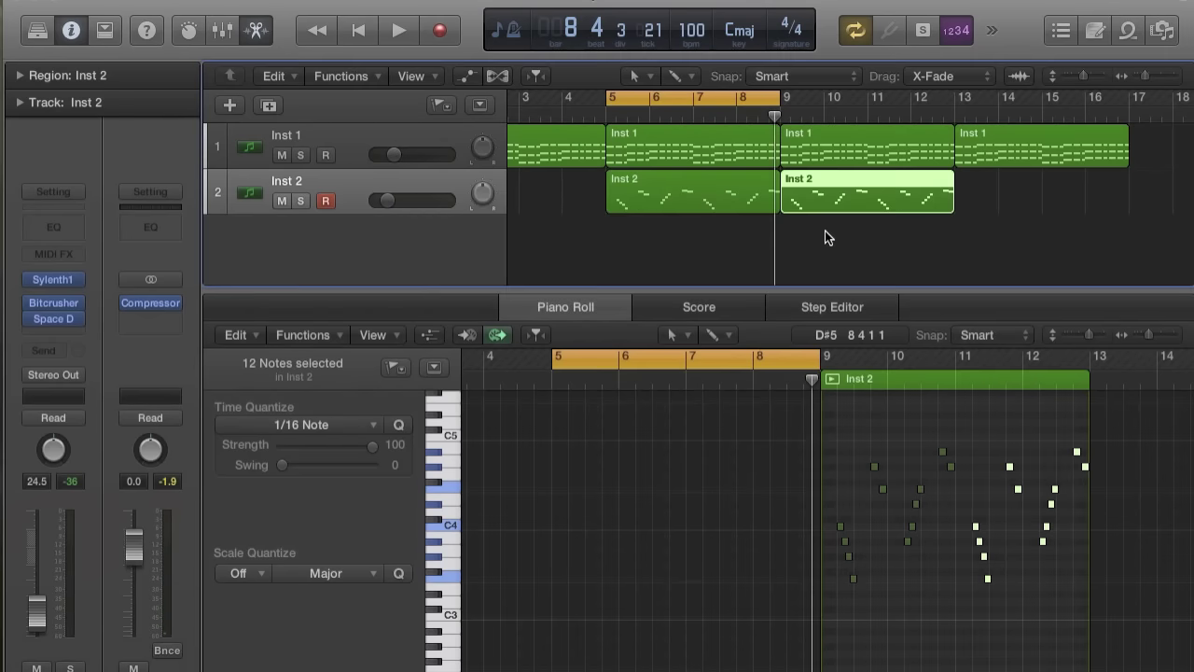
click(974, 192)
click(897, 189)
key(super+r)
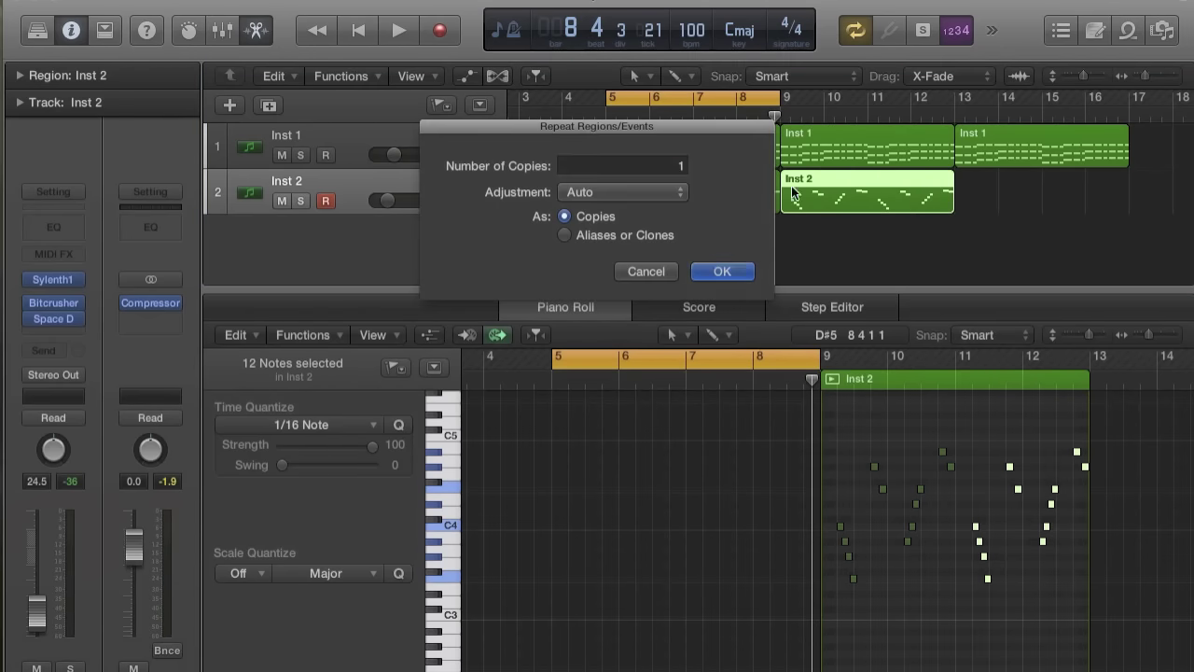
click(724, 272)
drag(778, 98, 1128, 102)
key(super+Left)
key(super+Left)
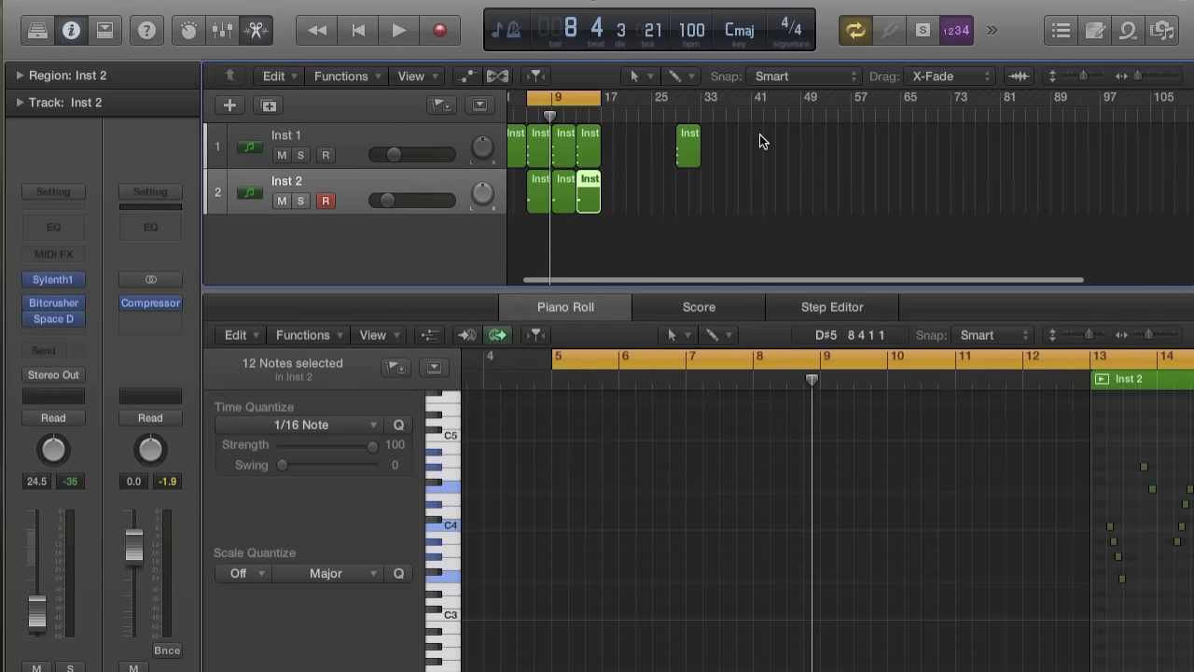
key(super+Right)
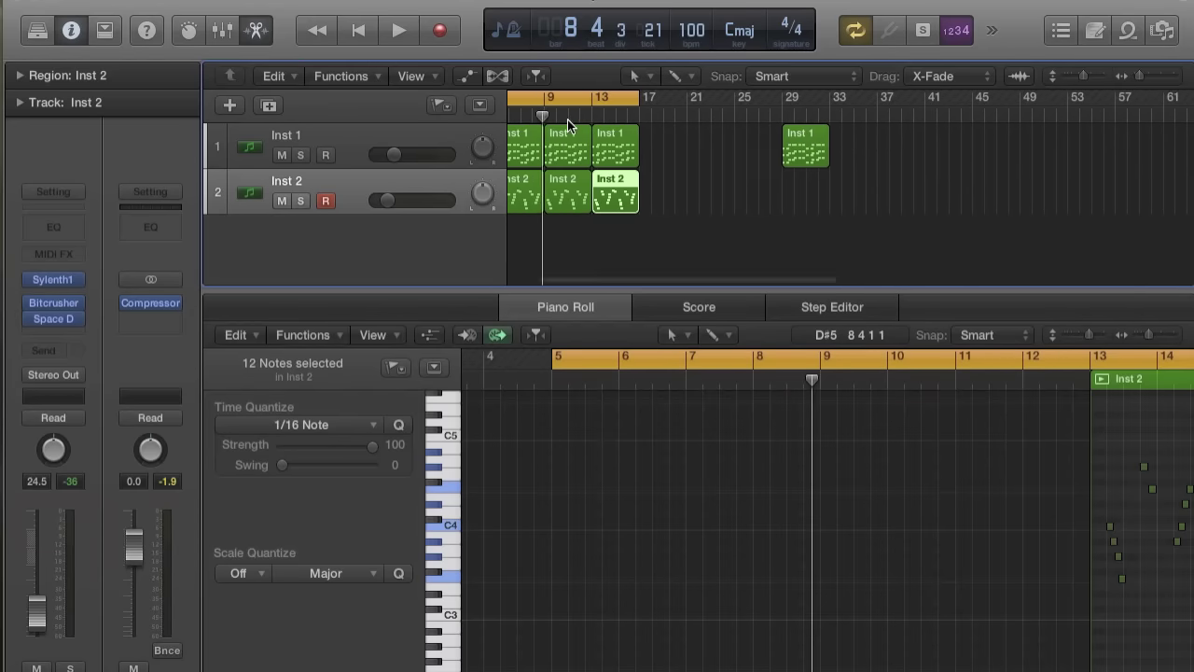
click(541, 154)
click(582, 191)
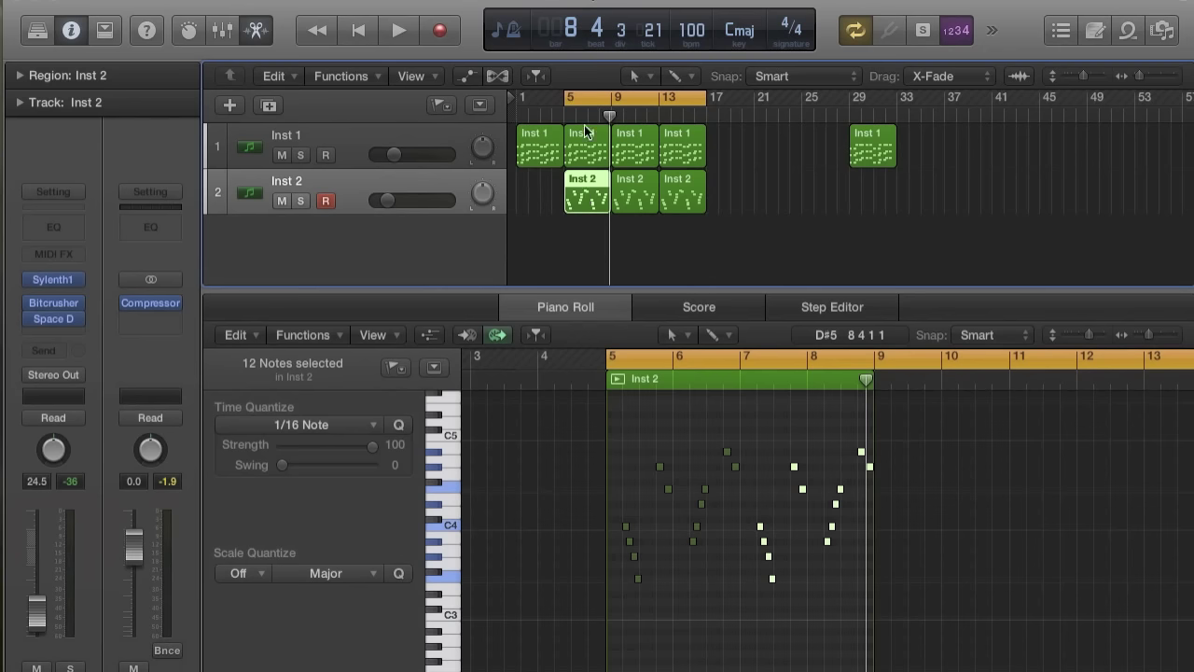
click(585, 133)
click(640, 191)
click(639, 132)
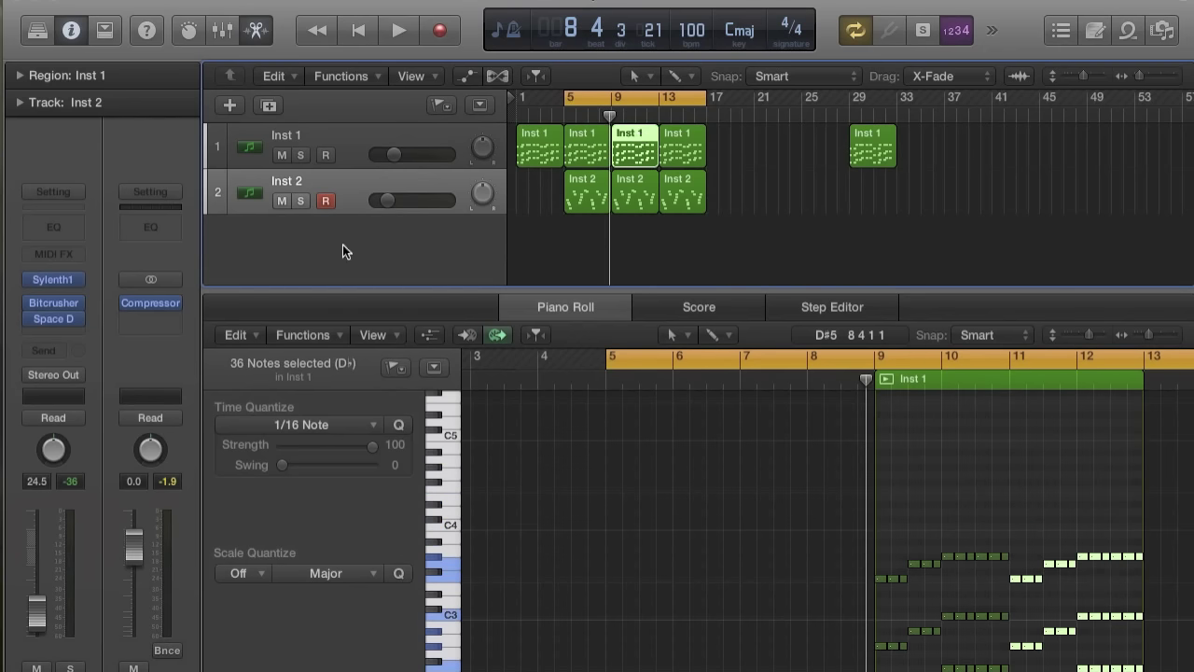
- Create a new audio track and import the VDUB2 Hihat 004 sample onto it
right_click(216, 243)
click(242, 12)
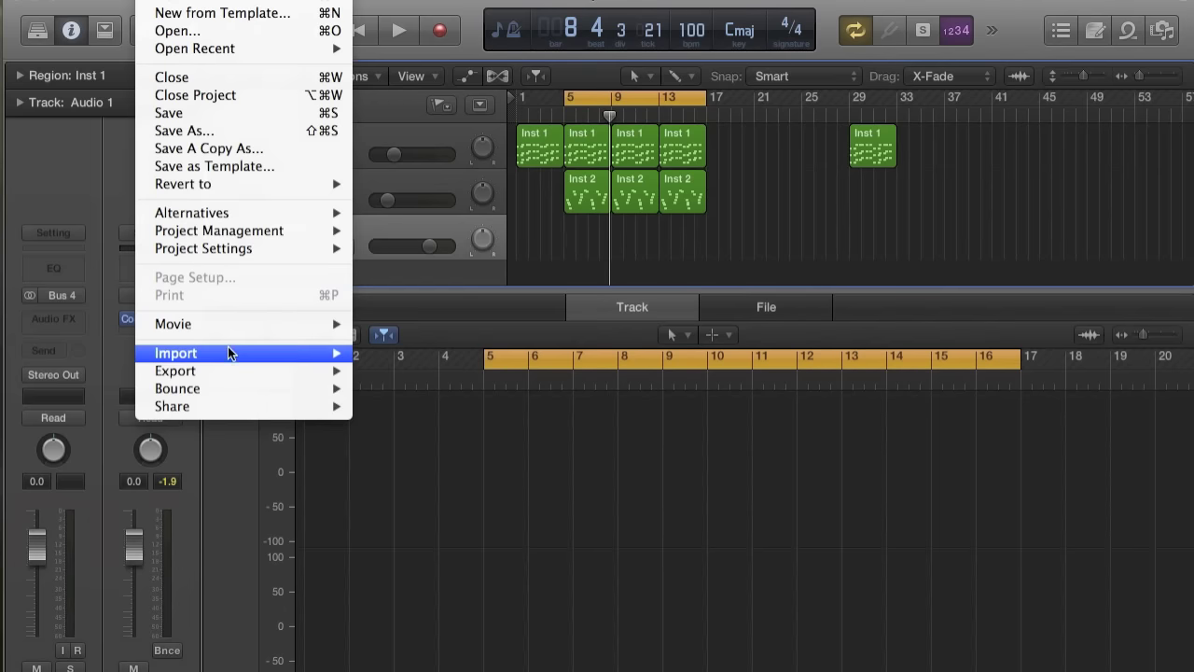
click(406, 364)
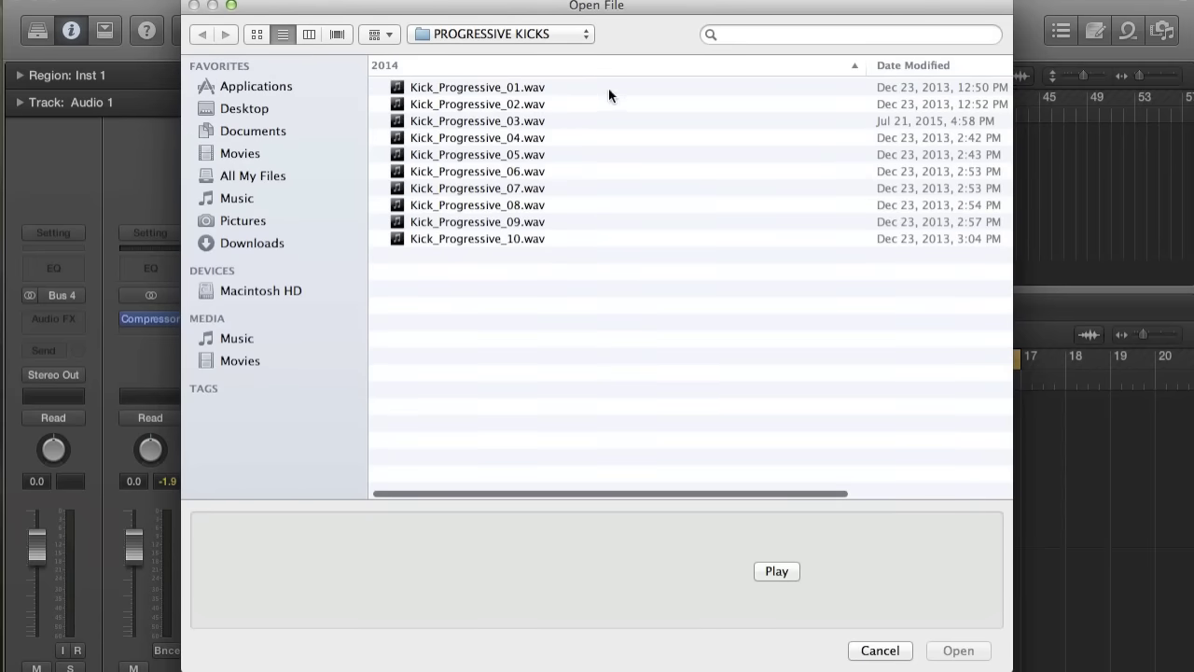
click(547, 34)
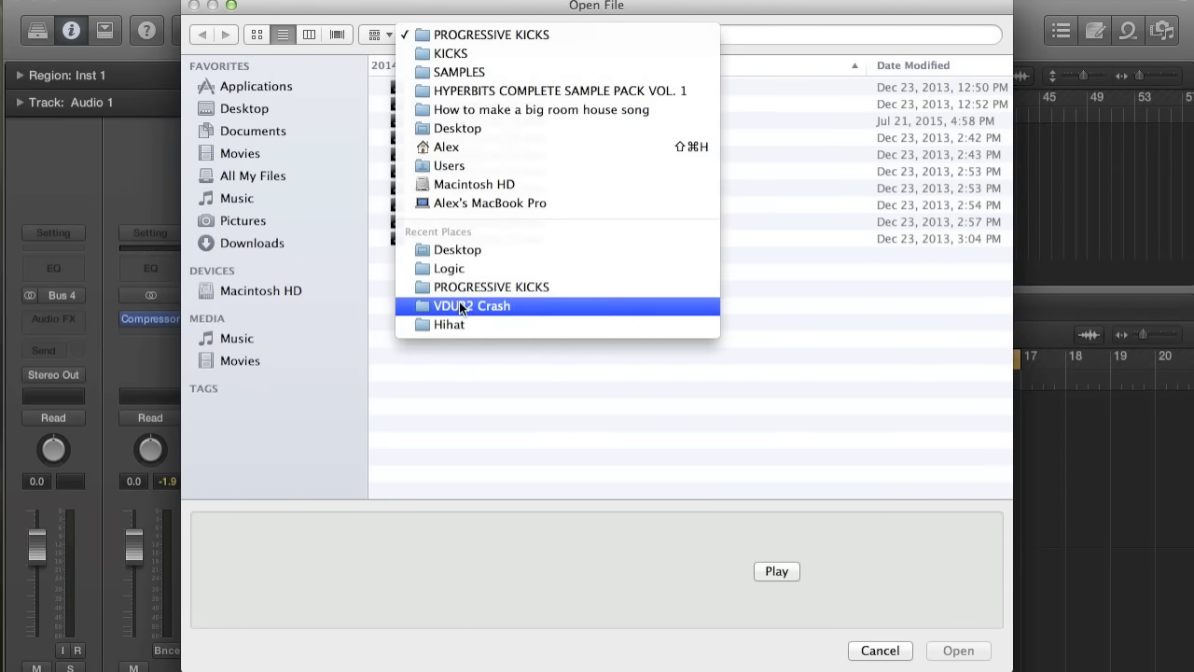
click(845, 34)
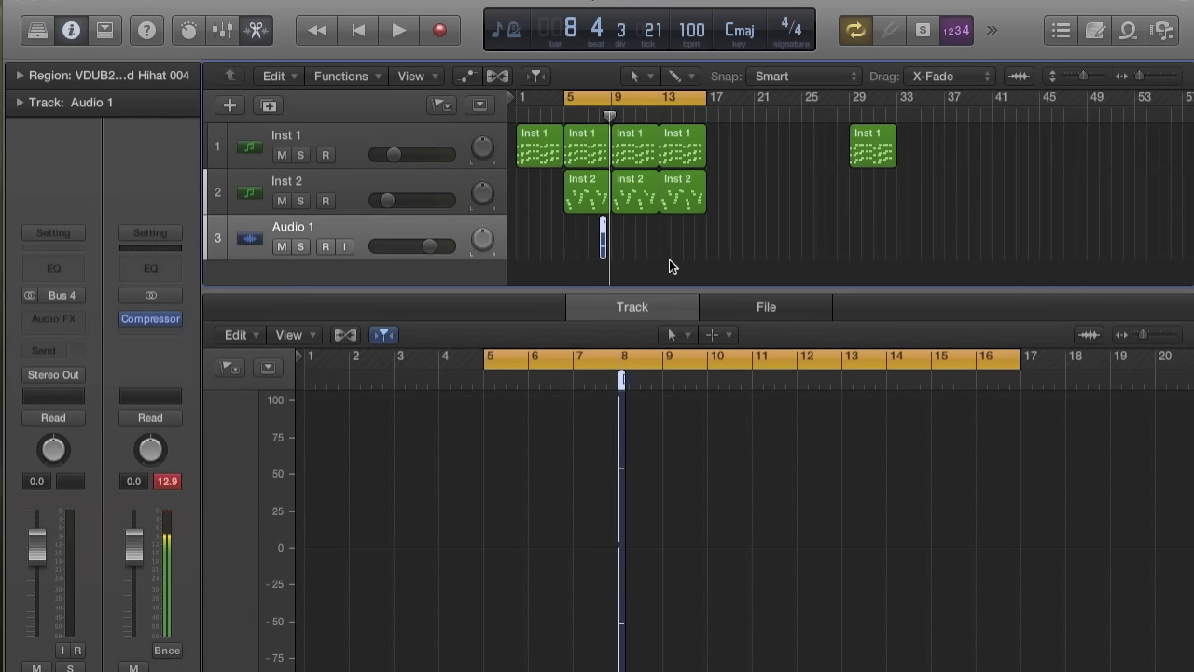
- Move the hi-hat clip to the start of bar 5 and lower the Audio 1 volume to -13.0 dB
key(super+Right)
key(super+Right)
key(super+Right)
key(super+Right)
key(super+Right)
scroll(669, 261, left, 5)
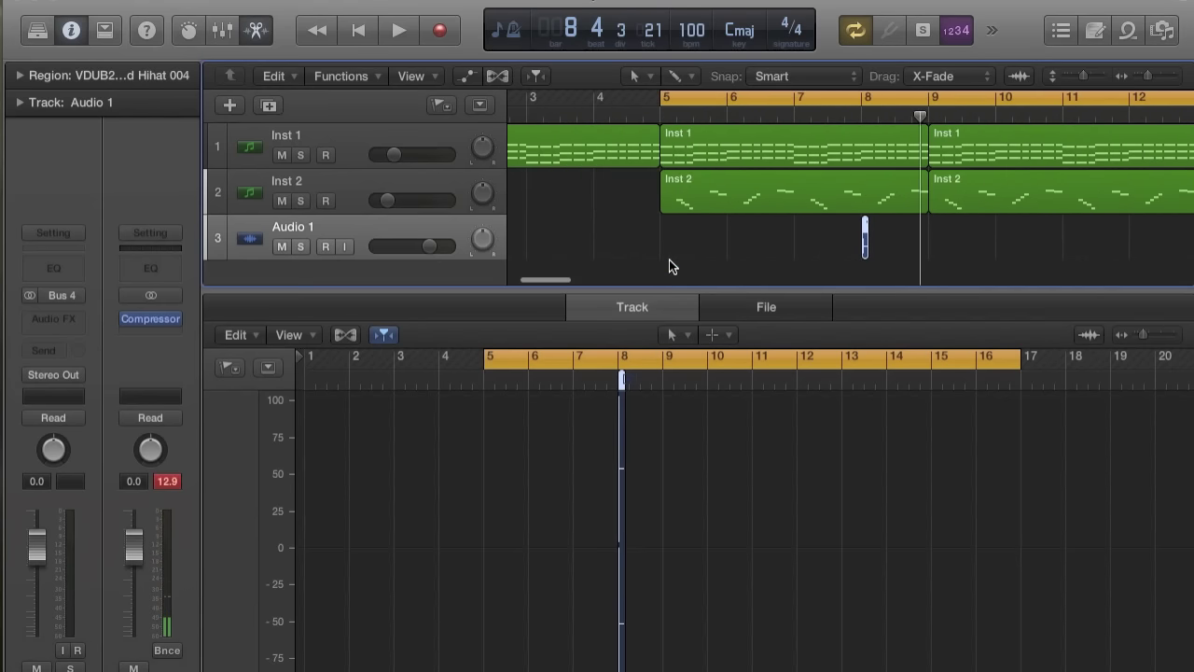
click(669, 261)
drag(863, 243, 664, 248)
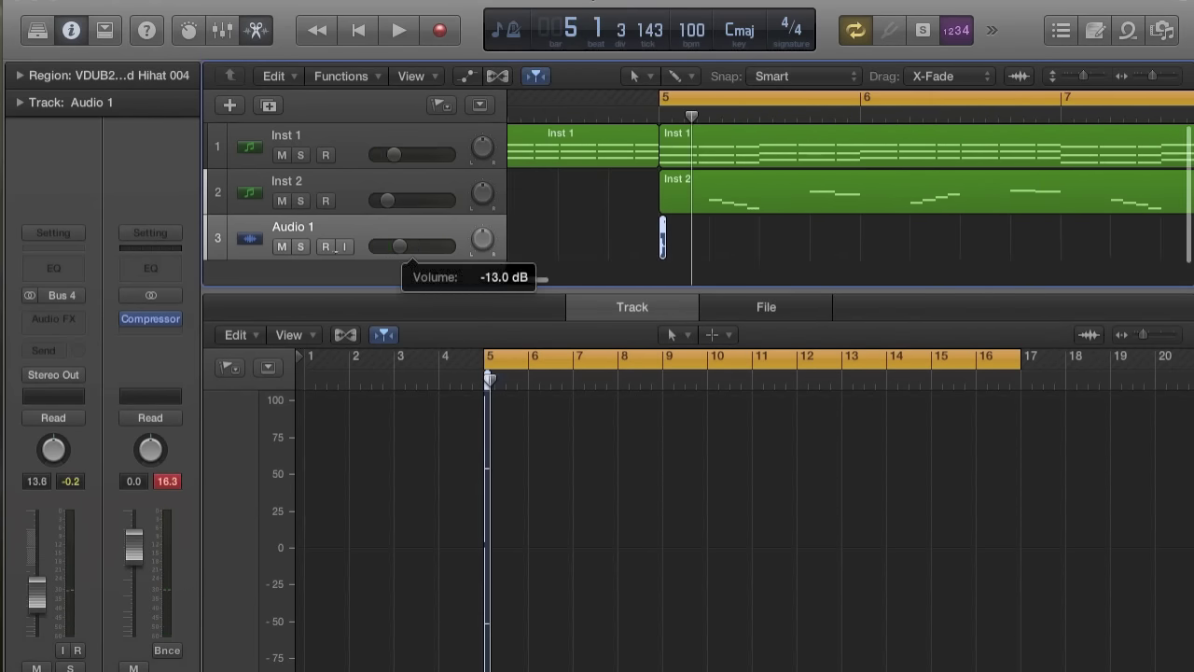
- Move the hi-hat clip to the start of bar 9 and shift the cycle range to bars 9 to 20
key(super+Left)
key(super+Left)
key(super+Left)
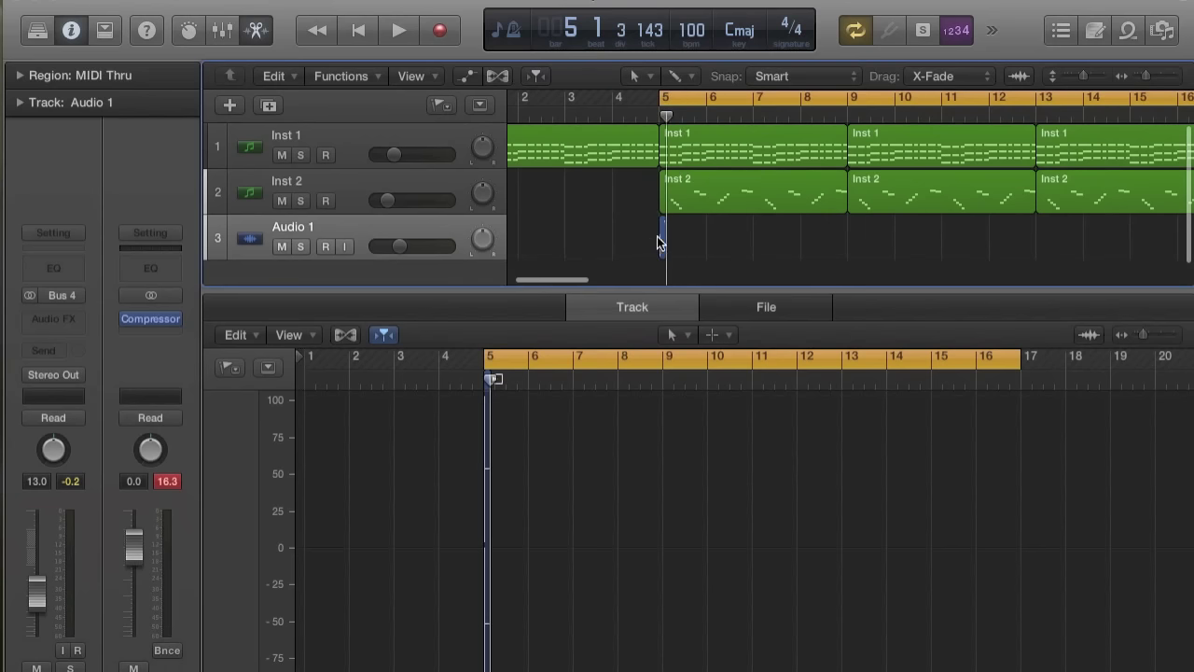
drag(661, 236, 852, 244)
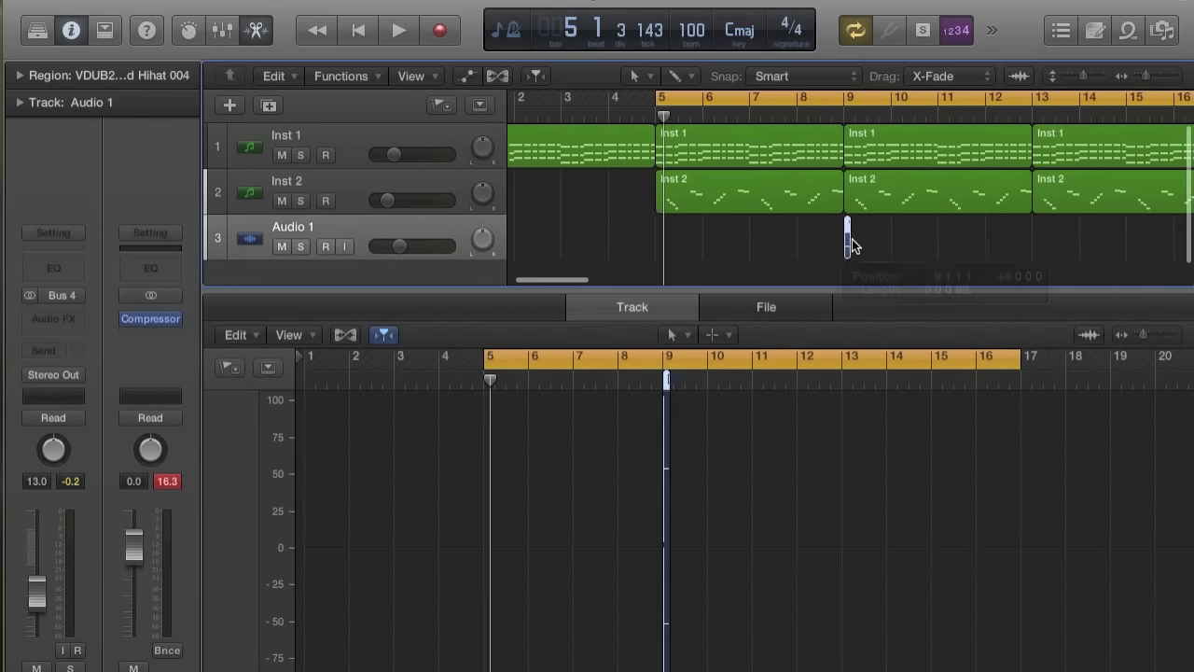
scroll(853, 245, right, 5)
click(645, 98)
drag(652, 98, 1168, 98)
- Copy the hi-hat clip to beat 2 of bar 9 and lower the Audio 1 volume to -26 dB during playback
key(super+r)
key(Return)
key(space)
drag(723, 244, 795, 245)
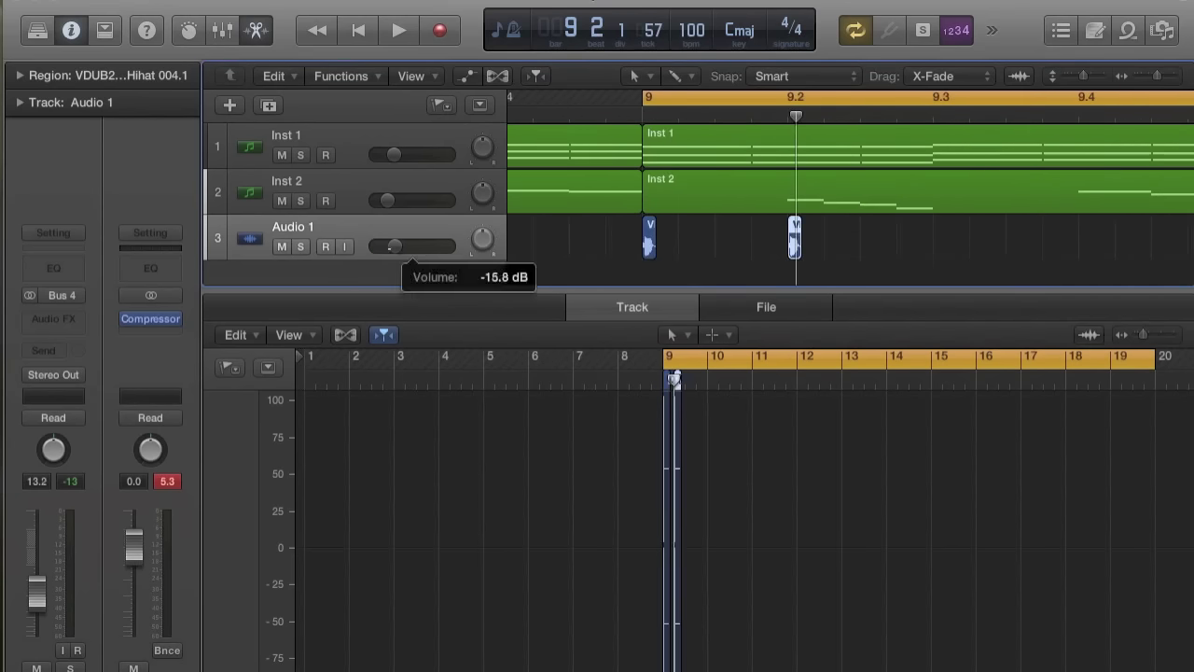
drag(403, 249, 387, 248)
key(space)
- Repeat the hi-hat clips so one falls on every beat from bar 9 through bar 16
key(super+r)
key(Return)
drag(809, 241, 946, 241)
key(super+Left)
key(super+Left)
key(super+r)
drag(759, 241, 865, 241)
click(724, 271)
key(super+r)
drag(989, 270, 800, 235)
click(724, 276)
key(super+Right)
key(super+Right)
key(super+Right)
key(super+Right)
key(super+Left)
key(super+Left)
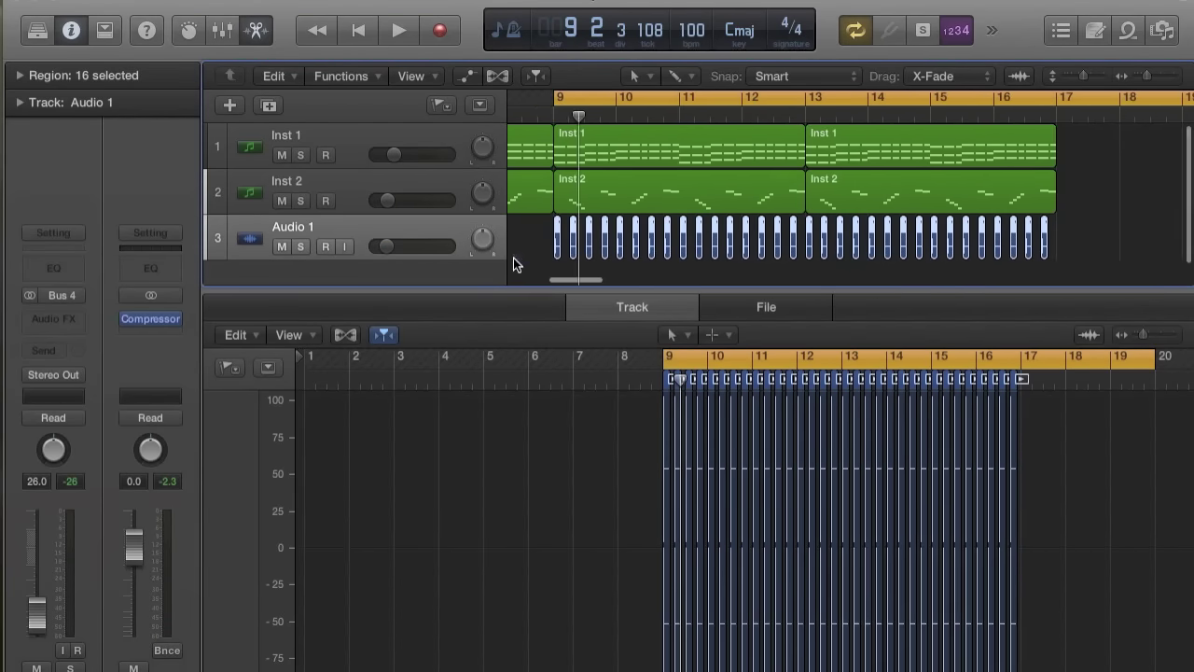
- Add a second audio track, enlarge the track area, and deselect the hi-hat clips
double_click(405, 276)
drag(405, 285, 405, 495)
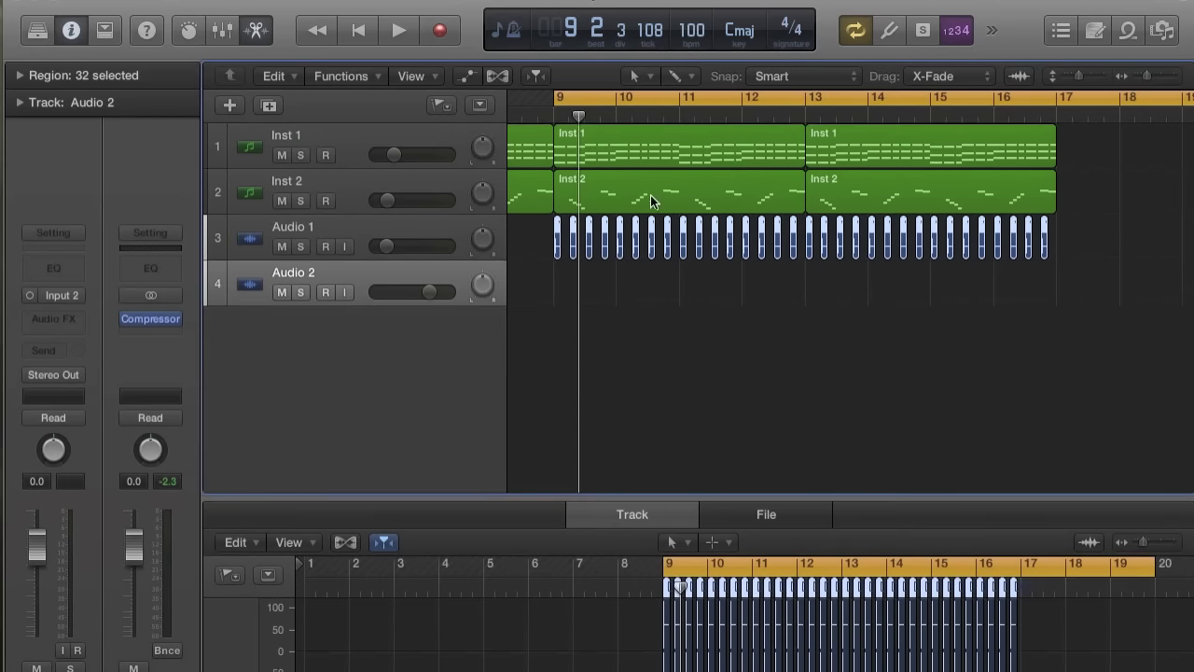
key(super+Left)
key(super+Left)
key(super+Left)
click(765, 245)
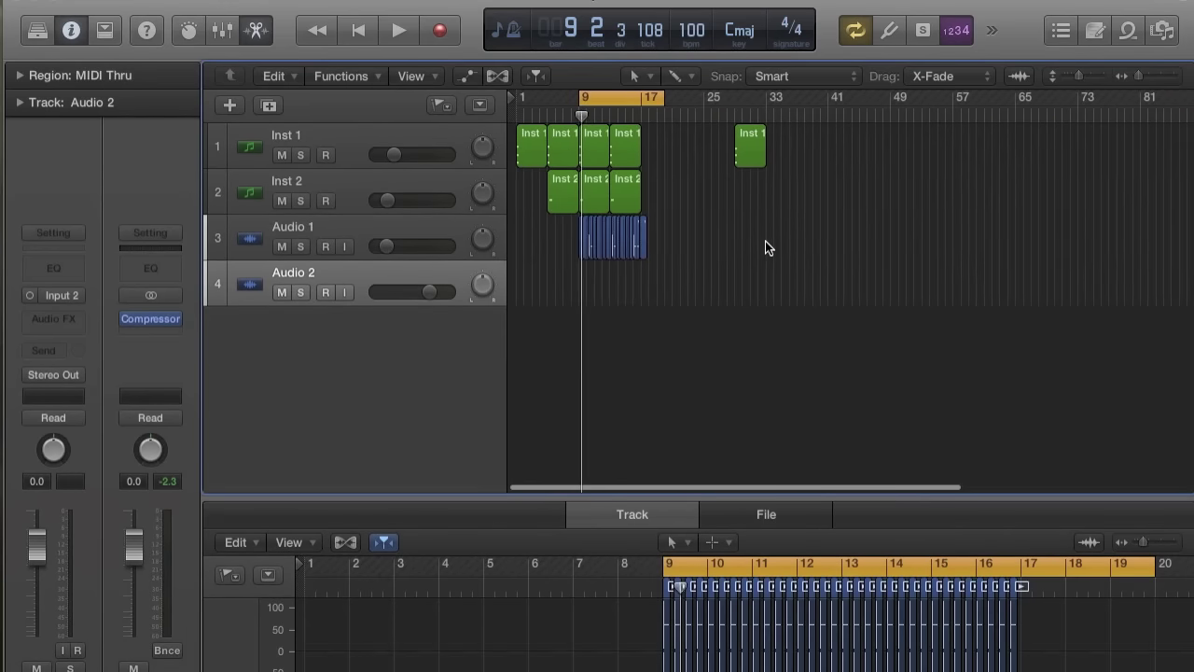
- Duplicate all the hi-hat clips and move the copies onto Audio 2, starting at beat 2 of bar 9
drag(707, 241, 592, 230)
key(super+r)
click(699, 268)
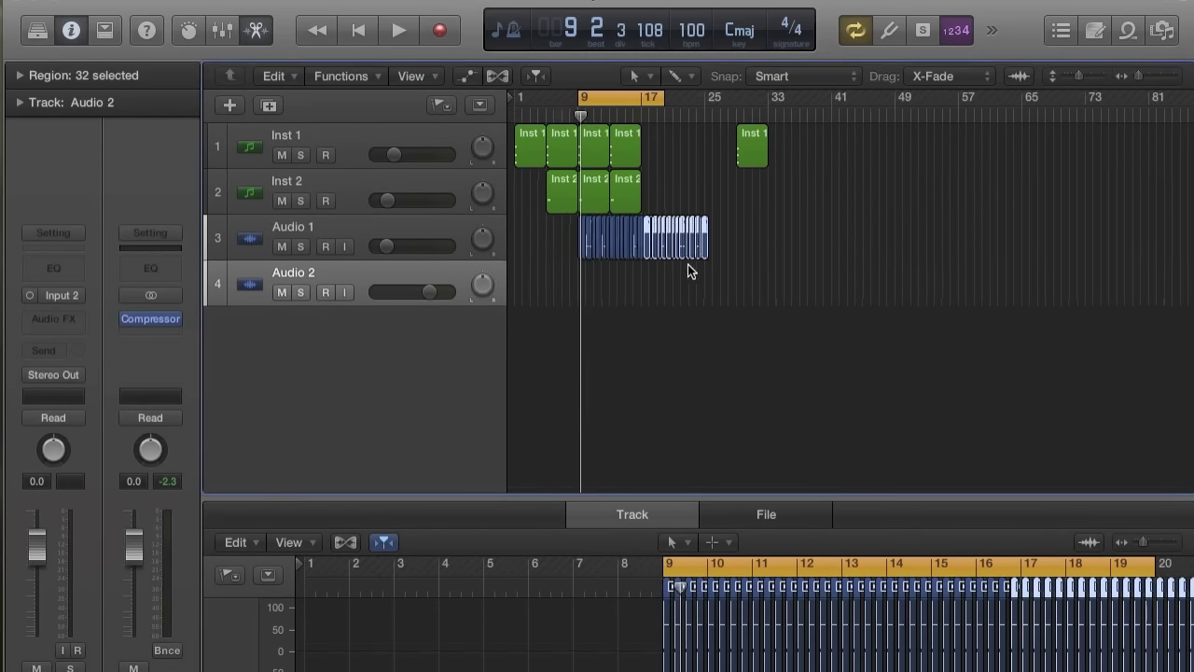
key(super+Right)
key(super+Right)
key(super+Right)
scroll(688, 264, left, 4)
drag(836, 236, 540, 277)
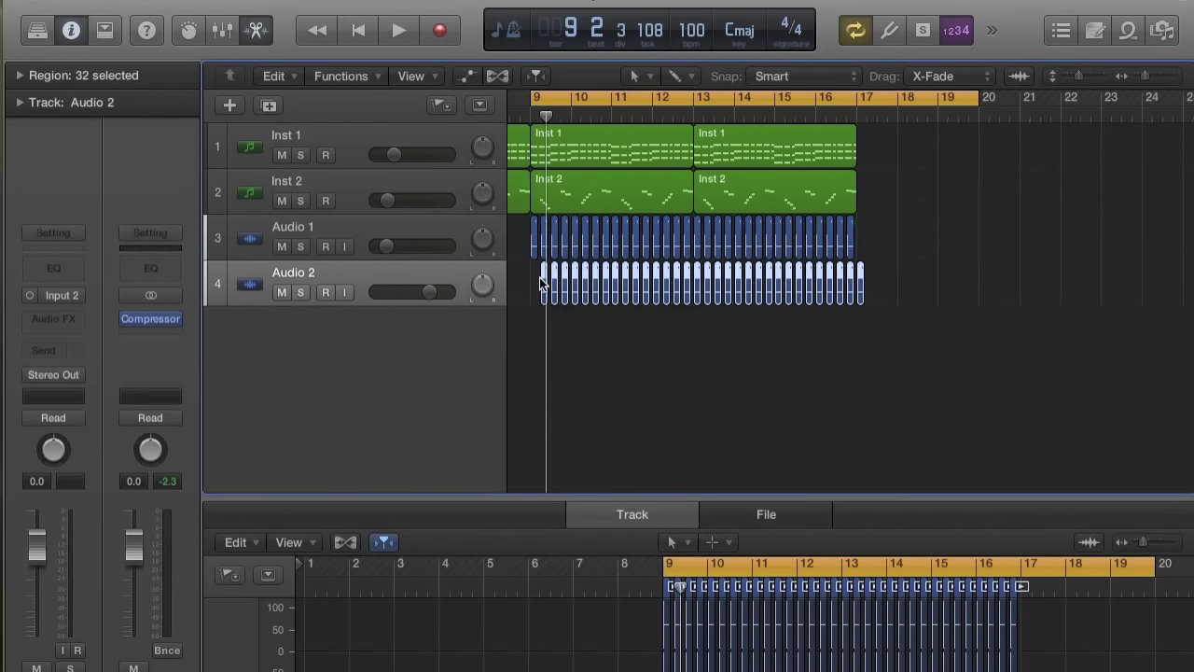
- Shift the Audio 2 hi-hat clips half a beat earlier so they fall on the offbeats from 9.1.3
scroll(540, 277, up, 5)
scroll(544, 278, left, 3)
drag(660, 283, 624, 279)
scroll(623, 275, up, 6)
scroll(624, 275, down, 4)
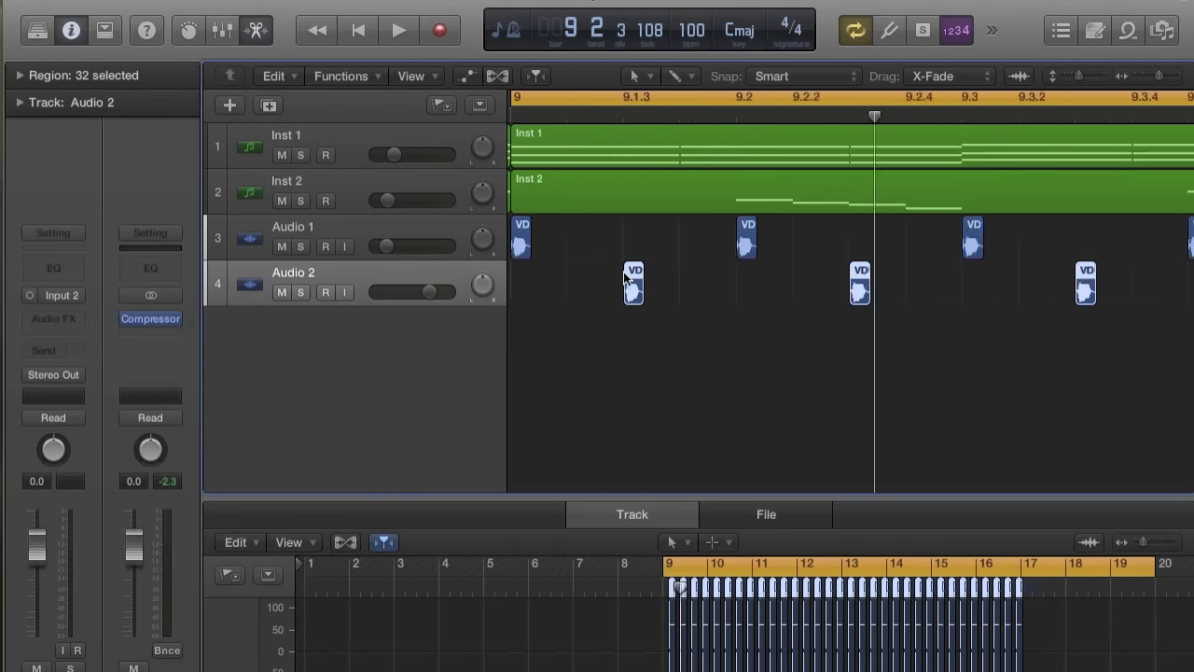
- Balance the hi-hats during playback, lowering Audio 1 to about -35 dB and Audio 2 to -48 dB
key(super+Left)
drag(441, 291, 412, 291)
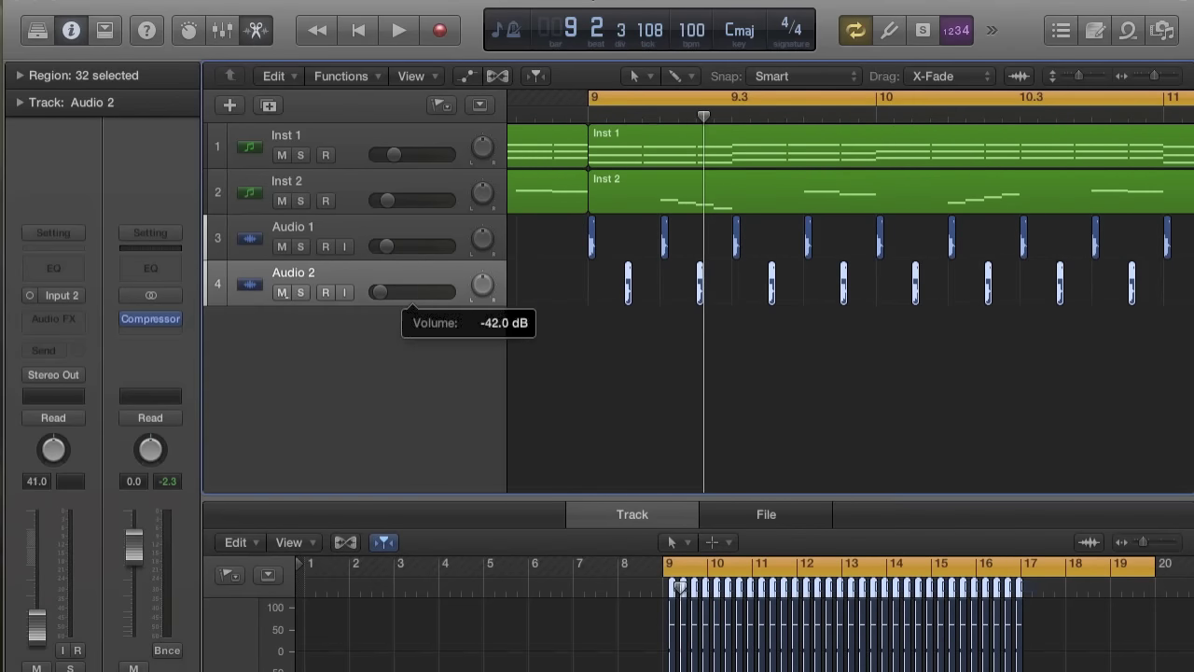
key(space)
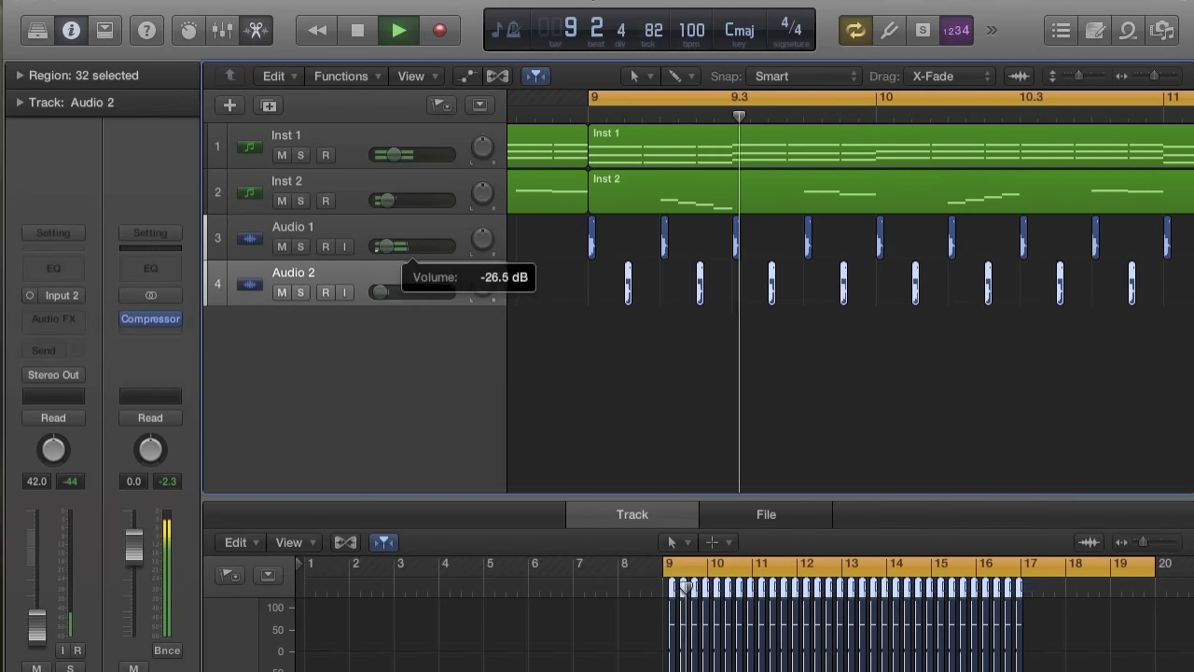
drag(390, 246, 385, 246)
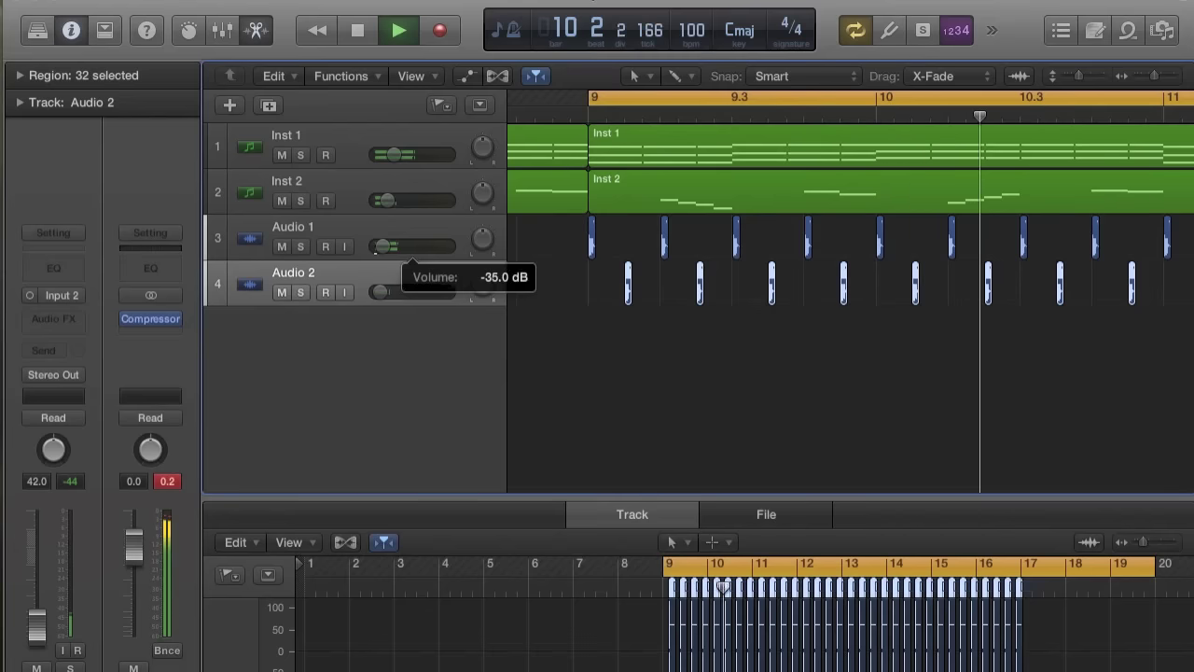
drag(386, 292, 379, 292)
drag(378, 244, 378, 245)
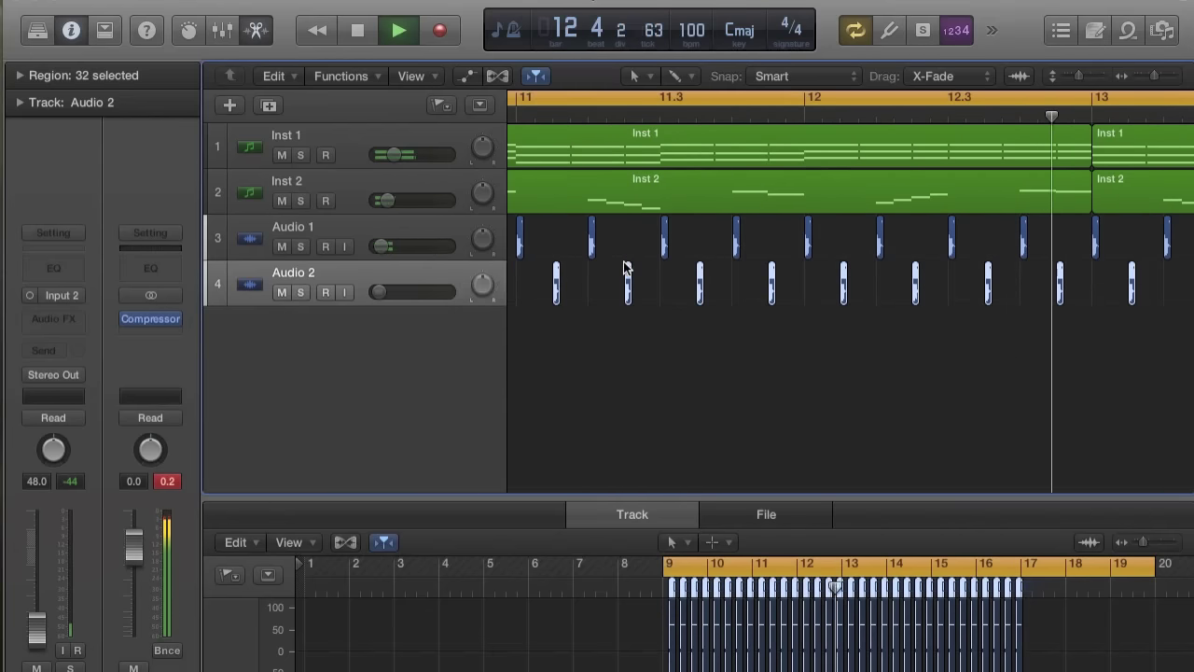
scroll(627, 267, down, 10)
key(space)
- Shorten the cycle range so it ends at bar 17, covering bars 9 to 17
drag(887, 99, 808, 97)
key(super+Right)
key(super+Right)
key(super+Right)
key(super+Right)
key(super+Right)
key(super+Right)
key(super+Right)
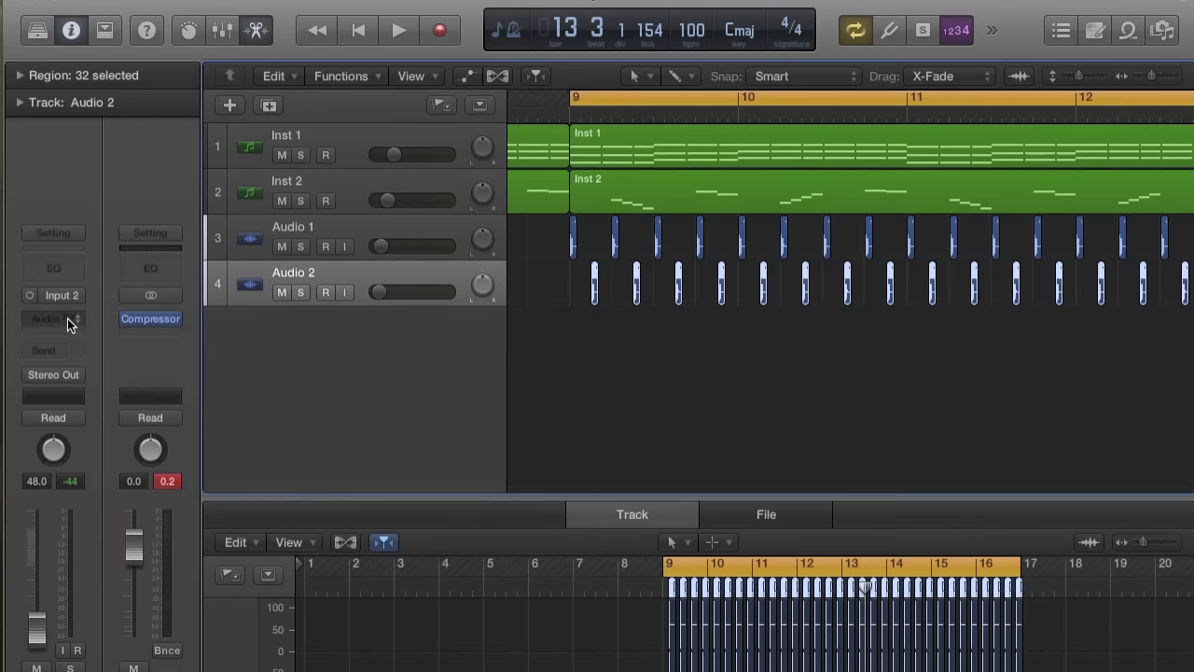
- Insert a Compressor on Audio 1 during playback and lower its gain to -4.0 dB
key(space)
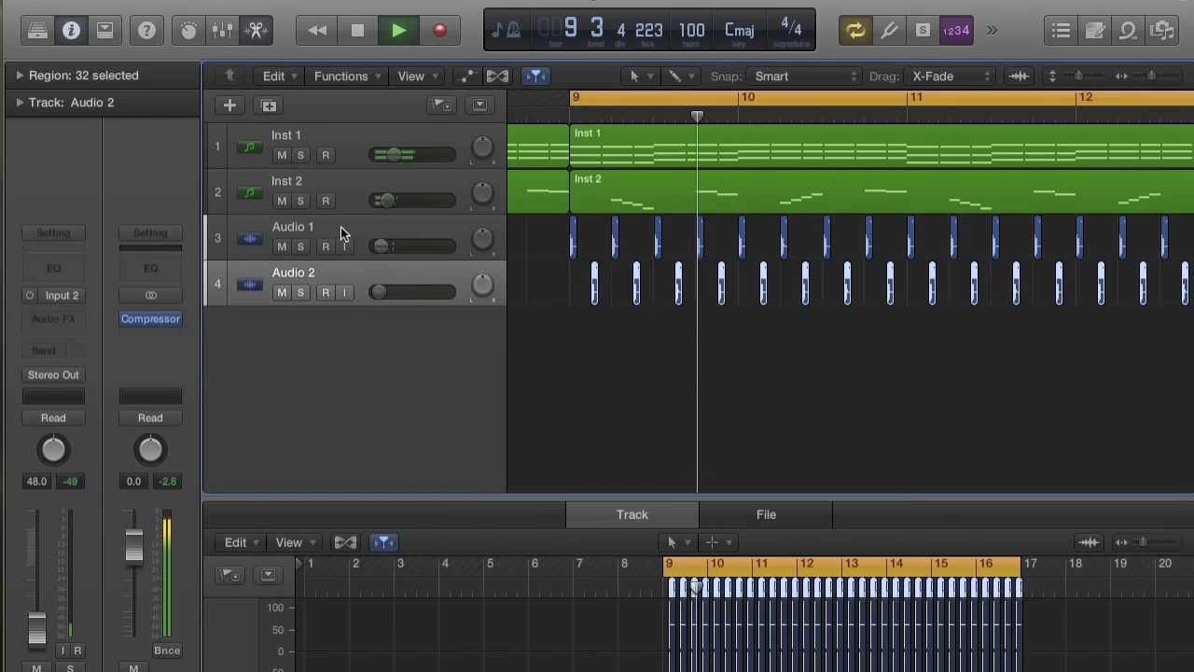
click(341, 233)
click(46, 317)
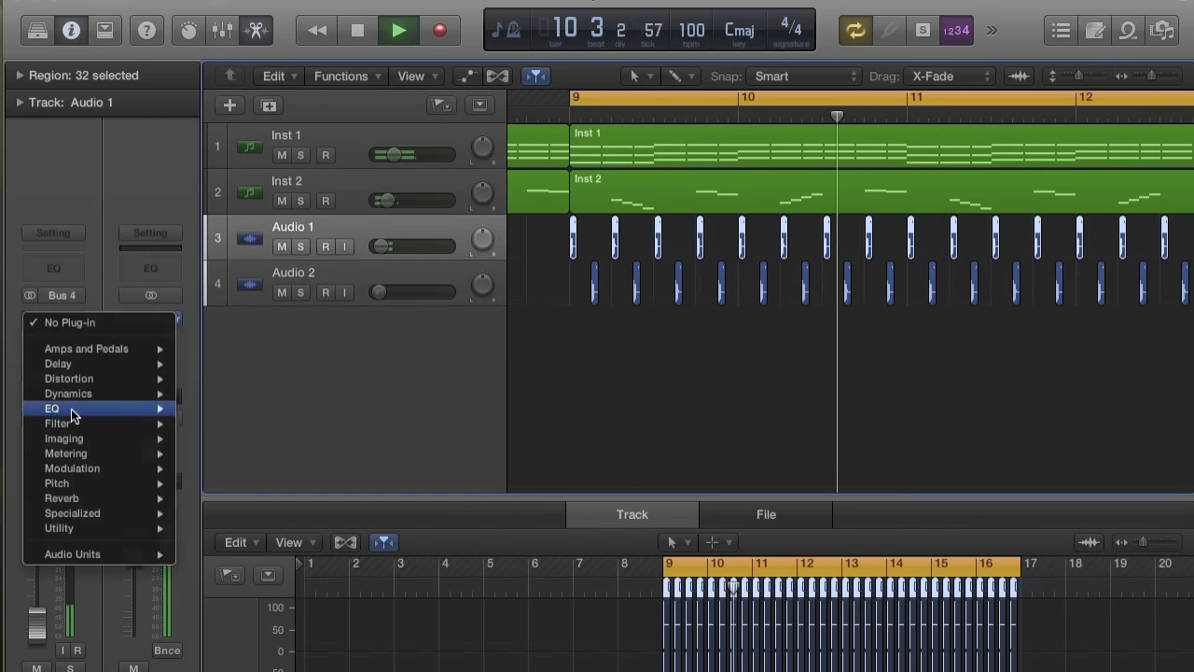
mouse_move(68, 393)
mouse_move(233, 409)
click(362, 408)
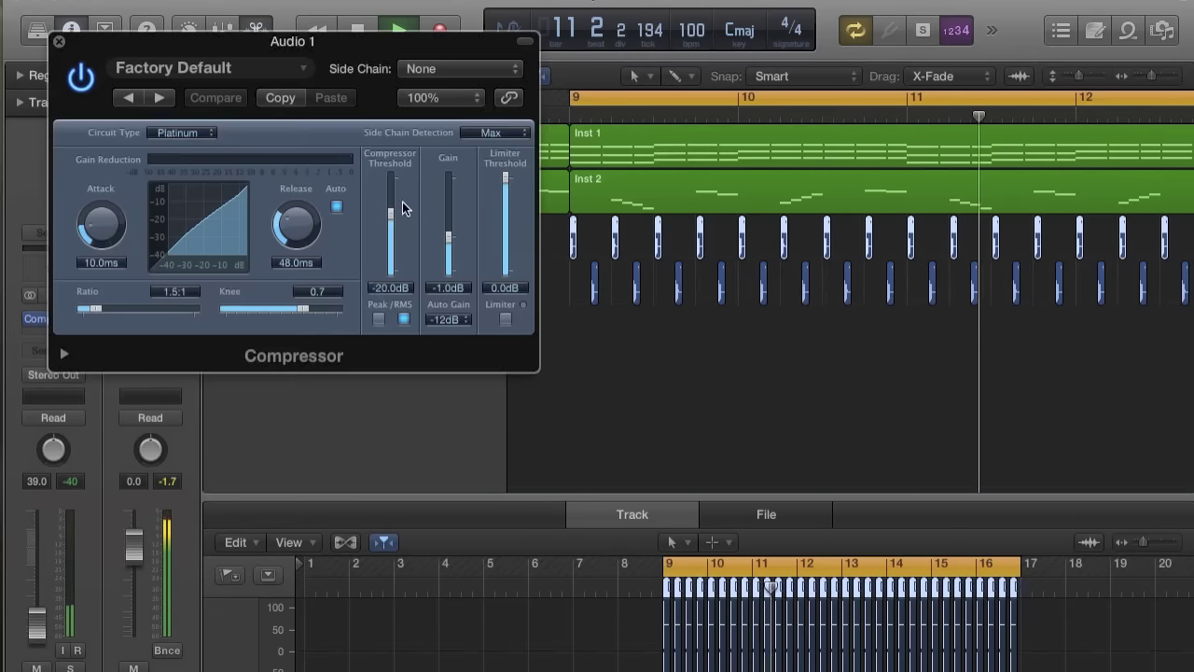
drag(449, 243, 449, 250)
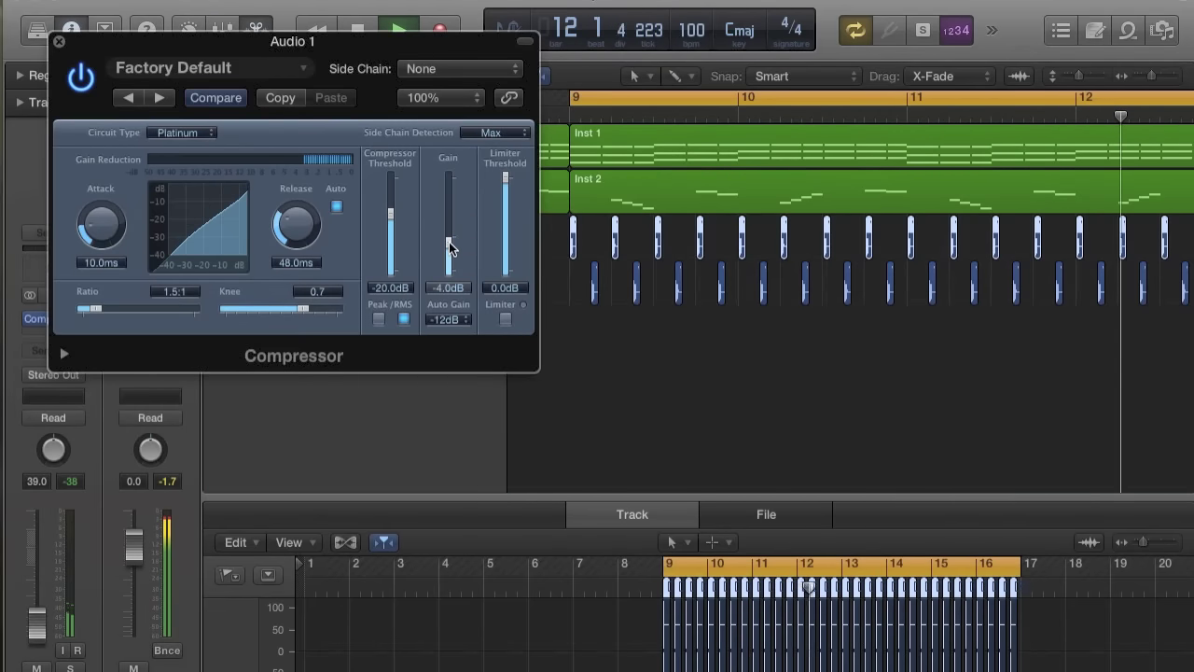
click(59, 42)
- Insert a mono Compressor on Audio 2, lower its gain to about -7 dB, and stop playback
click(353, 268)
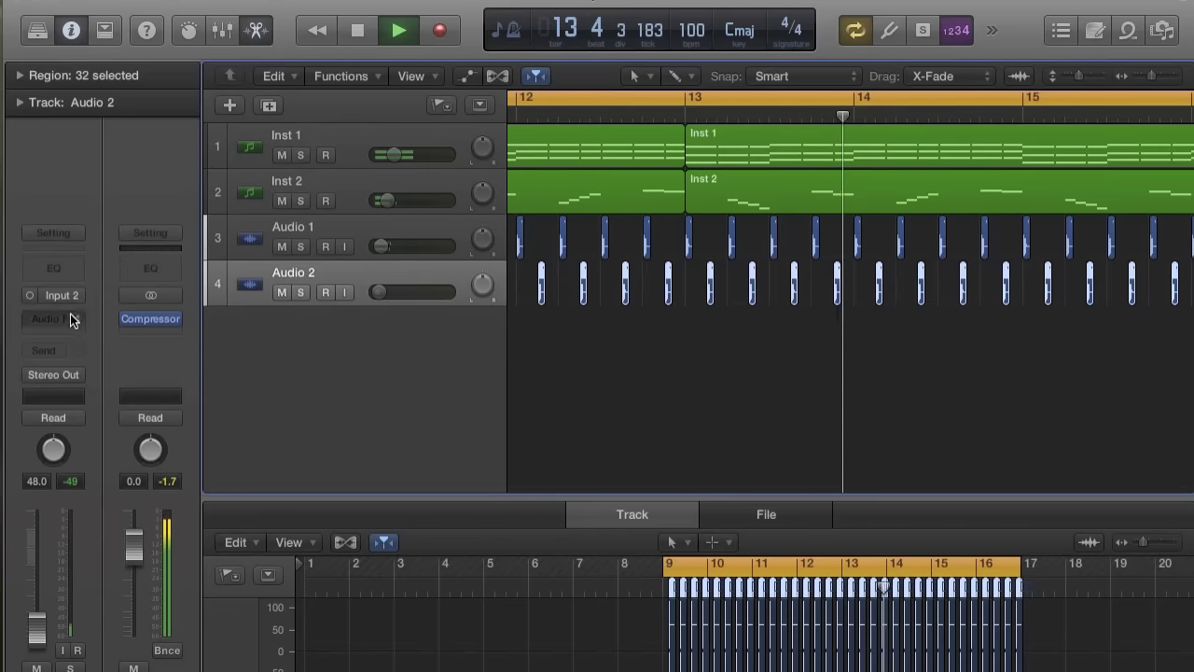
click(73, 319)
mouse_move(160, 394)
mouse_move(312, 408)
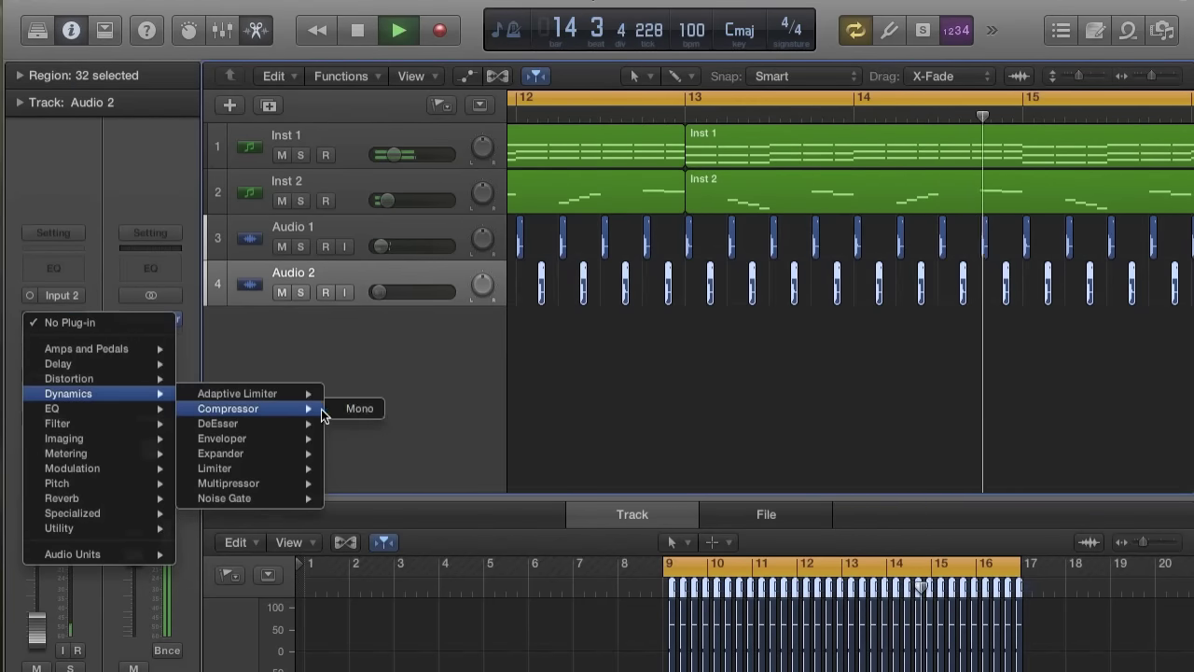
click(376, 411)
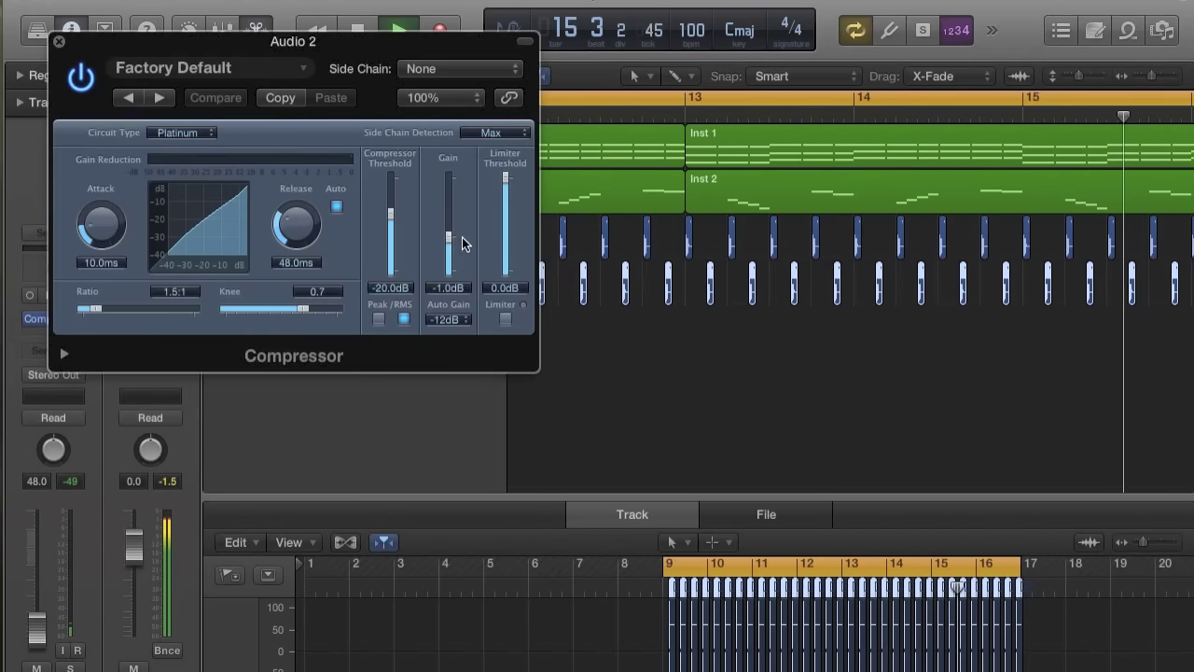
drag(448, 240, 447, 259)
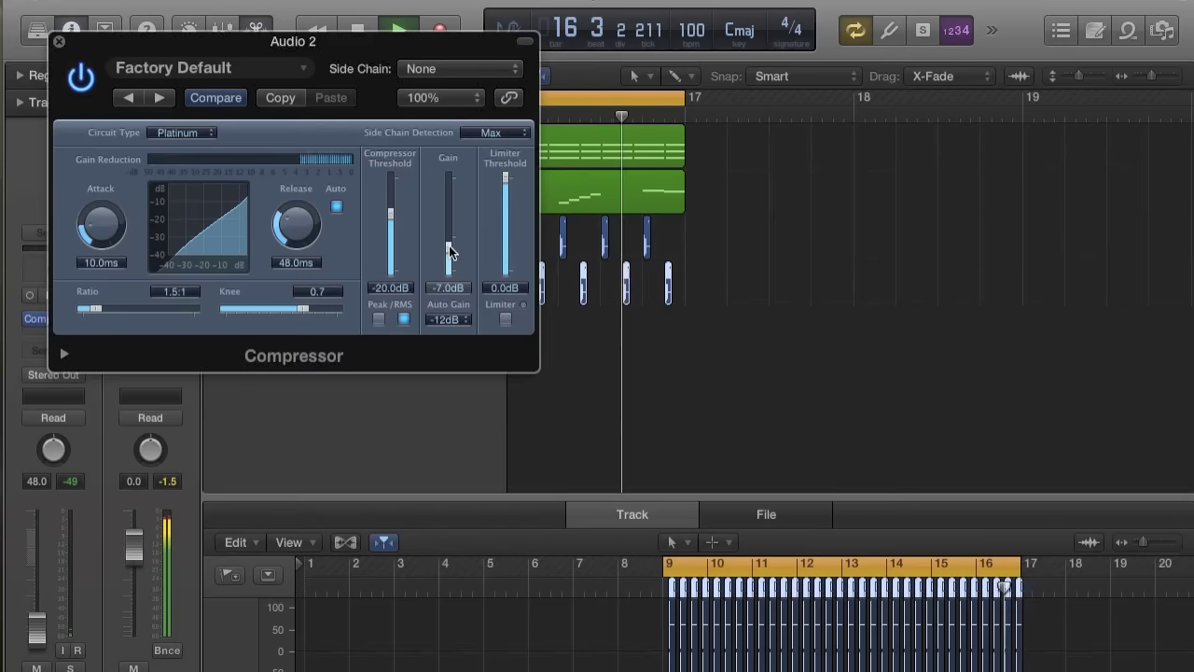
click(60, 42)
key(space)
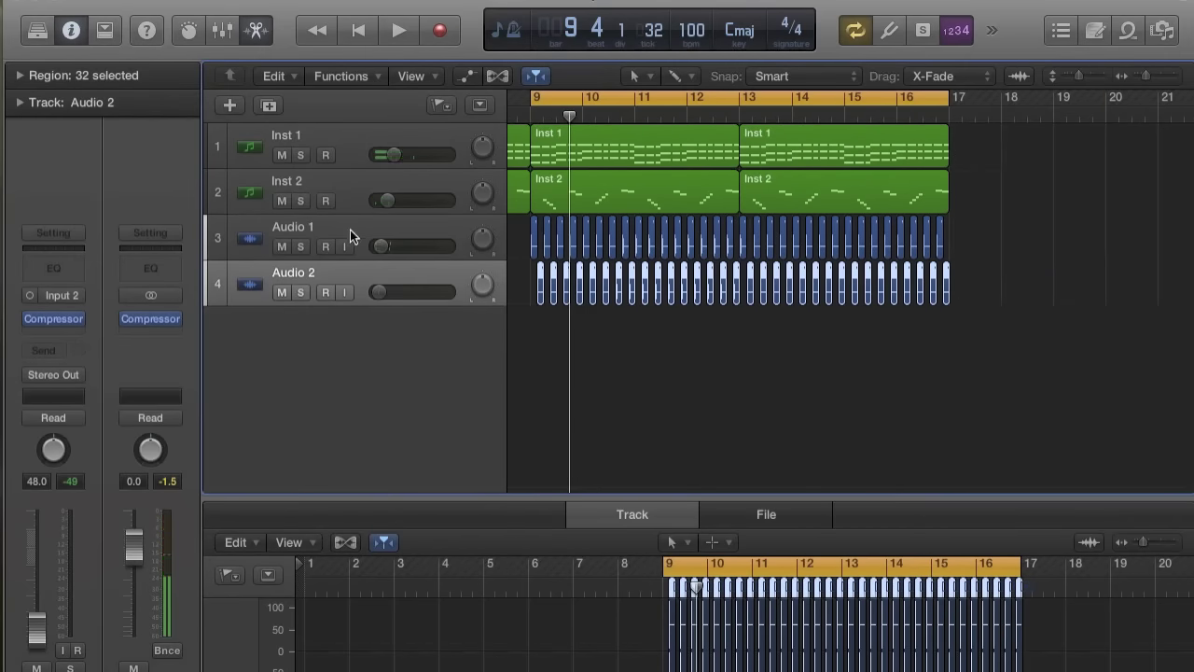
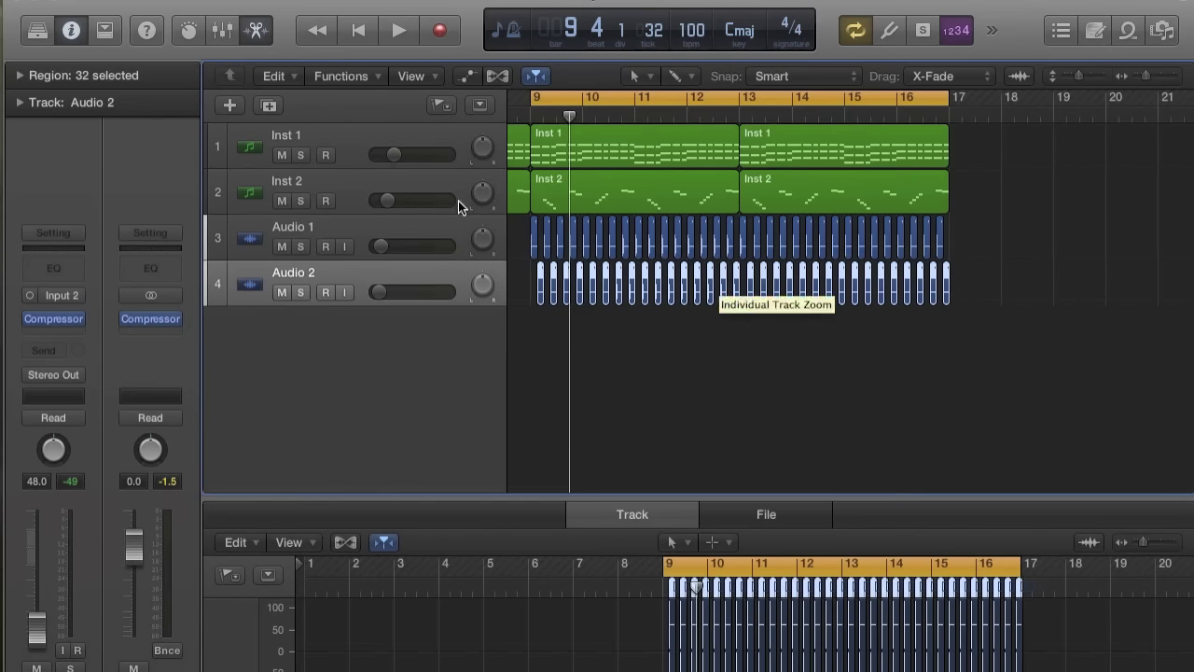
- Examine how the Audio 1 and Audio 2 hi-hat clips alternate from bar 9 onward
key(super+Right)
key(super+Right)
key(super+Right)
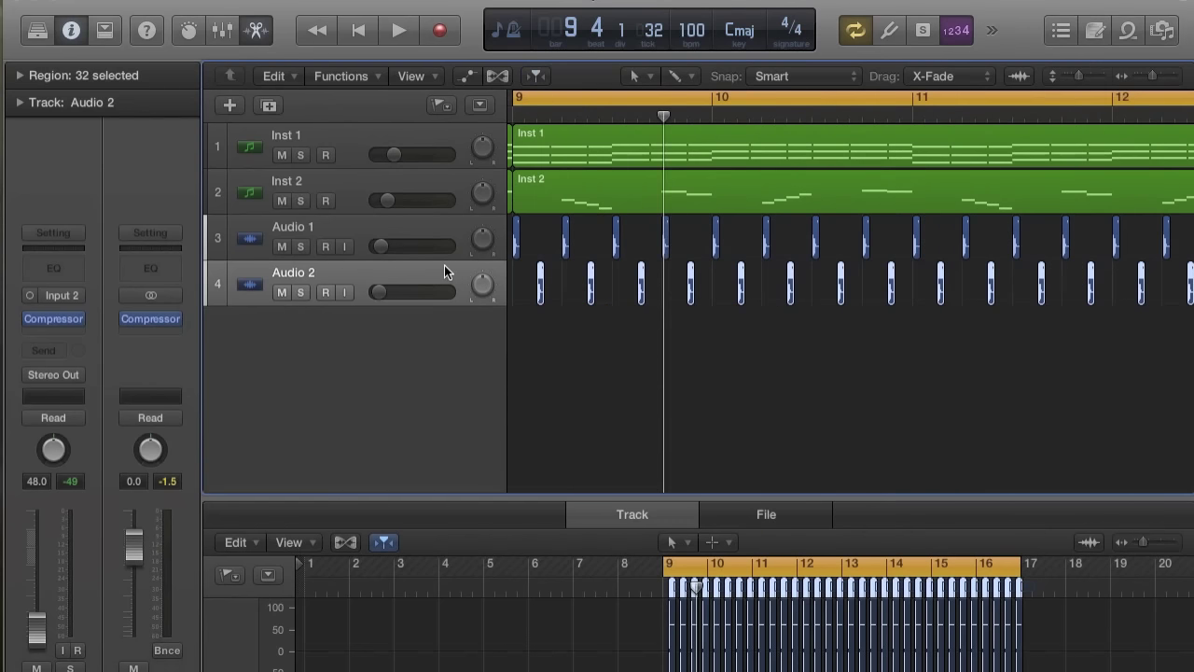
click(554, 282)
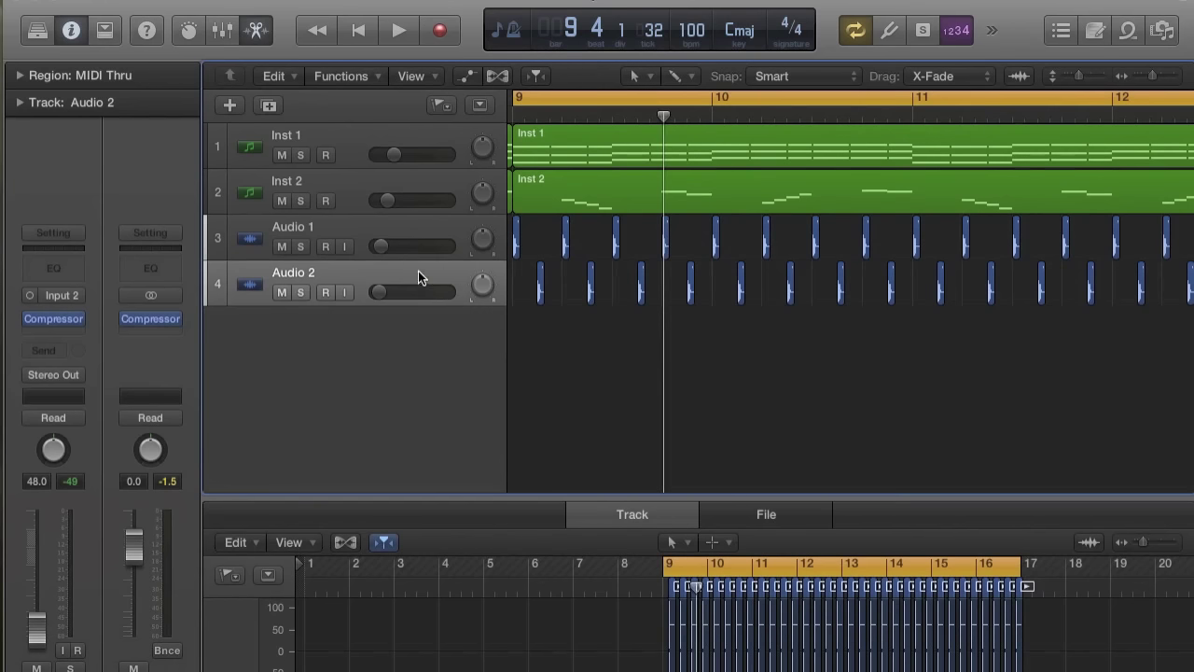
key(super+Left)
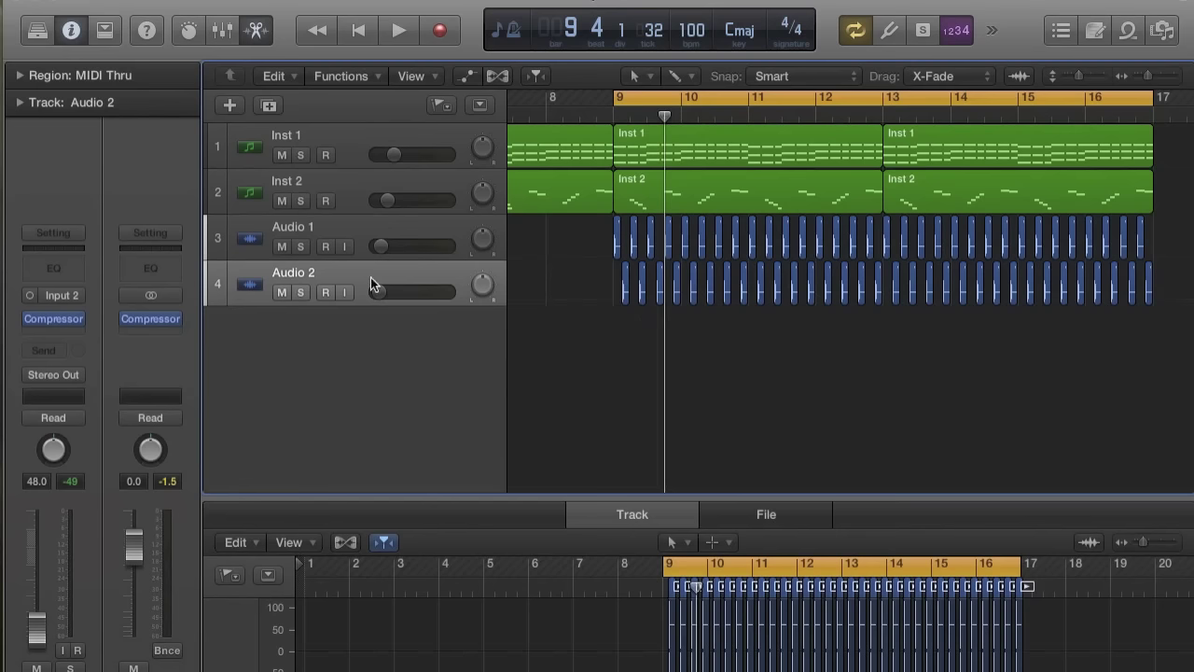
click(444, 268)
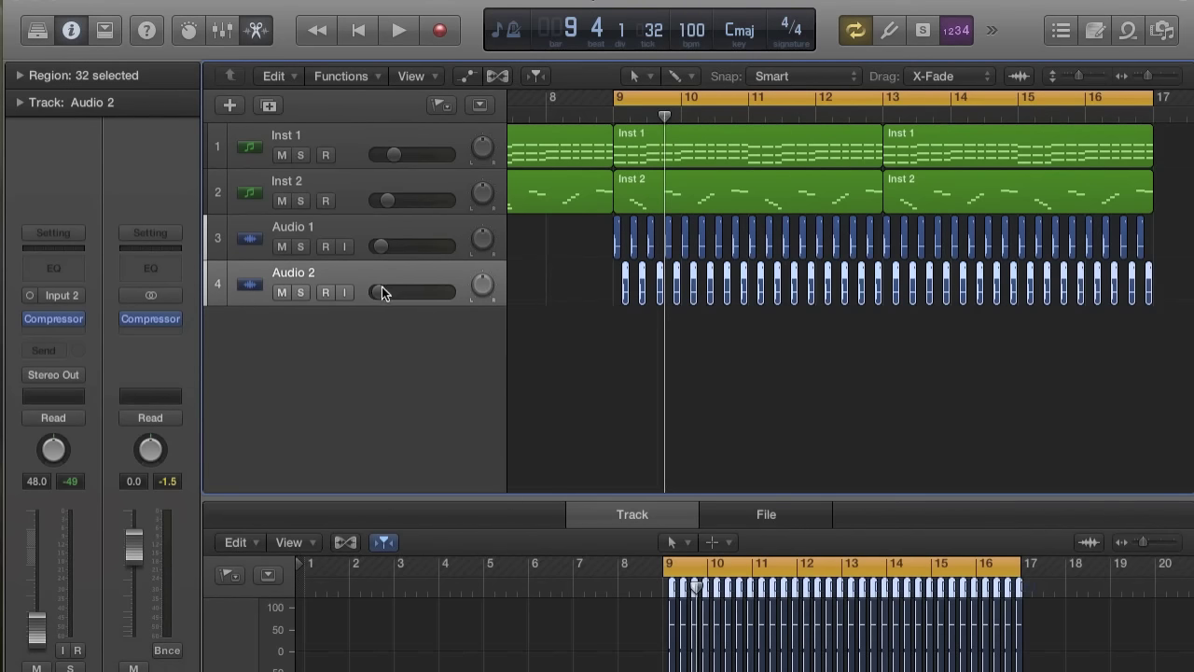
scroll(630, 288, up, 5)
click(416, 224)
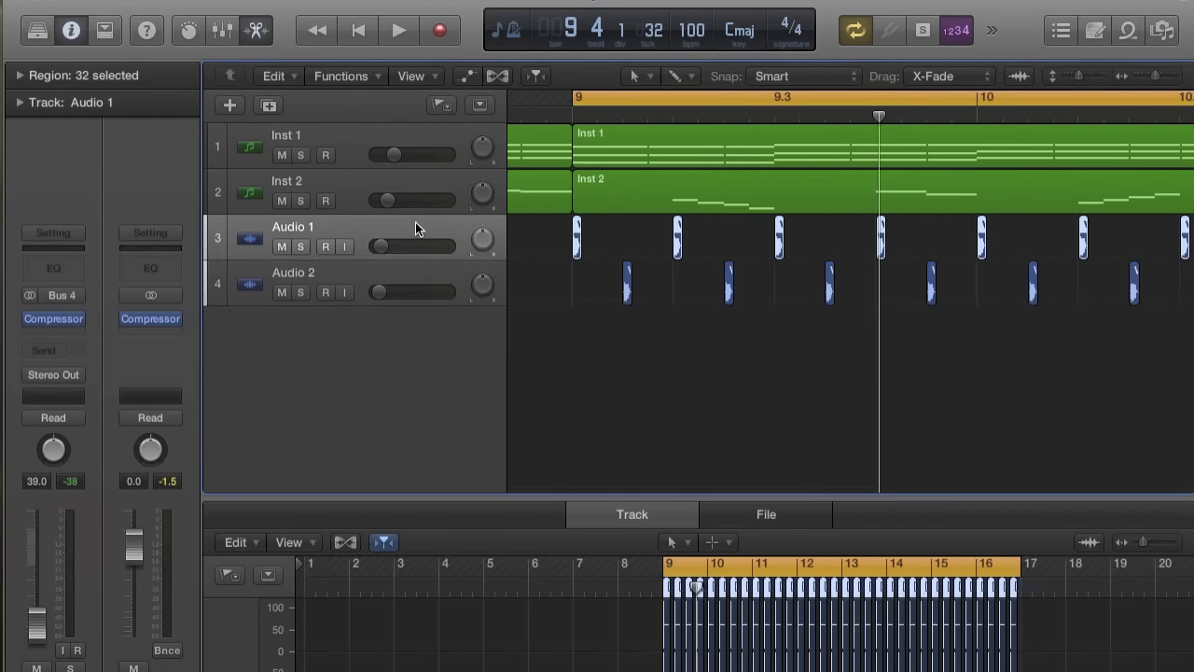
scroll(693, 307, down, 5)
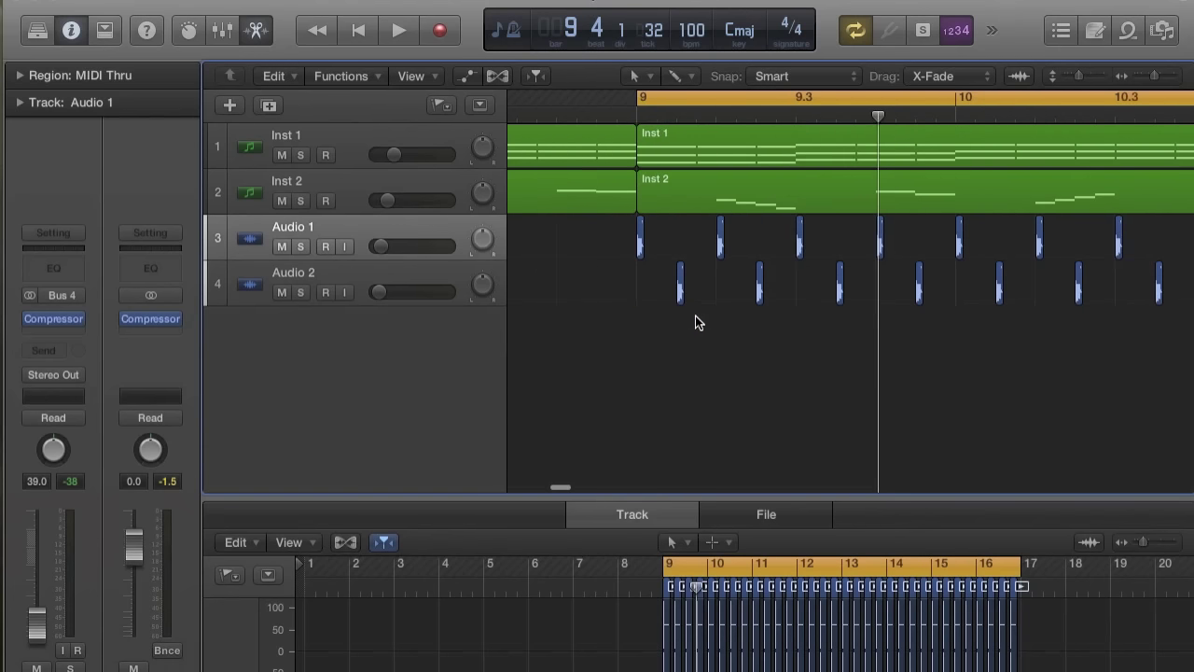
scroll(695, 319, right, 3)
scroll(695, 319, down, 2)
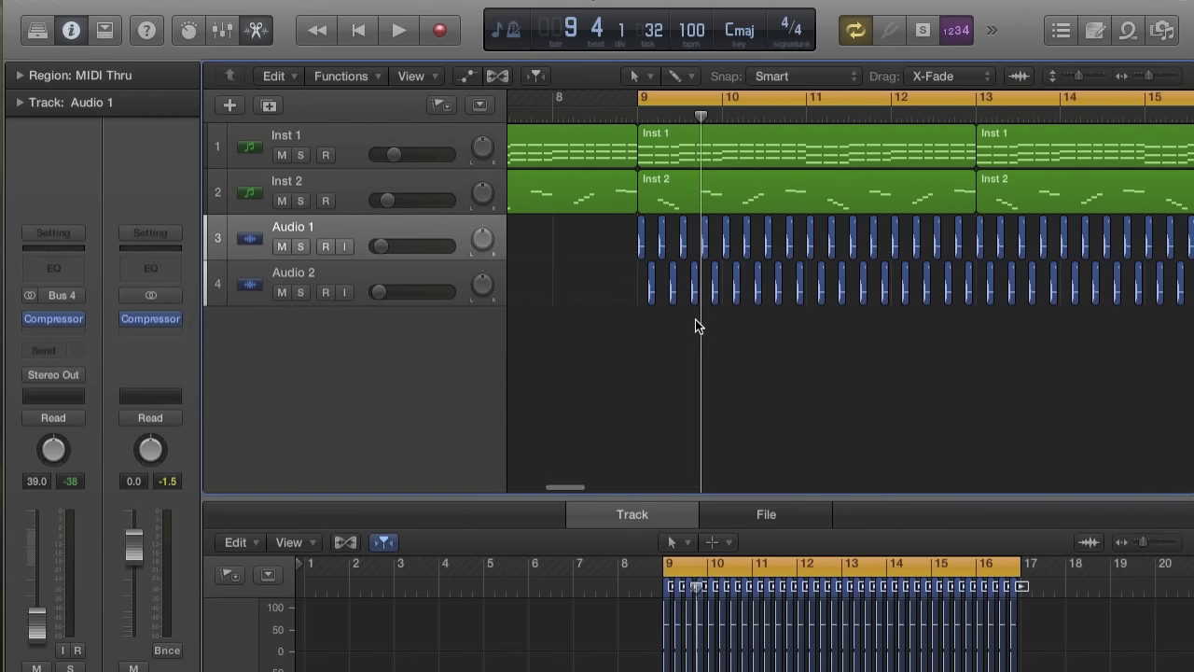
- Play the cycled section from bar 9 to hear the compressed hi-hats together with both instruments
key(space)
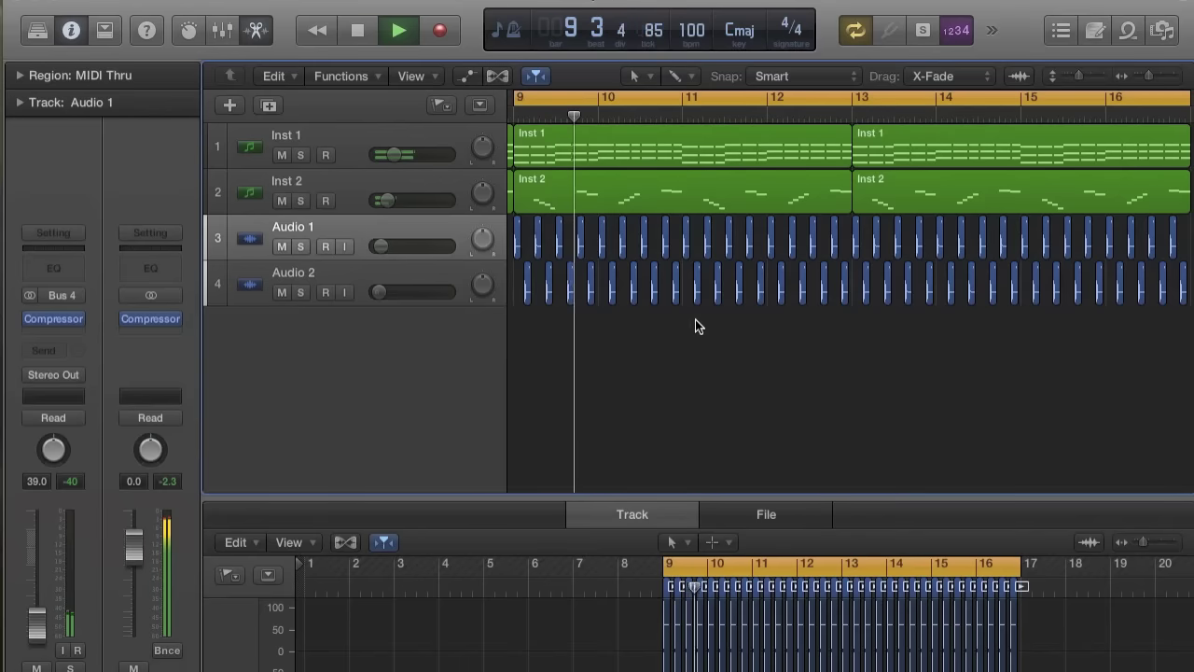
key(super+Left)
key(super+Left)
key(super+Left)
key(super+Left)
key(super+Left)
key(super+Right)
key(super+Right)
key(super+Right)
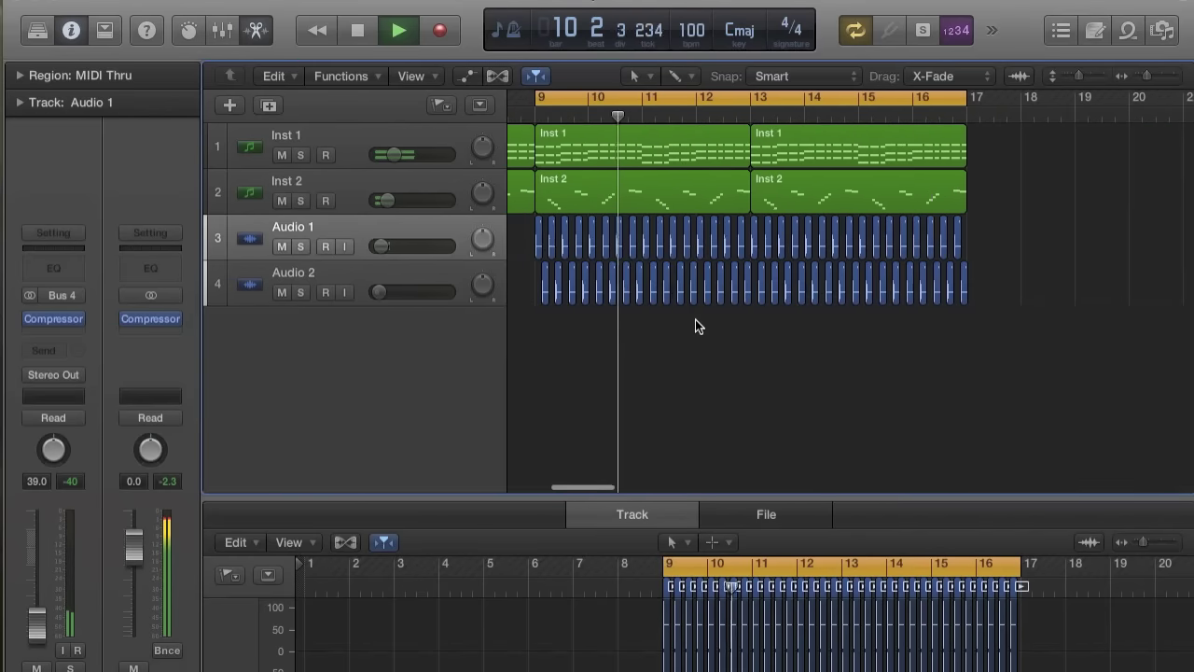
double_click(384, 368)
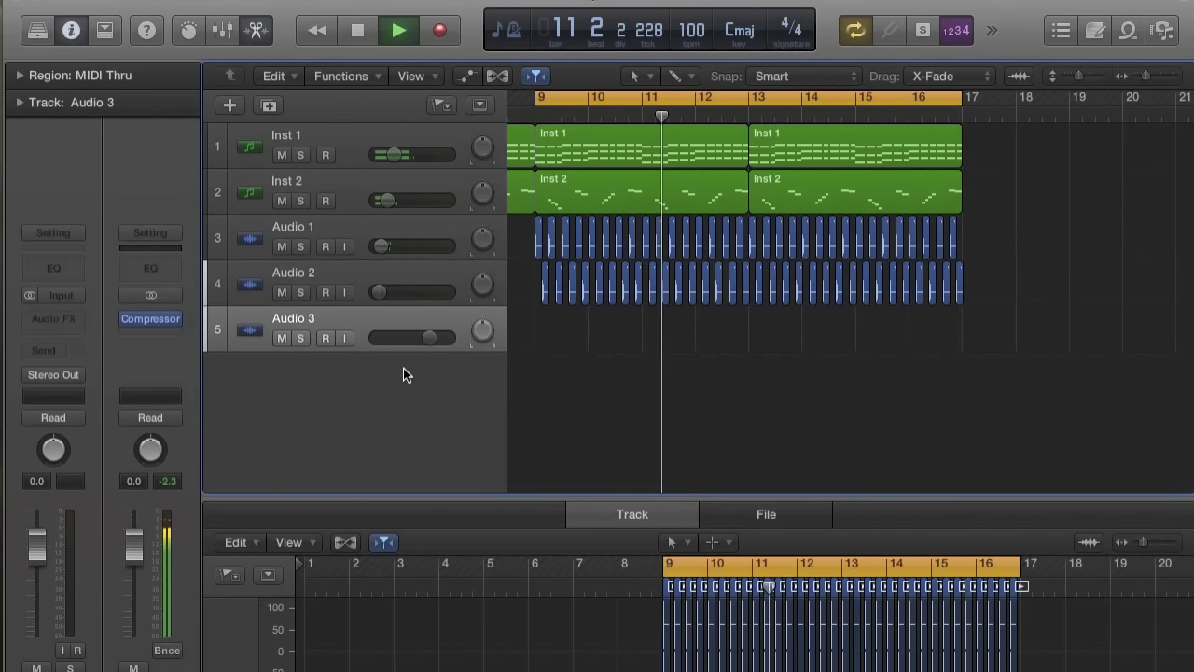
key(space)
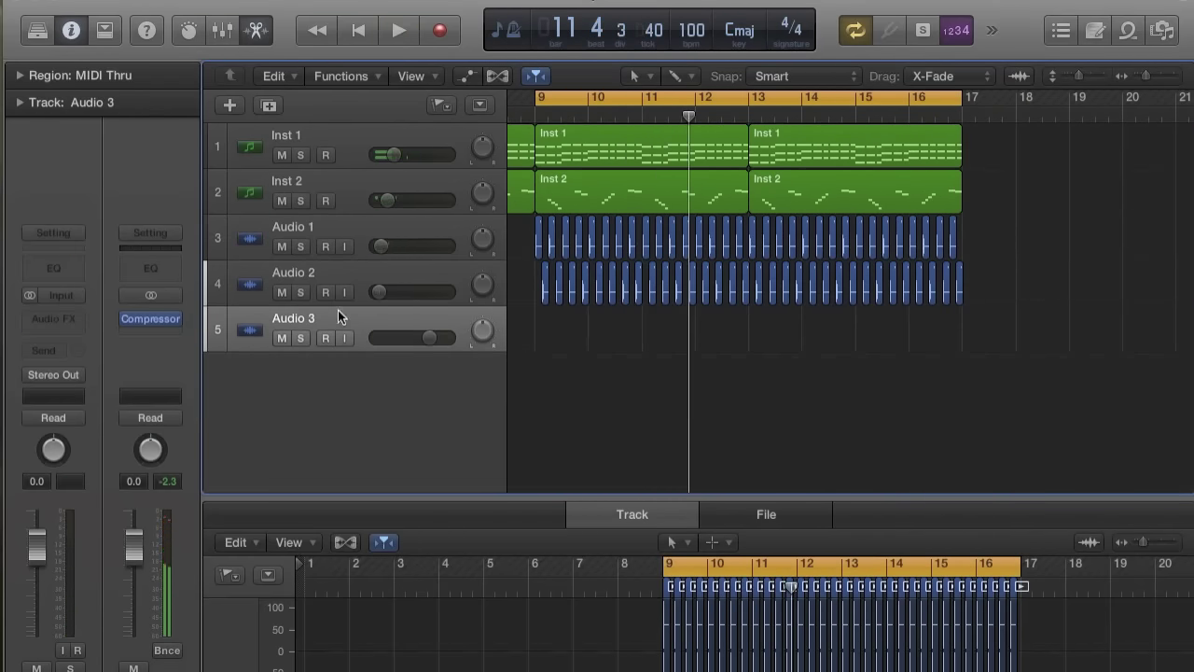
key(super+BackSpace)
- Add a new software instrument track, Inst 3, below Audio 2
click(336, 185)
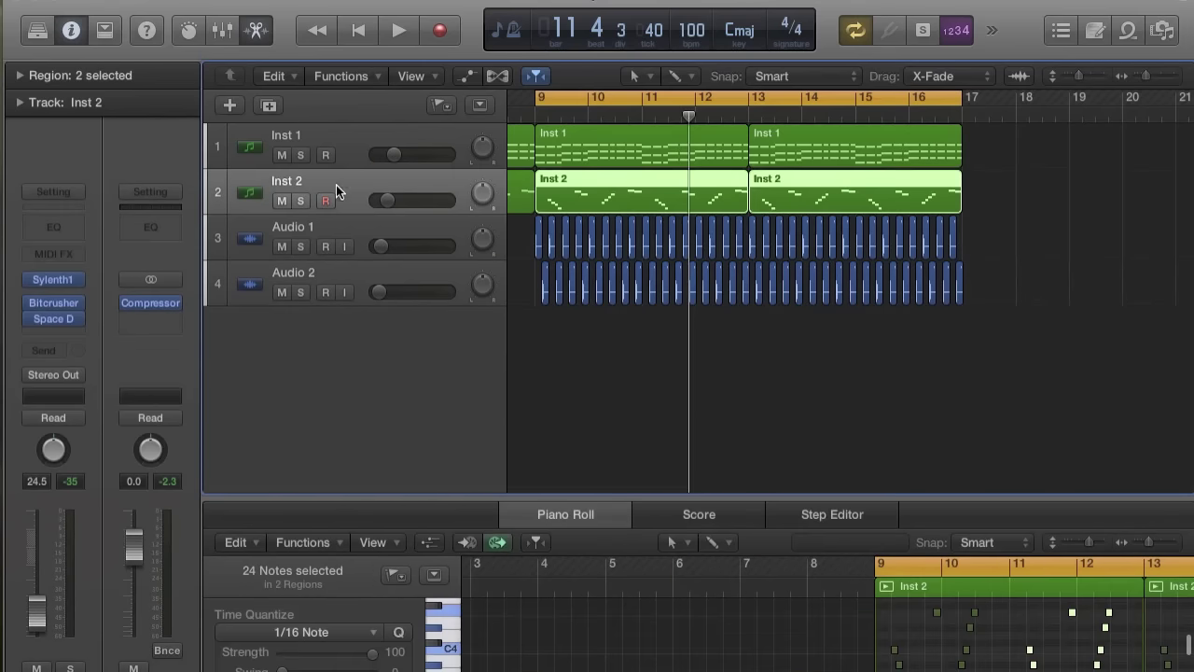
double_click(342, 370)
click(152, 1)
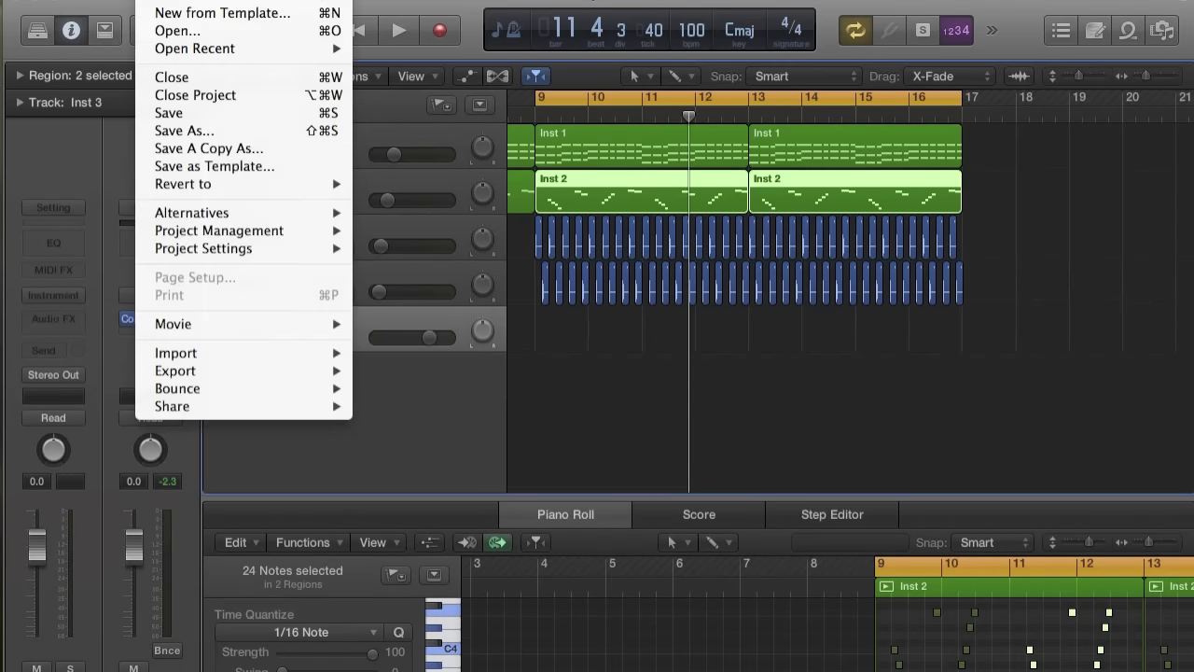
mouse_move(234, 353)
click(362, 371)
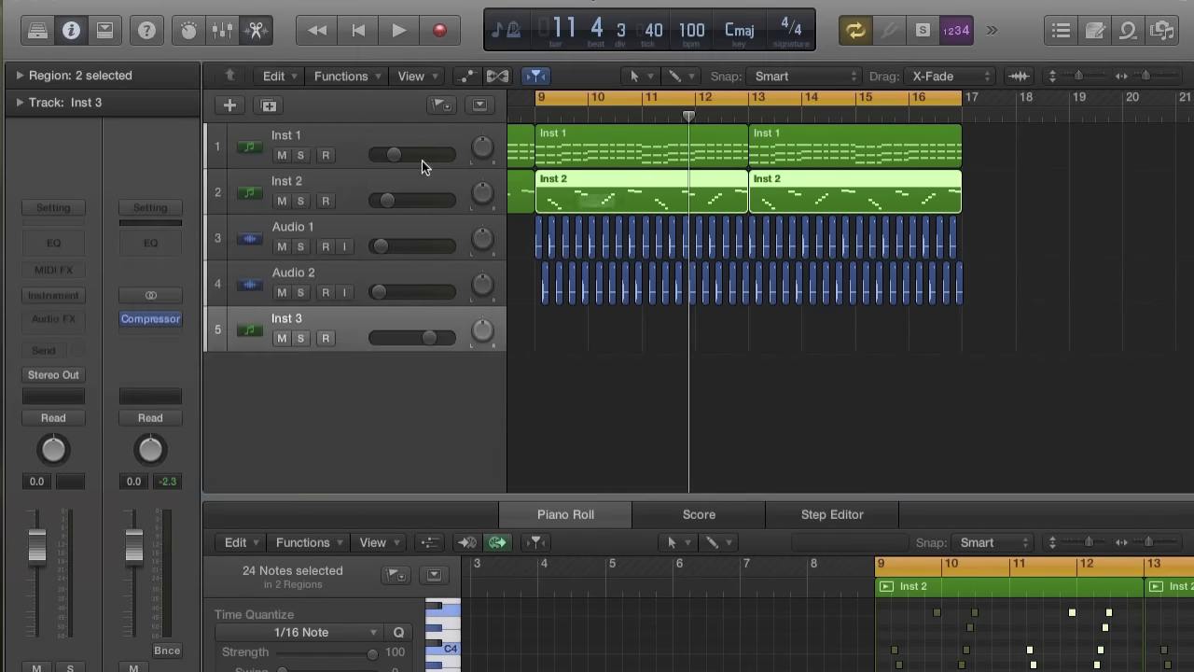
click(725, 244)
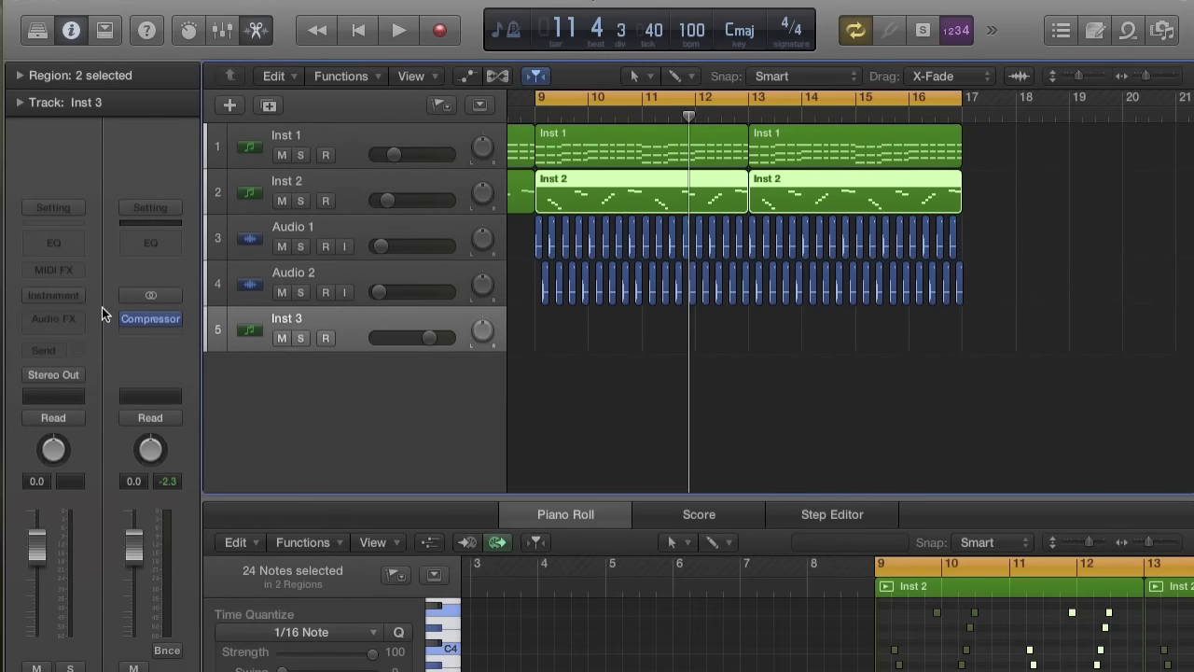
- Load LennarDigital's Sylenth1 as the instrument on Inst 3 and initialize its preset
click(75, 294)
mouse_move(131, 621)
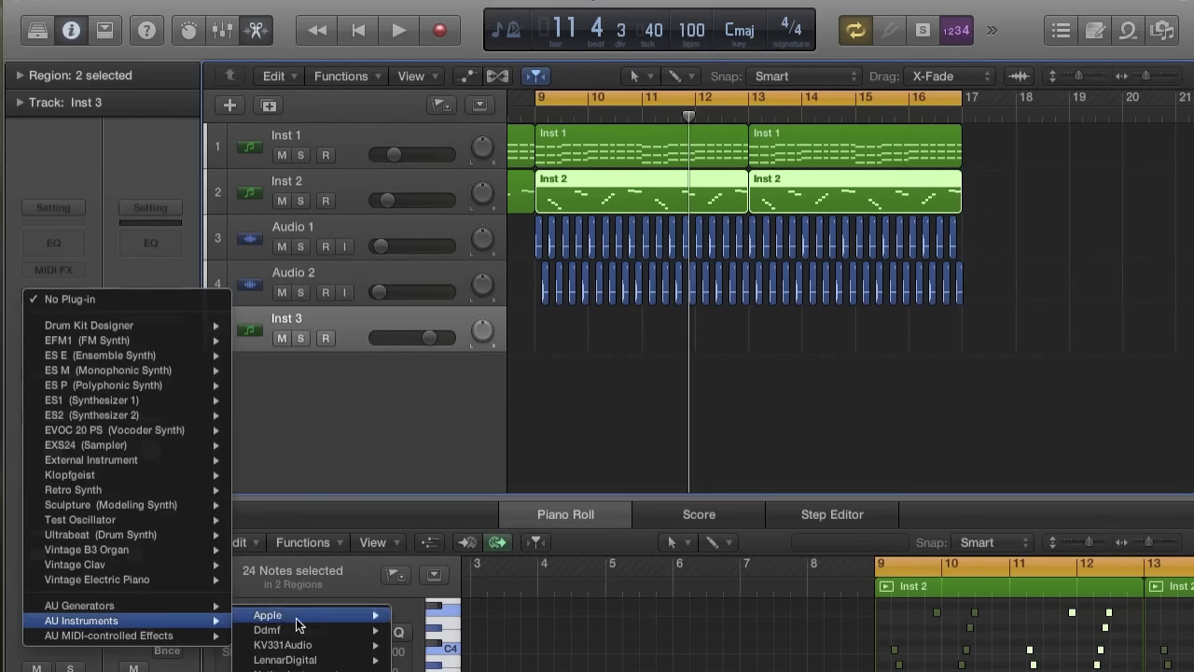
mouse_move(317, 661)
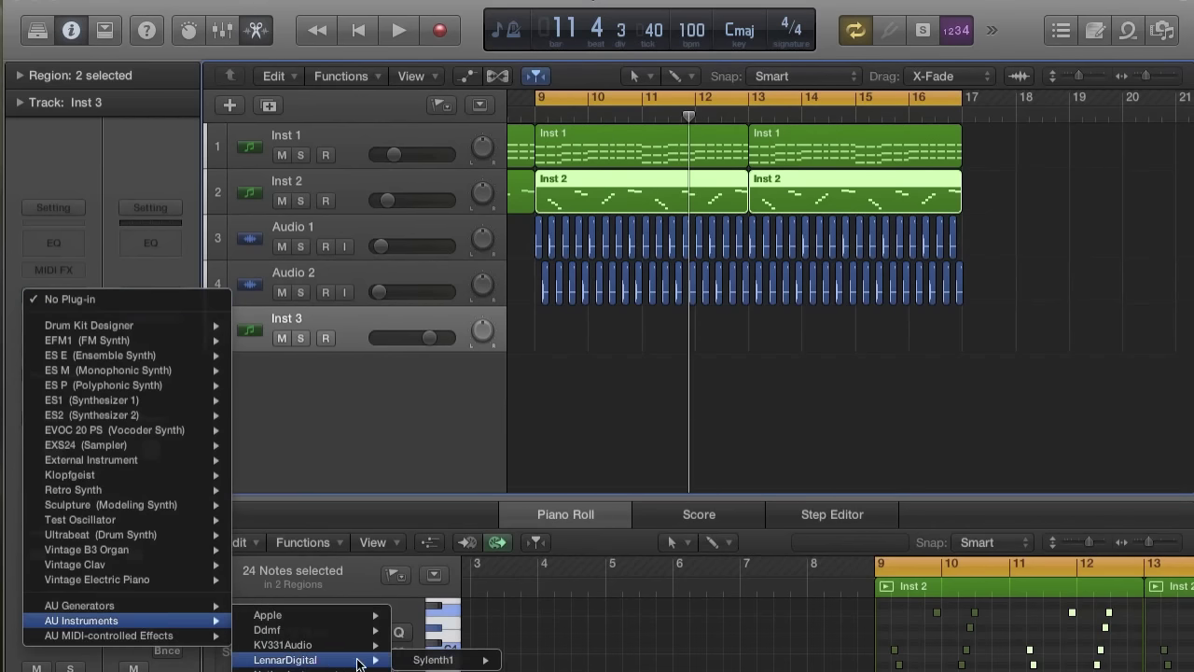
mouse_move(446, 660)
click(525, 660)
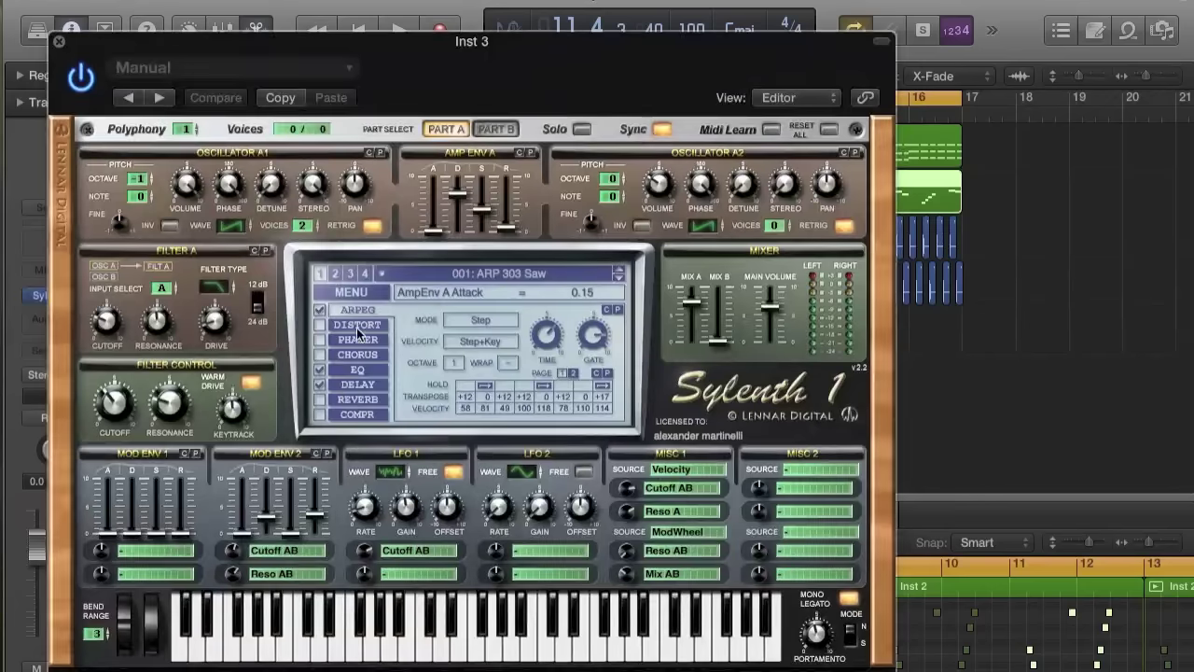
click(340, 293)
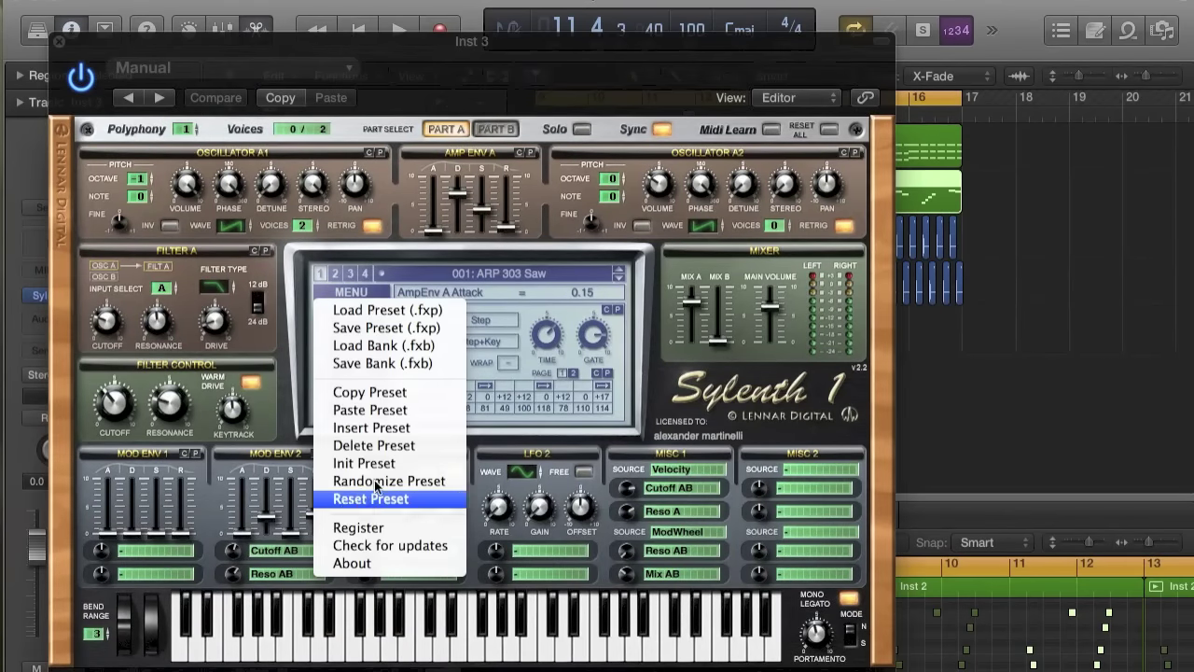
click(381, 463)
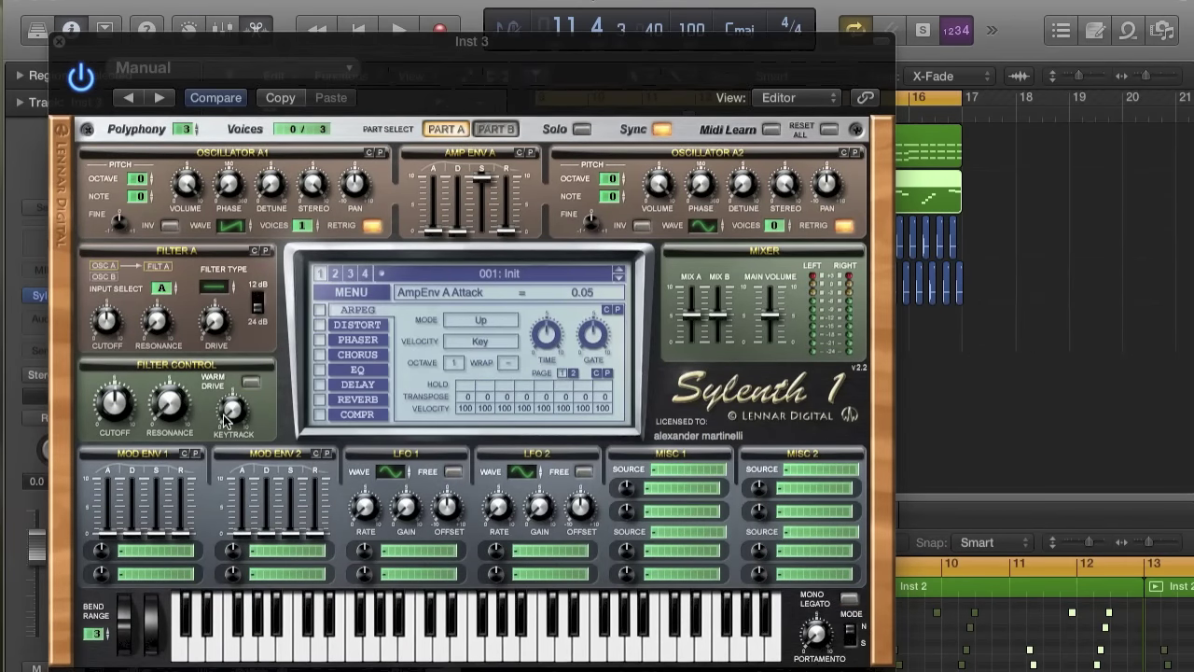
- Turn off Oscillator A1's retrigger, set it to 8 voices, raise its detune slightly, and set the polyphony to 16
click(364, 223)
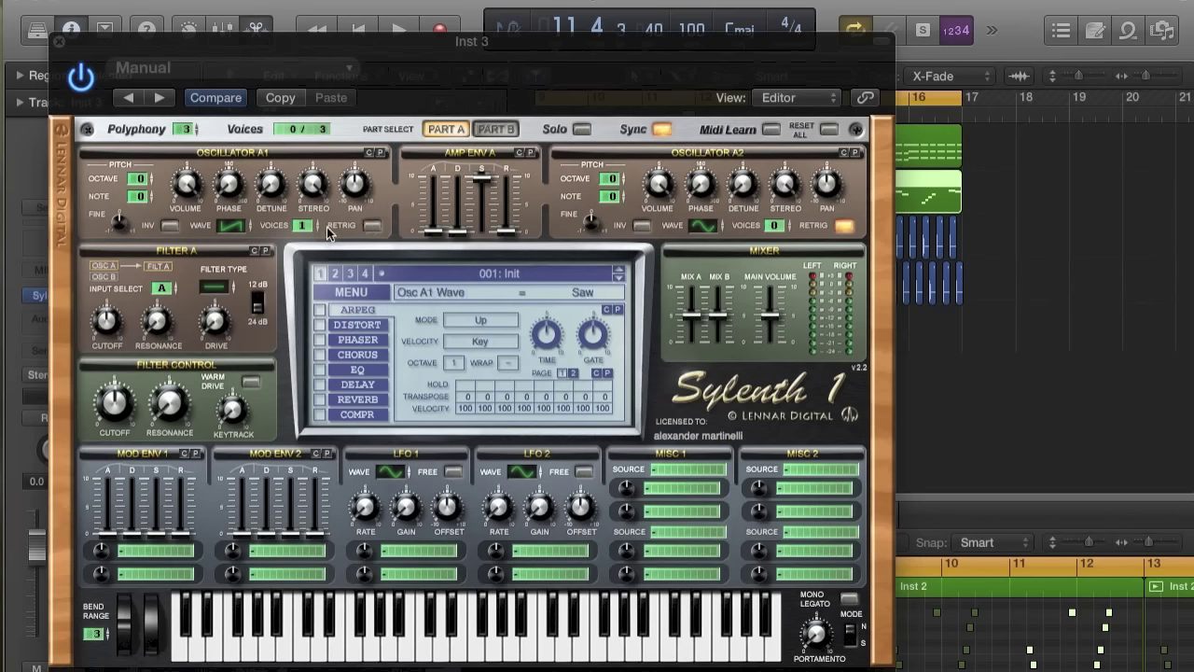
drag(326, 227, 323, 107)
drag(277, 187, 272, 111)
drag(185, 128, 199, 97)
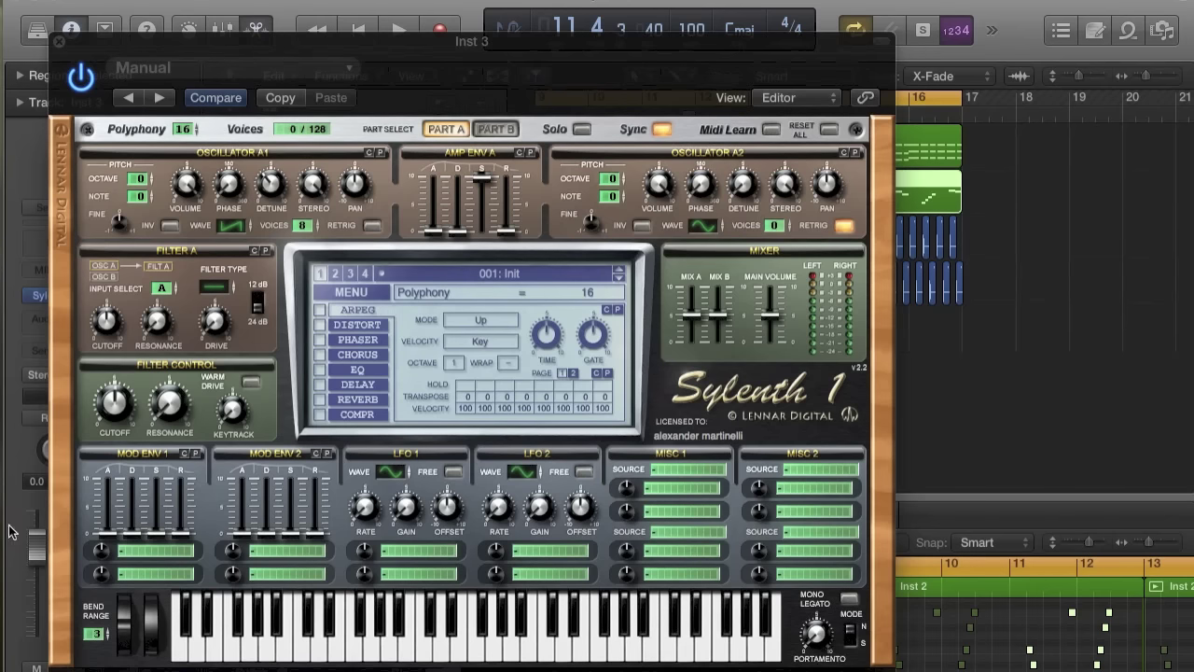
- Lower the Inst 3 channel fader to about -16.6 dB and set Amp Envelope A's decay to 10.00
drag(36, 546, 37, 632)
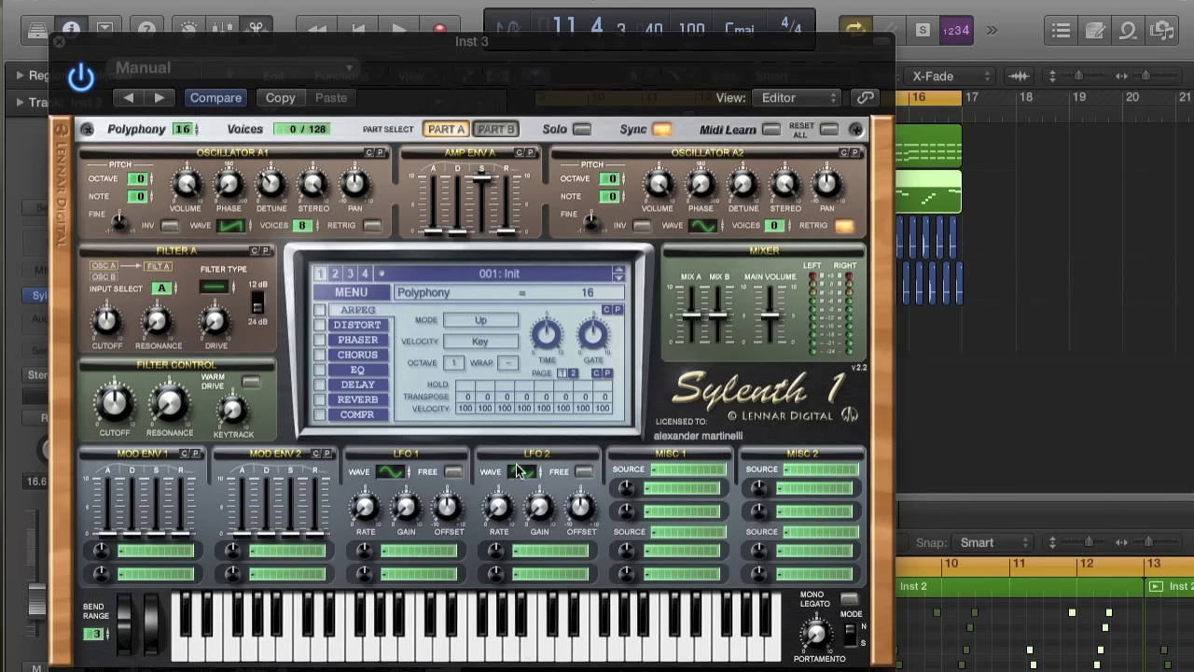
drag(445, 229, 451, 124)
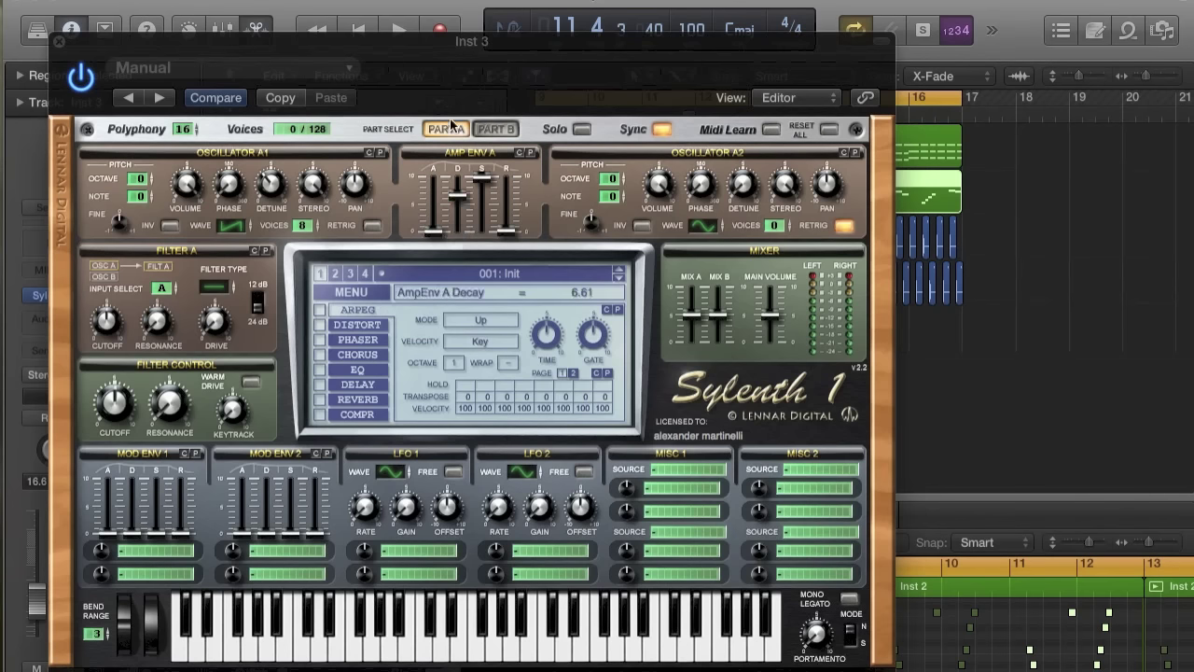
drag(456, 205, 469, 107)
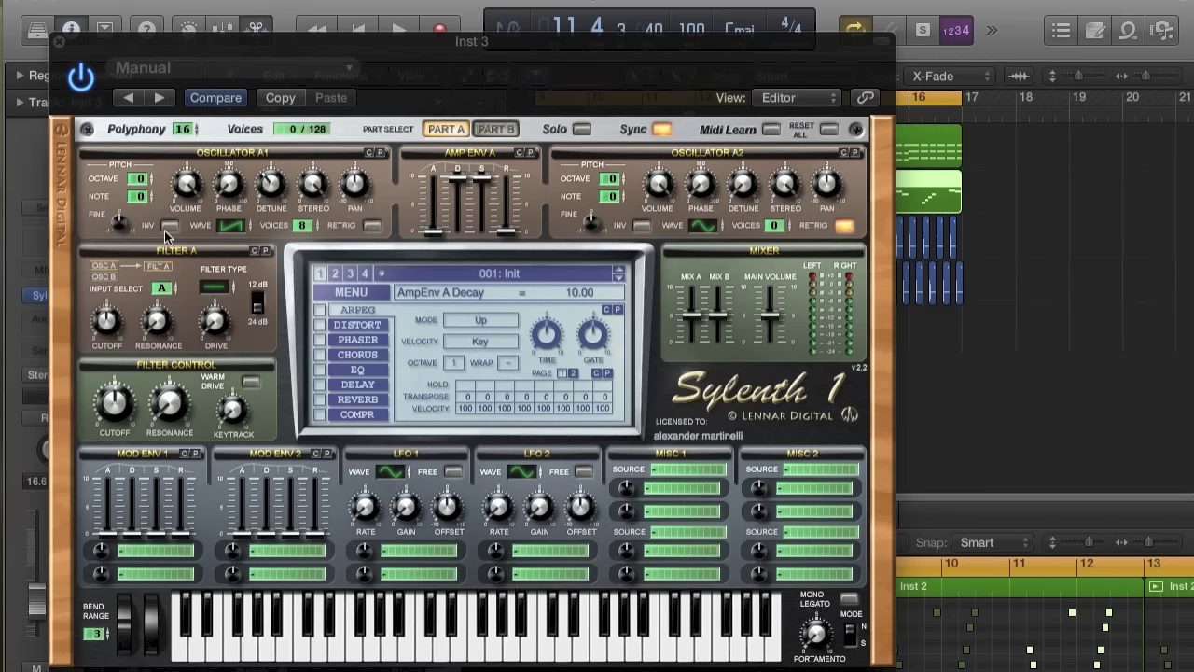
- Route Mod Envelope 1 to Pitch A, adjust its modulation amount, set its decay to 1.84, and audition notes
click(231, 228)
click(114, 551)
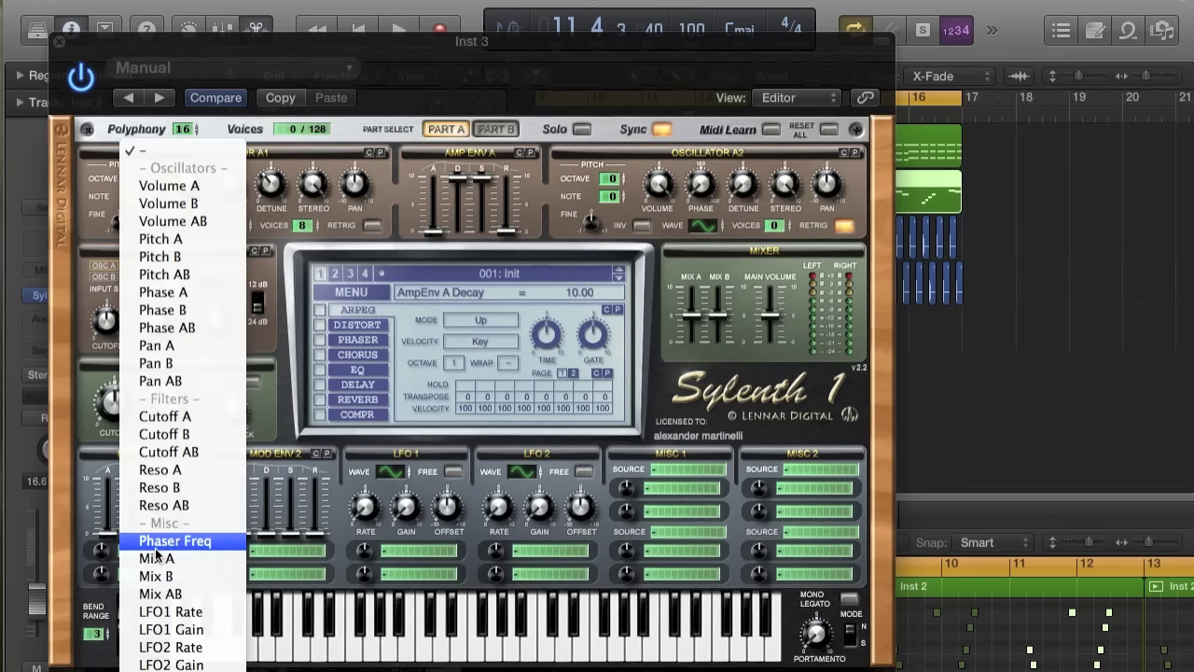
click(193, 240)
drag(100, 557, 147, 510)
click(335, 637)
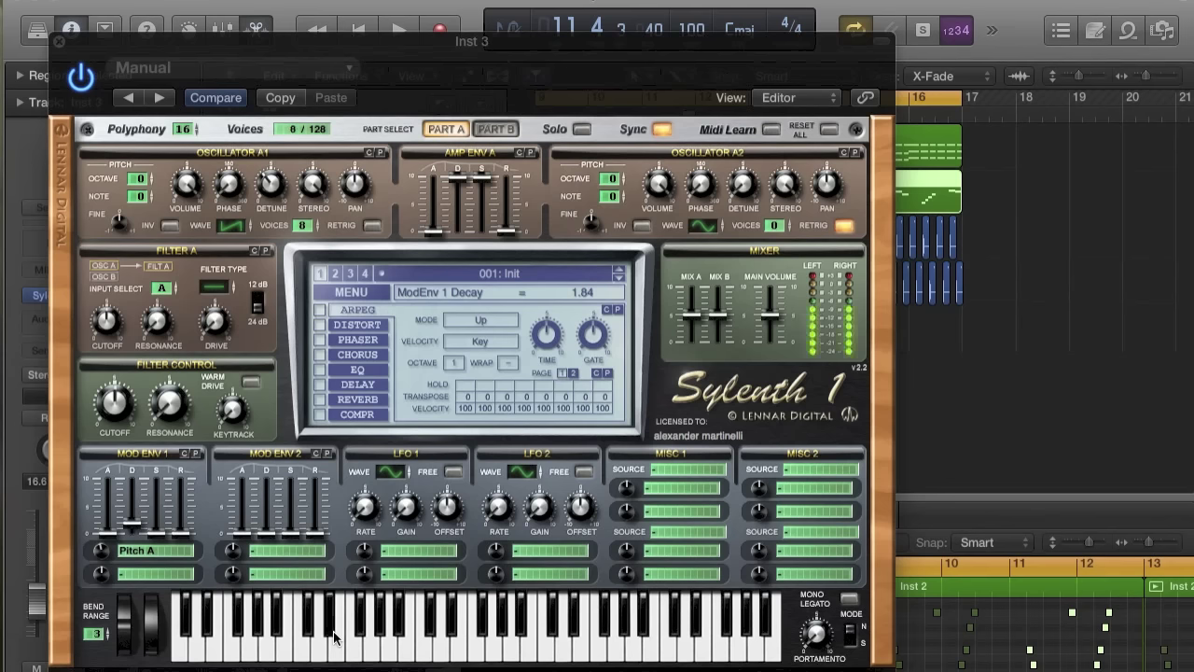
click(436, 651)
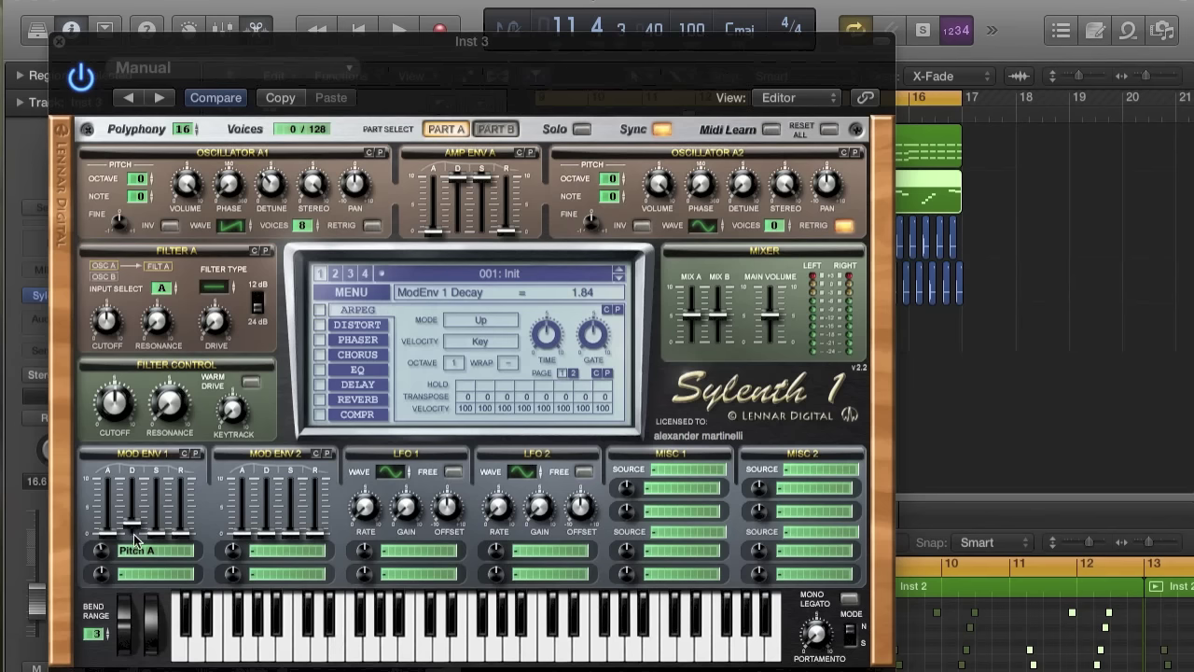
- Try a Mod Envelope 1 decay of 3.56 and audition the pitch sweep
drag(134, 527, 137, 515)
click(431, 650)
drag(137, 529, 137, 520)
click(371, 663)
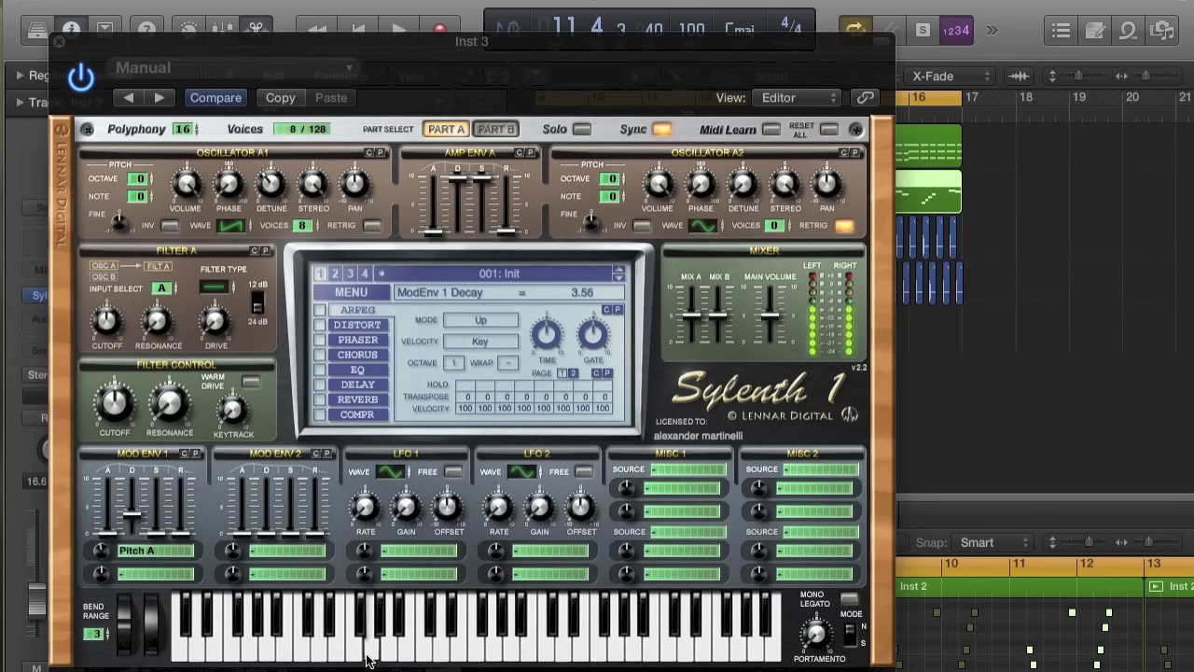
- Switch Filter A to the low-pass type and audition a Mod Envelope 1 decay of 5.46
drag(209, 302, 227, 278)
drag(135, 524, 140, 490)
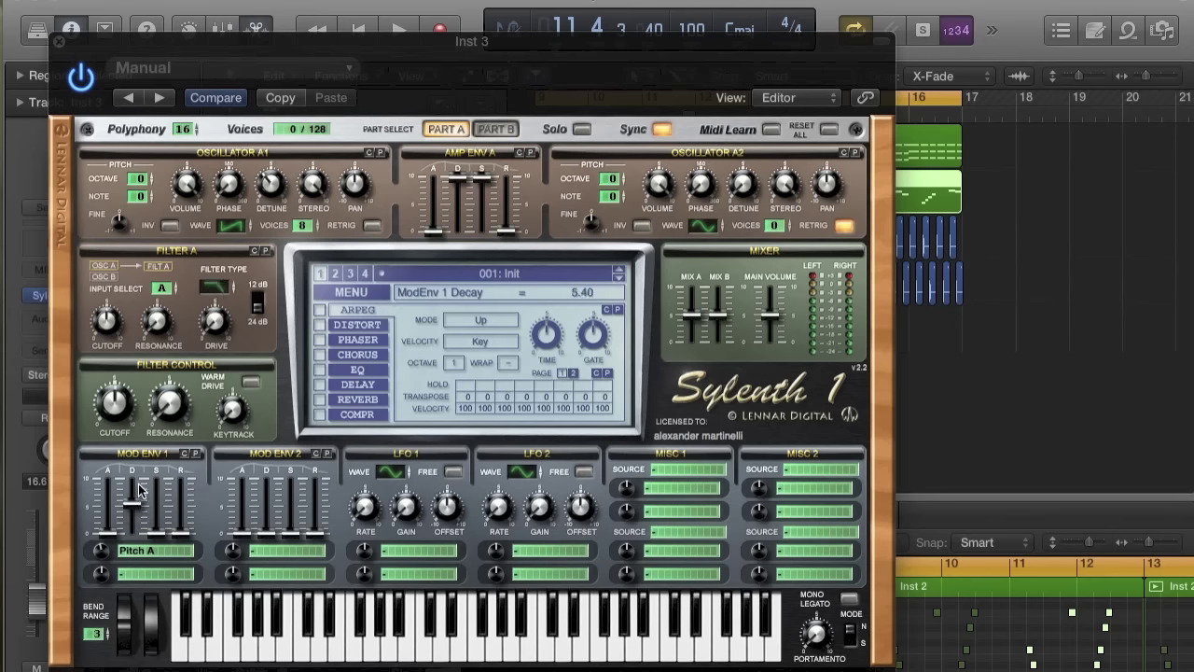
click(424, 658)
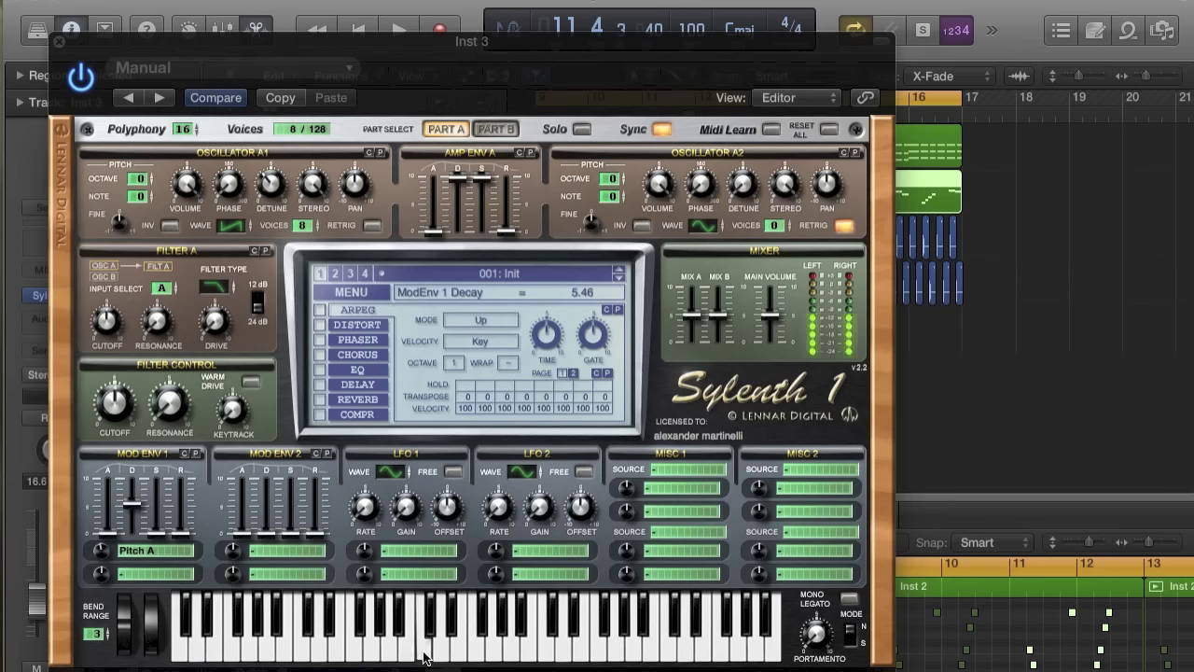
- Audition Mod Envelope 1's decay at 10.00, and settle it at 3.62
drag(132, 504, 133, 478)
click(543, 650)
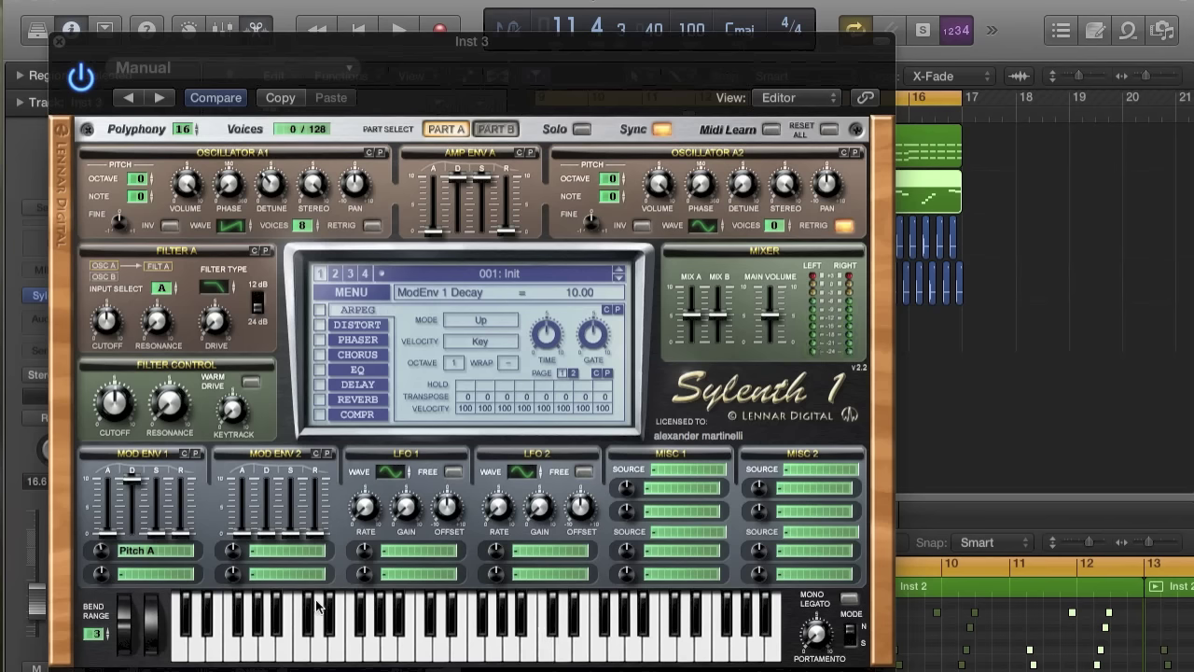
drag(130, 477, 140, 571)
click(479, 644)
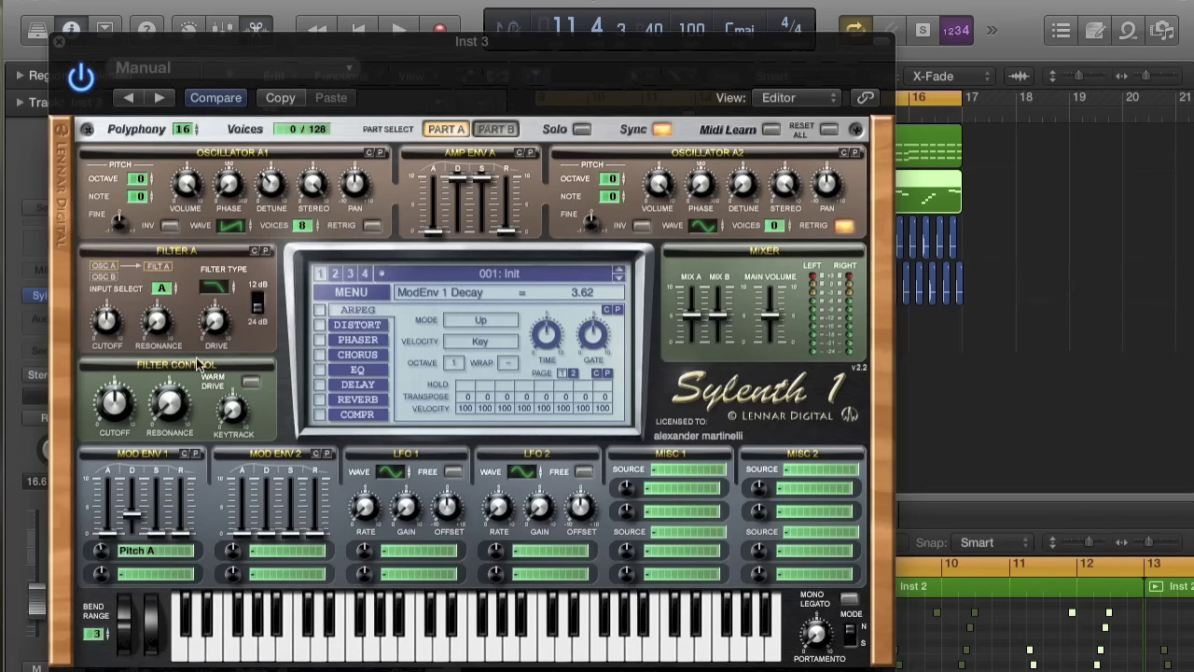
- Turn on the reverb with adjusted size and 43.33 % dry/wet, and set Amp Envelope A's release to 1.71
click(320, 399)
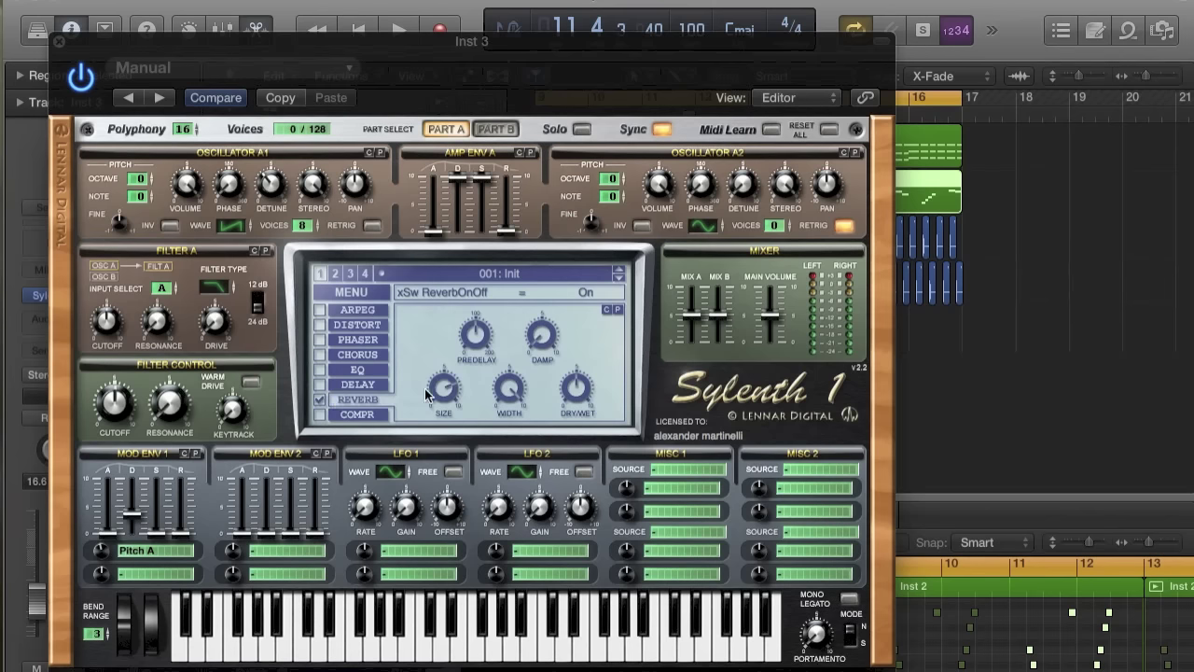
drag(499, 232, 498, 285)
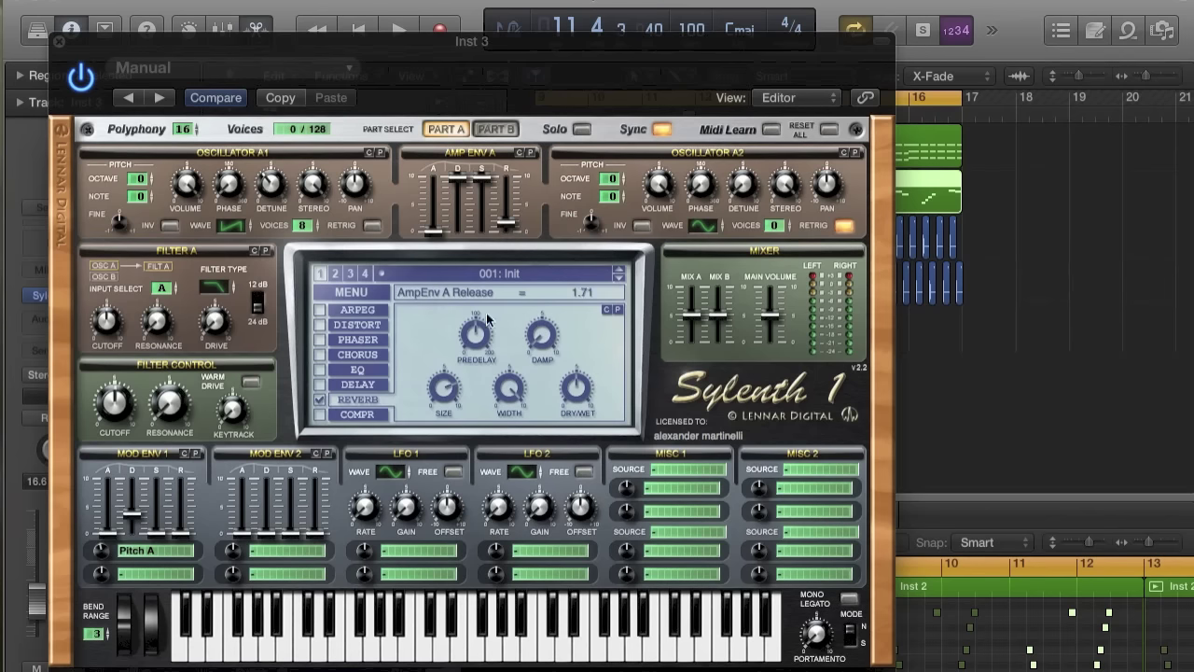
drag(466, 383, 442, 412)
click(569, 389)
drag(567, 399, 567, 401)
click(423, 645)
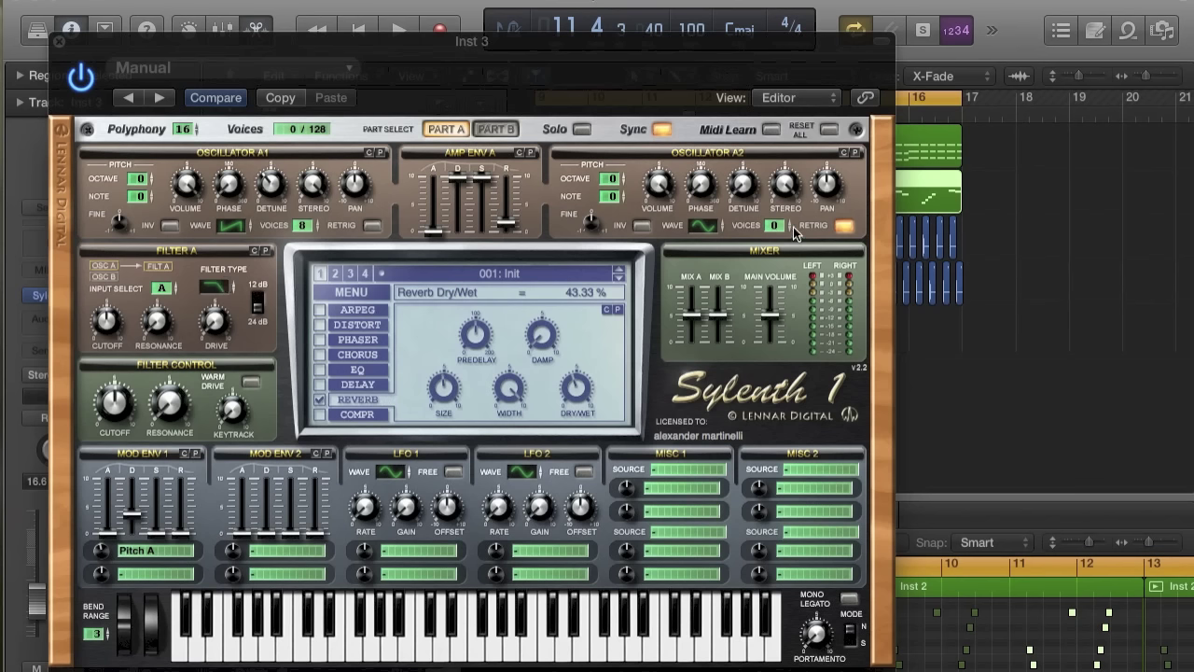
- Turn off Oscillator A2's retrigger, change its waveform, set 8 voices and 4.19 detune, and audition the layered sound
click(841, 225)
drag(712, 224, 726, 185)
drag(787, 229, 794, 73)
drag(743, 184, 752, 111)
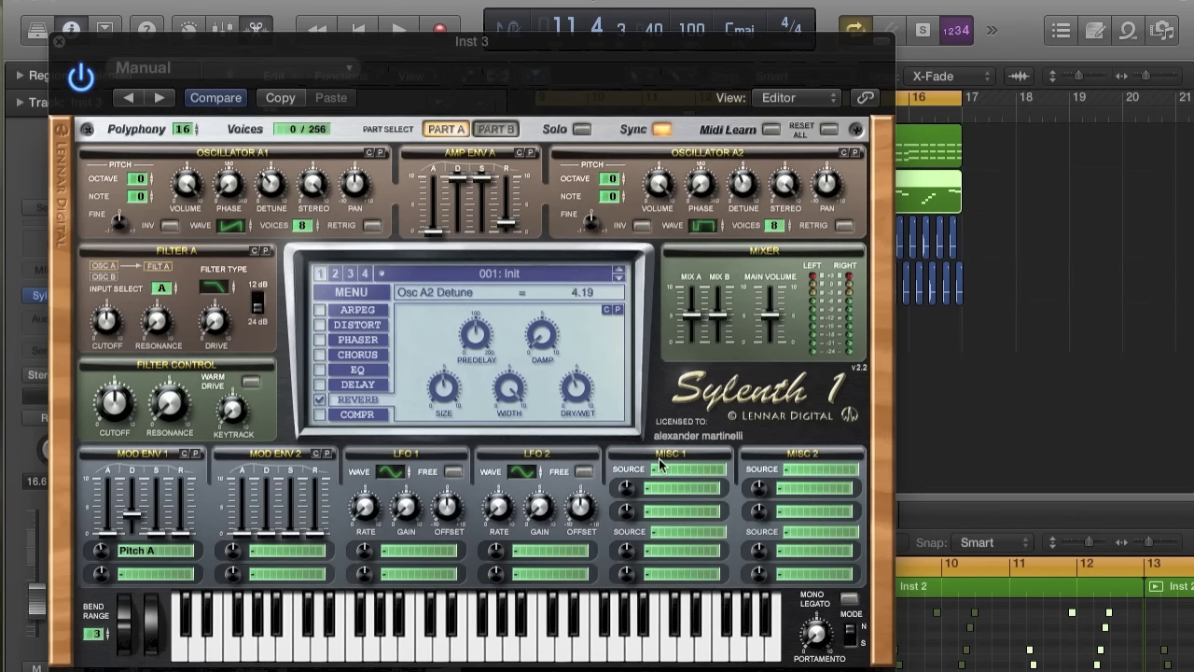
click(591, 648)
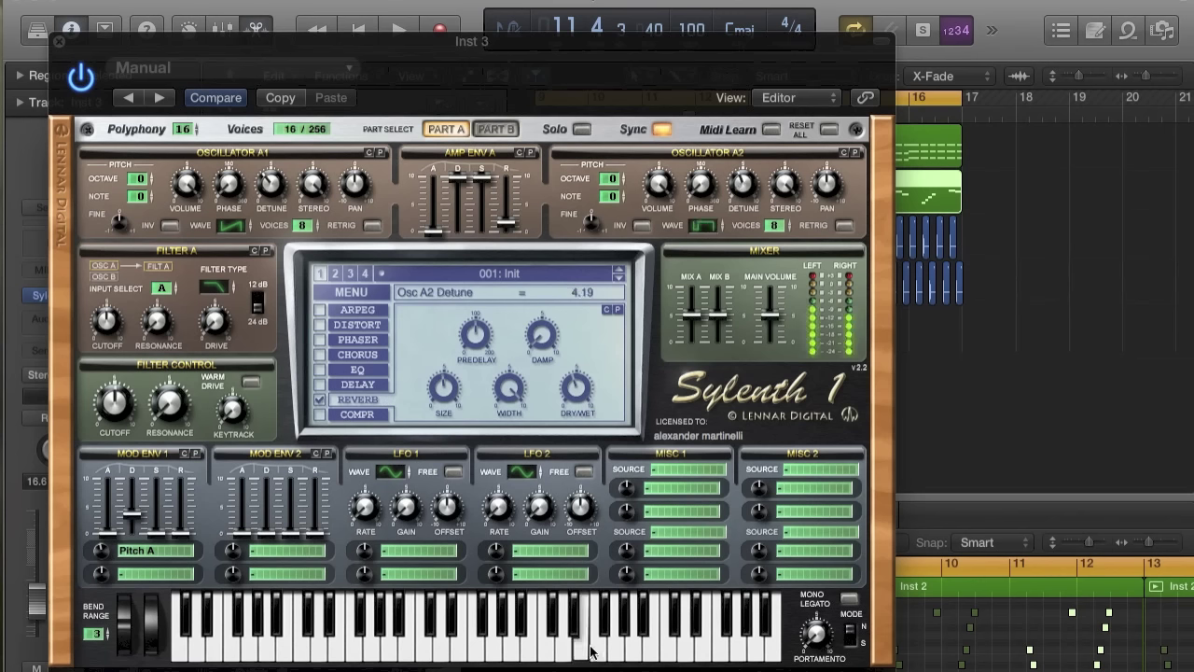
click(458, 660)
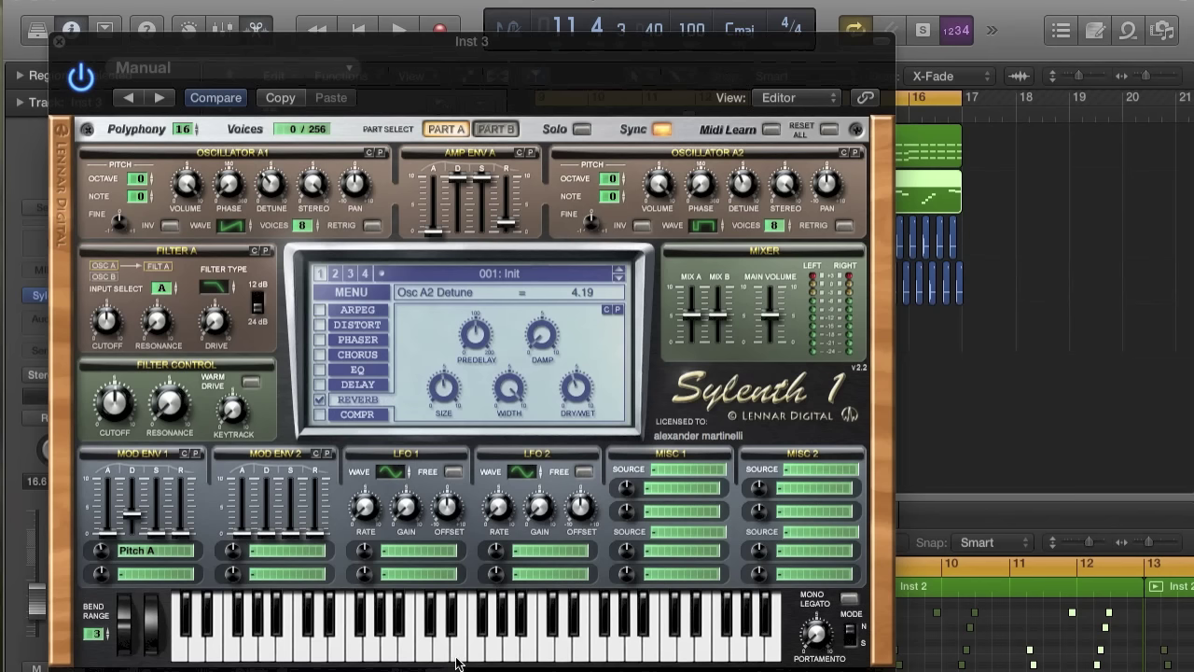
- Close the synth window, duplicate the Inst 1 region at bar 13, and place the copy on Inst 3 at bar 9
click(58, 44)
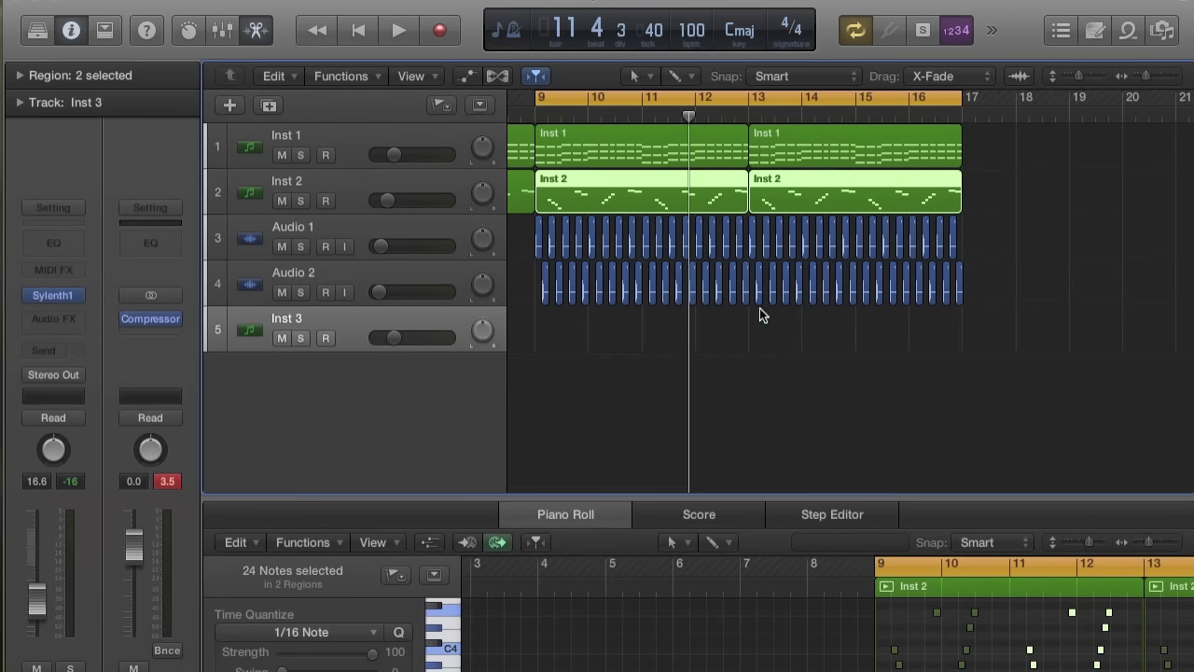
click(1020, 146)
click(904, 147)
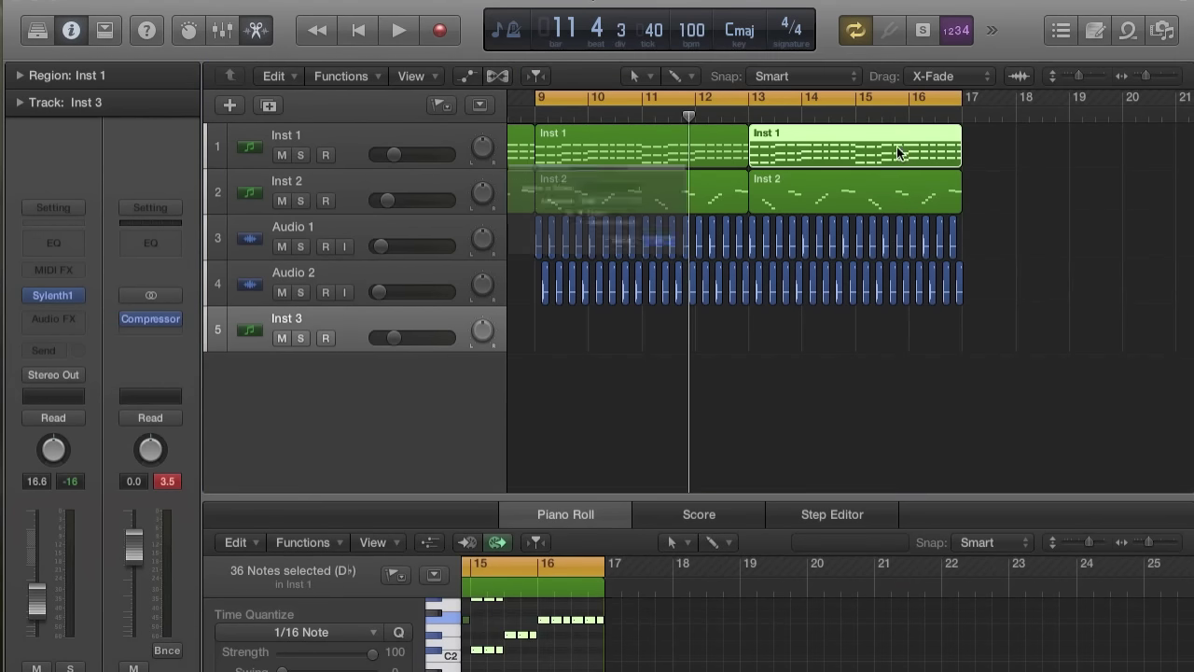
key(super+r)
click(703, 272)
drag(1062, 142, 628, 328)
- Repeat the Inst 3 region once and lower the Inst 3 channel fader to about -41.0 dB
key(super+r)
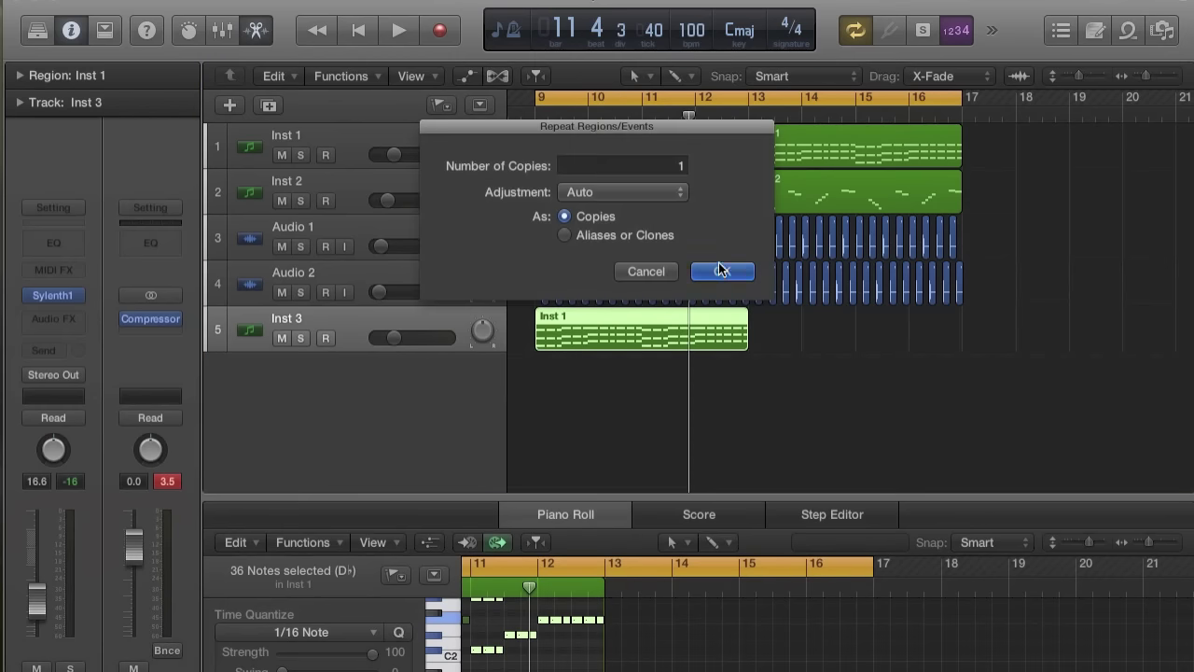
click(721, 268)
key(space)
key(space)
drag(398, 339, 380, 340)
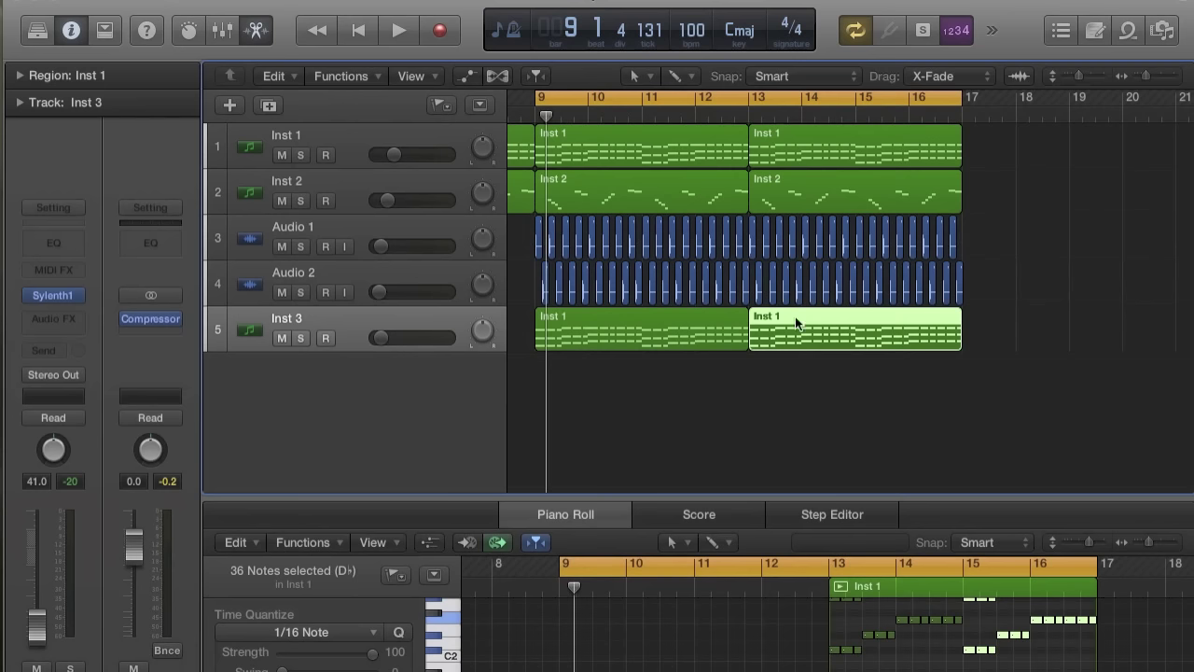
- Delete the Inst 3 region at bar 13 and show the bar 9 region's notes in an enlarged Piano Roll
key(Delete)
click(641, 332)
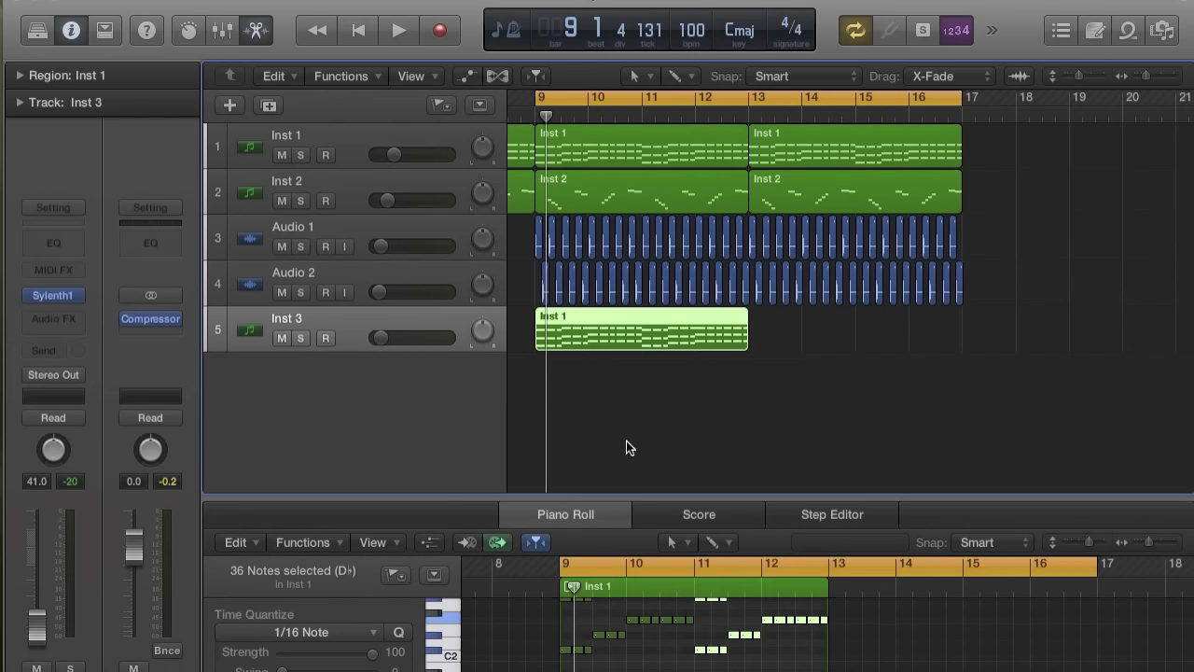
drag(600, 502, 611, 266)
key(space)
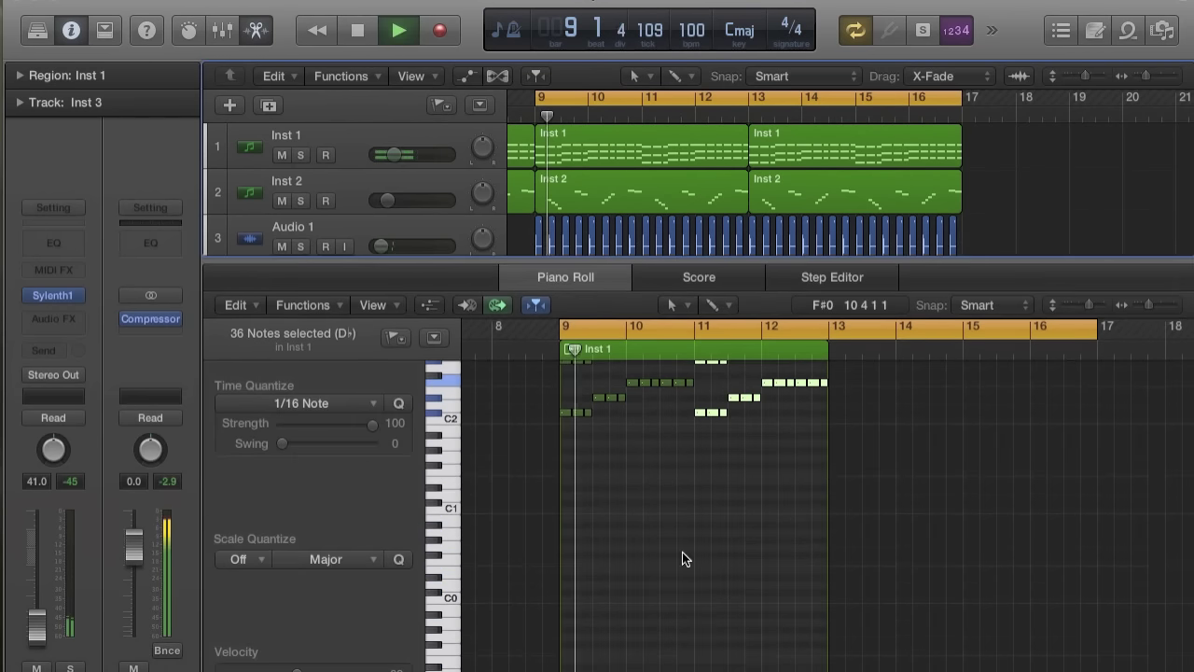
scroll(682, 551, up, 3)
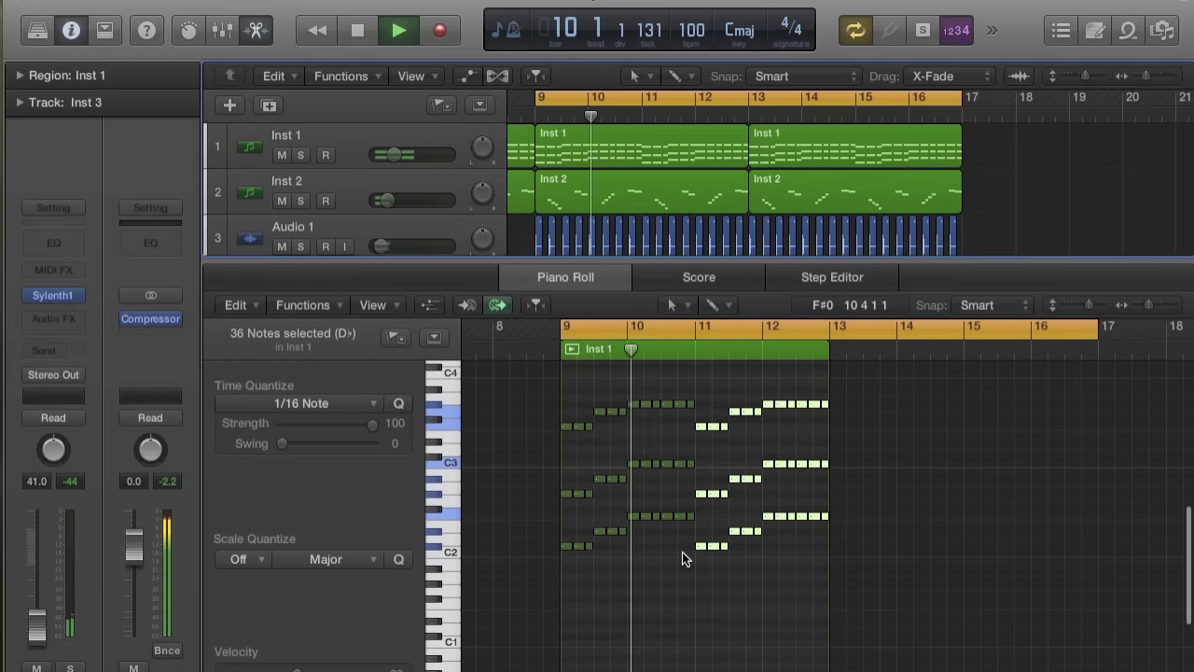
key(super+Right)
scroll(682, 558, up, 1)
key(space)
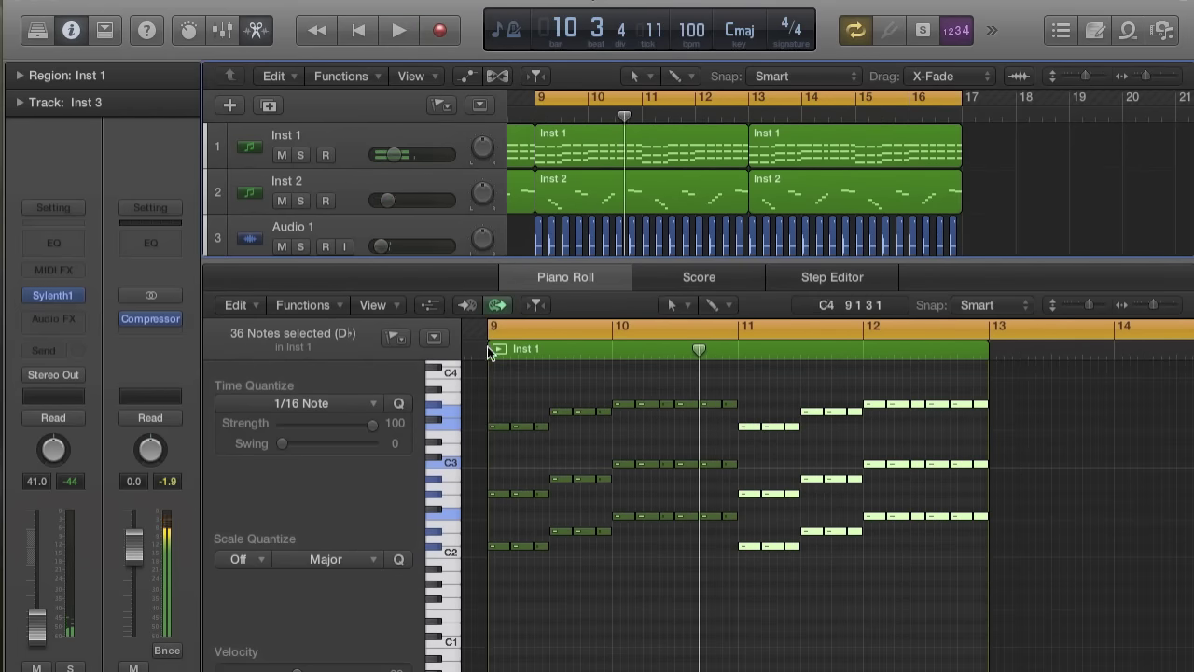
- Thin the chords in bars 9 and 10 to one per half bar and delete all notes in bars 11 and 12
drag(521, 406, 541, 602)
drag(539, 548, 604, 543)
key(super+z)
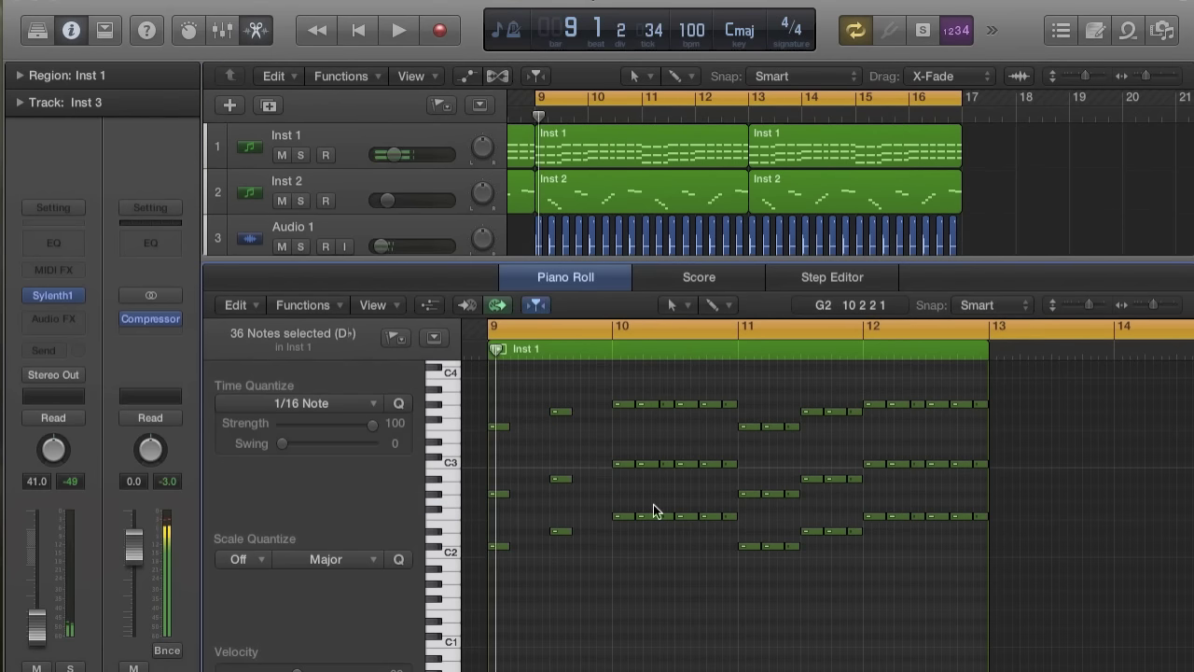
drag(646, 384, 670, 557)
key(Delete)
click(713, 401)
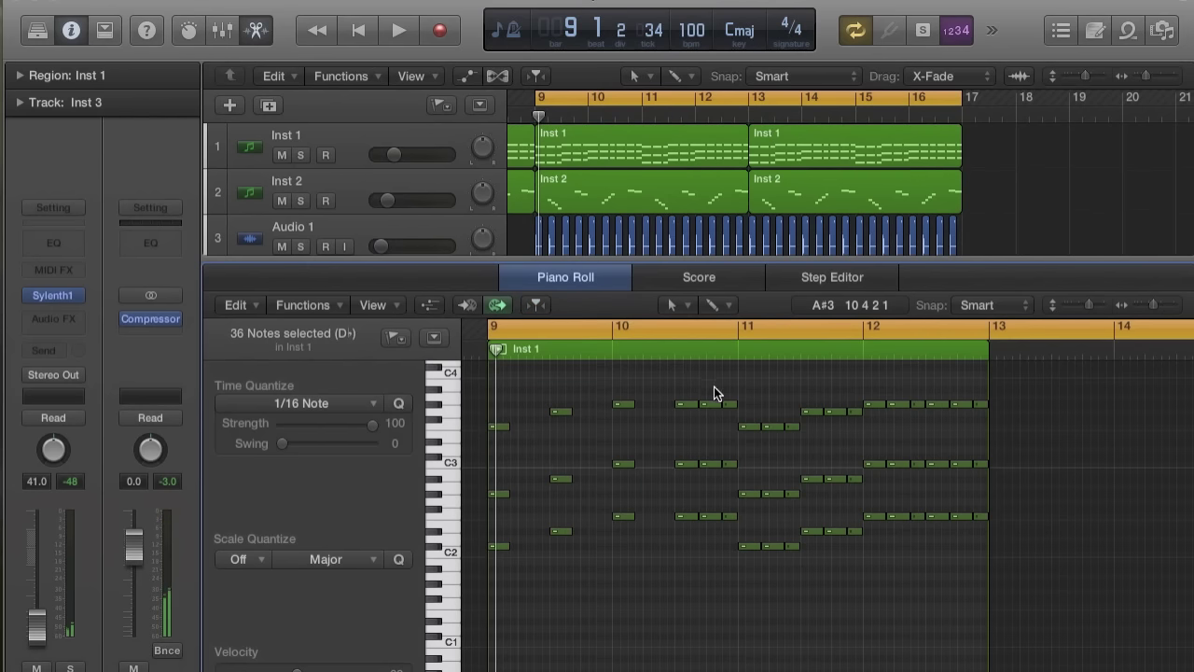
drag(707, 459, 725, 528)
key(Delete)
drag(739, 388, 1002, 617)
key(Delete)
drag(806, 605, 478, 361)
key(super+r)
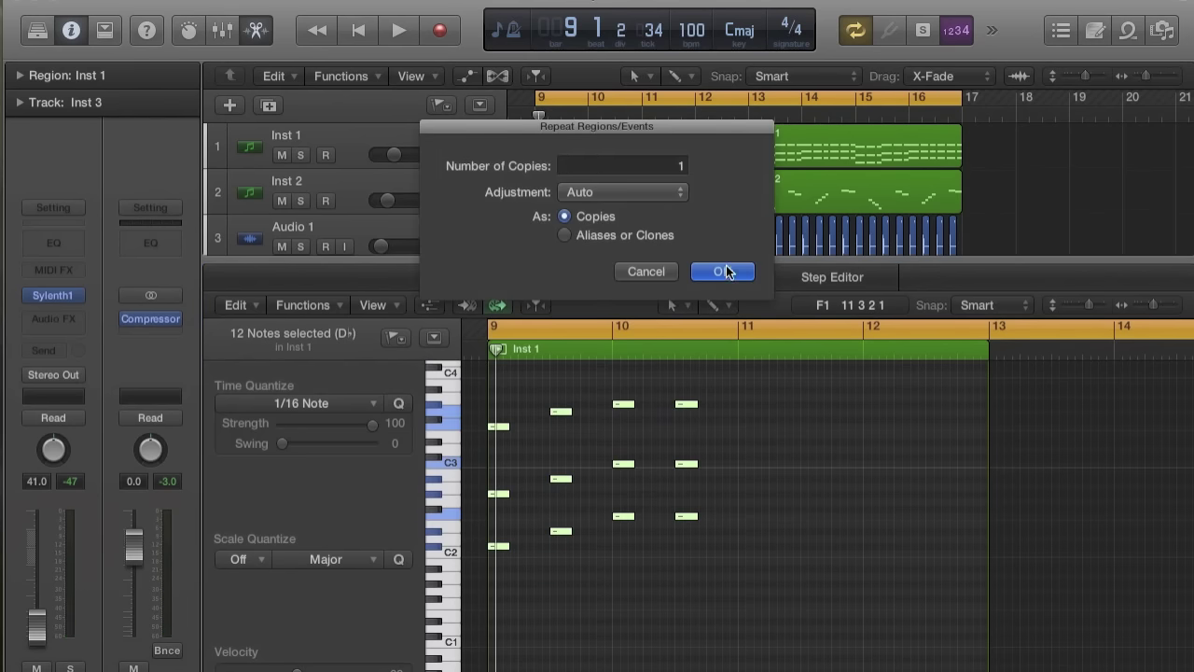
click(719, 272)
click(709, 425)
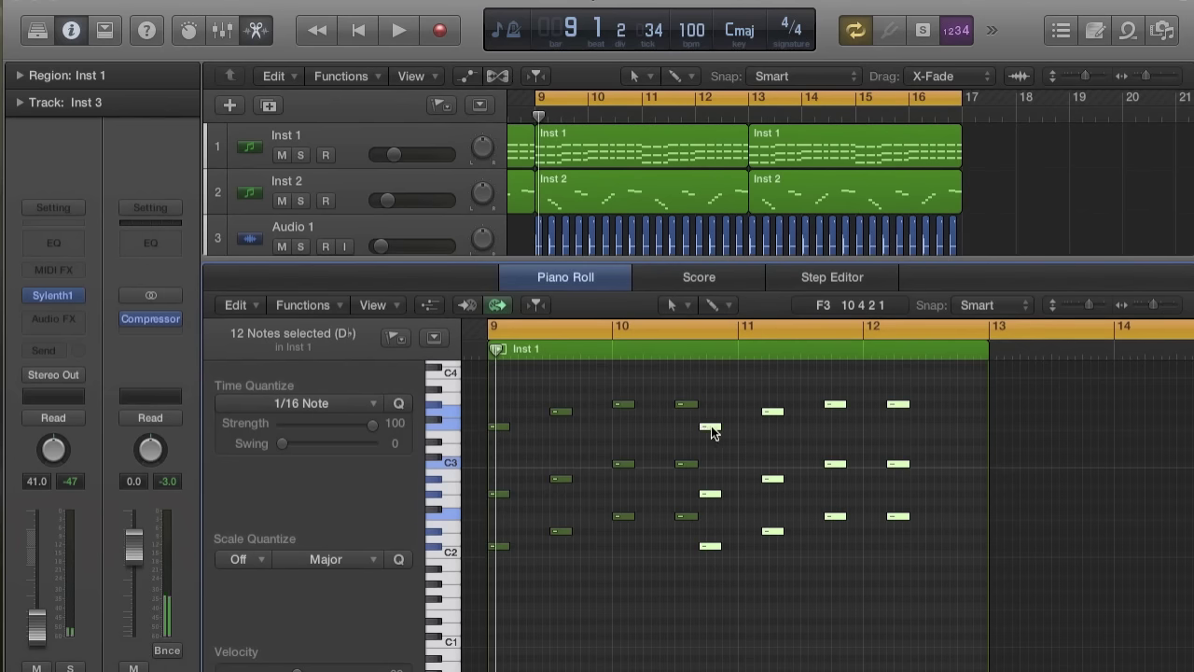
key(Delete)
- Lengthen all the chord notes in bars 9 and 10 to half a bar each and play them back
drag(754, 670, 387, 234)
scroll(818, 505, down, 2)
scroll(818, 505, down, 7)
scroll(818, 504, right, 5)
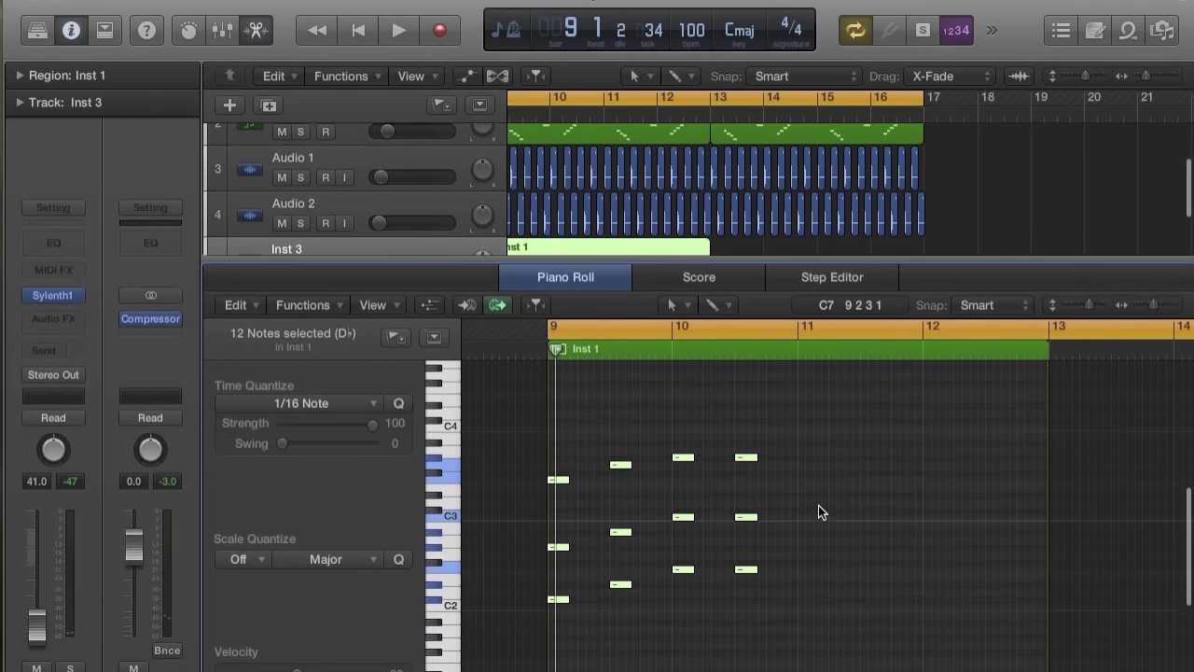
drag(751, 567, 791, 565)
key(space)
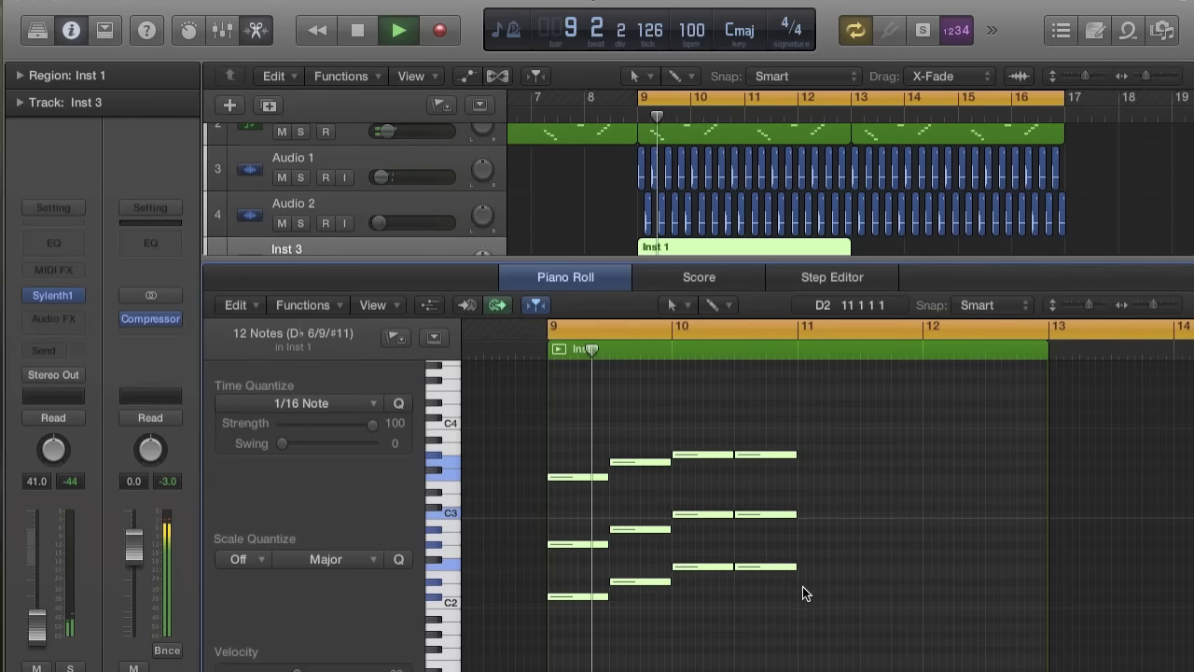
scroll(693, 227, down, 2)
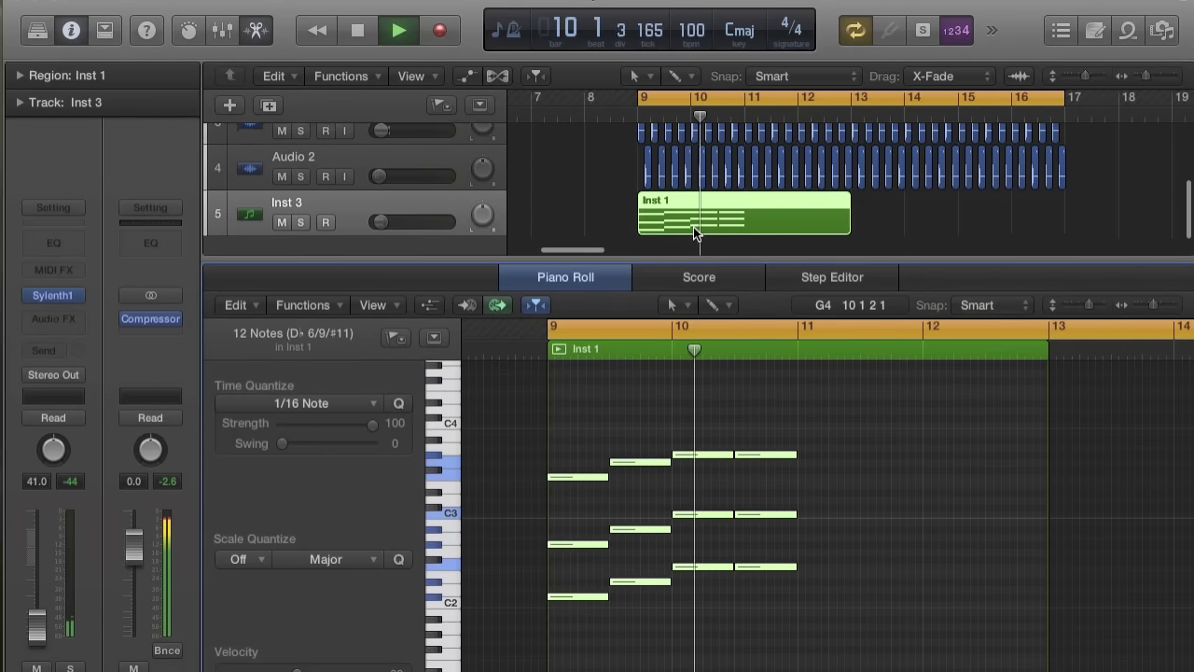
key(space)
- Repeat the chord notes once into bars 11 and 12, and repeat the whole Inst 3 region once from bar 13
drag(517, 409, 841, 669)
key(super+r)
click(718, 271)
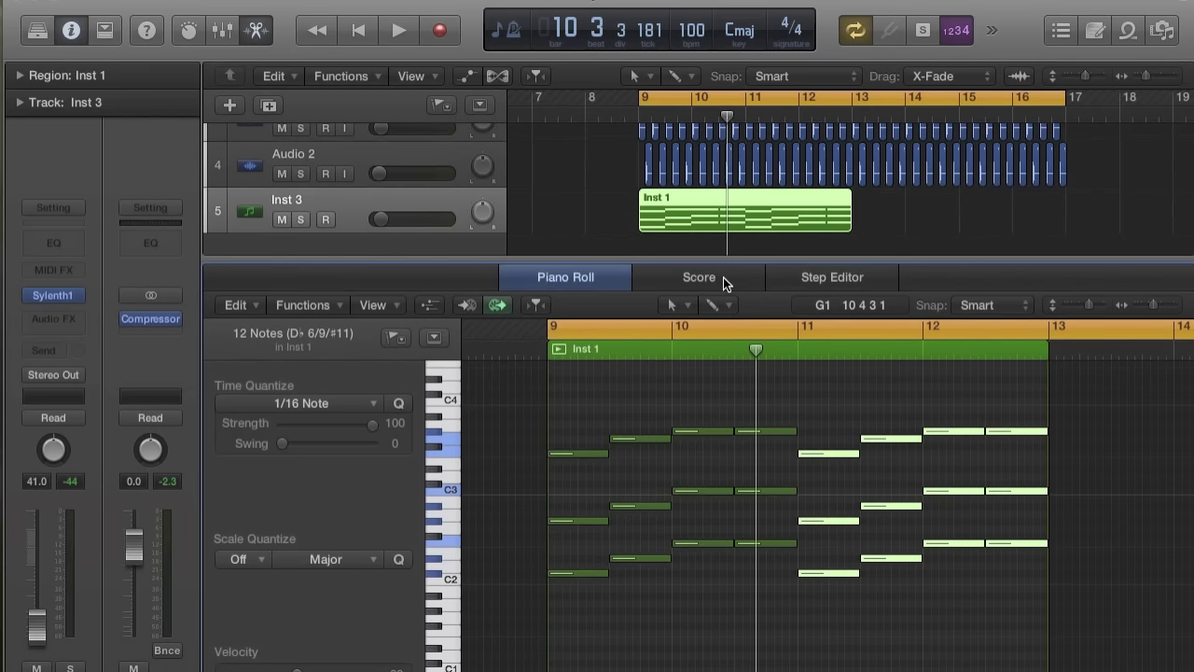
key(super+r)
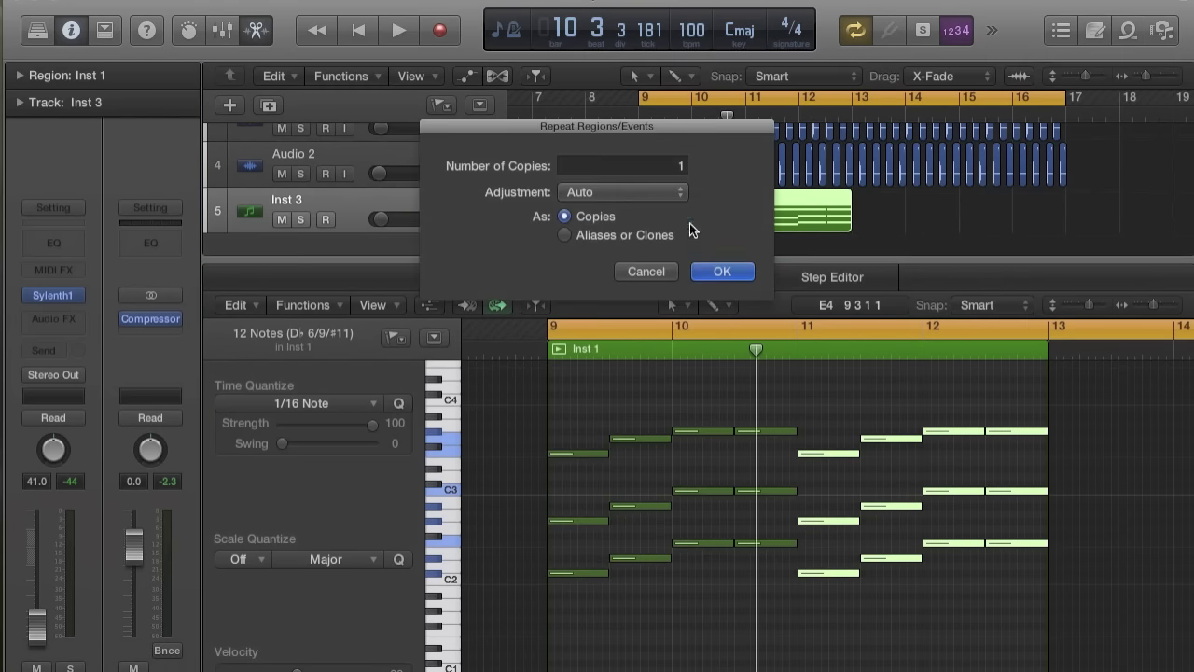
click(717, 271)
- Set the waveforms of Oscillators A1 and A2 to Pulse in Inst 3's Sylenth1 while auditioning the arrangement
click(52, 294)
drag(238, 226, 240, 205)
key(space)
drag(707, 224, 711, 260)
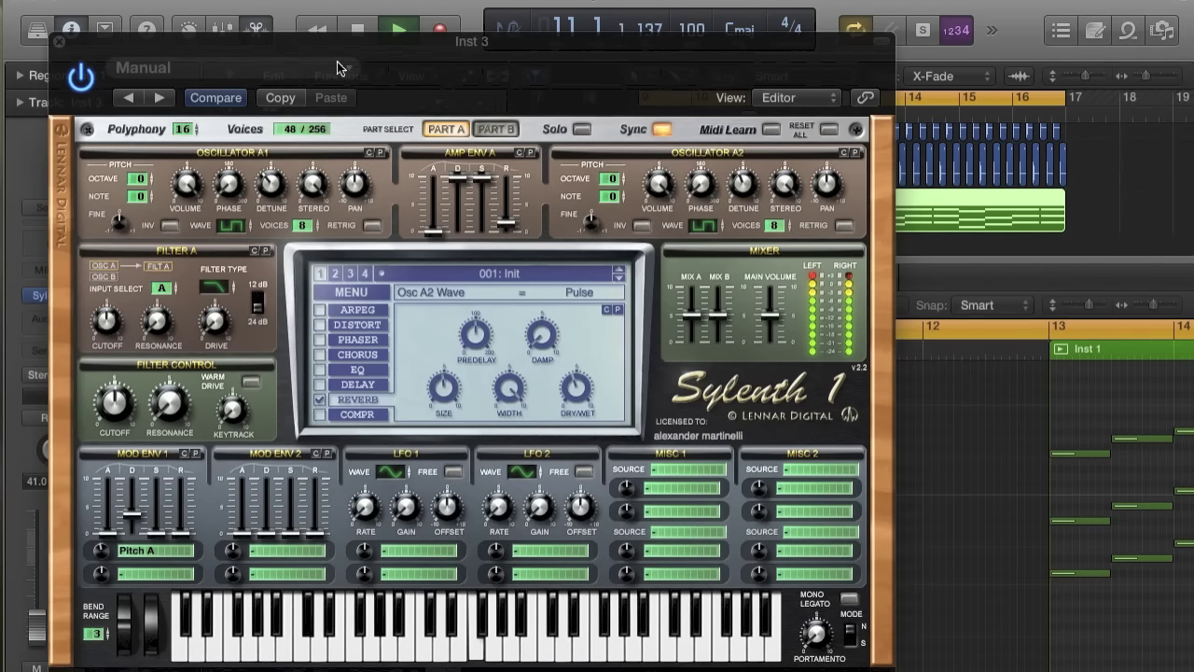
click(59, 41)
key(space)
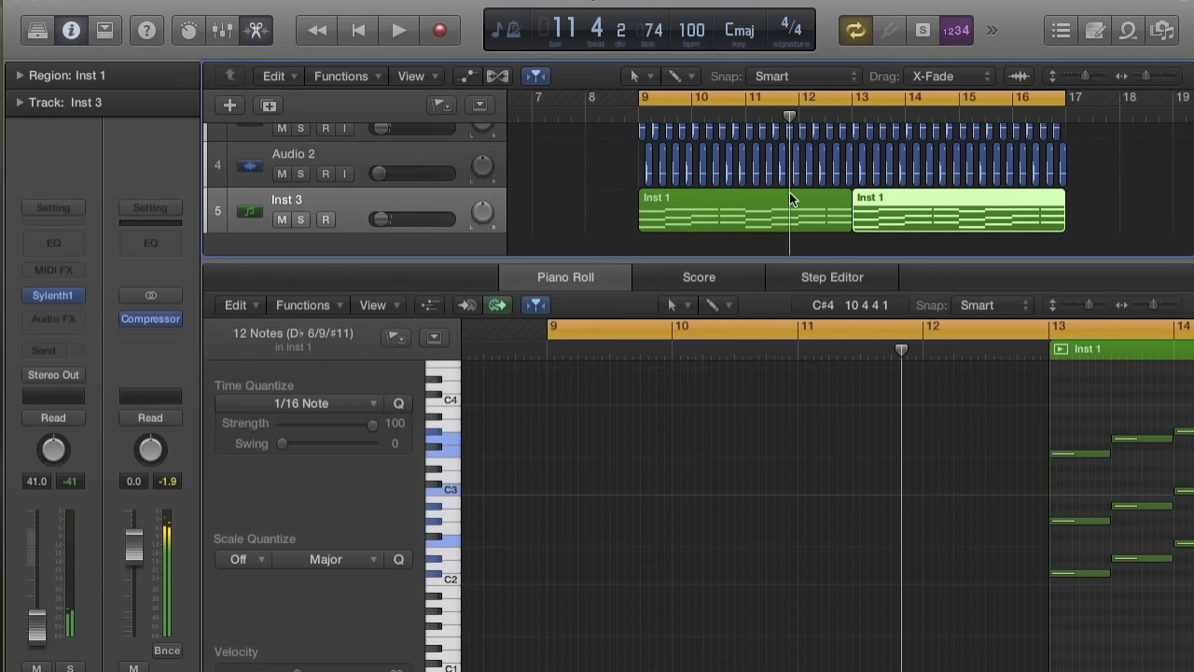
- Play the arrangement briefly and change Oscillator A1's waveform to Sine in Inst 3's Sylenth1
key(space)
click(56, 294)
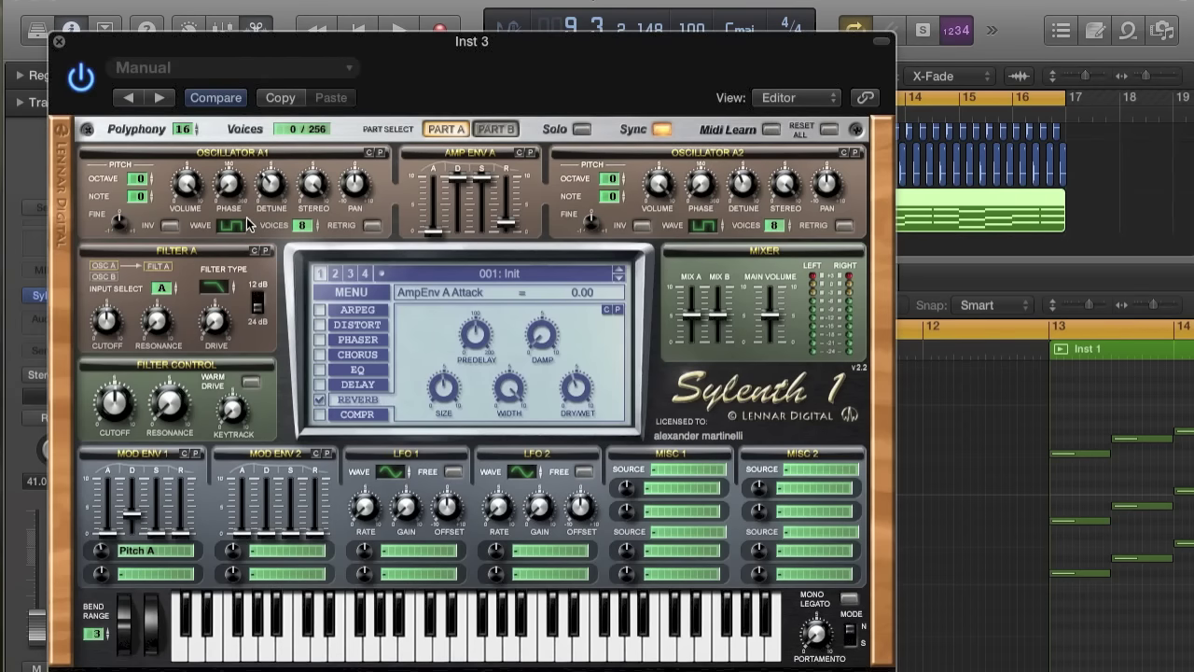
click(243, 226)
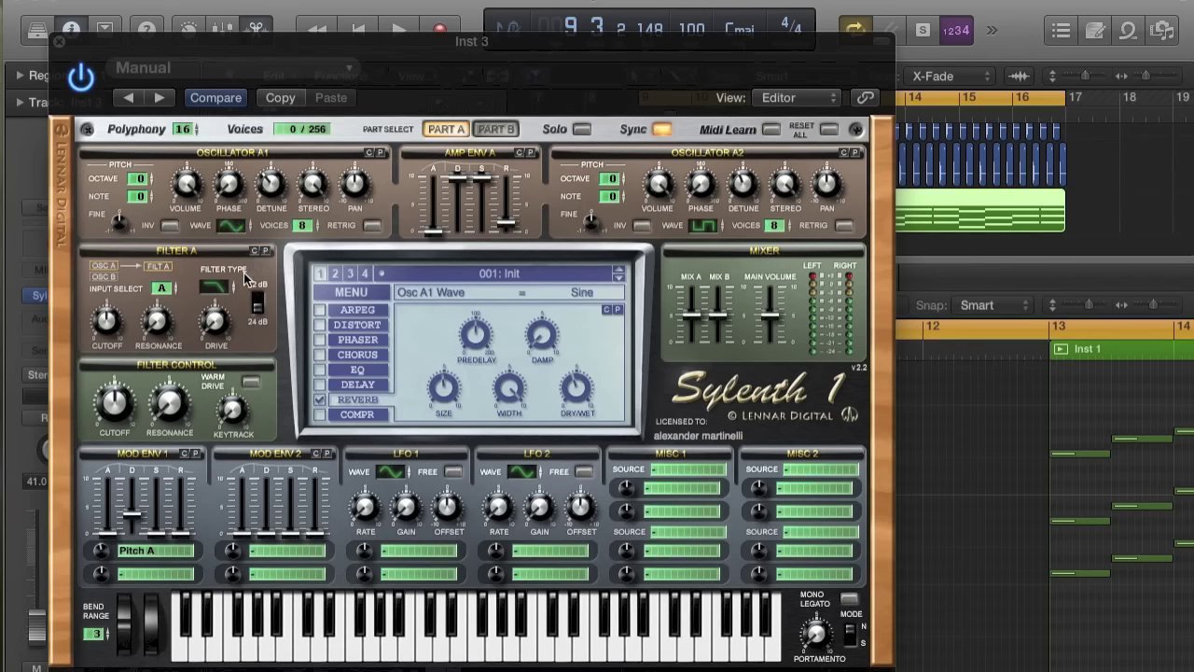
- Set the waveforms of Oscillators A1 and A2 to Triangle and Oscillator A2's detune to 4.05 while auditioning the arrangement
click(704, 227)
key(space)
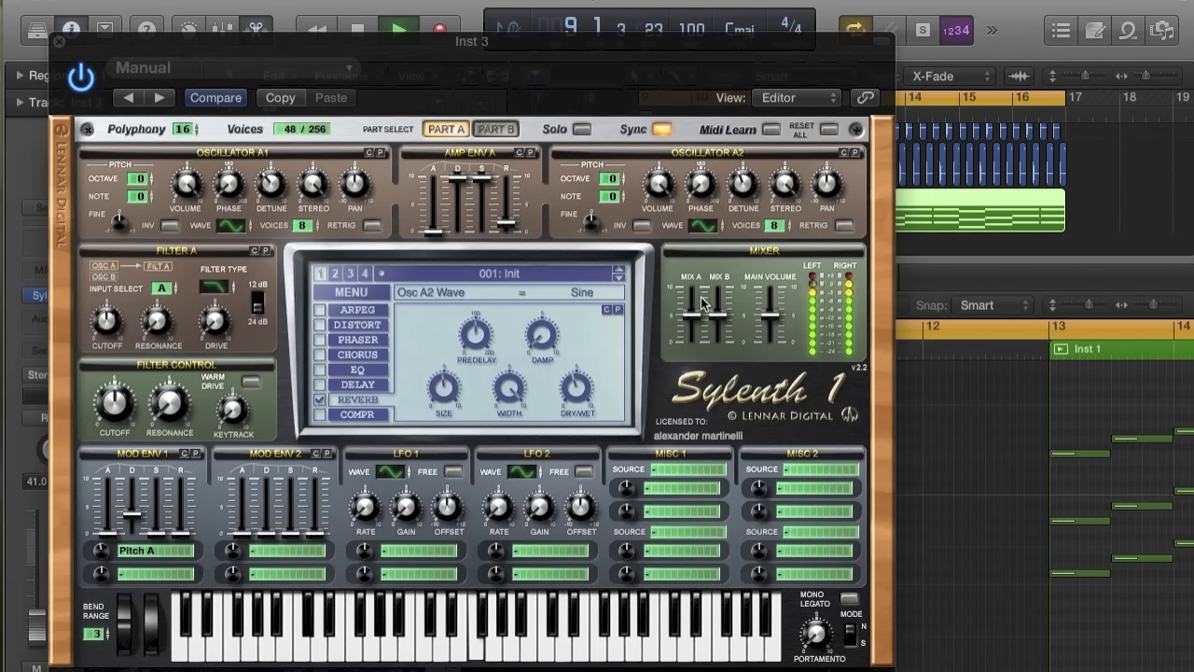
click(234, 222)
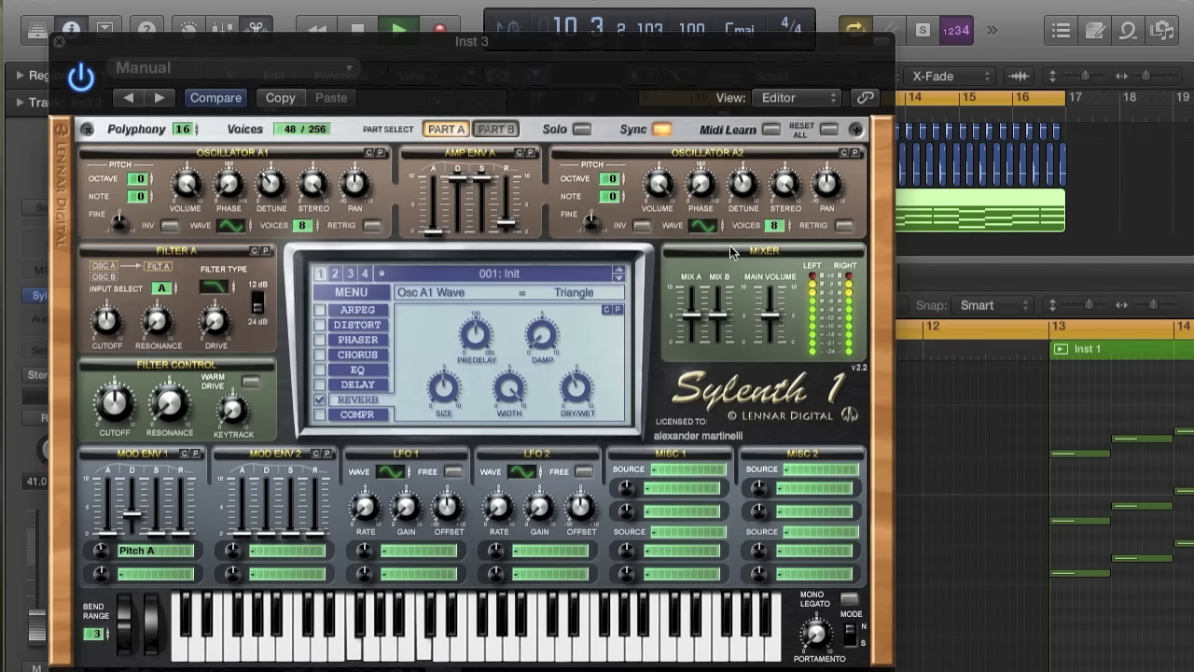
click(704, 225)
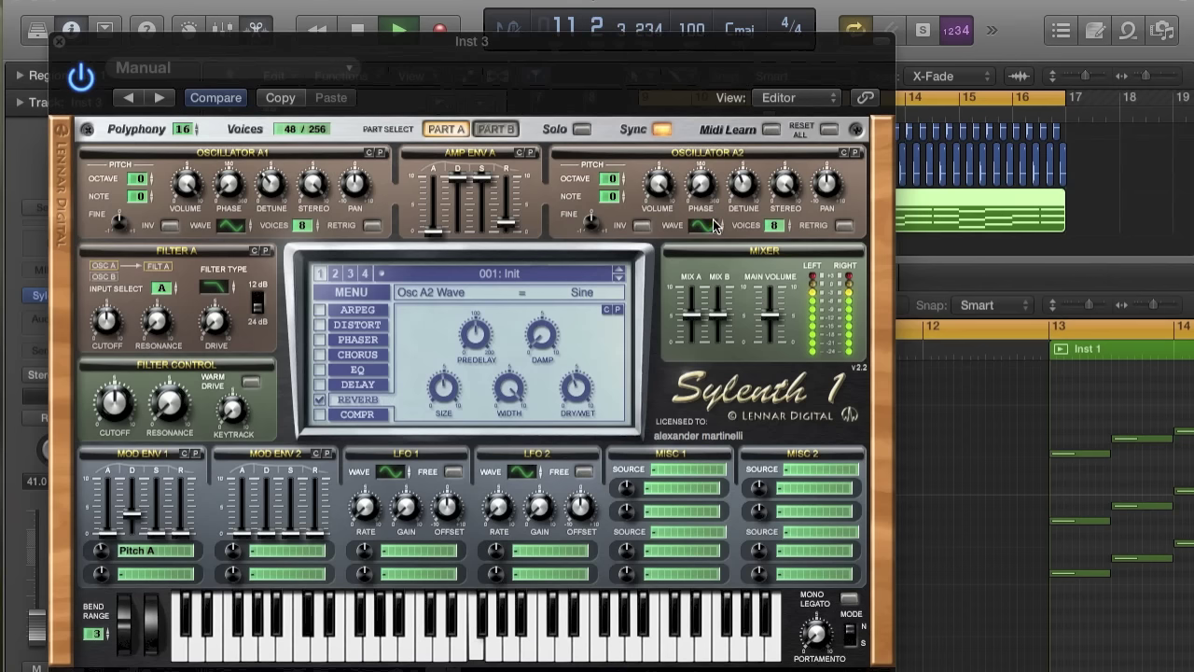
click(711, 222)
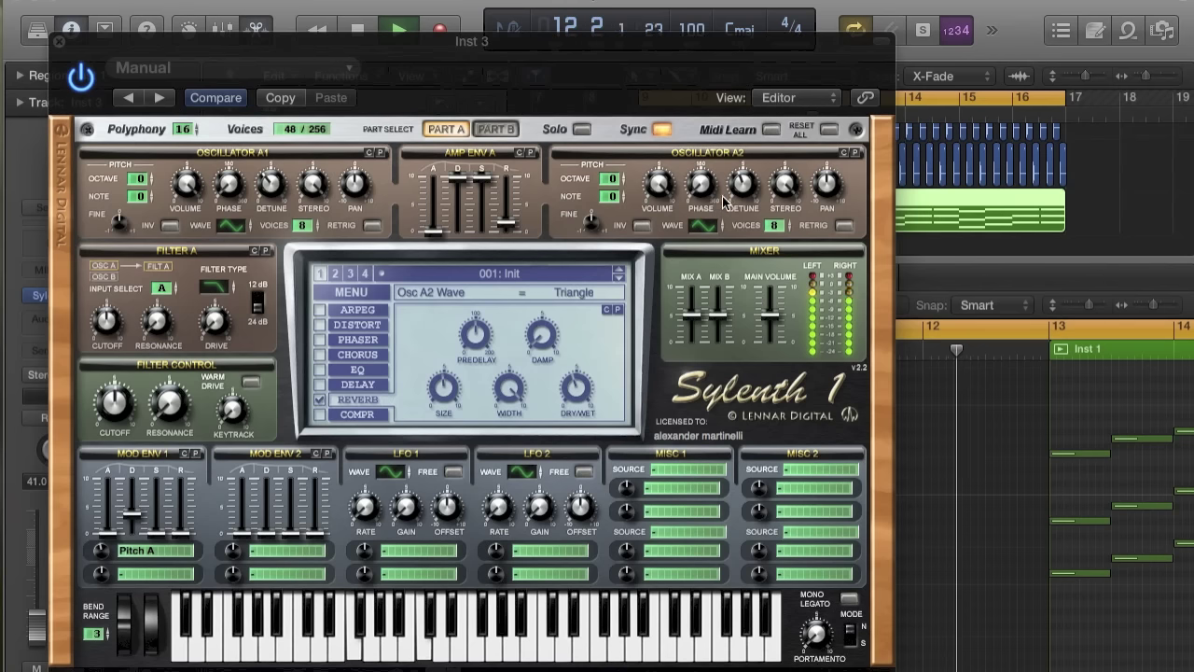
drag(749, 190, 749, 326)
drag(750, 191, 744, 183)
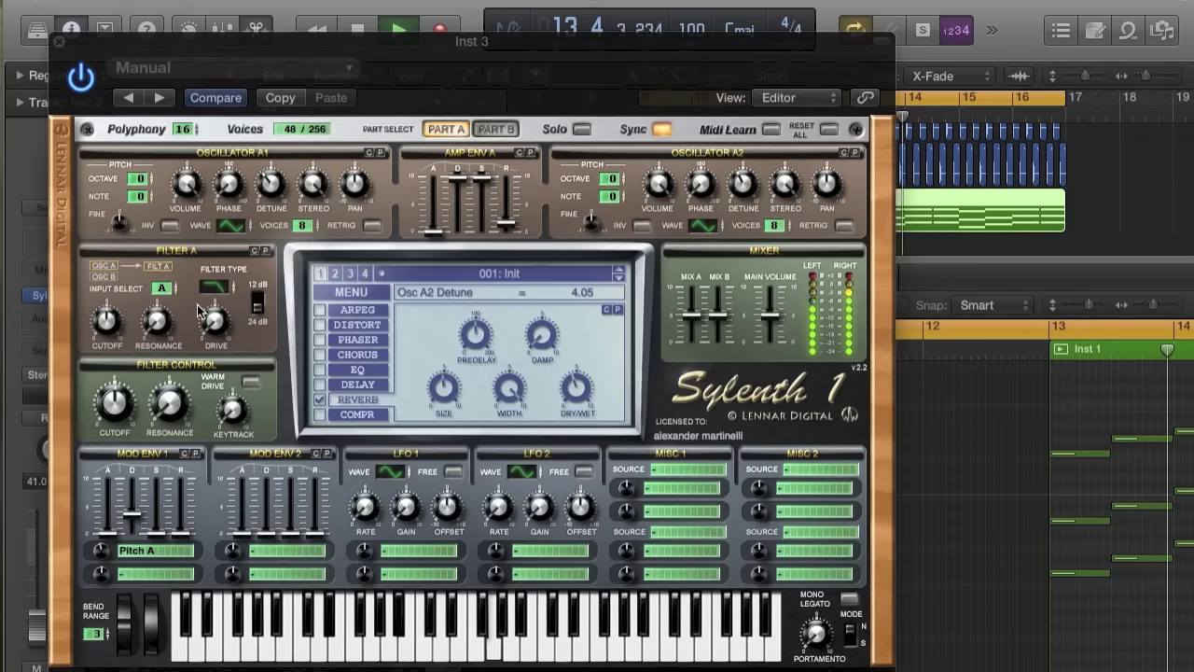
- Set the Filter Control cutoff of Inst 3's Sylenth1 to about 168.52 Hz while auditioning the arrangement
click(119, 409)
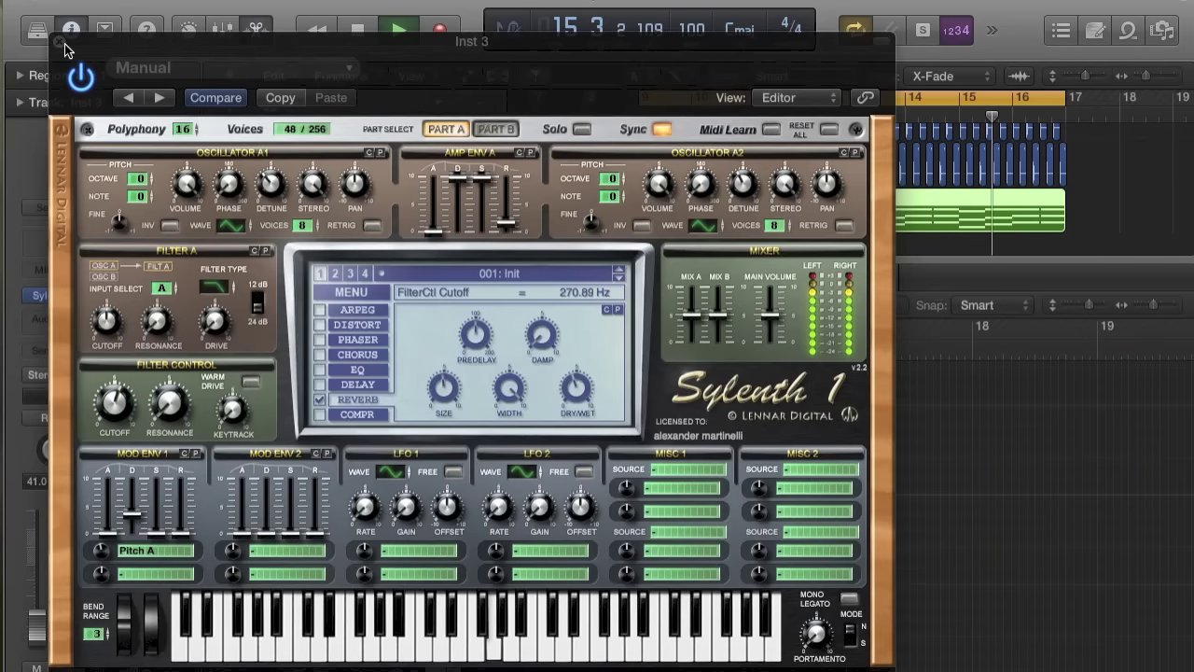
key(space)
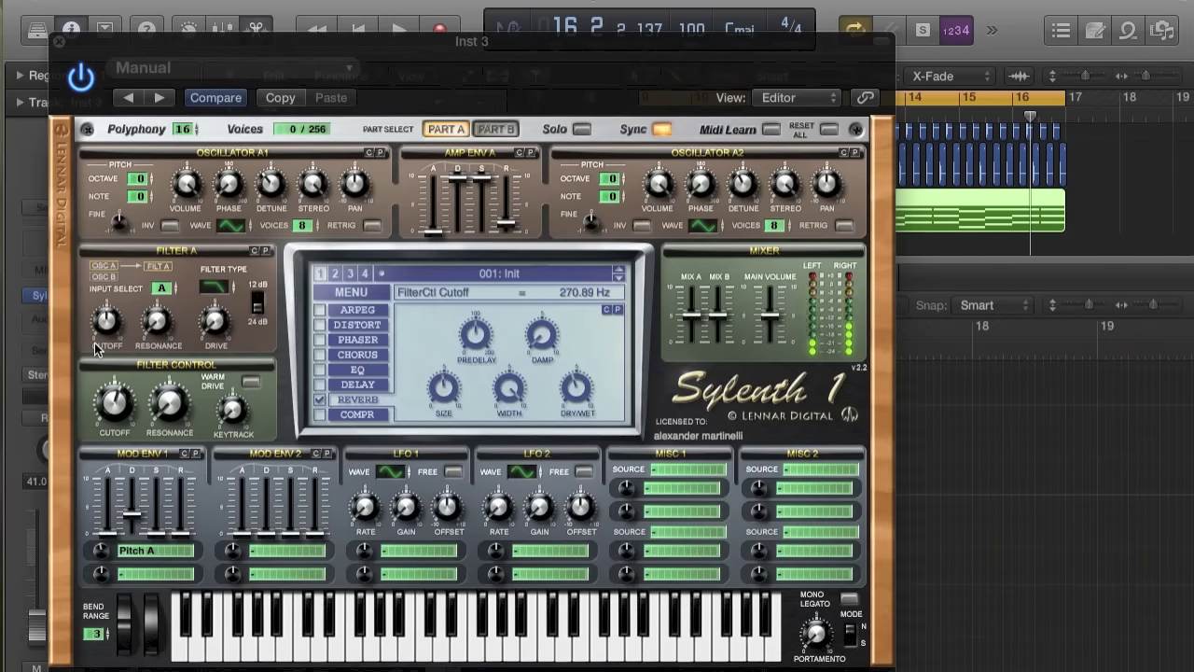
key(space)
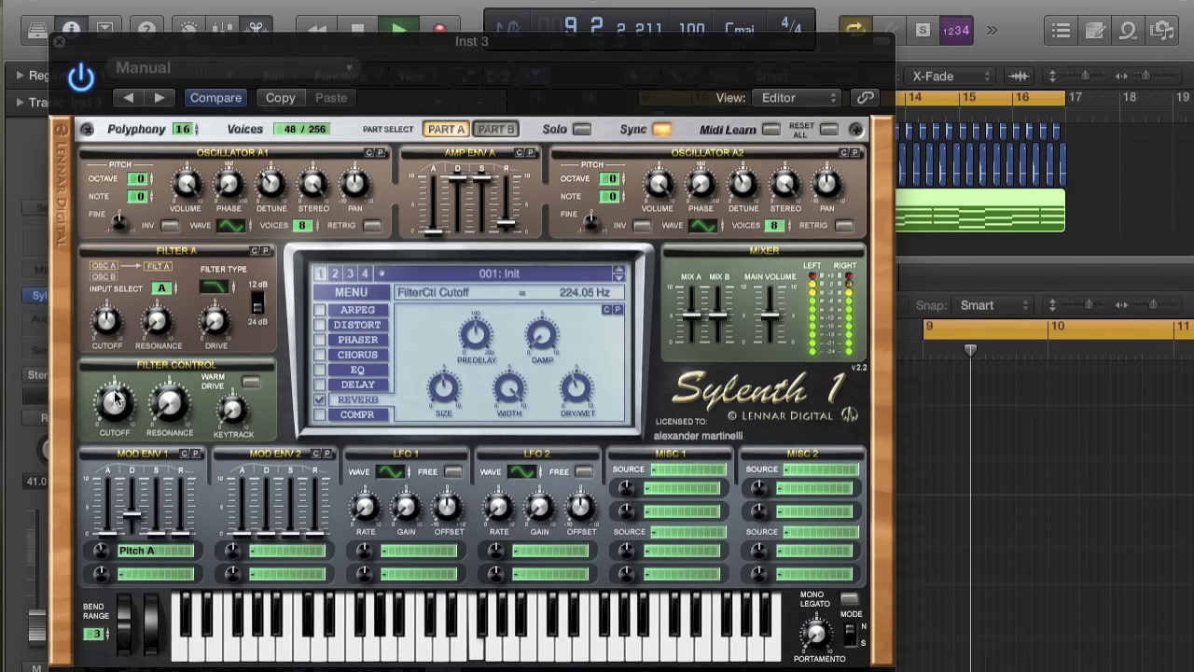
drag(114, 392, 114, 393)
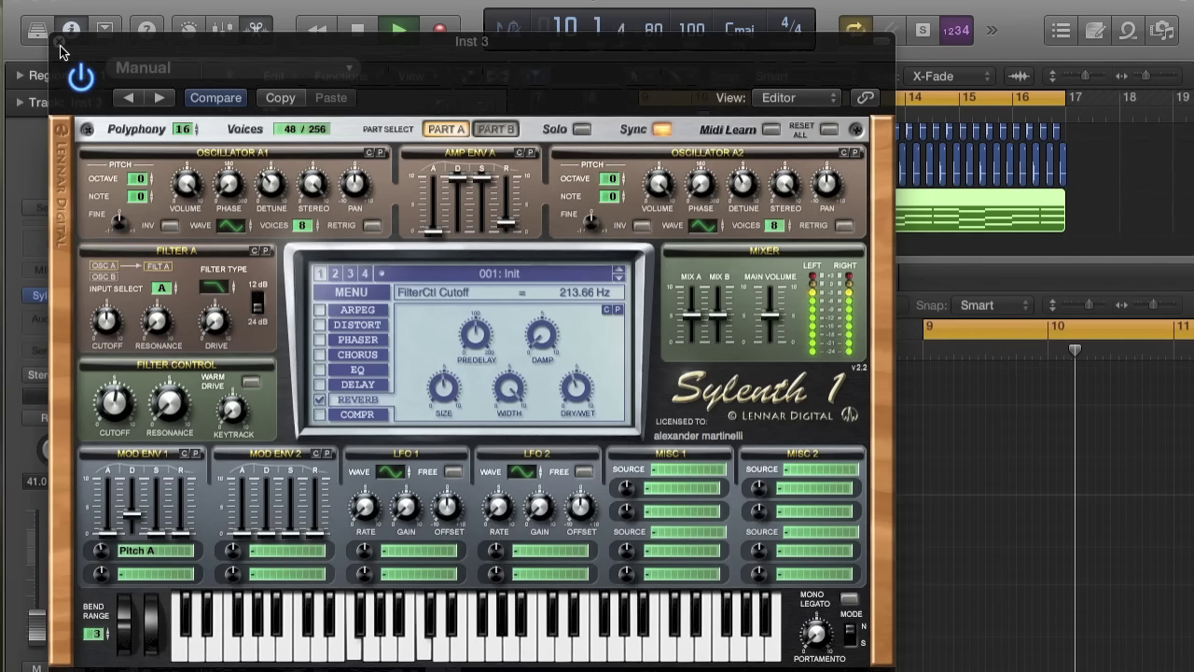
scroll(113, 424, down, 2)
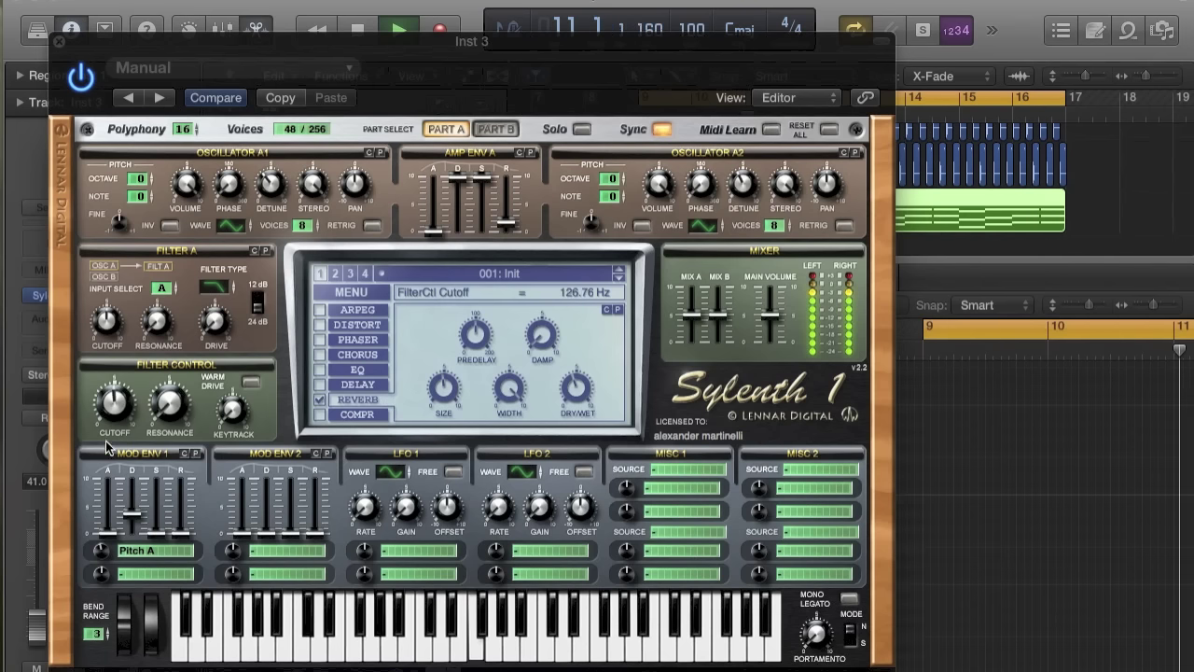
scroll(123, 417, up, 2)
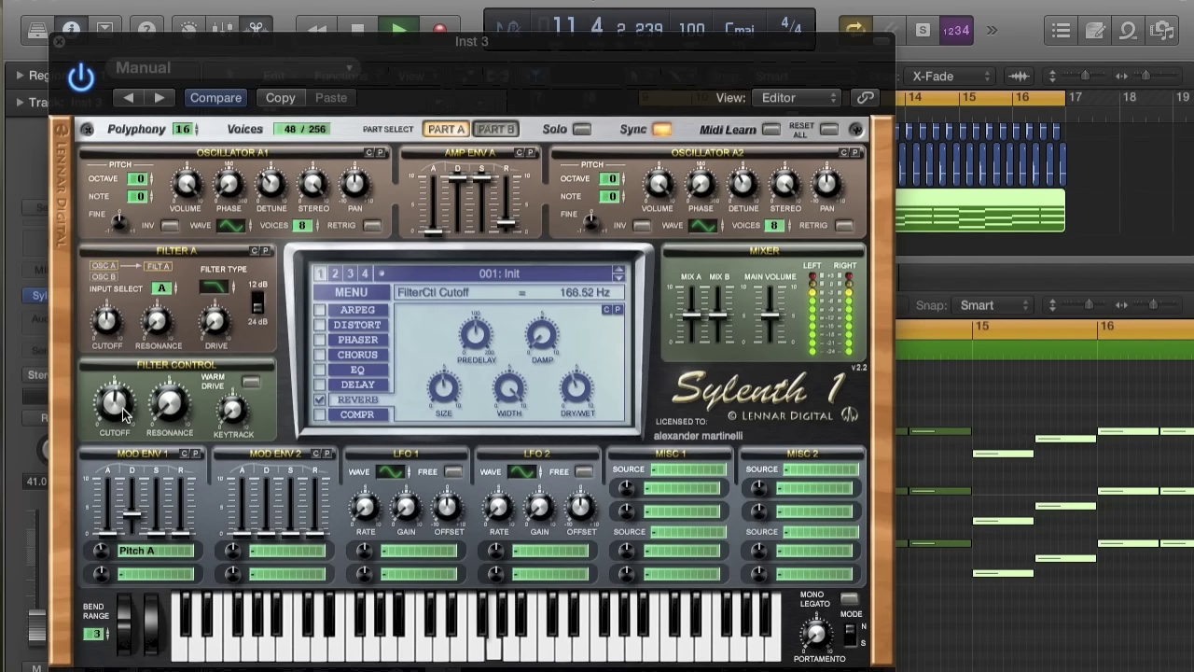
- Raise Inst 3's channel volume to -33.0 dB, close its Sylenth1 window and stop playback
mouse_move(38, 638)
mouse_down()
mouse_move(37, 621)
mouse_move(38, 632)
mouse_up()
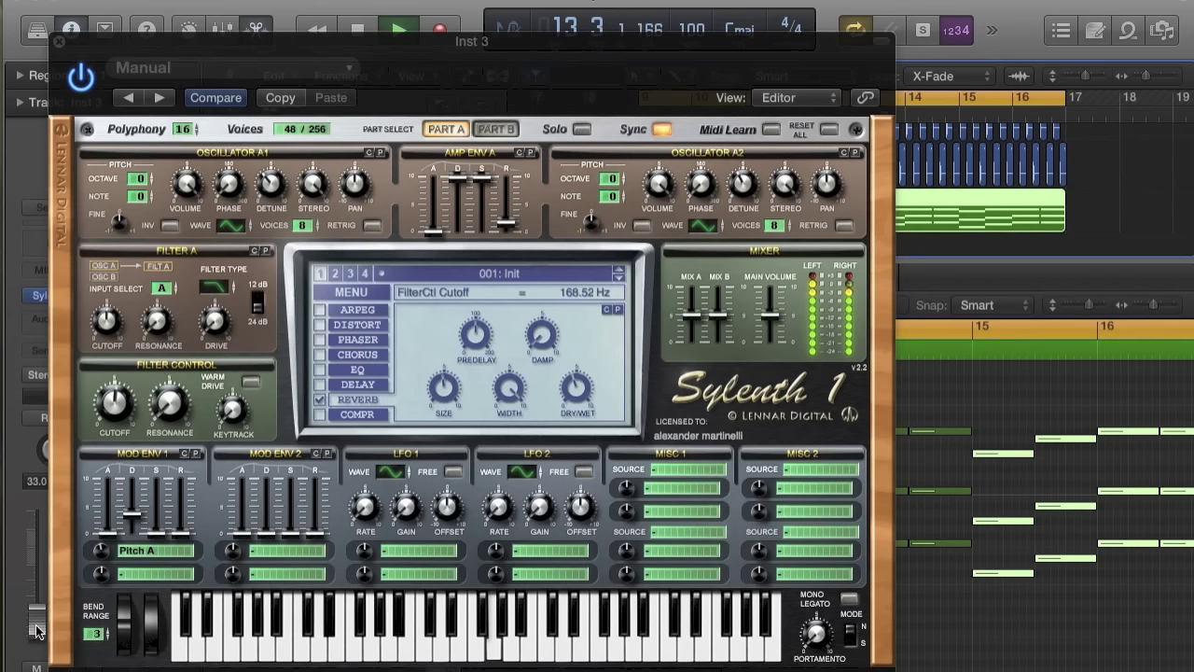
click(60, 41)
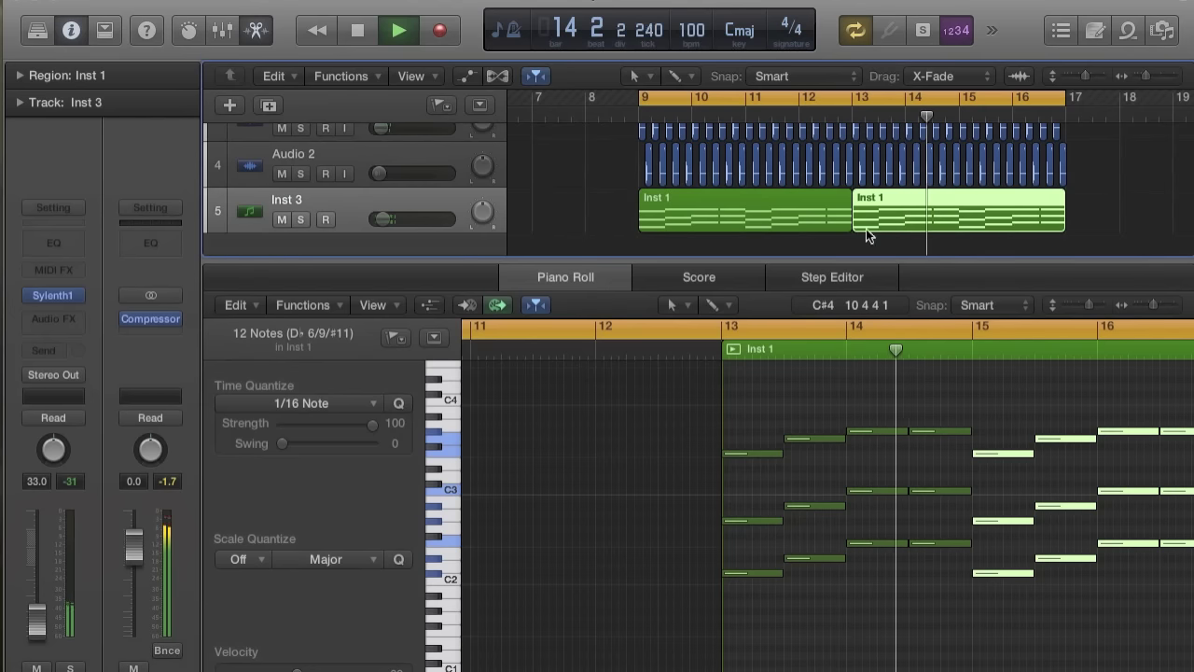
key(space)
- Add a new software instrument track below Inst 3
drag(831, 261, 831, 561)
key(super+Left)
key(super+Left)
key(super+Right)
key(super+Right)
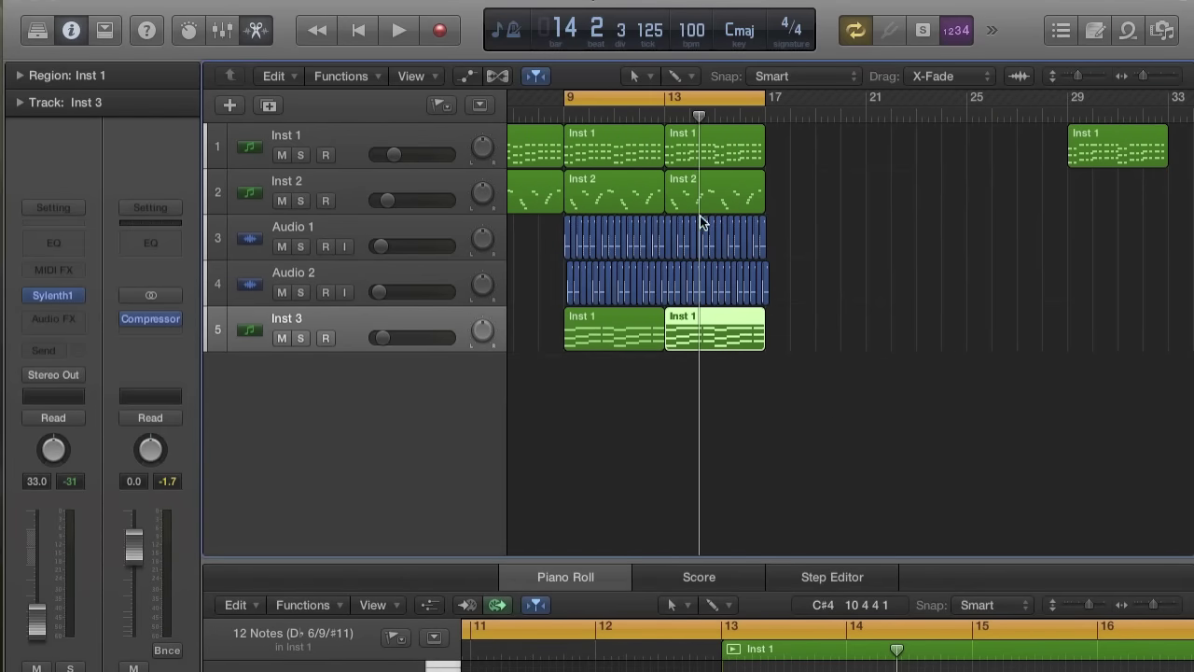
click(433, 181)
double_click(460, 441)
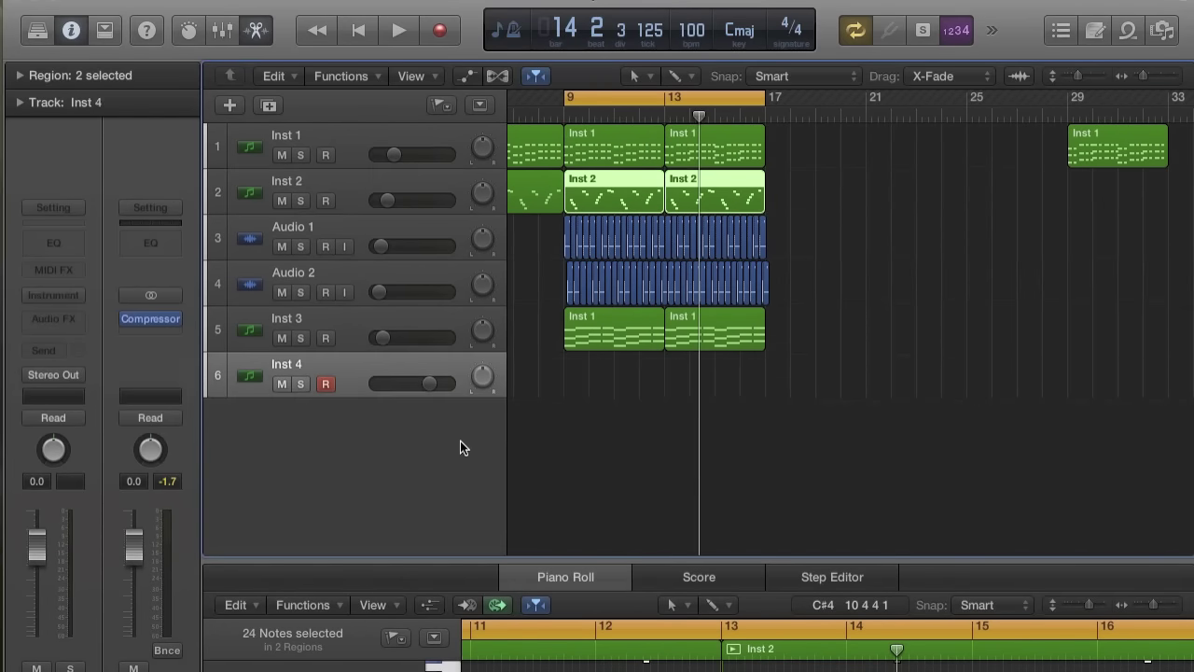
- Try repeating the two Inst 3 regions once, and delete the copies
drag(806, 334, 612, 334)
key(super+r)
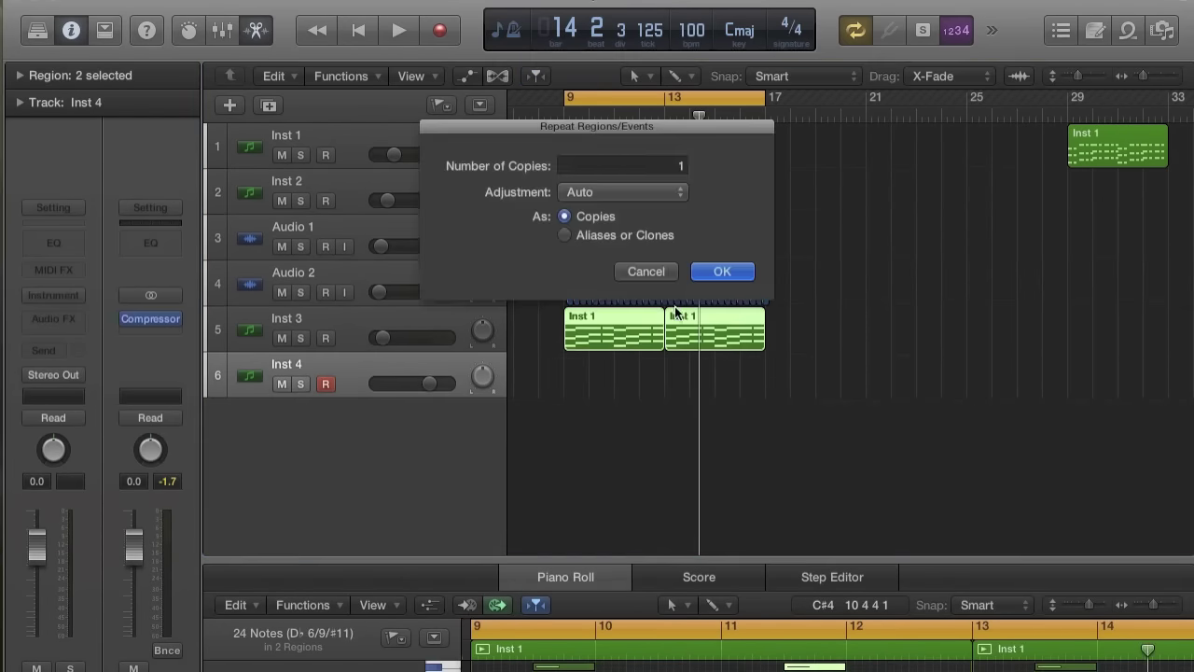
click(726, 268)
key(Delete)
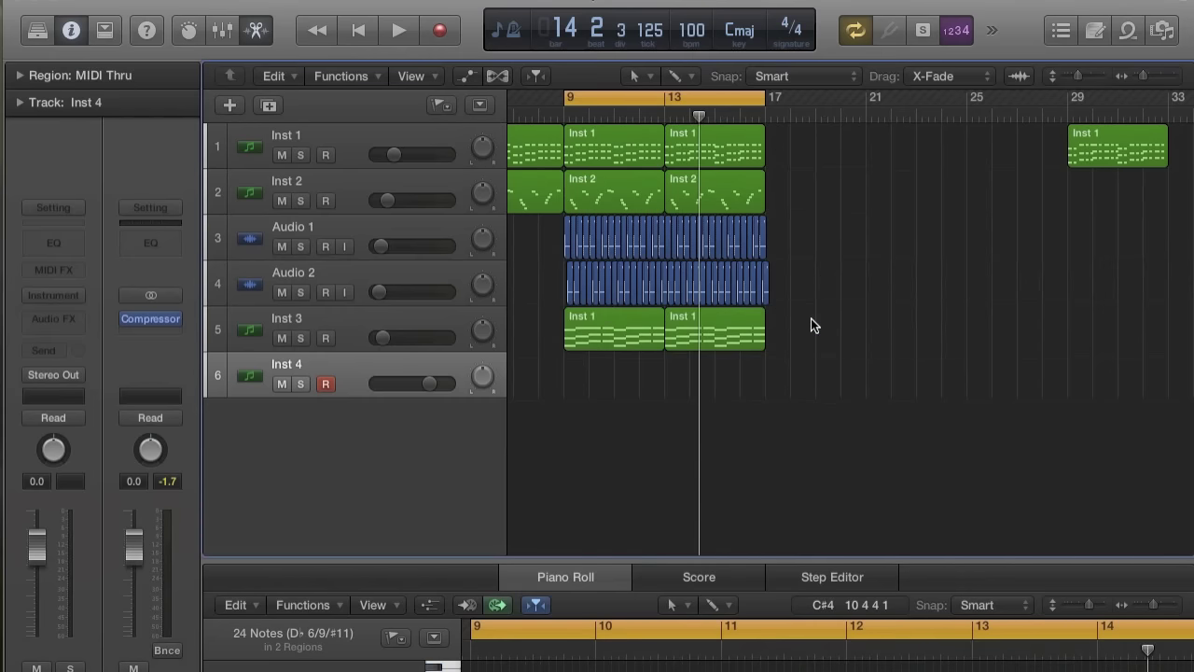
- Set the cycle range to bars 1 to 17 and play the whole arrangement
scroll(811, 318, left, 5)
drag(720, 90, 472, 86)
key(space)
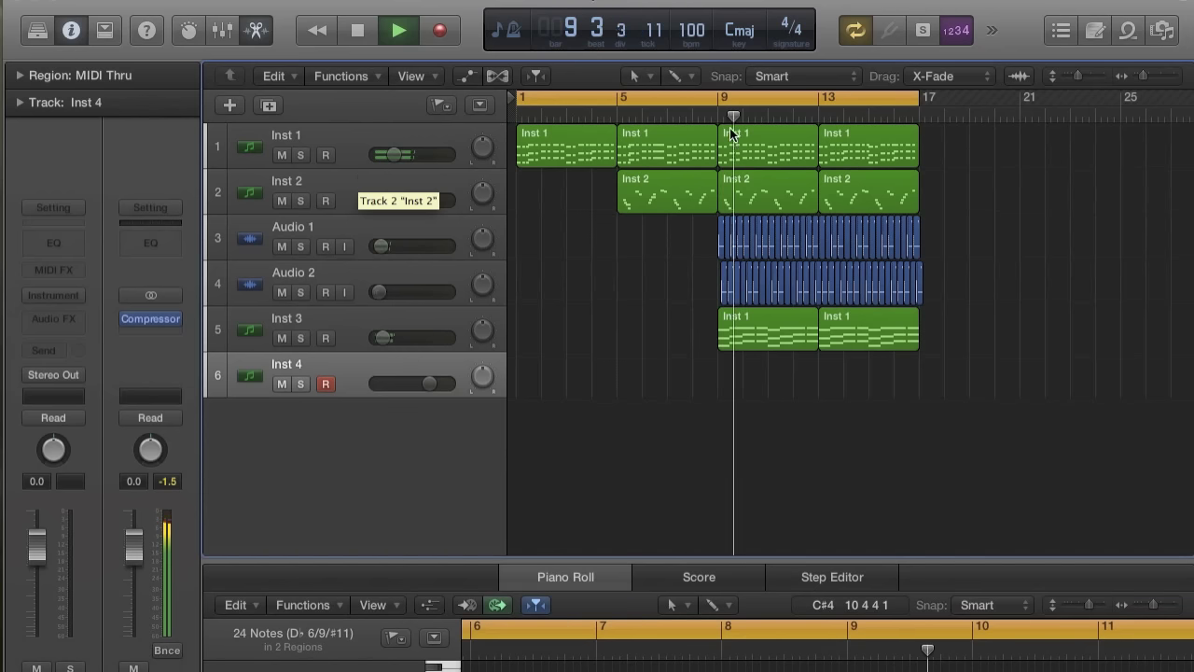
- Move the cycle range to bars 9 to 18, listen to that section and stop playback
drag(722, 100, 940, 105)
scroll(797, 197, up, 3)
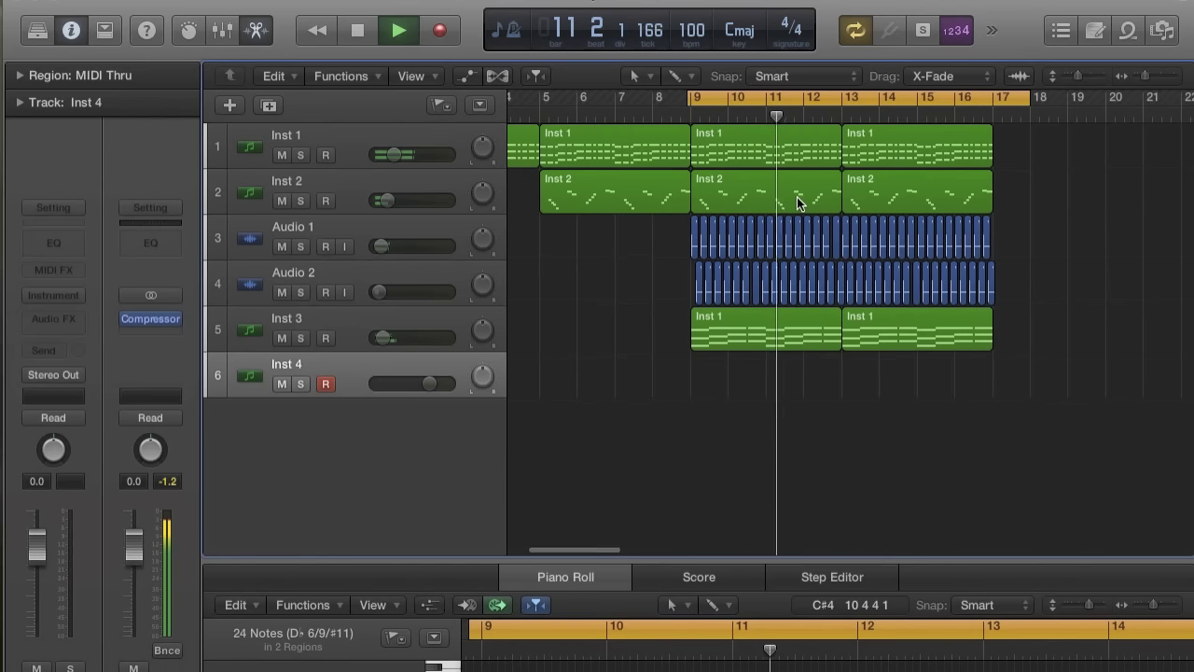
scroll(785, 198, right, 5)
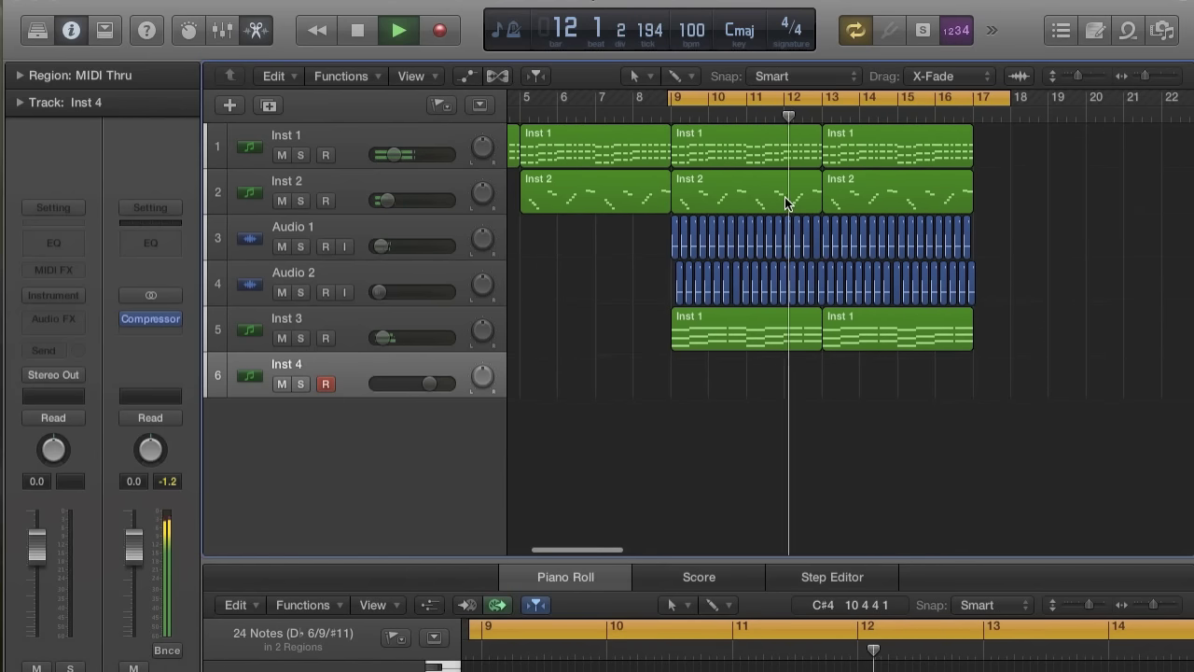
scroll(785, 198, right, 1)
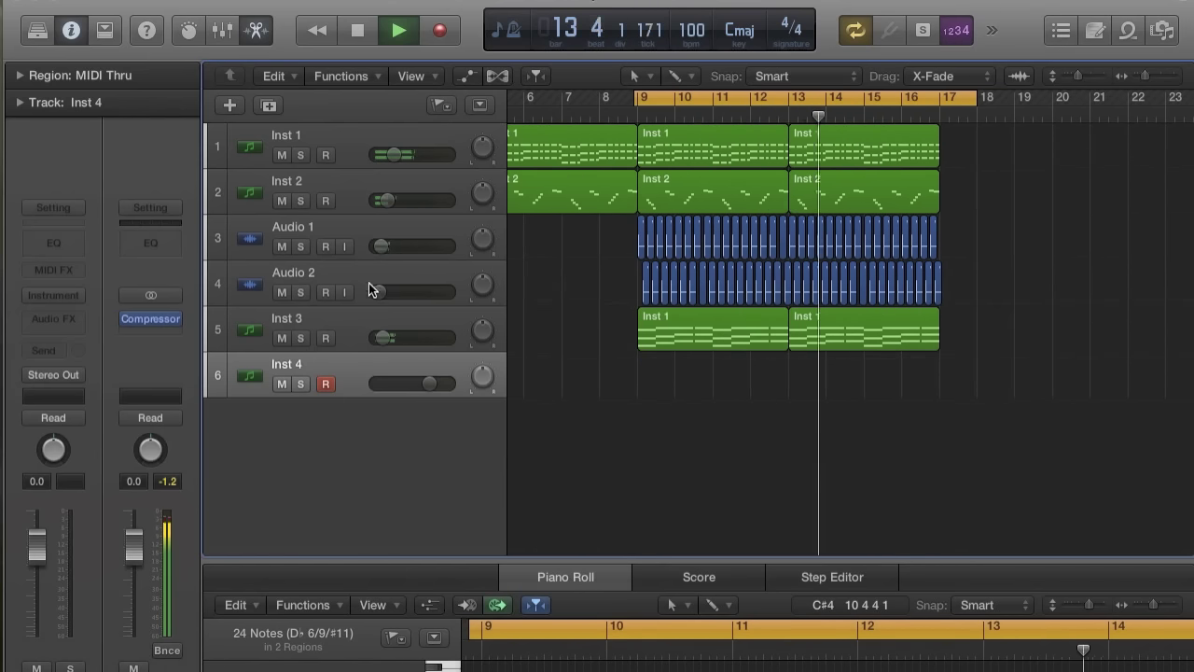
key(space)
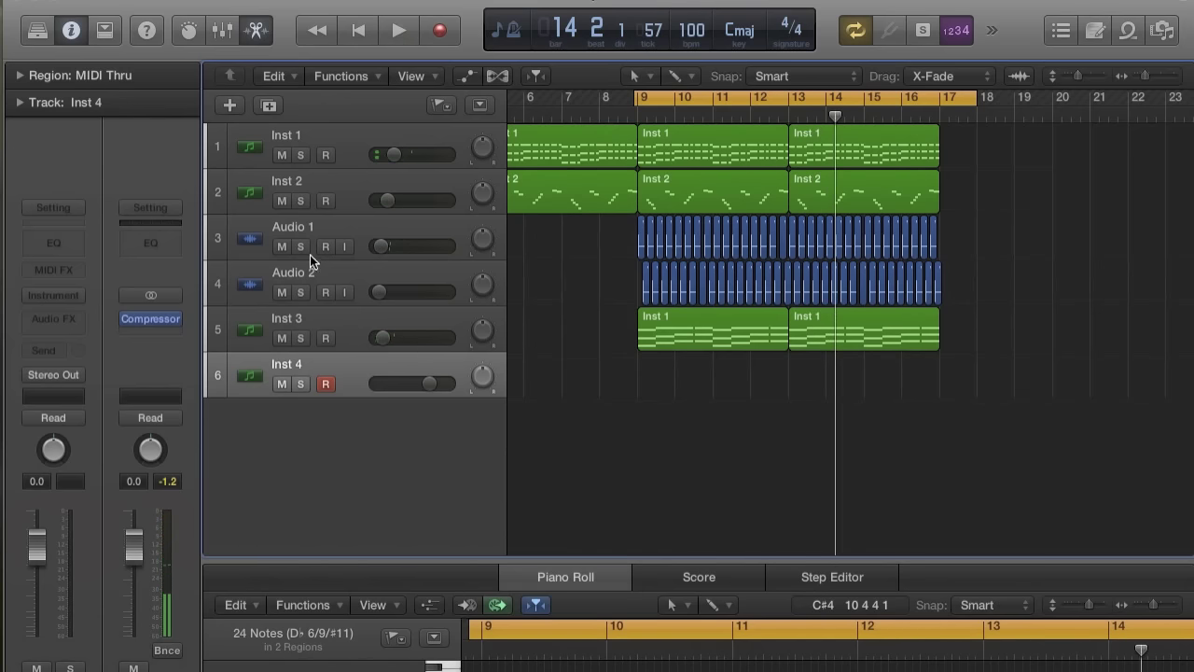
- Add a new audio track at the end of the track list and open the audio file import dialog
click(343, 282)
double_click(347, 437)
click(152, 1)
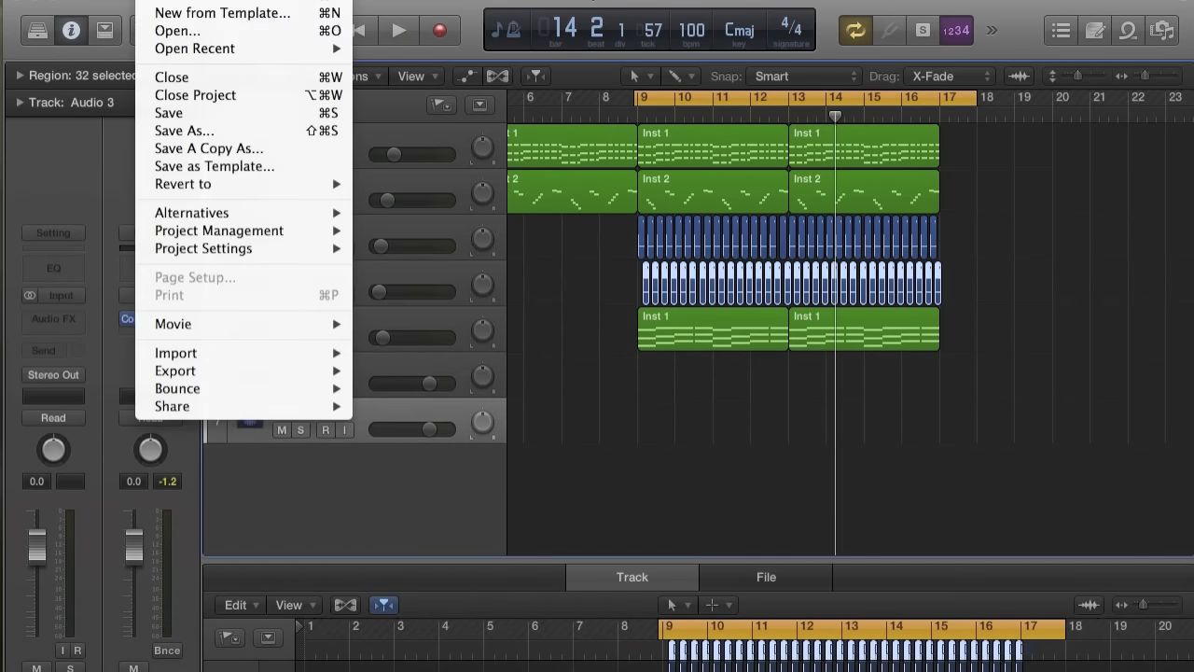
mouse_move(211, 353)
click(430, 370)
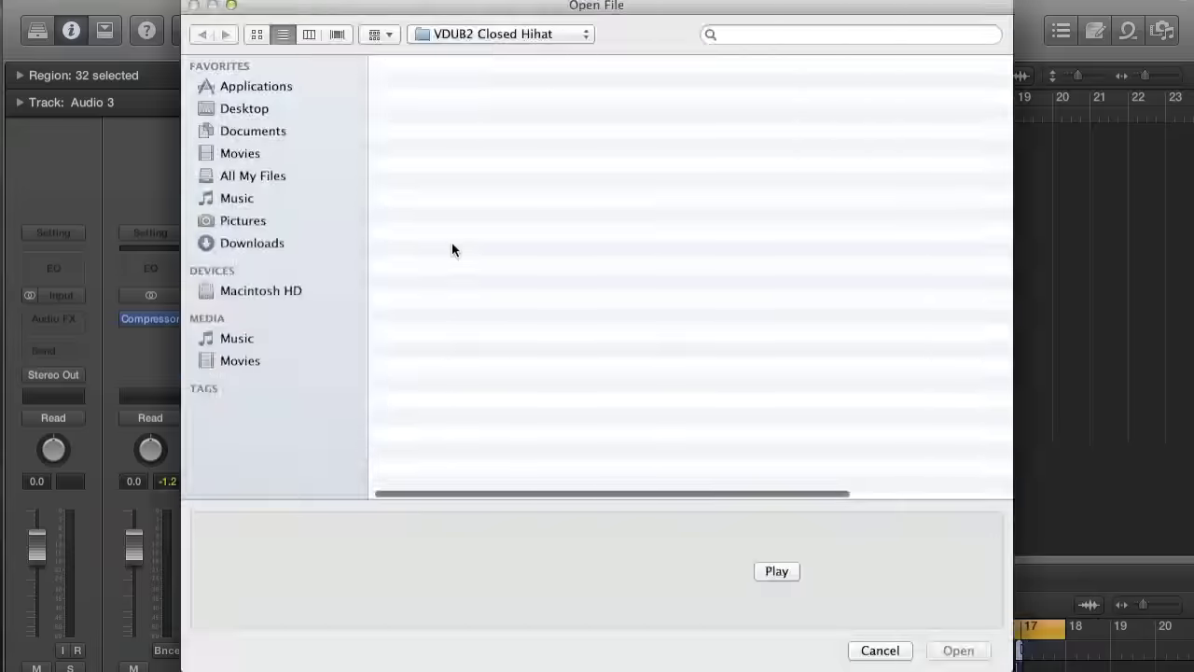
- Search the audio files for "clap" and preview Clap SwaggedOut 3.wav
click(736, 36)
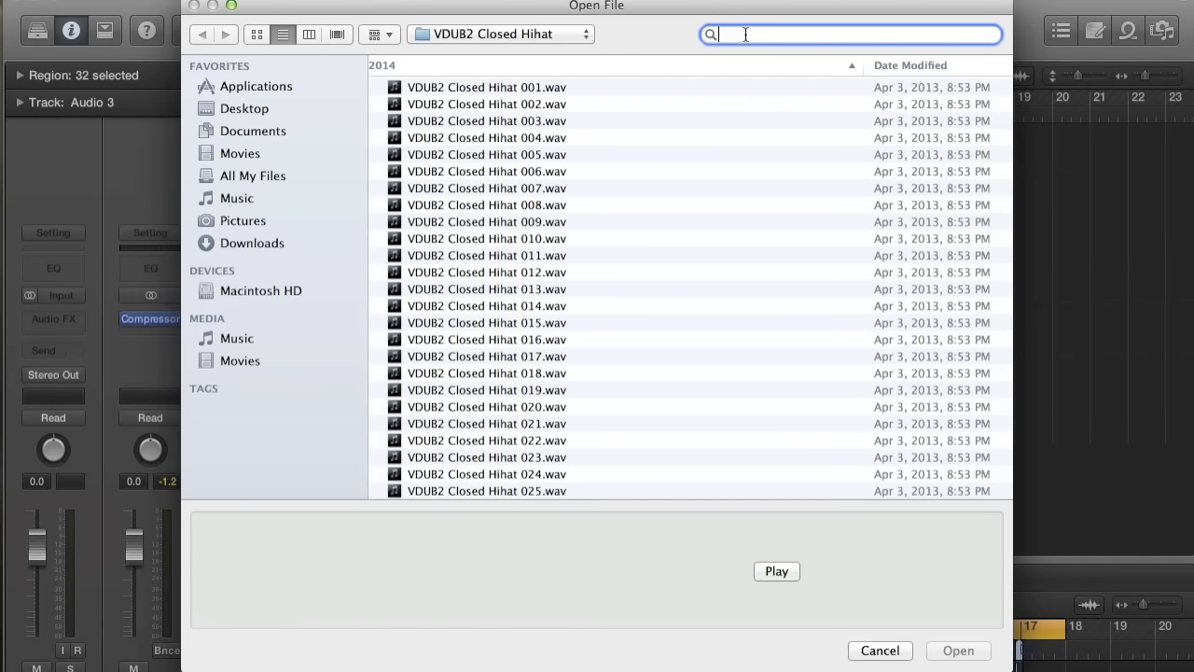
text(clap)
click(511, 153)
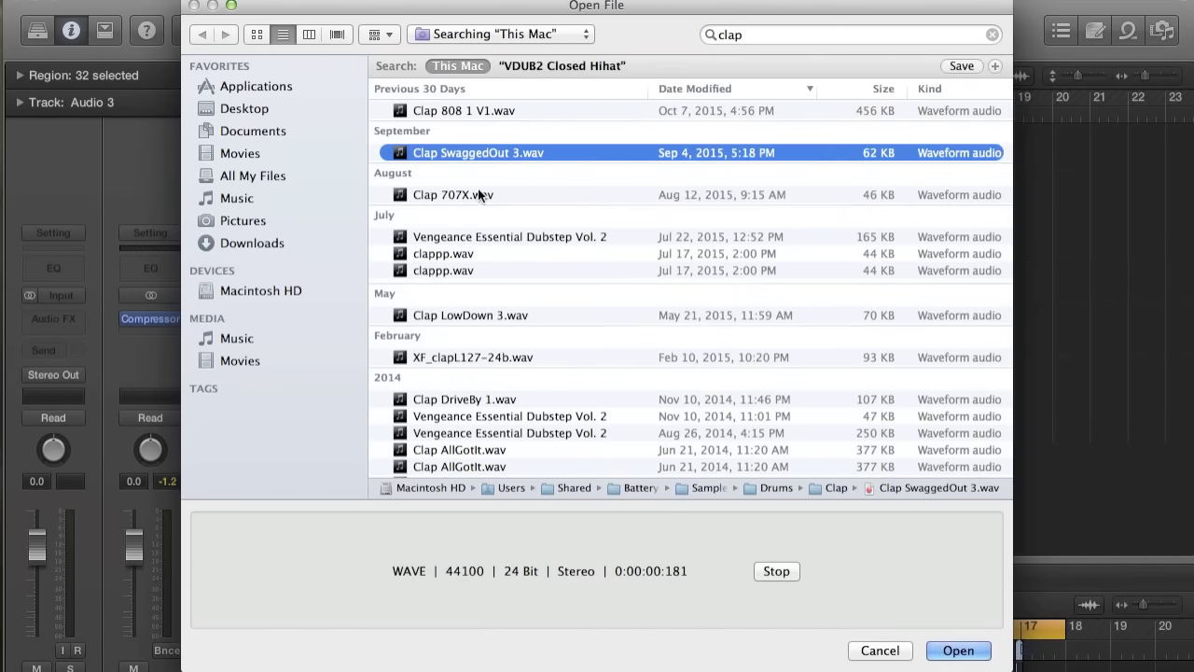
- Audition Clap 707X.wav, then import Clap SwaggedOut 3.wav onto the Audio 3 track and move the region earlier
click(478, 195)
click(790, 572)
double_click(523, 153)
click(821, 470)
drag(830, 421, 650, 416)
key(space)
key(space)
- Align the clap region on Audio 3 exactly with the start of bar 13
key(super+Right)
key(super+Right)
key(super+Right)
key(super+Right)
key(super+space)
key(Escape)
key(space)
key(space)
click(705, 382)
click(651, 422)
key(super+Right)
key(super+Right)
key(super+Right)
key(super+Right)
drag(791, 423, 623, 424)
key(super+Left)
key(super+Left)
- Lower the Audio 3 track volume to about -32 dB while checking the clap in playback
drag(430, 429, 384, 429)
key(space)
key(space)
- Repeat the clap region once and place the copy on beat 2 of bar 13
key(super+r)
click(723, 270)
key(super+Left)
key(super+Left)
key(super+Left)
key(super+Left)
key(super+Right)
key(super+Right)
key(super+Right)
key(super+Right)
drag(624, 423, 896, 424)
- Start the cycle range at bar 13 and repeat the two clap regions once onto beats 3 and 4
drag(694, 96, 863, 96)
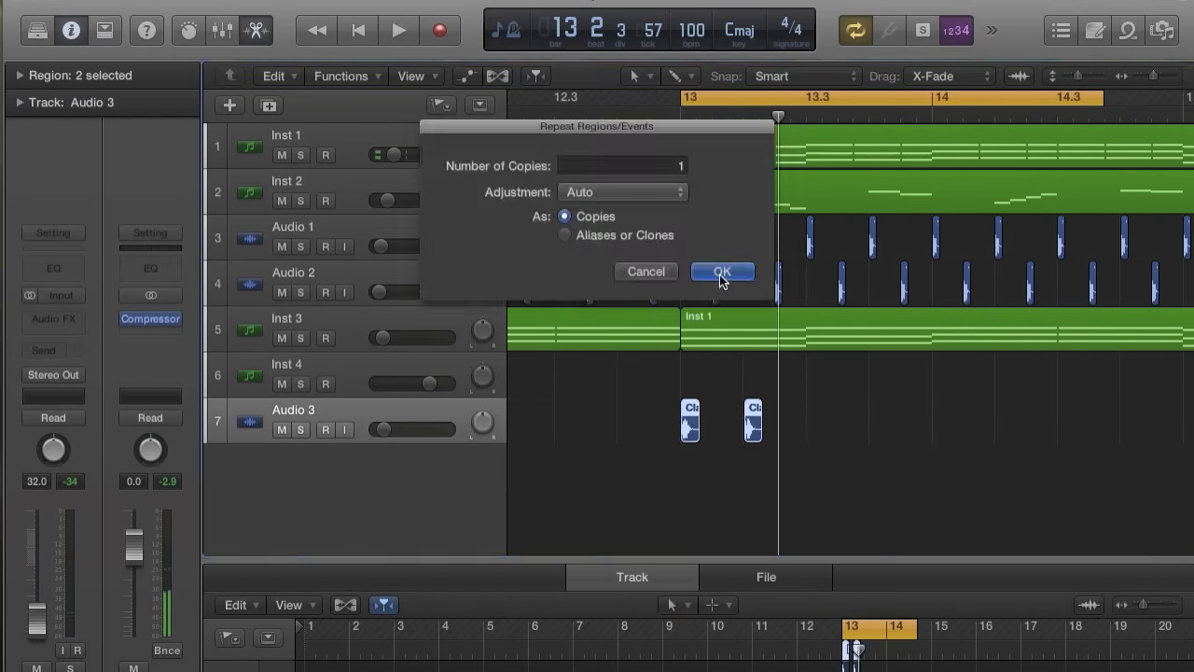
click(718, 270)
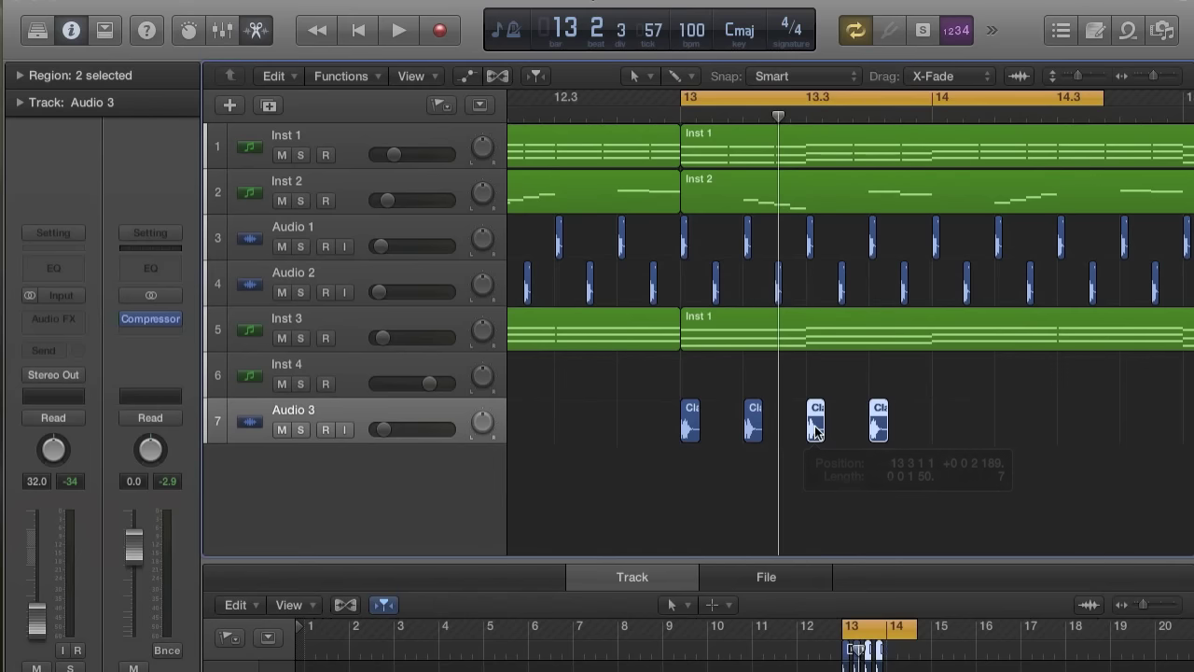
key(super+Left)
key(super+Left)
key(super+Left)
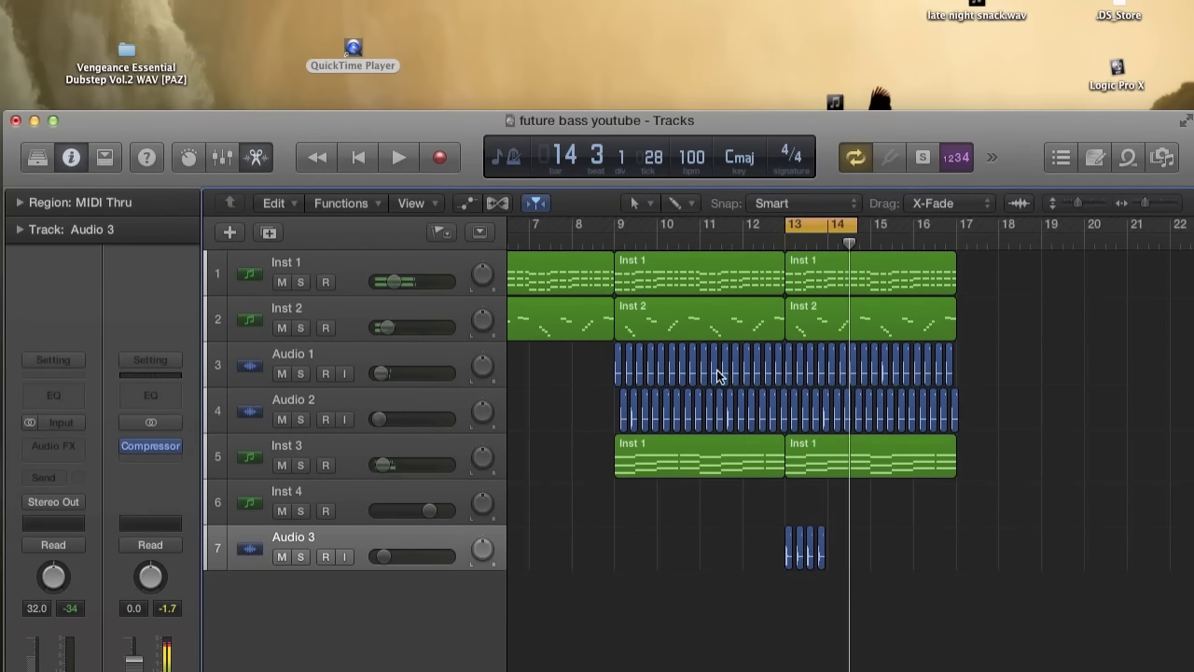
- Extend the cycle range to bar 17 and repeat the four clap regions once, with the copies starting at bar 14
drag(855, 229, 953, 232)
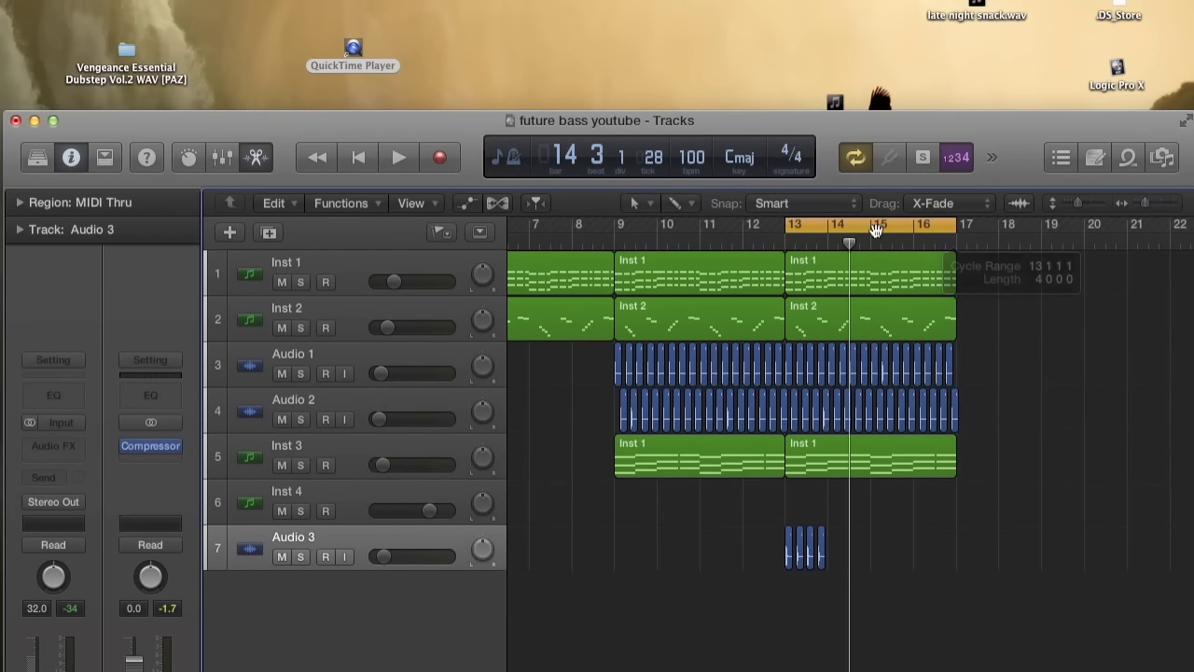
key(super+Right)
key(super+Right)
key(super+Right)
drag(788, 555, 603, 551)
key(super+r)
click(742, 274)
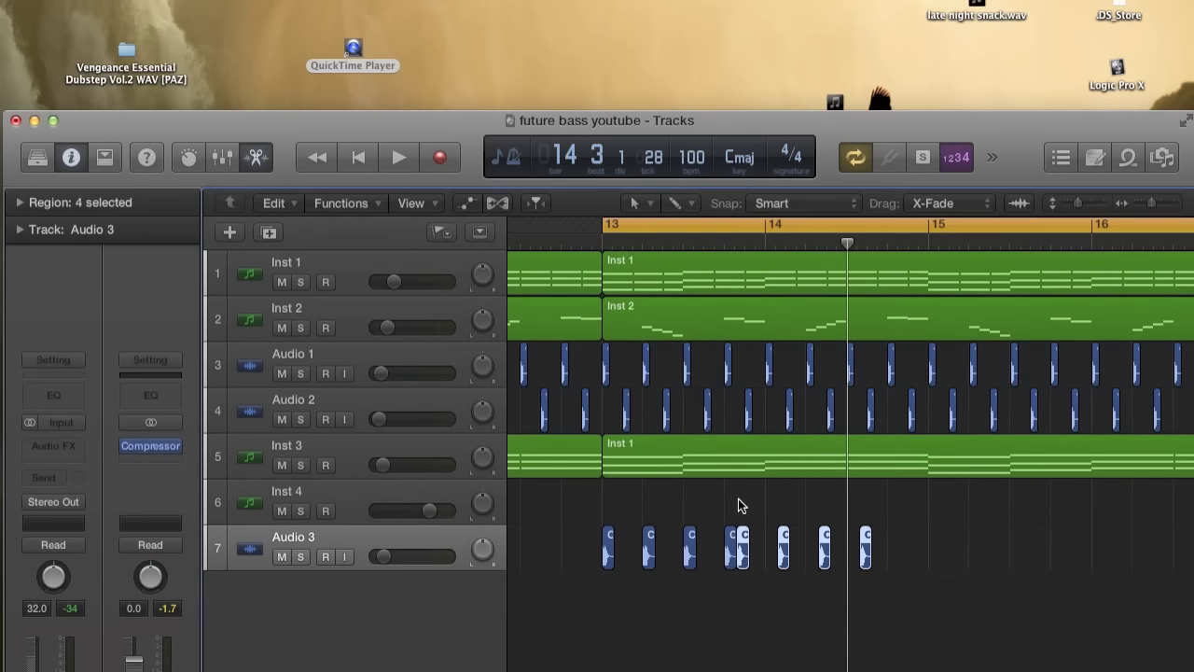
drag(741, 557, 770, 556)
- Repeat the eight clap regions in bars 13 and 14 once, with the copies starting at bar 15
drag(947, 544, 606, 557)
key(super+r)
click(722, 272)
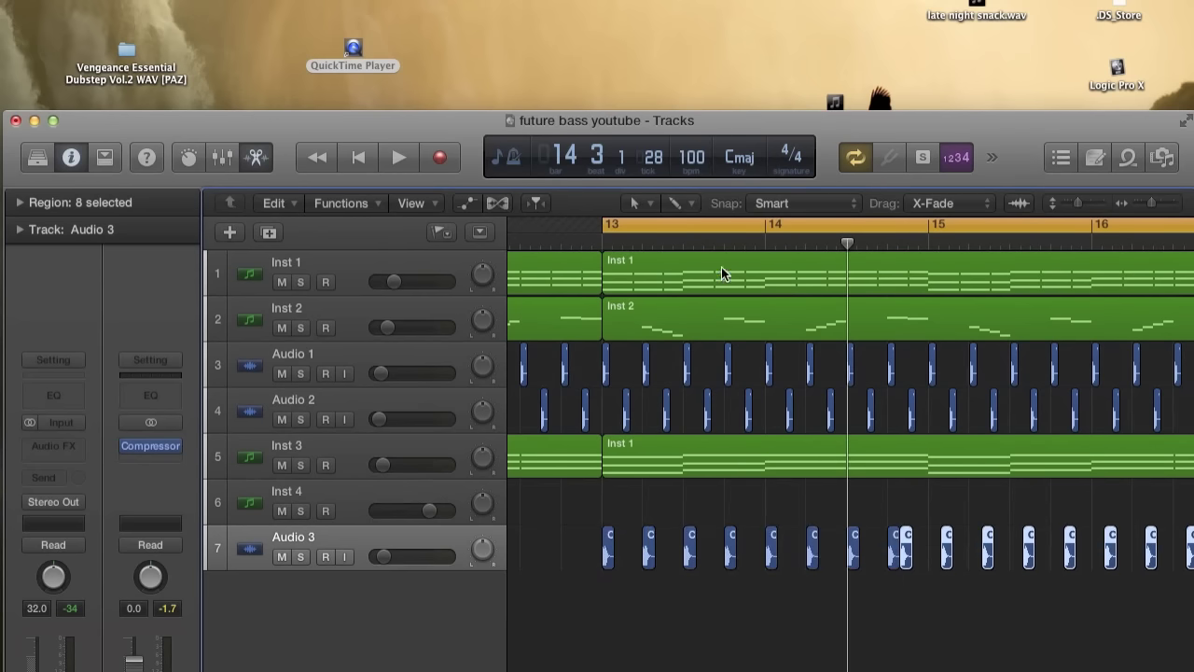
scroll(874, 540, right, 2)
scroll(874, 539, right, 1)
drag(817, 554, 845, 554)
key(super+Left)
key(super+Left)
key(super+Right)
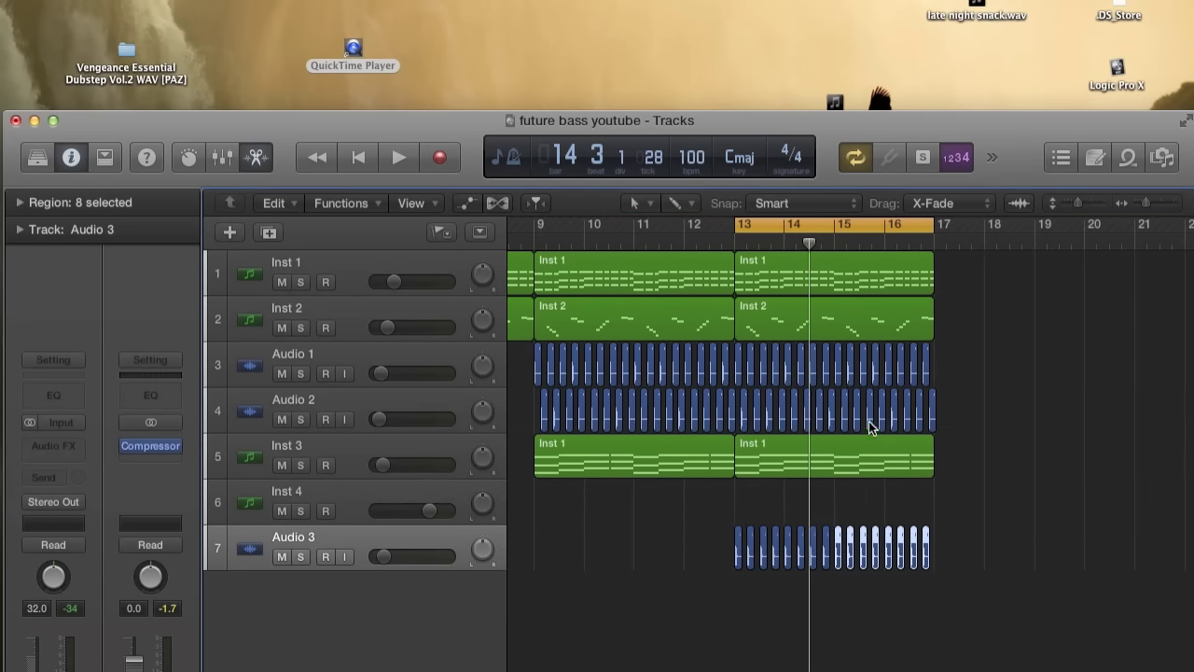
- Copy the Inst 1 region of bars 13 to 16 onto the Inst 4 track, starting at bar 13
click(362, 494)
click(817, 278)
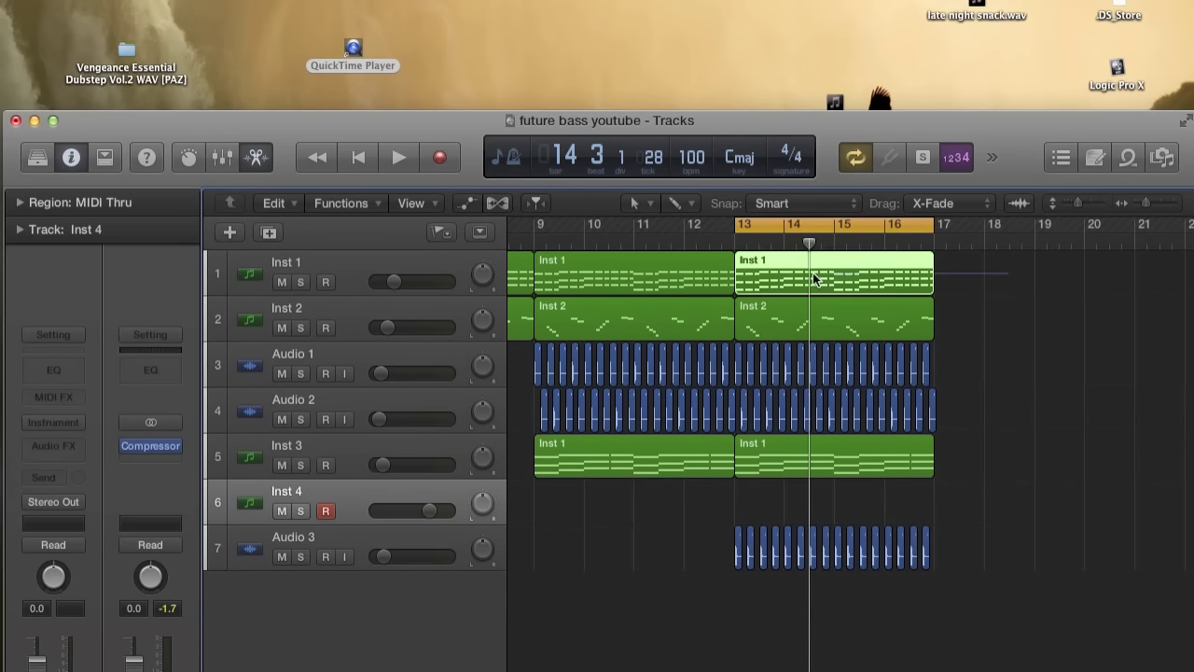
key(super+r)
click(725, 273)
drag(997, 268, 797, 501)
key(super+Right)
key(super+Right)
key(super+Right)
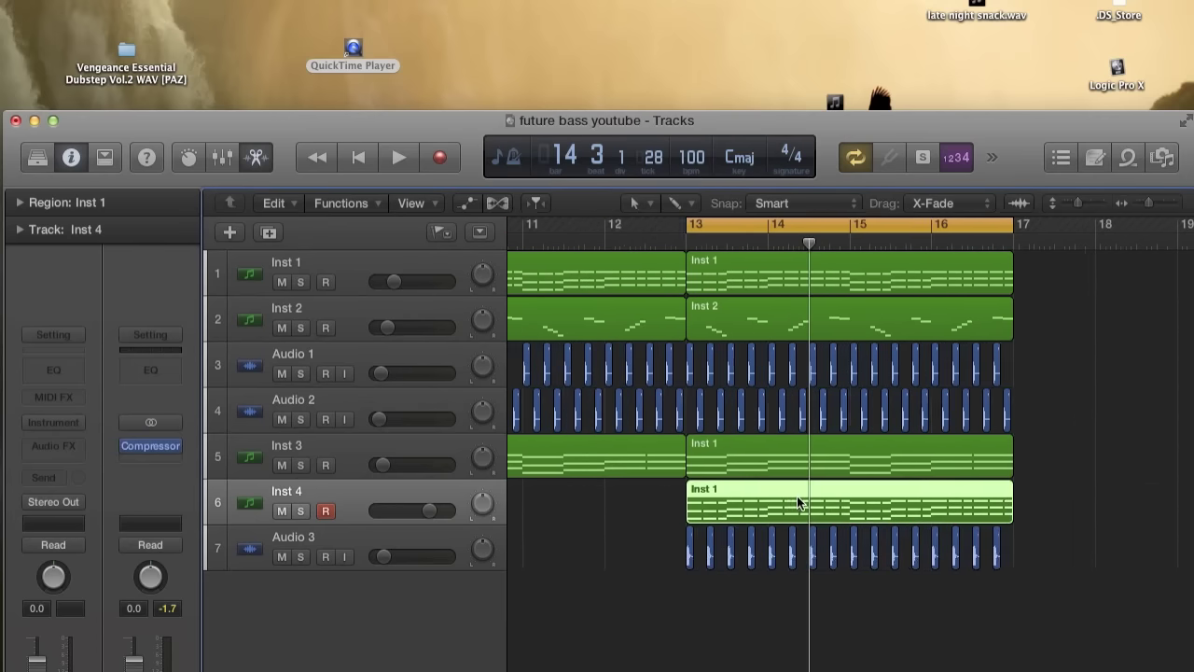
- Lower the Inst 4 track volume to about -46 dB and load the LennarDigital Sylenth1 stereo instrument on it
scroll(798, 502, left, 5)
scroll(798, 503, right, 2)
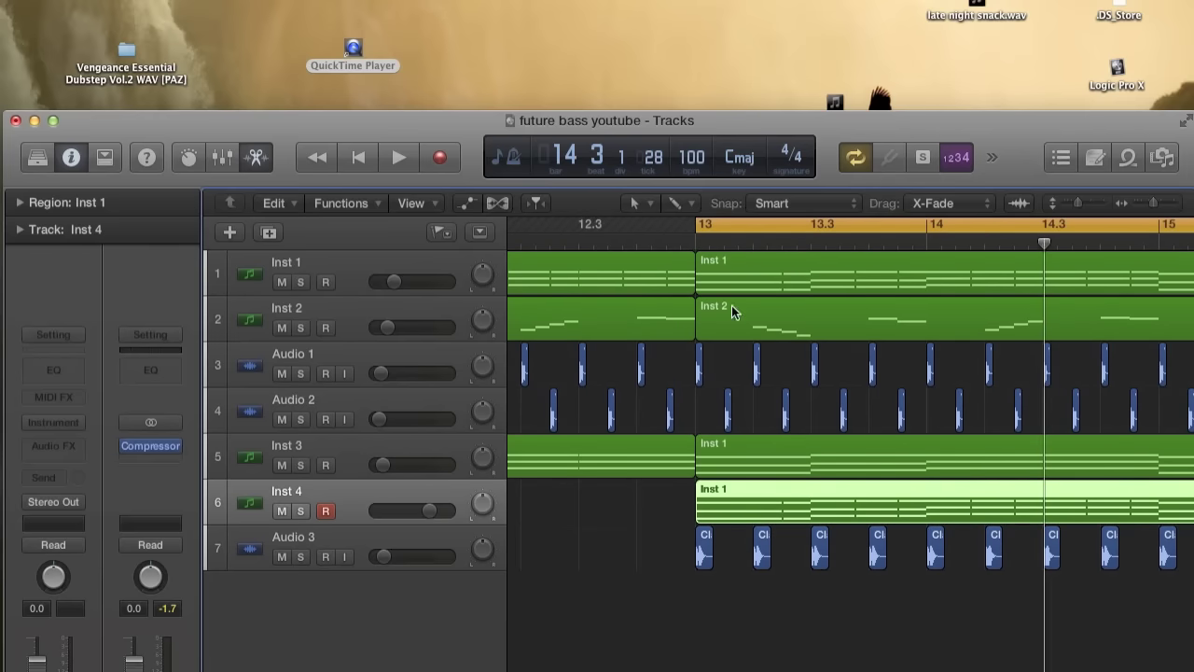
drag(430, 511, 379, 510)
click(54, 420)
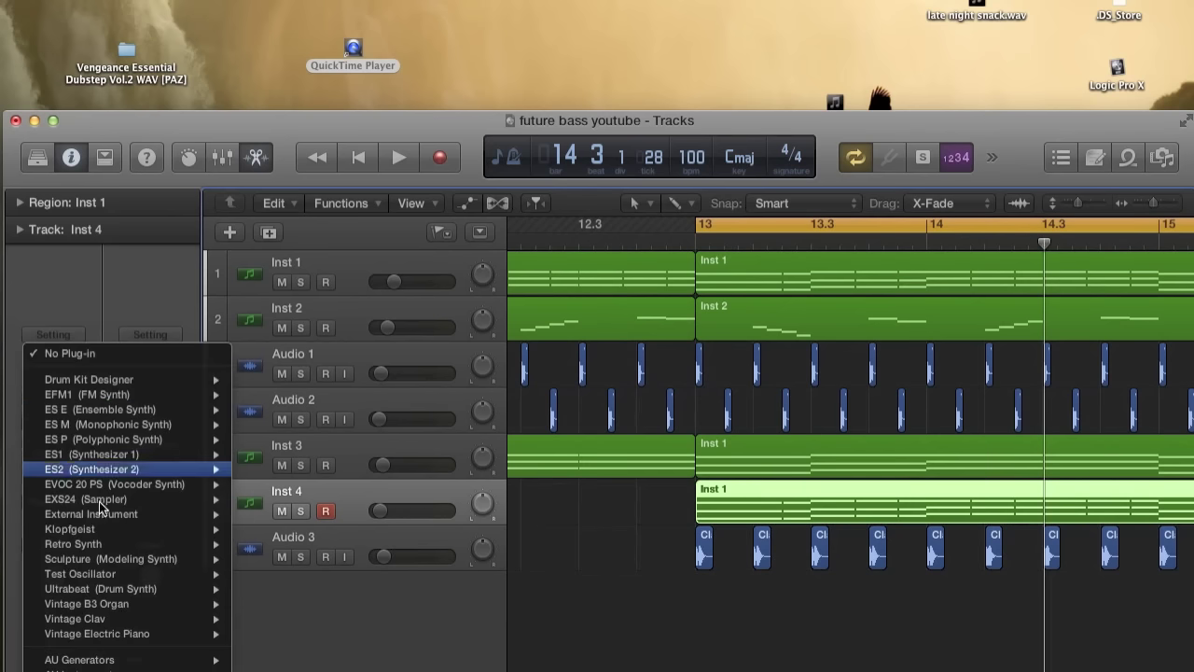
mouse_move(140, 669)
mouse_move(320, 659)
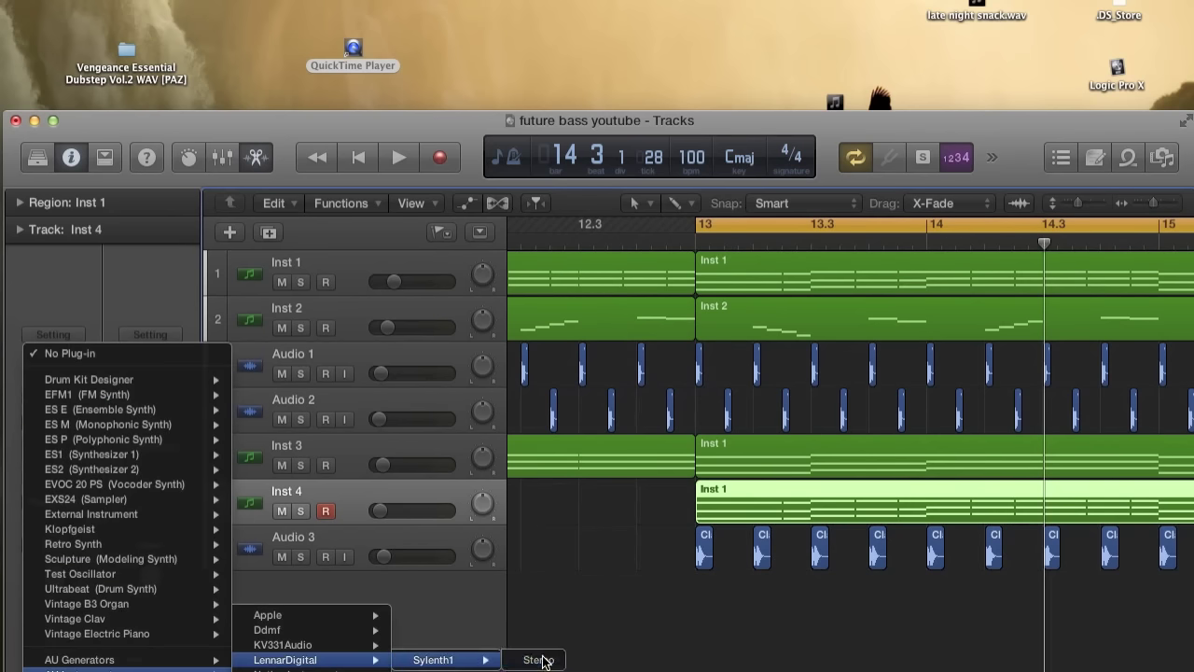
click(539, 659)
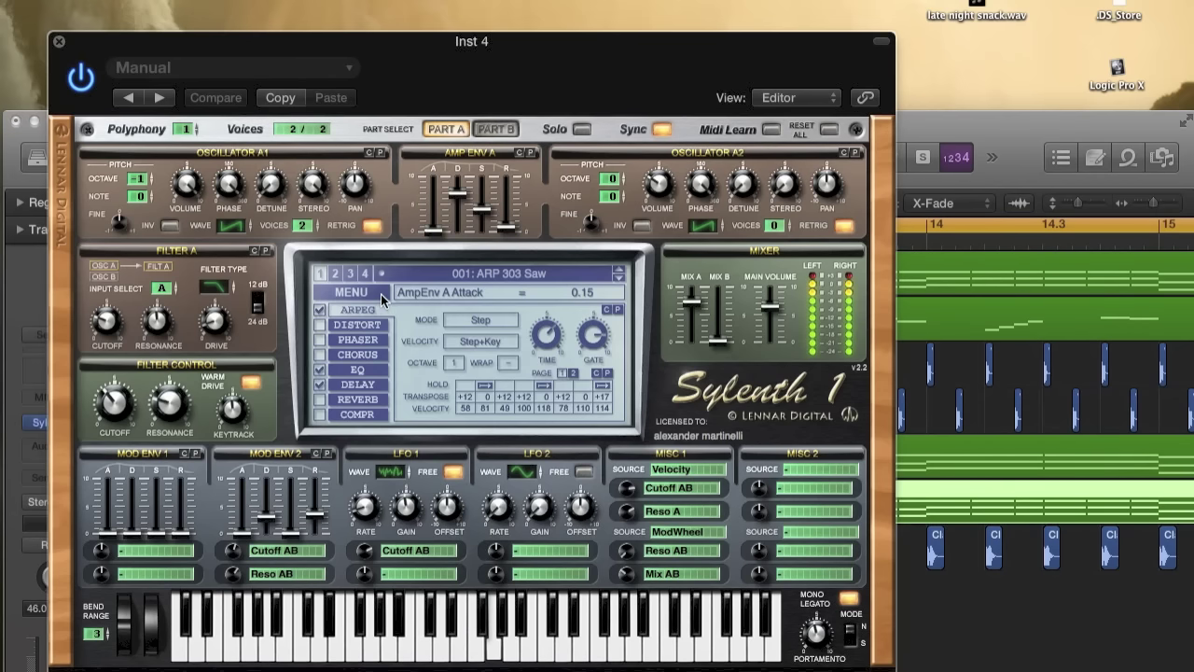
- Initialize the Sylenth1 preset and set Oscillator A1 to 8 voices, retrigger off and detune 3.81
click(381, 296)
click(373, 424)
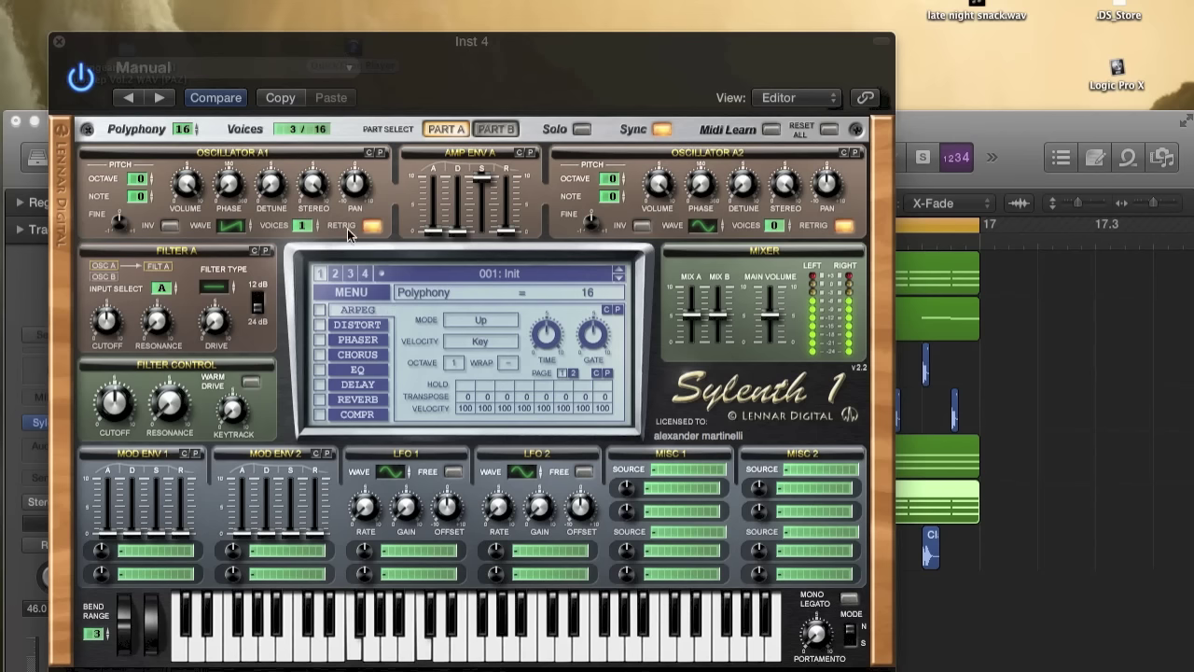
drag(312, 229, 331, 112)
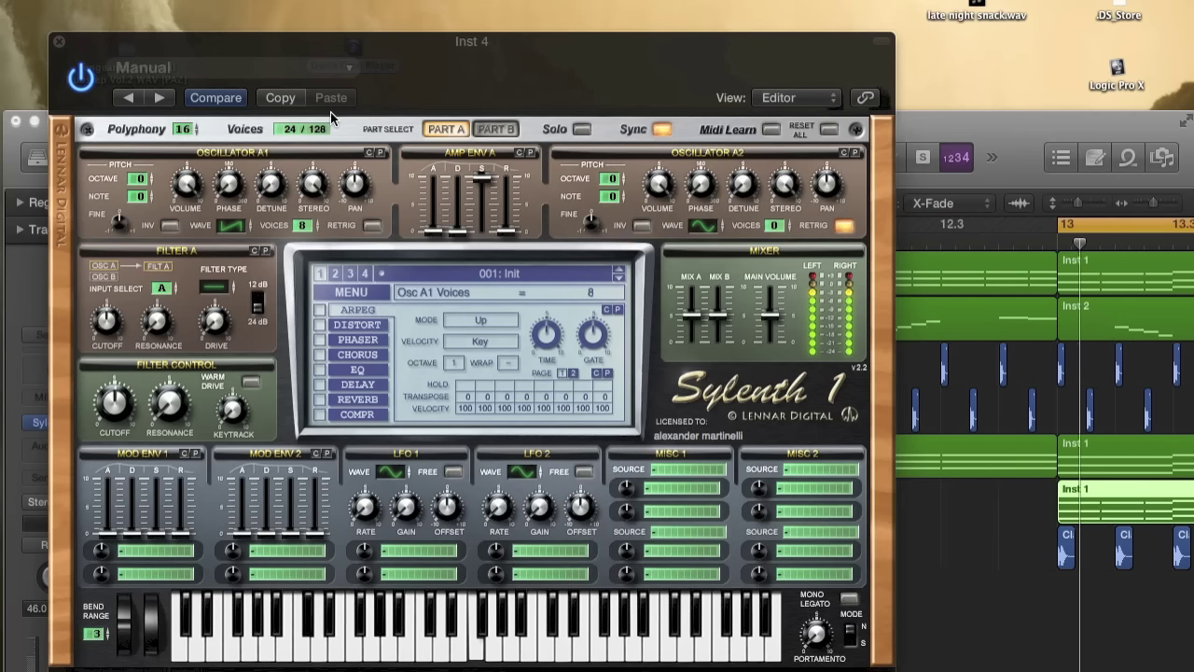
drag(266, 131, 270, 124)
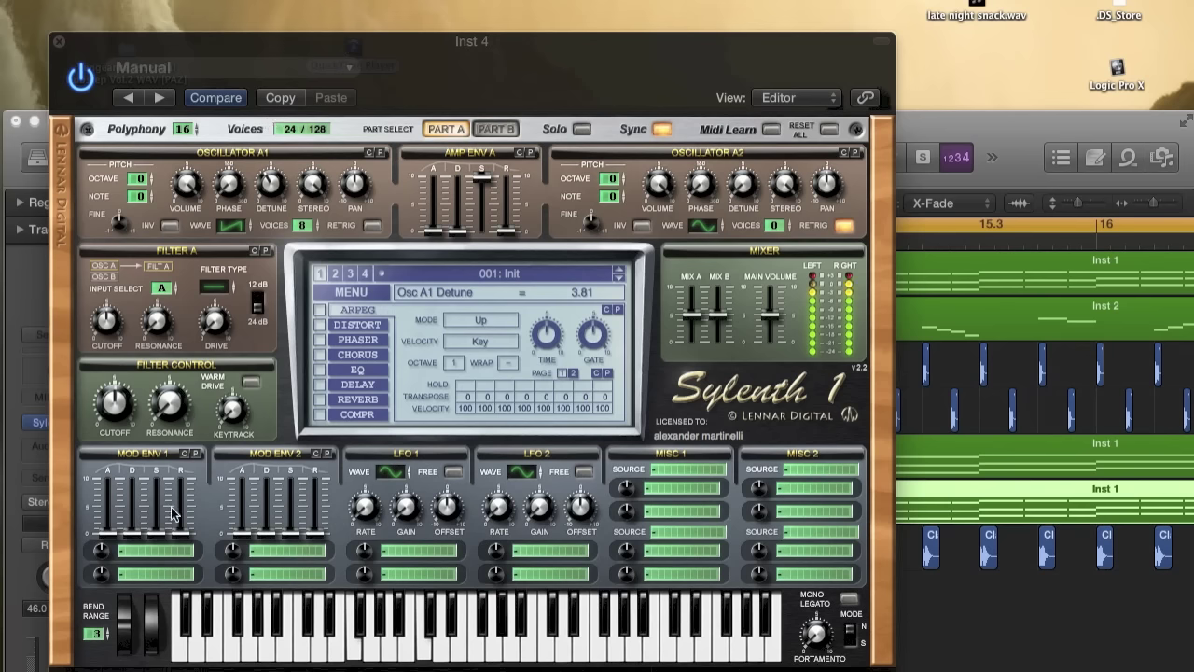
- Route Mod Env 1 with decay 3.85 to Cutoff A, using Filter A as a lowpass with its cutoff at 1.00 Hz
click(159, 558)
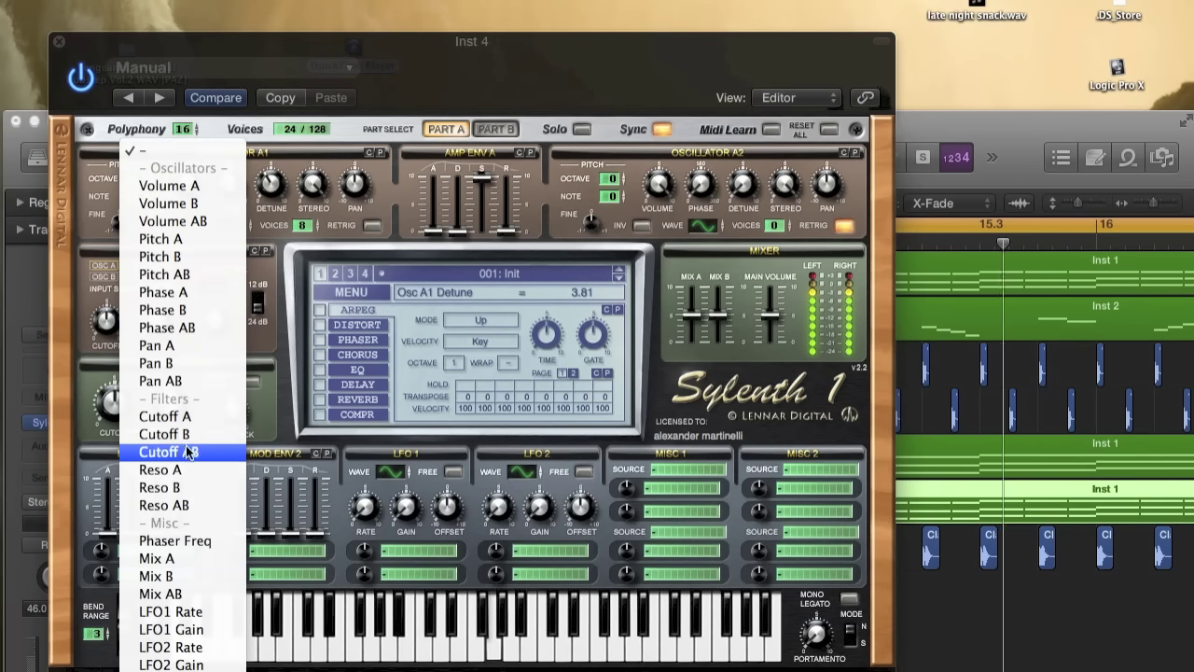
click(166, 416)
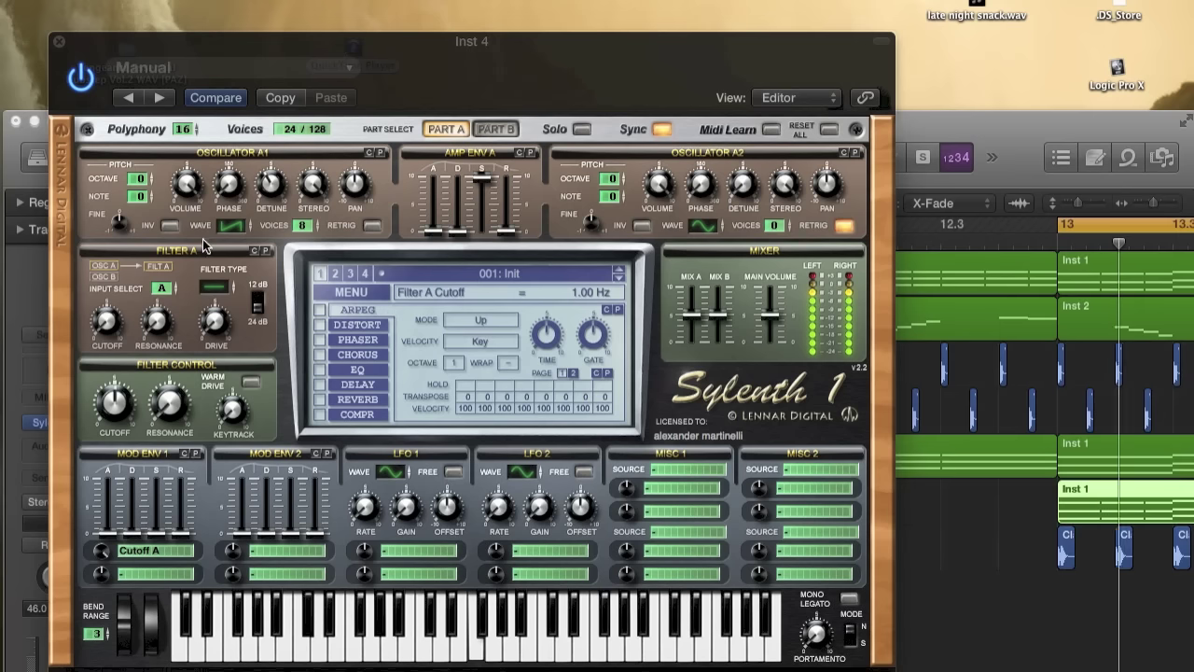
click(216, 284)
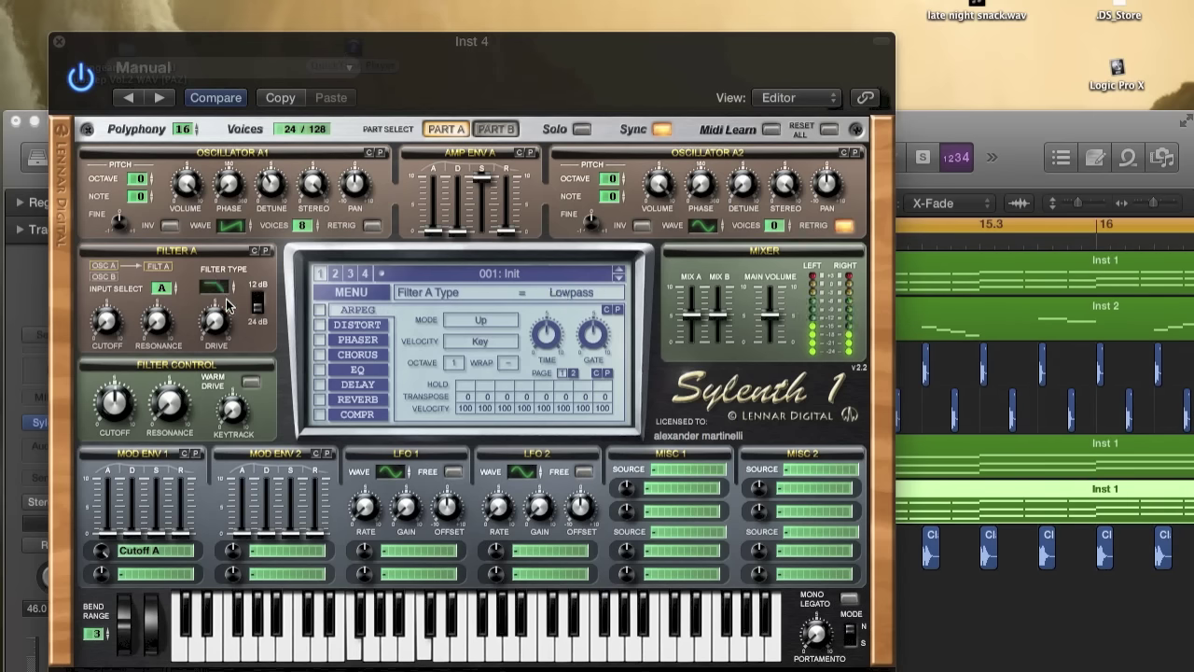
drag(133, 529, 156, 482)
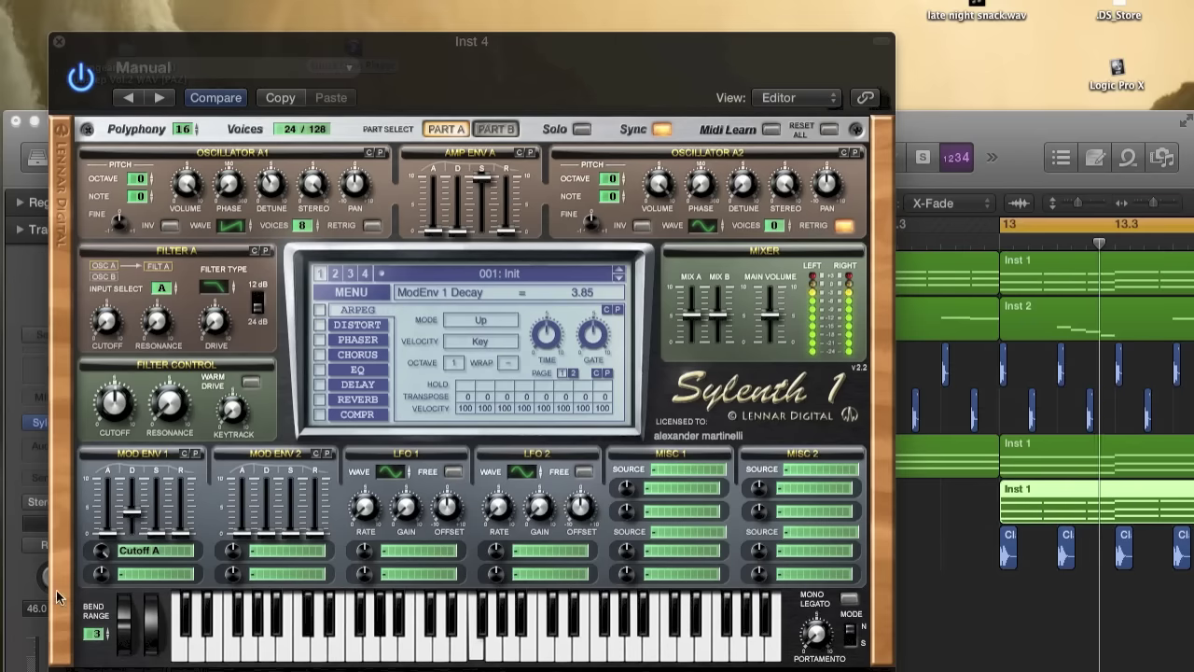
double_click(329, 44)
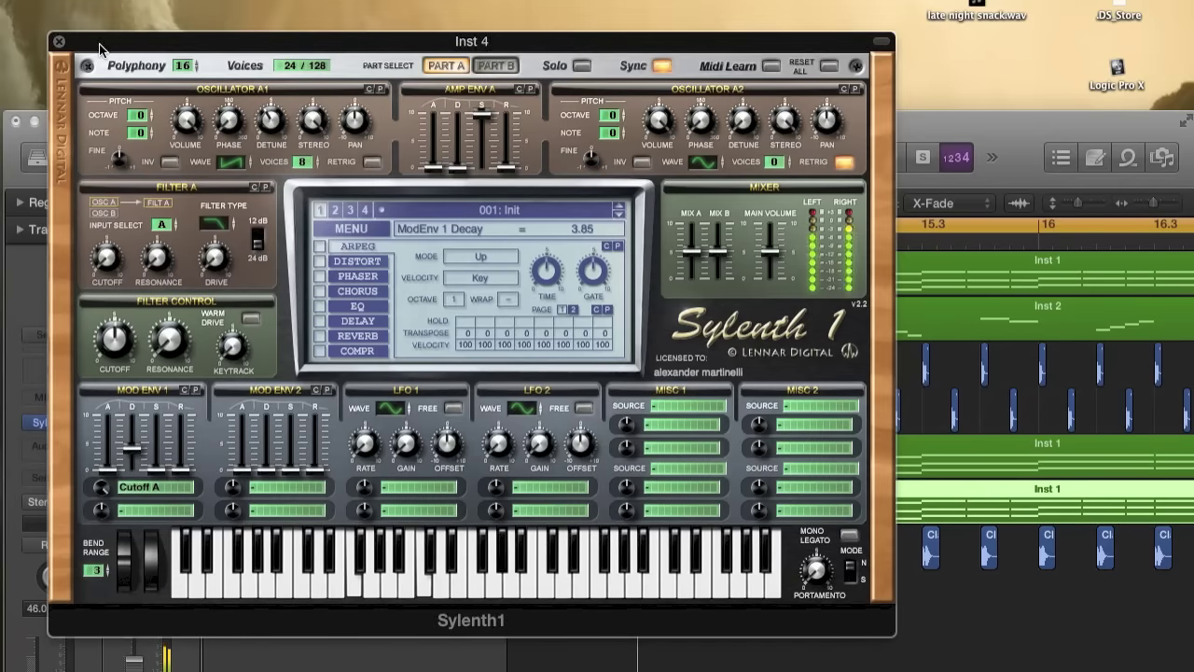
click(59, 41)
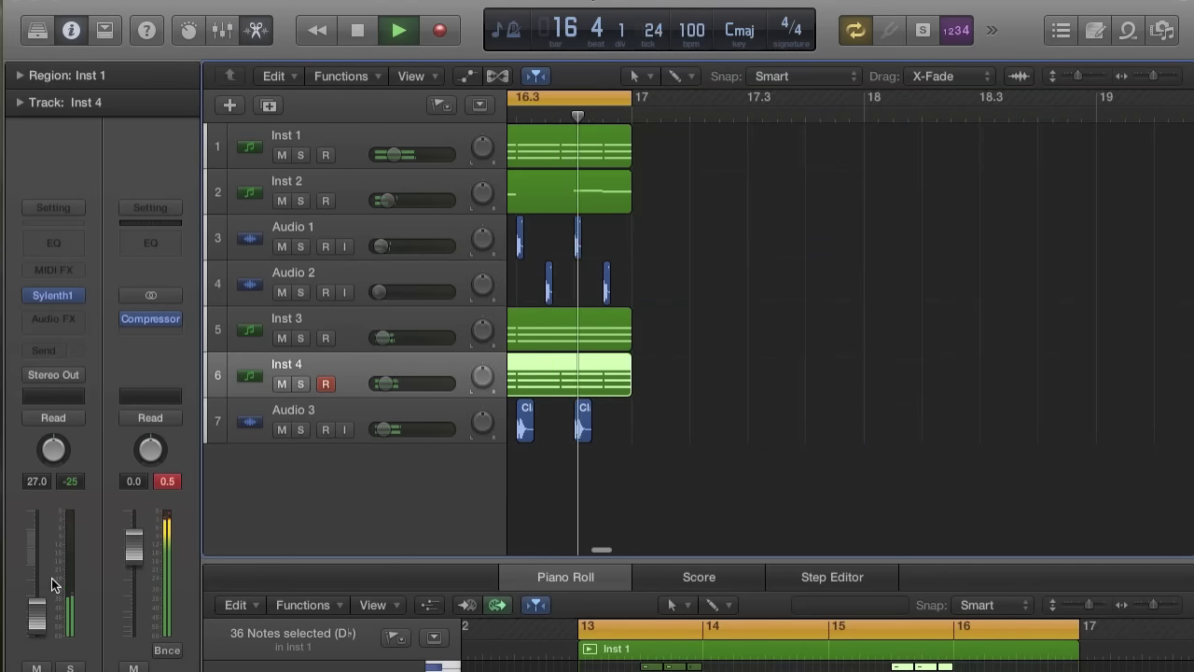
- In the Inst 4 Sylenth1, set the Amp Env A decay to 10.00 and the Mod Env 1 decay to 6.21
click(52, 293)
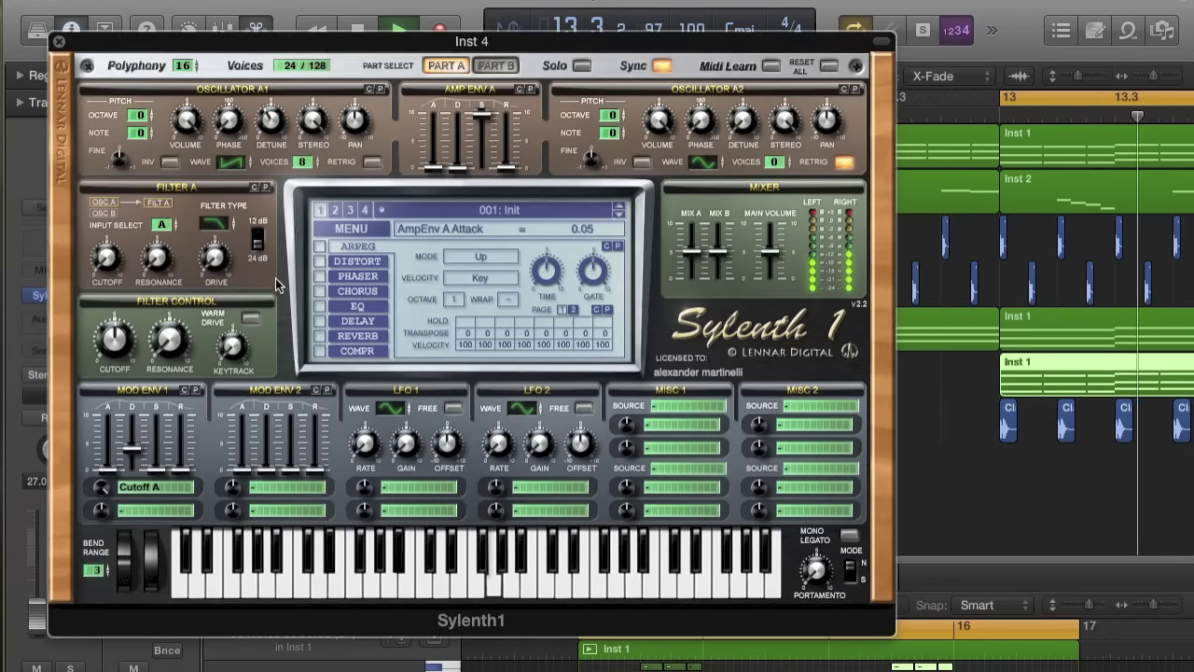
drag(140, 441, 157, 424)
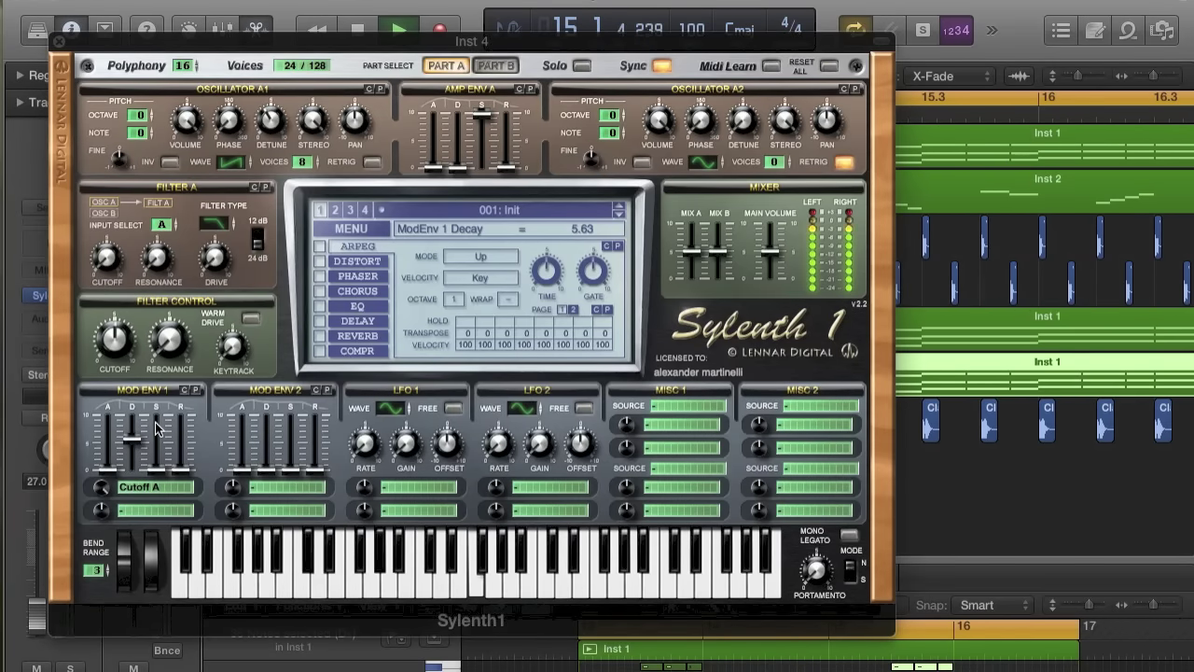
drag(457, 168, 457, 115)
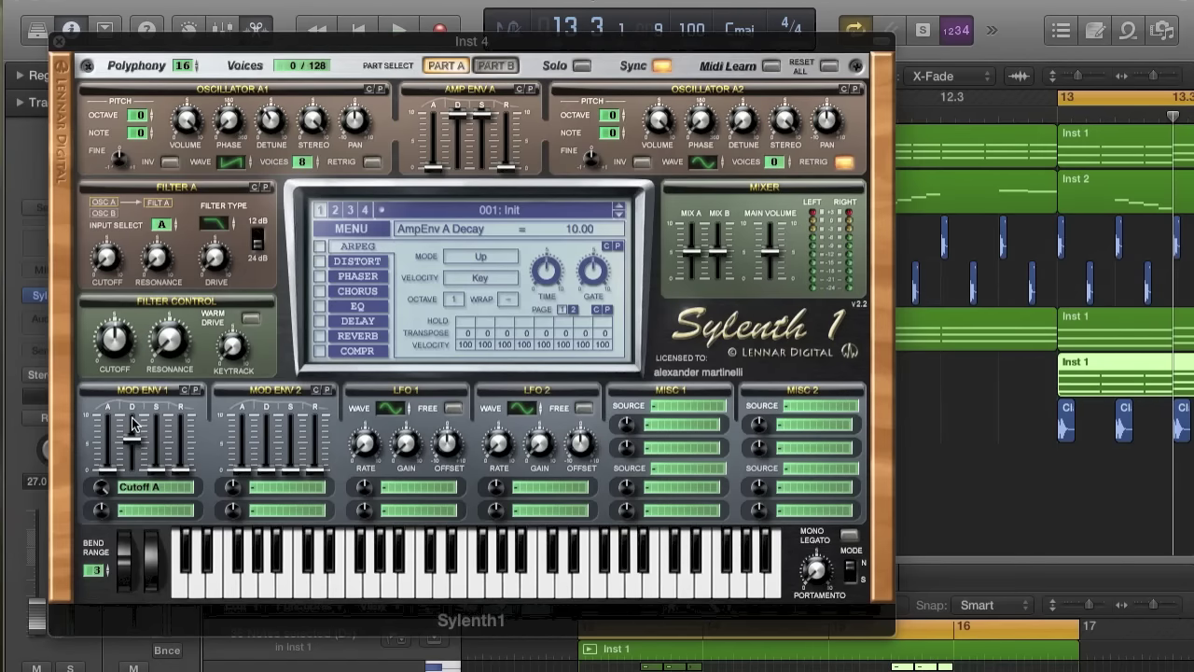
drag(133, 425, 141, 424)
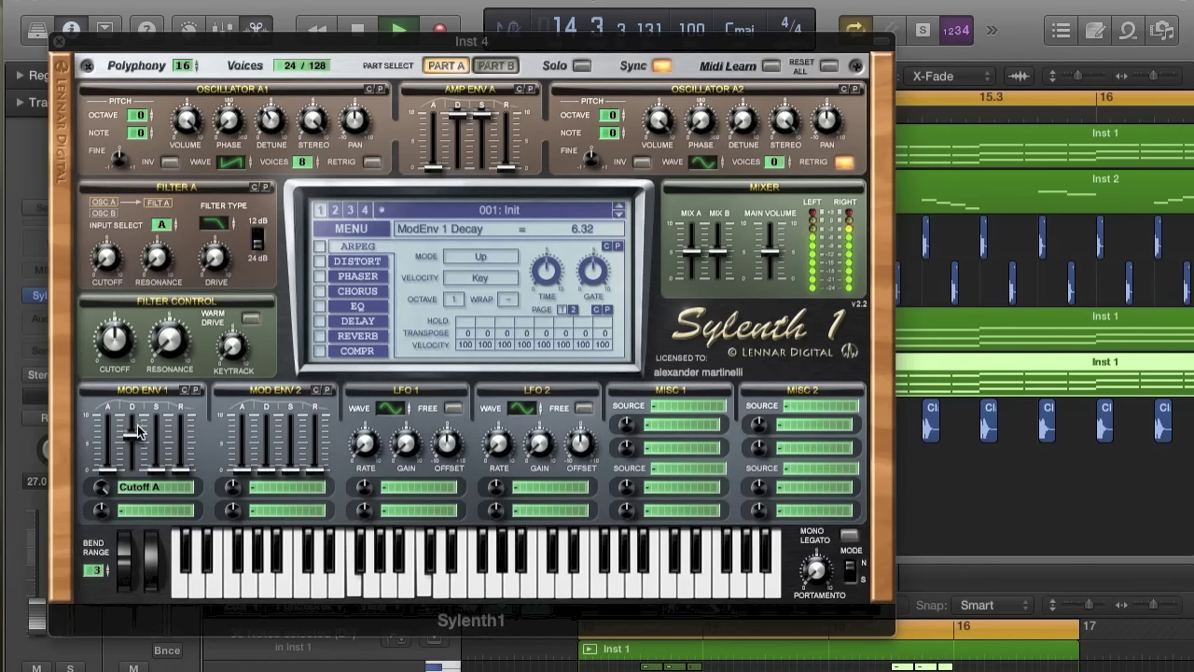
mouse_move(137, 432)
mouse_down()
mouse_move(138, 464)
mouse_move(140, 441)
mouse_up()
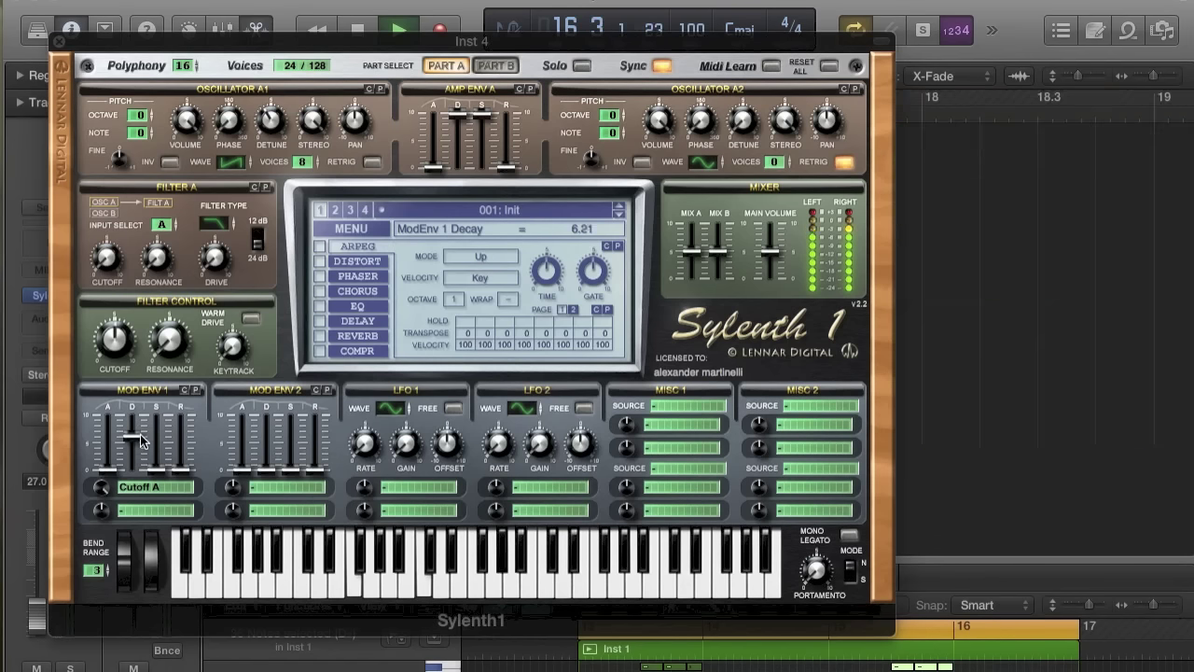
- Try Sylenth1's built-in reverb on the Inst 4 sound
click(321, 335)
click(346, 337)
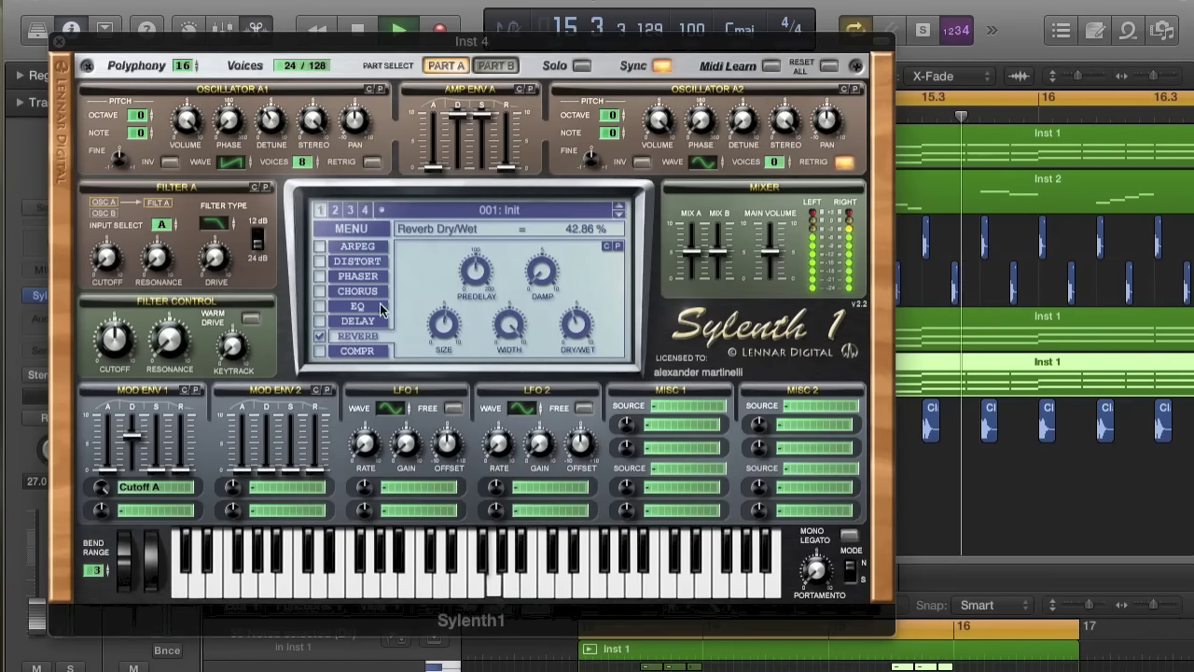
key(space)
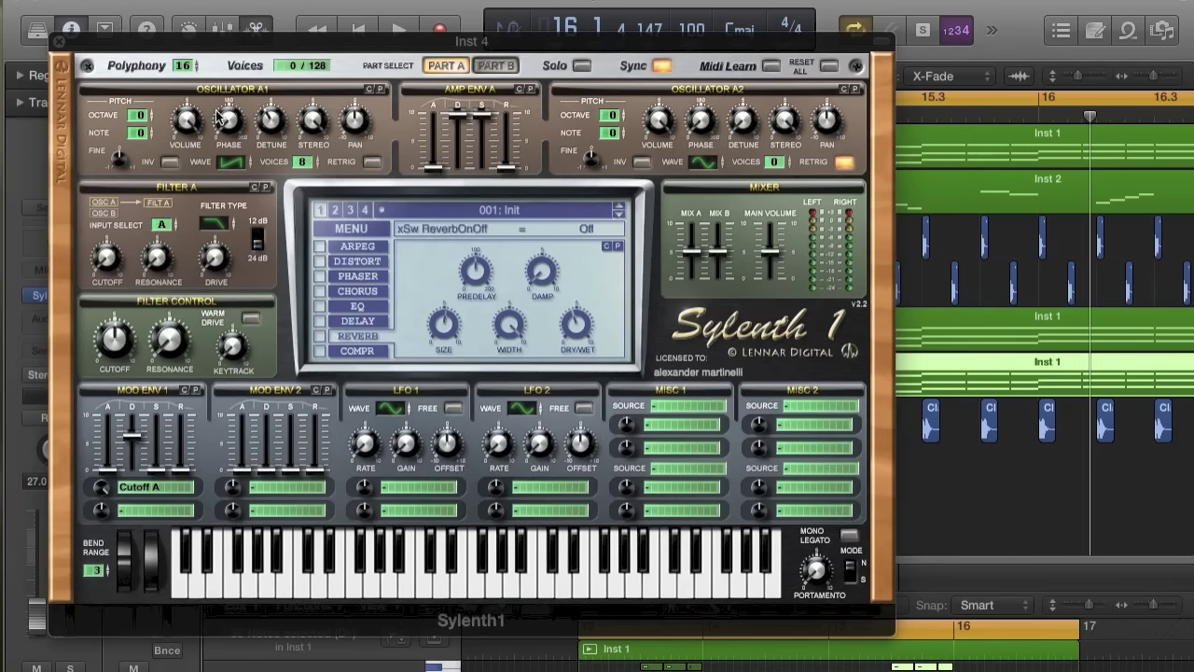
- Close Sylenth1 and insert the stereo Space Designer reverb as an audio effect on Inst 4
click(57, 41)
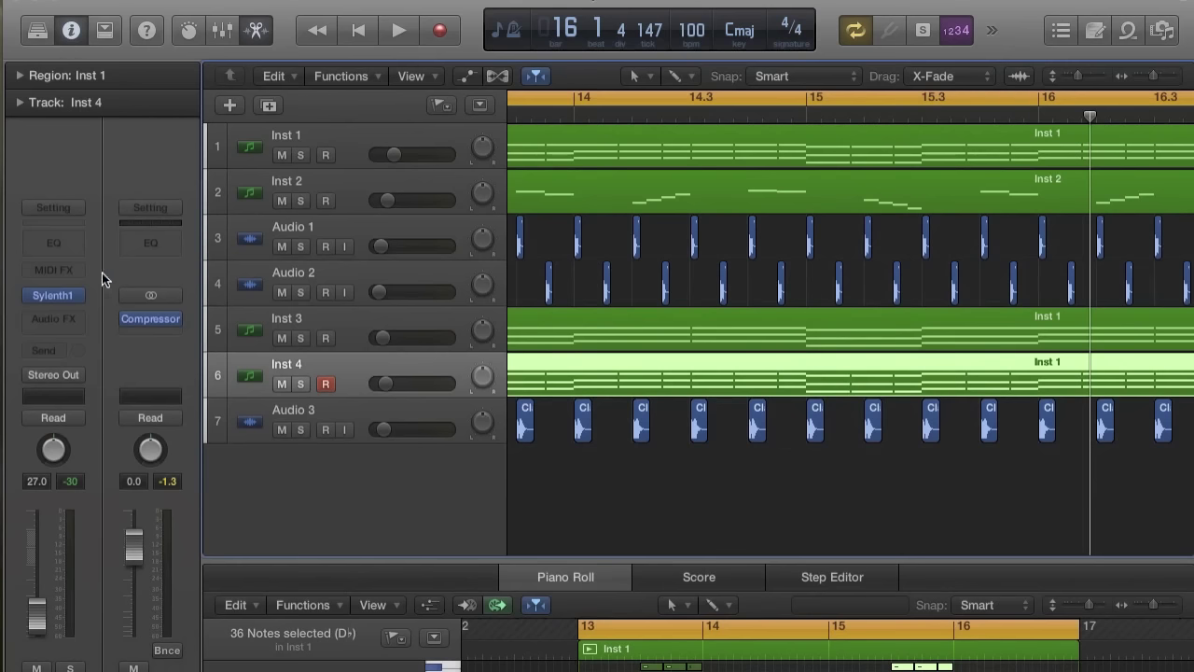
click(59, 314)
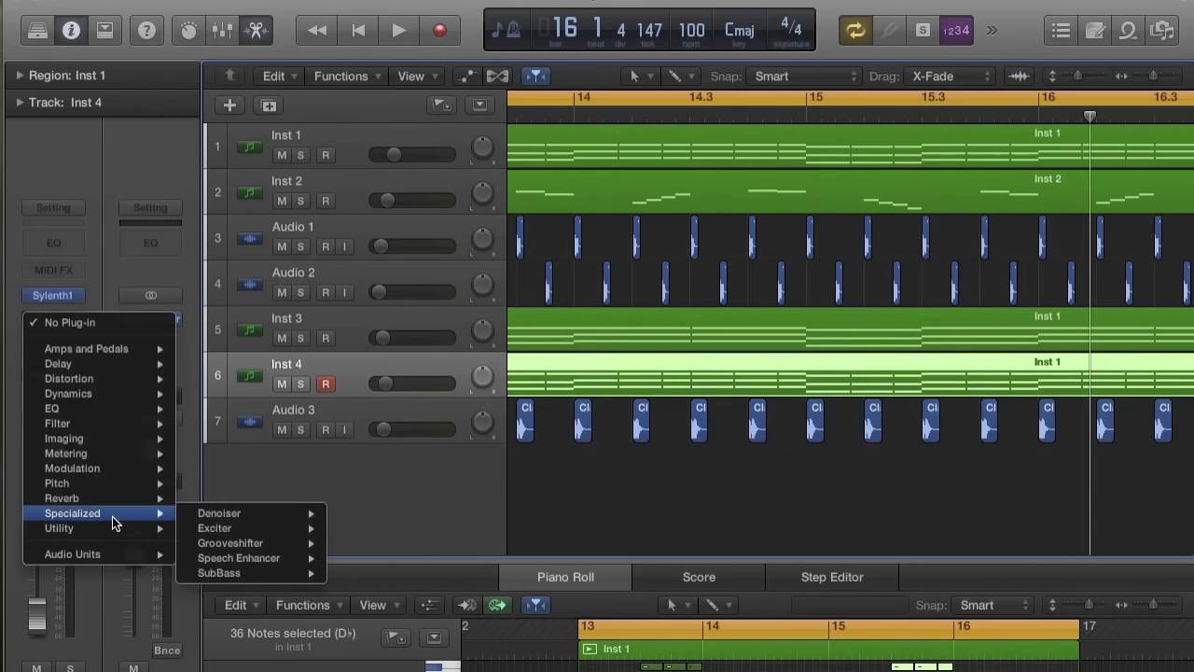
mouse_move(121, 504)
mouse_move(280, 543)
click(355, 543)
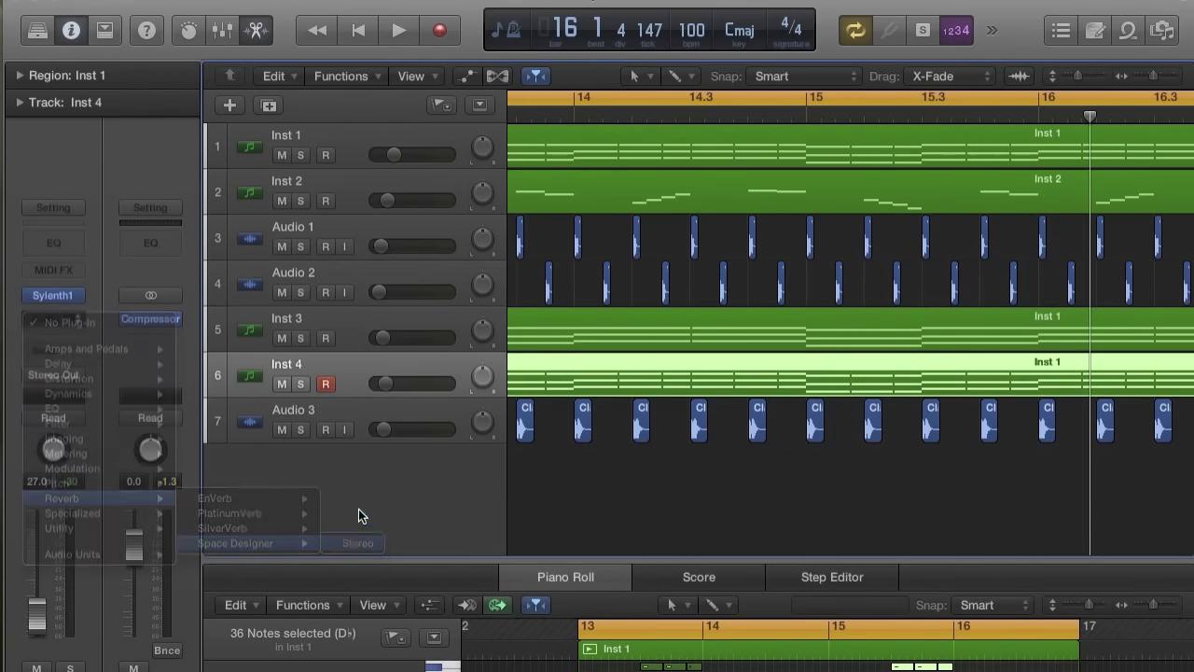
- Reshape Space Designer's volume envelope into a fuller, slower decay curve and slightly raise the reverb output level during playback
key(space)
drag(376, 243, 437, 125)
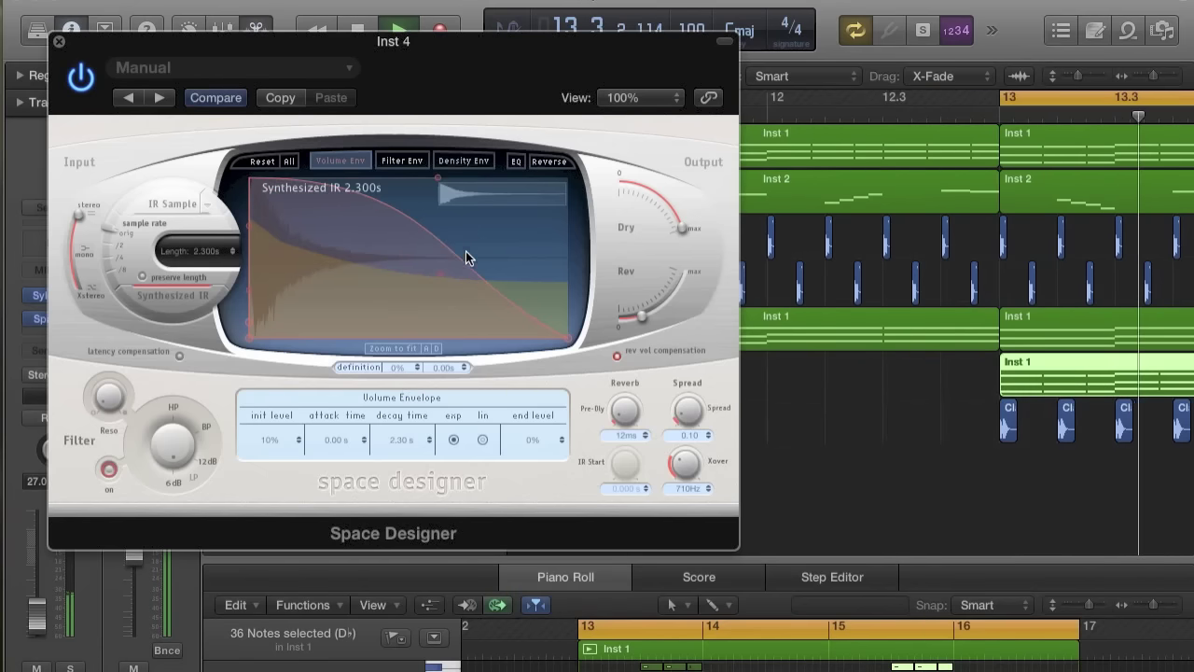
drag(443, 275, 493, 160)
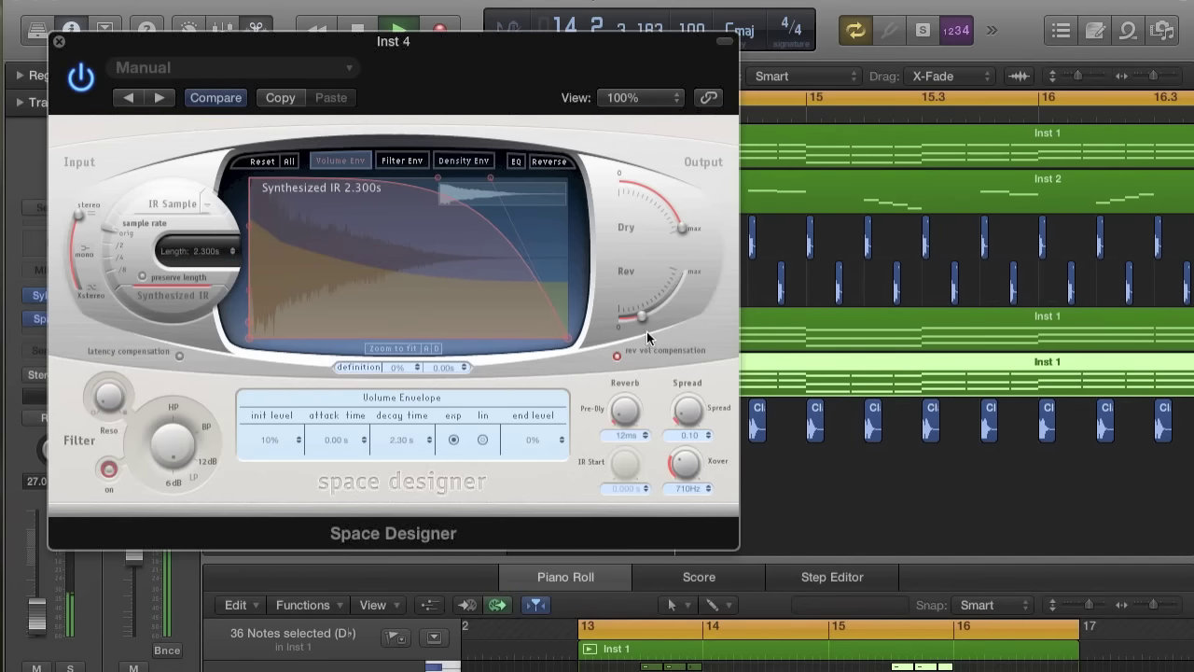
drag(642, 321, 648, 320)
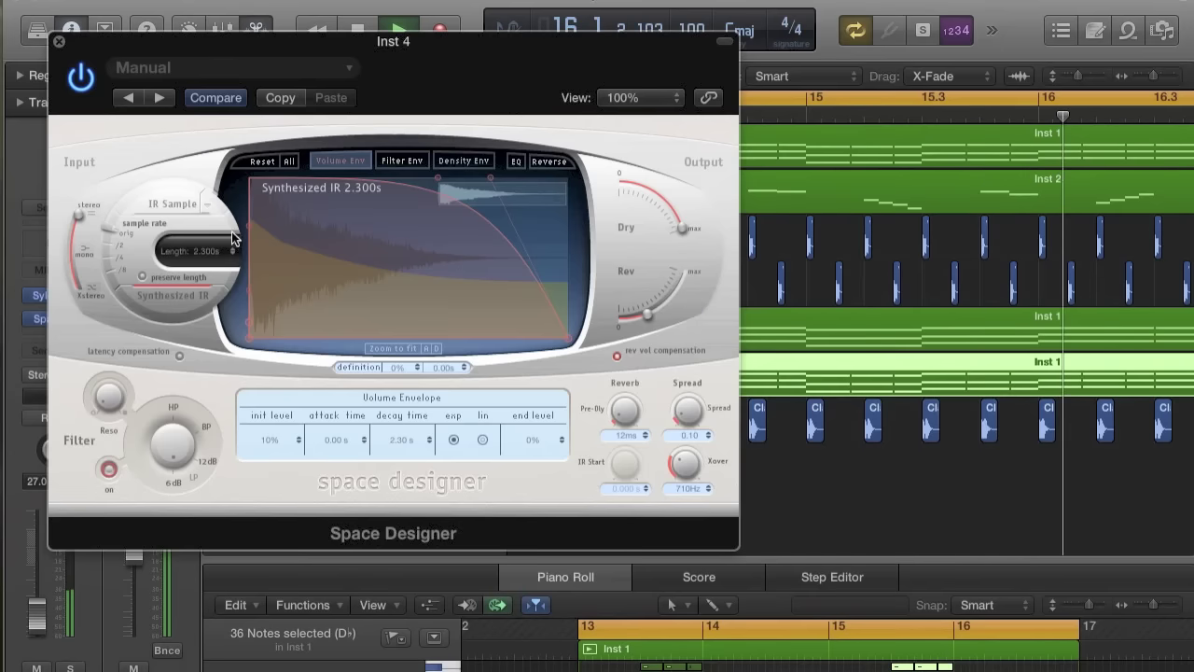
- Set the Space Designer length to 3.150 s, close the plug-in, and lower the Inst 4 volume to -30.0 dB
drag(224, 257, 226, 237)
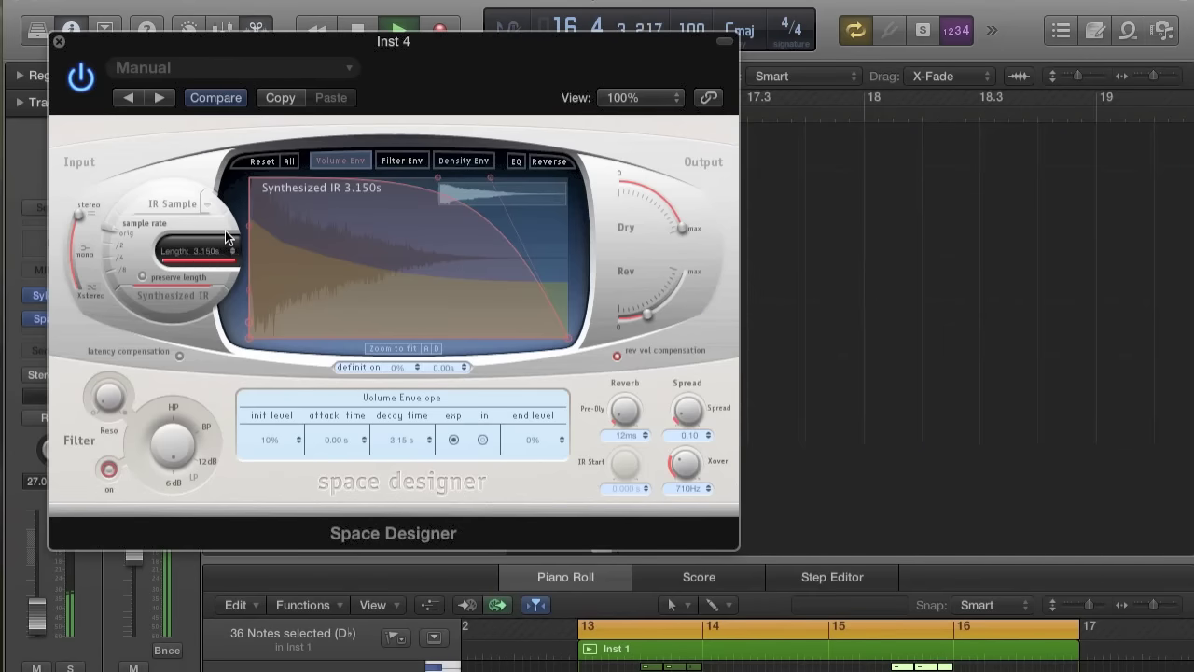
click(59, 41)
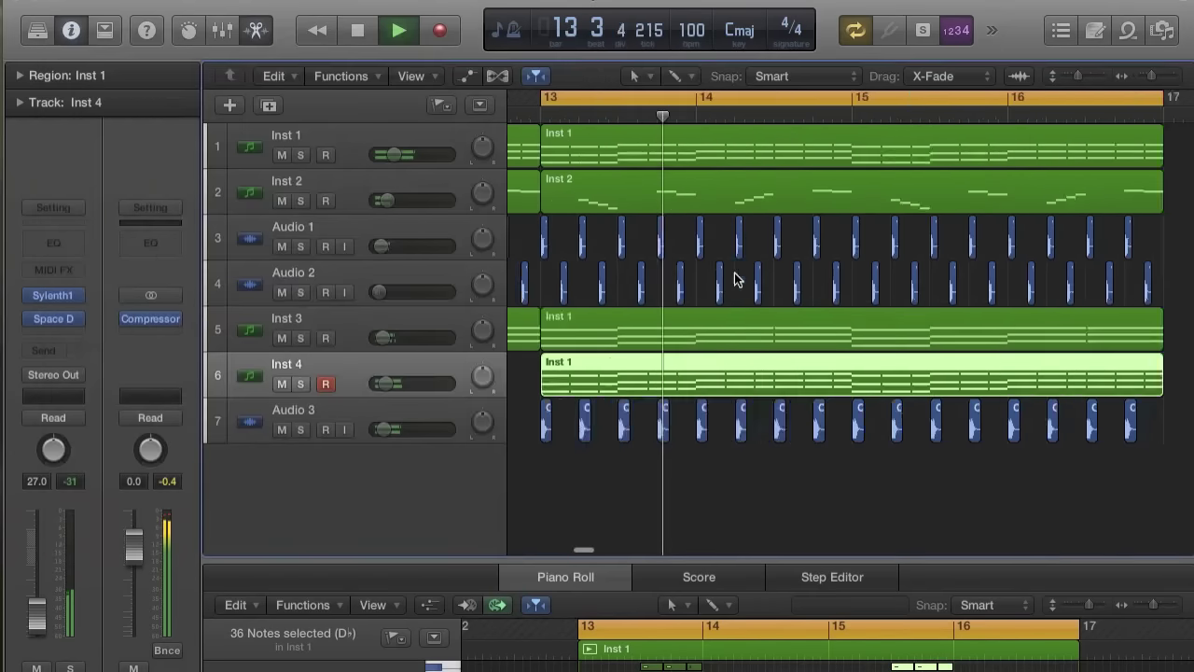
key(super+Left)
key(super+Left)
key(super+Left)
drag(387, 383, 382, 383)
key(space)
- Extend the start of the cycle range back to bar 1 so that it covers the whole arrangement up to bar 17
key(super+Right)
scroll(661, 384, left, 5)
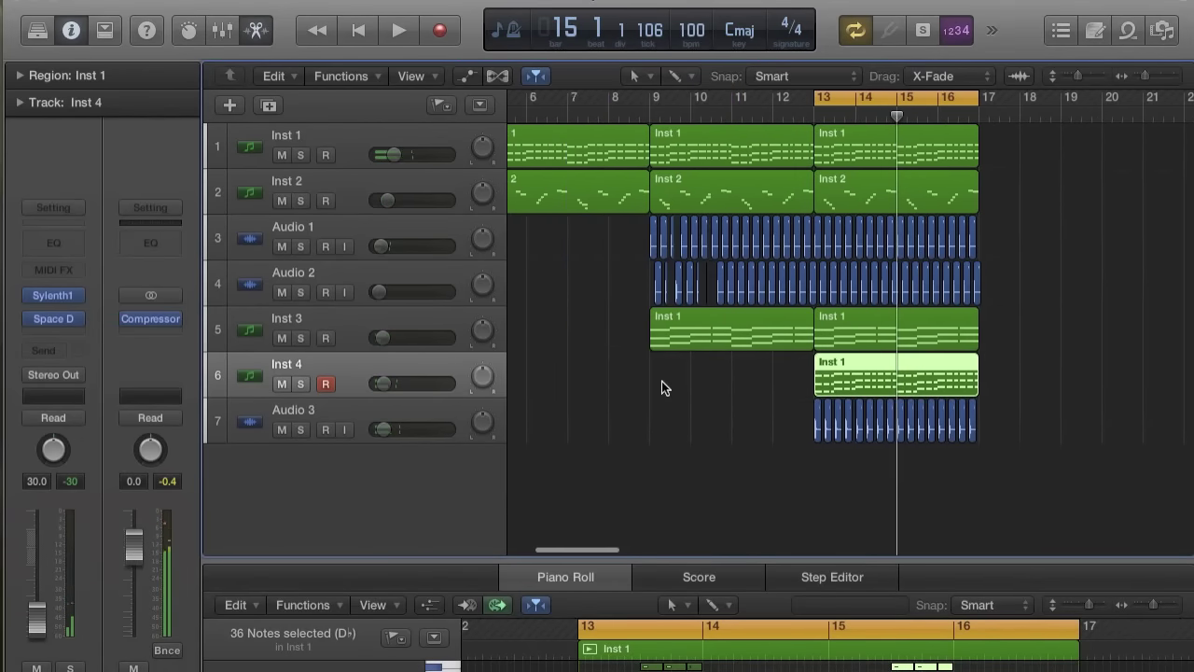
key(super+Left)
drag(804, 95, 427, 106)
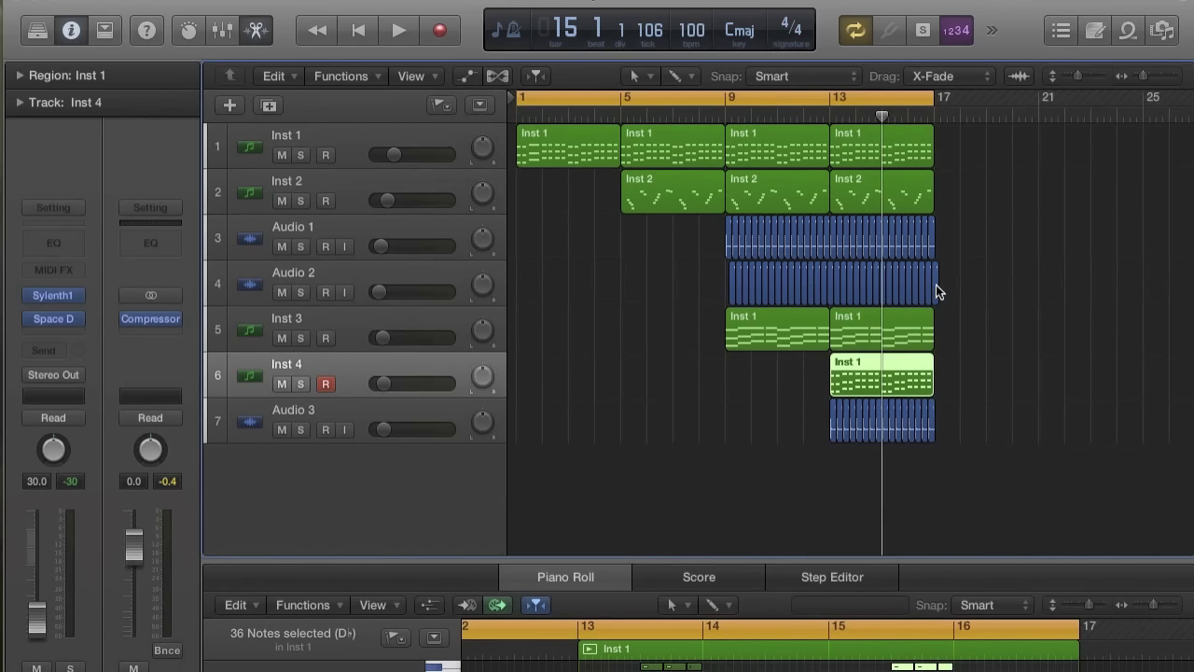
- Clear the region selection and add a new audio track below Audio 3
click(994, 339)
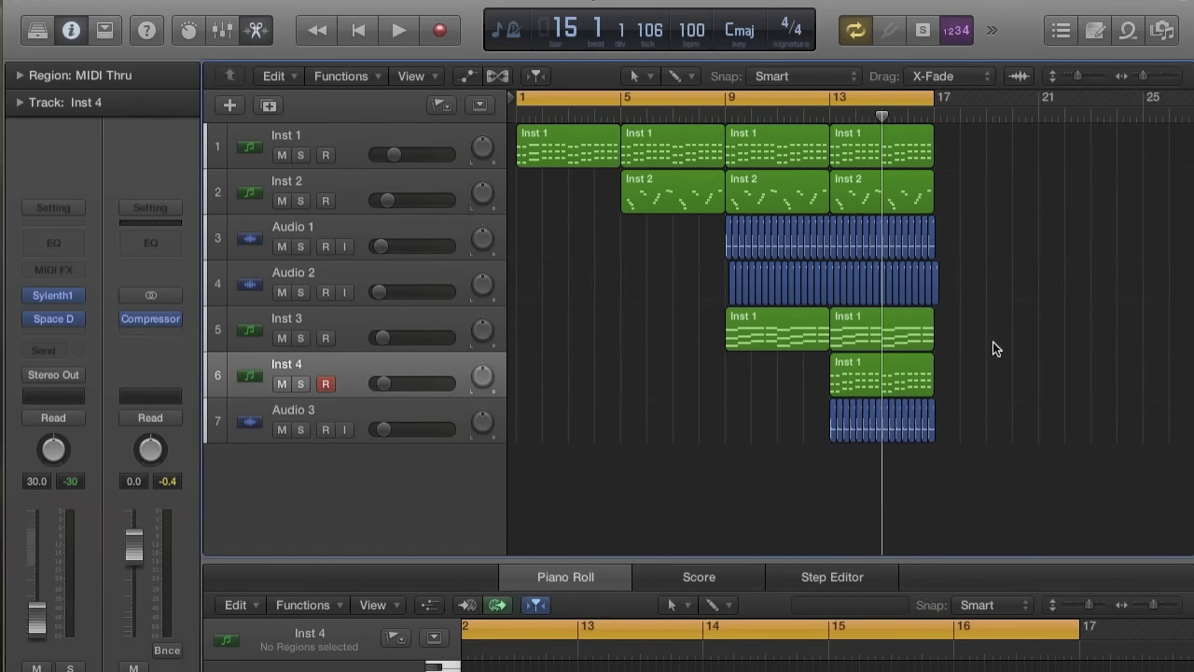
click(392, 416)
double_click(381, 476)
- Search Spotlight for "atmos", open the Atmos folder and preview Atmos (13).wav
key(super+space)
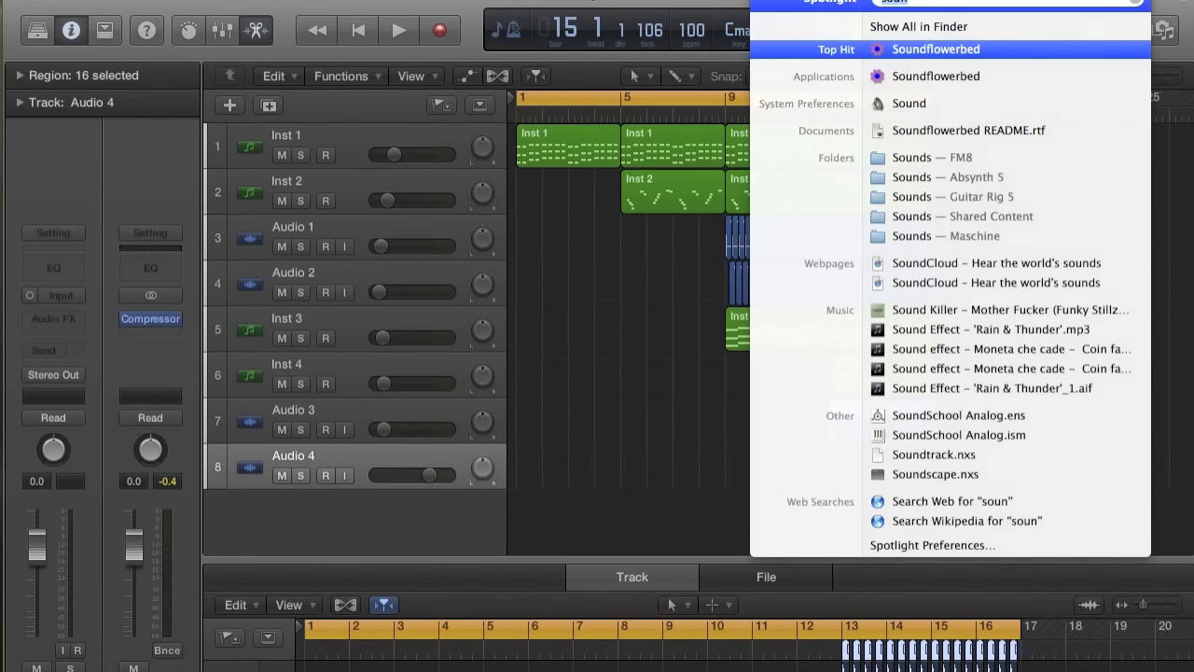
text(atmos)
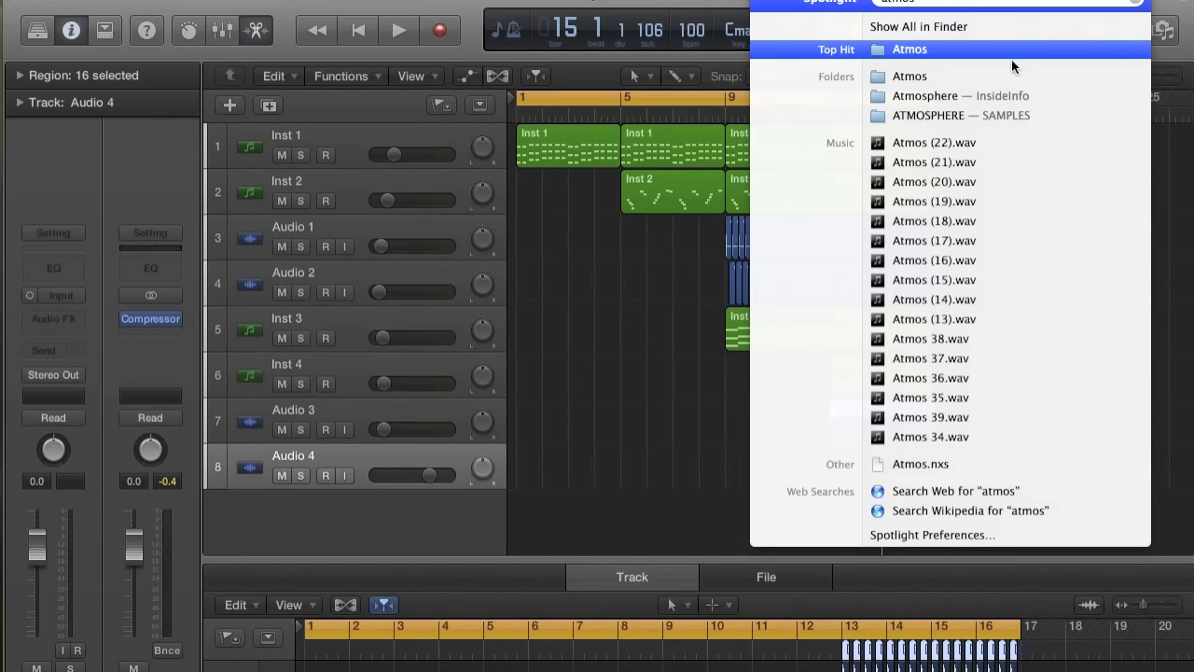
key(Escape)
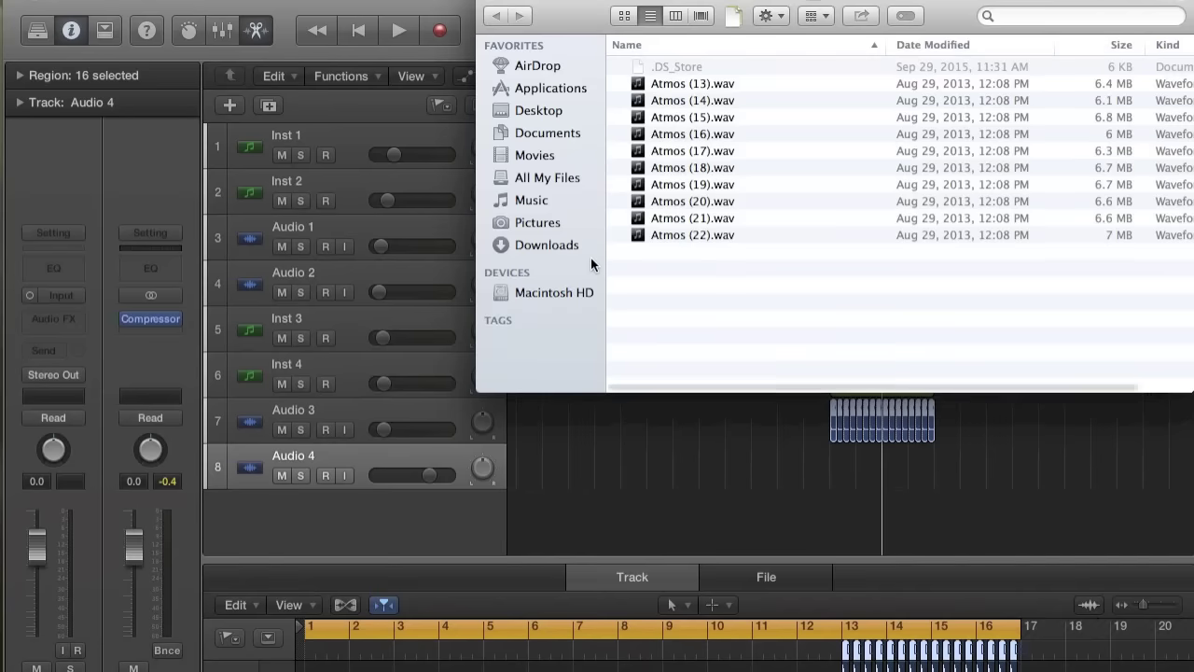
click(696, 82)
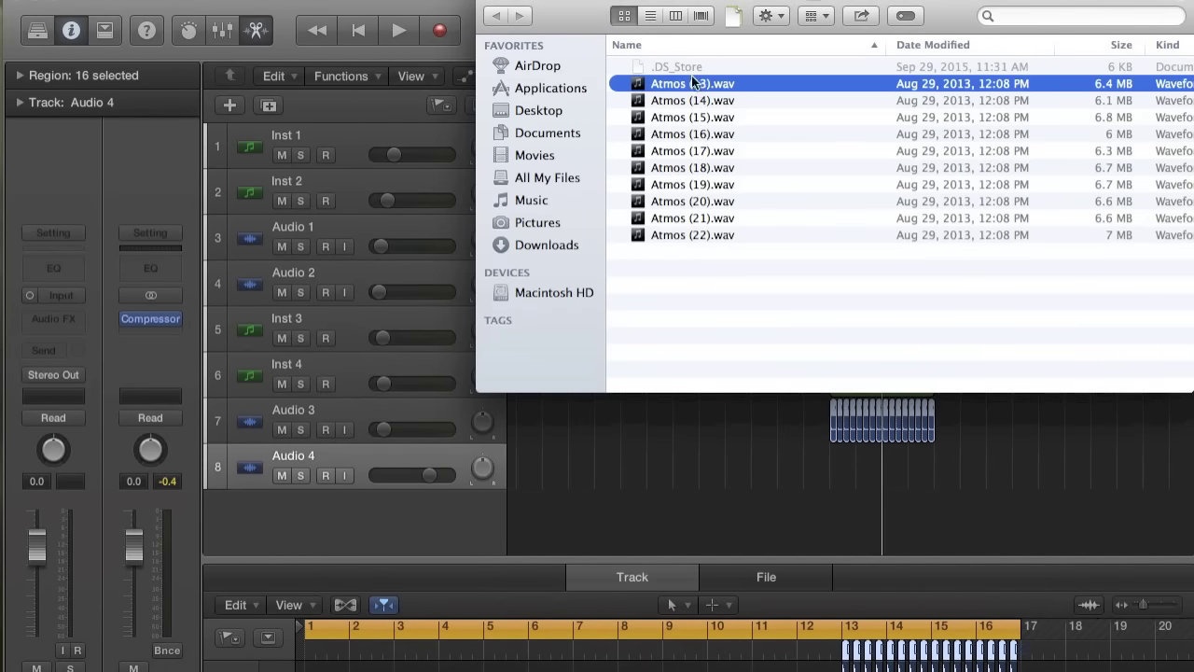
click(797, 72)
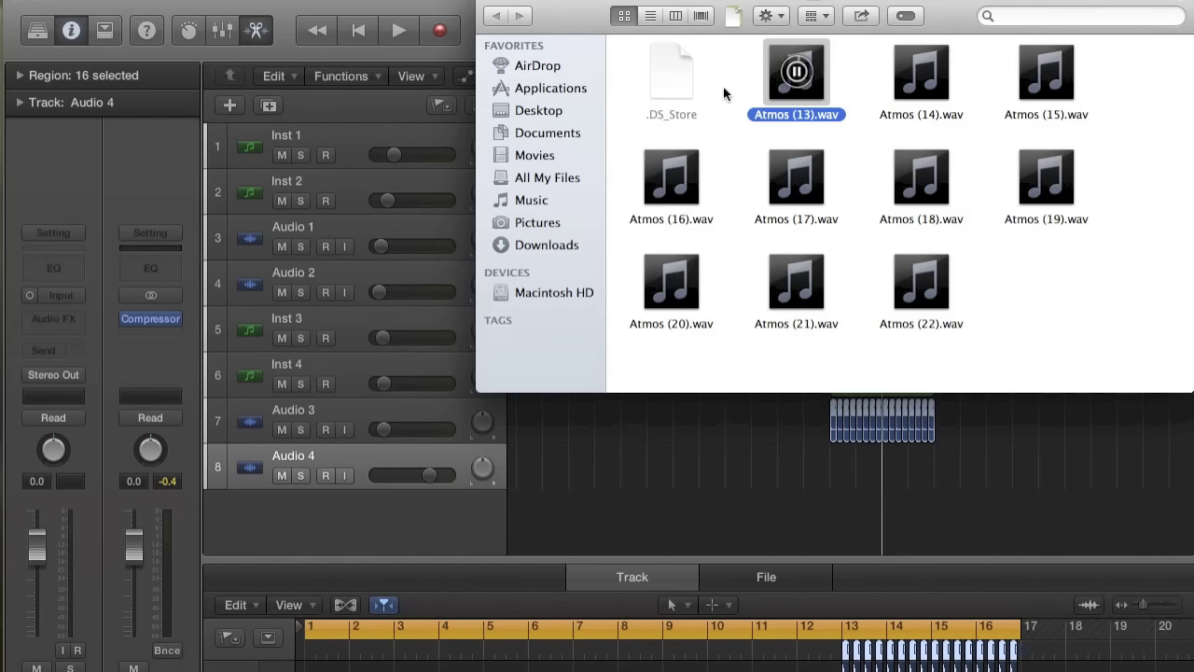
click(491, 1)
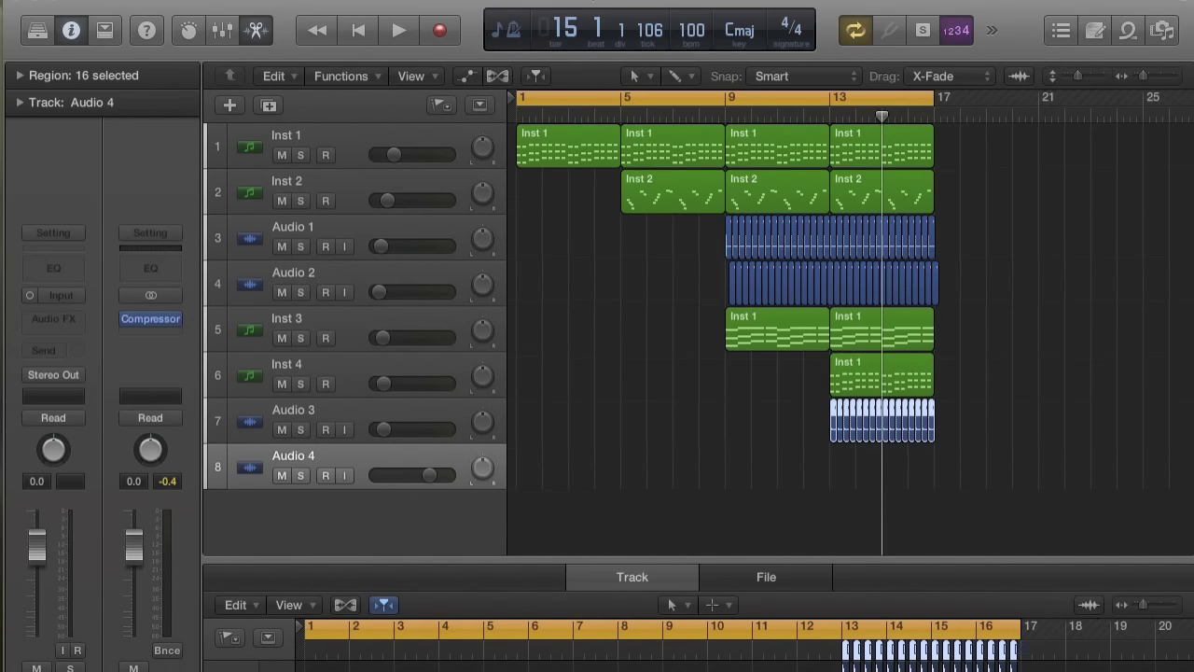
- Search Spotlight for "dirt" samples and clear the query
key(super+space)
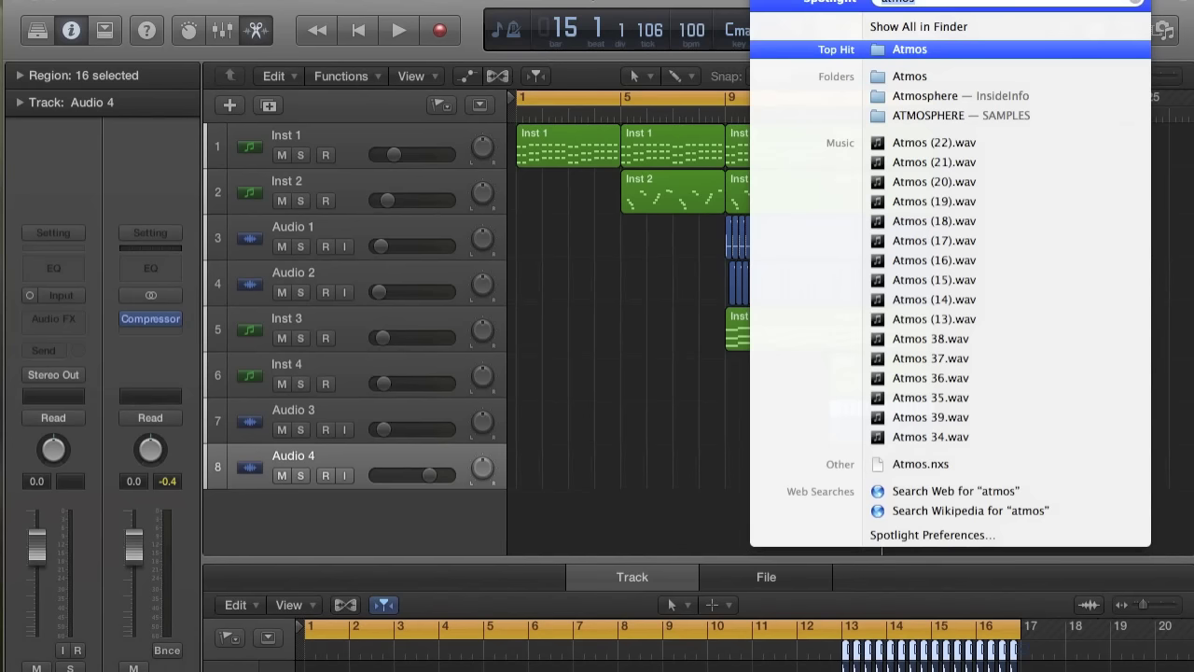
text(dirt)
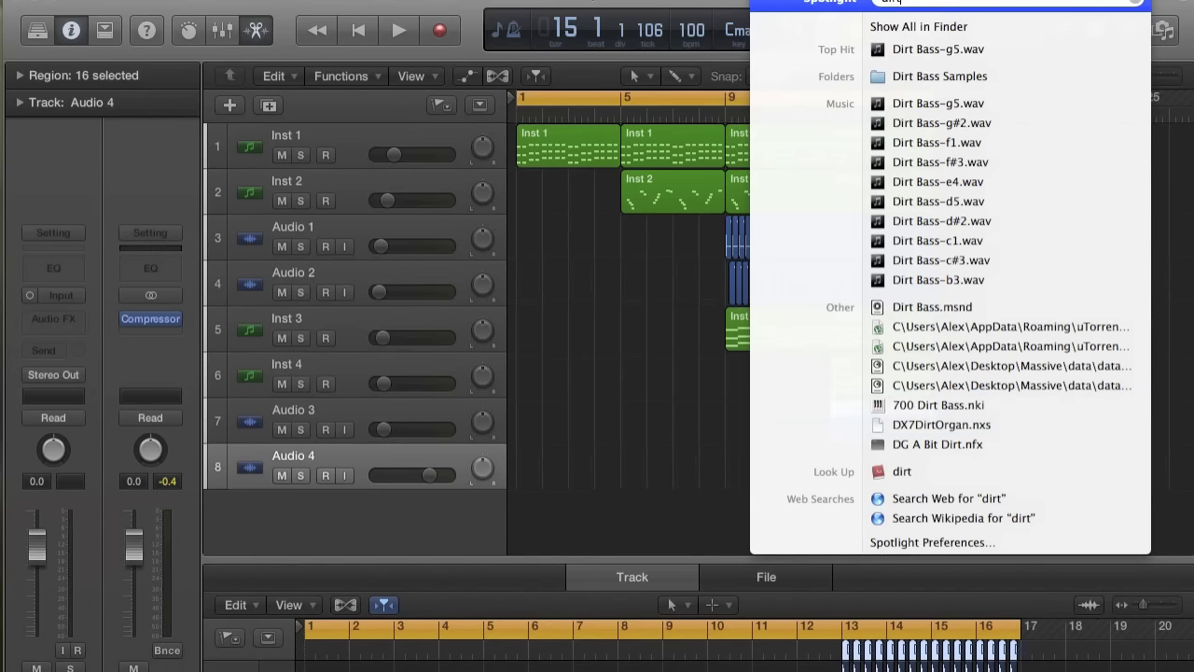
key(BackSpace)
key(BackSpace)
key(BackSpace)
key(BackSpace)
- Search for "atmos di", place Atmosphere_4_White_Dirt.wav at bar 1 on the new audio track, and lower its volume to -32.0 dB
text(a)
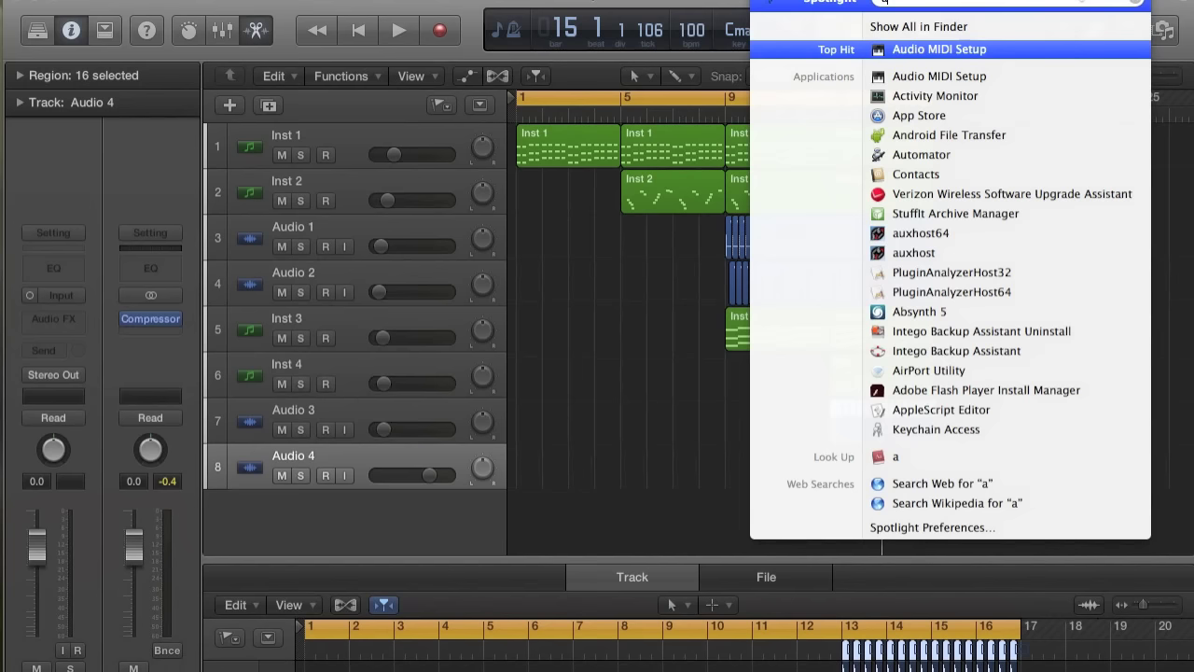
text(tmos)
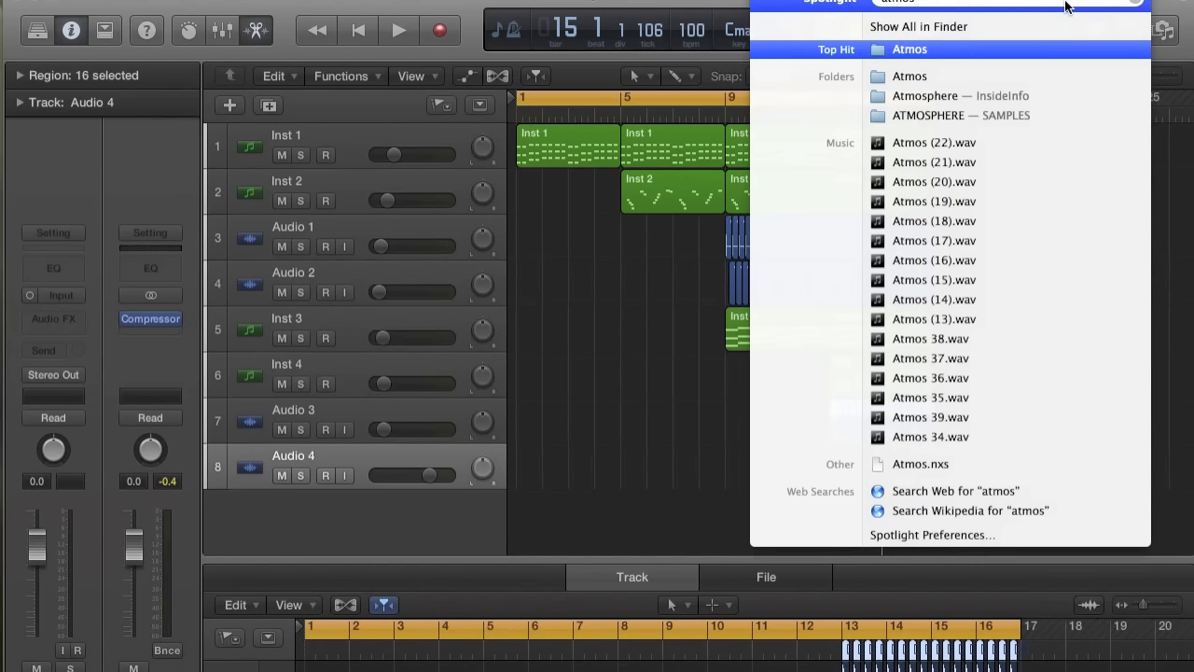
text( di)
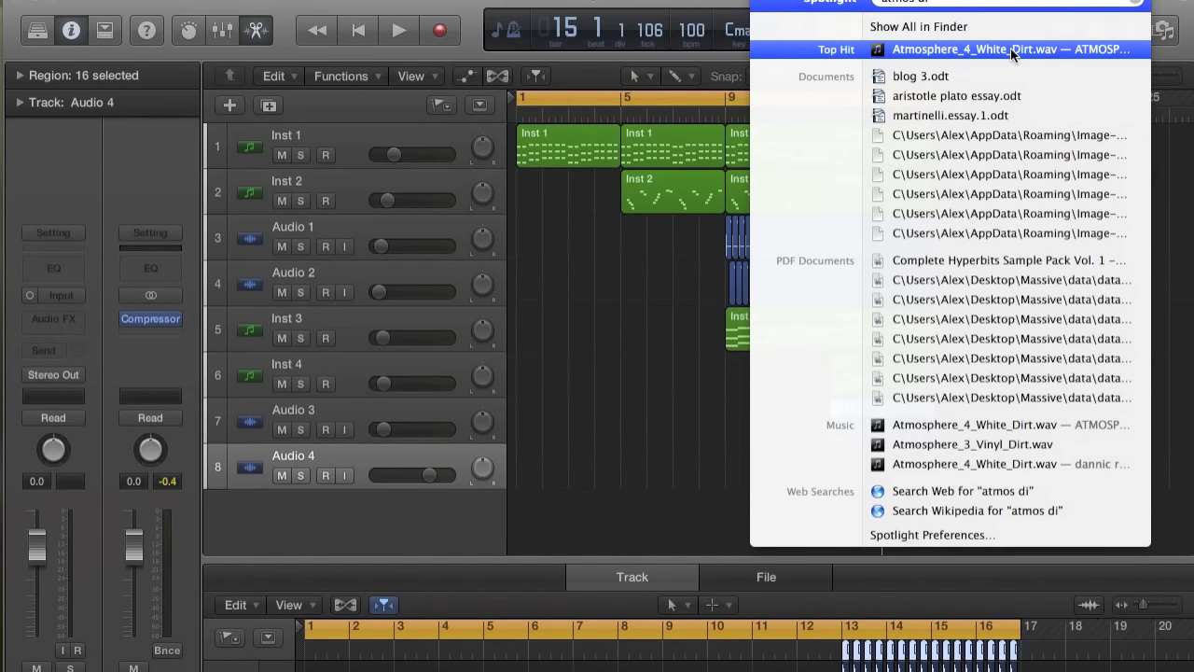
drag(1011, 49, 548, 482)
click(638, 417)
drag(622, 479, 534, 480)
mouse_move(422, 473)
mouse_move(393, 475)
mouse_down()
mouse_move(306, 477)
mouse_move(391, 475)
mouse_move(371, 480)
mouse_up()
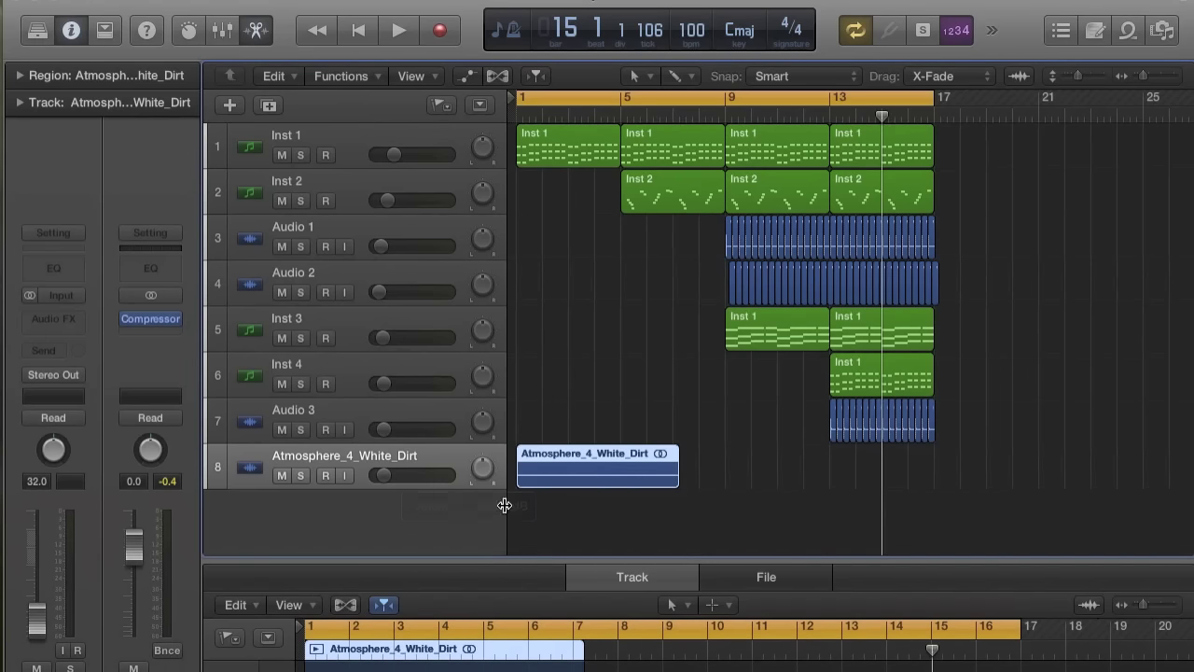
- Solo the Atmosphere_4_White_Dirt track, play it through to bar 5, and set its volume to -29.5 dB
key(super+Right)
key(super+Right)
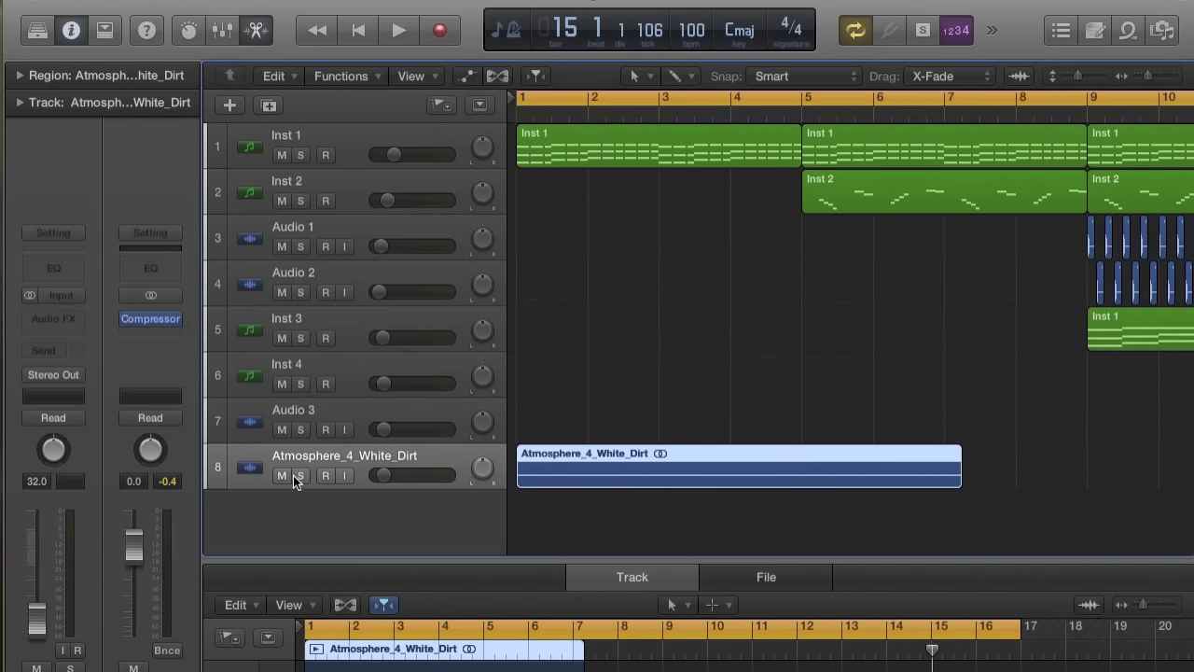
click(300, 476)
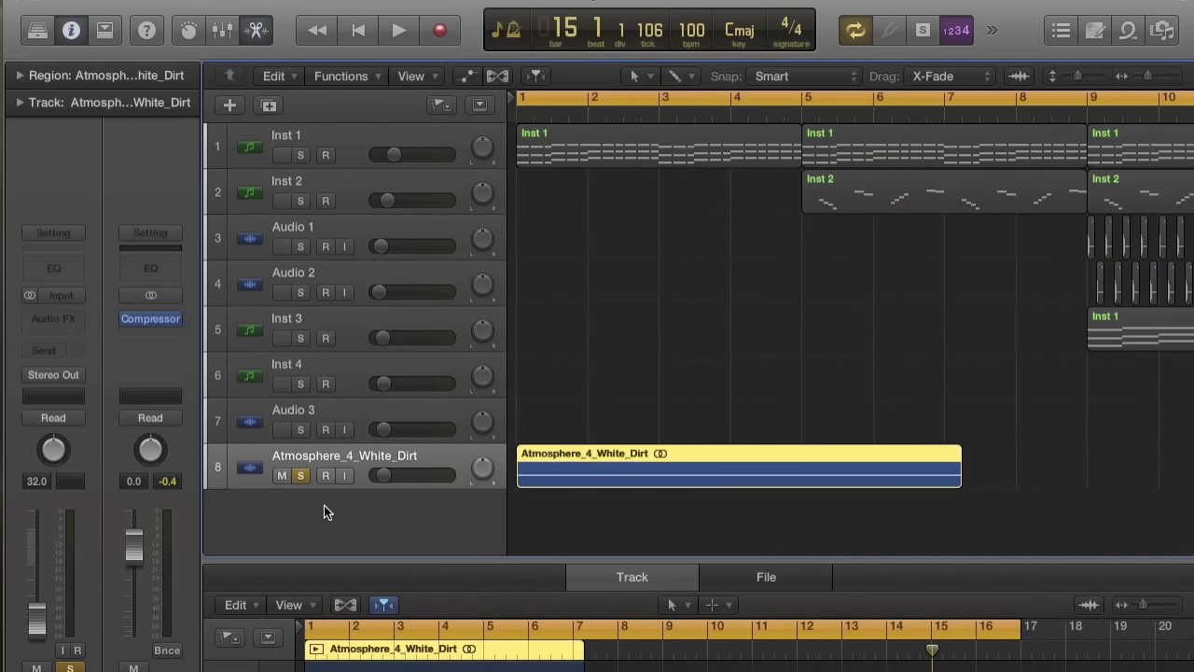
key(space)
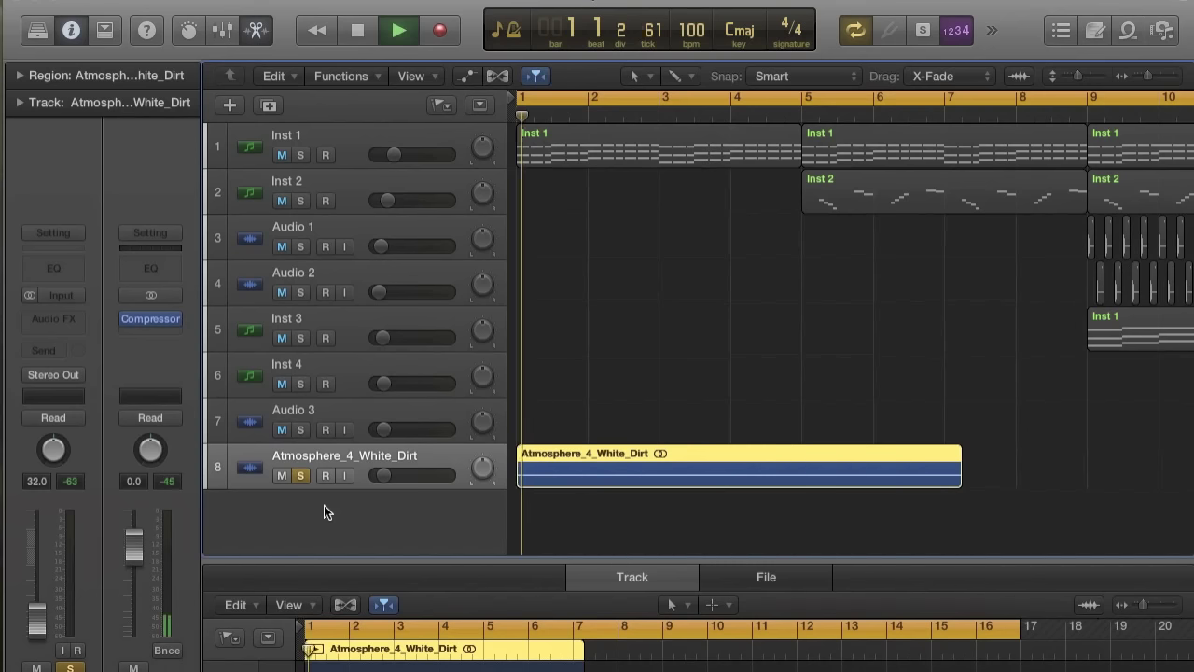
drag(384, 476, 386, 482)
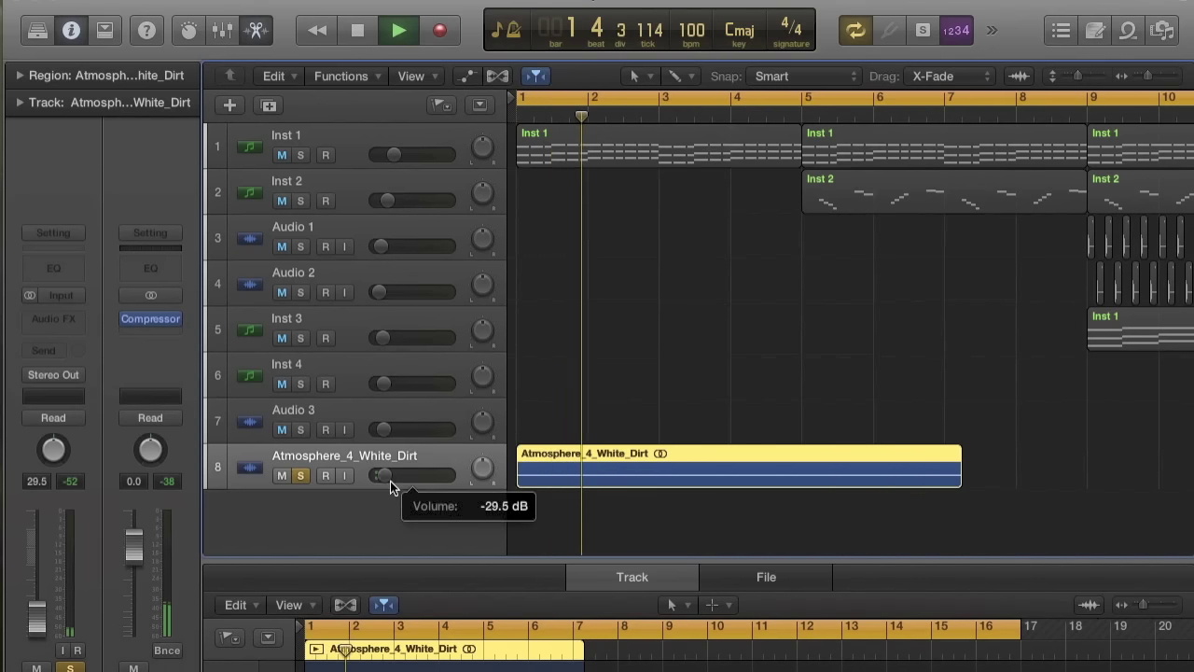
key(space)
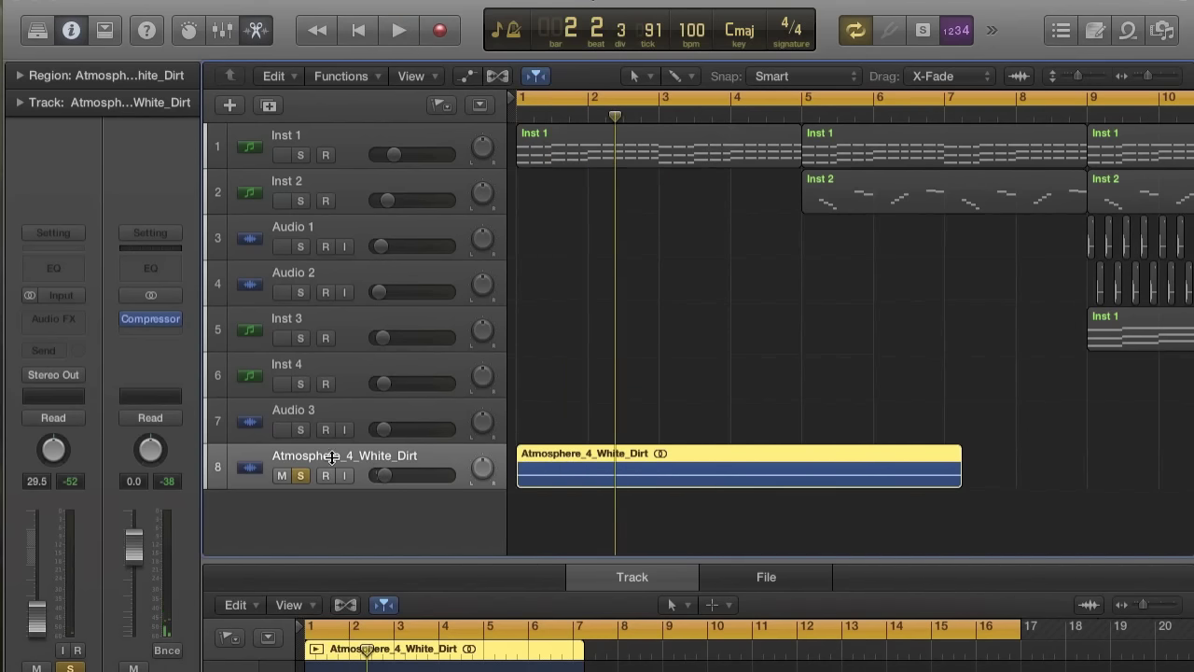
key(space)
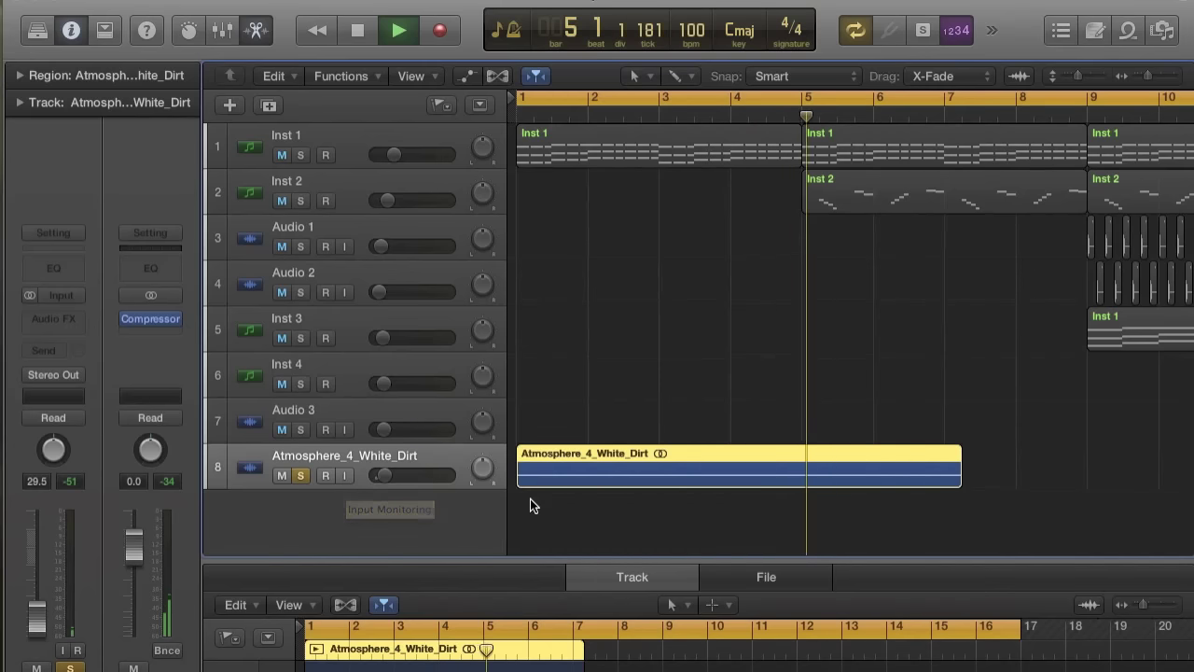
key(space)
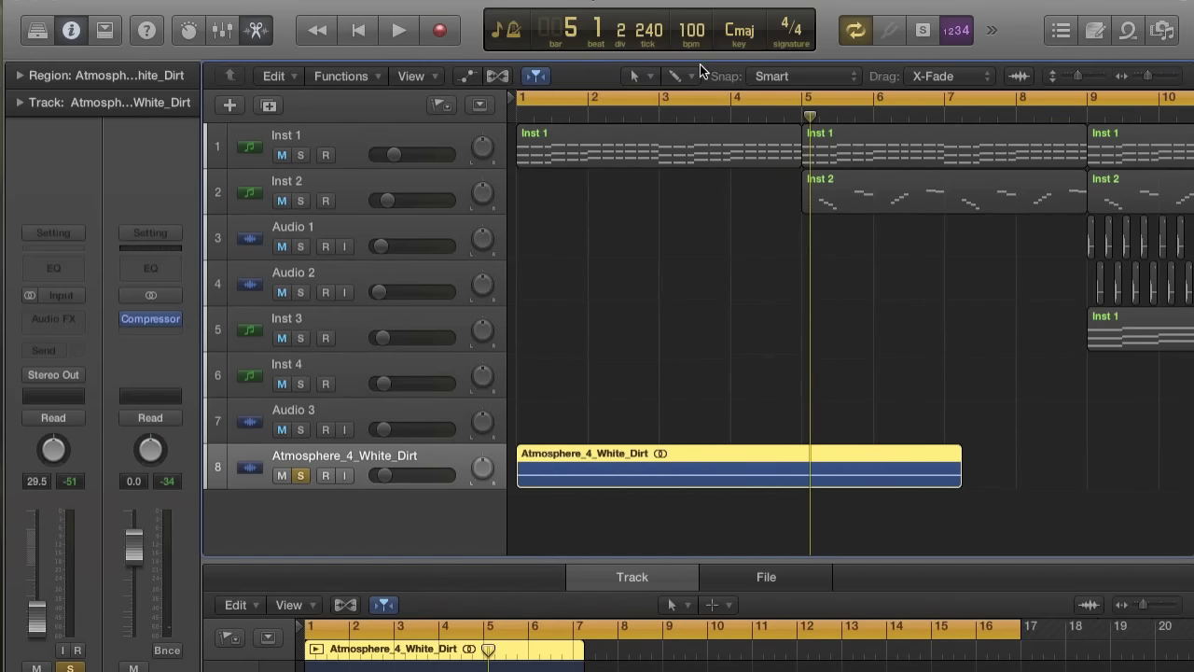
- Split the atmosphere region at bar 5 with the Scissors Tool, and replace the first part with the second by moving it to bar 1
click(676, 76)
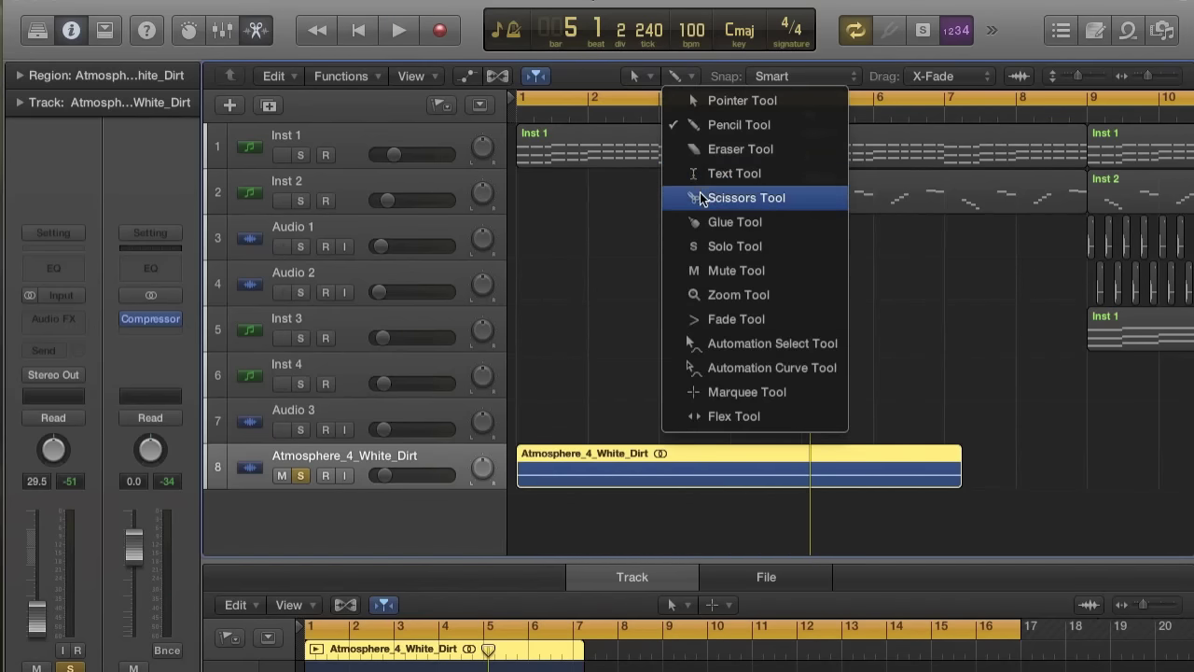
click(742, 198)
click(807, 467)
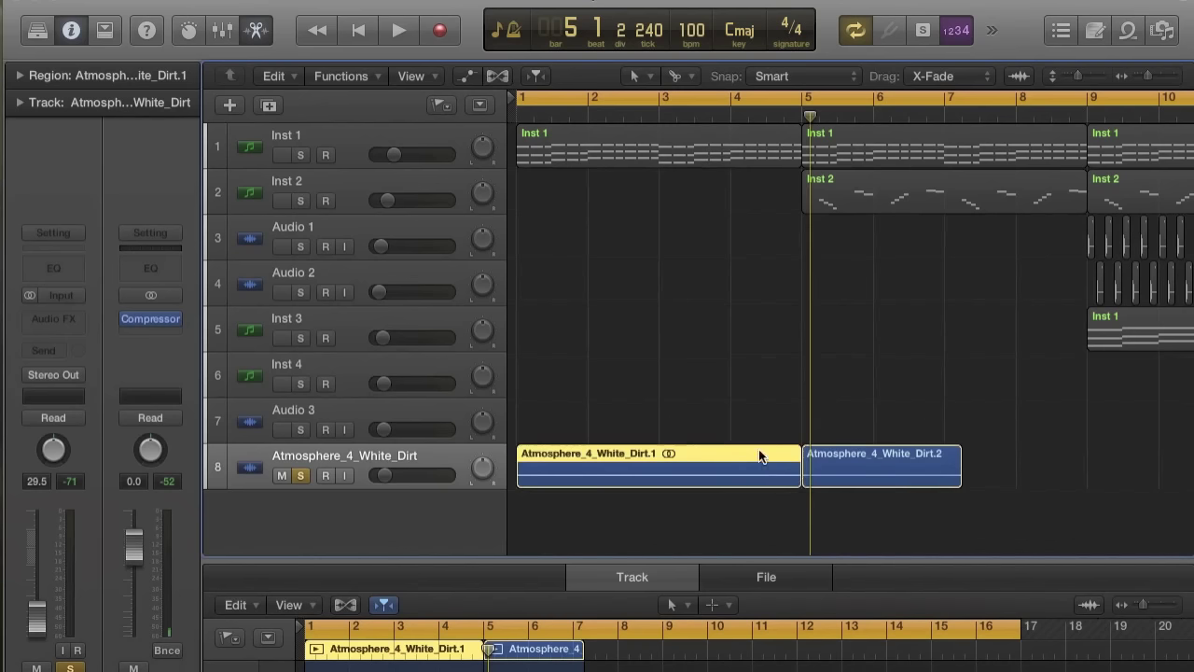
key(Delete)
drag(845, 466, 529, 469)
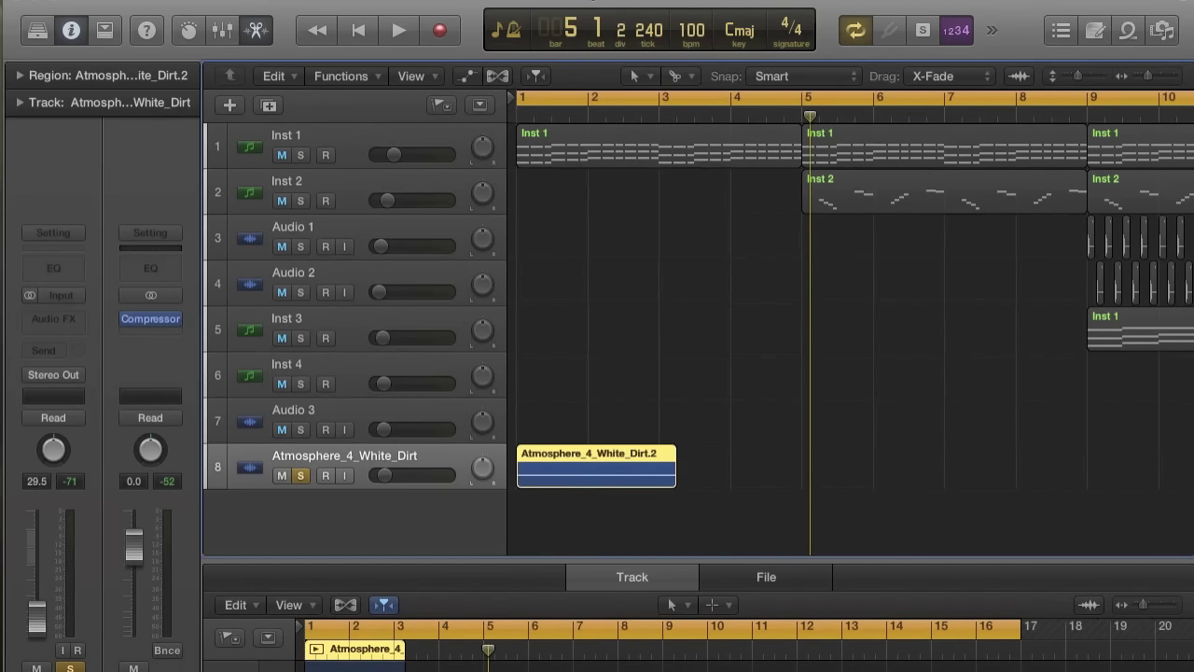
- Unsolo the Atmosphere_4_White_Dirt track and repeat its shortened region with one copy
click(301, 477)
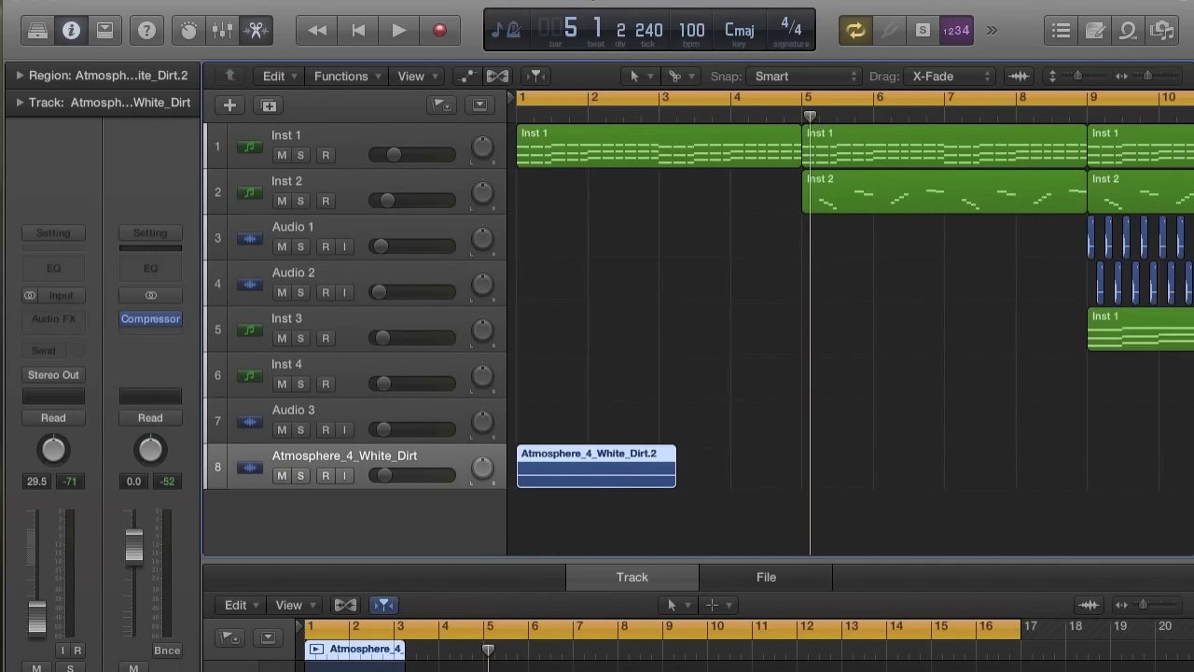
click(158, 0)
click(199, 115)
click(720, 473)
key(super+r)
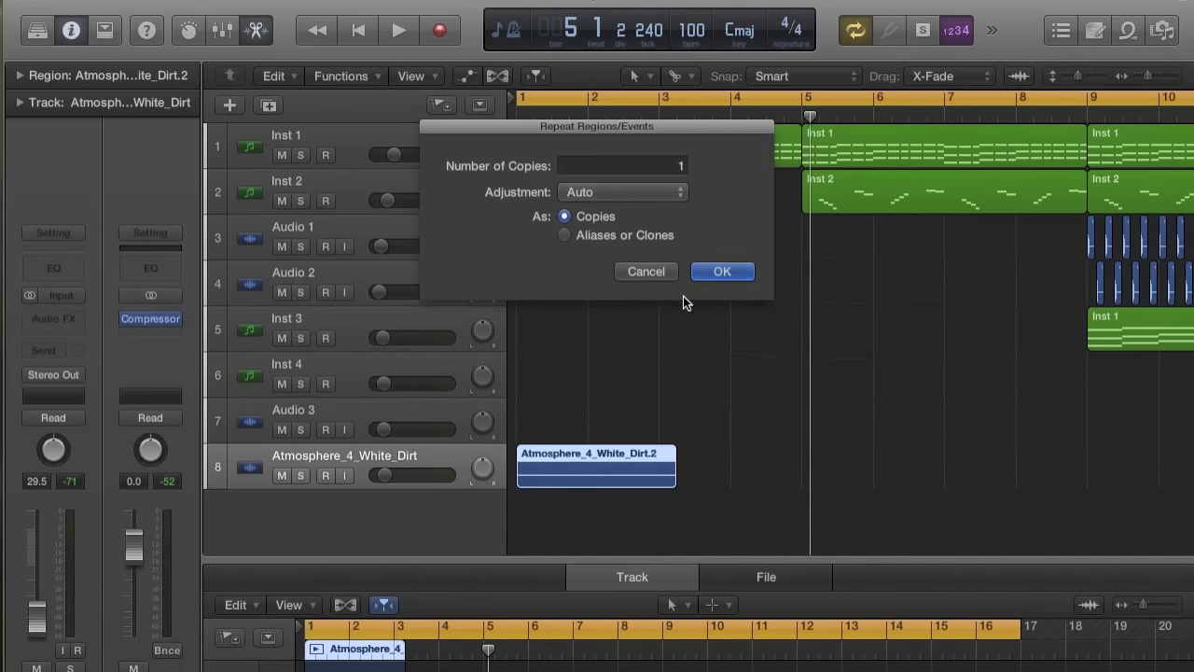
click(722, 272)
- Play the arrangement from bar 1 and lower the Atmosphere_4_White_Dirt track volume to -46.0 dB
key(Return)
key(space)
key(z)
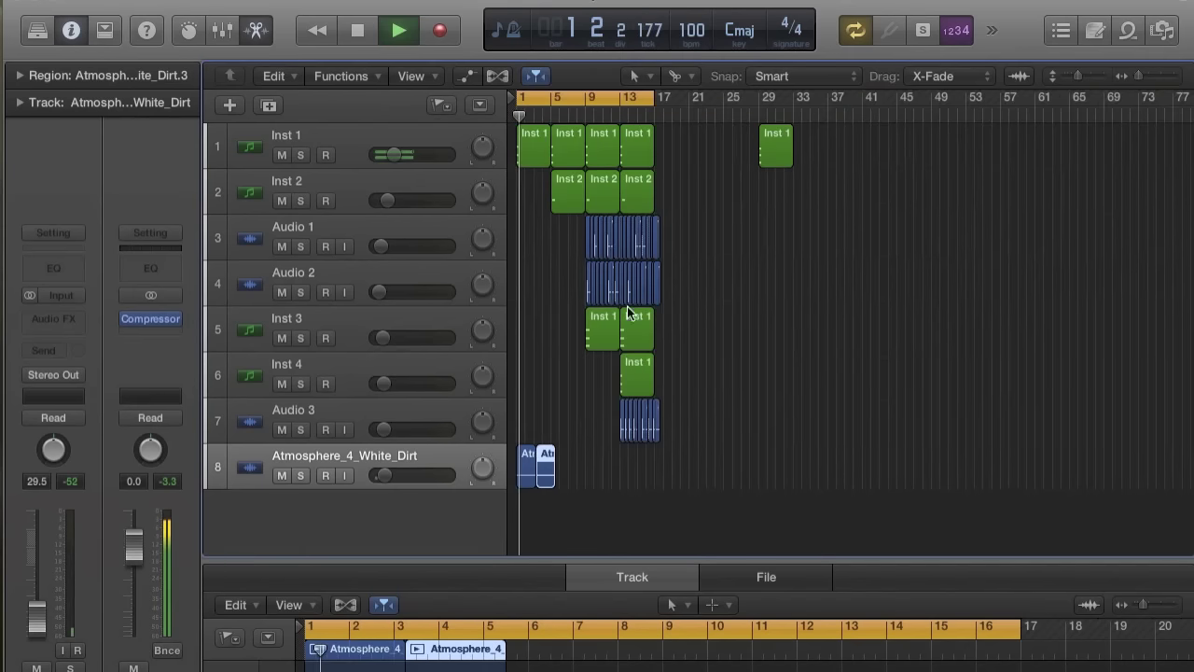
drag(383, 475, 366, 476)
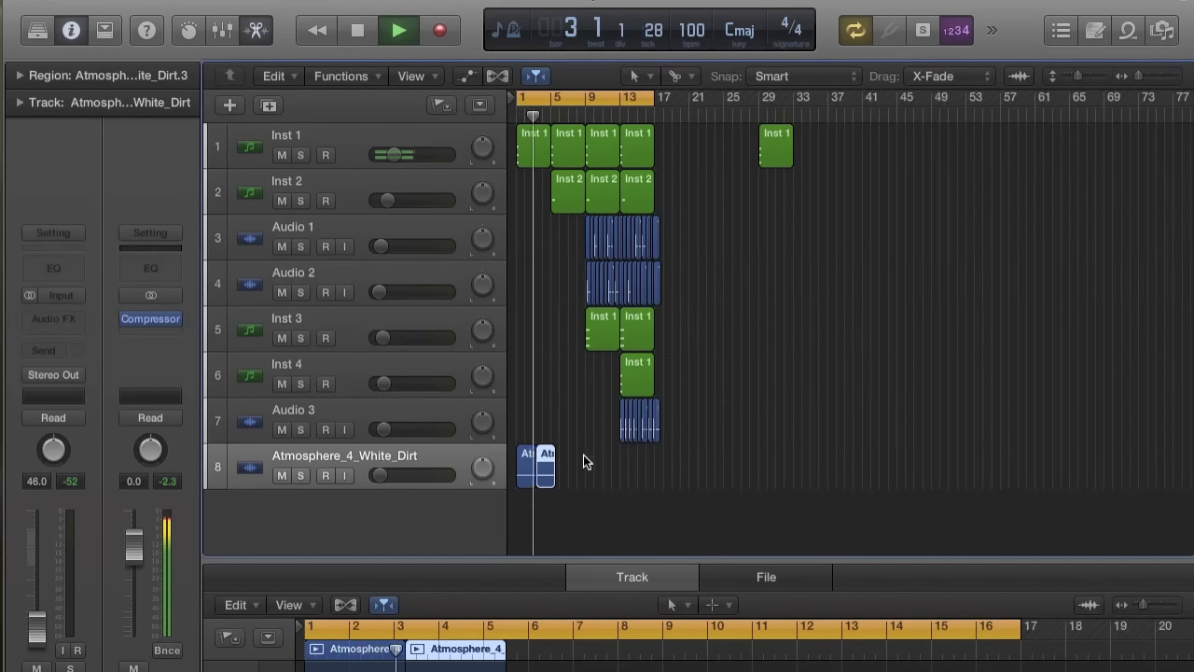
- Select both atmosphere regions and repeat the pair three times so the atmosphere runs past bar 17
drag(584, 457, 510, 463)
key(super+r)
click(735, 272)
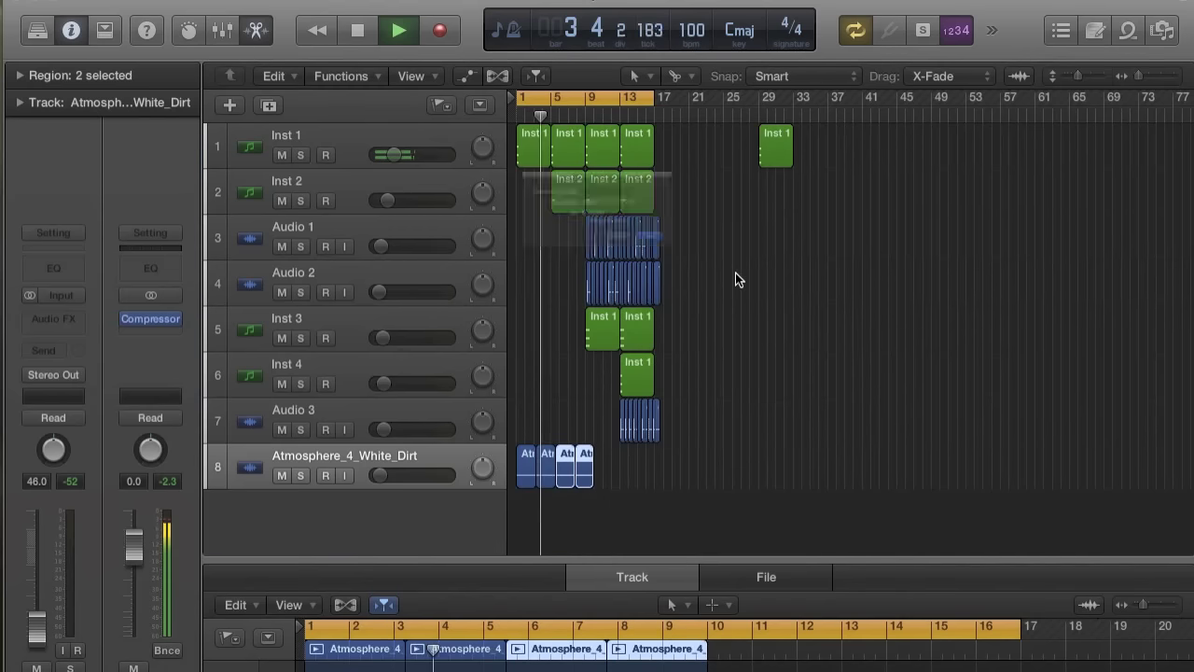
key(super+r)
click(735, 271)
key(super+r)
click(739, 269)
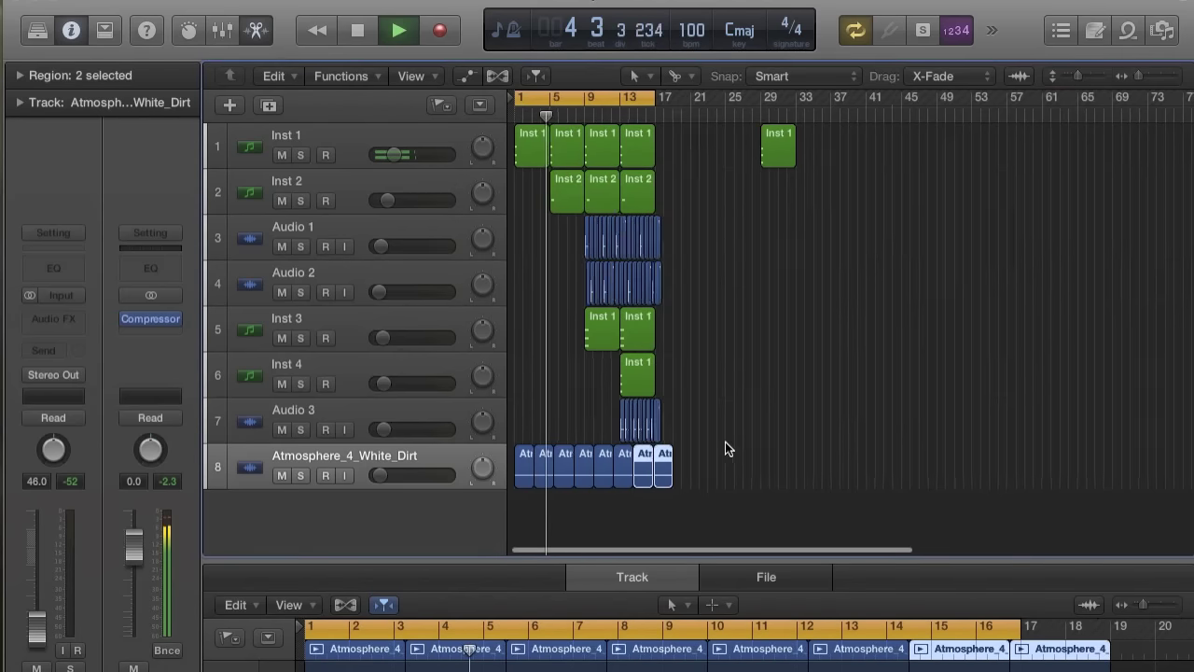
- Shorten the last atmosphere region so it ends at bar 17 with the other tracks
scroll(725, 442, up, 10)
scroll(725, 441, left, 10)
scroll(715, 442, right, 20)
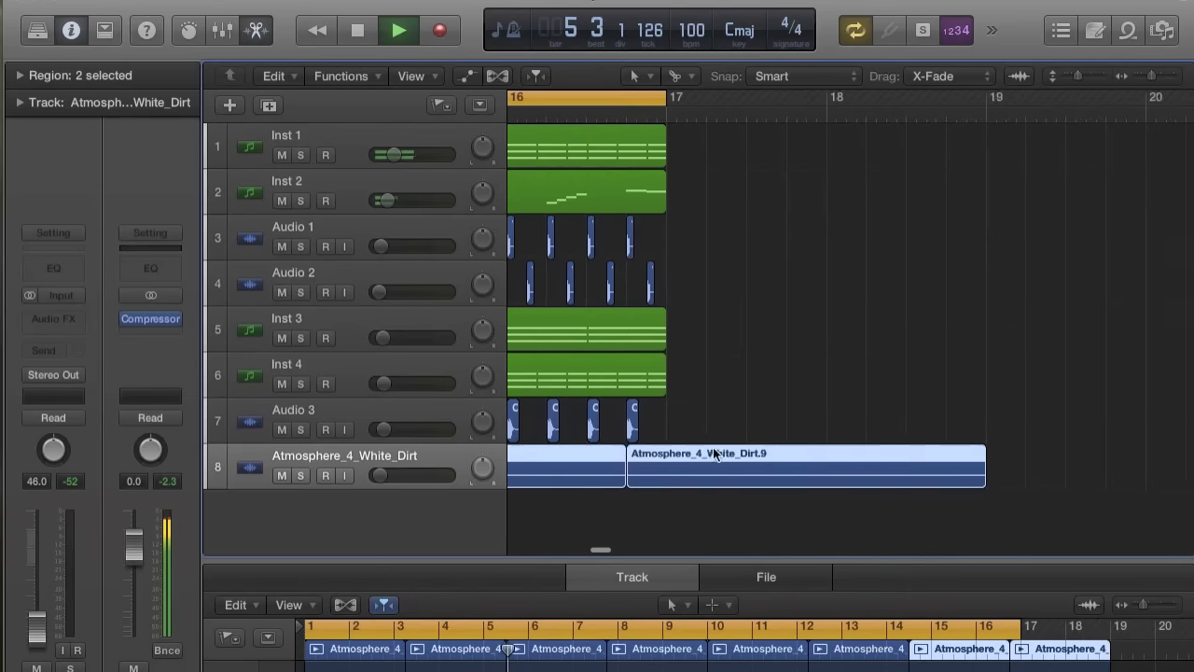
scroll(715, 443, down, 5)
click(715, 469)
click(649, 461)
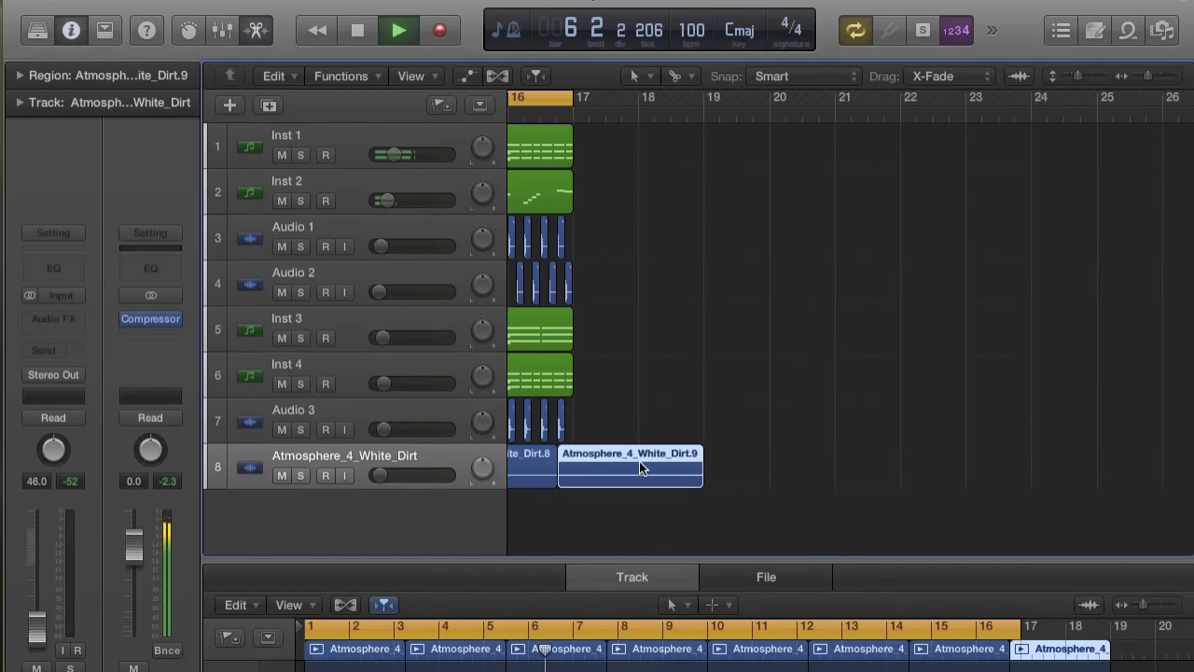
drag(693, 472, 564, 474)
scroll(564, 473, left, 7)
scroll(563, 474, down, 3)
scroll(563, 473, left, 5)
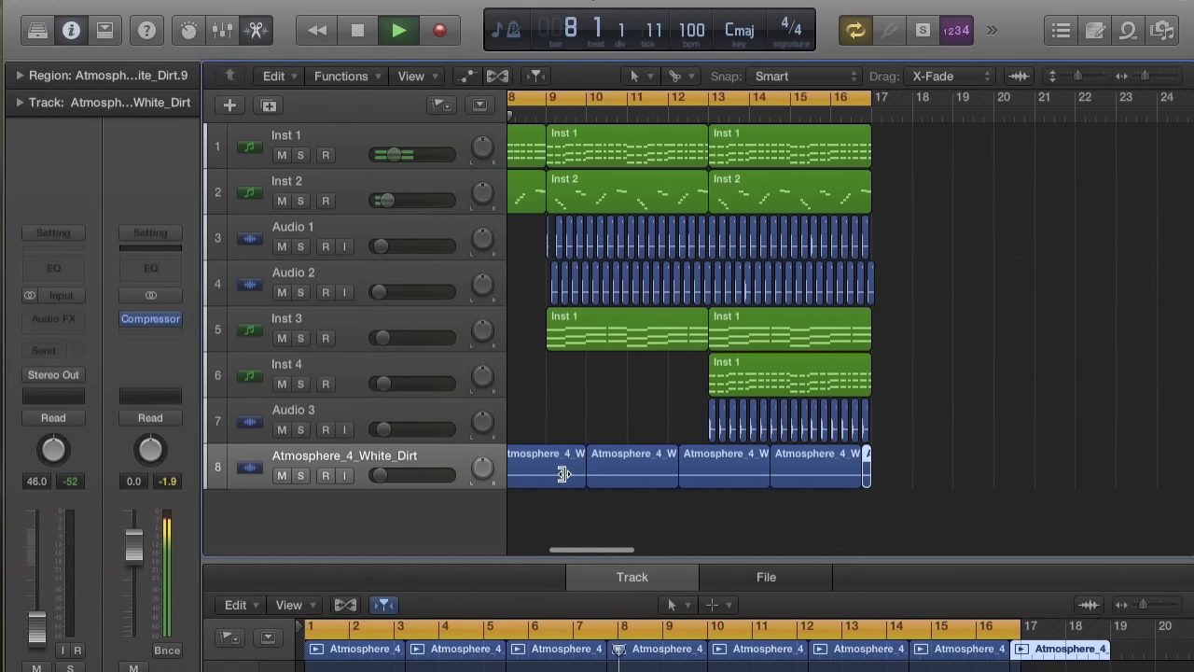
scroll(575, 475, down, 1)
- Delete the chord notes in the second half of bar 10 from the Inst 3 region at bar 9, and stop playback
click(430, 370)
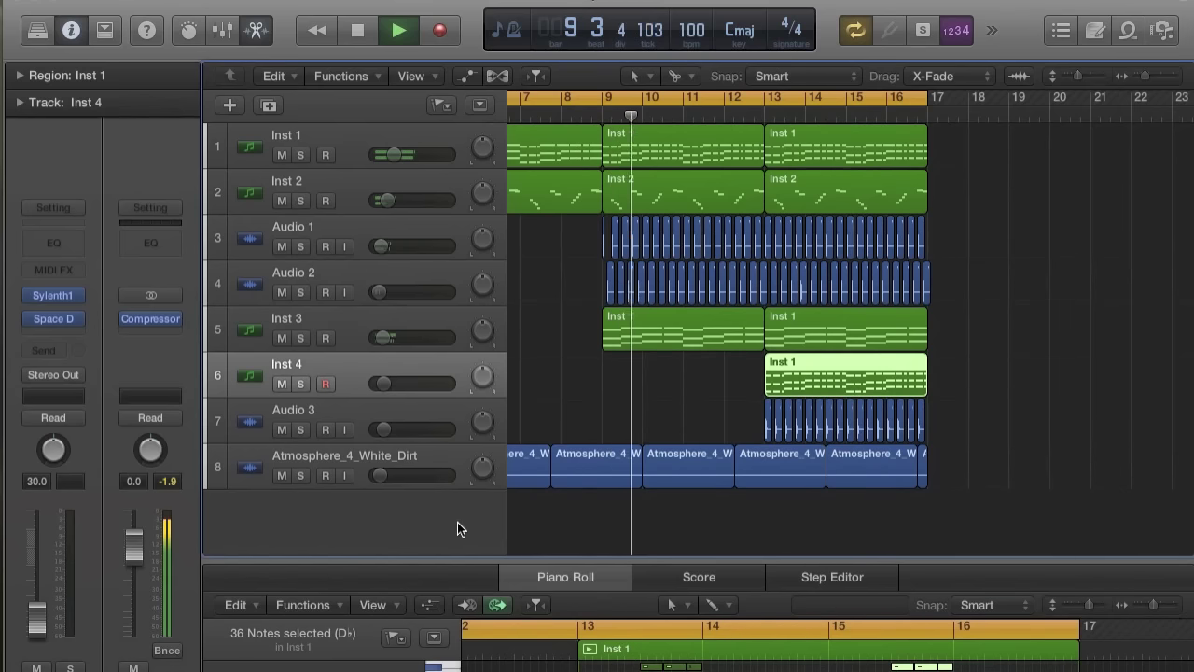
click(600, 423)
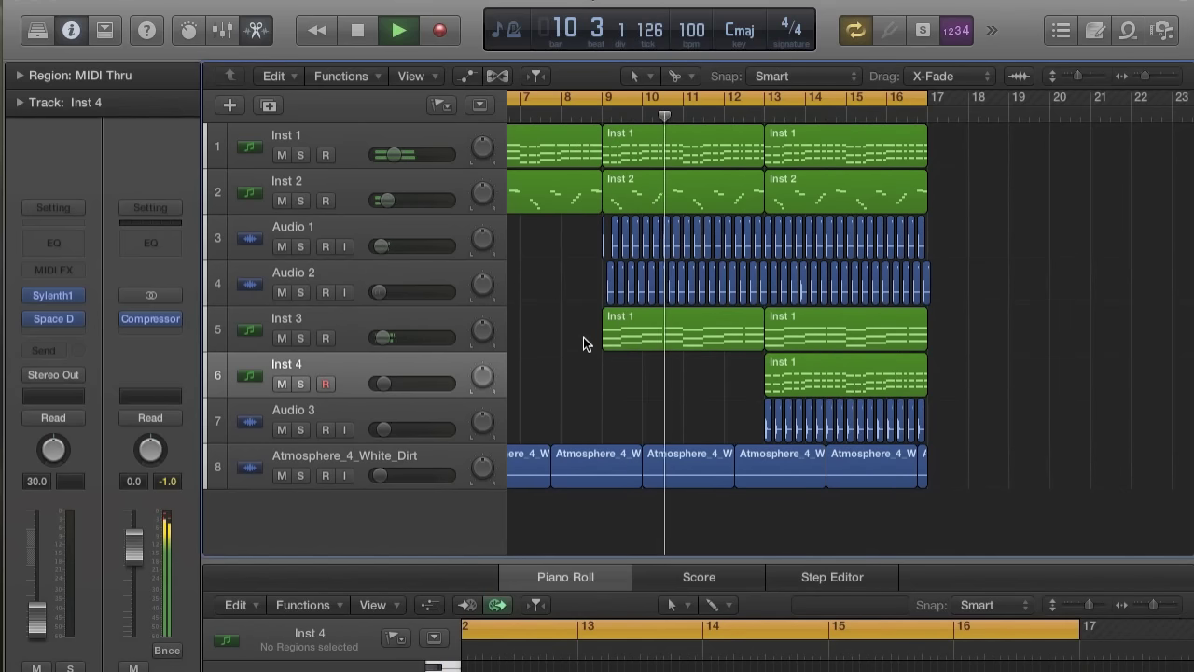
click(668, 338)
double_click(670, 334)
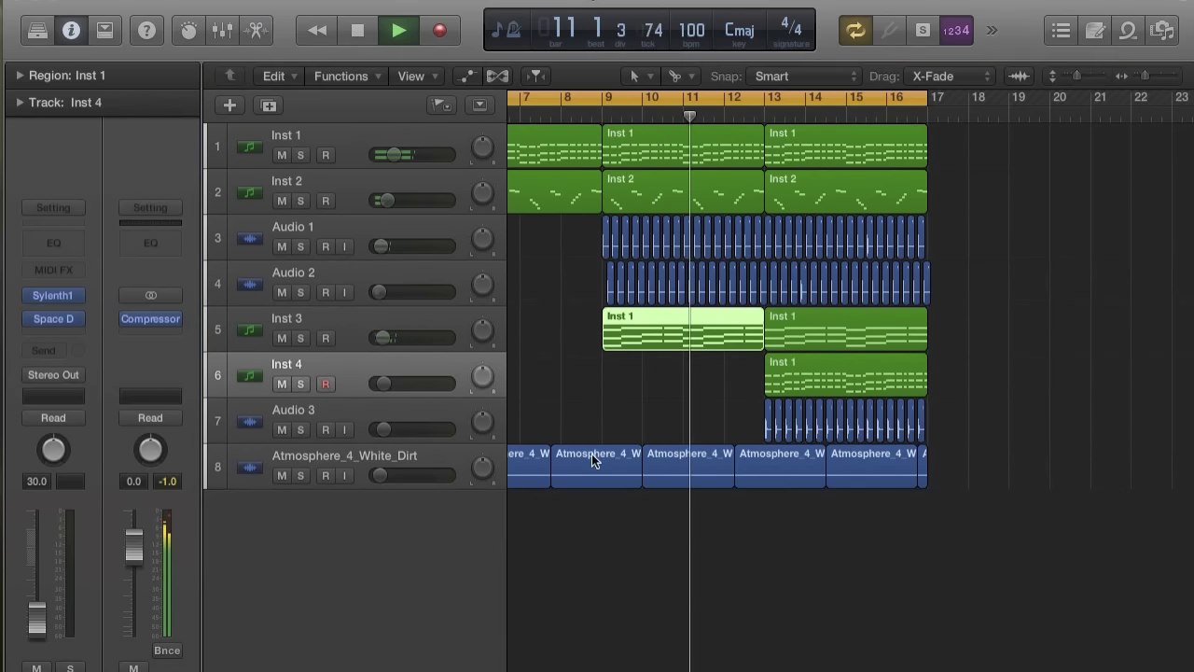
double_click(632, 334)
drag(655, 552, 655, 136)
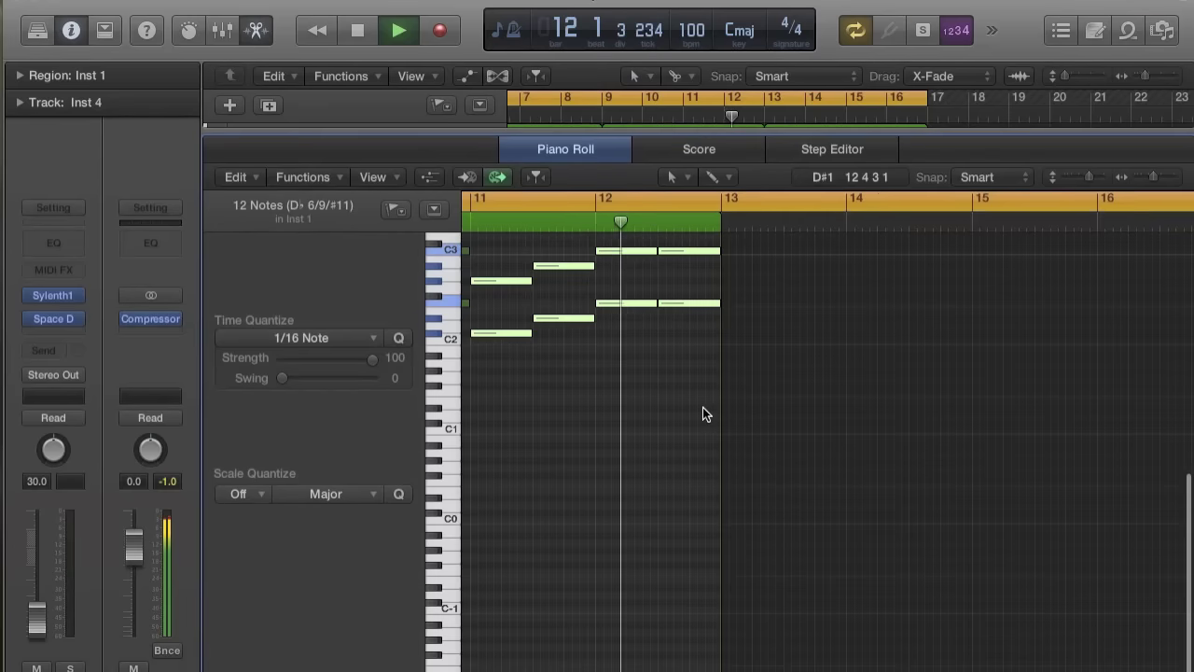
drag(676, 355, 675, 507)
key(Delete)
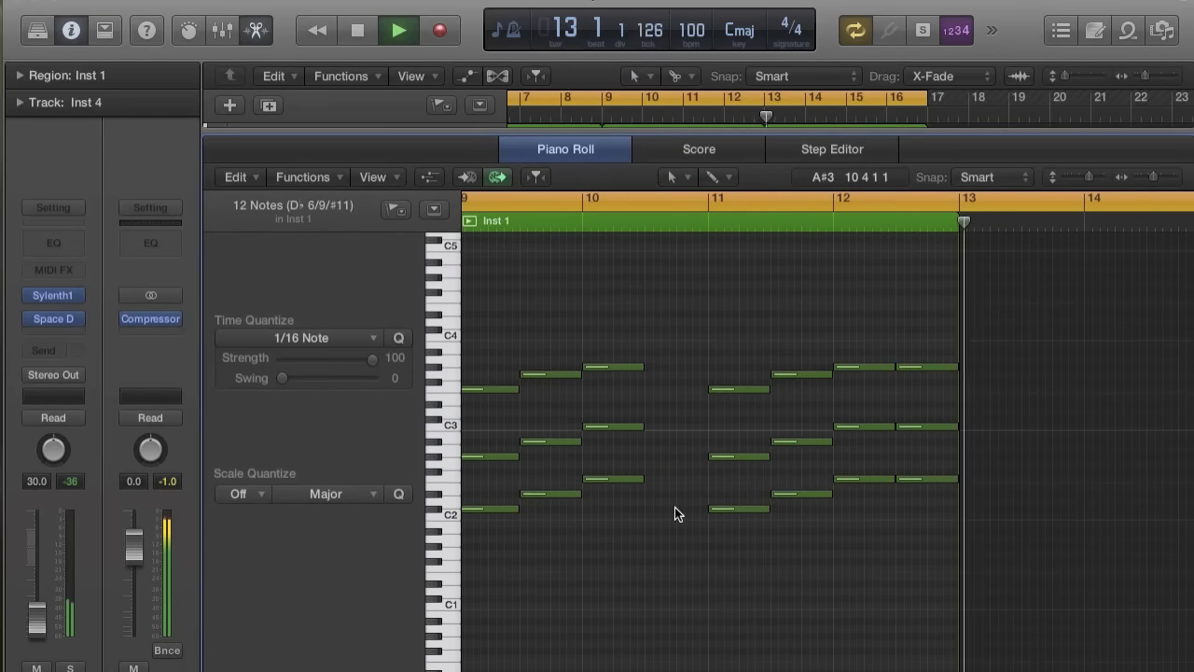
drag(687, 130, 616, 608)
key(space)
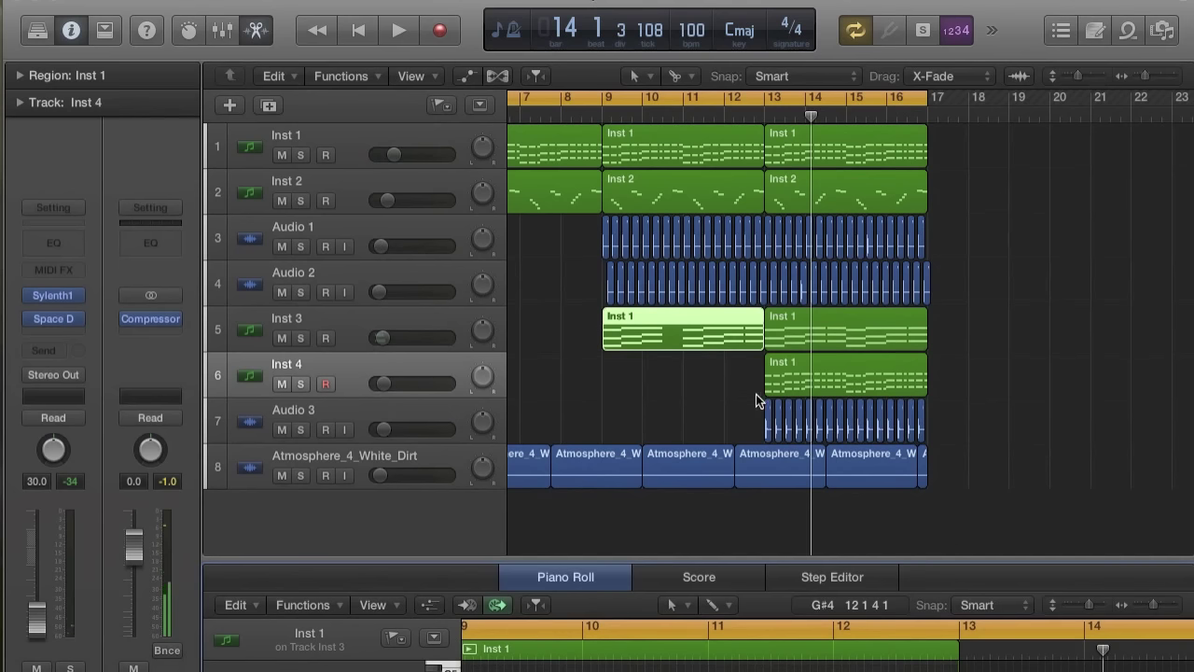
- Repeat the Inst 4 region with one copy placed at bar 9, and cycle playback over about bars 9 to 18
click(724, 355)
click(807, 384)
key(space)
key(space)
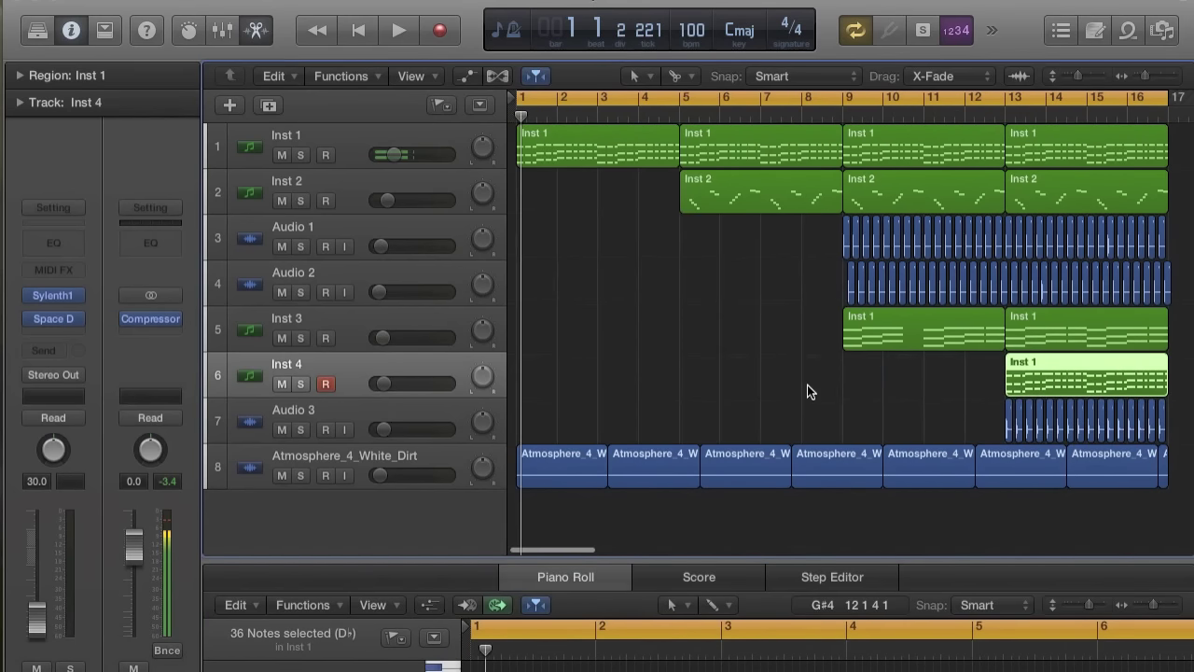
scroll(933, 385, right, 6)
click(808, 382)
key(super+r)
key(Return)
drag(935, 385, 609, 385)
drag(564, 102, 939, 114)
key(space)
- Show track automation and choose Sylenth1's FilterCtl Cutoff as the automation parameter for the Inst 4 track
click(435, 380)
click(468, 78)
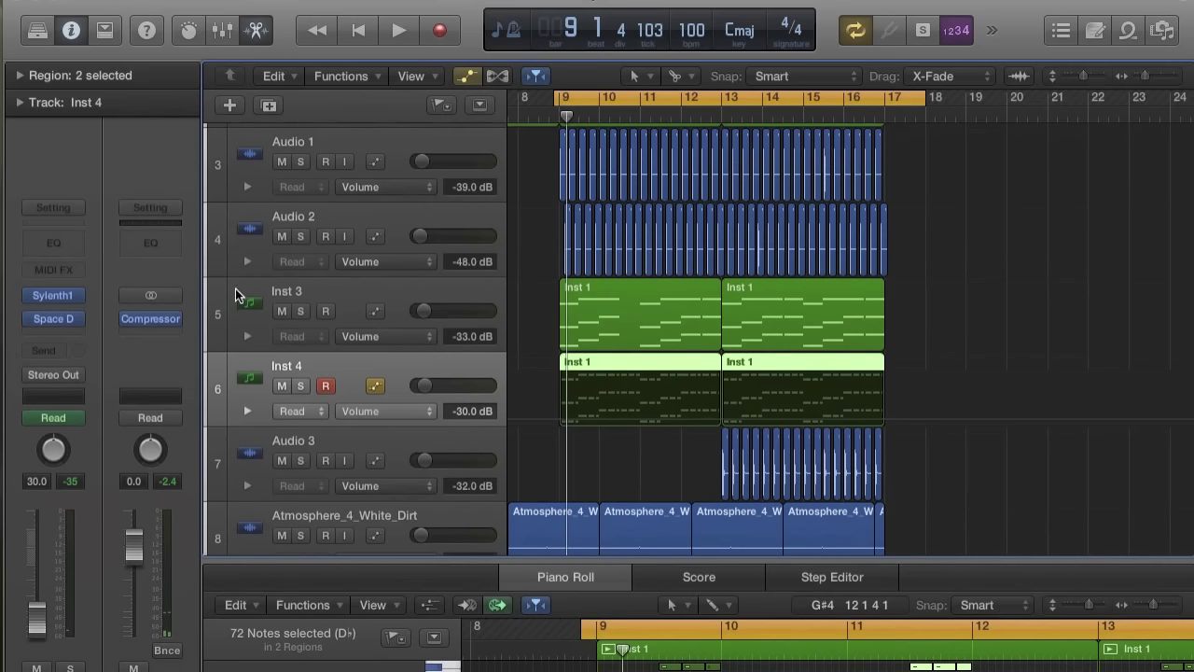
click(377, 412)
mouse_move(396, 486)
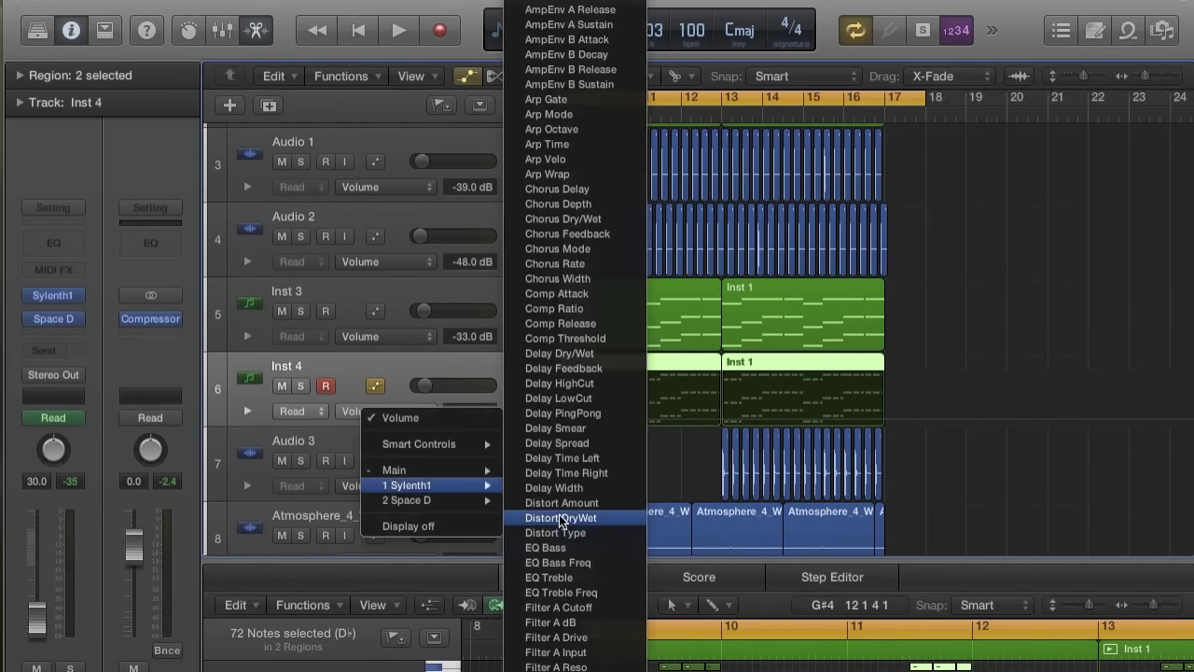
scroll(558, 554, down, 5)
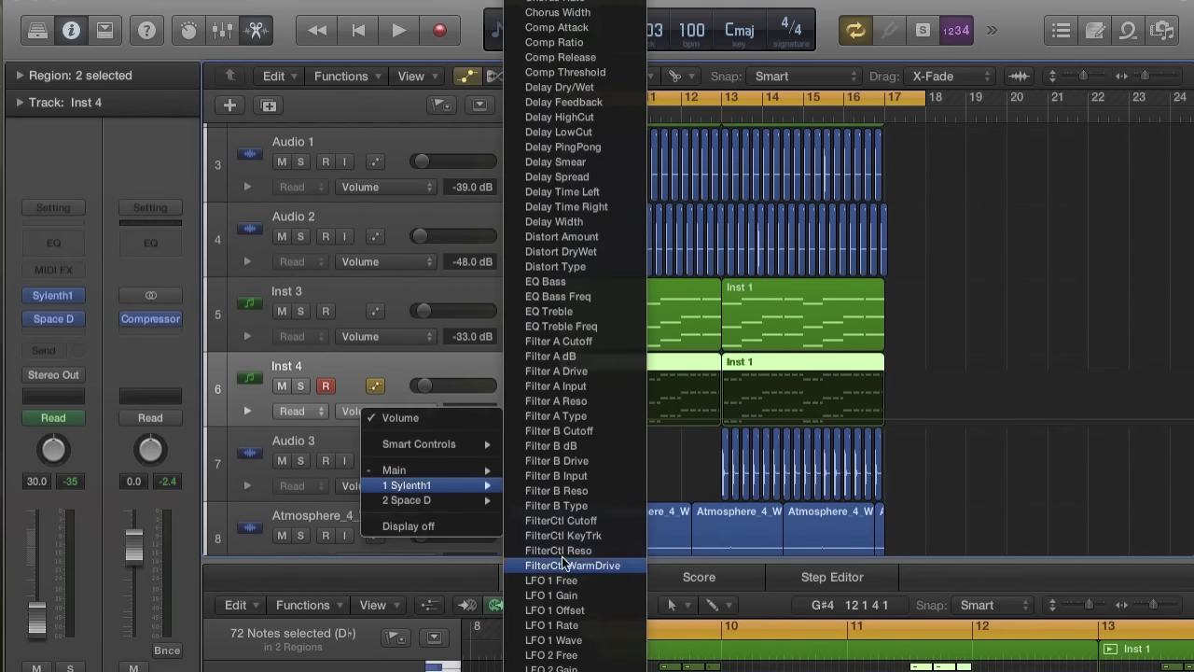
click(575, 523)
click(721, 408)
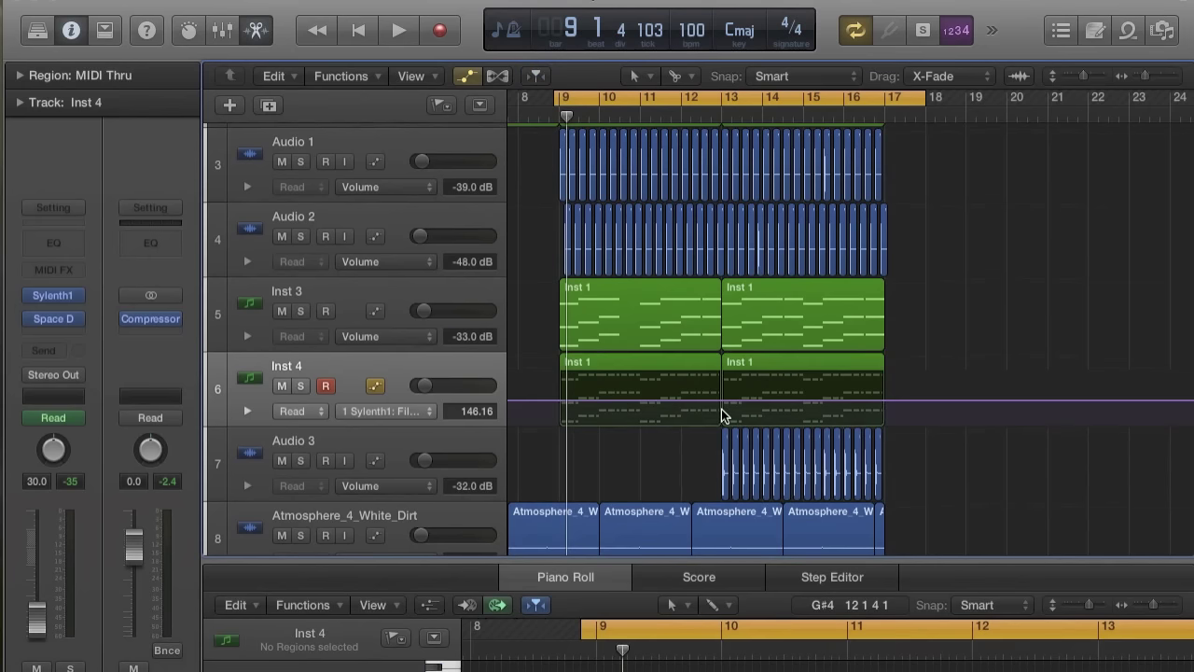
- Create a rising cutoff automation on Inst 4 from 9.06 Hz at bar 9 to 146.16 Hz at bar 17 while playing it
drag(561, 403, 561, 409)
key(space)
drag(723, 399, 883, 399)
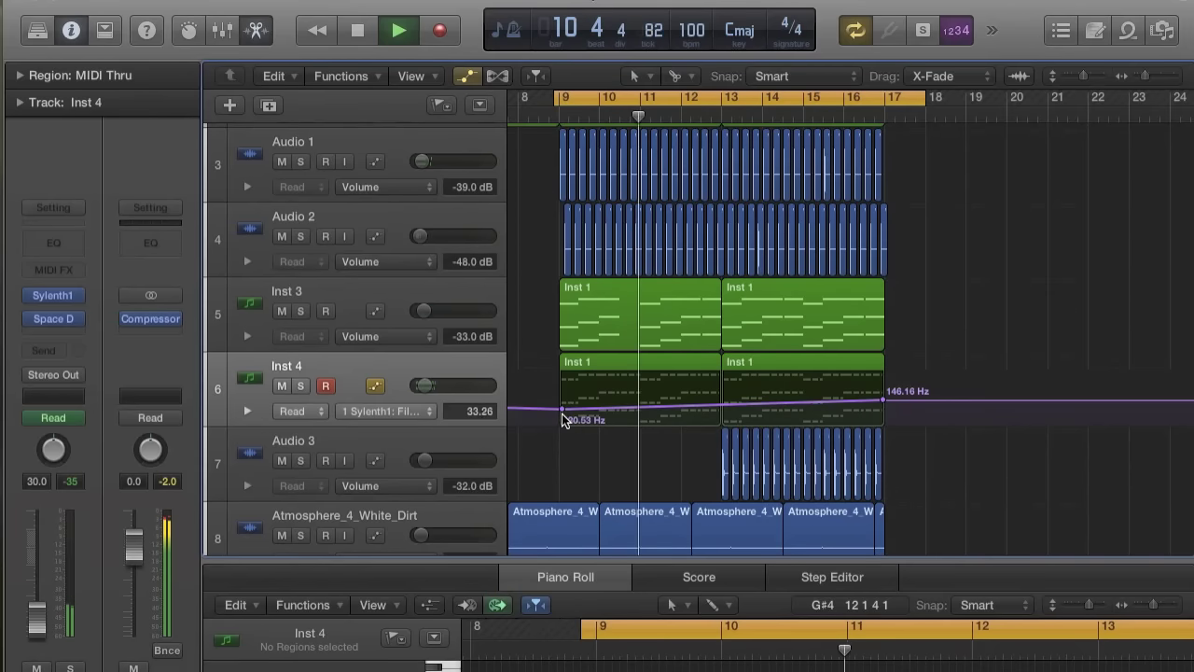
drag(563, 419, 561, 420)
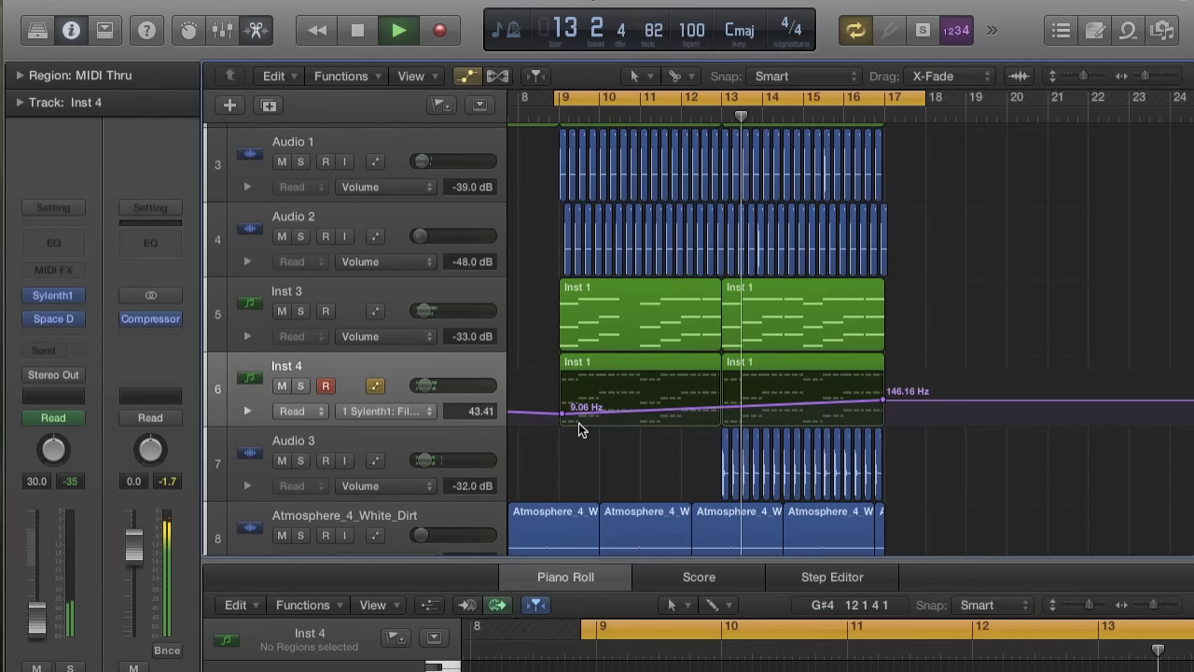
scroll(578, 425, down, 1)
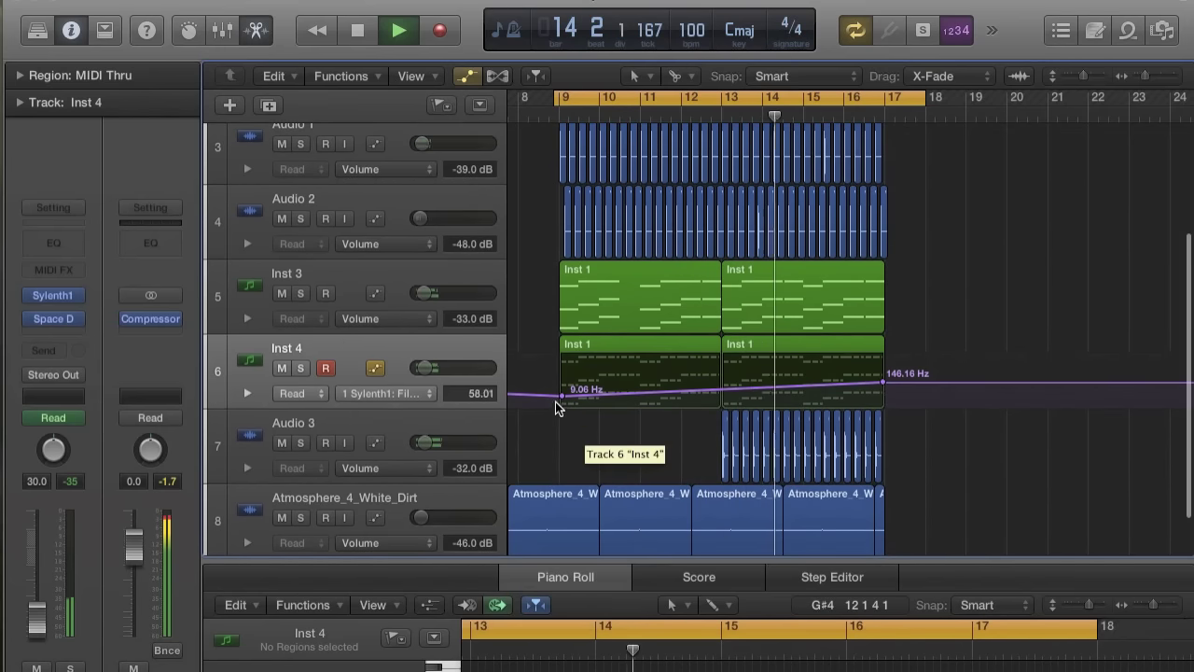
scroll(571, 449, down, 3)
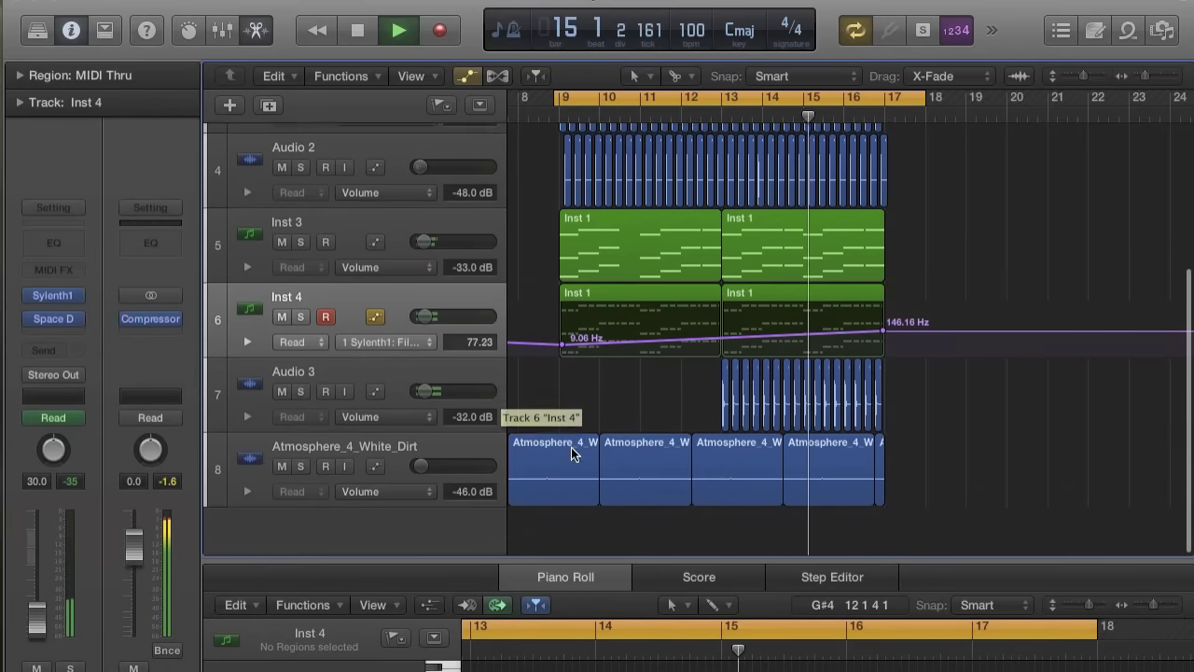
- Shorten the cycle range to bars 9 to 17 and stop playback
drag(925, 99, 885, 103)
scroll(823, 390, left, 1)
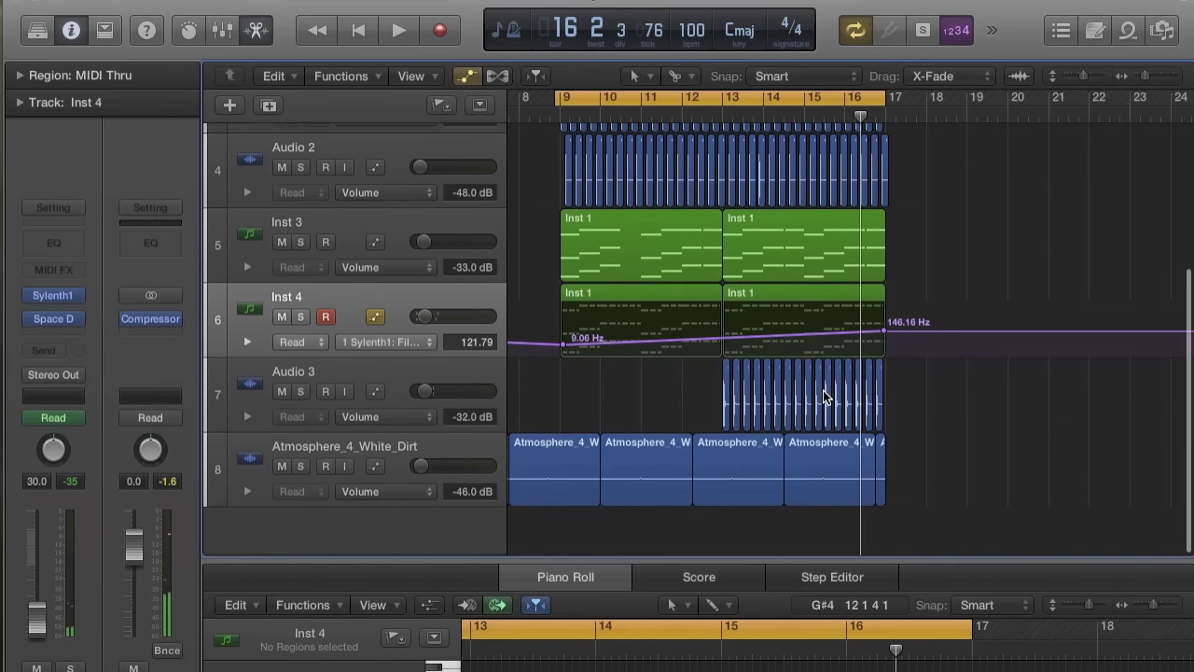
click(561, 104)
scroll(426, 375, down, 1)
scroll(426, 375, up, 1)
- Add a new audio track below the Atmosphere_4_White_Dirt track
click(426, 375)
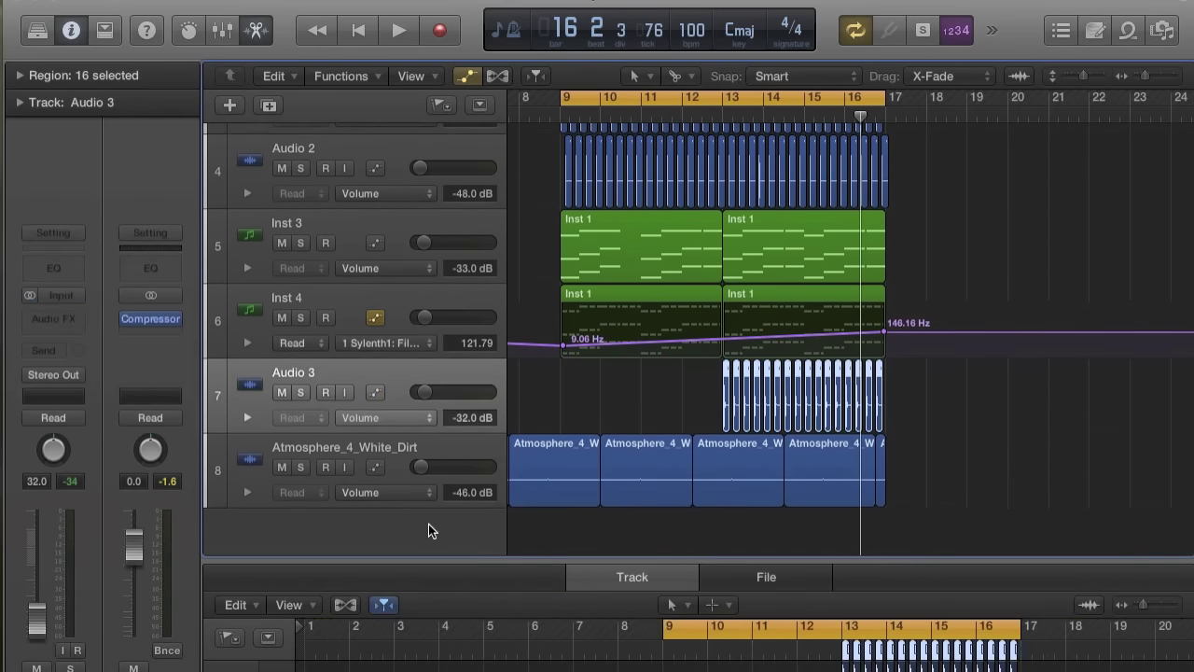
double_click(428, 523)
scroll(742, 312, up, 1)
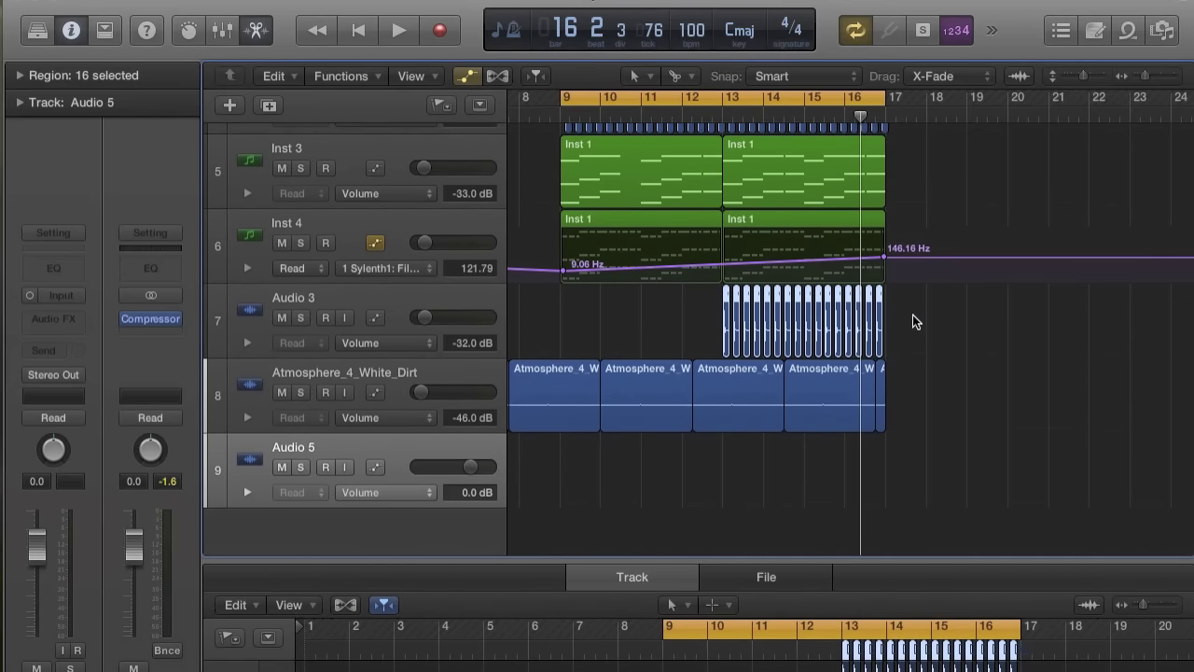
scroll(913, 320, up, 3)
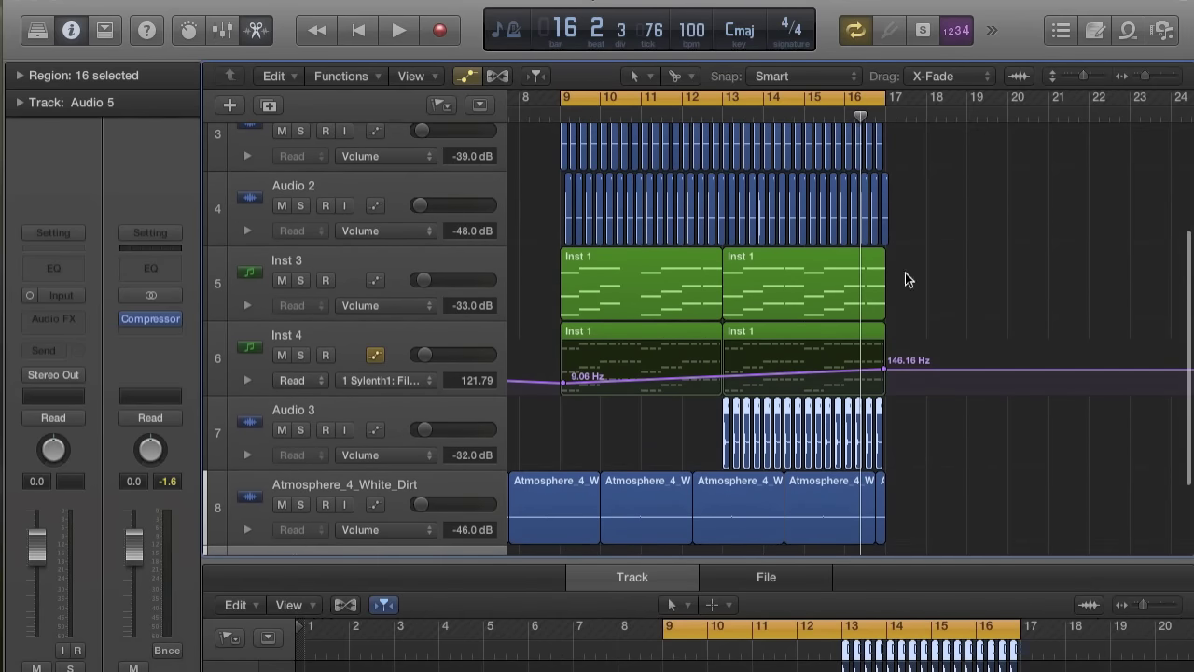
scroll(904, 471, down, 2)
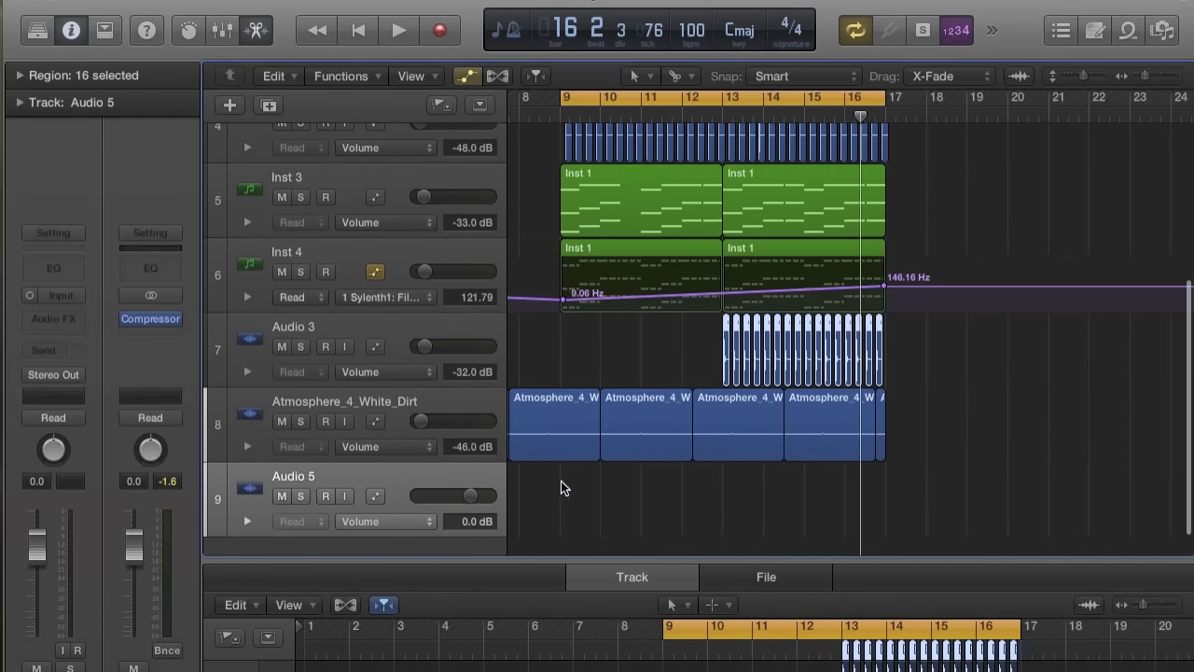
click(469, 481)
drag(674, 349, 893, 352)
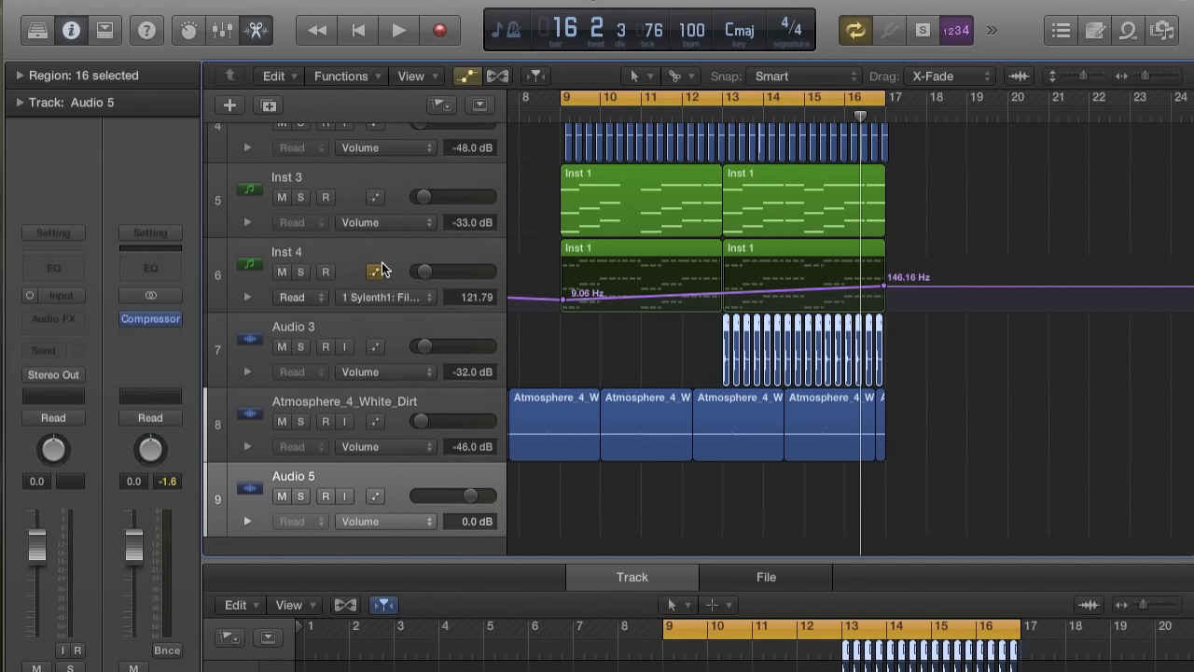
key(super+space)
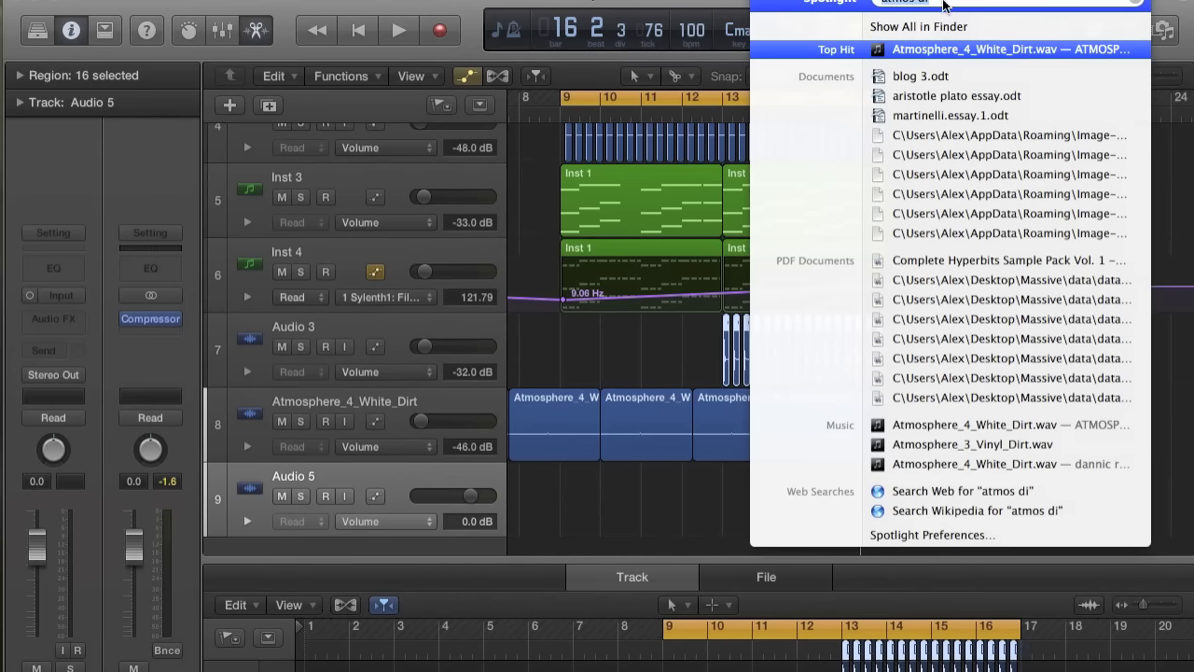
drag(954, 5, 836, 6)
key(BackSpace)
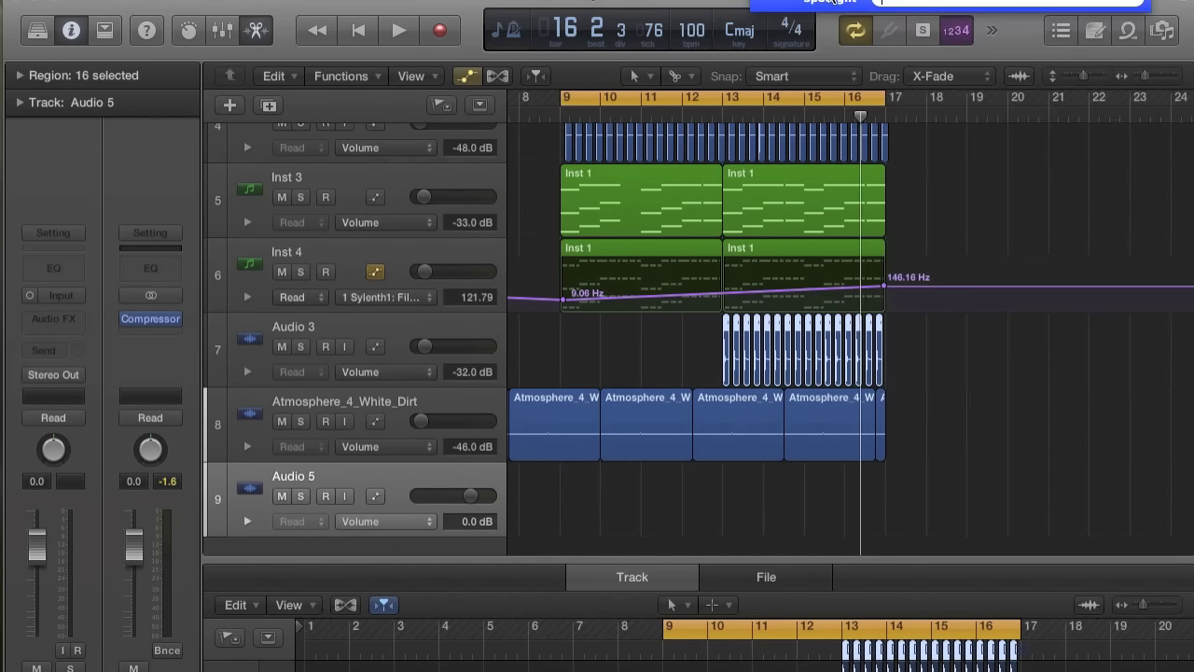
click(938, 429)
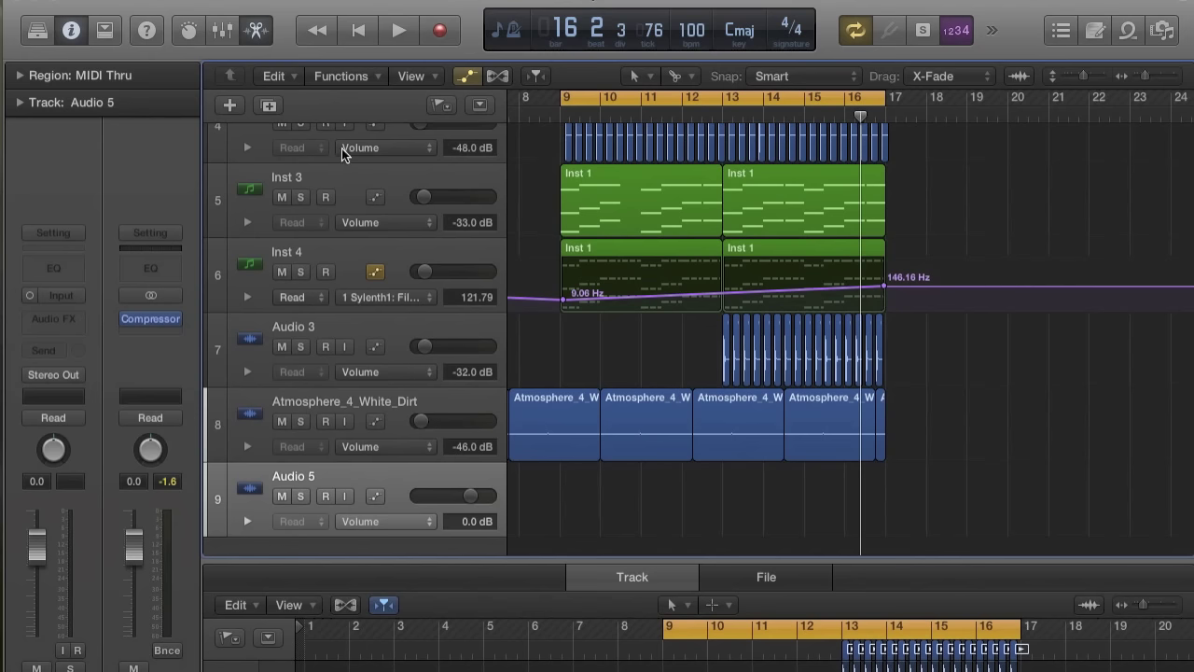
- Search the audio files for snare, import Snare 30-44k.wav onto the Audio 5 track and place it at bar 13
click(154, 1)
mouse_move(340, 353)
click(383, 371)
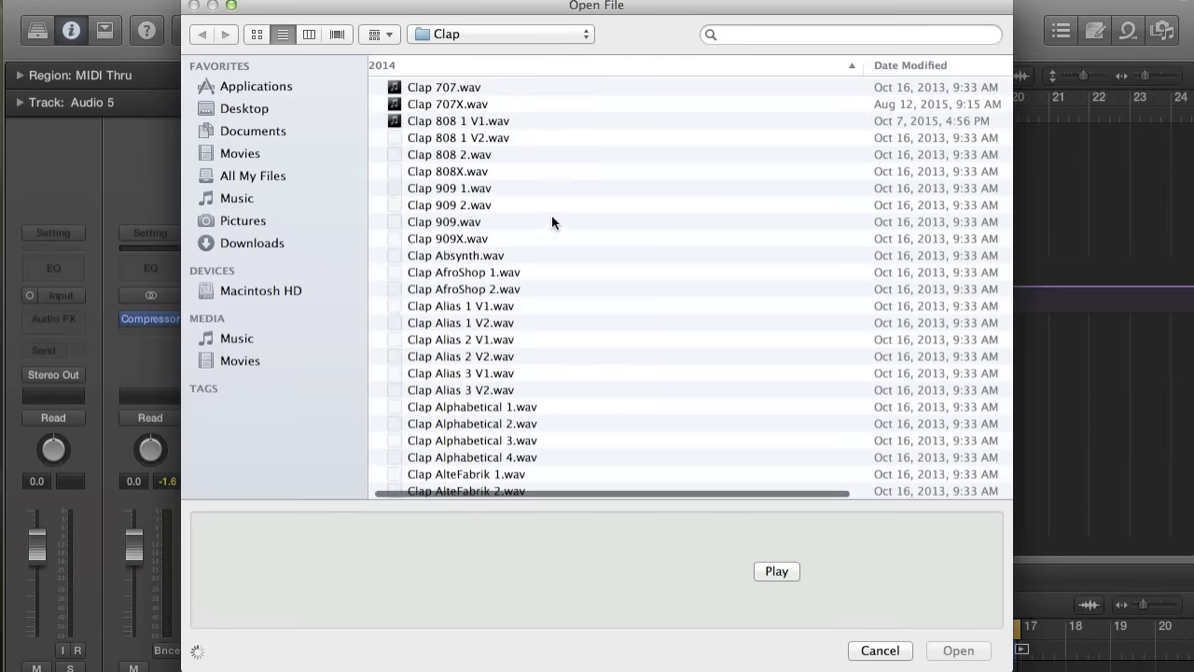
scroll(452, 274, down, 10)
scroll(451, 274, down, 10)
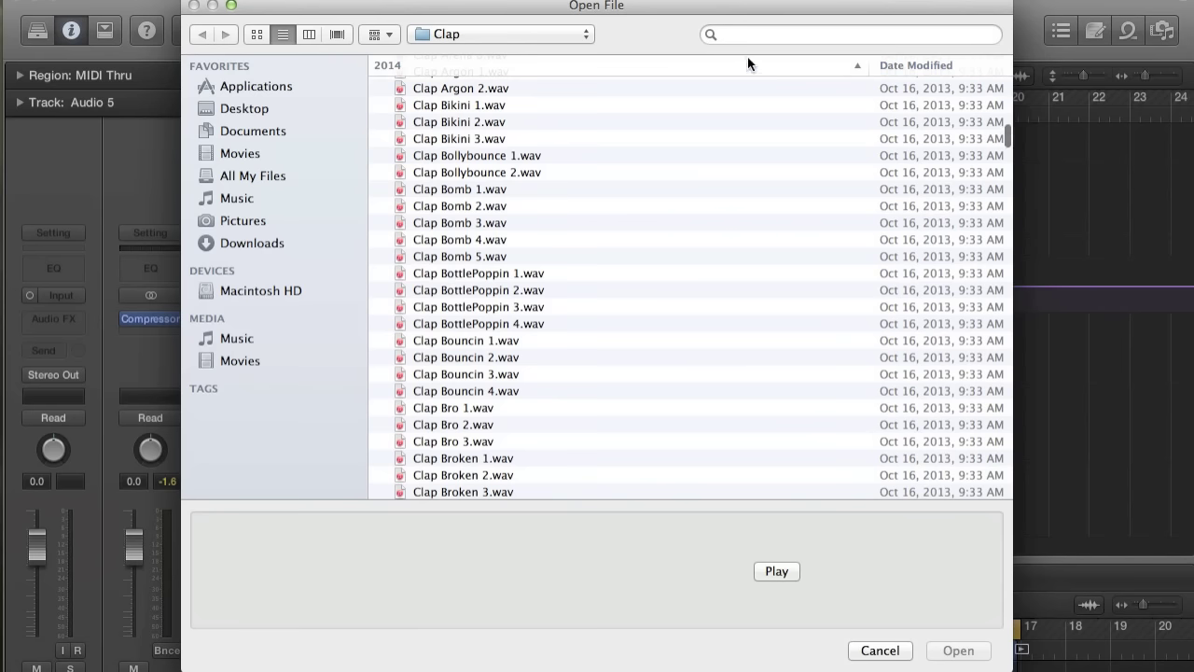
click(752, 32)
text(snare)
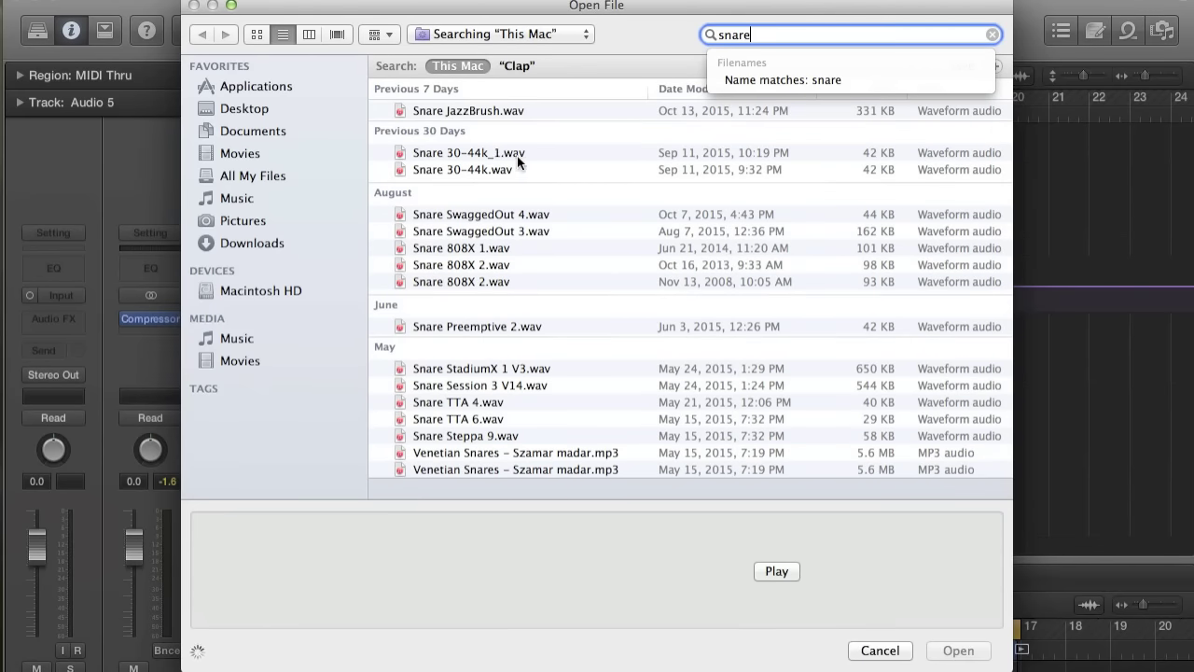
double_click(501, 169)
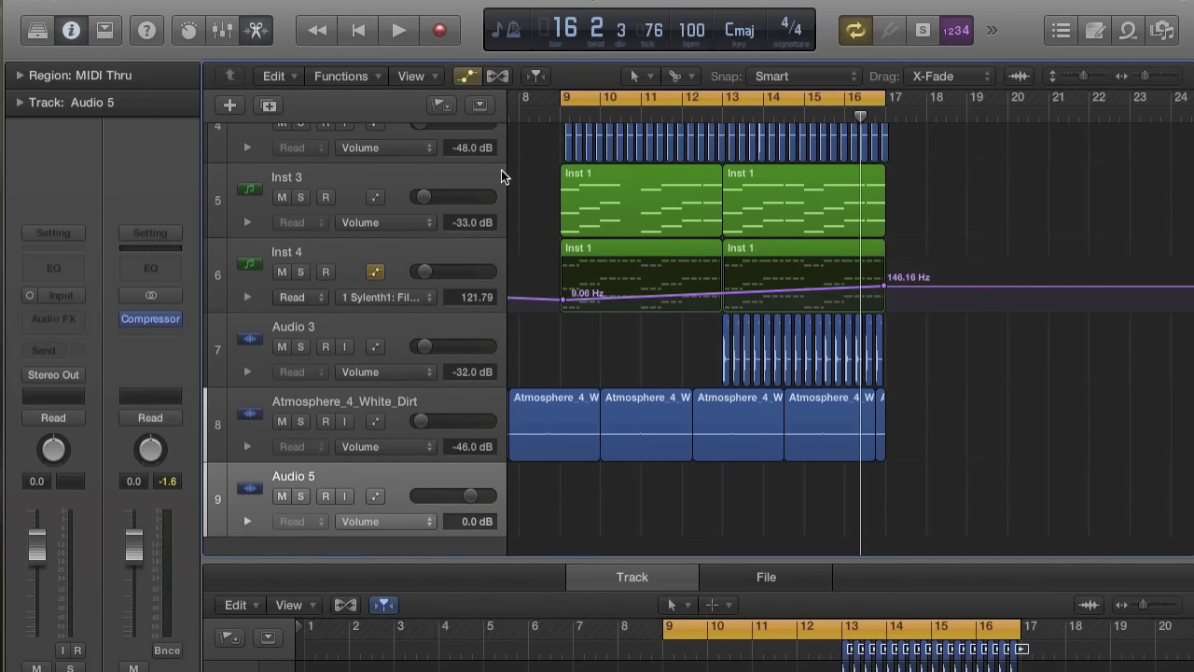
drag(848, 495, 727, 494)
- Set the cycle range to about bars 13 to 19, then lower Audio 5 to -38.0 dB and solo it for playback
drag(730, 113, 967, 101)
drag(453, 495, 421, 496)
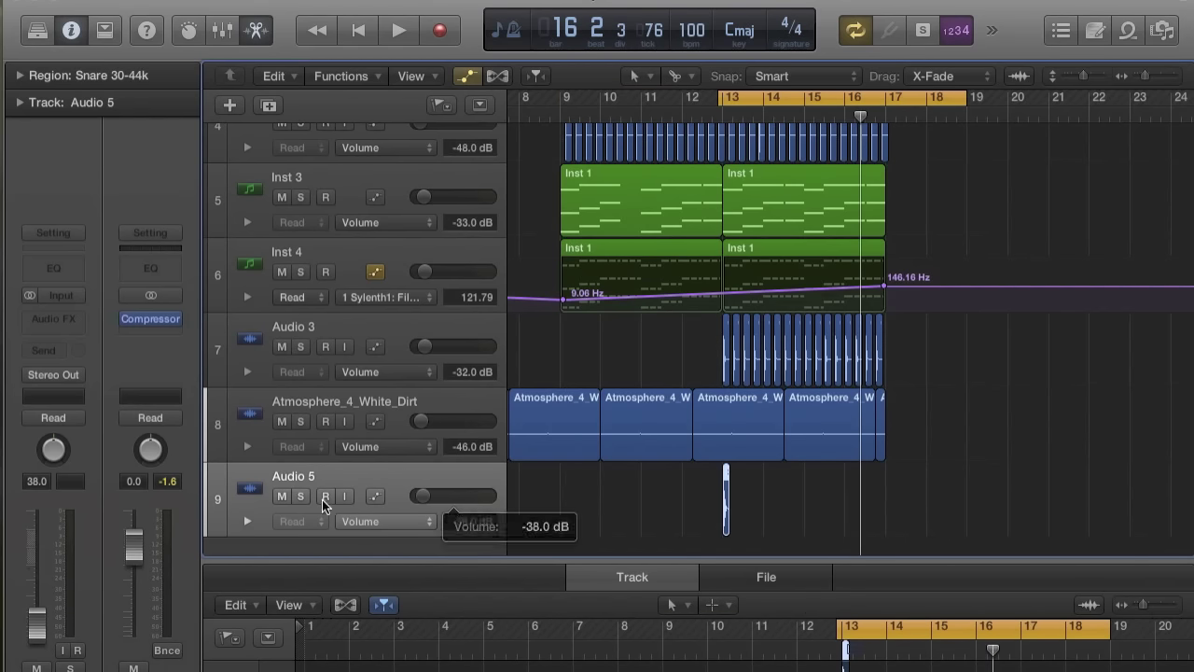
click(297, 496)
key(space)
key(space)
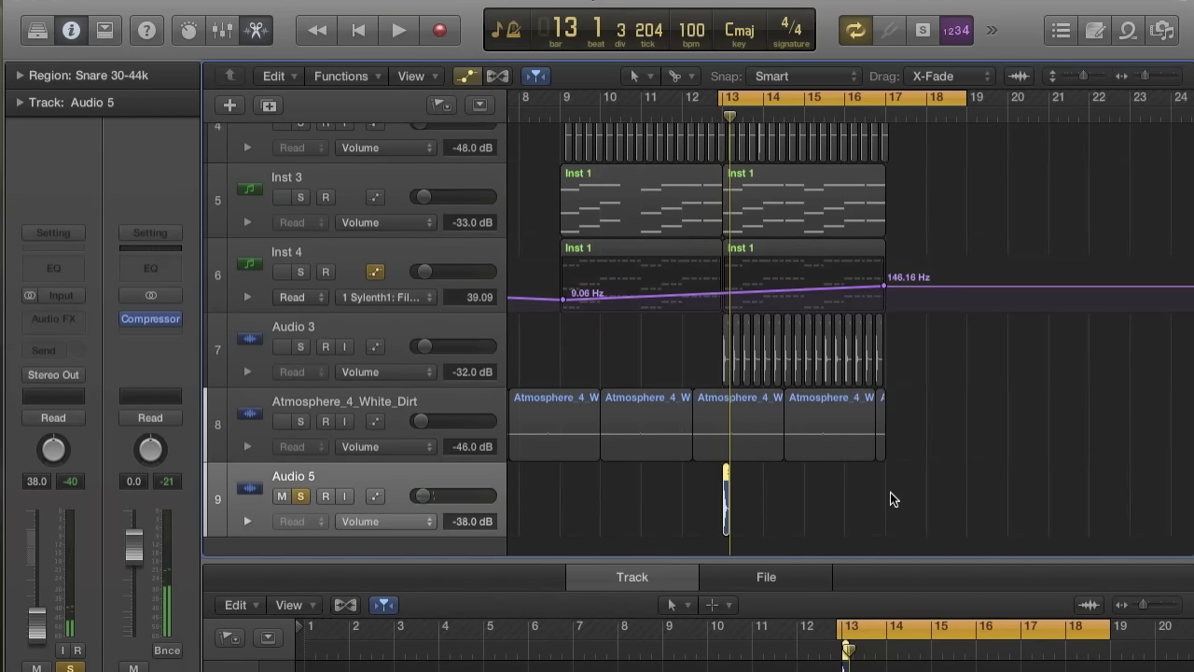
- Examine the soloed snare region at bar 13 up close and play it
key(super+Right)
key(super+Right)
key(super+Right)
key(super+Right)
key(super+Right)
key(super+Right)
key(super+Right)
key(super+Right)
key(super+Right)
key(super+Right)
key(super+Right)
key(super+Right)
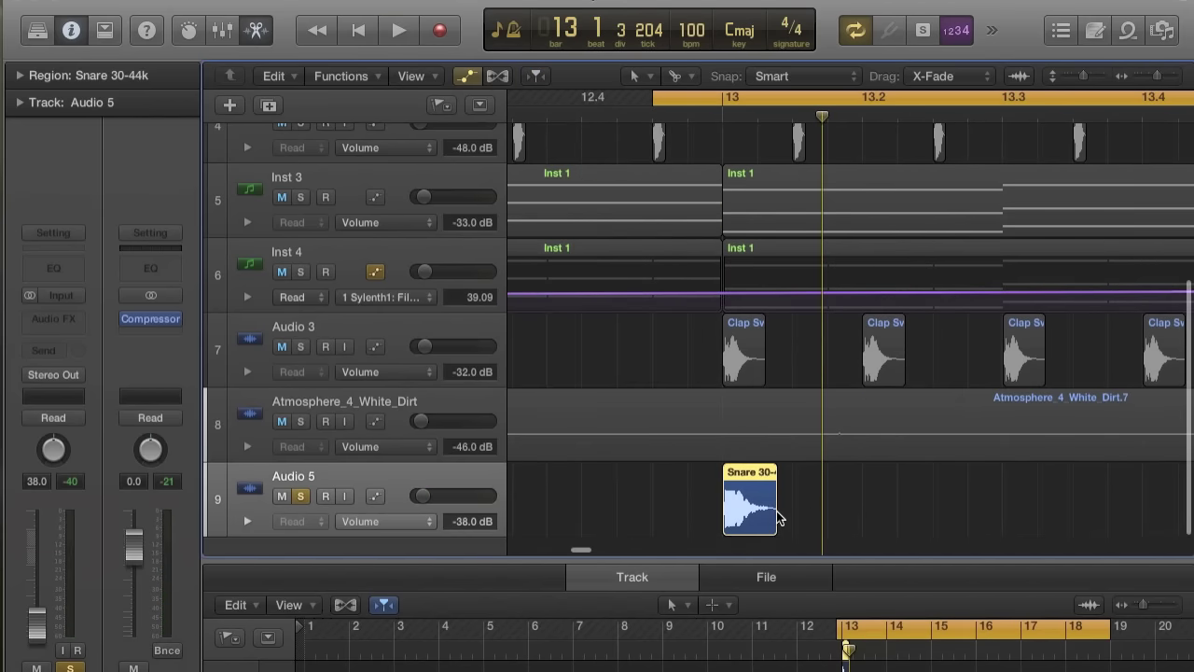
key(space)
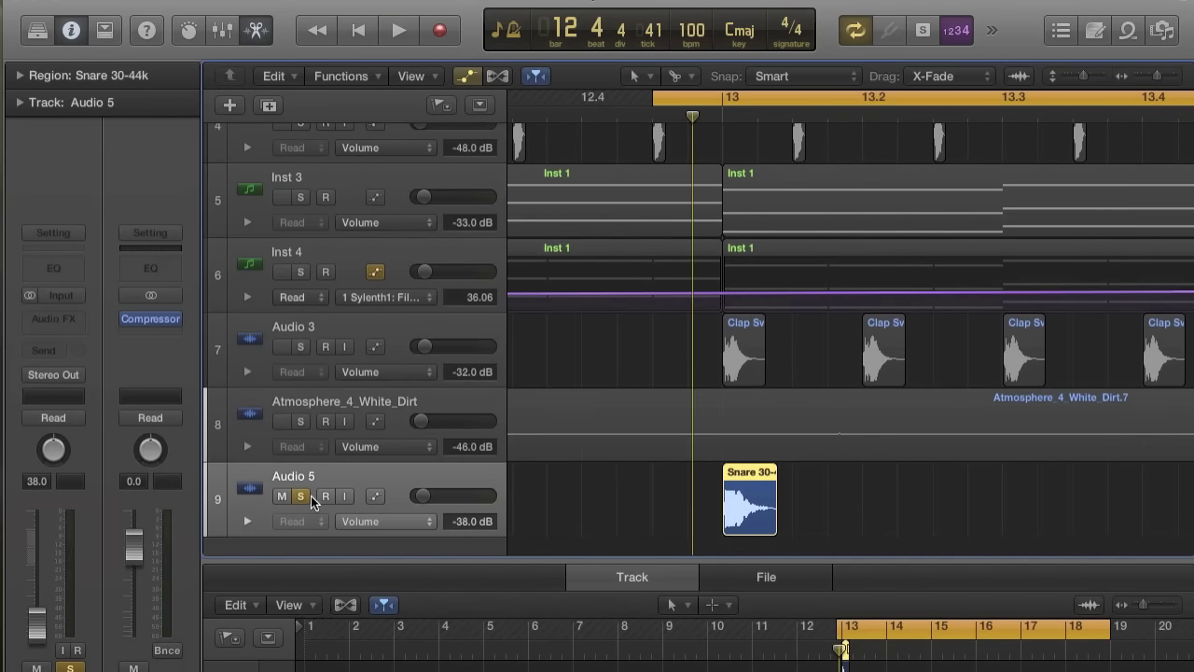
- Unsolo Audio 5 and set the cycle range from bar 13 to about 13.2.4 around the snare region
click(300, 496)
key(super+Right)
key(super+Right)
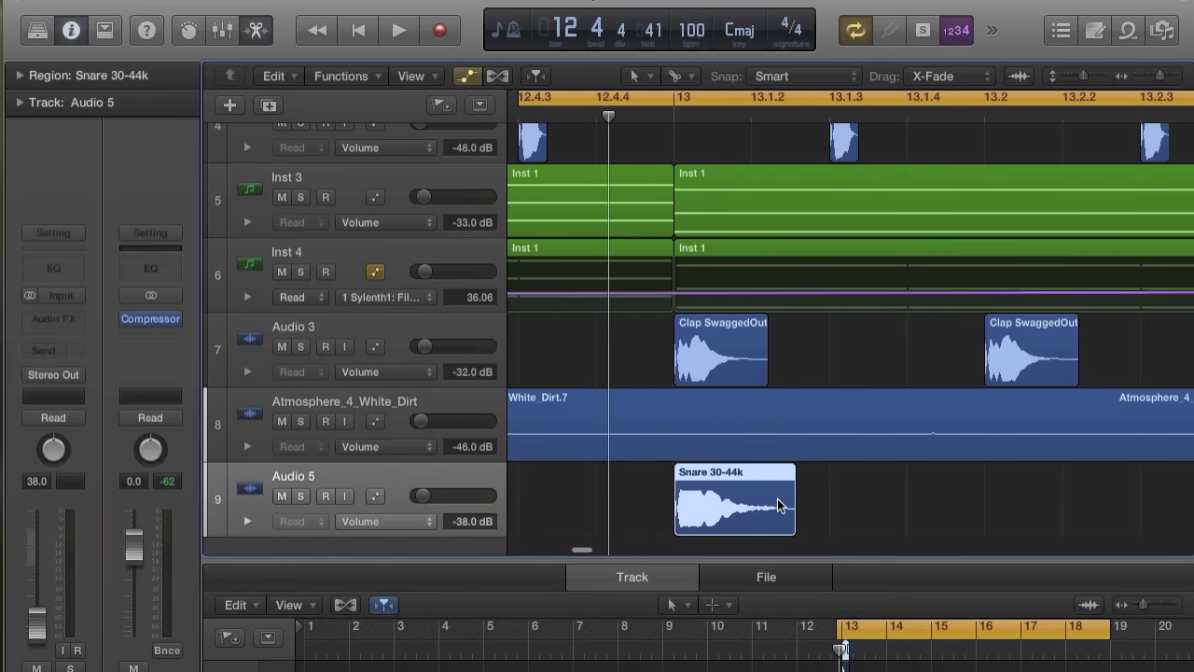
click(737, 507)
drag(676, 97, 1189, 99)
scroll(851, 267, down, 2)
scroll(803, 345, right, 2)
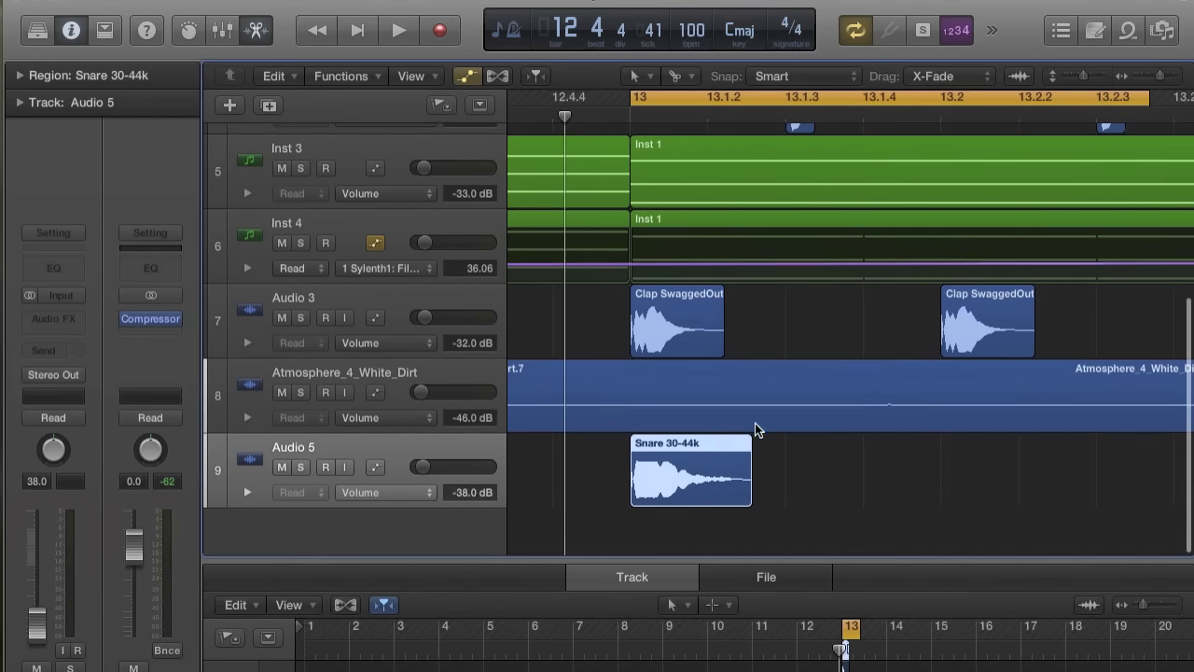
- Trim the end of the snare region at bar 13 to about half a sixteenth note
drag(747, 485, 657, 484)
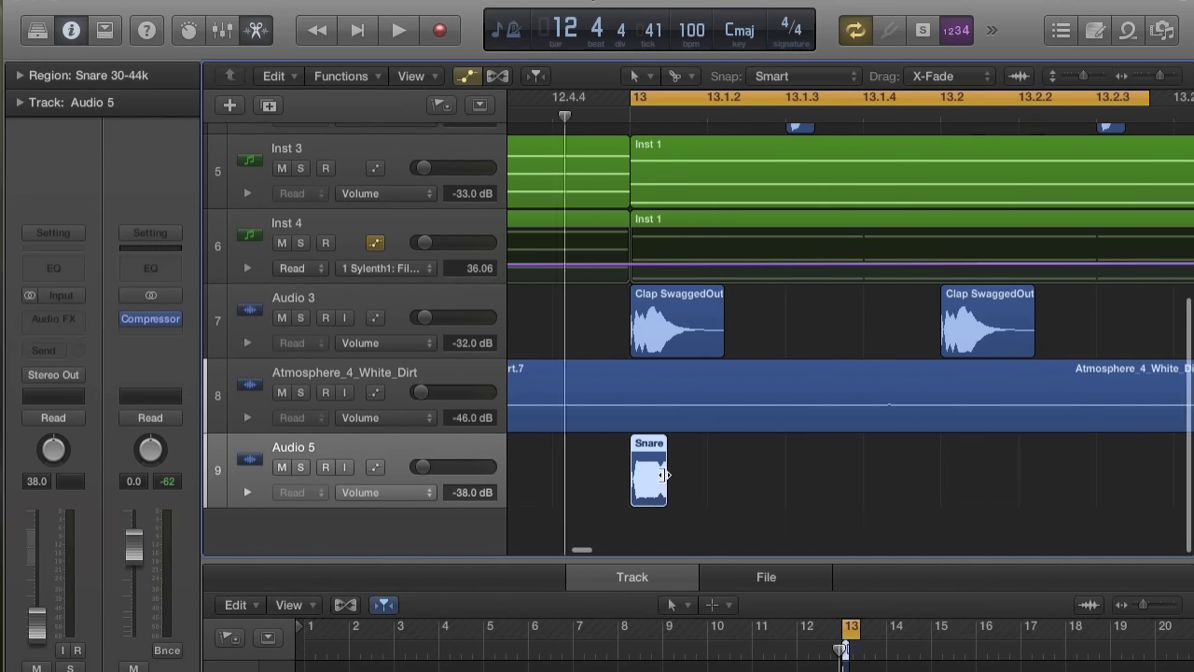
key(super+Right)
key(super+Right)
key(super+Right)
scroll(664, 475, right, 2)
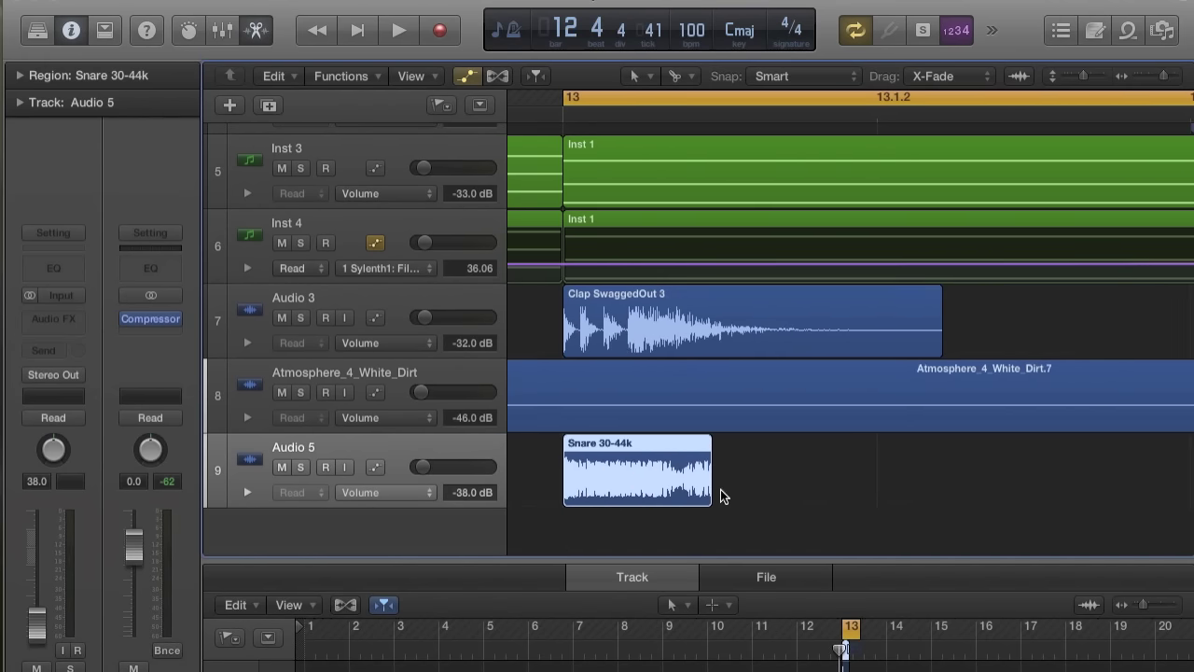
drag(701, 490, 716, 487)
- Repeat the trimmed snare until eight back-to-back regions fill the first beat of bar 13
key(super+r)
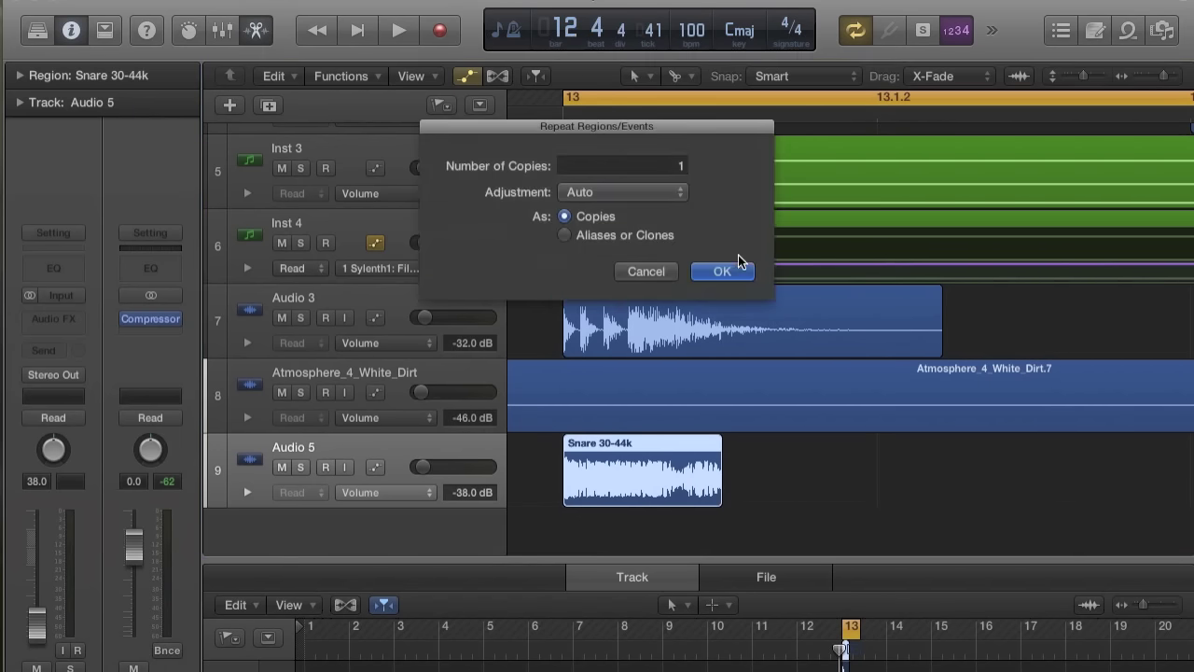
click(728, 270)
key(super+Left)
shift+click(711, 476)
key(super+r)
click(723, 271)
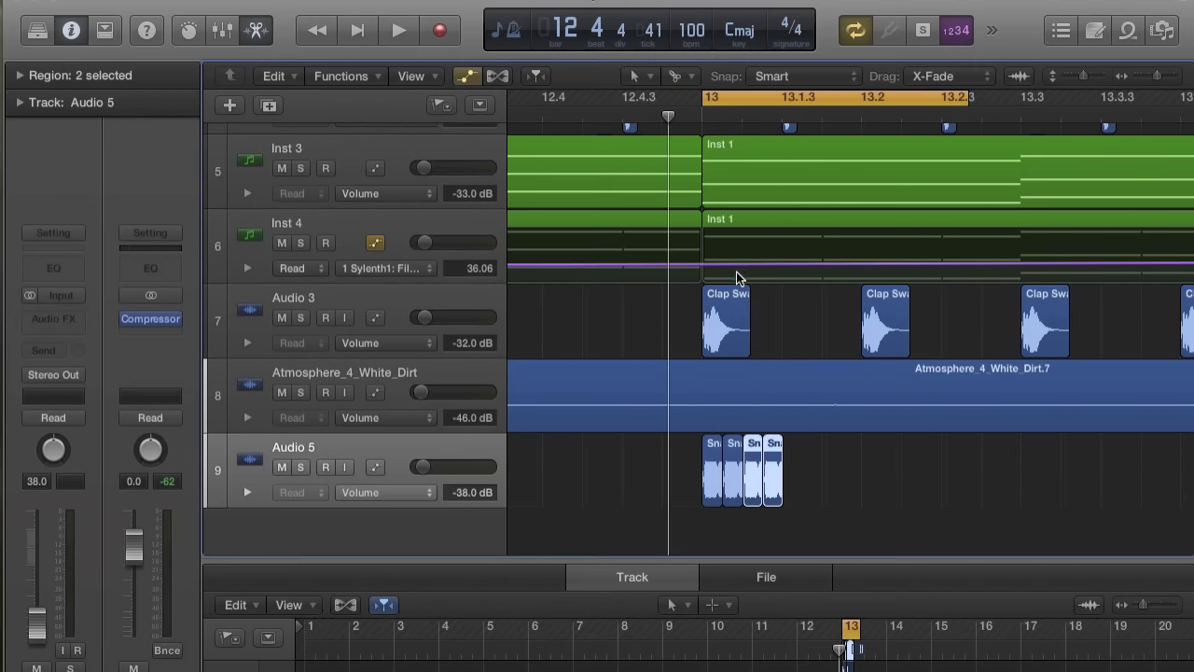
drag(806, 470, 645, 469)
key(super+r)
click(726, 270)
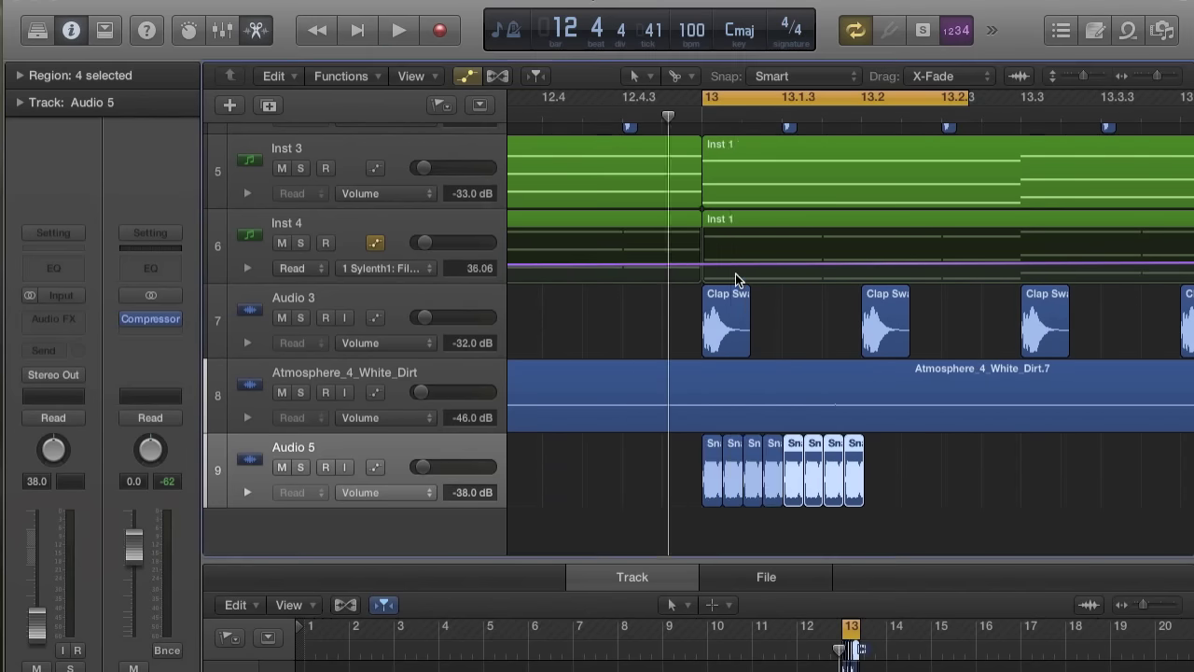
- Play the rapid snare roll, then delete every copy except the first snare region at bar 13
key(space)
key(space)
drag(924, 461, 726, 467)
drag(935, 474, 690, 483)
drag(913, 486, 731, 485)
key(Delete)
- Lengthen the remaining snare region at bar 13 to one sixteenth note
key(super+Right)
mouse_move(644, 494)
mouse_down()
mouse_move(681, 491)
mouse_move(653, 495)
mouse_move(666, 493)
mouse_up()
key(super+Right)
key(super+Right)
scroll(677, 492, right, 8)
- Loop the snare region on Audio 5 across about two thirds of bar 13
key(super+Left)
scroll(655, 502, left, 10)
scroll(653, 504, right, 9)
drag(557, 443, 1018, 435)
key(super+Left)
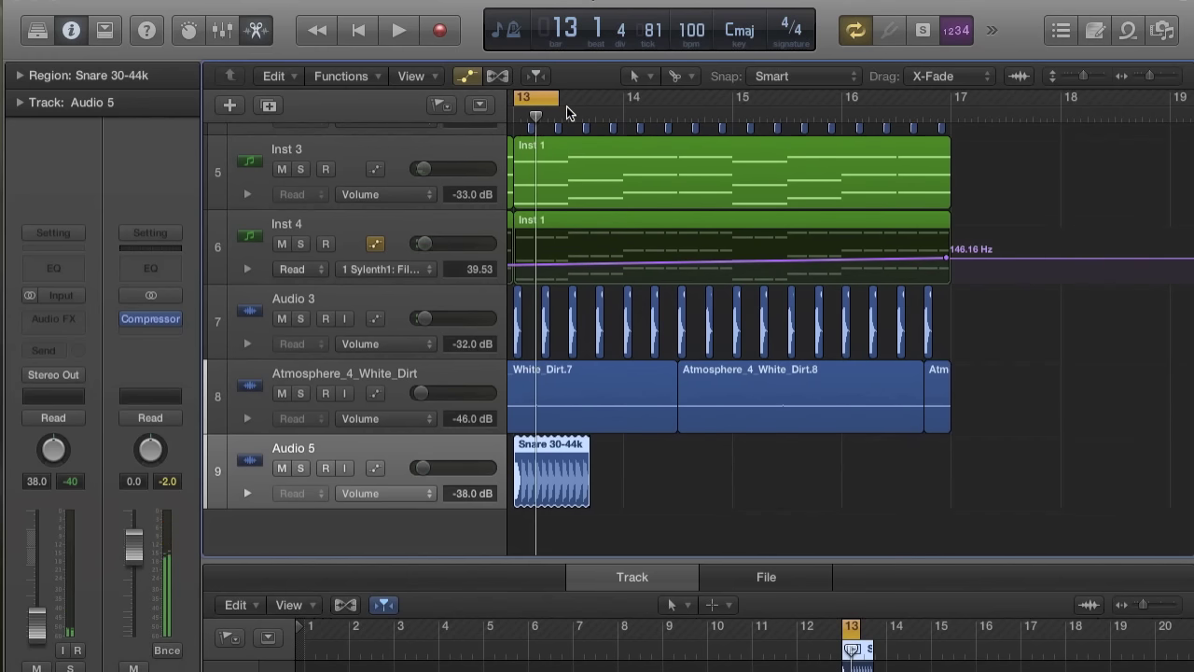
- Set the cycle range to bars 13 to 17 and remove the snare region's loop
drag(567, 106, 950, 103)
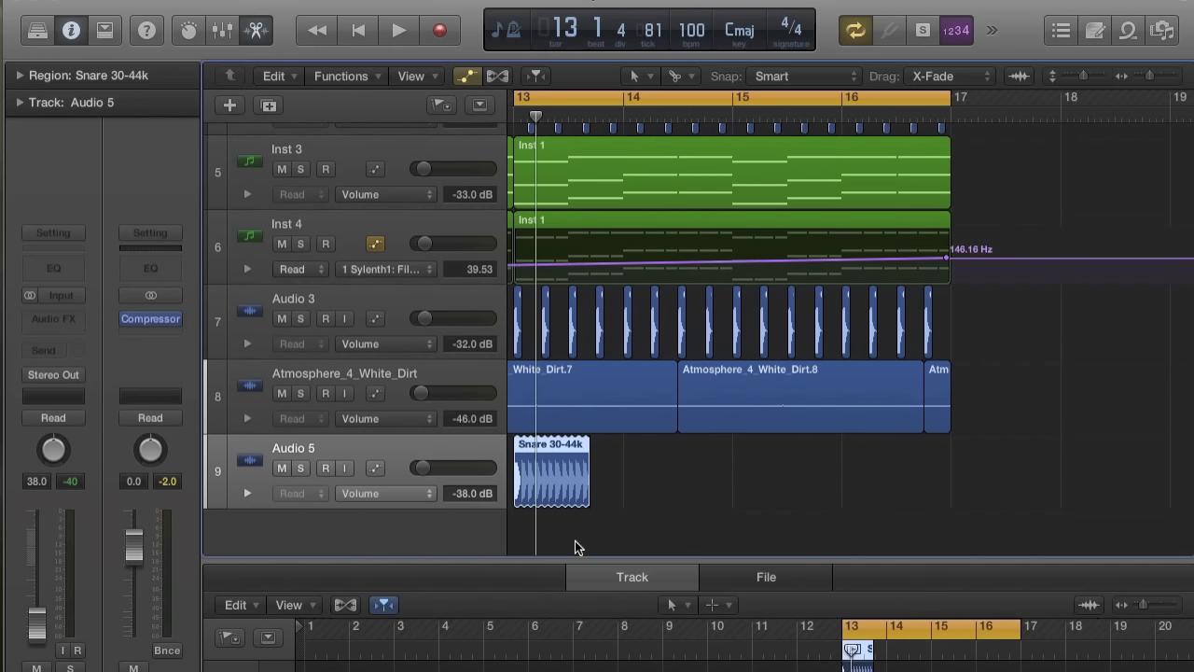
drag(584, 445, 515, 450)
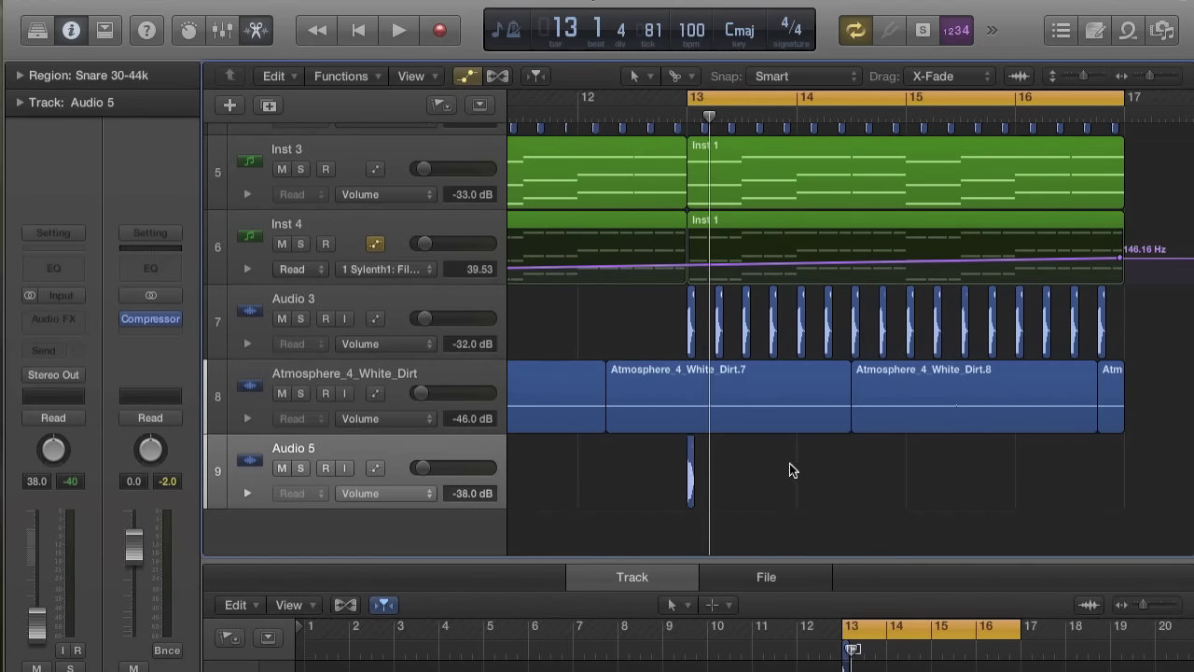
- Repeat the sixteenth-note snare region on Audio 5 until 16 copies in a row fill bar 13
key(super+r)
click(724, 273)
key(super+r)
click(724, 272)
key(super+r)
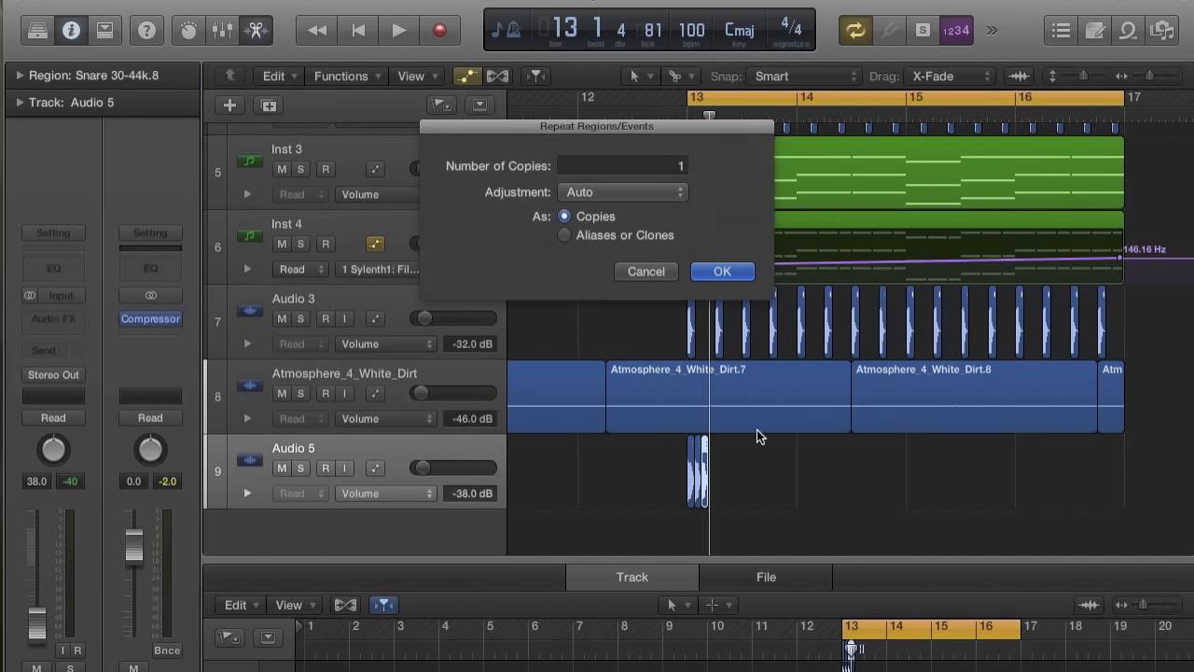
click(723, 272)
key(super+r)
click(720, 271)
key(super+r)
click(720, 272)
key(super+r)
click(720, 271)
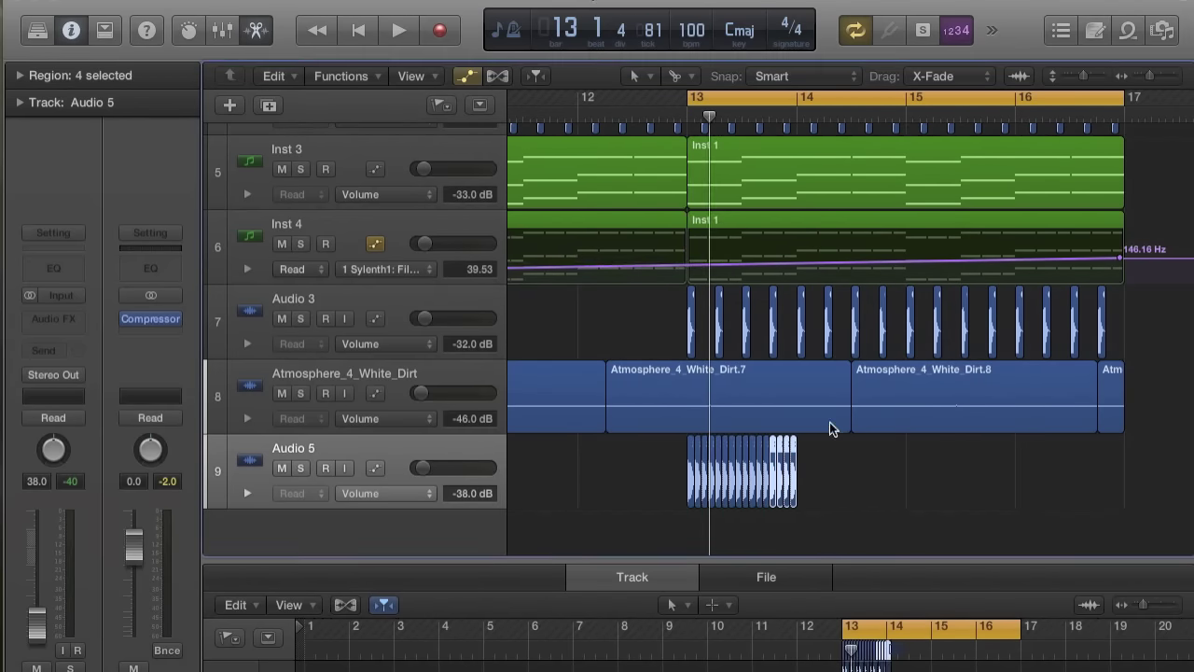
- Repeat bar 13's 16 snare regions three times so that the roll runs through bars 14, 15 and 16
key(super+r)
click(732, 272)
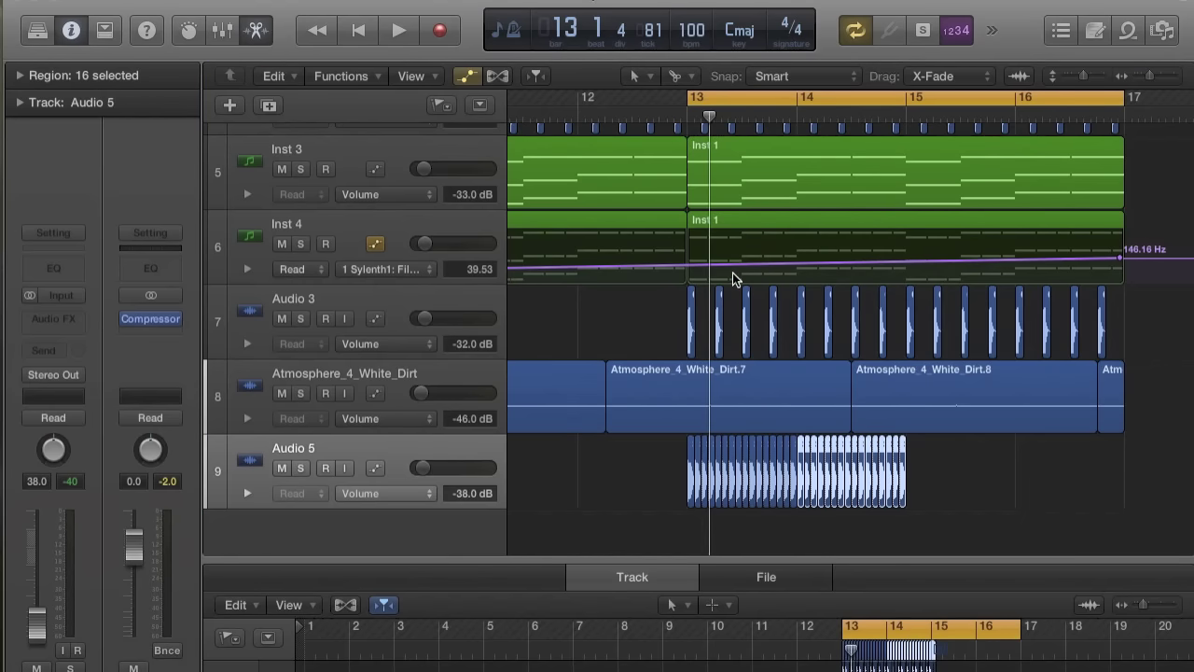
key(super+r)
click(732, 272)
key(super+r)
click(733, 273)
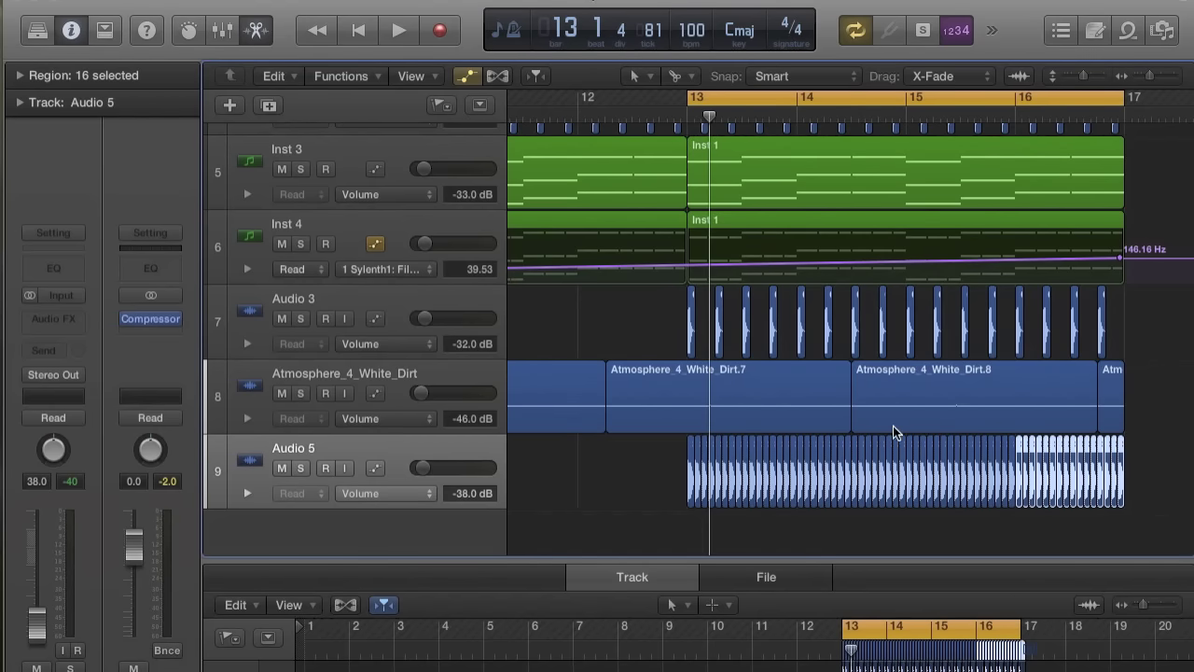
- Shorten the 16 selected snare regions in bar 16 to about half a sixteenth note, starting on the grid
scroll(893, 426, right, 5)
scroll(893, 424, up, 5)
scroll(894, 425, up, 3)
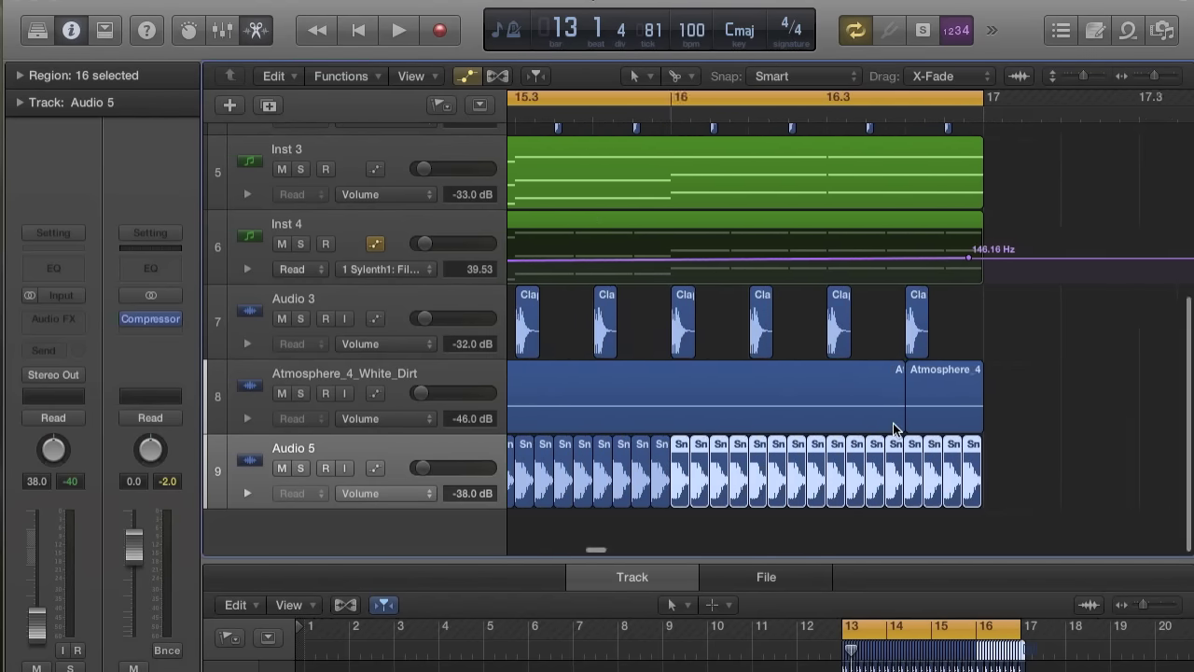
scroll(878, 452, right, 5)
scroll(870, 477, left, 4)
scroll(870, 477, down, 5)
scroll(869, 477, down, 4)
scroll(826, 488, up, 8)
scroll(824, 491, right, 4)
key(super+Right)
key(super+Right)
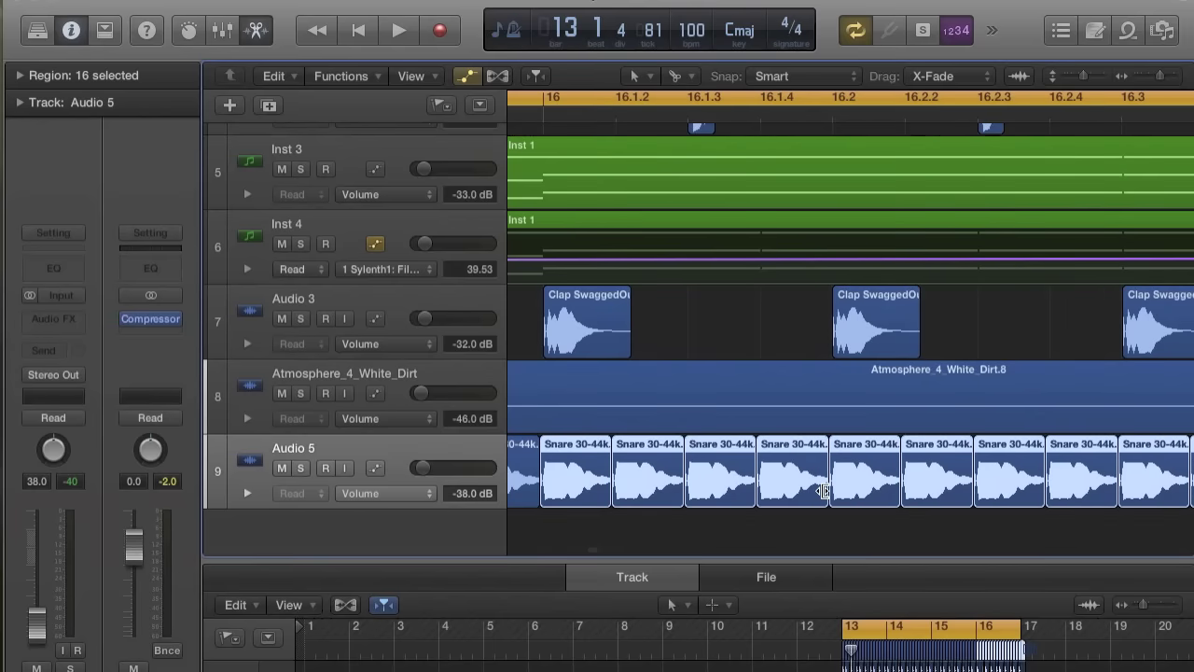
key(super+Right)
drag(616, 459, 608, 462)
key(super+Left)
key(super+Left)
key(super+Left)
key(super+Left)
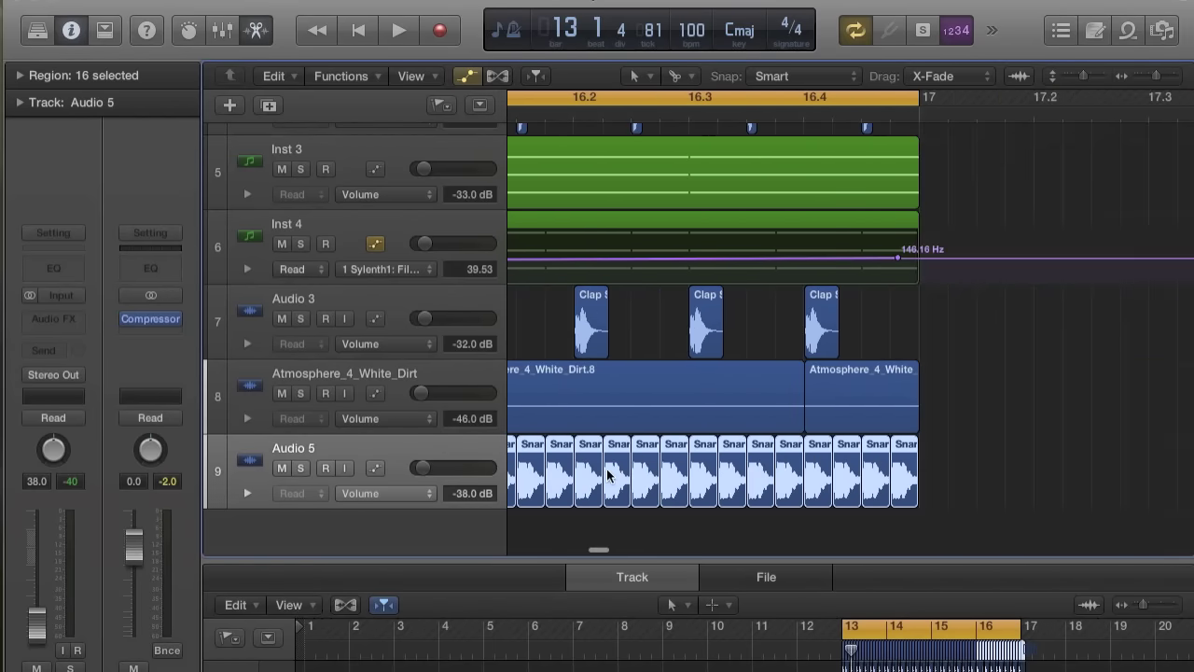
scroll(622, 476, left, 3)
mouse_move(611, 486)
mouse_down()
mouse_move(595, 486)
mouse_move(617, 487)
mouse_up()
key(super+Right)
key(super+Right)
key(super+Right)
key(super+Right)
- Repeat the shortened snare regions once and place the copies in the gaps between the snares of bar 16
key(super+r)
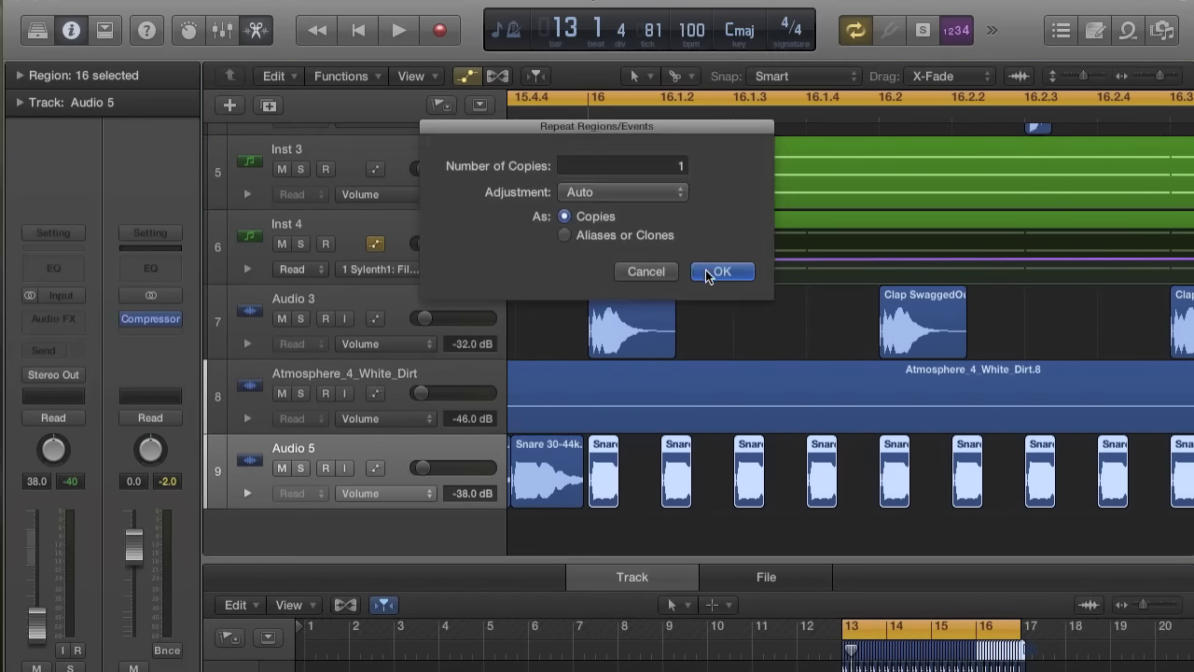
click(721, 272)
key(super+Left)
key(super+Left)
key(super+Left)
key(super+Left)
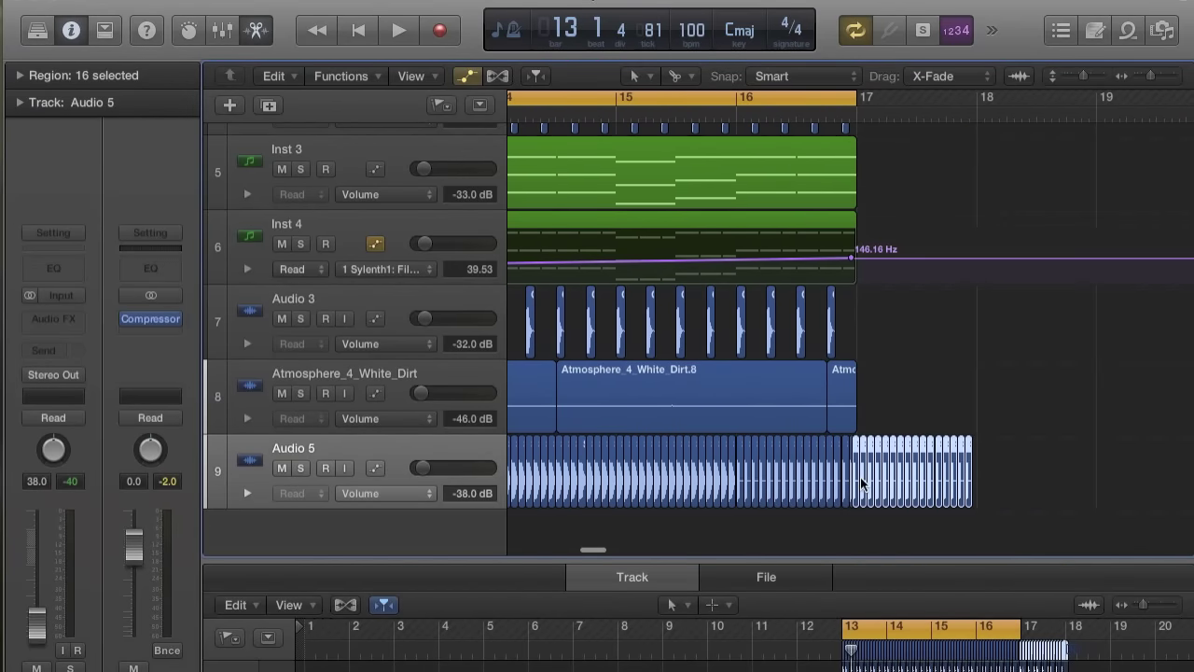
drag(836, 479, 760, 474)
- Fine-tune the 32 selected double-speed snare regions in bar 16 up close
key(super+Right)
key(super+Right)
key(super+Right)
key(super+Right)
key(super+Right)
key(super+Left)
key(super+Left)
key(super+Left)
key(super+Left)
key(super+Left)
key(super+Right)
key(super+Right)
key(super+Right)
key(super+Right)
key(super+Right)
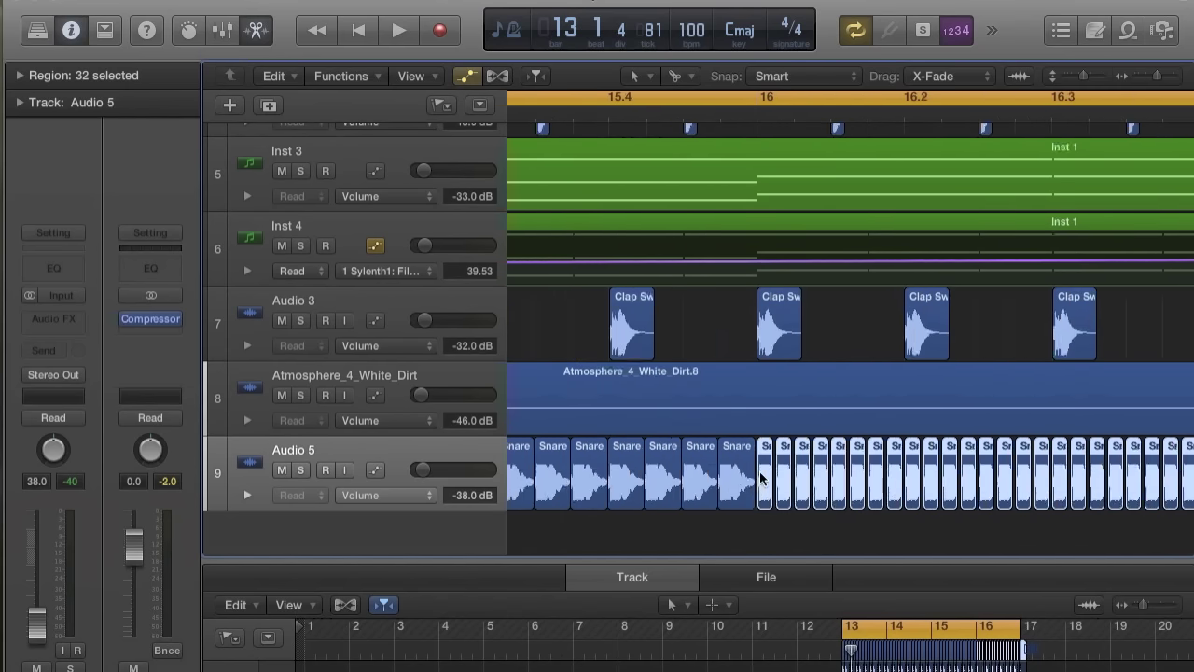
drag(916, 477, 944, 480)
key(super+Left)
key(super+Left)
key(super+Left)
key(super+Left)
key(super+Left)
- Play the snare roll from bar 13 and lower Audio 5's volume to -48.0 dB
key(space)
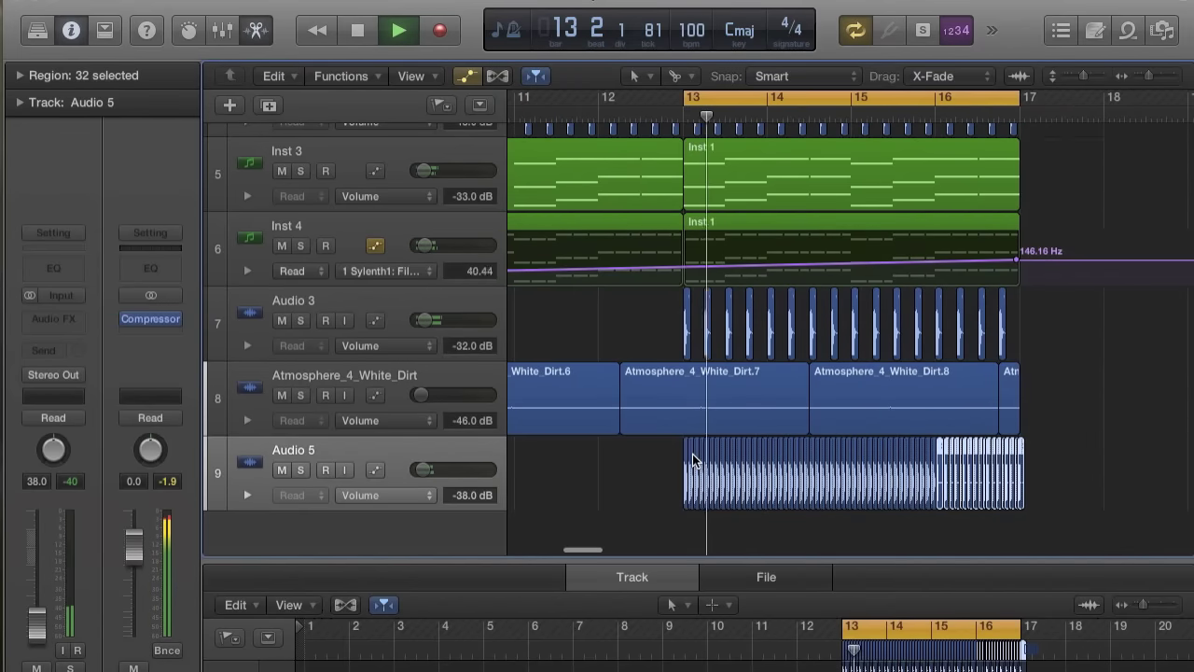
drag(429, 480, 421, 464)
key(space)
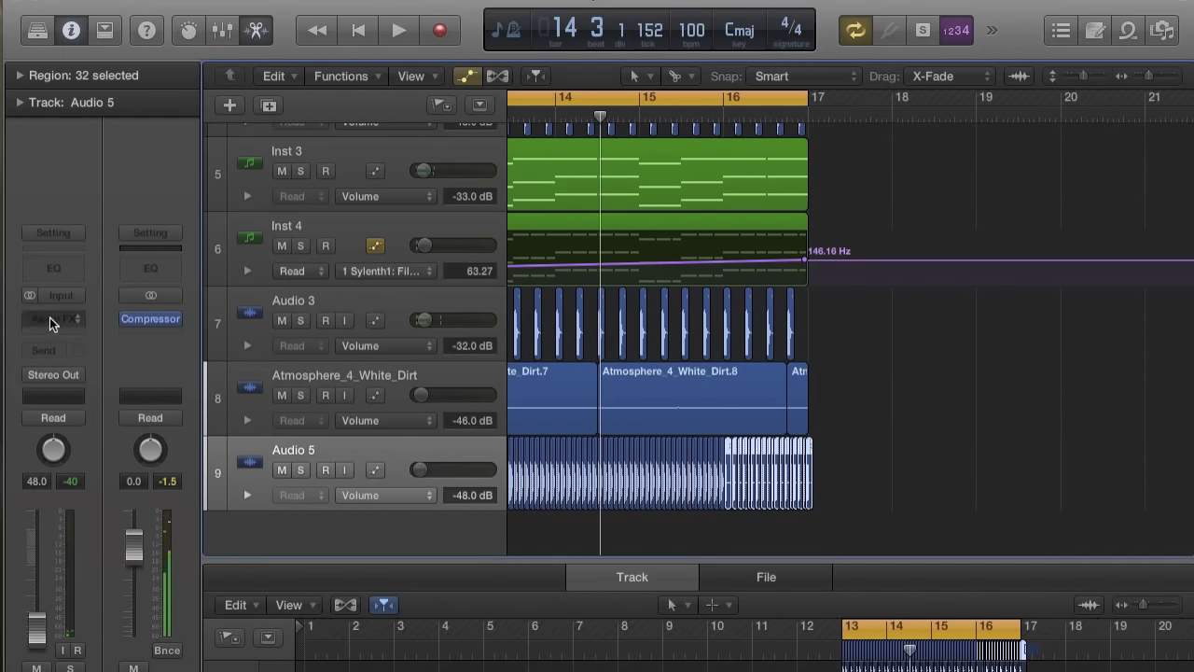
- Add a Space Designer reverb to the Audio 5 channel
click(49, 317)
mouse_move(106, 377)
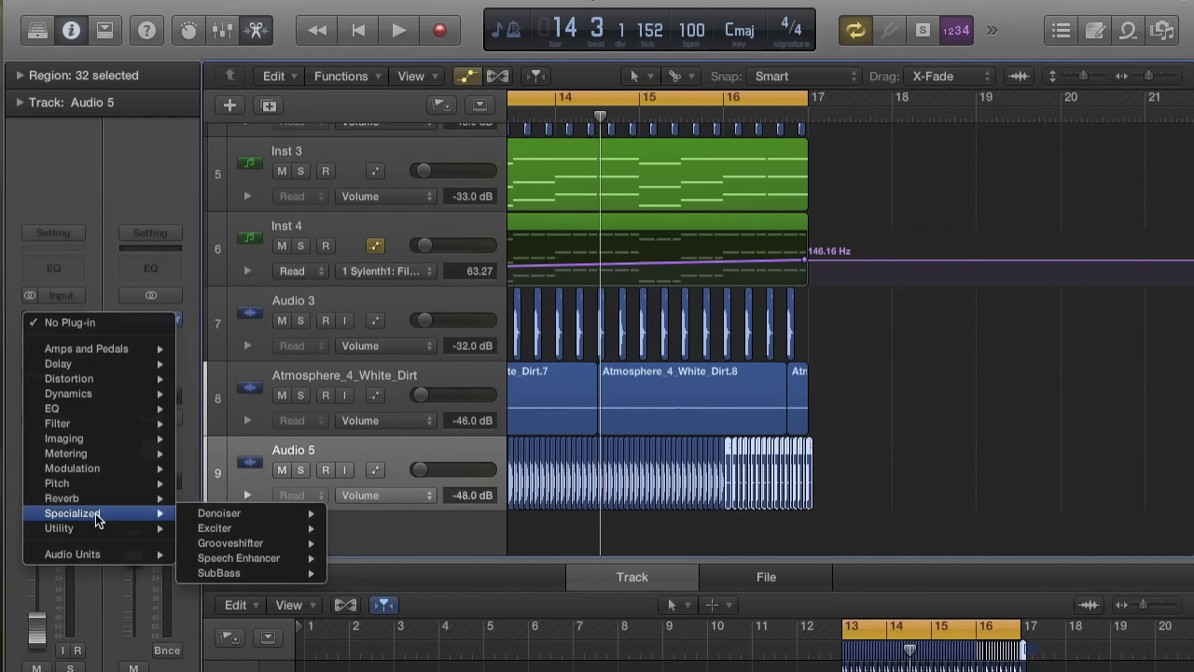
mouse_move(98, 505)
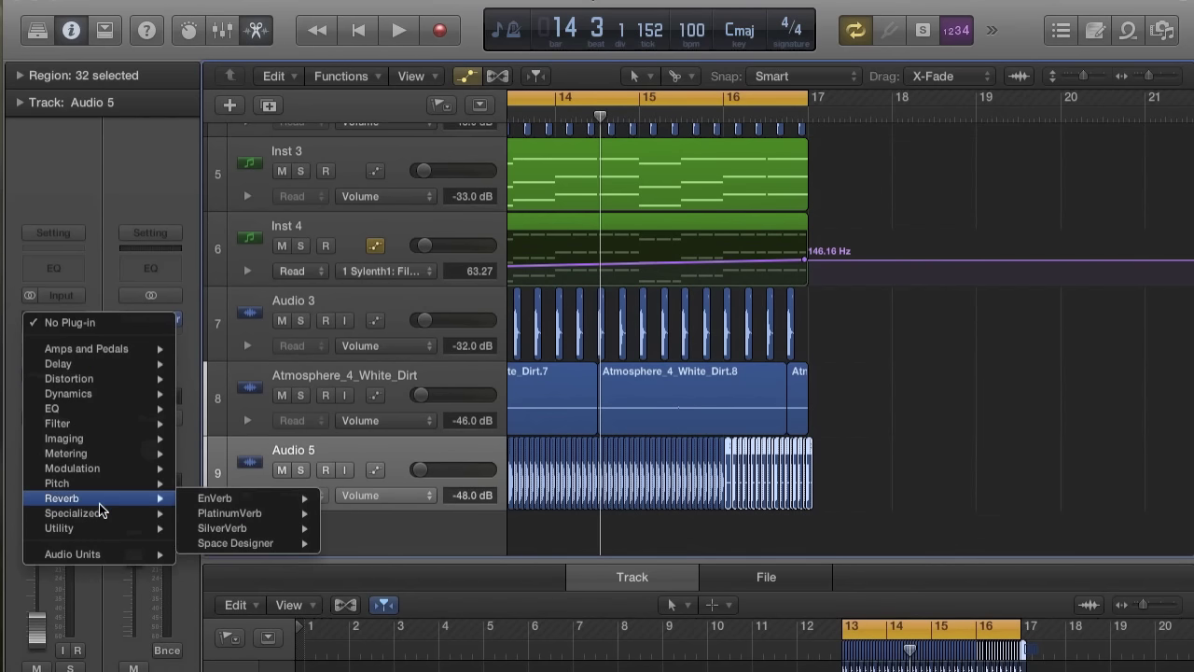
mouse_move(229, 548)
click(342, 547)
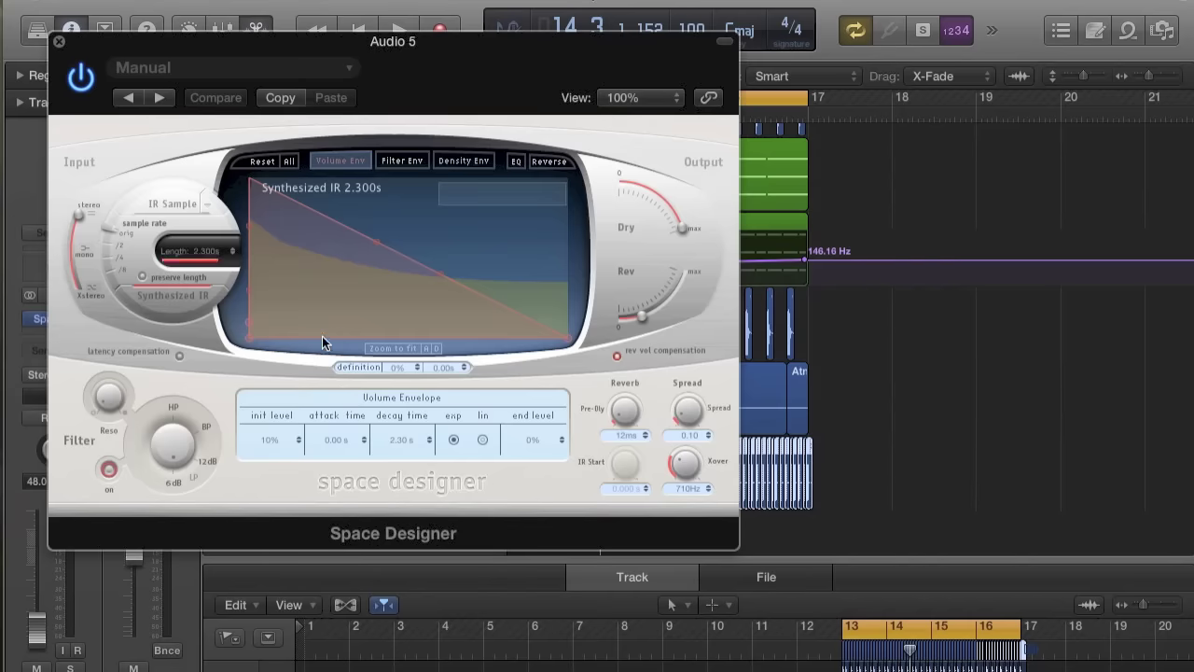
- Bow Space Designer's volume envelope decay upward and enable its EQ with a low-shelf cut of -24 dB at 200 Hz
drag(380, 244, 475, 193)
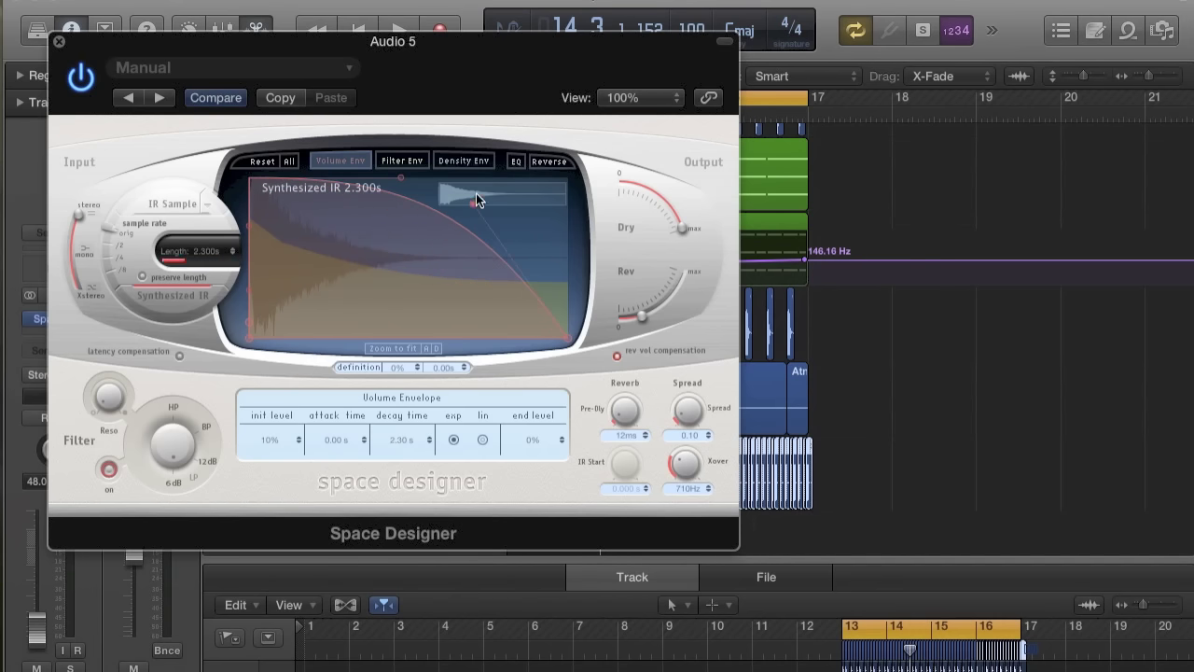
click(516, 160)
click(293, 403)
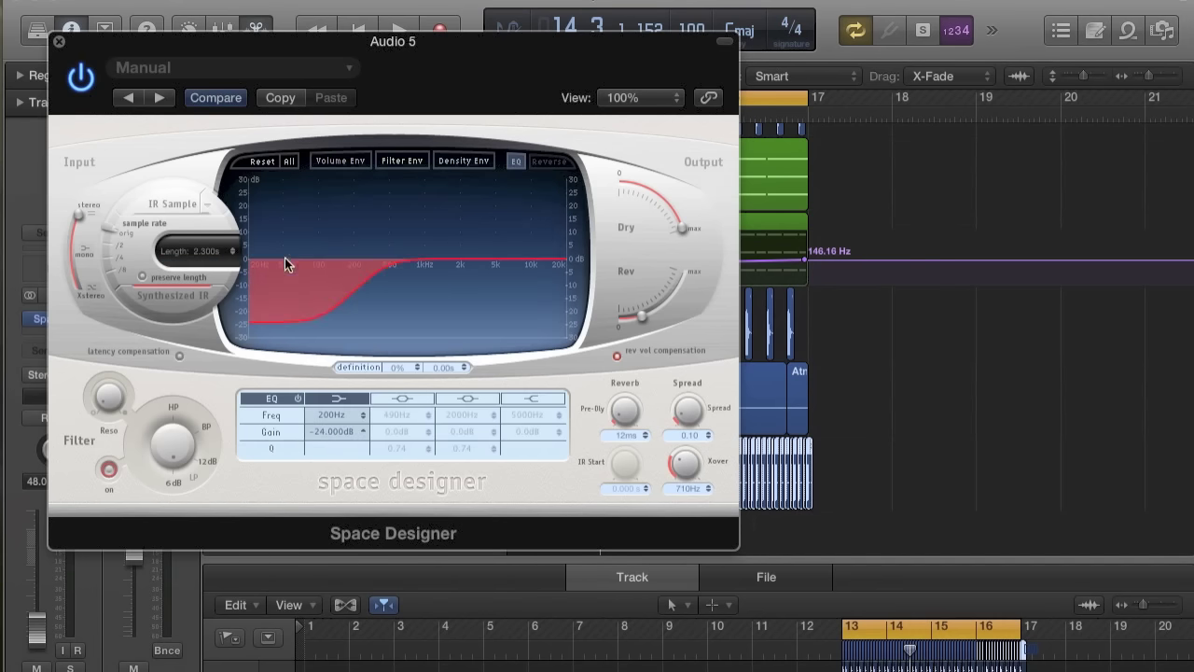
click(59, 41)
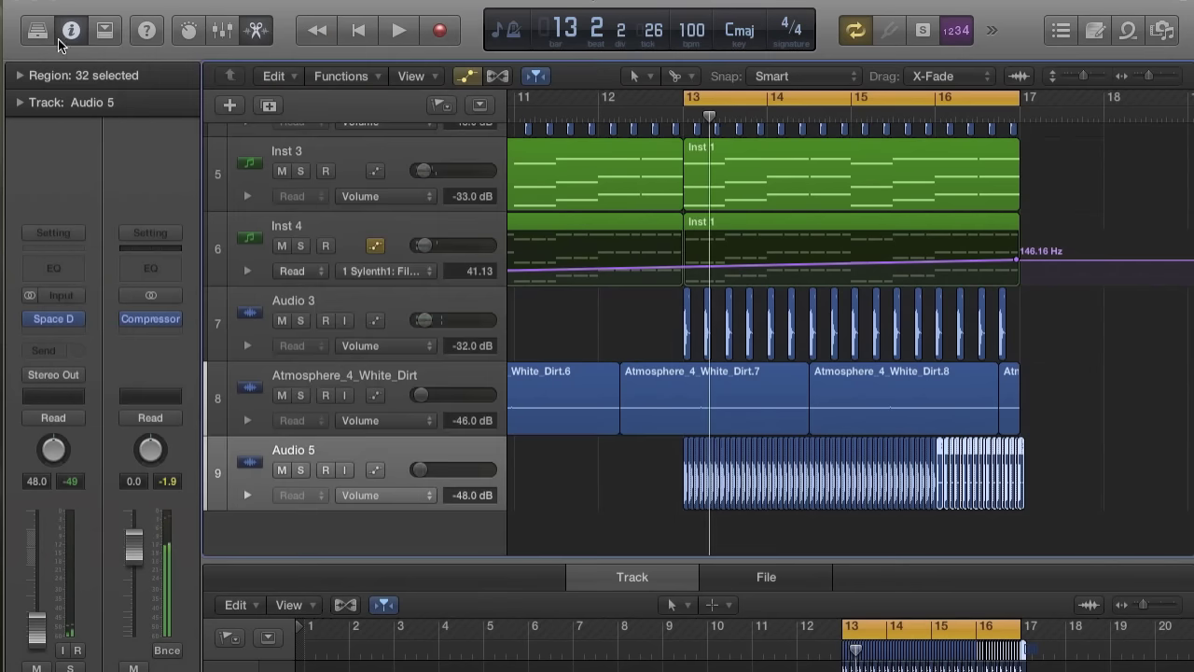
- Add an AutoFilter after Space Designer on Audio 5 and start playback of the cycle
click(85, 333)
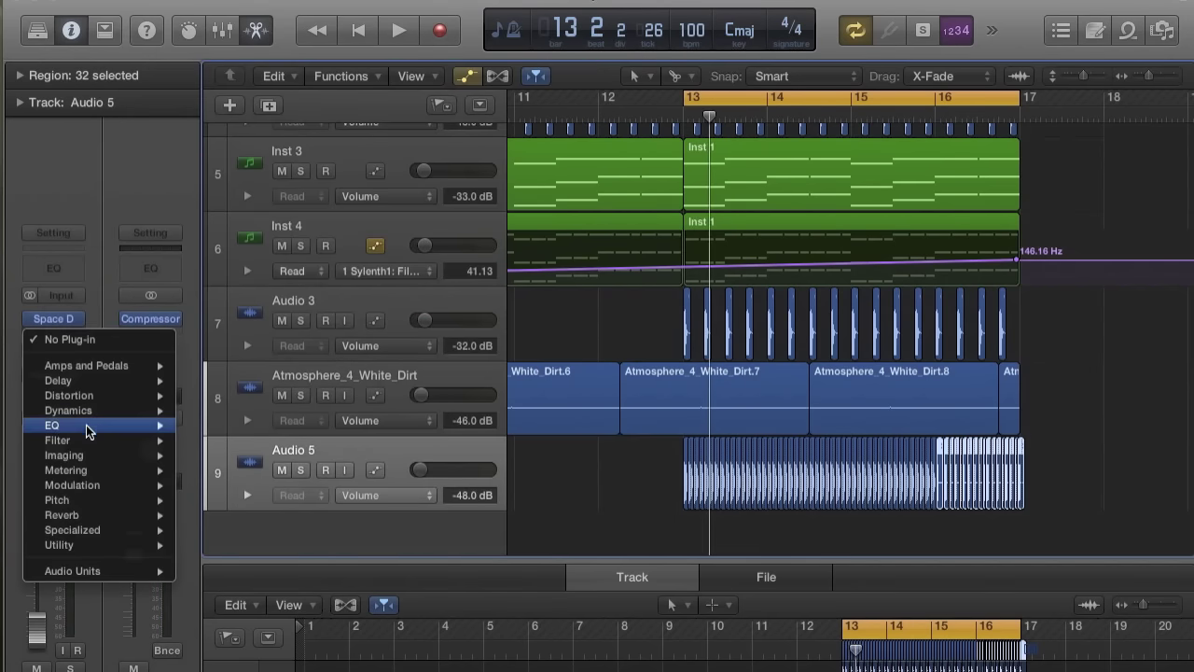
mouse_move(90, 396)
mouse_move(94, 456)
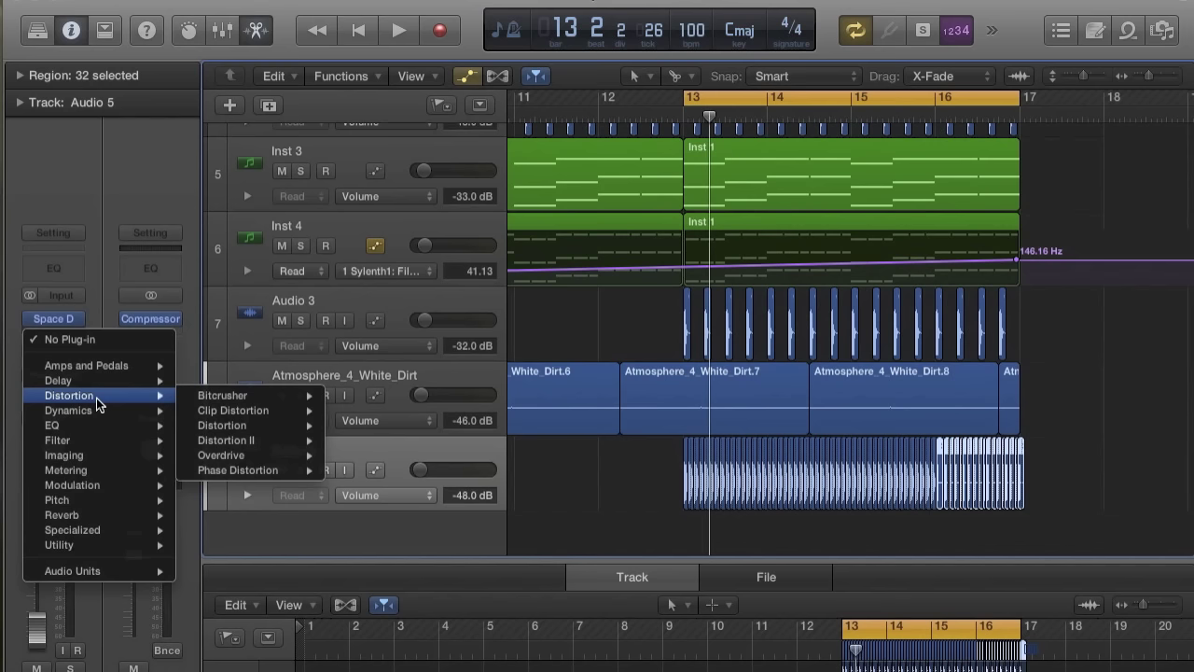
mouse_move(343, 440)
click(398, 440)
key(space)
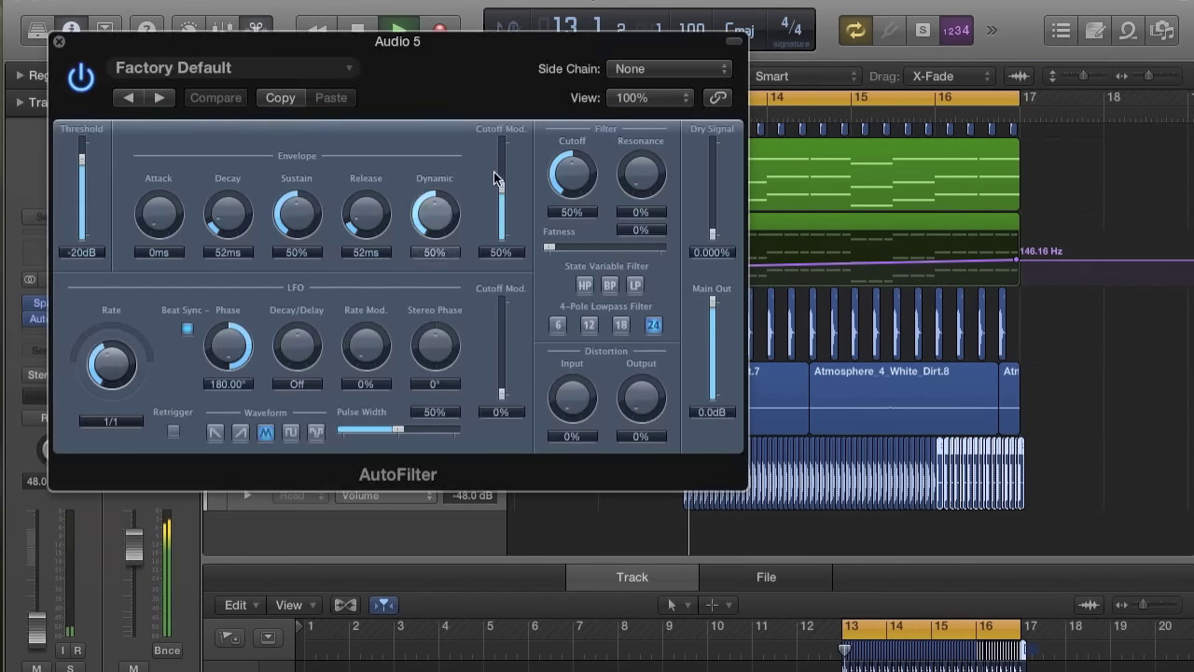
- Set AutoFilter's envelope cutoff modulation to 0%, threshold to -100 dB and filter cutoff to 85%, then close the plug-in
drag(506, 194, 503, 335)
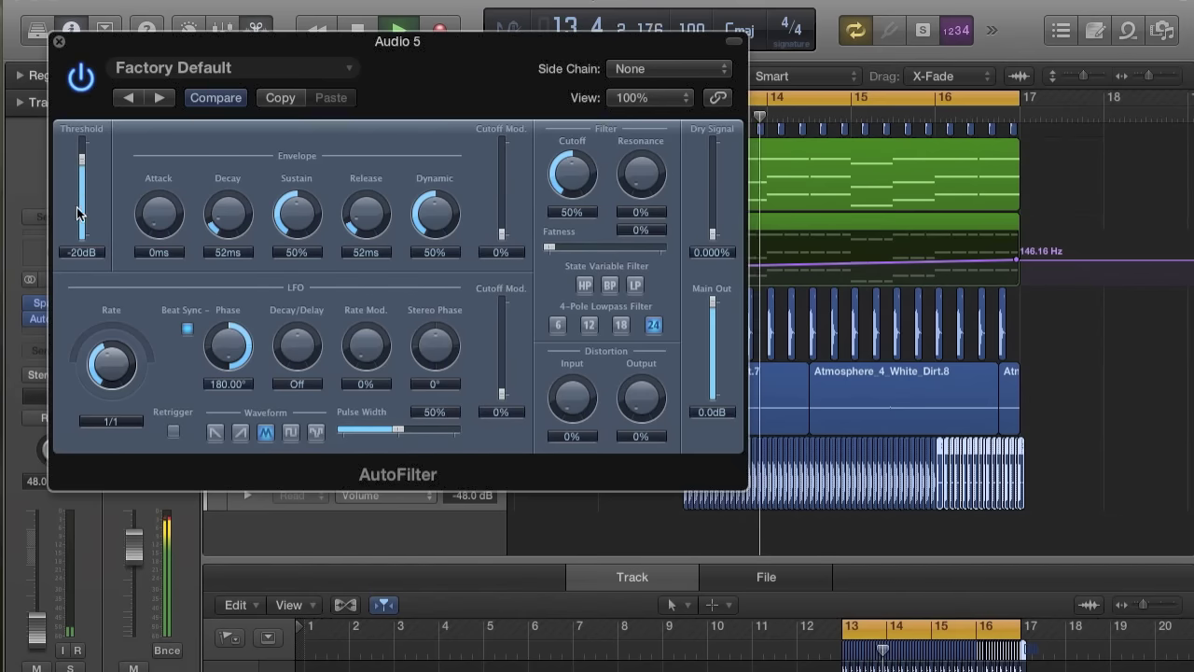
drag(81, 159, 81, 238)
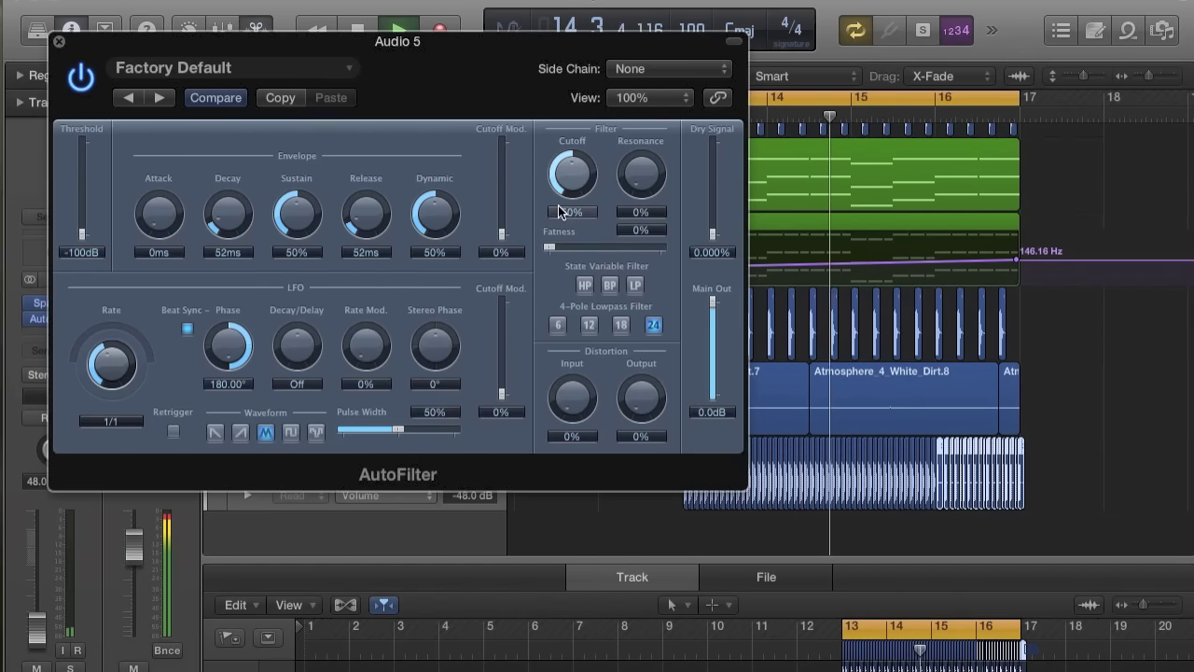
drag(568, 183, 572, 135)
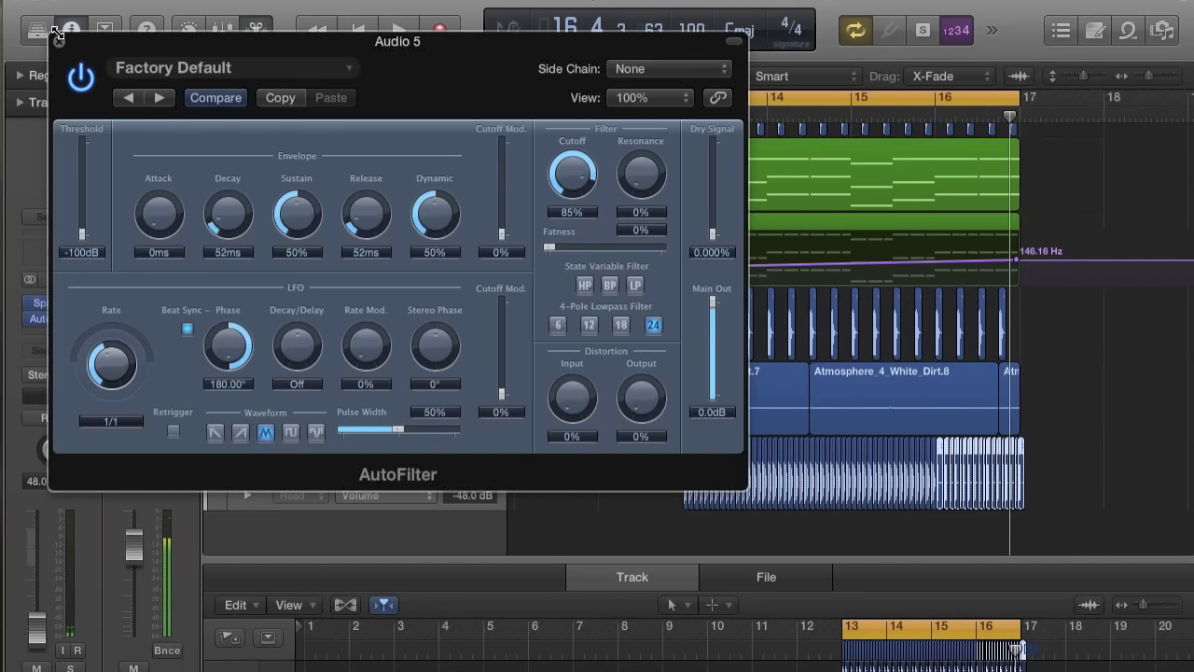
click(57, 40)
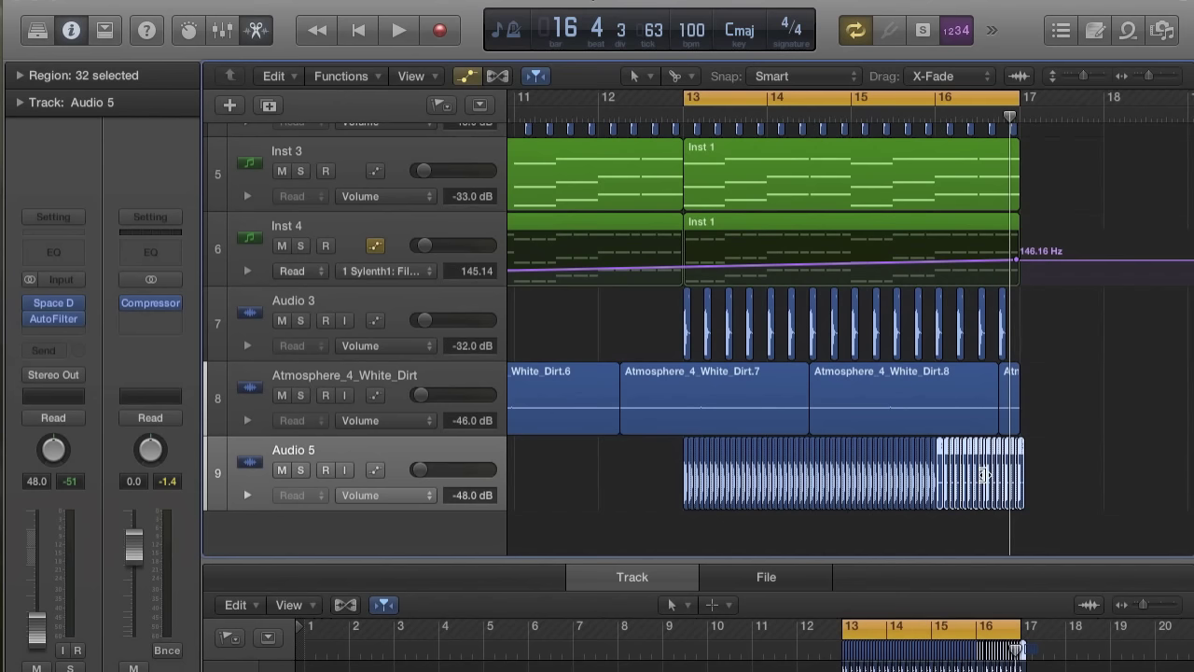
- Delete the misaligned last snares on Audio 5 and repeat the preceding group to refill bar 16
drag(1054, 467, 741, 479)
key(Delete)
drag(955, 480, 837, 478)
key(super+r)
click(736, 274)
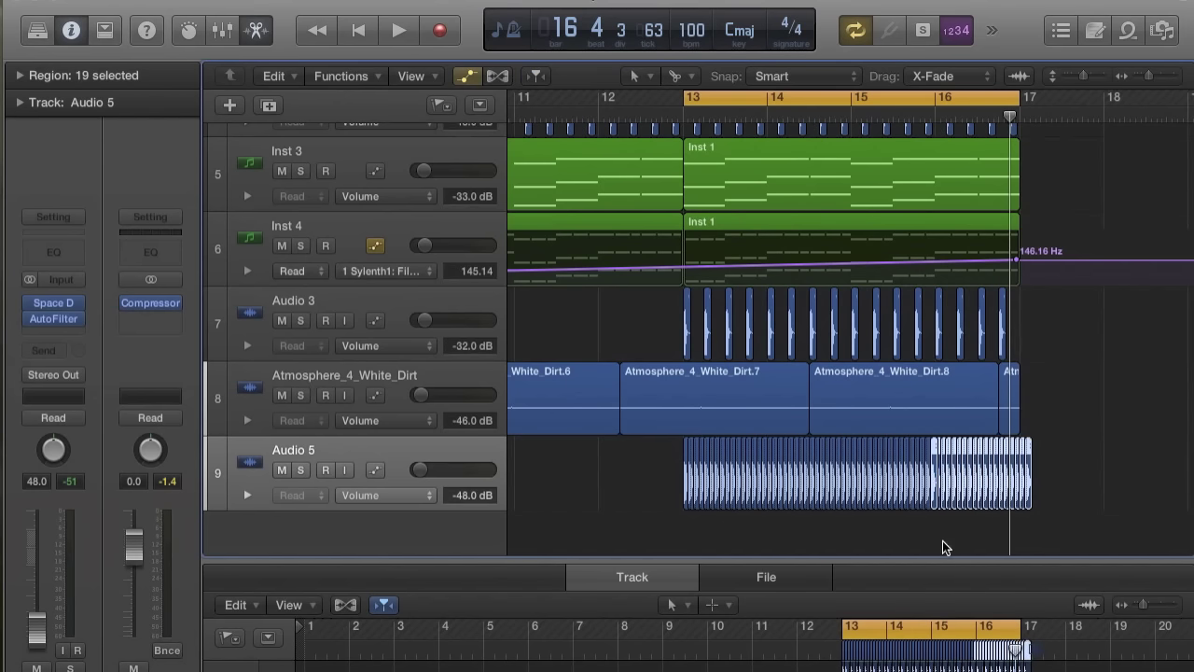
- Align the repeated snares with the preceding hits just before bar 16 and remove the excess beyond bar 17
scroll(942, 547, up, 5)
key(super+Right)
mouse_move(971, 472)
mouse_down()
mouse_move(993, 474)
mouse_move(982, 473)
mouse_up()
scroll(970, 476, down, 6)
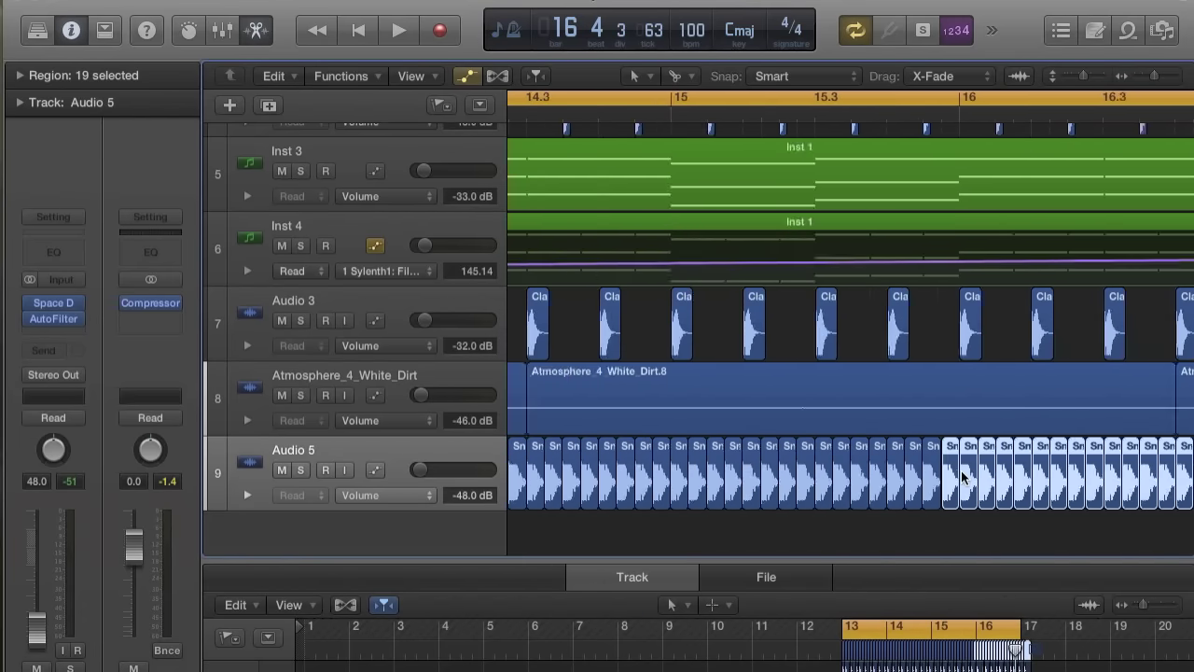
scroll(963, 478, right, 2)
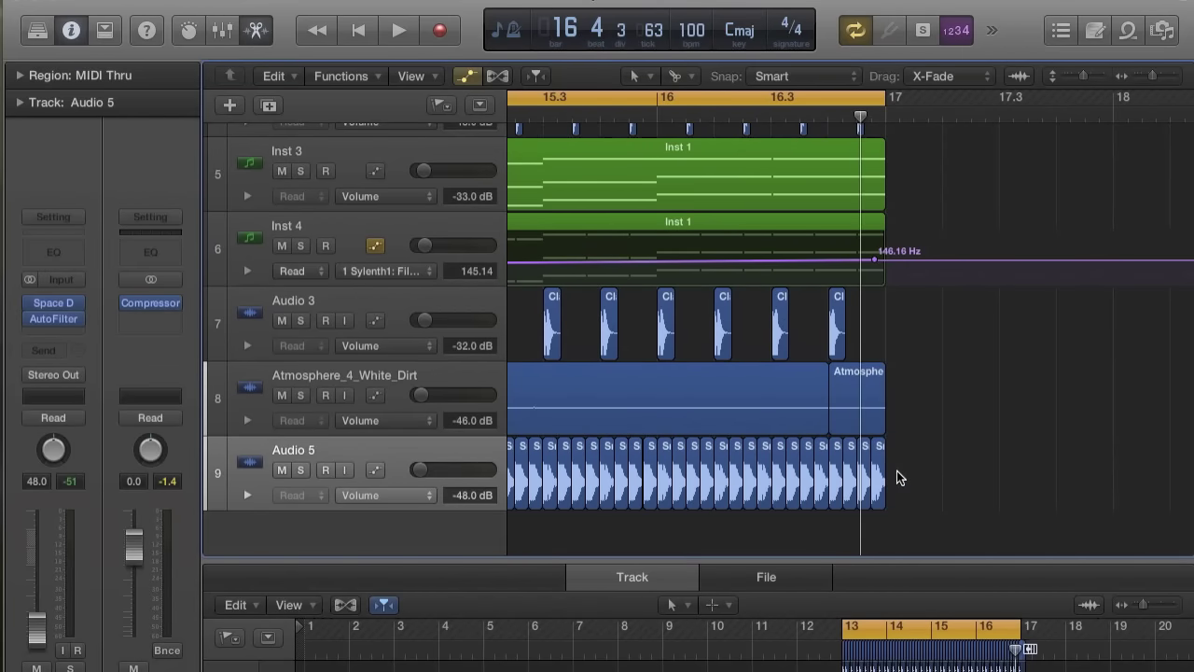
- Play the snare roll and raise Audio 5's volume to -29.5 dB
scroll(897, 478, down, 5)
key(space)
drag(428, 468, 354, 401)
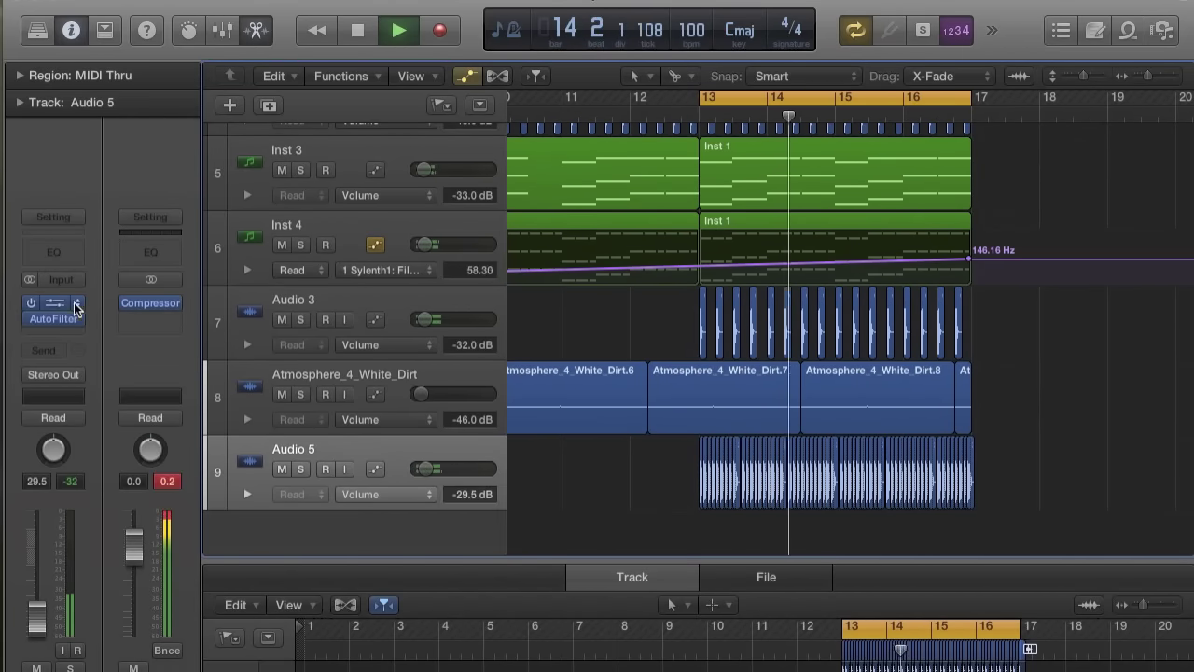
- Set the AutoFilter cutoff on Audio 5 to 55% and close the plug-in
click(56, 318)
scroll(578, 211, down, 3)
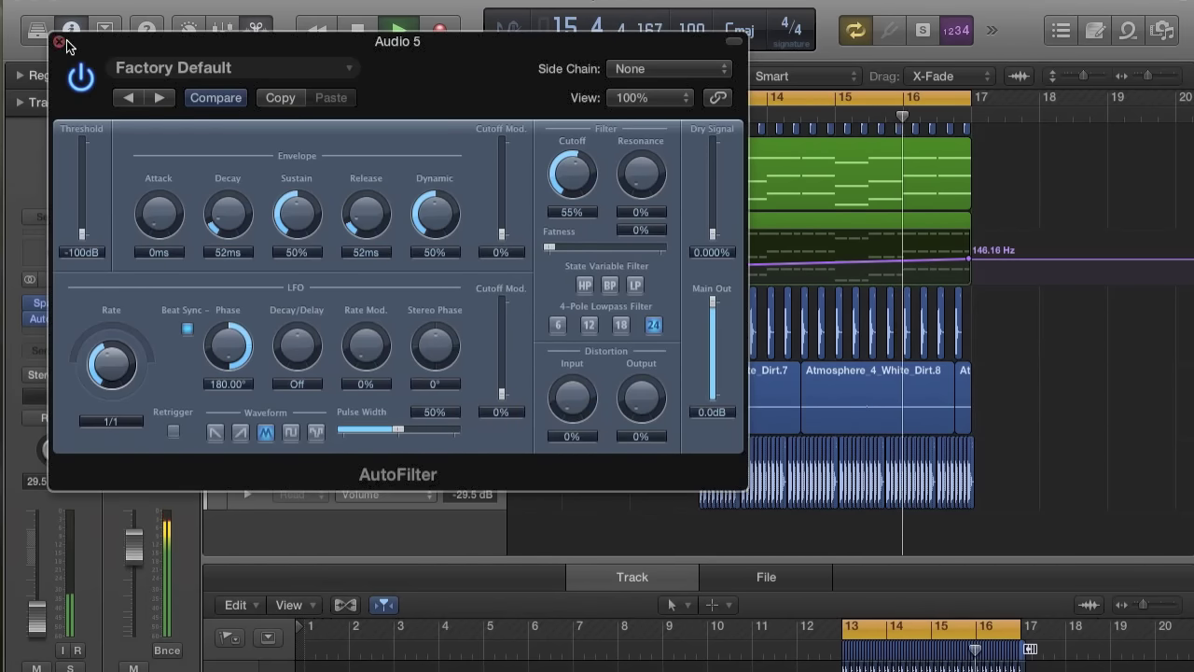
click(58, 43)
- Stop playback and delete the Audio 5 snares in bars 13 and 14, keeping the roll from bar 15 onward
scroll(925, 354, up, 5)
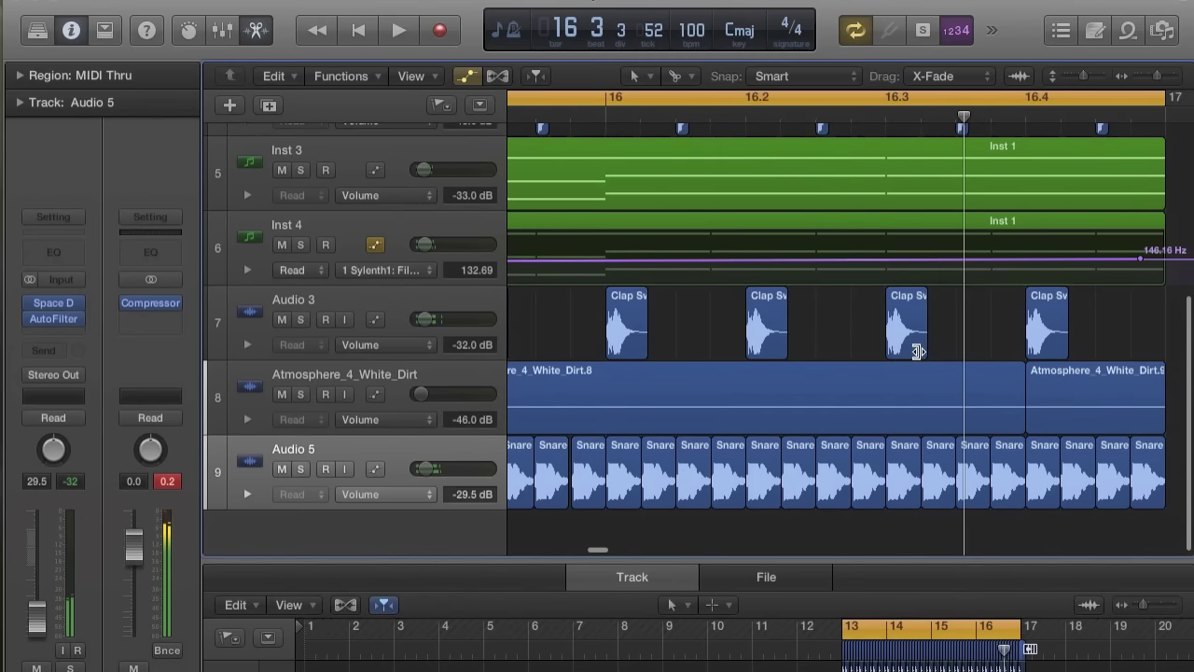
scroll(918, 351, down, 2)
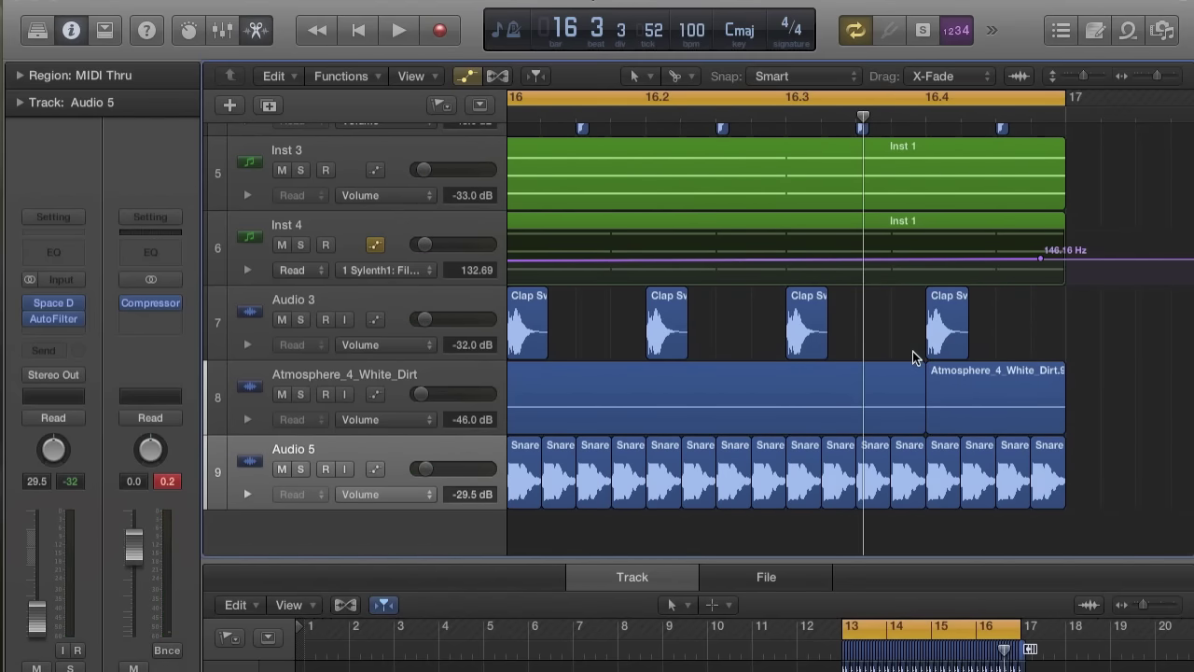
scroll(912, 357, right, 3)
scroll(919, 326, down, 5)
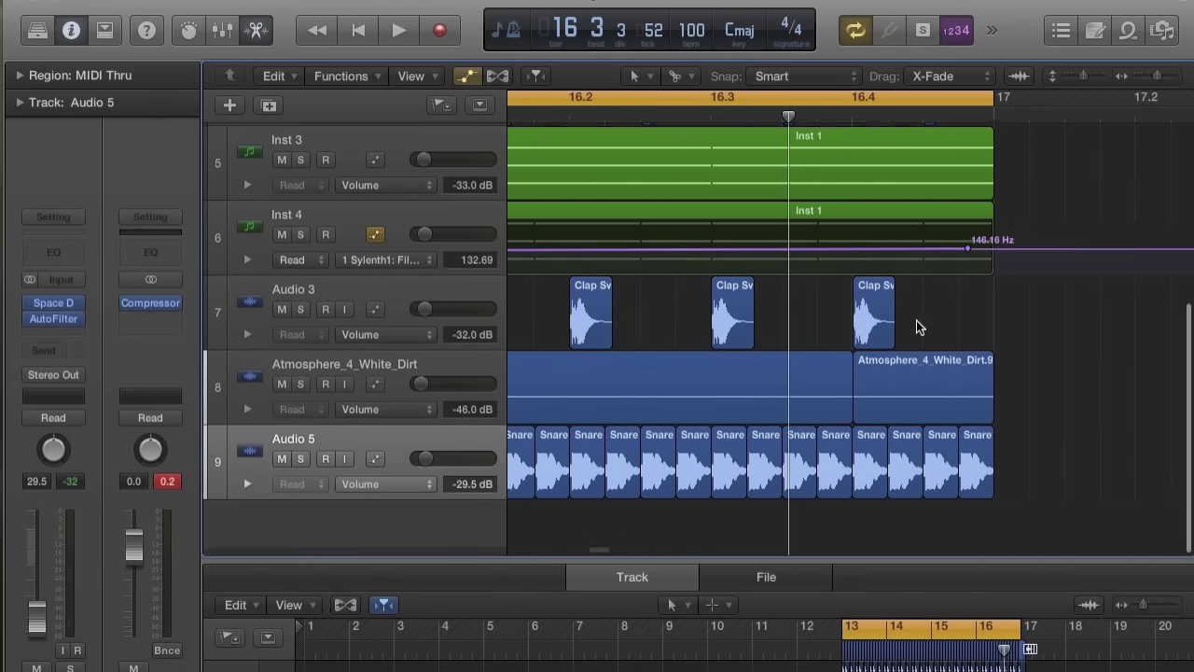
drag(962, 458, 690, 497)
drag(919, 454, 731, 462)
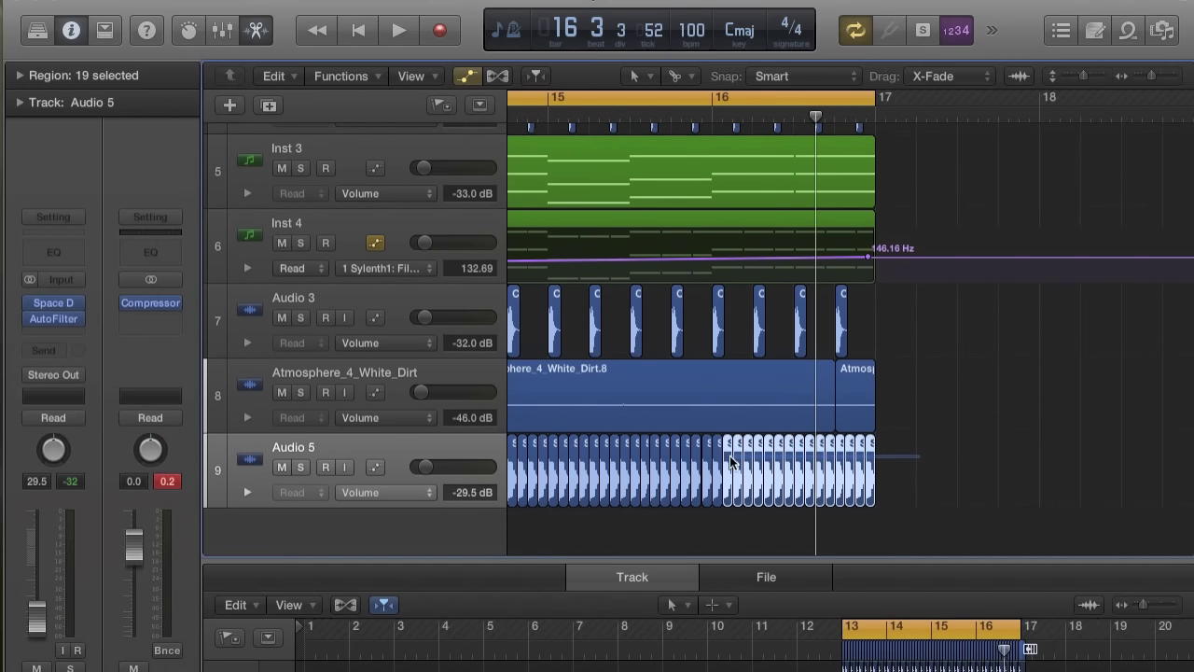
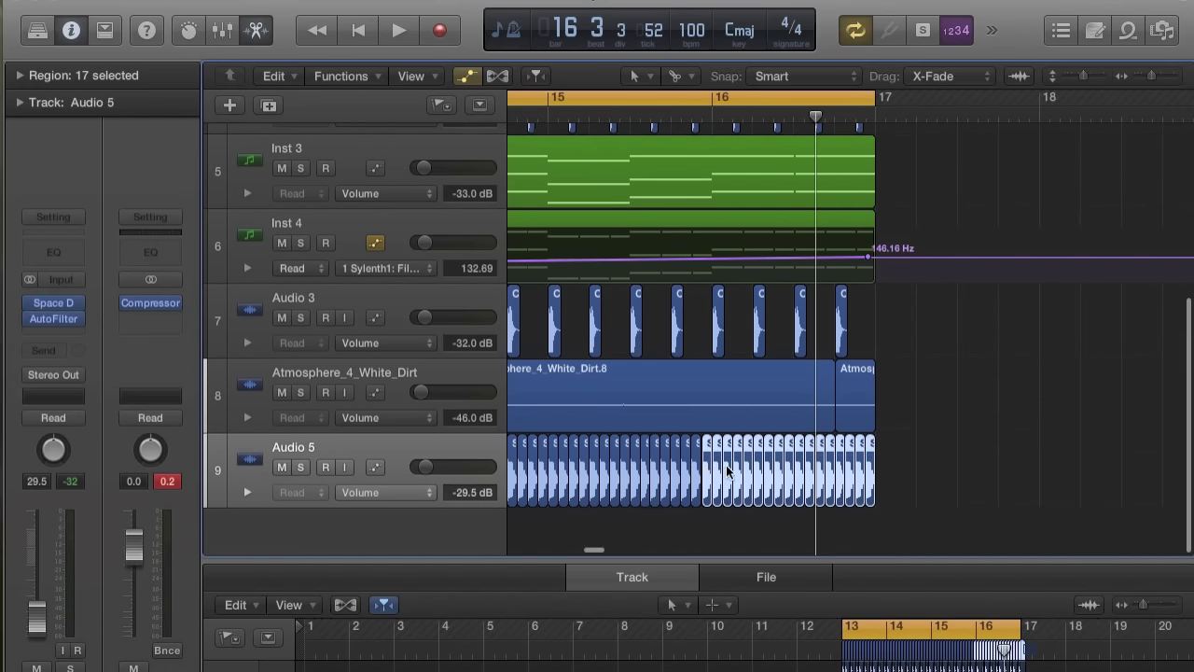
scroll(893, 480, left, 3)
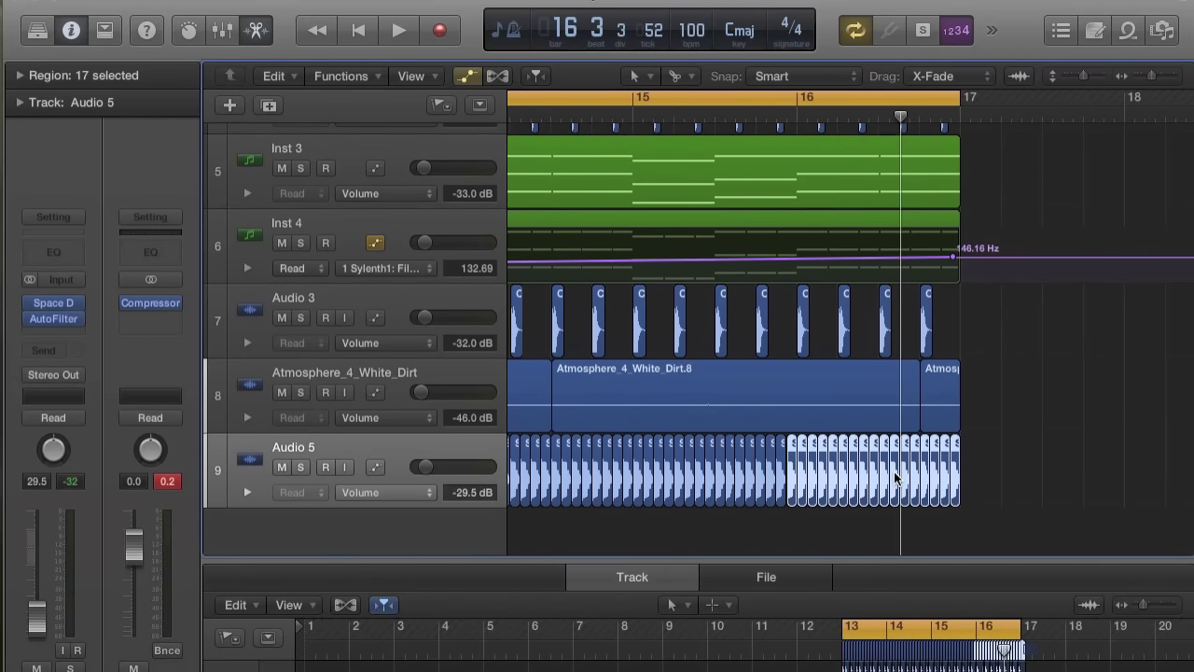
key(super+Left)
key(super+Left)
drag(921, 457, 745, 479)
key(BackSpace)
- Set the cycle range to bars 15 through 16 and play the shortened snare roll from bar 15
key(super+Right)
key(super+Right)
key(super+Right)
scroll(730, 463, left, 8)
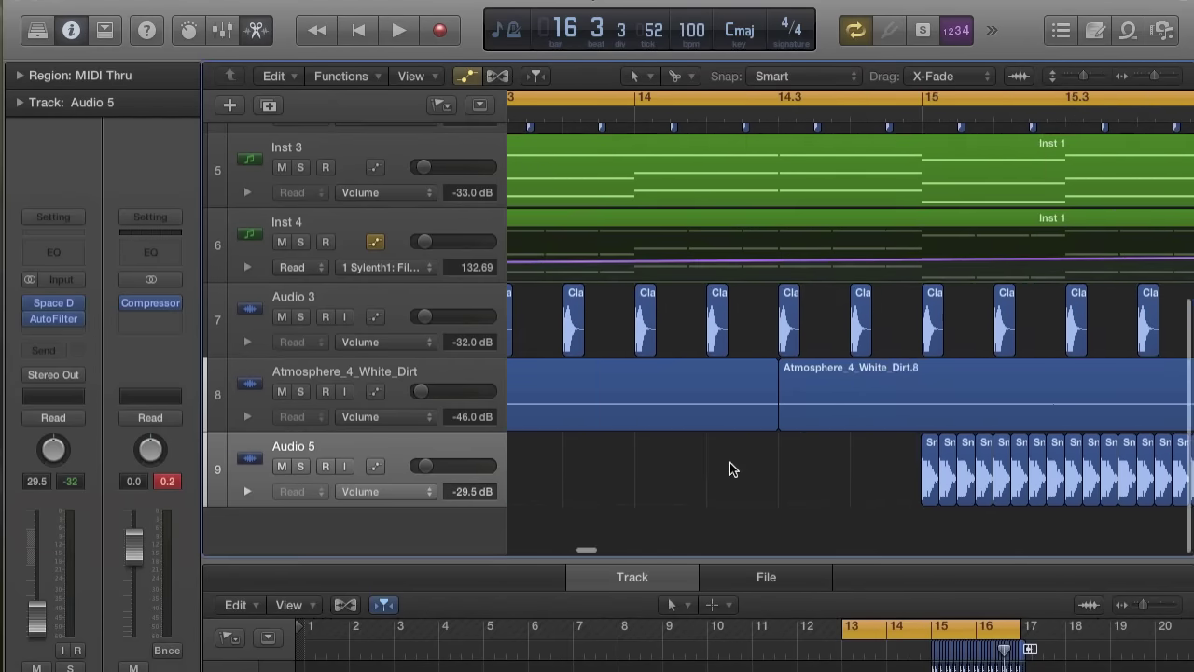
scroll(733, 469, right, 3)
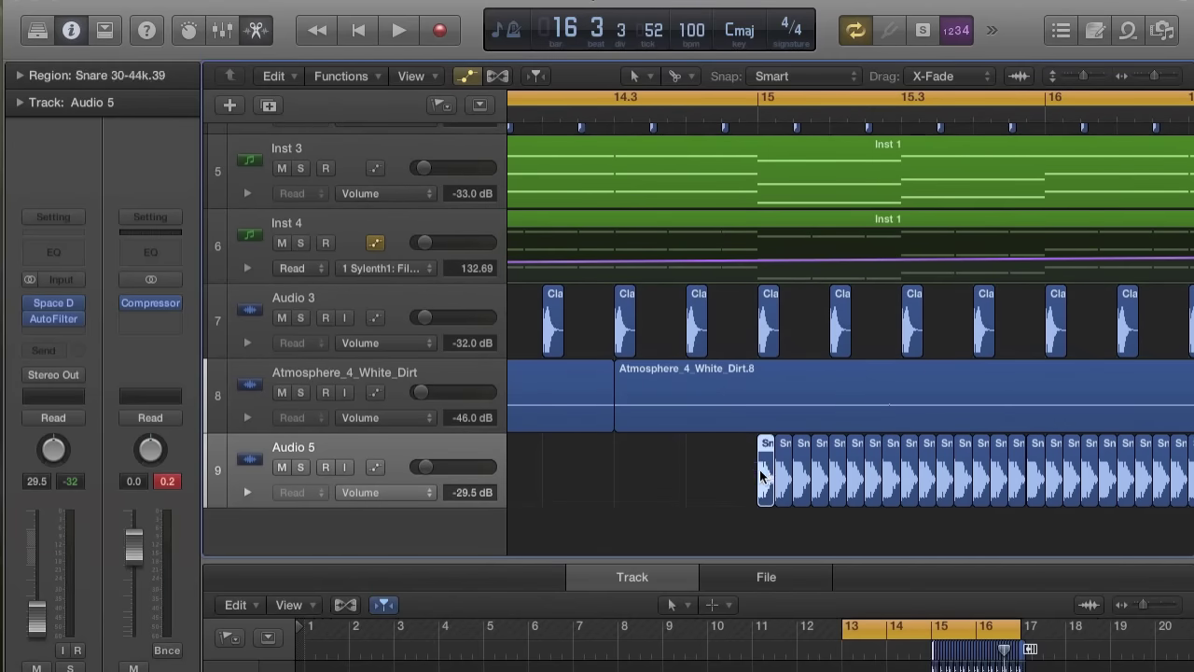
scroll(761, 476, down, 5)
drag(648, 109, 860, 107)
click(651, 117)
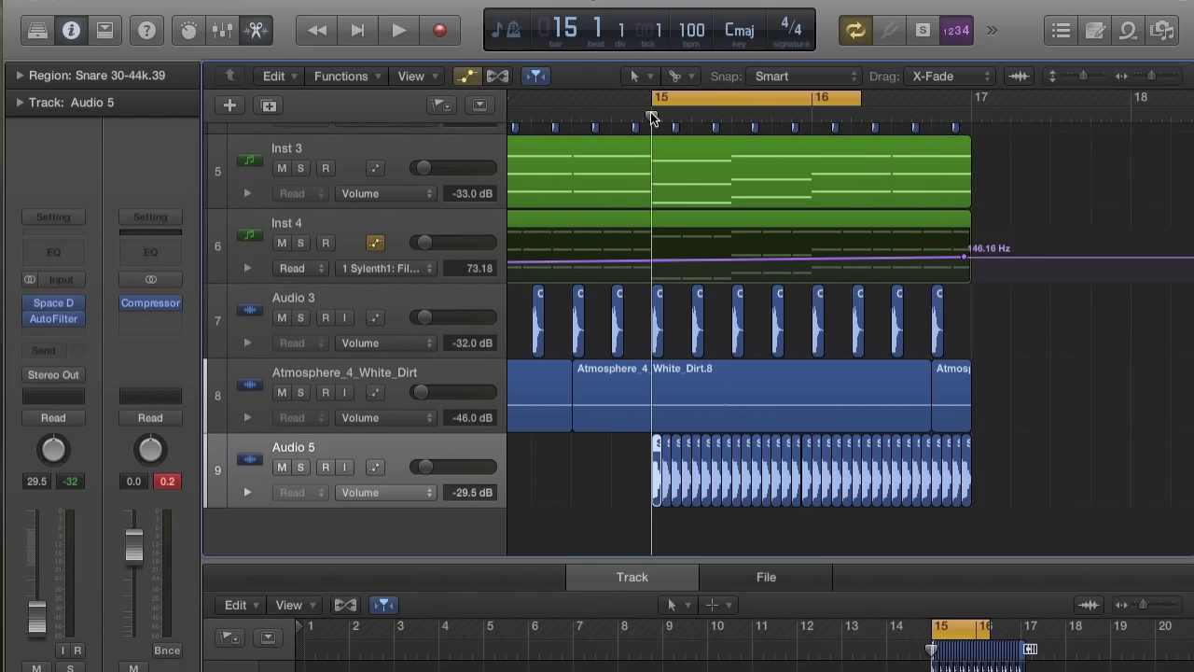
key(space)
drag(860, 97, 971, 104)
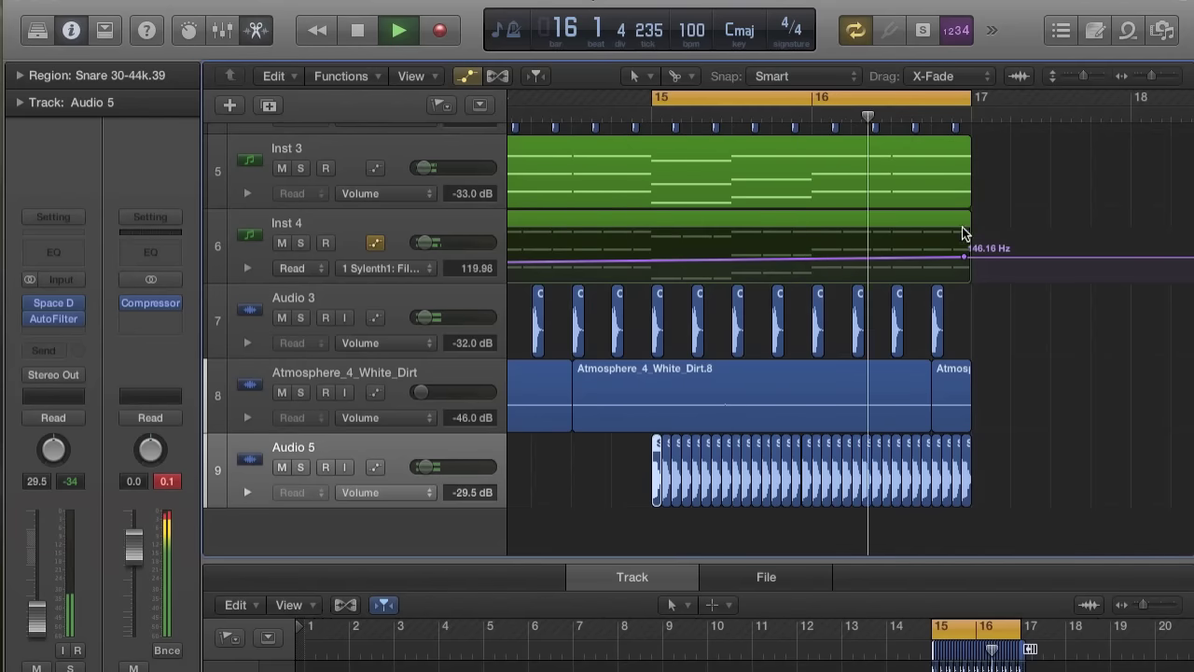
- Stop playback, repeat all the Audio 5 snares once and move the copies back over bars 15 and 16
key(space)
drag(1057, 495, 682, 495)
scroll(646, 490, up, 8)
scroll(682, 495, down, 10)
key(super+r)
click(719, 269)
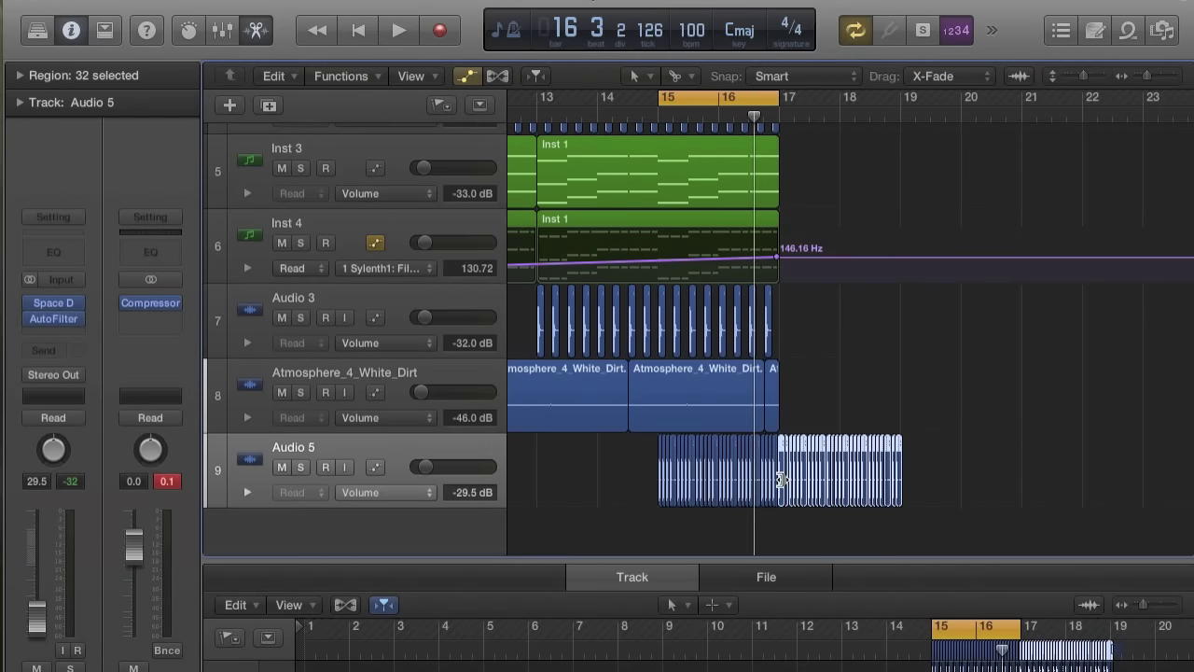
drag(782, 484, 683, 486)
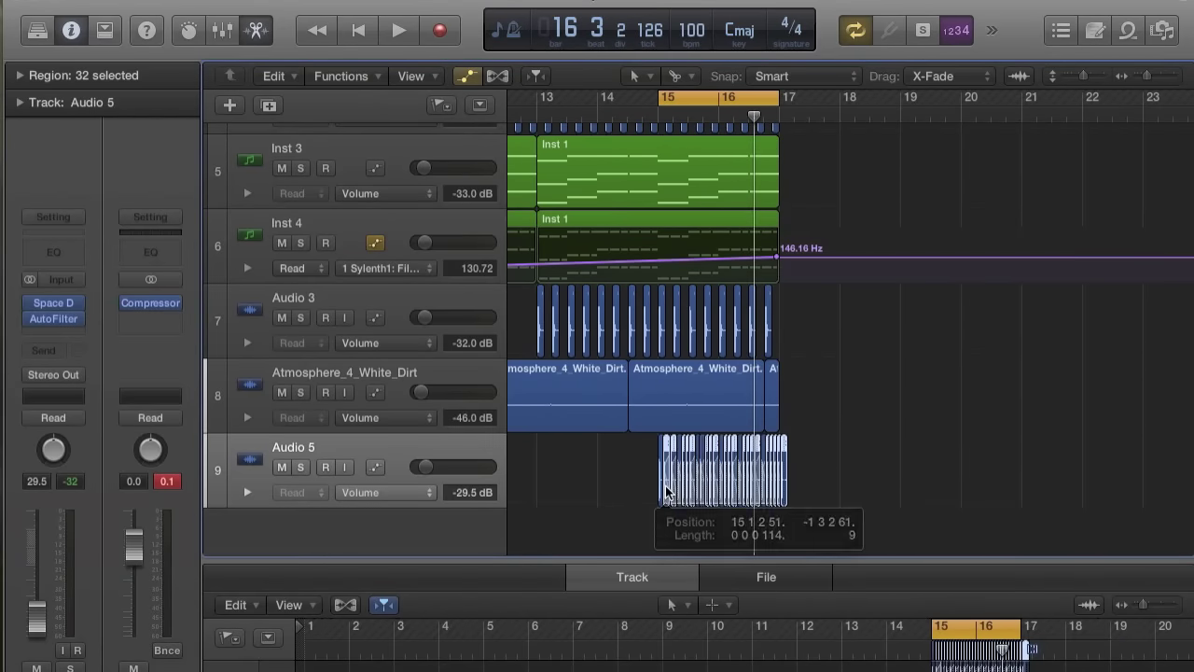
- Fine-tune the copied snares' position so each sits in the gap between two original hits from bar 15
key(super+Right)
key(super+Right)
key(super+Right)
drag(597, 483, 604, 480)
key(super+Right)
key(super+Right)
key(super+Right)
scroll(604, 479, left, 3)
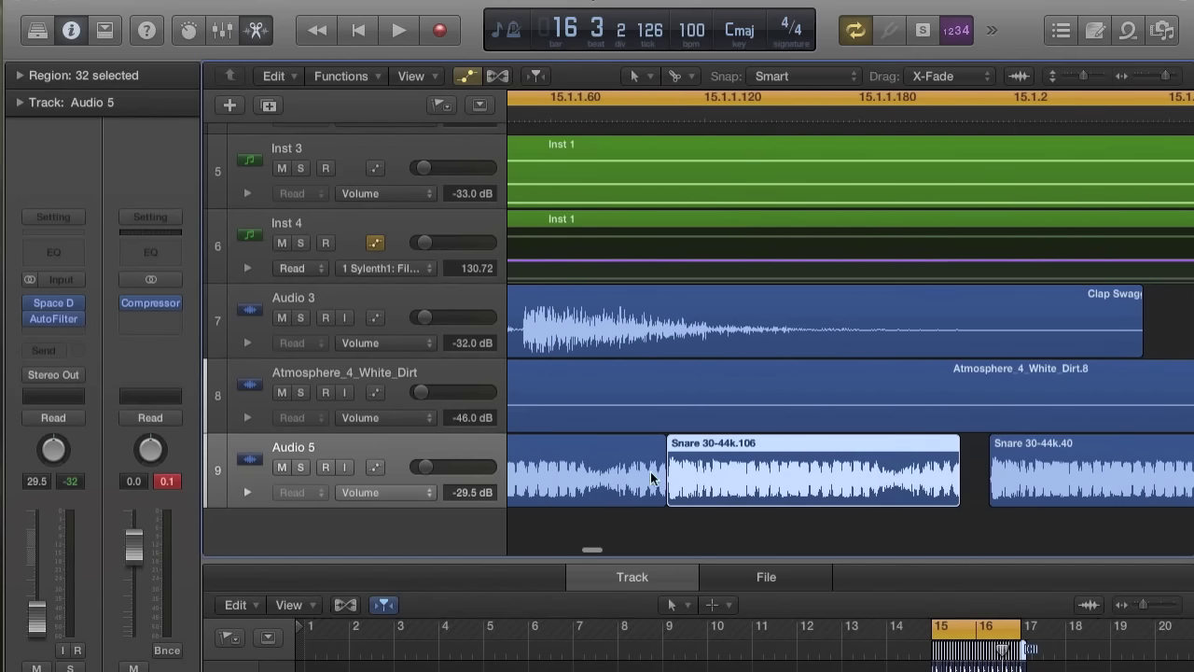
drag(733, 469, 753, 468)
scroll(753, 468, left, 3)
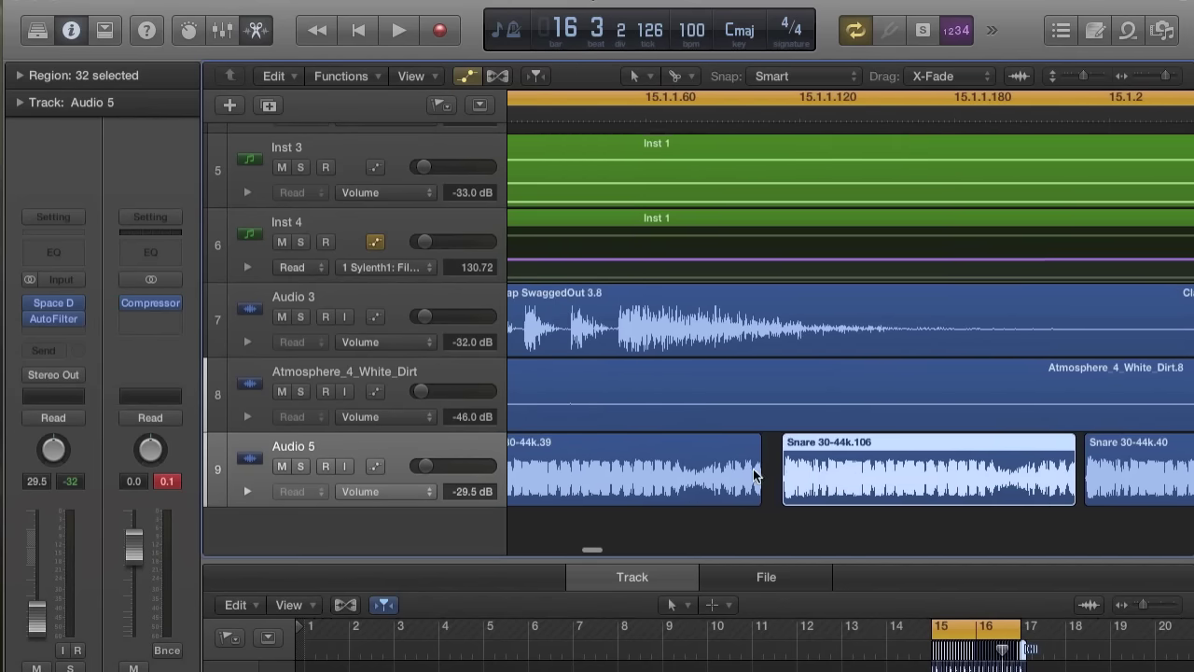
drag(879, 463, 873, 465)
key(super+Left)
key(super+Left)
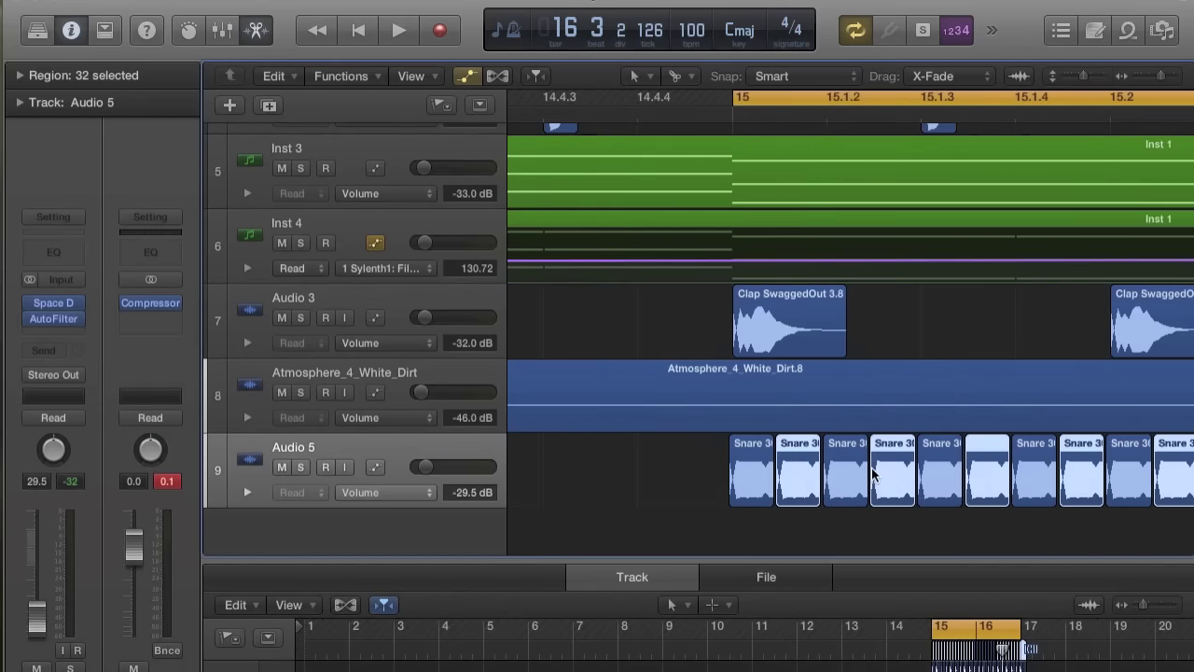
- Play the doubled snare roll, extend the cycle's end past bar 17 and stop playback
key(space)
key(super+Left)
key(super+Left)
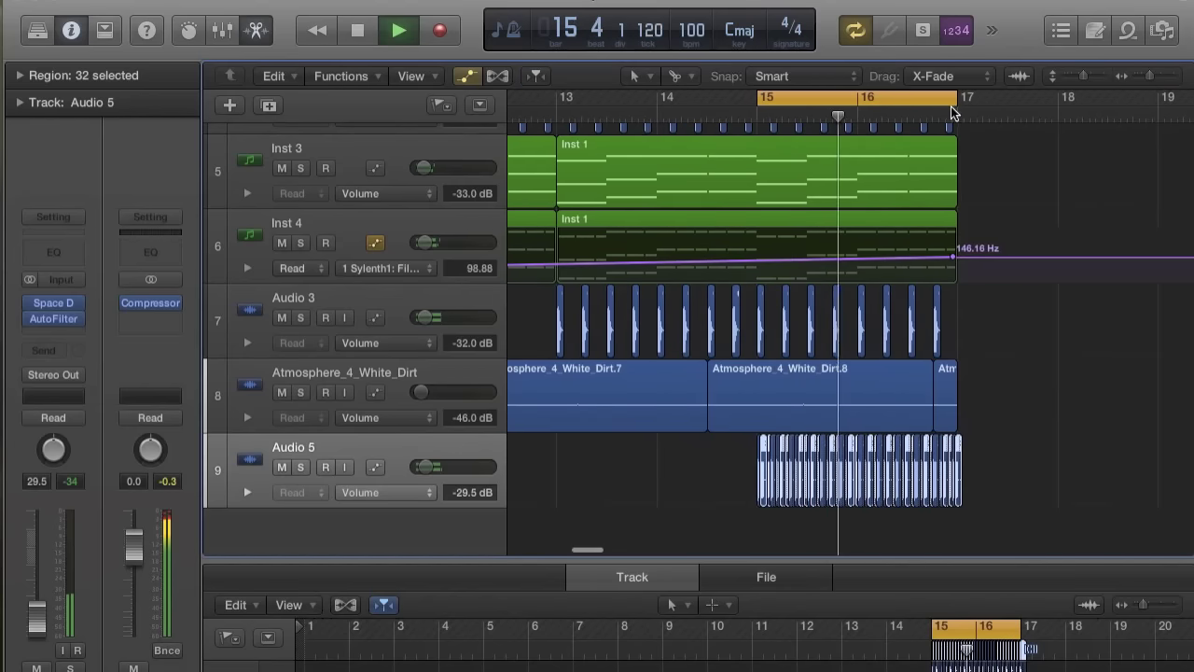
drag(958, 98, 1039, 98)
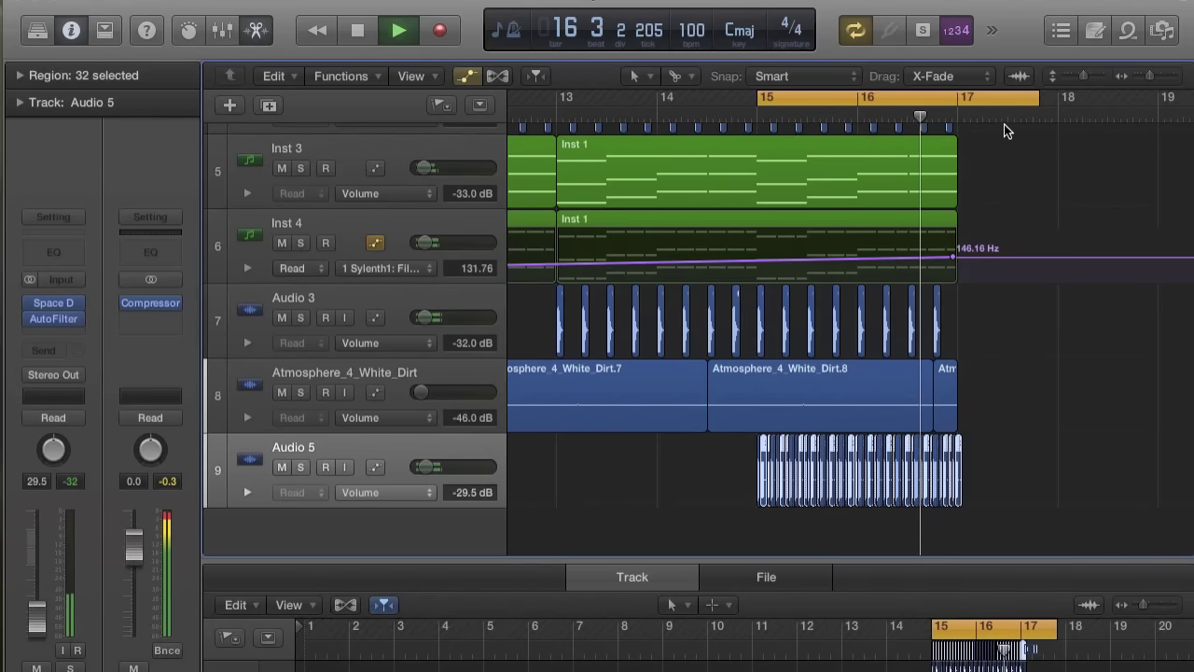
key(space)
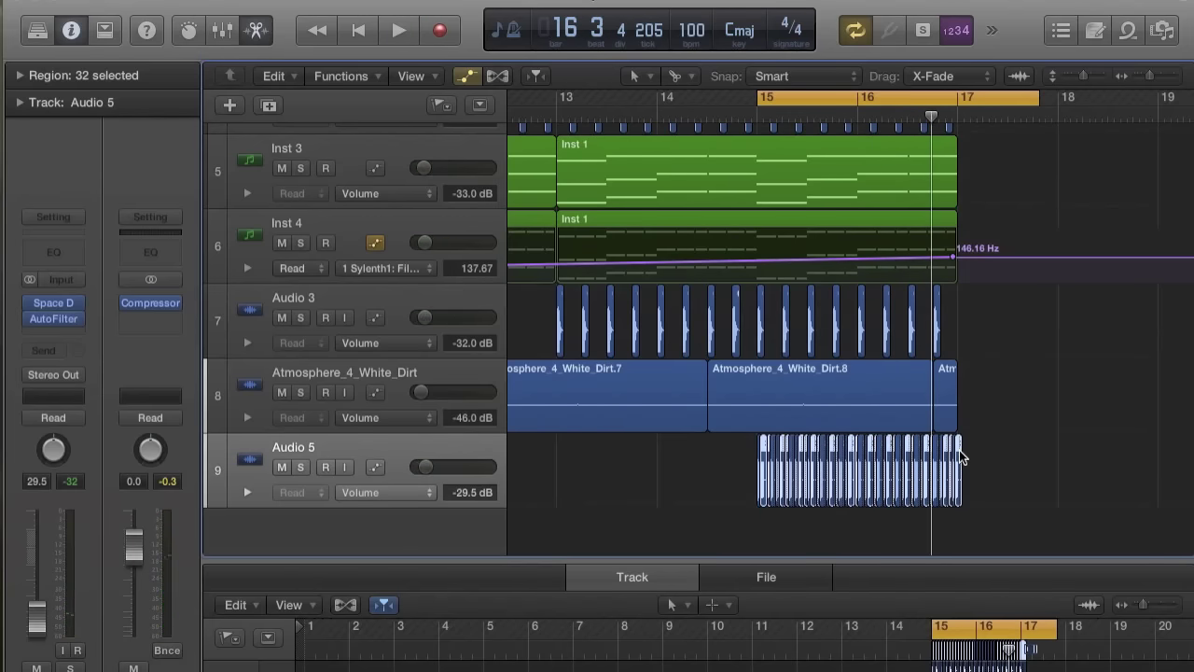
- Reselect one set of overlapping snares on Audio 5 and shift it midway between the other hits
click(980, 439)
drag(1002, 462, 736, 461)
key(super+Right)
key(super+Right)
key(super+Right)
key(super+Right)
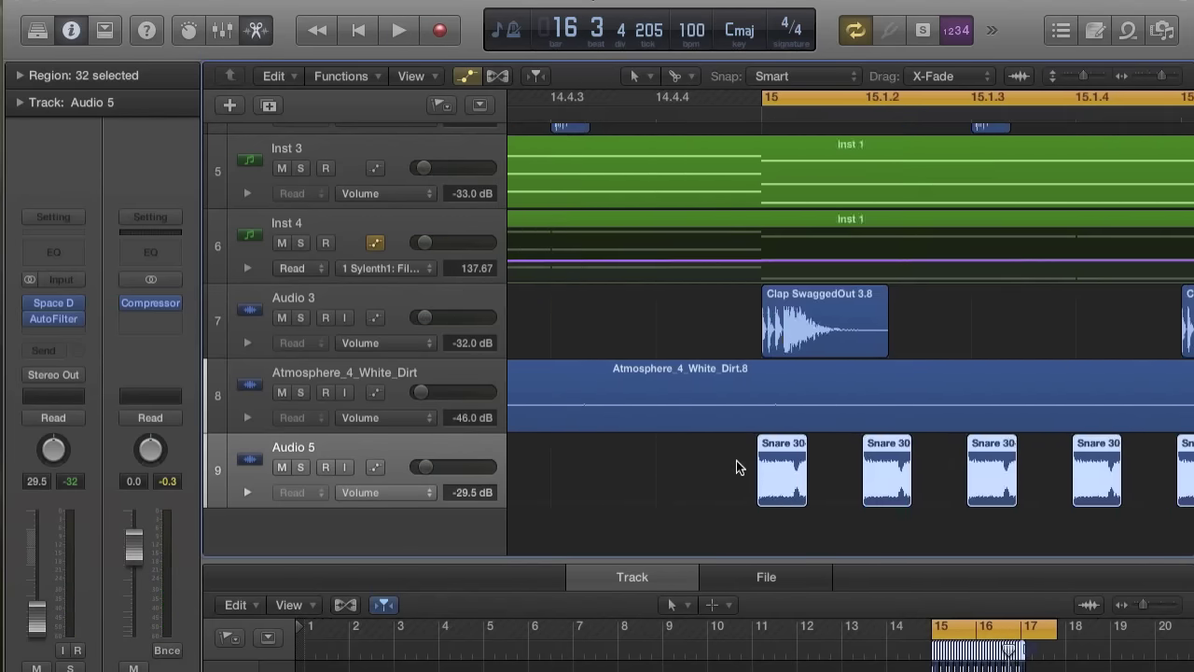
drag(826, 495, 851, 494)
- Play the cycle from bar 15 to check the evenly spaced snare roll, and stop
key(space)
key(super+Left)
key(super+Left)
key(super+Left)
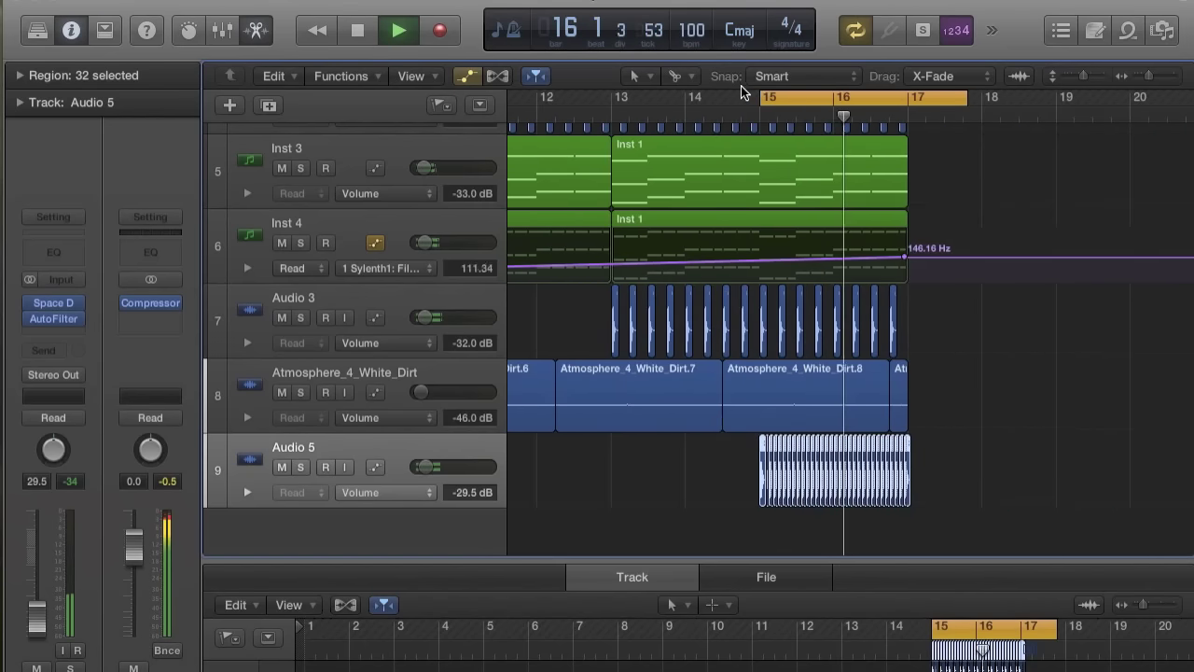
key(space)
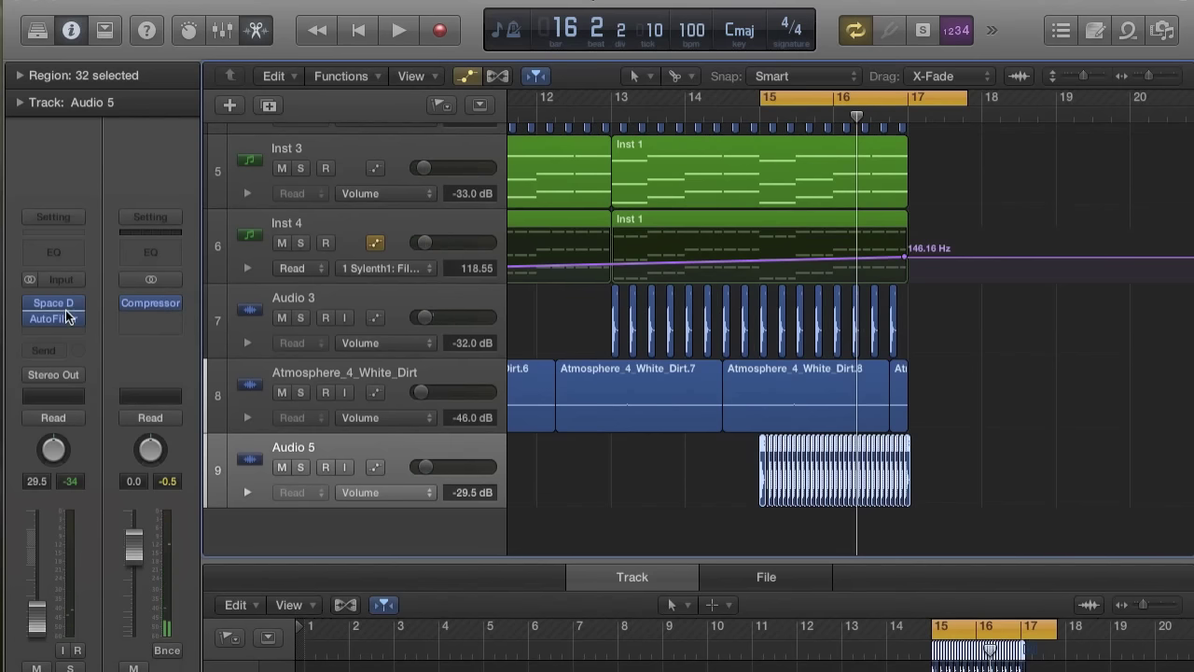
- Check the AutoFilter settings on Audio 5, close the plug-in and display its Cutoff automation on the track
click(62, 318)
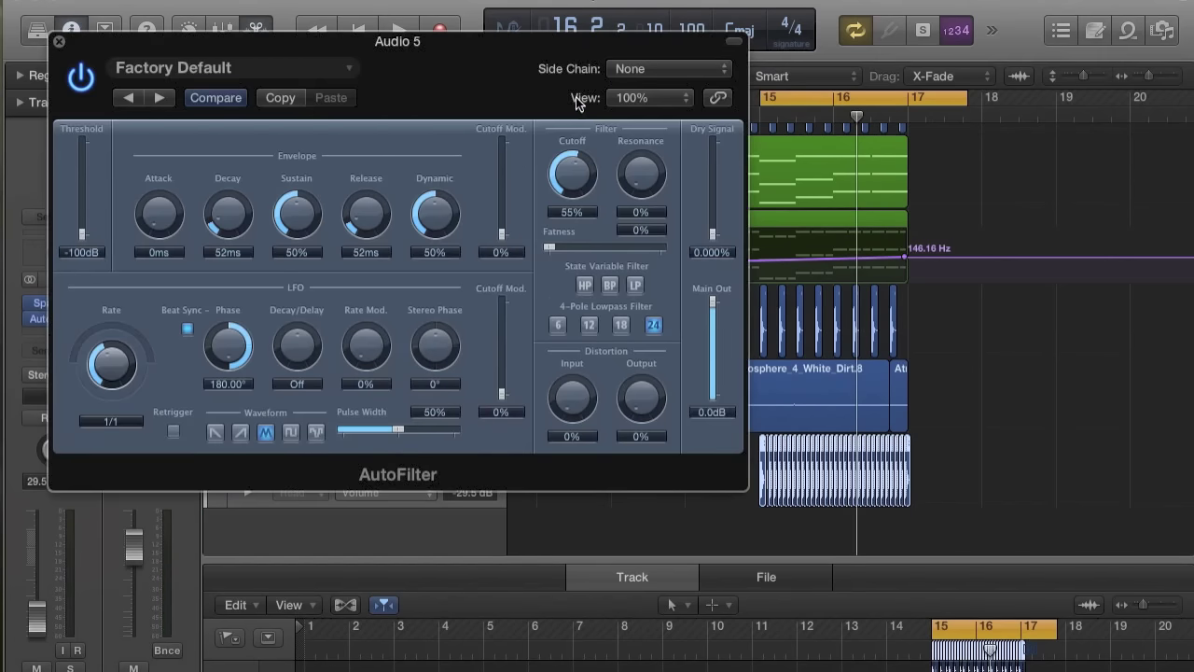
click(58, 37)
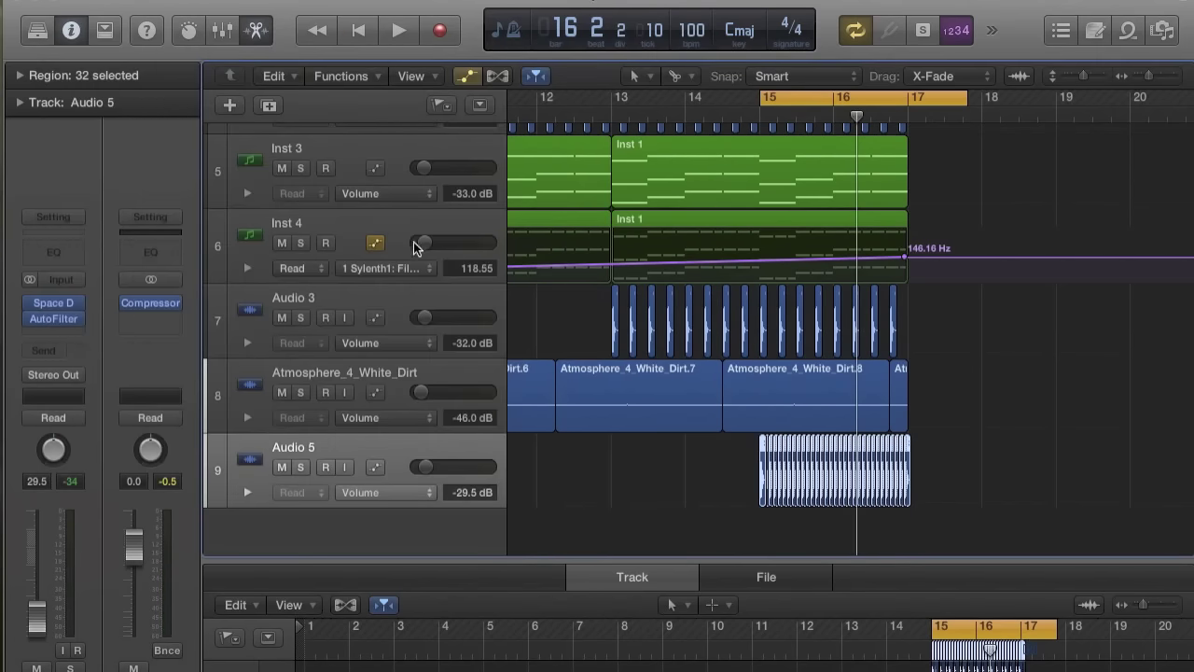
click(396, 485)
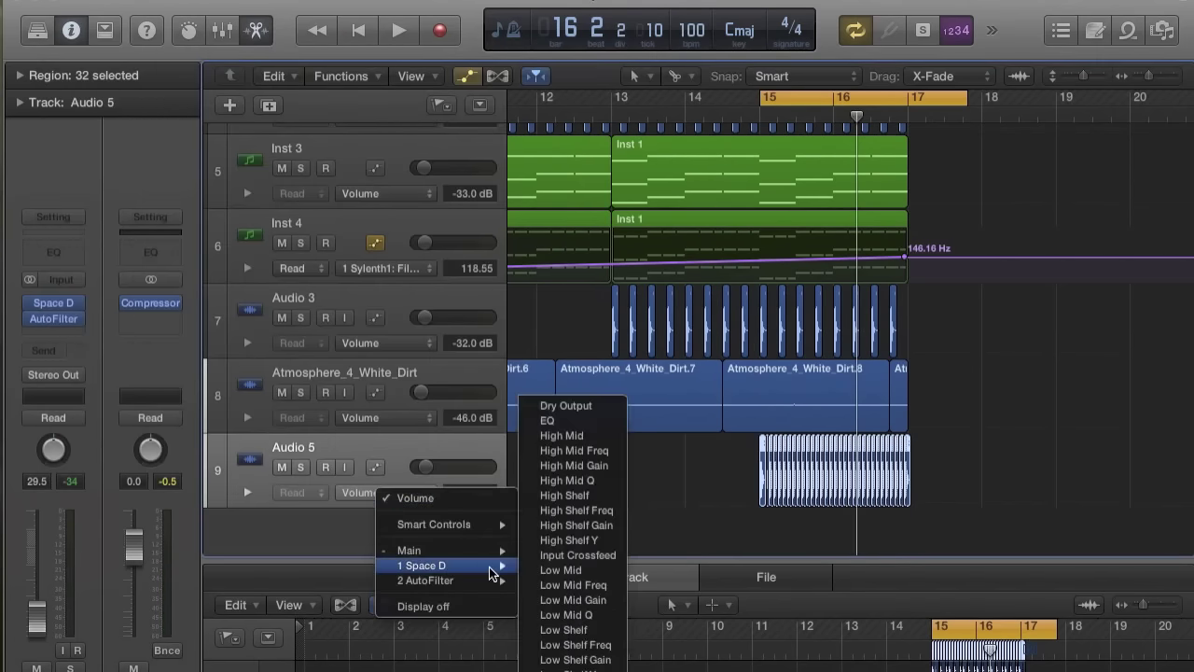
mouse_move(499, 581)
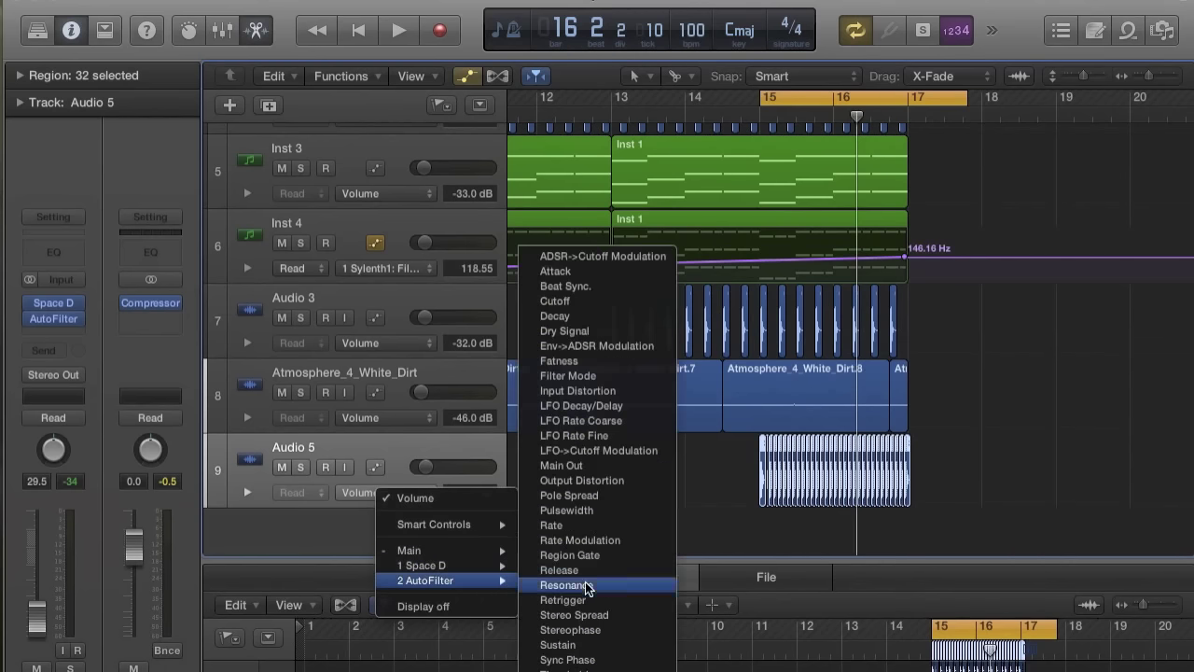
click(605, 301)
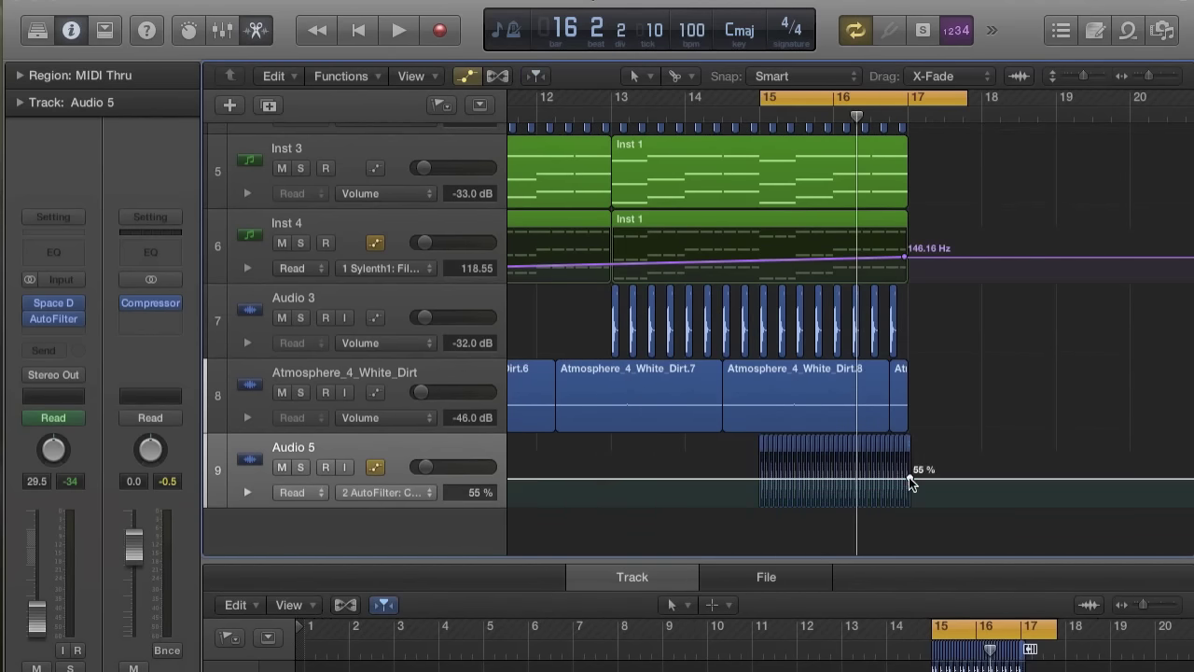
- Automate the AutoFilter cutoff on Audio 5 to rise from 49% at bar 15 to 69% at bar 17, and play it
drag(760, 476, 763, 481)
drag(910, 476, 910, 470)
key(space)
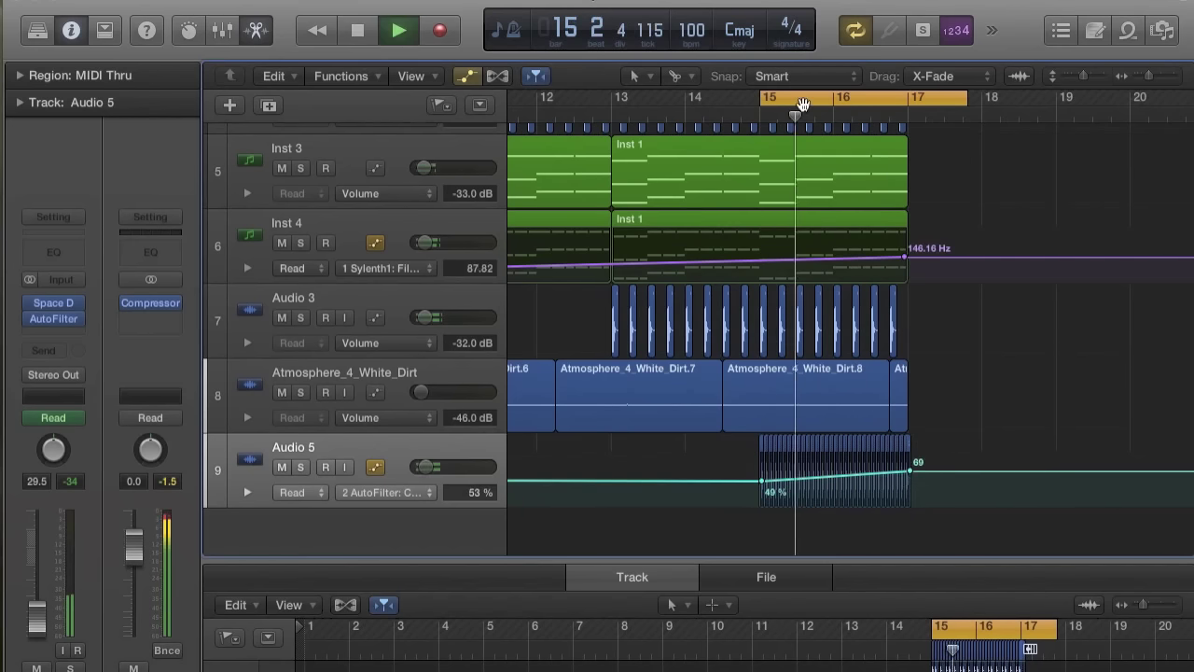
- Bend Audio 5's cutoff ramp into an upward-accelerating curve with the Automation Curve Tool, and stop playback
click(679, 75)
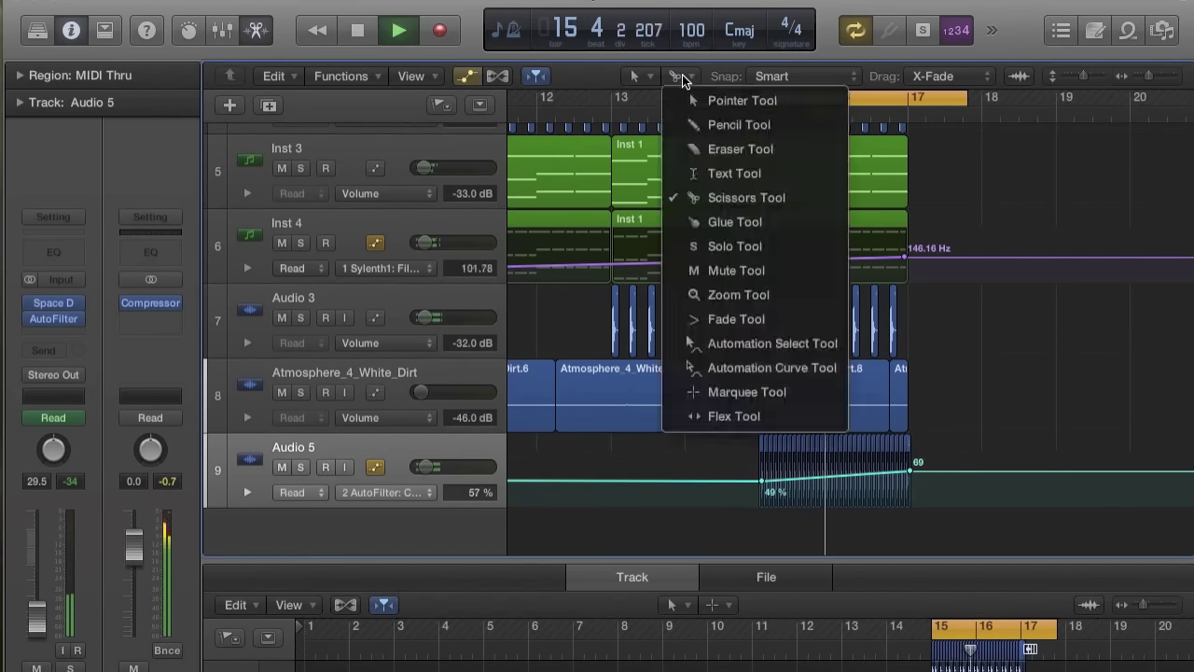
click(719, 370)
drag(880, 474, 882, 485)
key(super+space)
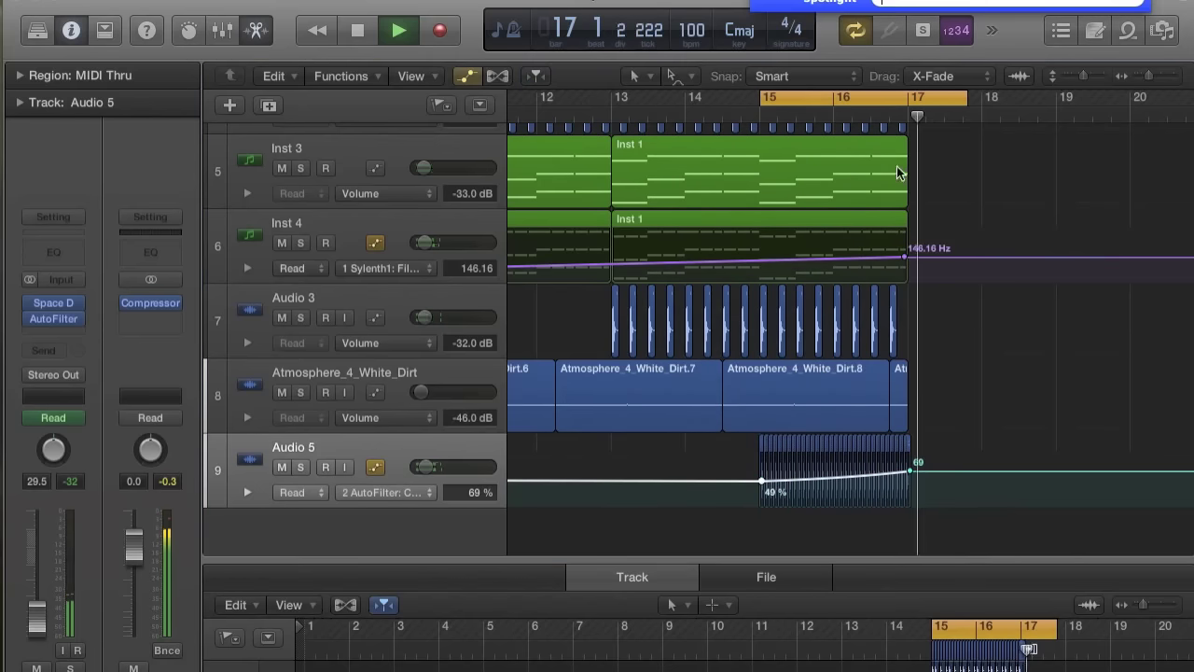
click(963, 145)
key(space)
- Extend the cycle's start back to bar 9 and play the whole build-up
drag(764, 107, 568, 109)
scroll(568, 109, left, 5)
key(super+Left)
drag(815, 97, 687, 117)
key(space)
scroll(714, 270, up, 2)
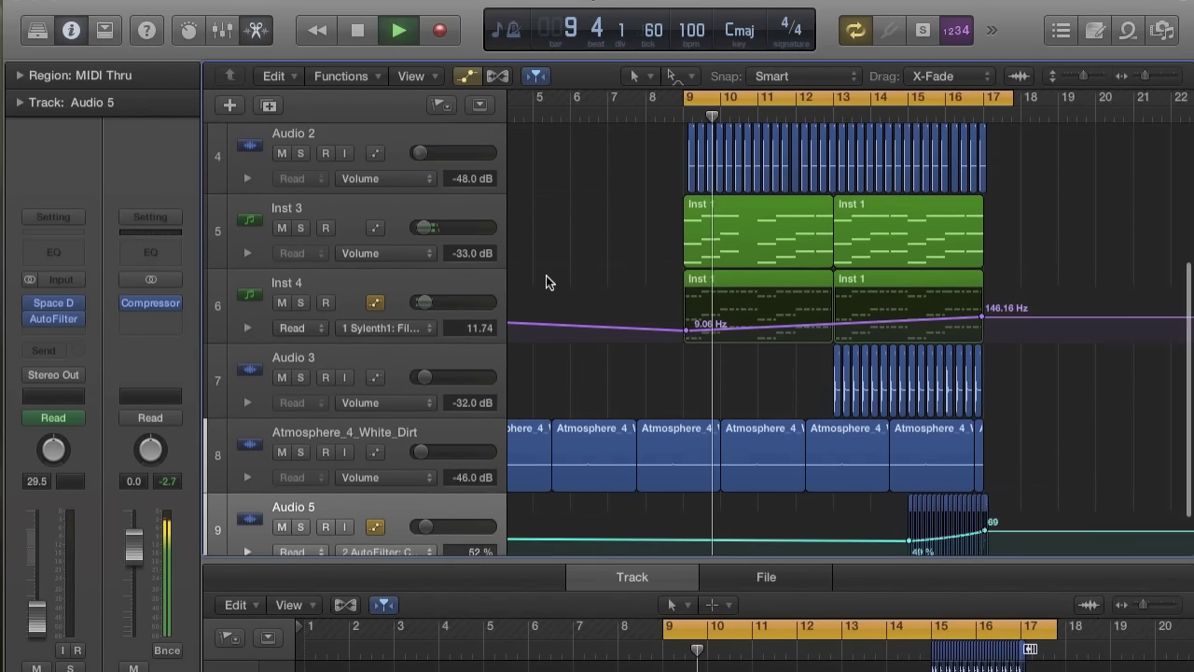
- Insert a stereo Compressor on Inst 4, set its compressor threshold to -23 dB and close the plug-in
click(438, 294)
click(53, 334)
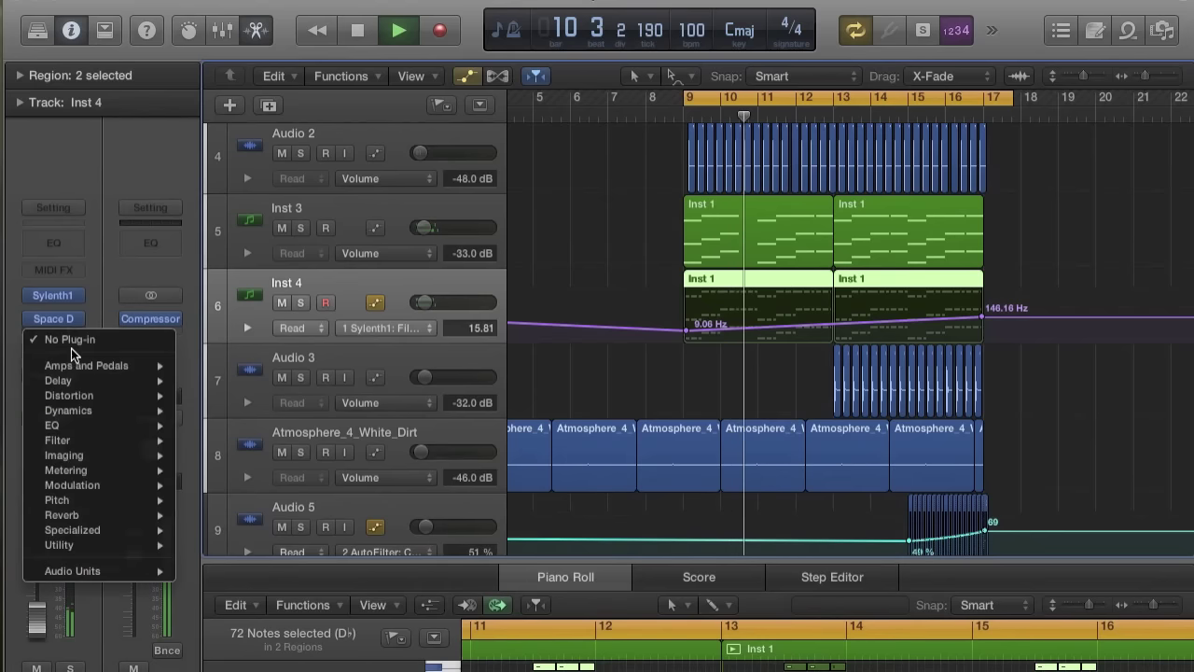
mouse_move(79, 412)
mouse_move(228, 425)
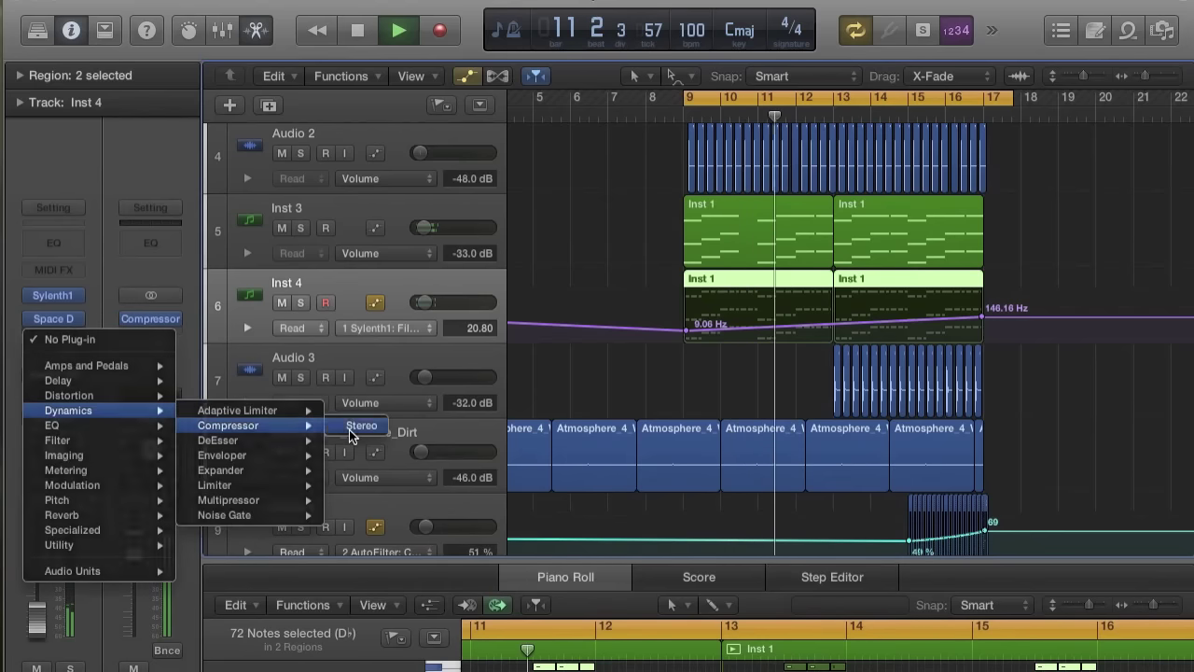
click(364, 420)
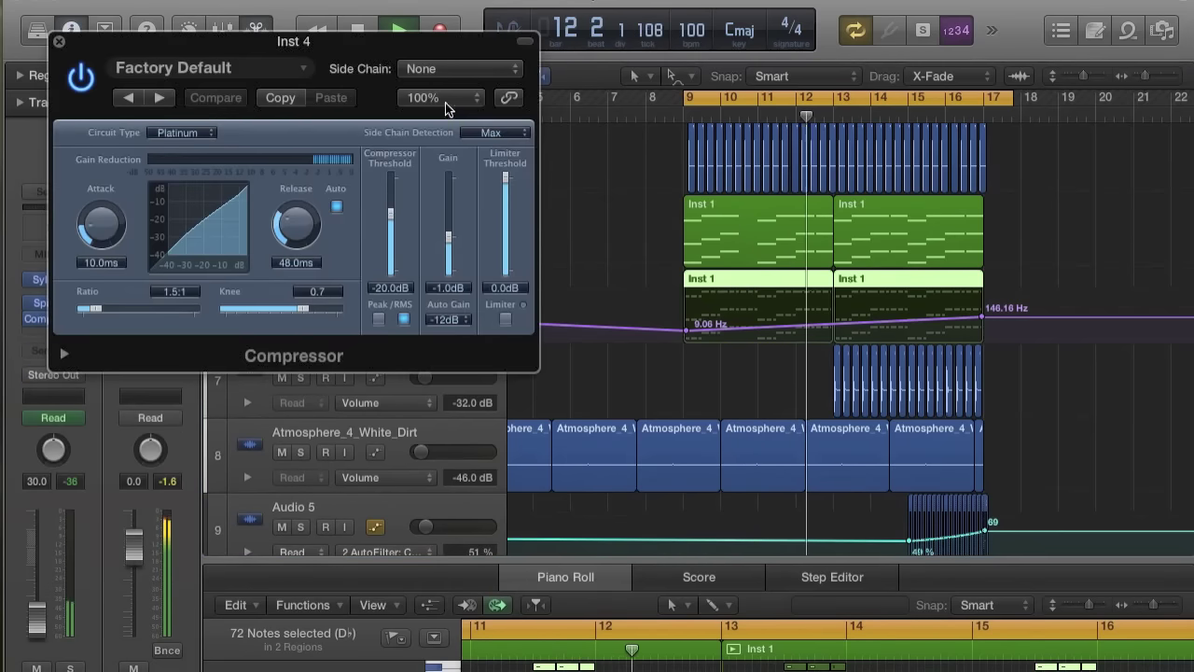
drag(387, 250, 392, 220)
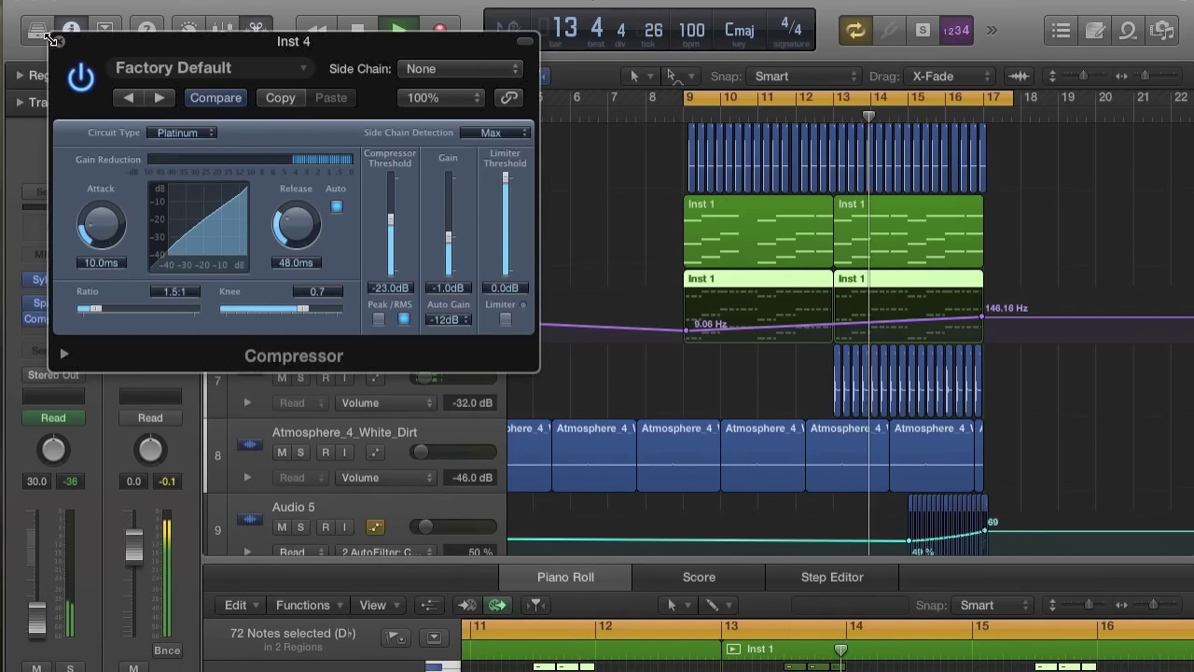
click(59, 42)
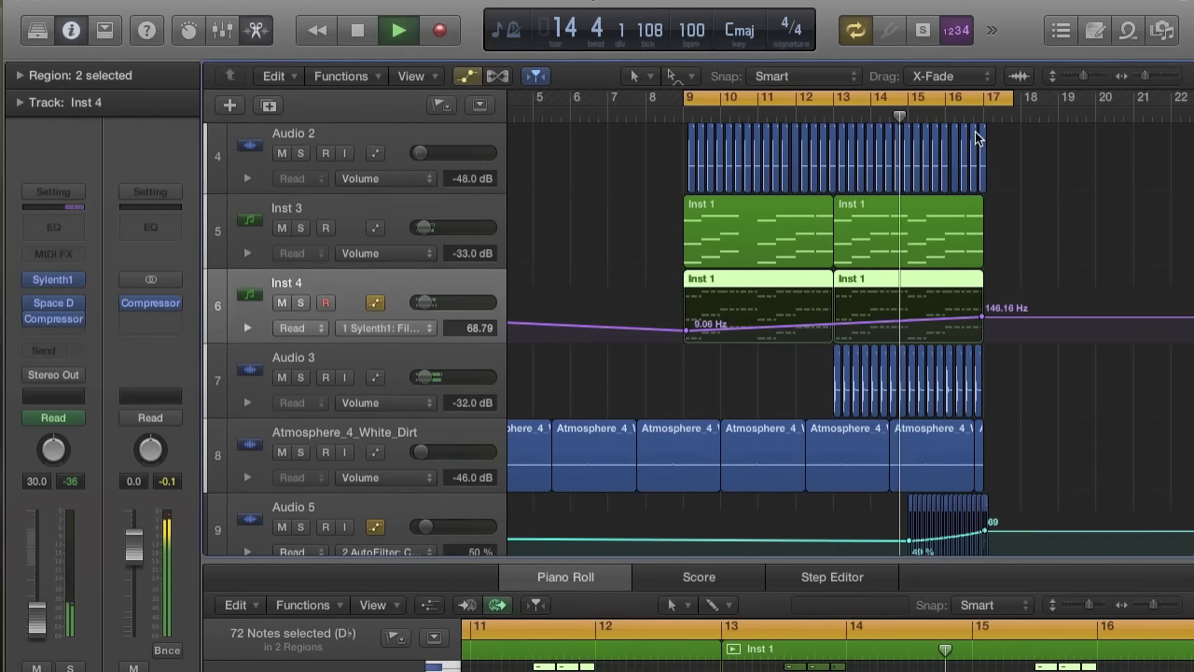
- Stop playback, move the cycle's start to 16.3 and place the playhead there
scroll(965, 240, down, 1)
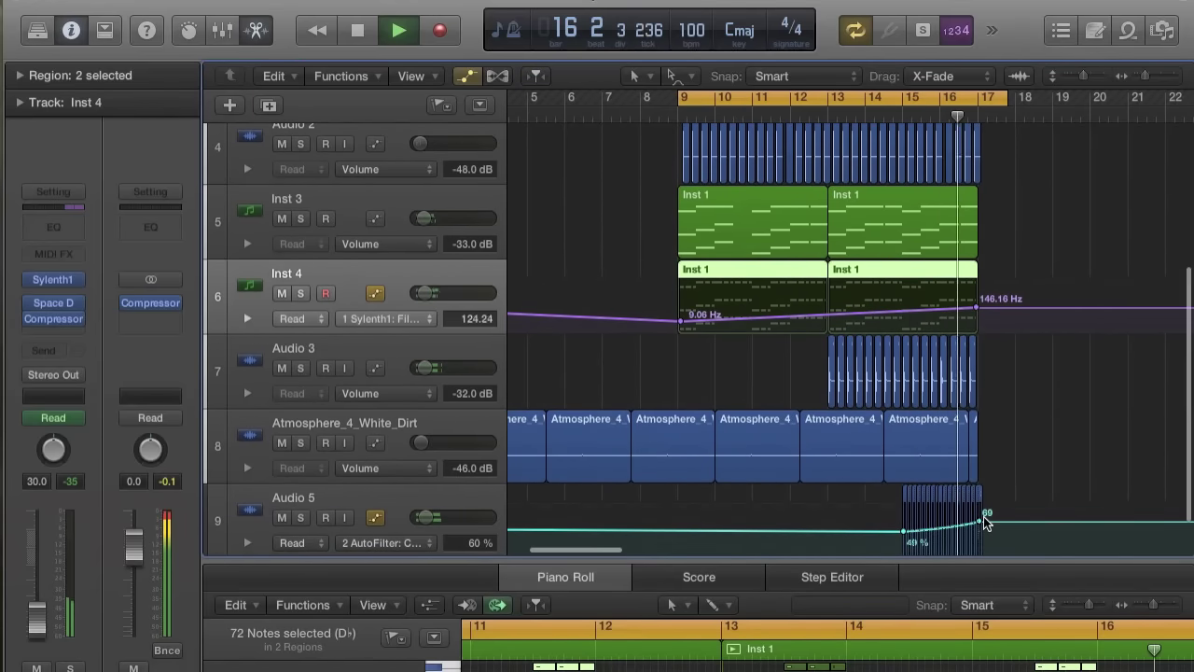
key(space)
key(super+Right)
key(super+Right)
key(super+Right)
scroll(984, 518, right, 10)
scroll(983, 516, down, 3)
click(758, 99)
drag(756, 100, 881, 104)
key(super+Right)
key(super+Right)
key(super+Right)
key(super+Right)
click(754, 118)
key(ctrl+period)
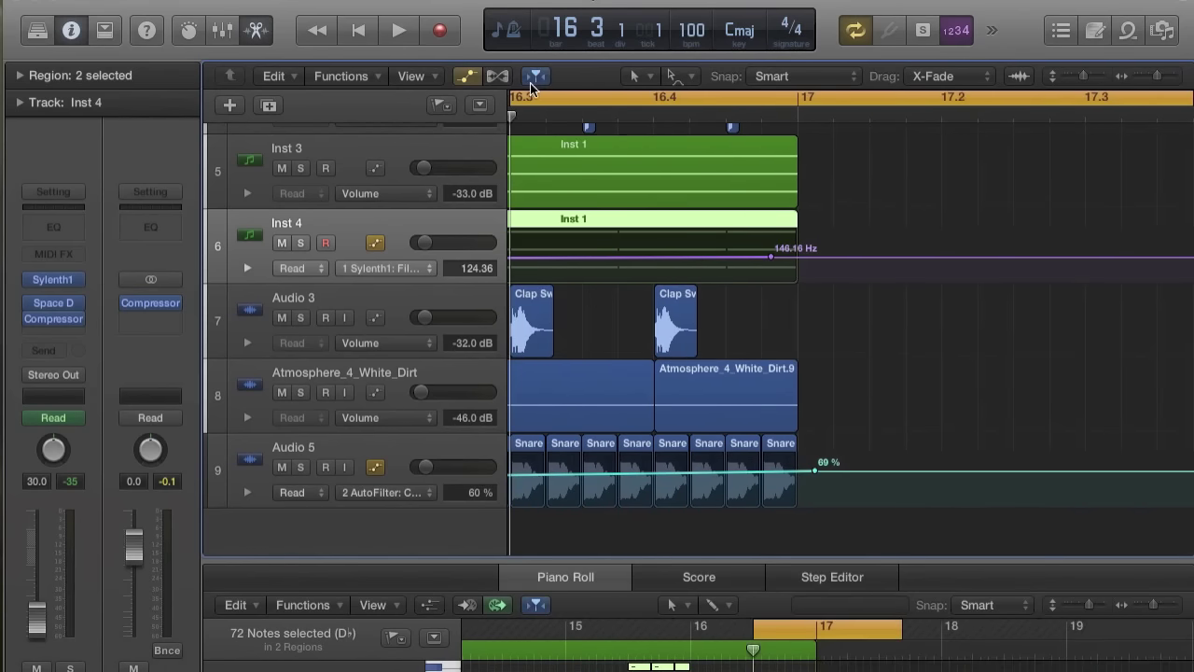
- Hide the track automation and trim the last Inst 3 and Inst 4 regions to end at 16.3
click(467, 76)
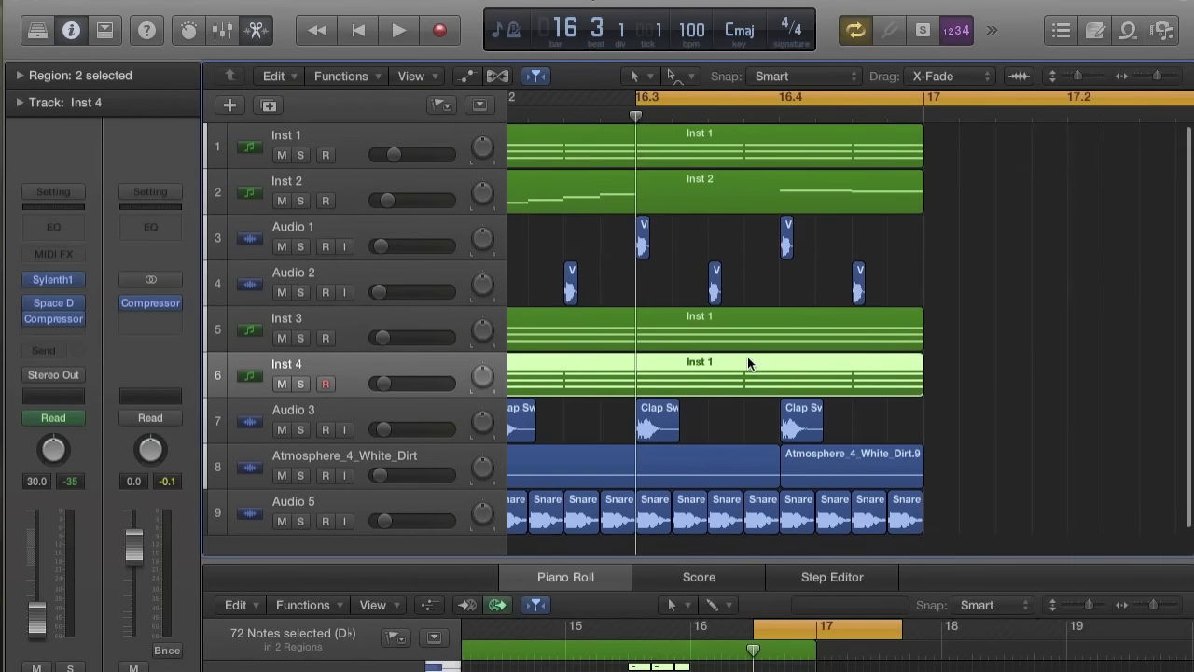
drag(949, 376, 816, 326)
scroll(817, 326, right, 3)
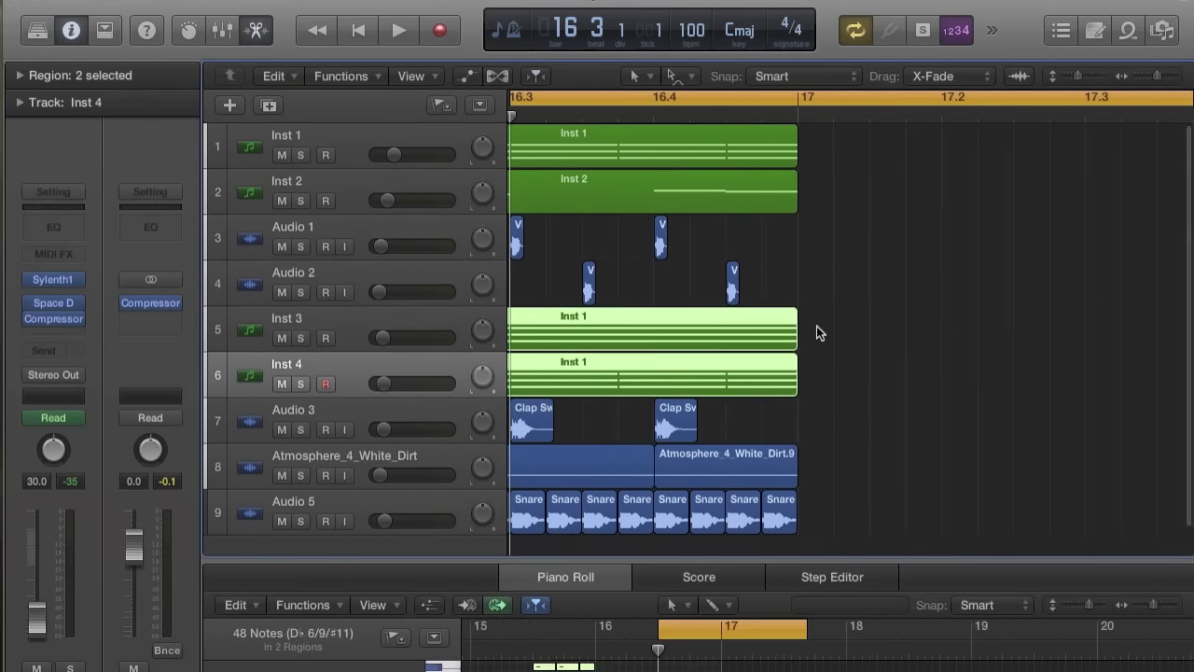
scroll(757, 357, left, 3)
drag(996, 333, 707, 360)
- Trim the last Inst 1 and Inst 2 regions to end at 16.3 and save the project
scroll(985, 207, down, 1)
drag(1023, 183, 881, 156)
scroll(879, 156, right, 4)
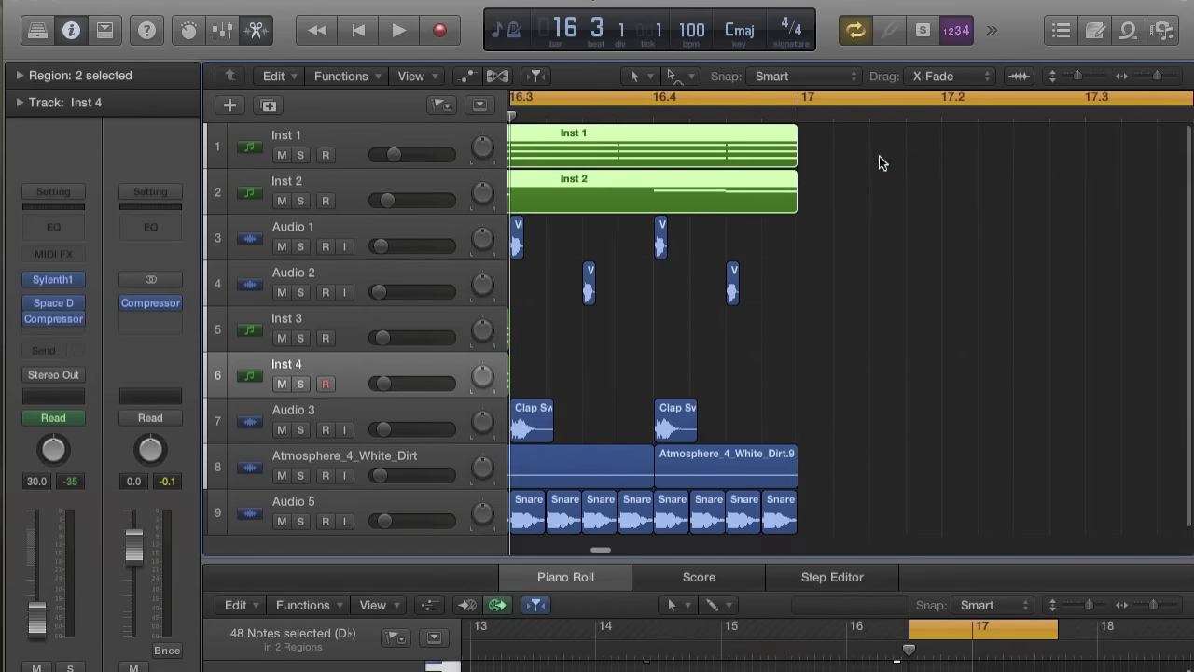
scroll(859, 191, left, 3)
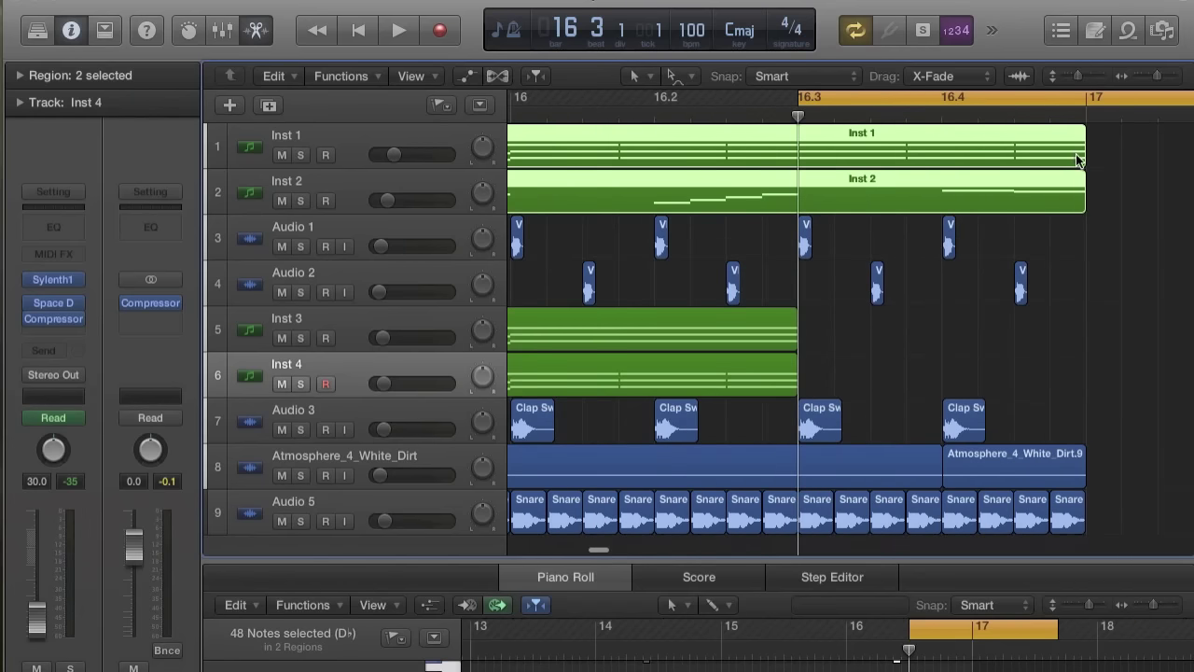
drag(1081, 157, 798, 160)
click(154, 2)
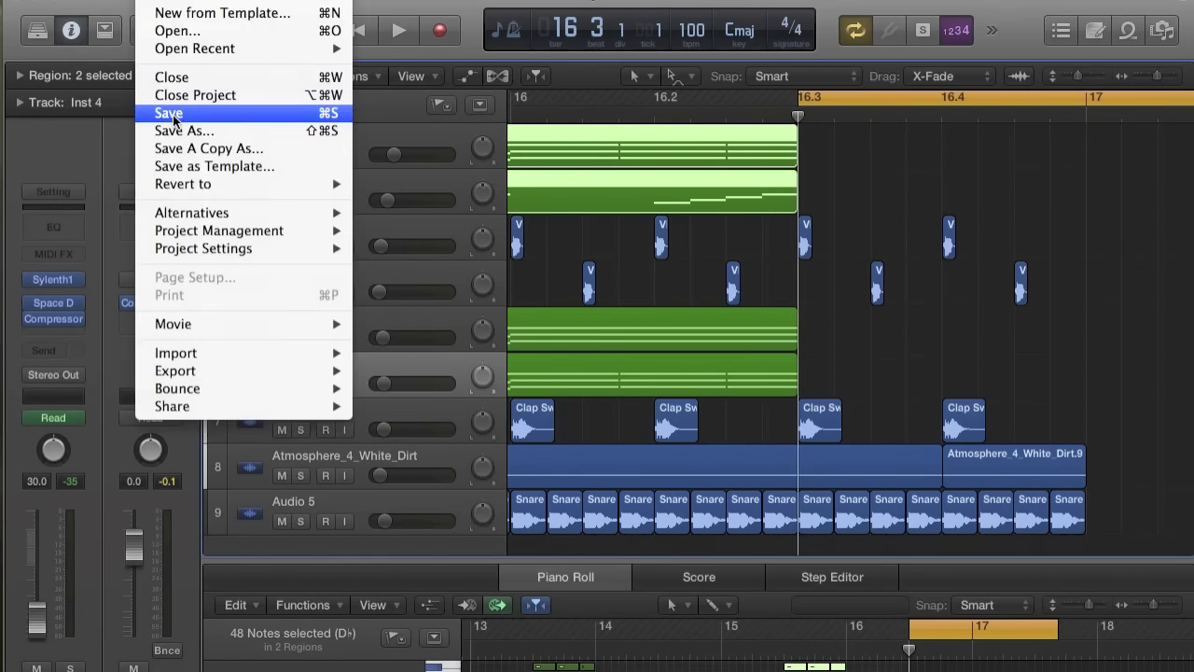
click(168, 118)
- Delete the atmosphere region from 16.4 to 17 and the Audio 5 snares from 16.3 to 17
scroll(706, 432, down, 1)
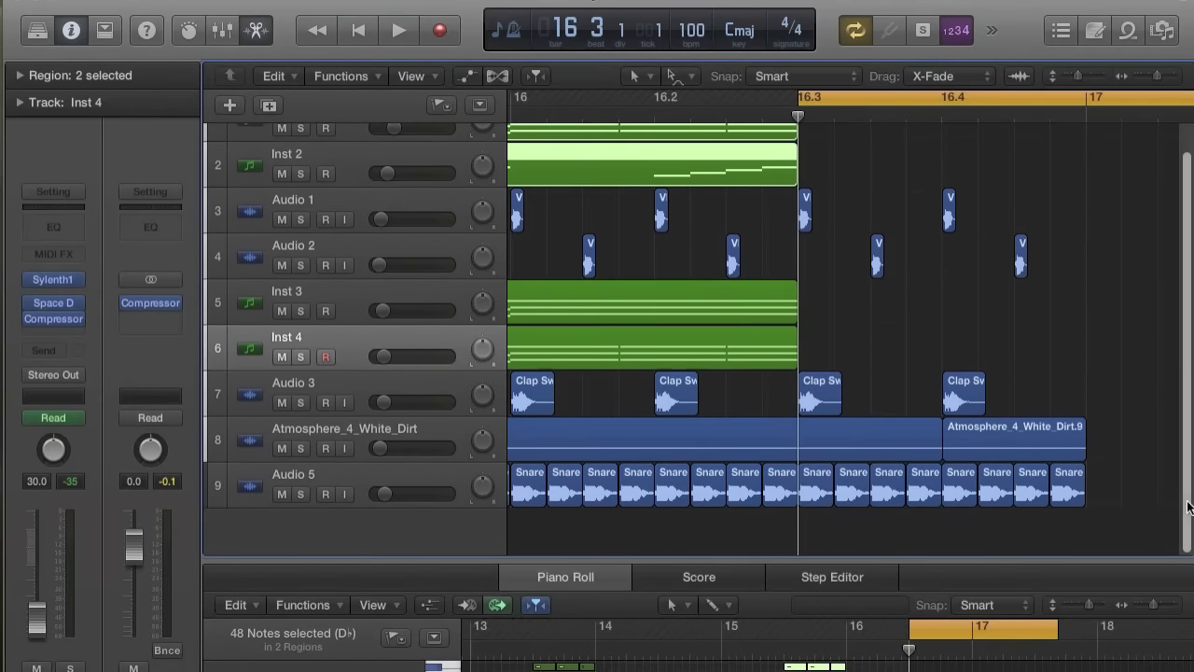
drag(1140, 499, 970, 446)
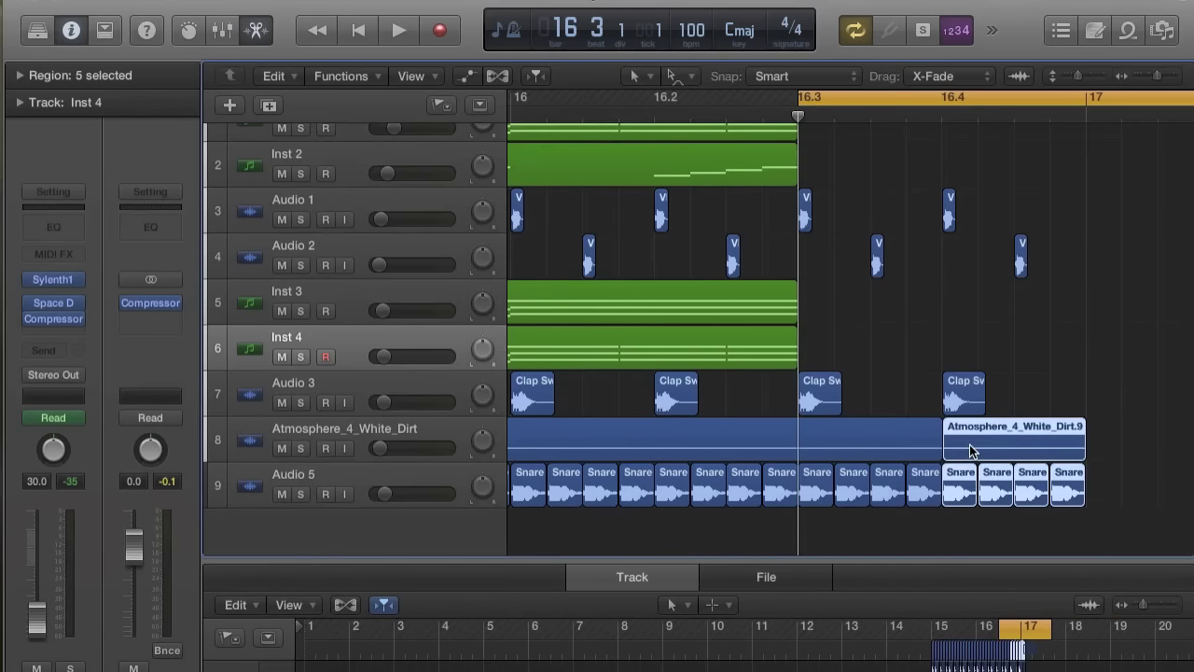
key(Delete)
click(739, 263)
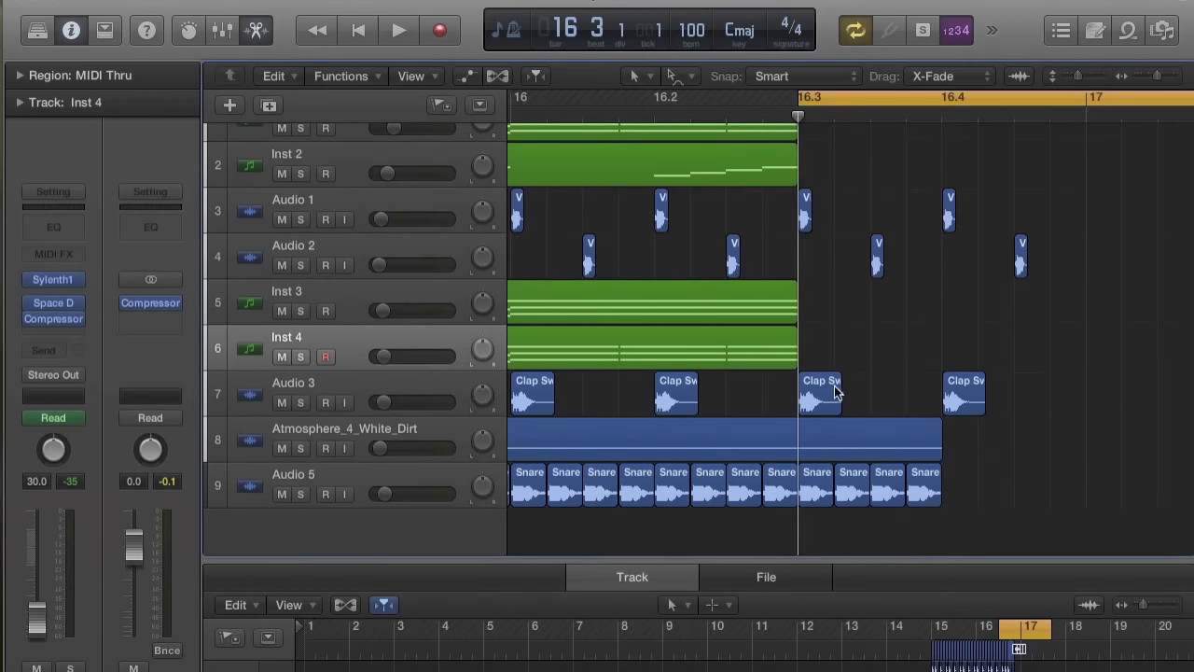
drag(970, 501, 801, 469)
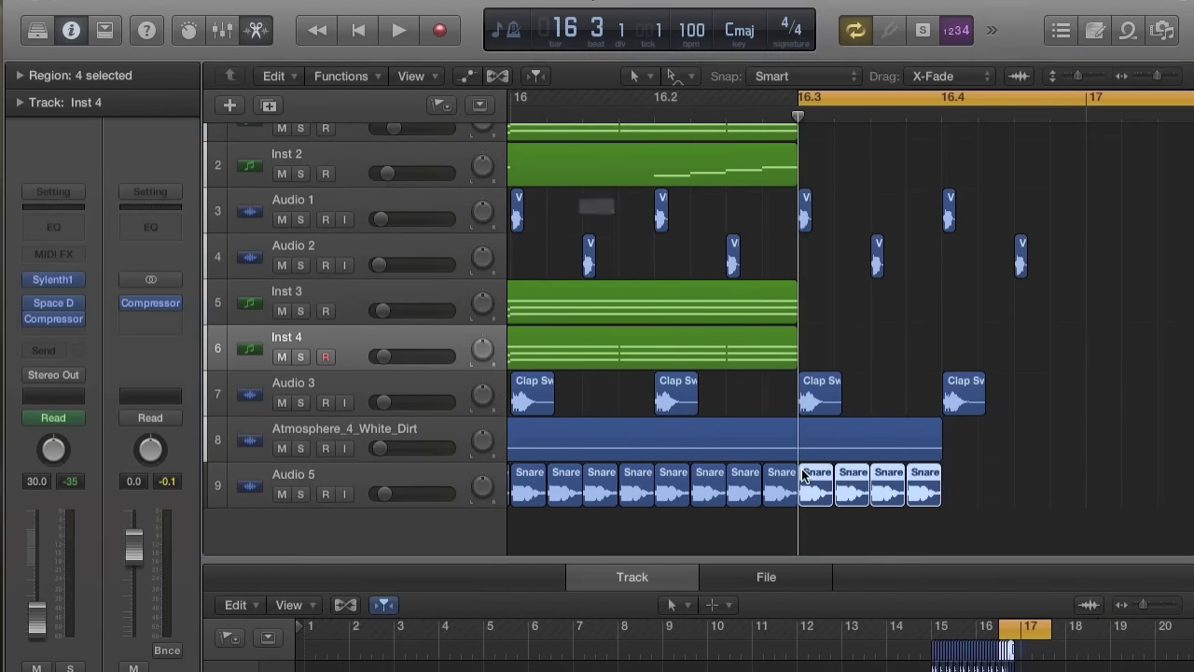
key(Delete)
click(737, 264)
- Trim the atmosphere region to end at 16.3, delete the Audio 3 clap at 16.4, and play the cycled ending
drag(936, 443, 810, 436)
click(970, 399)
key(Delete)
key(space)
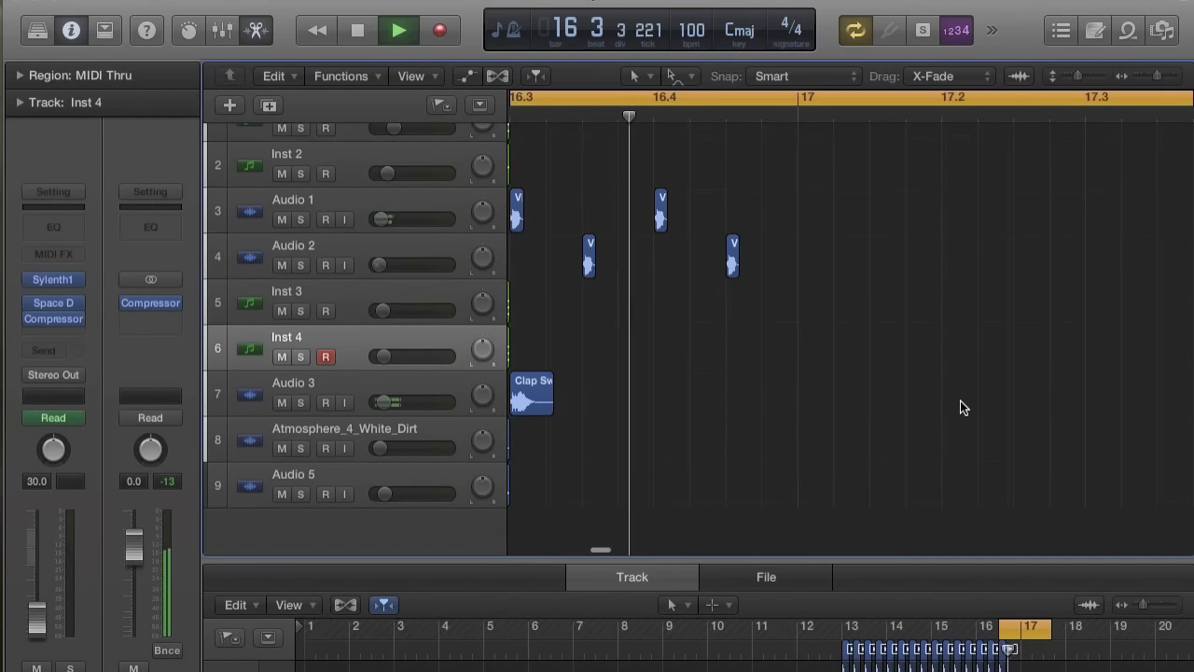
scroll(960, 400, left, 3)
key(super+Left)
key(space)
- Add a new audio track below Audio 5
key(super+Left)
key(super+Left)
key(super+Left)
key(super+Left)
scroll(960, 400, up, 2)
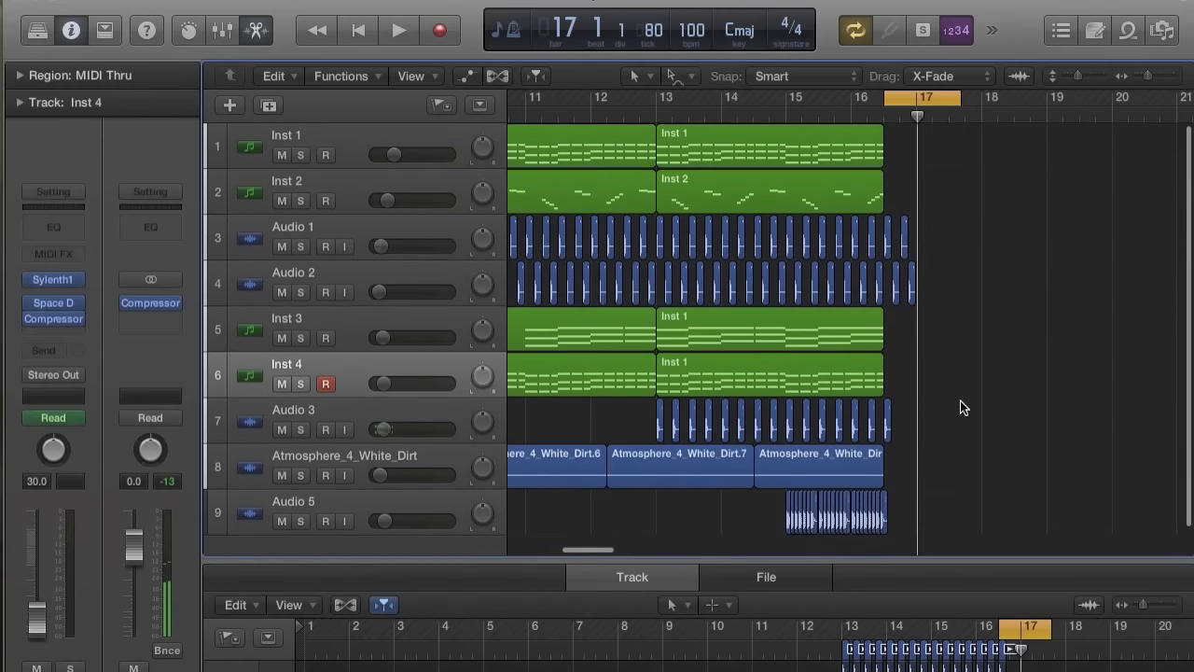
scroll(960, 400, left, 2)
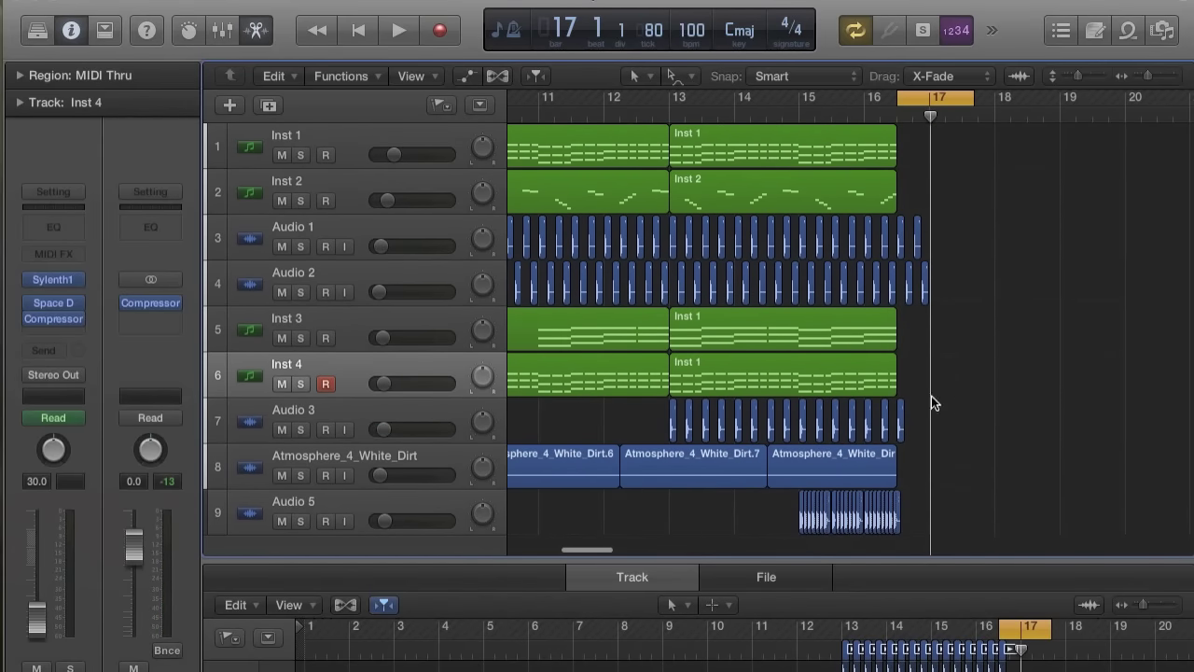
scroll(374, 501, down, 1)
click(370, 486)
double_click(368, 525)
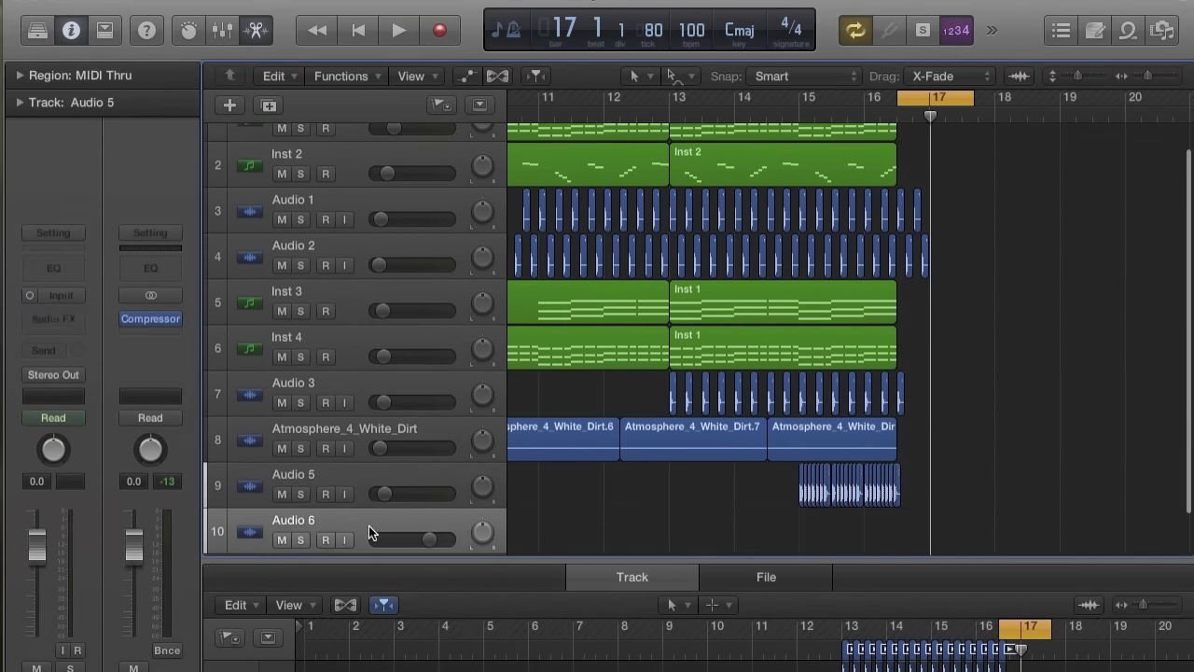
scroll(369, 525, down, 3)
scroll(368, 525, up, 1)
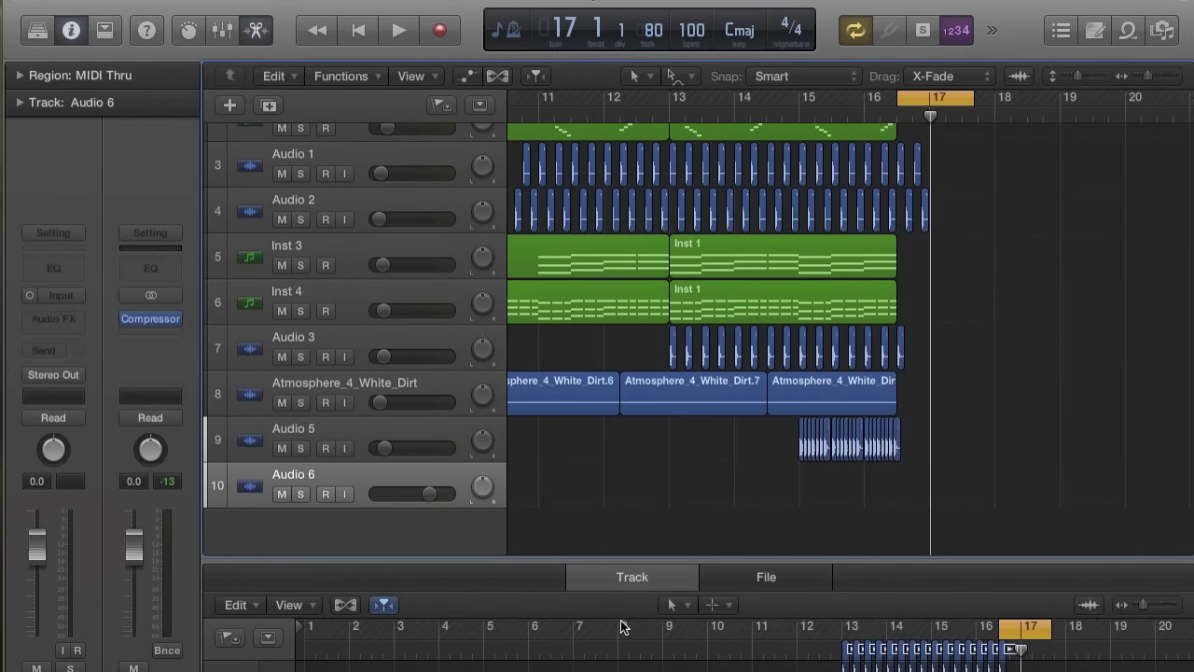
- Repeat the last Audio 5 snare and move the copy to Audio 6 just after 16.3, without copying automation
key(super+Right)
key(super+Right)
key(super+Right)
click(806, 444)
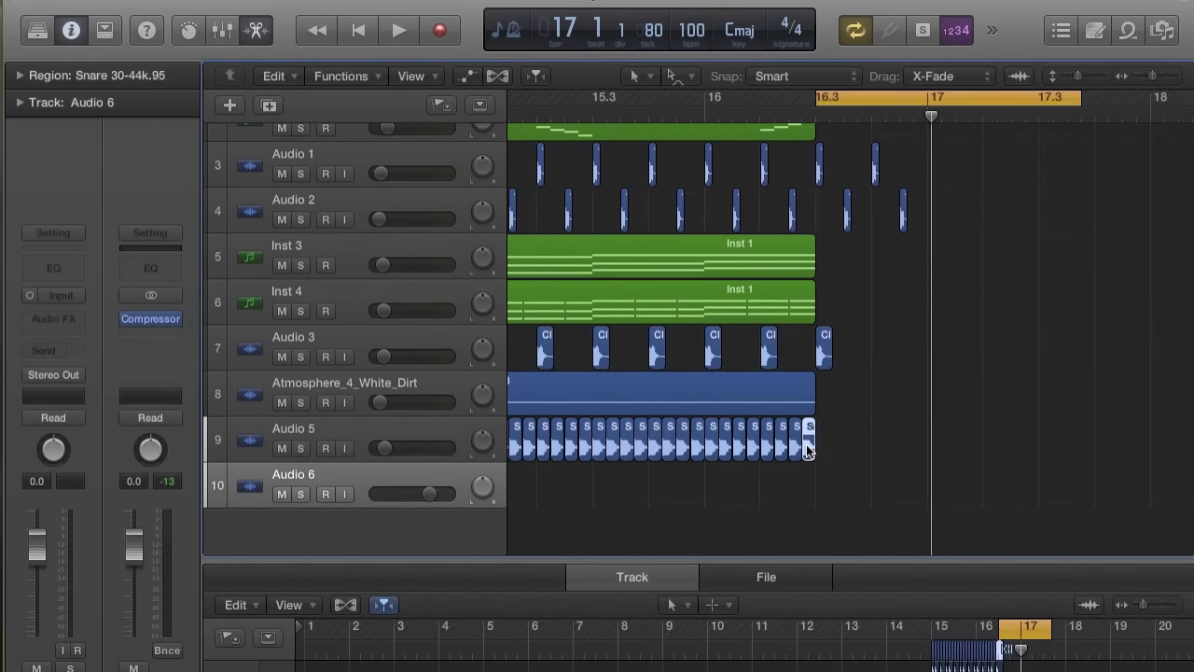
key(super+r)
click(743, 263)
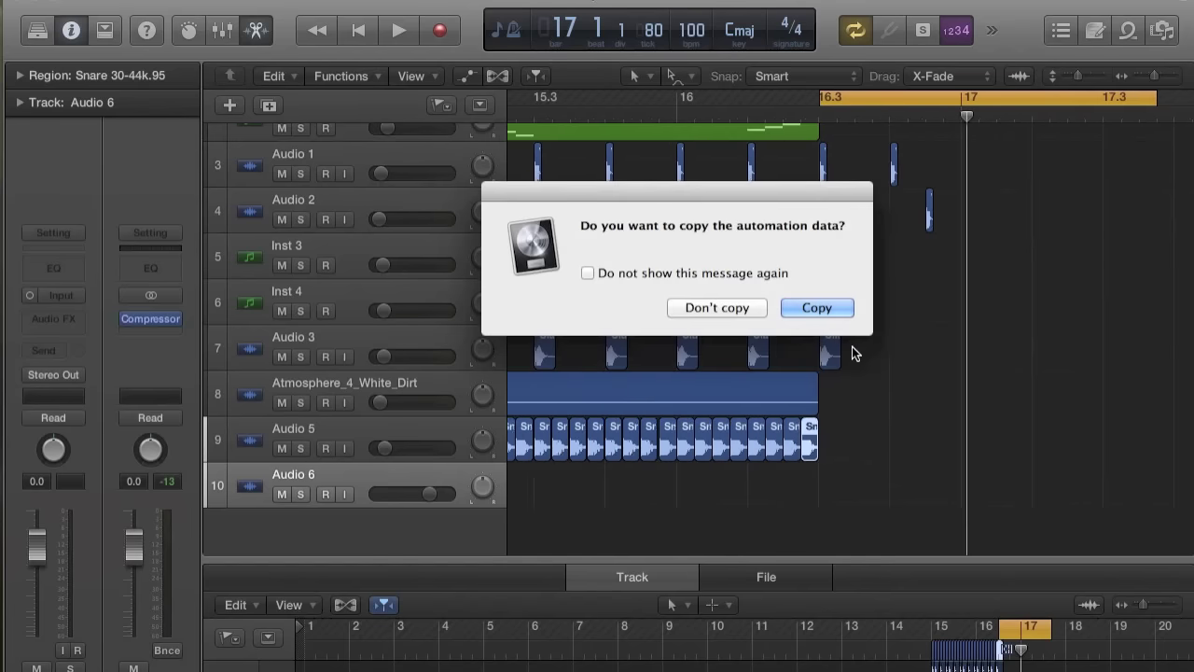
click(742, 306)
drag(830, 448, 853, 474)
click(679, 266)
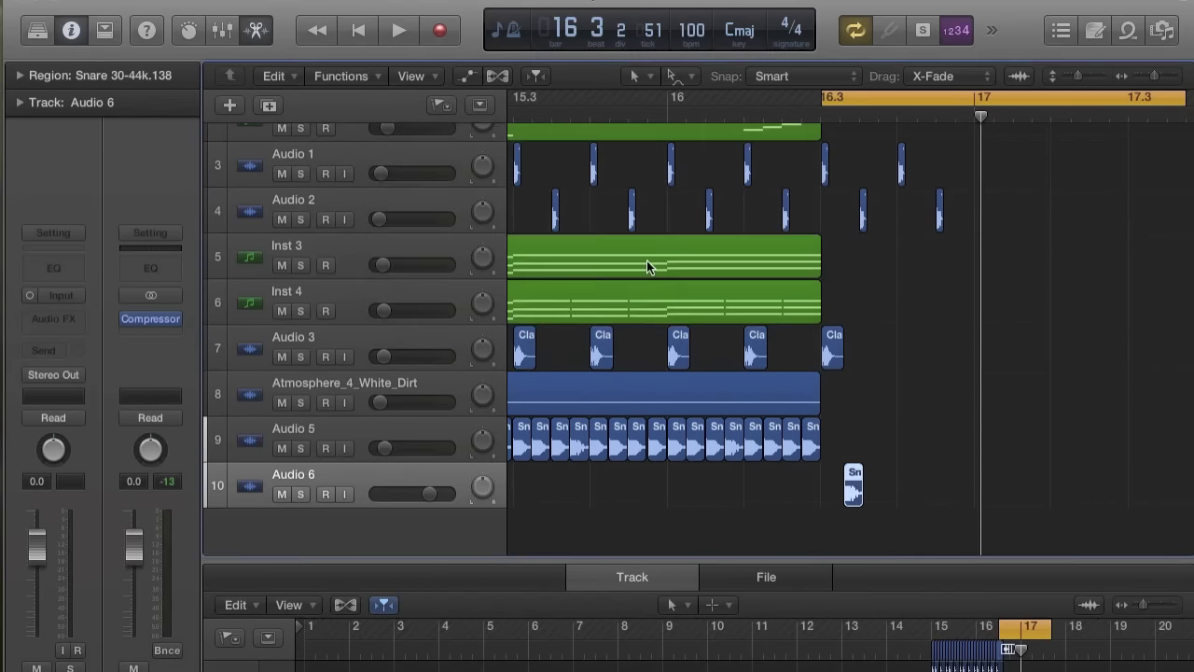
- Lower Audio 6's volume to about -31 dB
drag(436, 495, 385, 495)
key(super+Right)
key(super+Right)
key(super+Right)
key(super+Right)
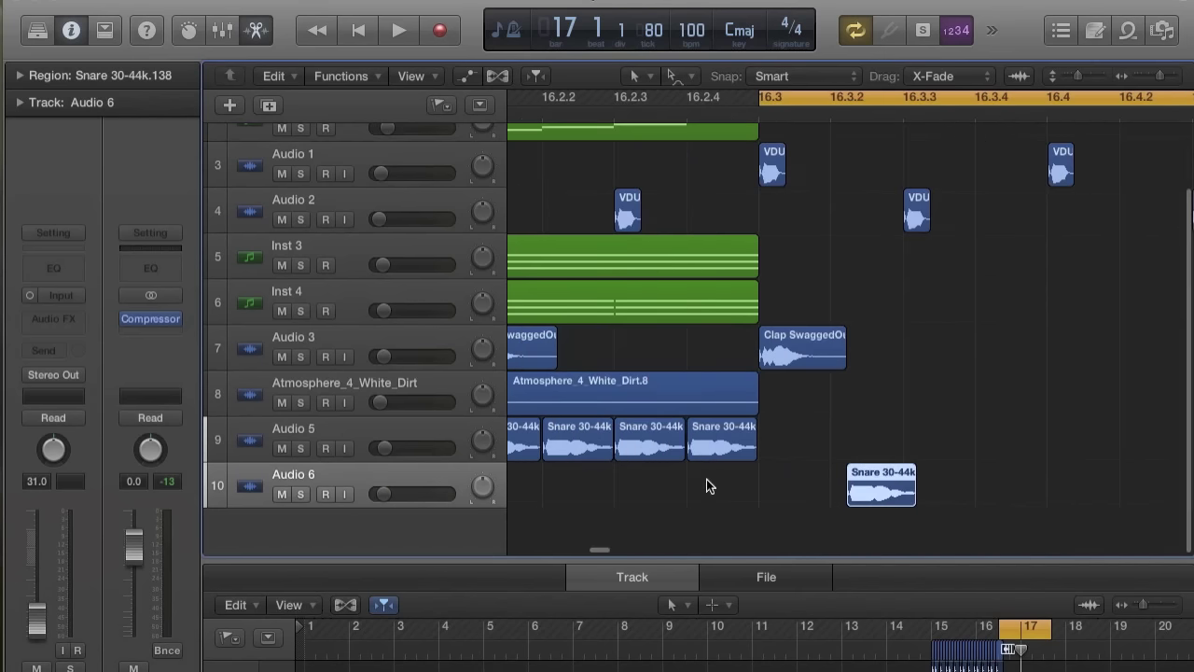
- Search the computer with Spotlight for "sna" to look for snare samples, and dismiss the search
click(829, 476)
scroll(731, 480, down, 5)
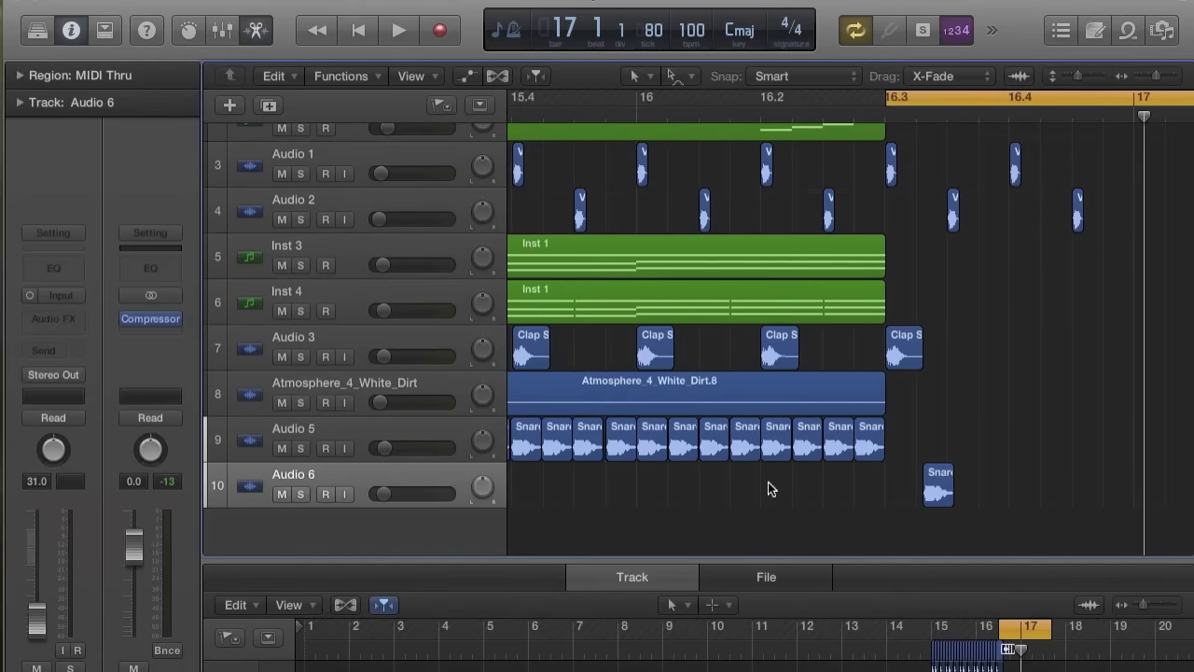
scroll(823, 482, right, 5)
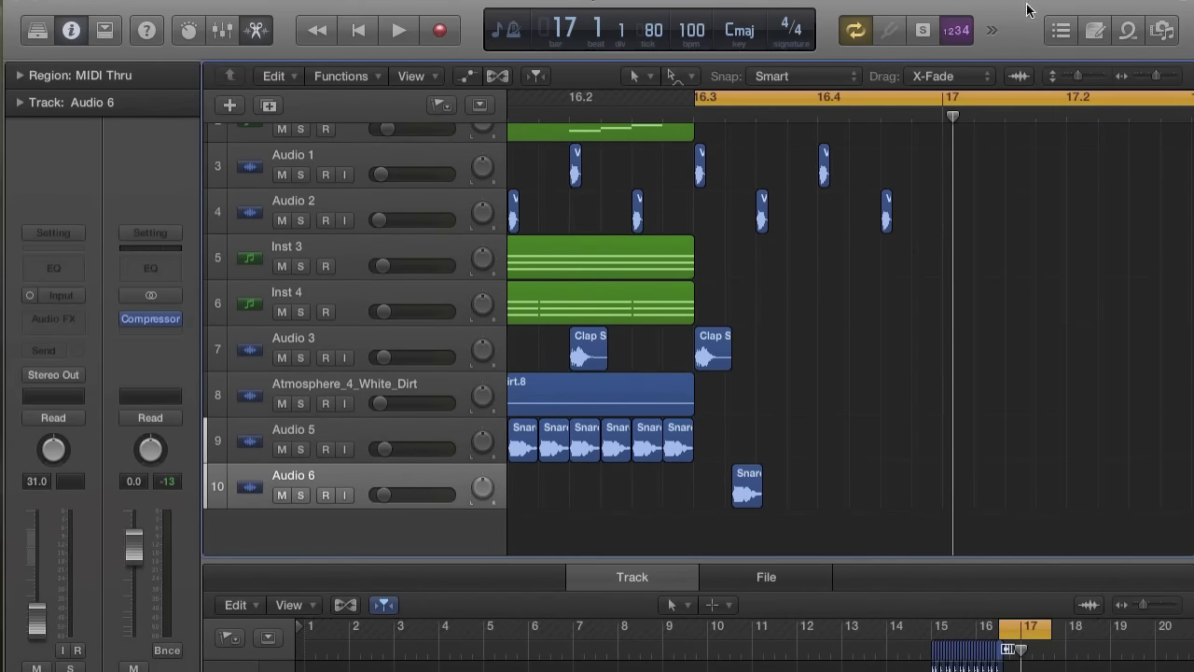
key(super+space)
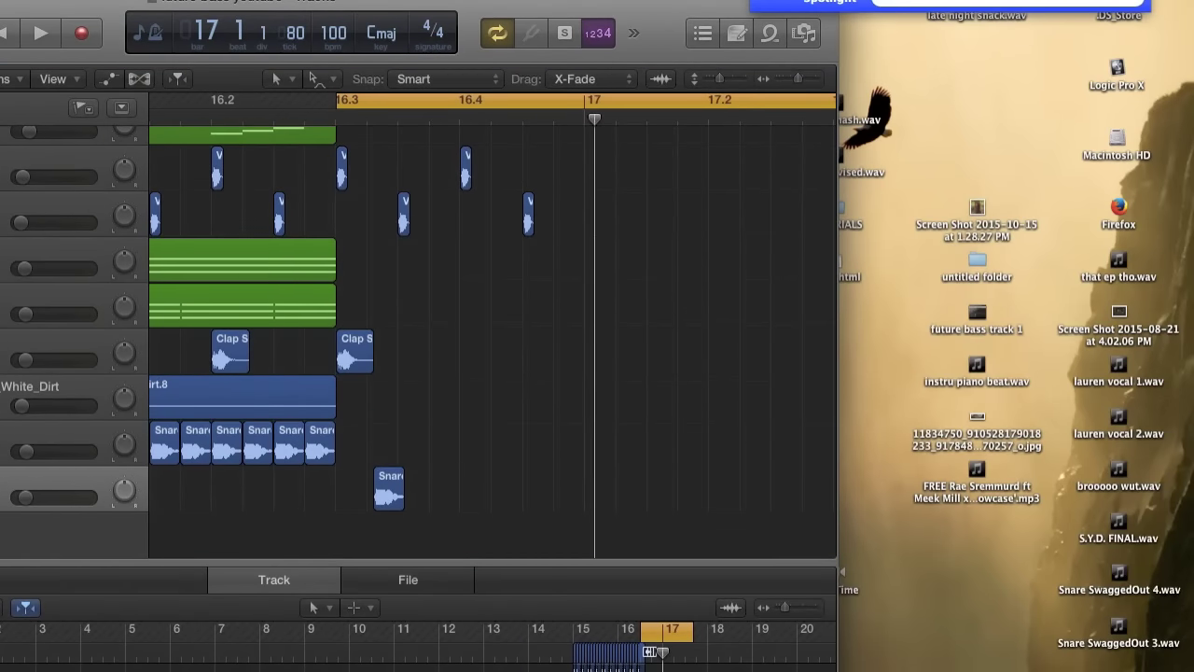
text(sna)
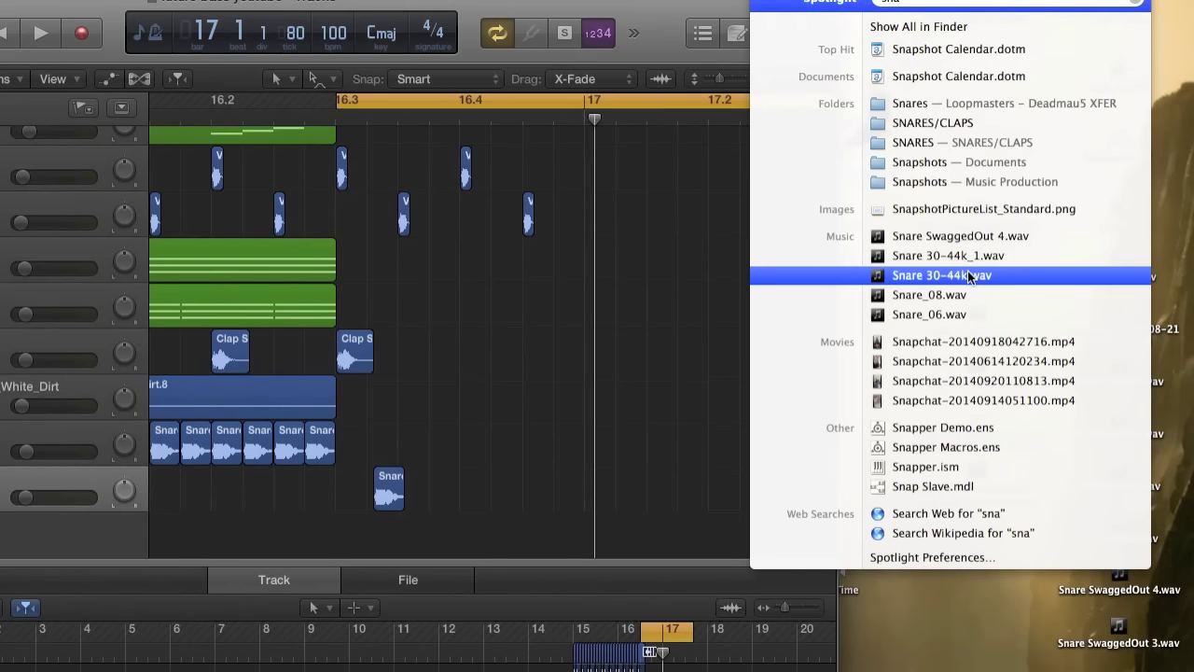
drag(982, 651, 984, 613)
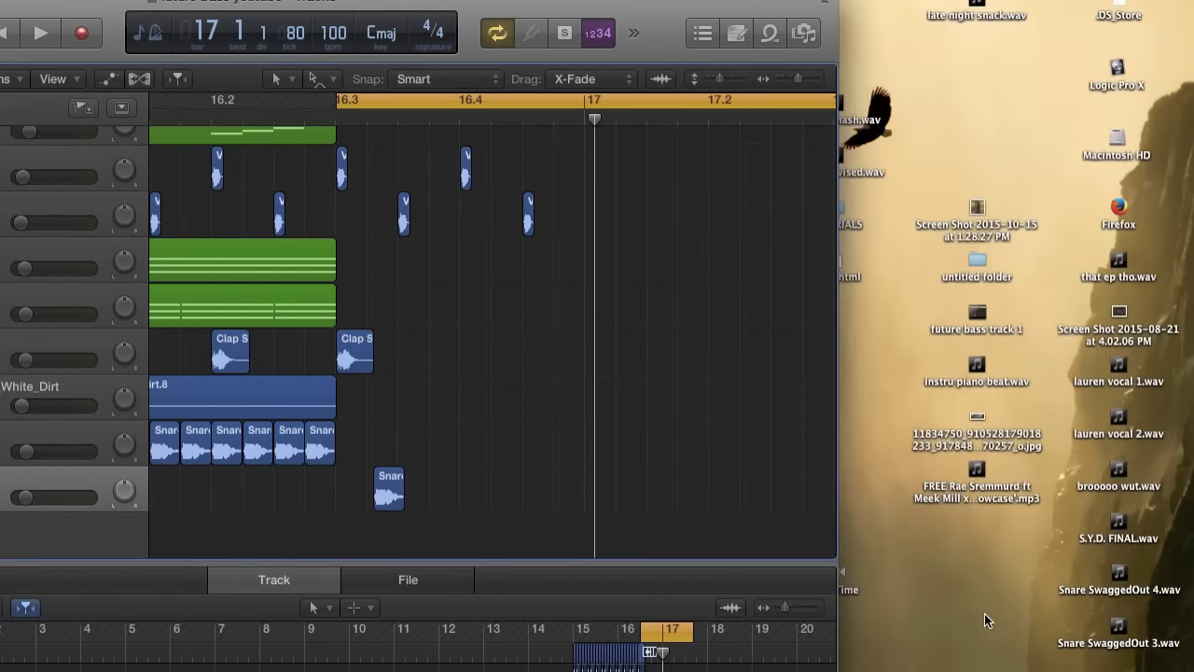
drag(548, 19, 725, 16)
- Delete the snare region on Audio 6 and remove the empty track
drag(538, 476, 599, 478)
key(Delete)
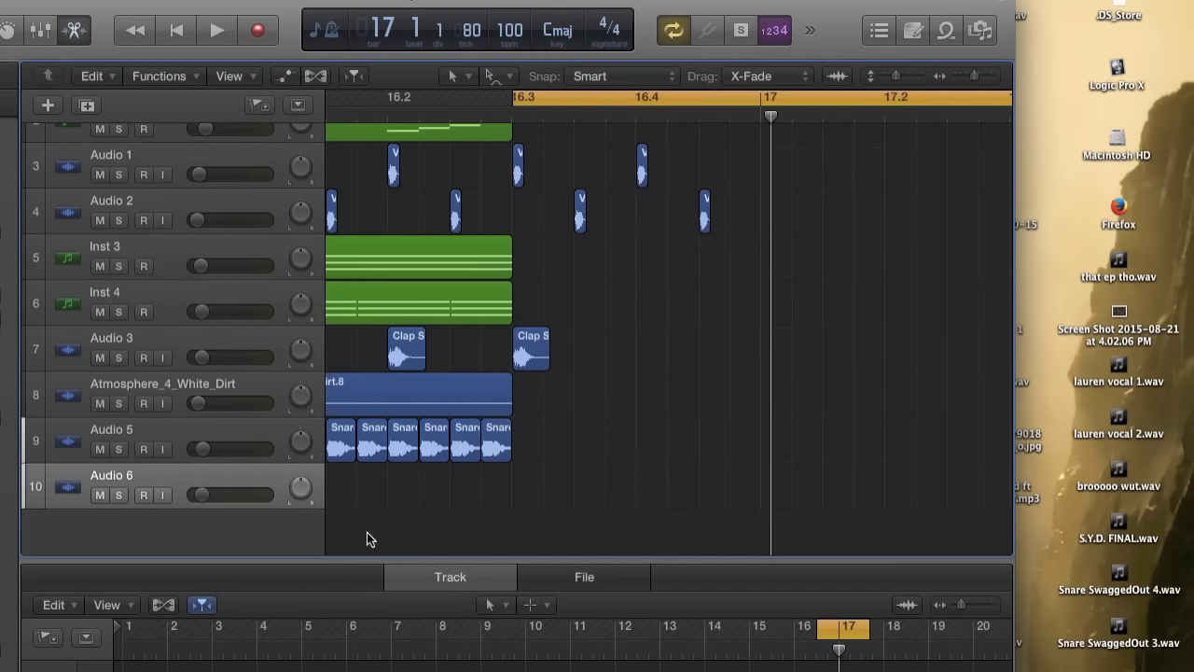
key(super+BackSpace)
- Add a software instrument track below Audio 5 and load the stereo Kontakt 5 plug-in on it
scroll(263, 451, left, 5)
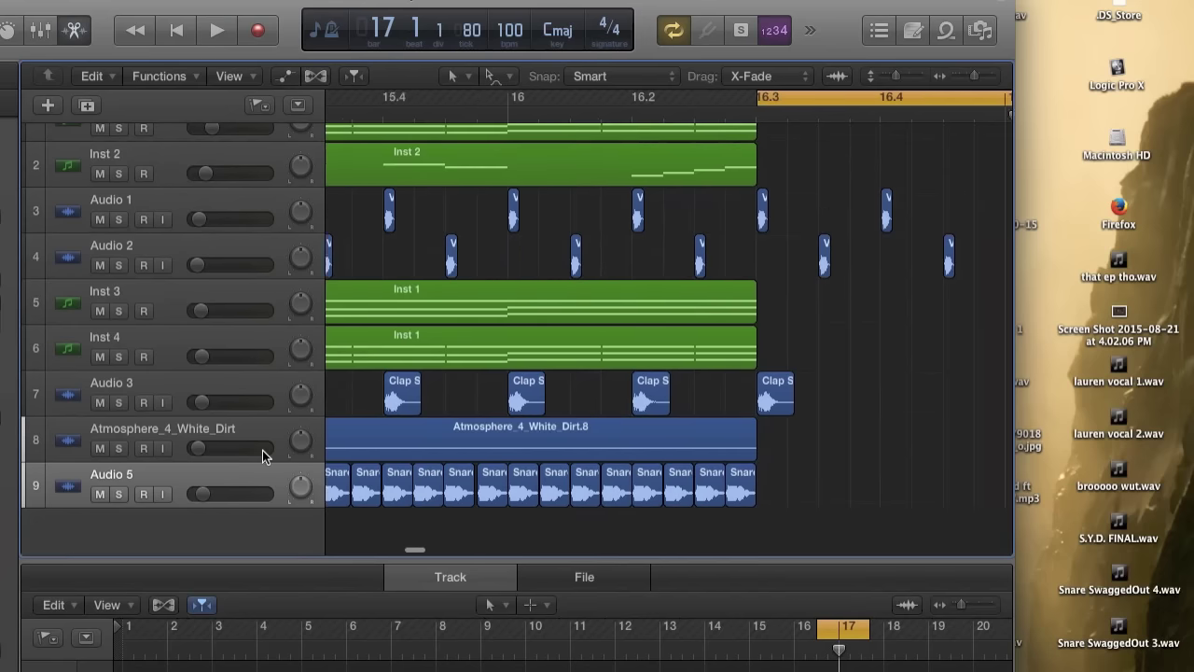
key(super+Left)
key(super+Left)
drag(267, 3, 186, 3)
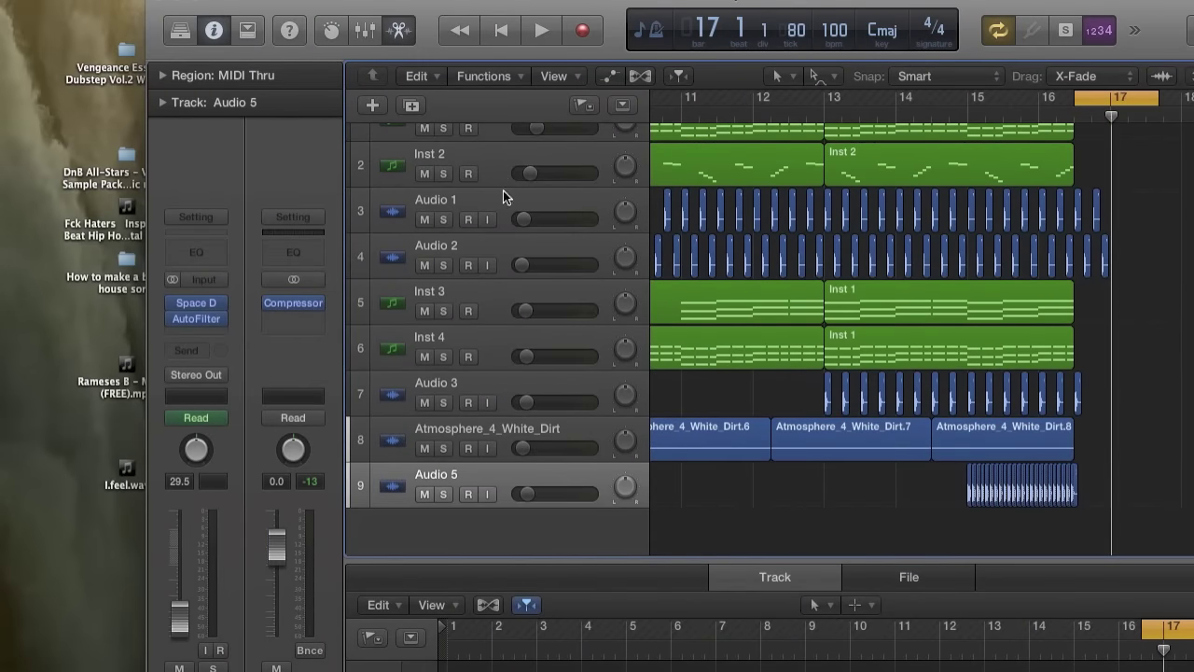
click(500, 166)
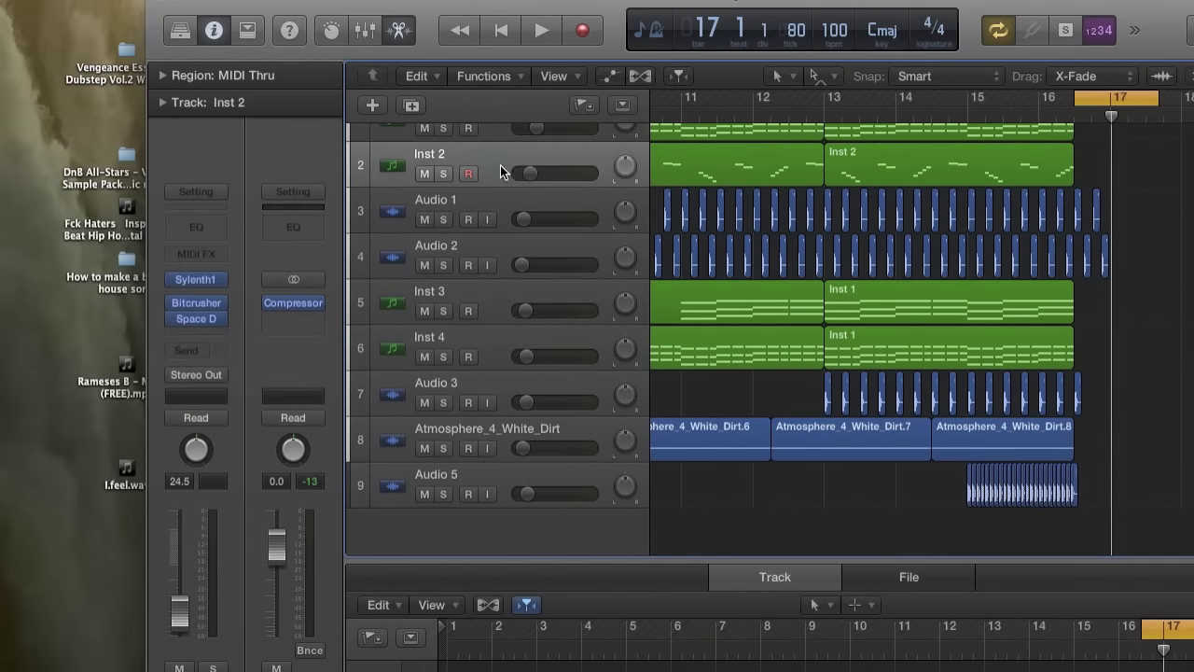
double_click(474, 530)
click(196, 297)
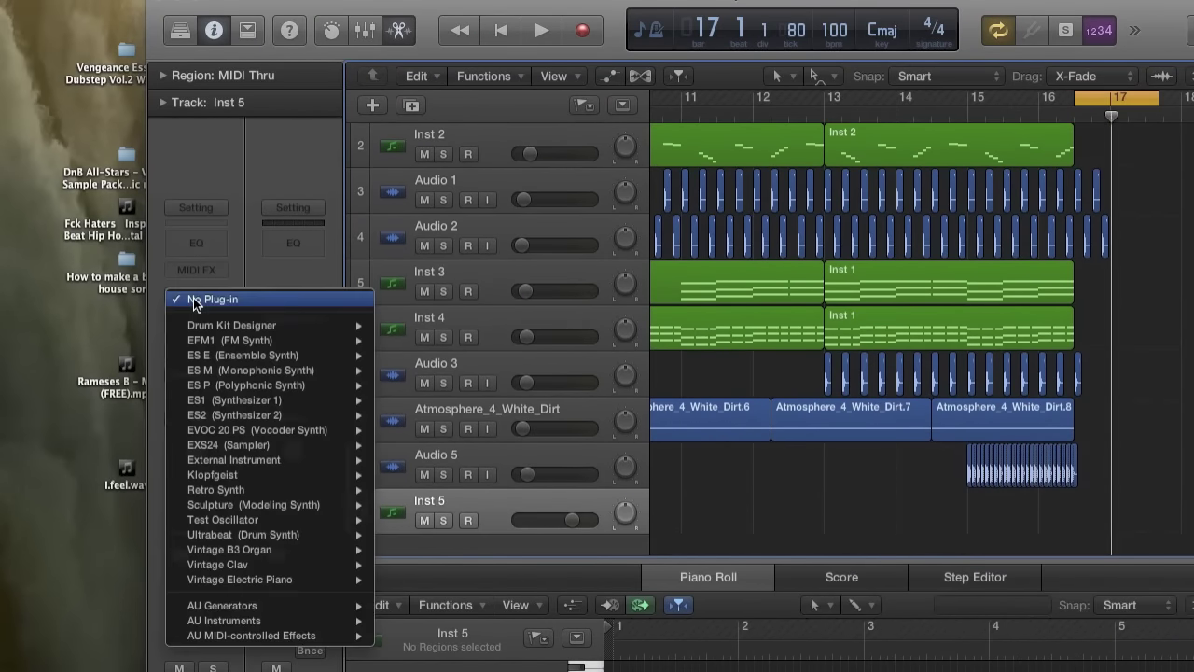
mouse_move(254, 621)
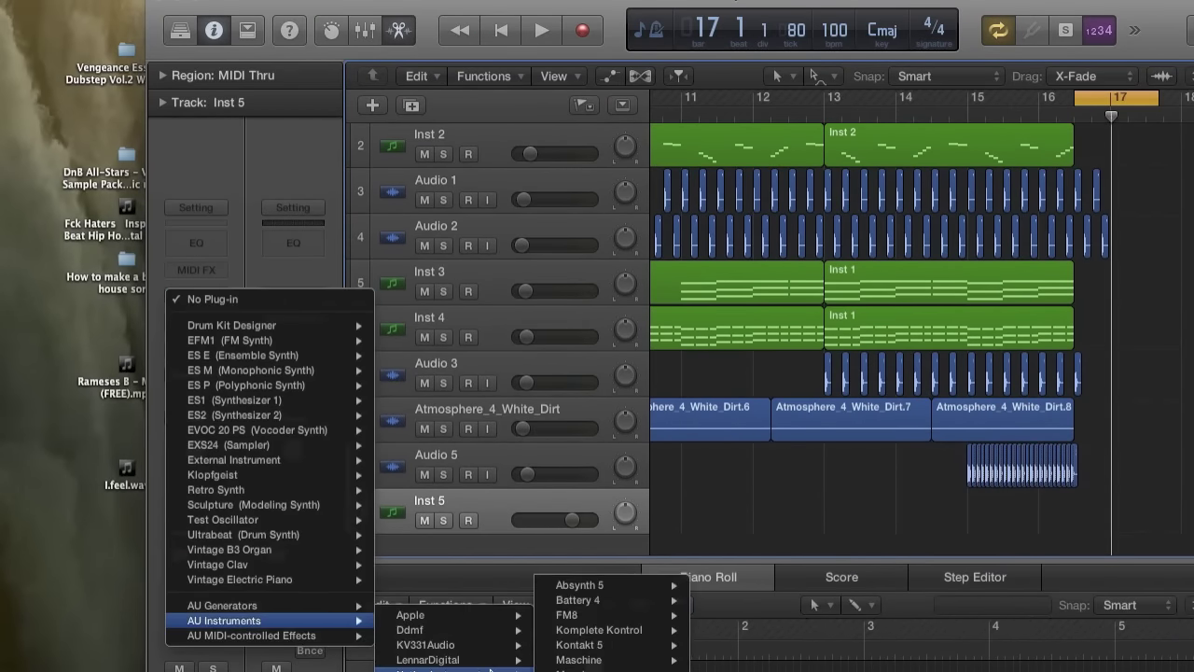
mouse_move(495, 670)
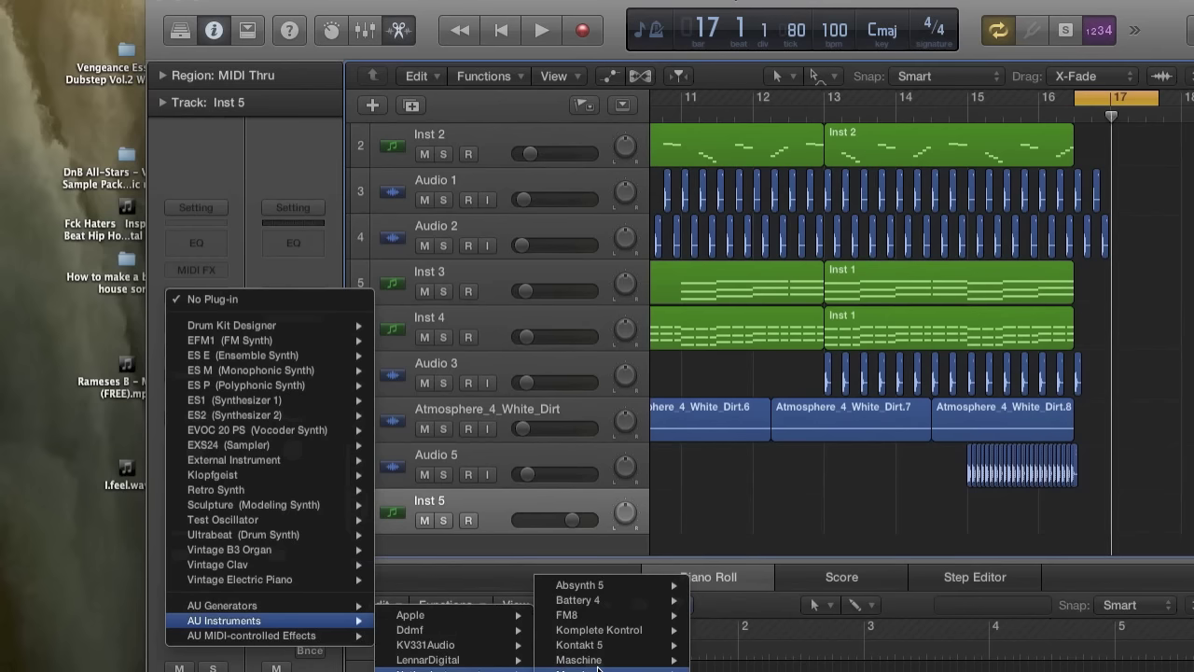
mouse_move(579, 645)
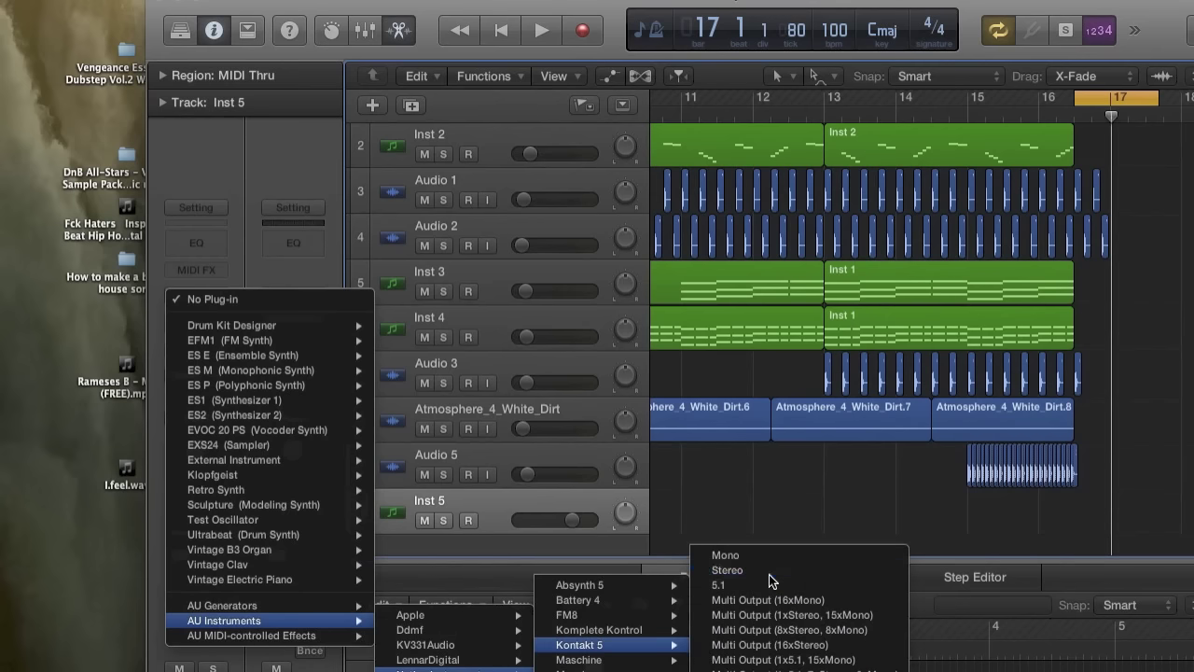
click(760, 571)
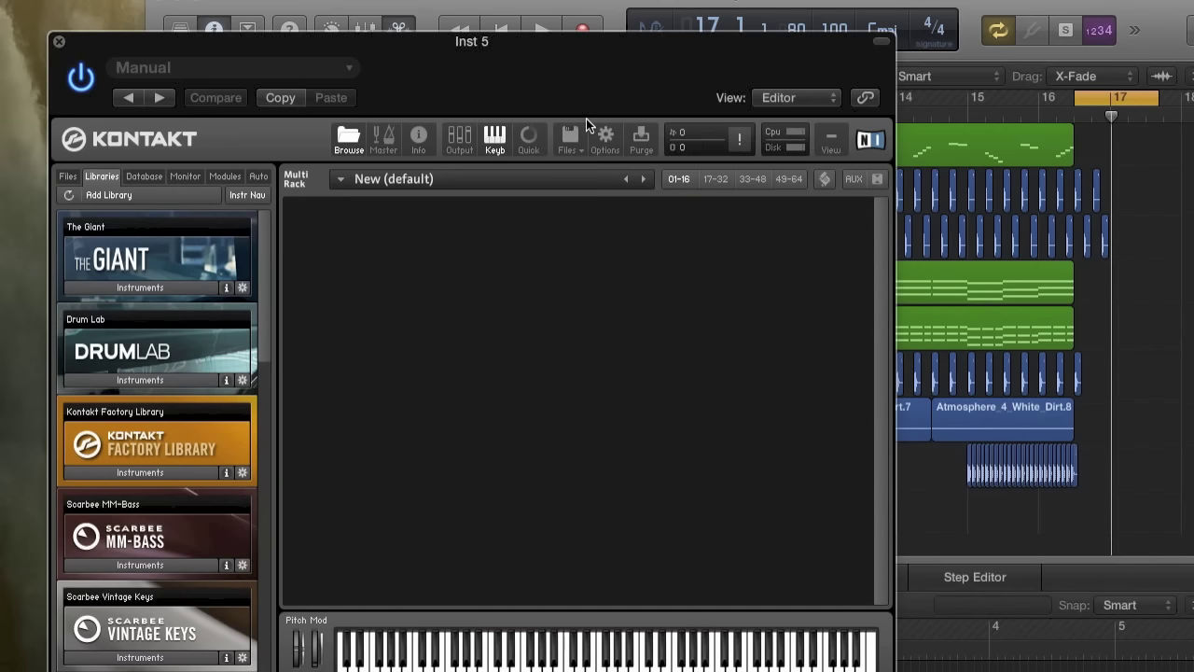
- Load the desktop sample Snare 30-44k.wav into Kontakt's empty rack and close the plug-in window
drag(996, 2, 613, 0)
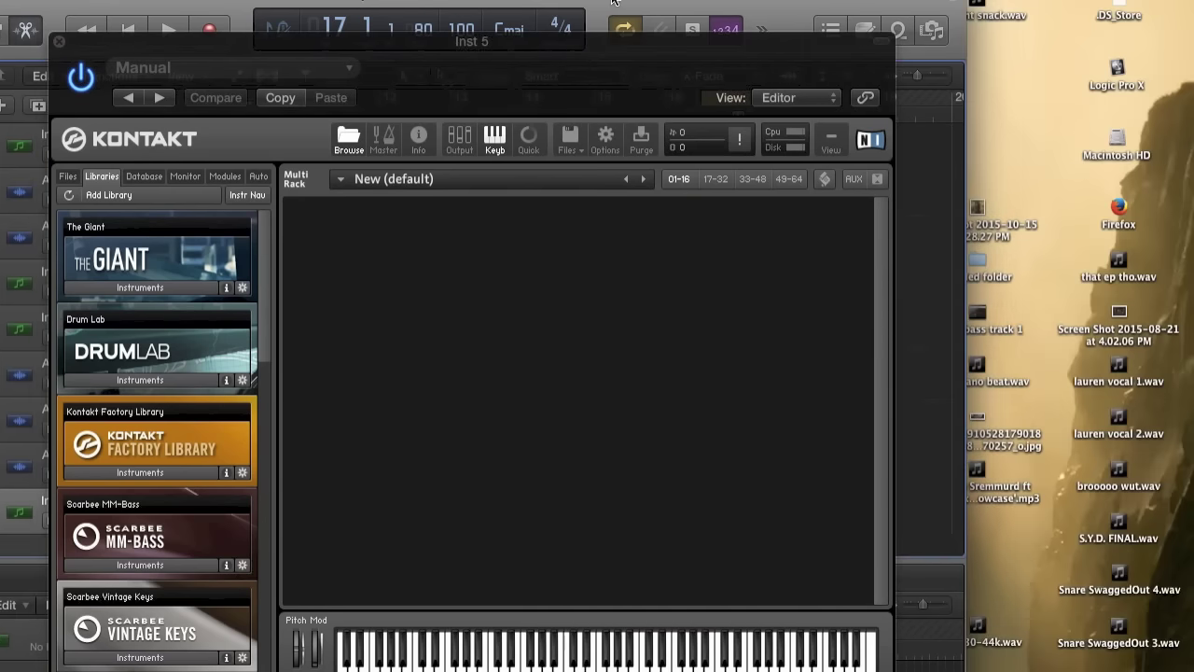
drag(977, 625, 631, 421)
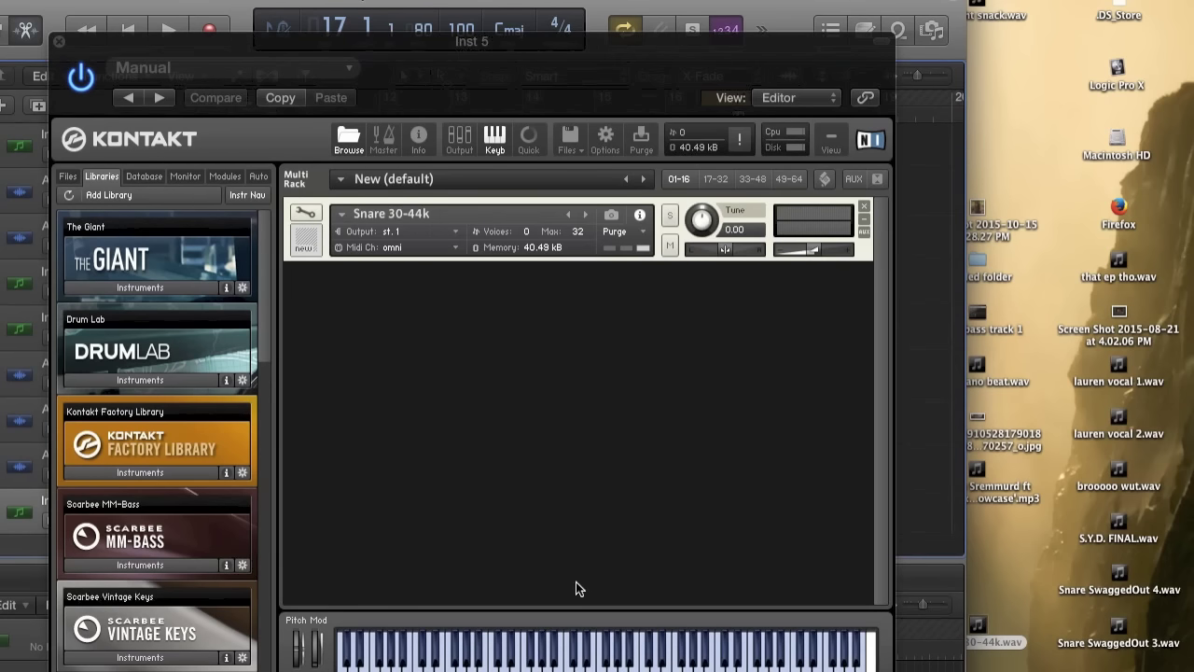
click(55, 41)
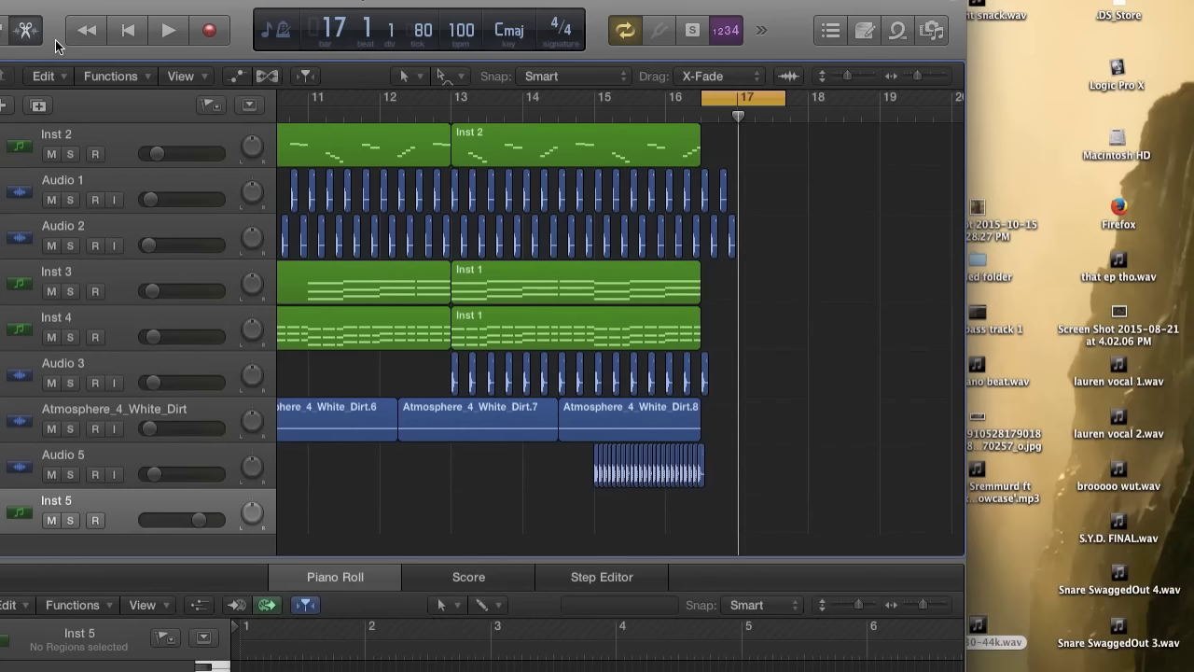
- Lower Inst 5's volume to about -17.8 dB
drag(93, 2, 305, 2)
drag(28, 550, 28, 601)
key(super+Right)
key(super+Right)
key(super+Right)
key(super+Right)
key(super+Right)
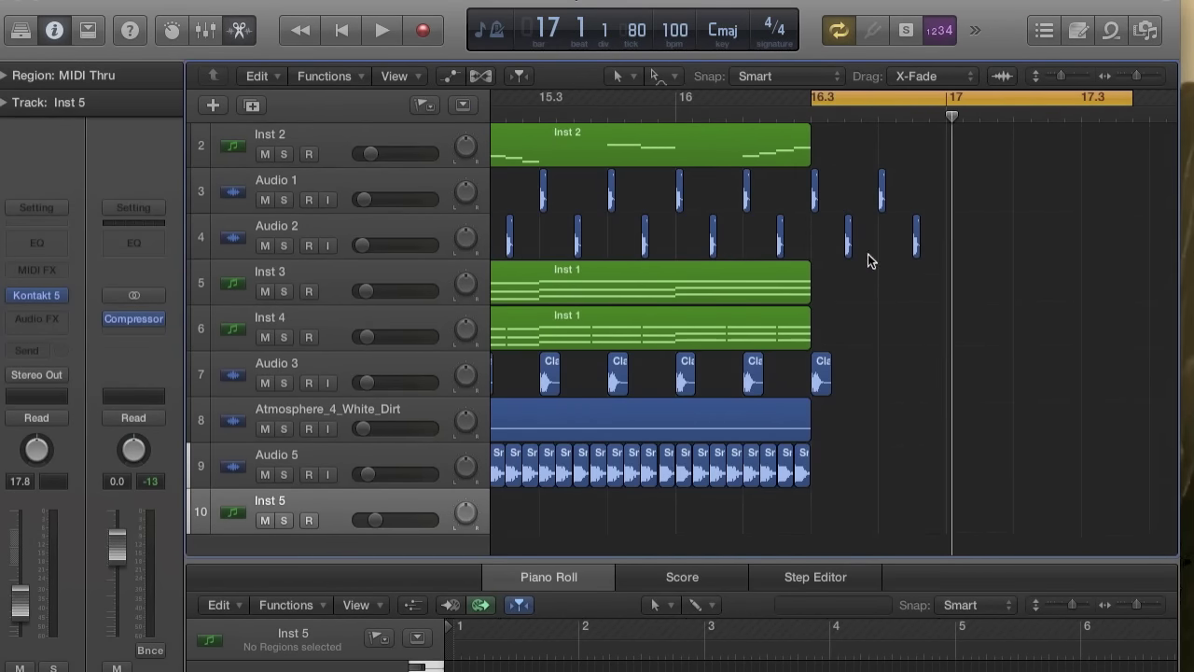
- Play the break between 16.3 and bar 17 to hear where the snare fill should go
key(space)
key(space)
key(super+Left)
key(super+Left)
key(super+Left)
key(super+Left)
key(super+Left)
key(super+Right)
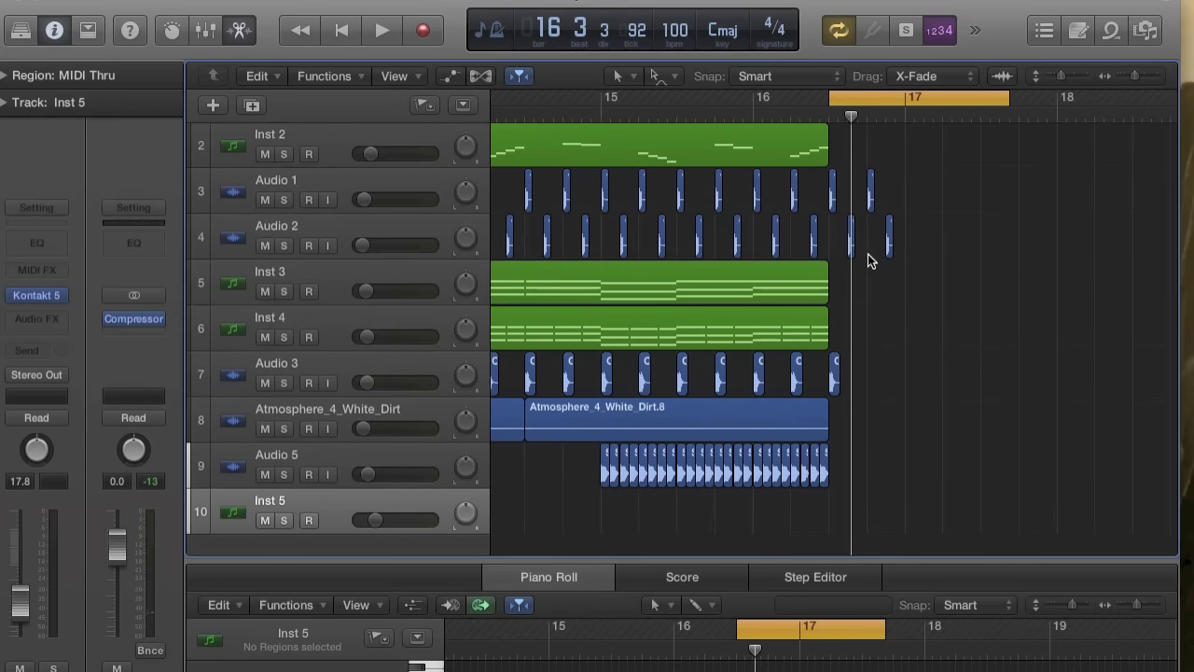
key(space)
key(space)
- Draw an empty one-bar MIDI region at bar 16 on Inst 5 with the Pencil tool
scroll(868, 260, up, 3)
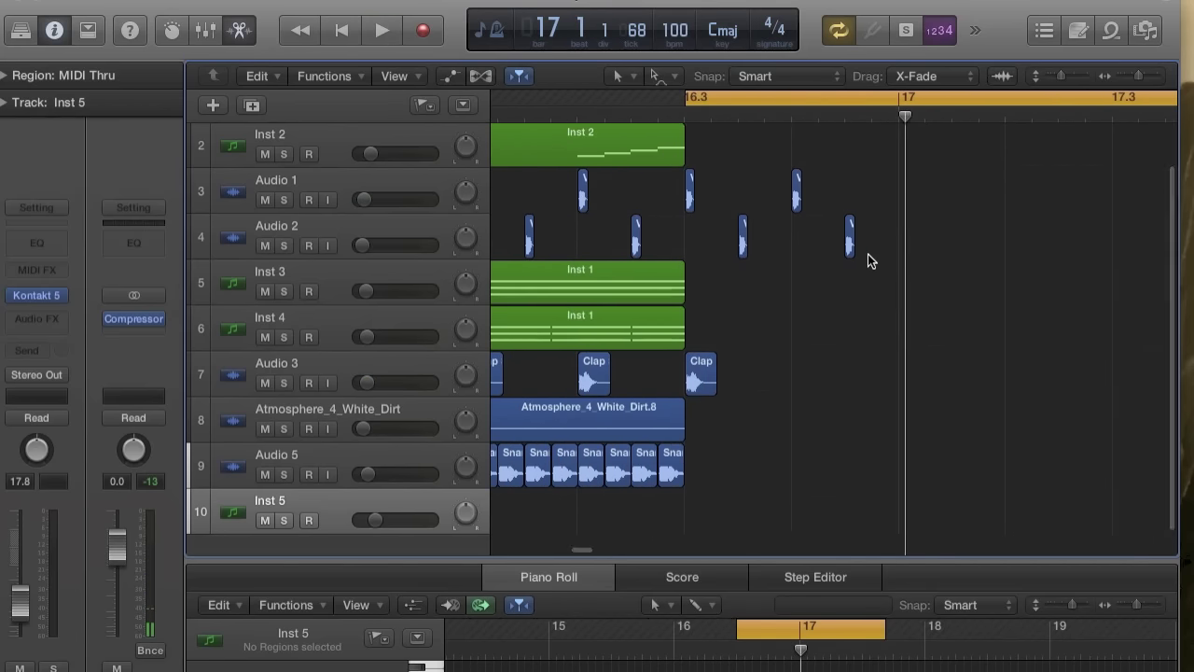
scroll(868, 260, down, 1)
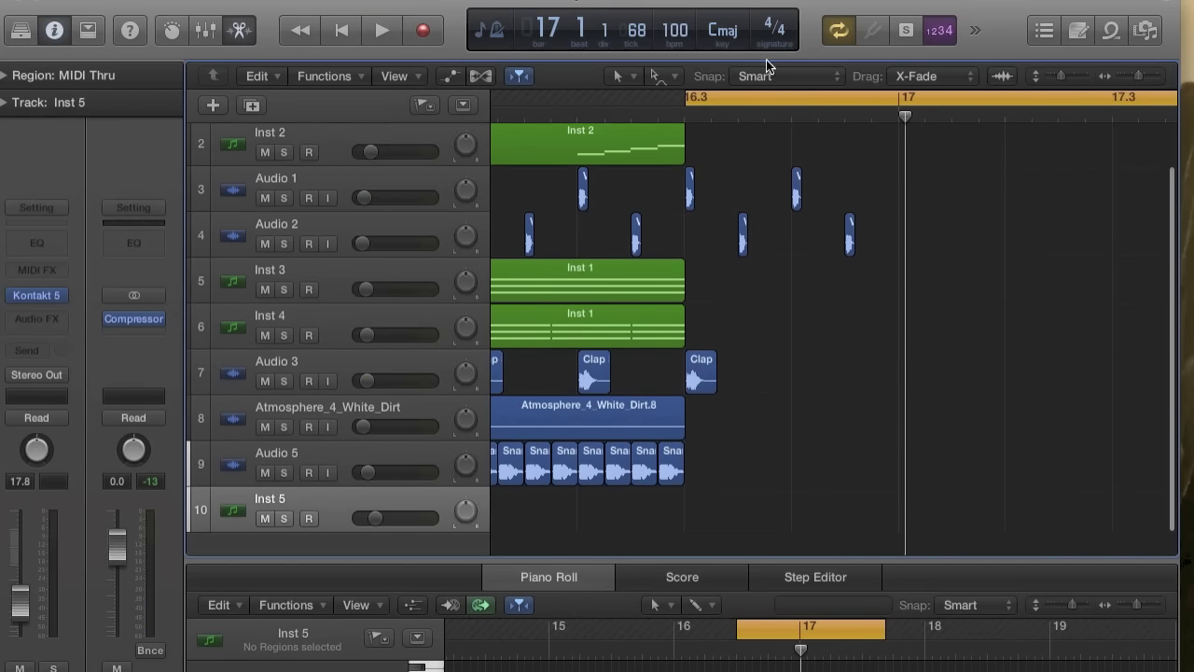
click(658, 76)
click(695, 122)
click(830, 508)
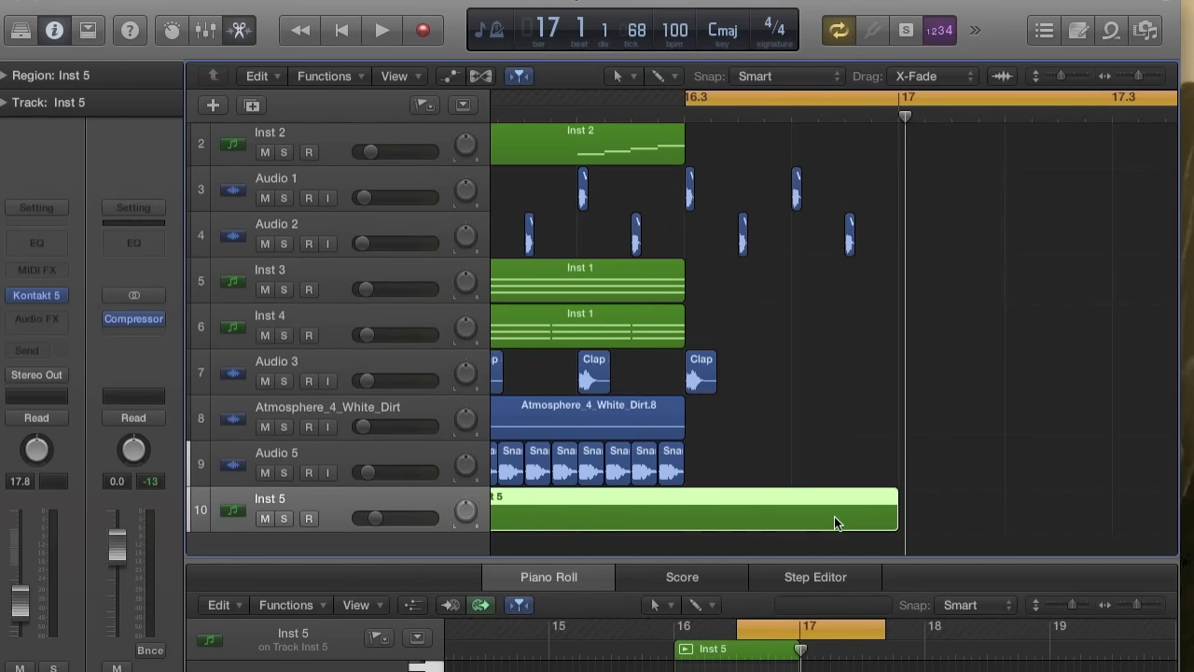
- Set the cycle range from about 16.4 to just past 17.2 and play it
click(784, 96)
drag(786, 97, 1058, 100)
key(space)
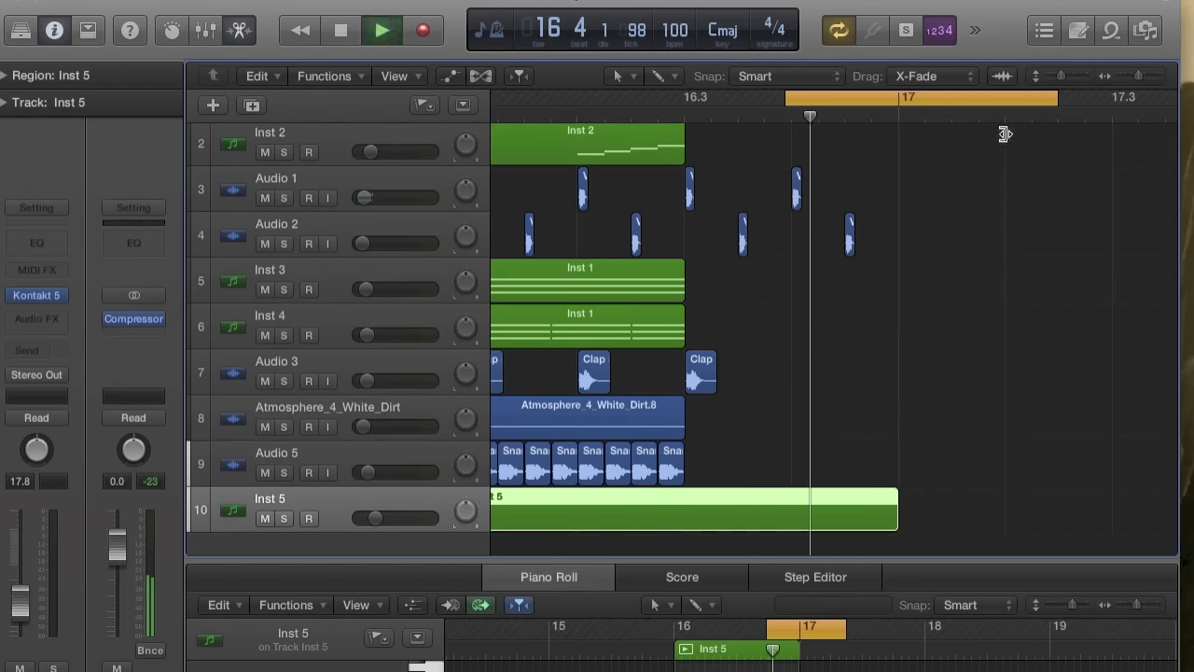
key(space)
- Enlarge the Piano Roll and draw an F#2 note at 16.4 in the Inst 5 region
drag(778, 559, 786, 289)
scroll(787, 490, up, 5)
drag(714, 358, 722, 357)
super+click(734, 455)
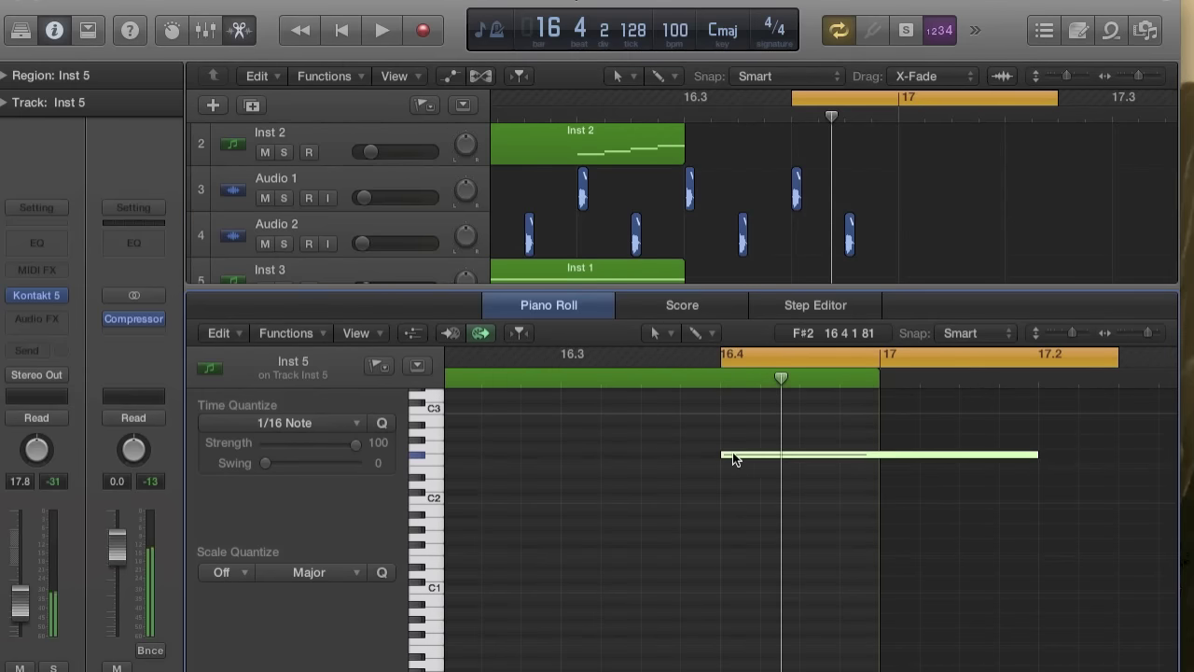
scroll(753, 453, down, 4)
scroll(767, 471, up, 1)
scroll(767, 473, up, 3)
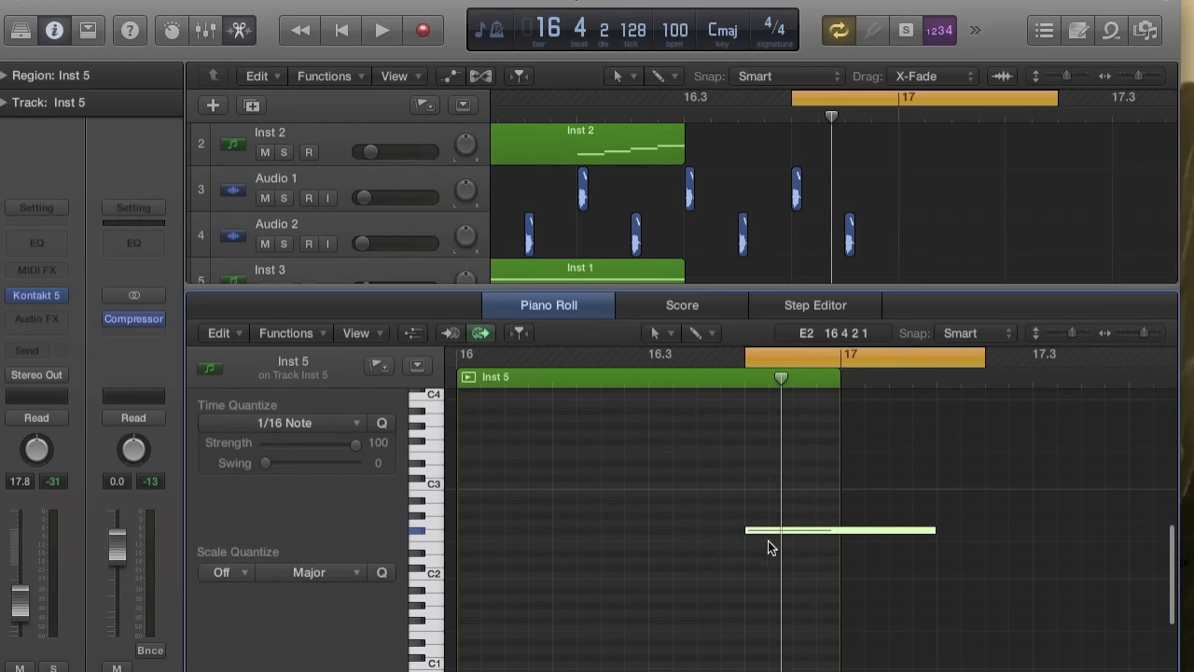
- Build a snare fill from two short C3 notes starting at 16.4 and a longer D2 note up to bar 17, and play it
drag(768, 528, 768, 486)
drag(934, 485, 820, 556)
click(780, 487)
key(space)
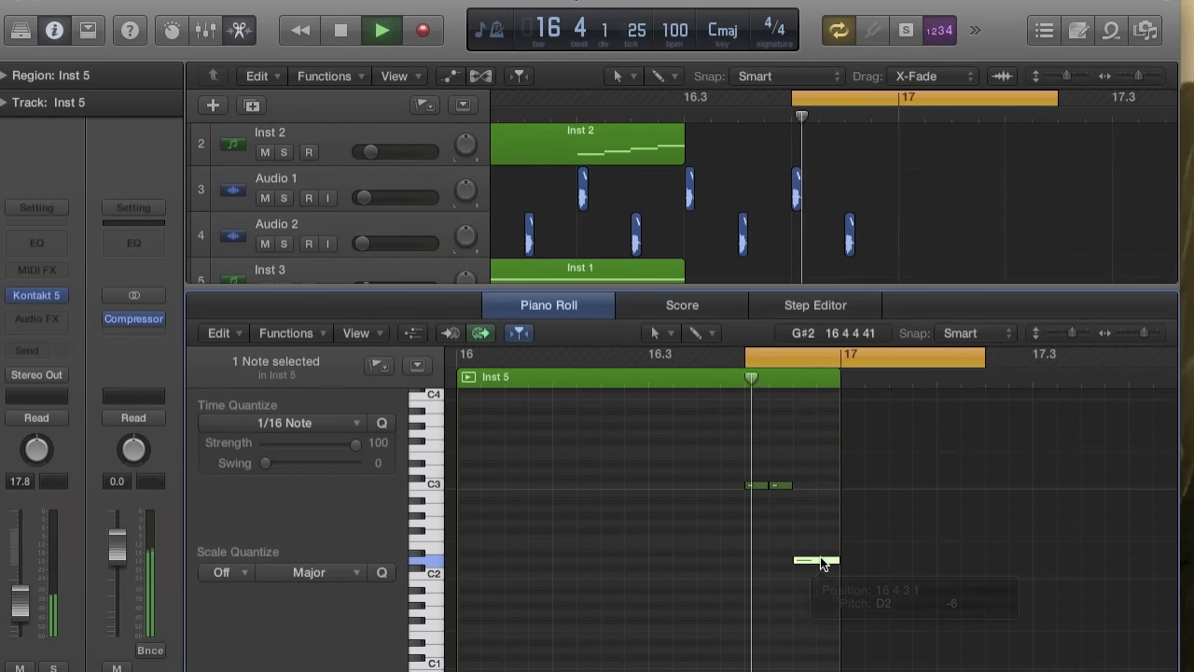
key(space)
mouse_move(756, 477)
mouse_down()
mouse_move(785, 504)
mouse_move(758, 525)
mouse_move(757, 483)
mouse_up()
key(space)
key(space)
key(space)
key(space)
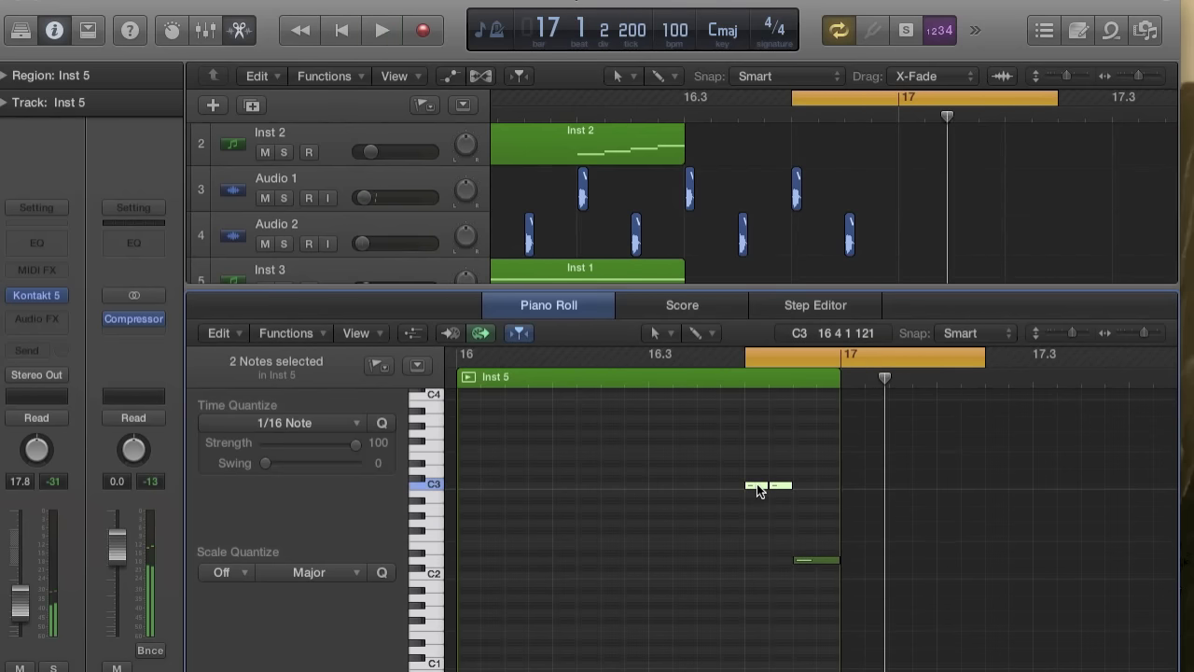
- Move the fill's last note down to C2, play the pattern, and close the Piano Roll
click(816, 559)
drag(815, 560, 814, 573)
key(space)
key(space)
key(space)
key(space)
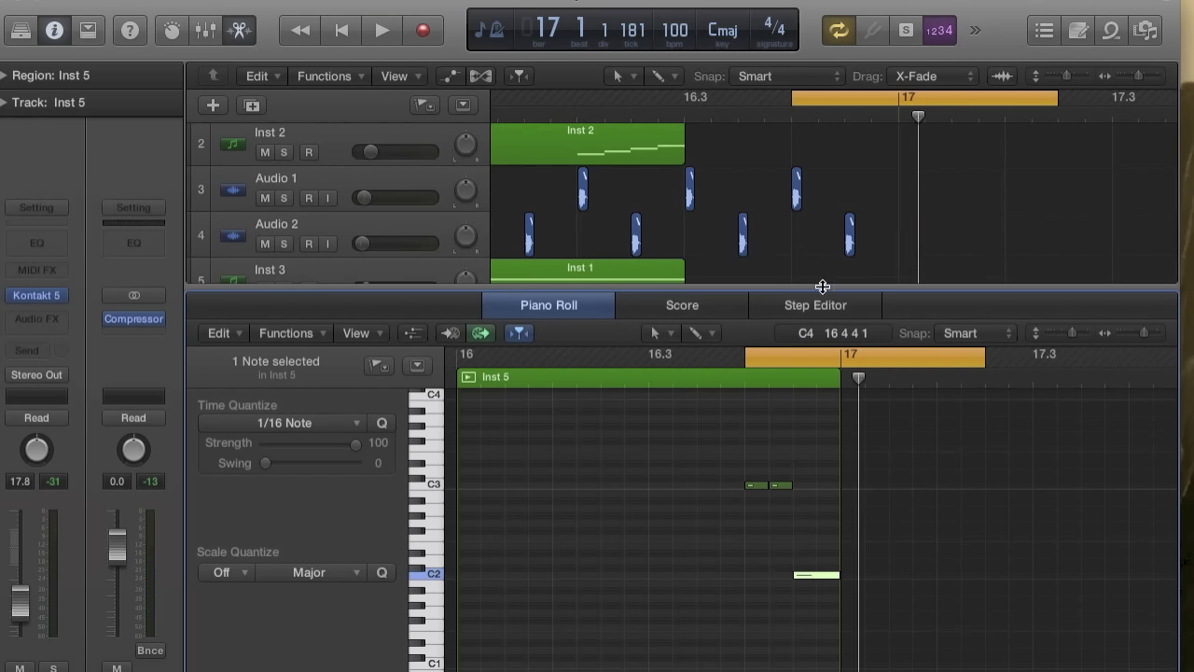
key(p)
key(space)
key(space)
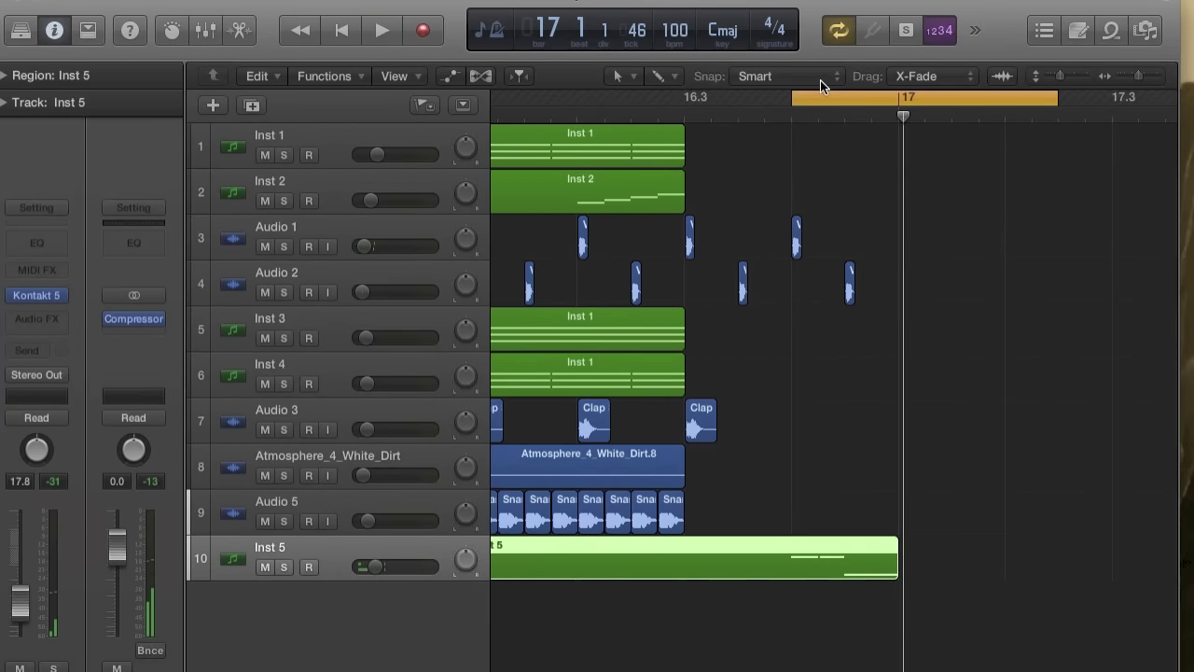
- Extend the cycle start back to just after 16.2 for playback and lower Inst 5's volume to about -24.5 dB
drag(795, 102, 606, 123)
key(space)
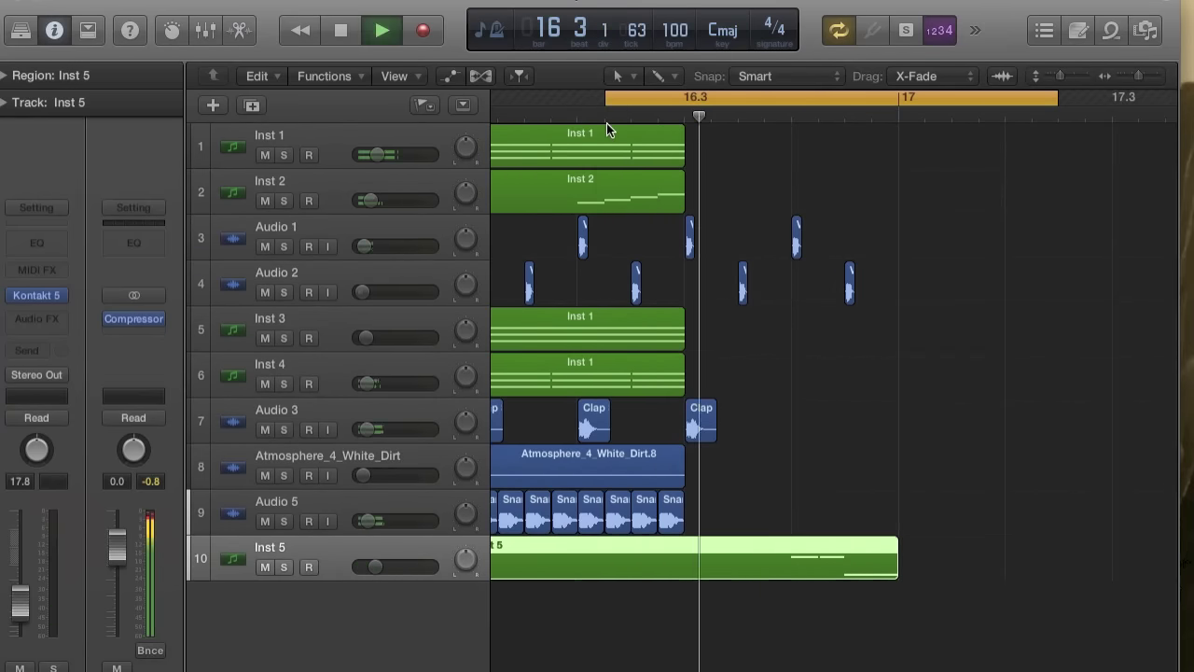
key(space)
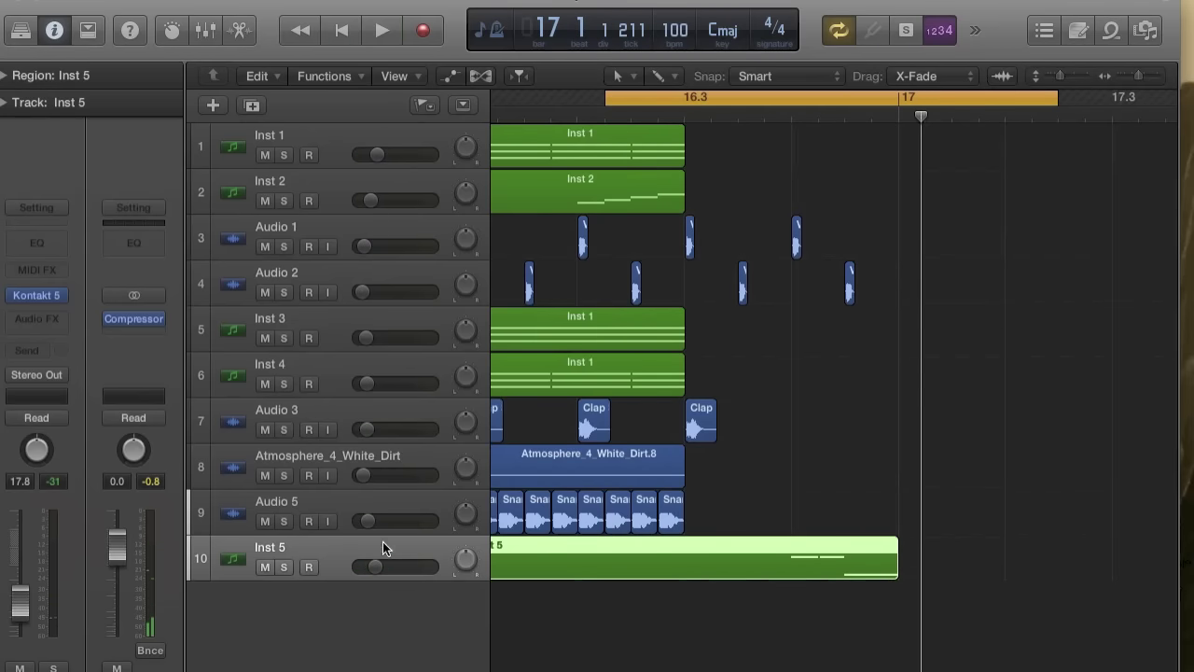
drag(373, 567, 369, 567)
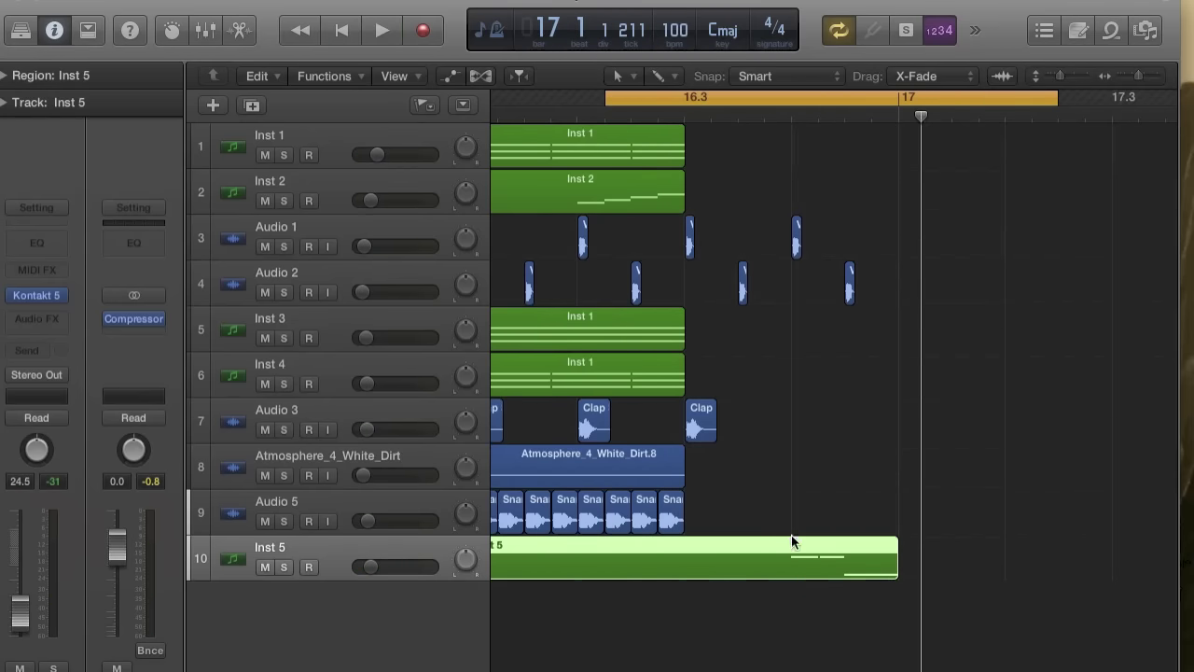
- Place the playhead at bar 17 and extend the cycle range over the whole arrangement, from bar 1 to bar 17
click(902, 112)
click(913, 409)
scroll(899, 525, down, 4)
key(super+Left)
key(super+Left)
key(super+Left)
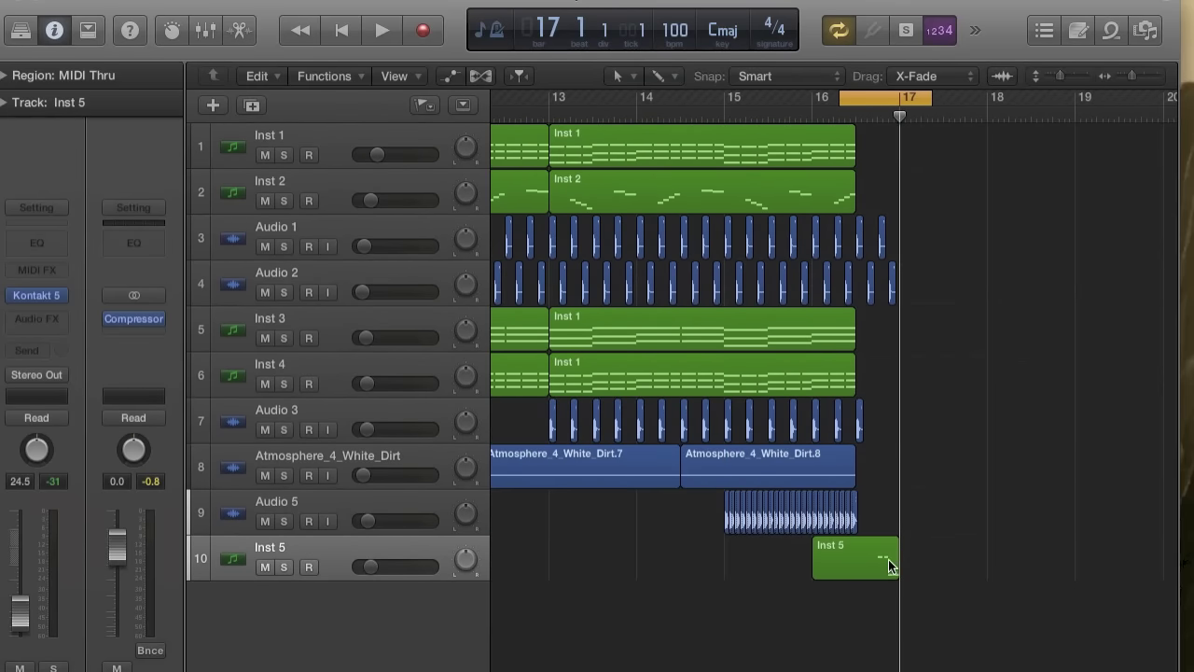
key(super+Left)
key(super+Left)
key(super+Left)
drag(894, 97, 384, 98)
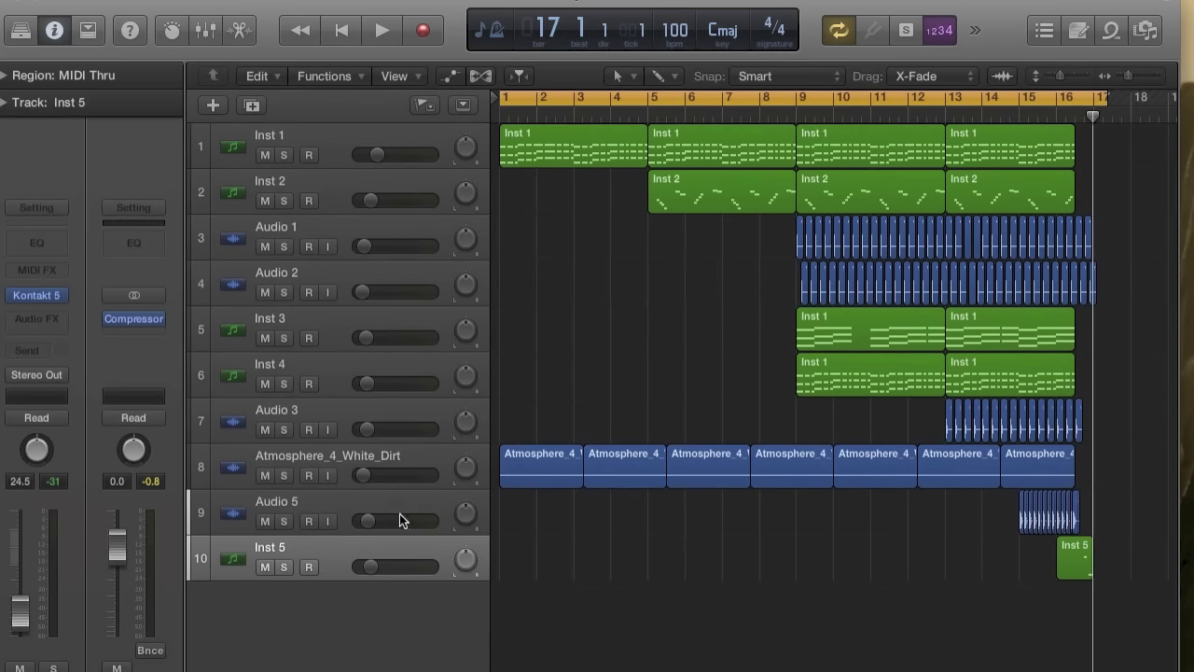
click(347, 544)
- Open Inst 3's first region in the Piano Roll and lengthen the three-note chord at bar 10 to reach bar 11
double_click(894, 333)
scroll(645, 536, up, 2)
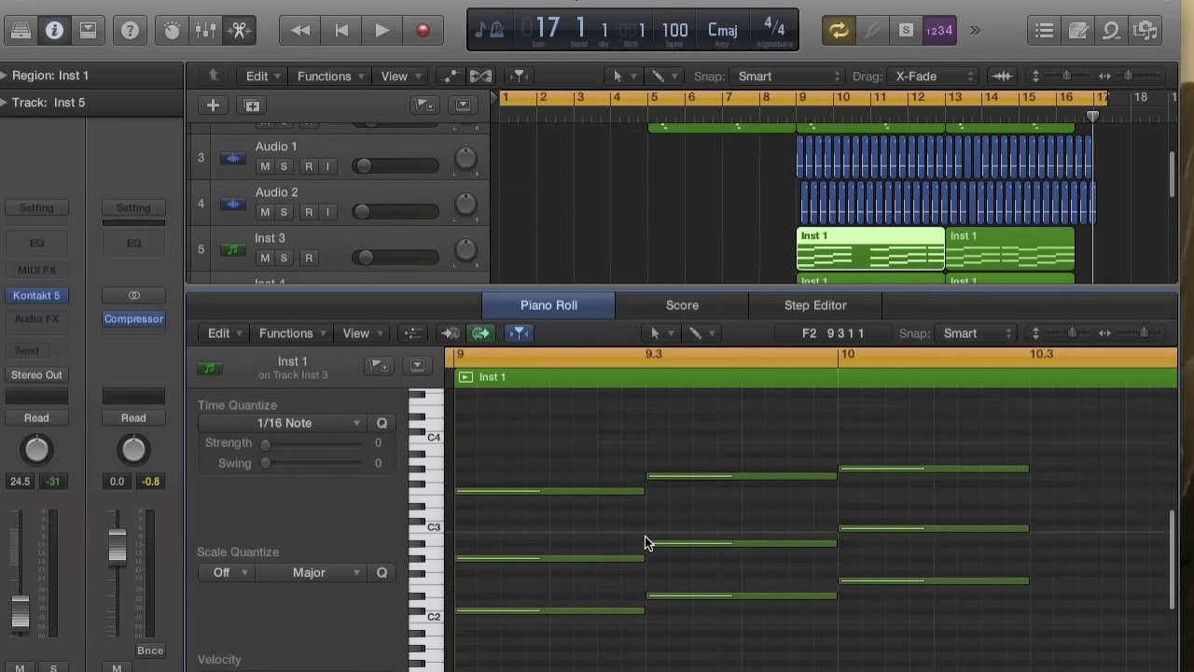
drag(552, 490, 568, 668)
key(super+Right)
key(super+Right)
key(super+Right)
key(super+Right)
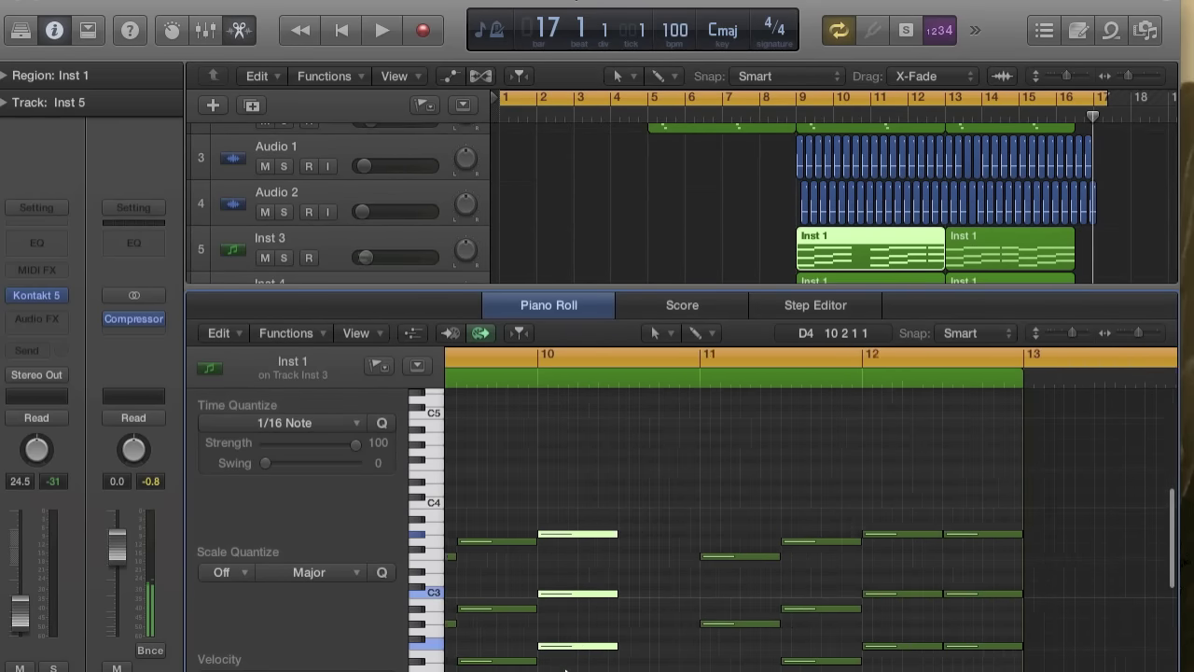
scroll(588, 665, right, 2)
drag(648, 641, 831, 640)
- Delete the repeated chord at 12.3 and lengthen the bar 12 chord to one full bar
scroll(831, 640, right, 6)
scroll(831, 640, down, 2)
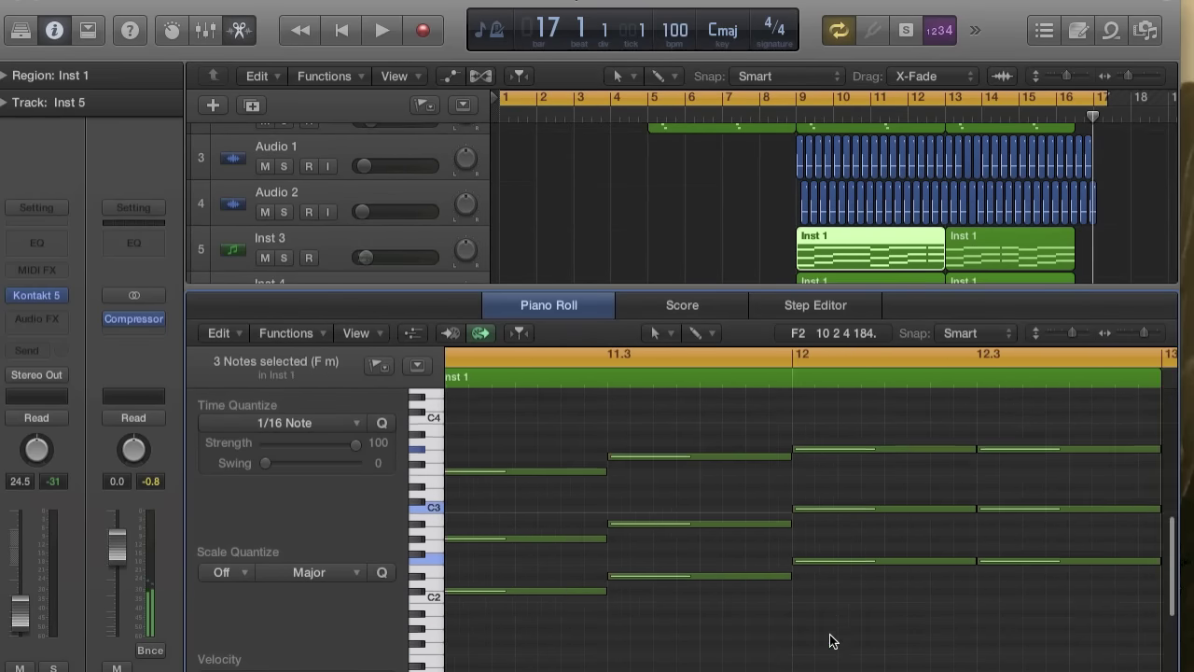
key(super+Left)
key(super+Left)
key(super+Left)
scroll(832, 640, up, 1)
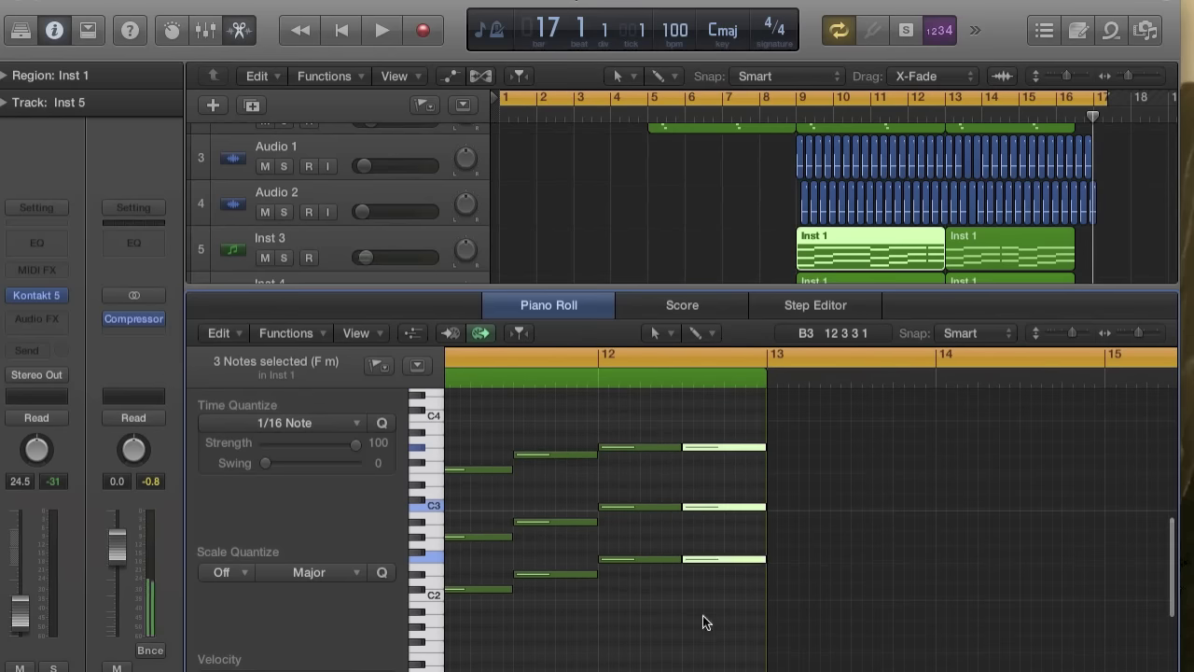
key(Delete)
drag(707, 594, 759, 449)
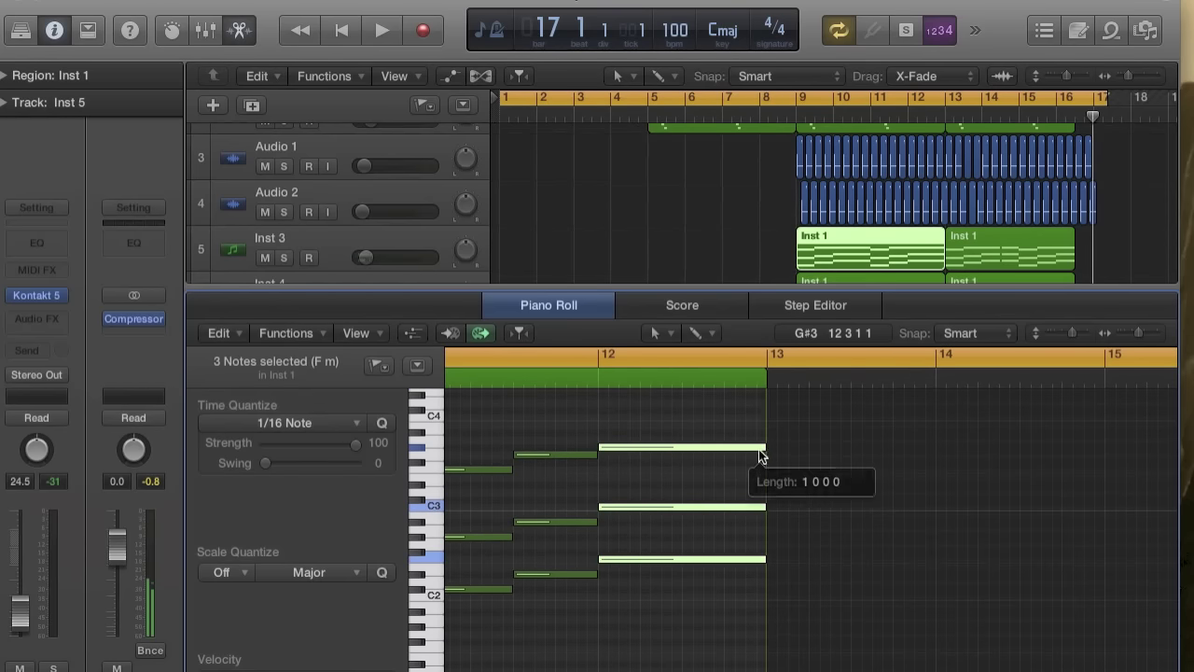
- Replace Inst 3's second region with a loop of the edited first region ending at 16.3, and play the arrangement from bar 1
double_click(784, 286)
click(991, 325)
key(Delete)
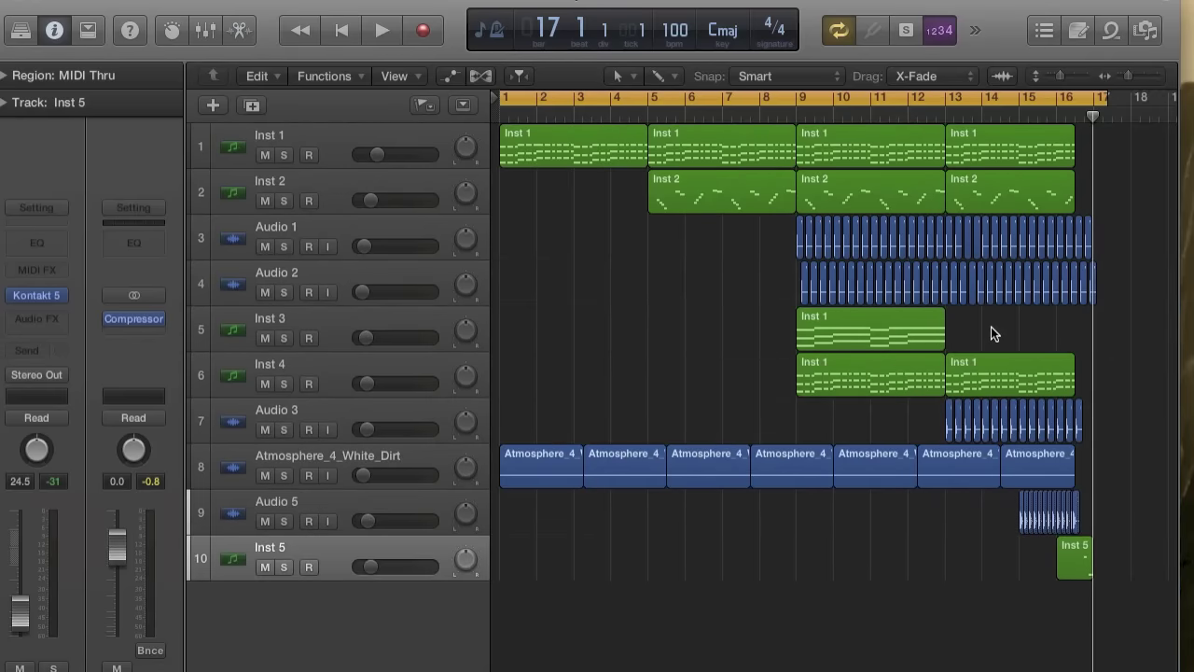
drag(944, 316, 1077, 313)
key(space)
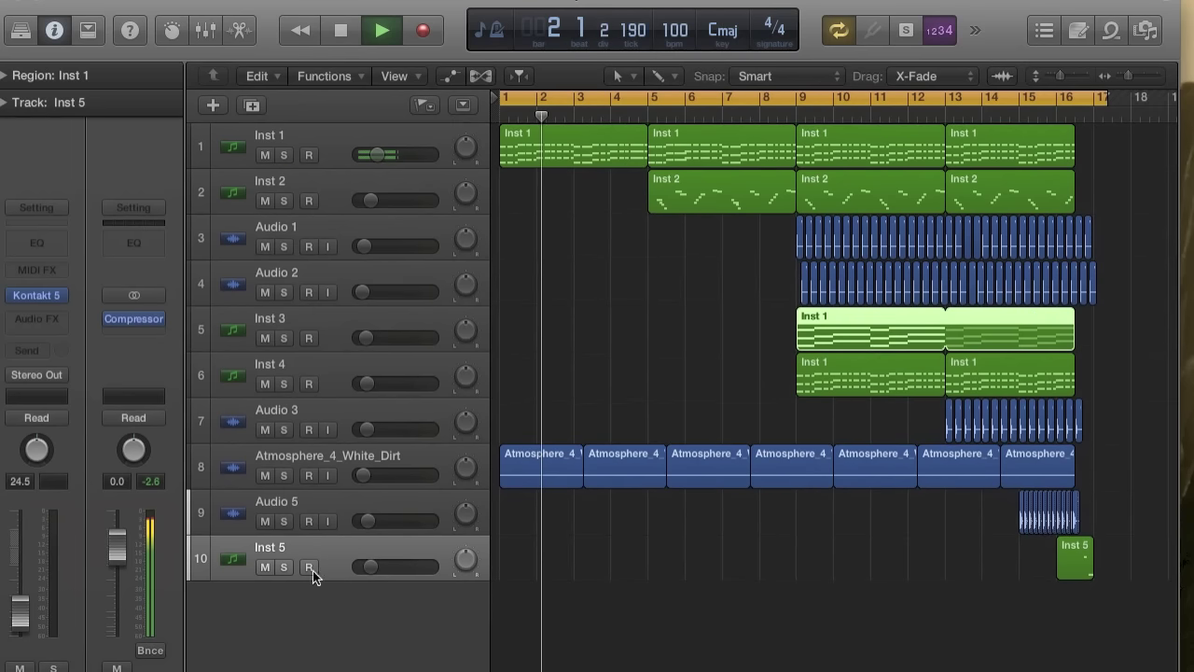
- Stop playback, add a software instrument track below Inst 5, load Sylenth1 on it and initialise its preset
key(space)
double_click(318, 615)
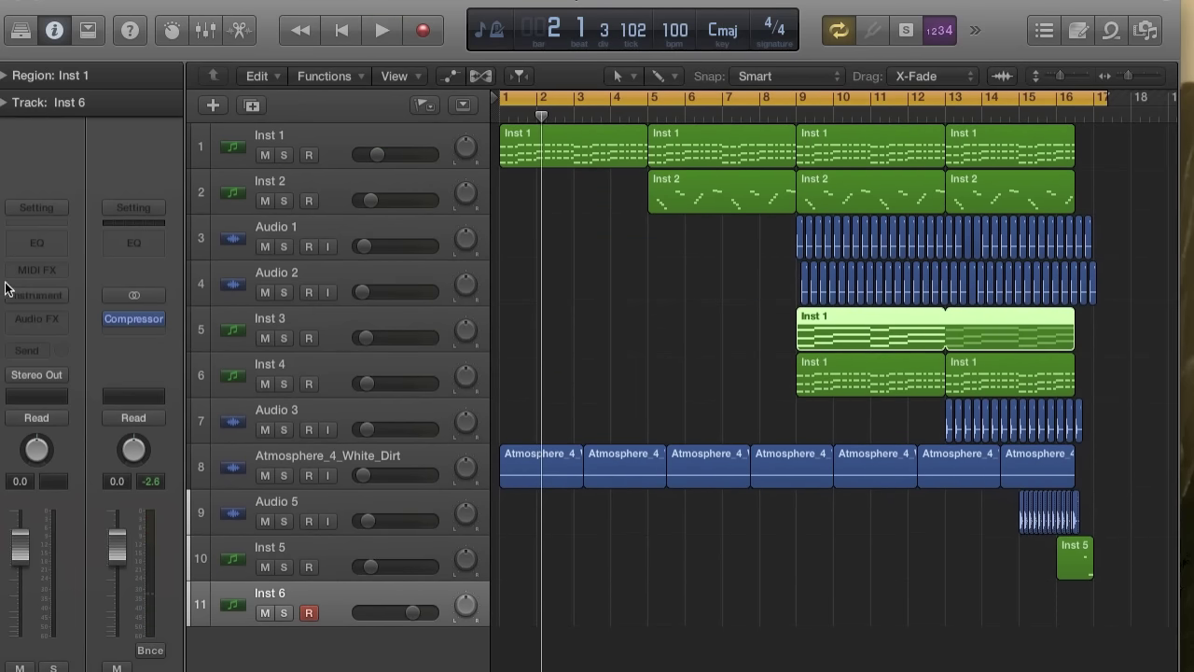
click(28, 296)
mouse_move(177, 620)
mouse_move(308, 660)
click(504, 660)
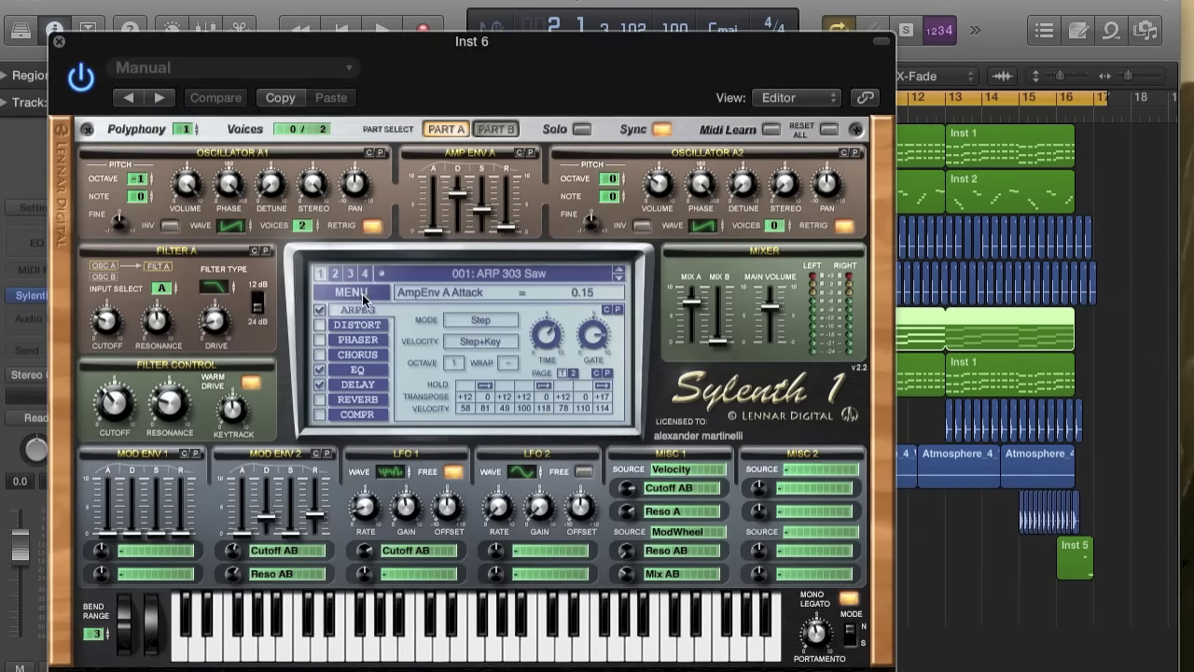
click(362, 294)
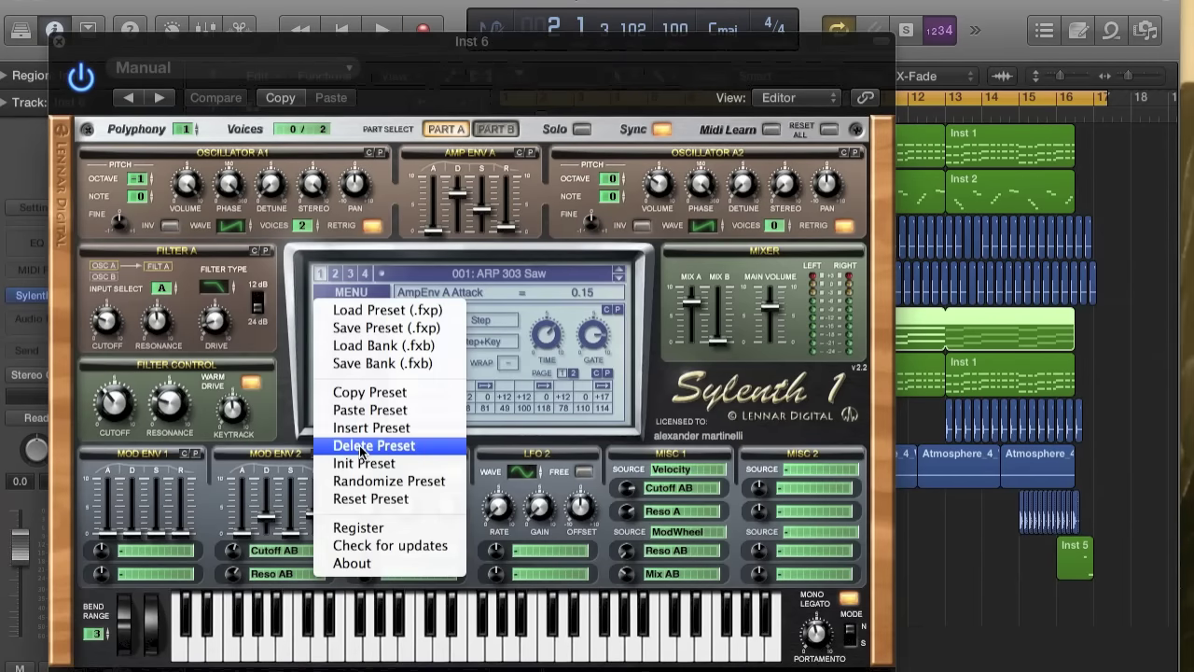
click(364, 463)
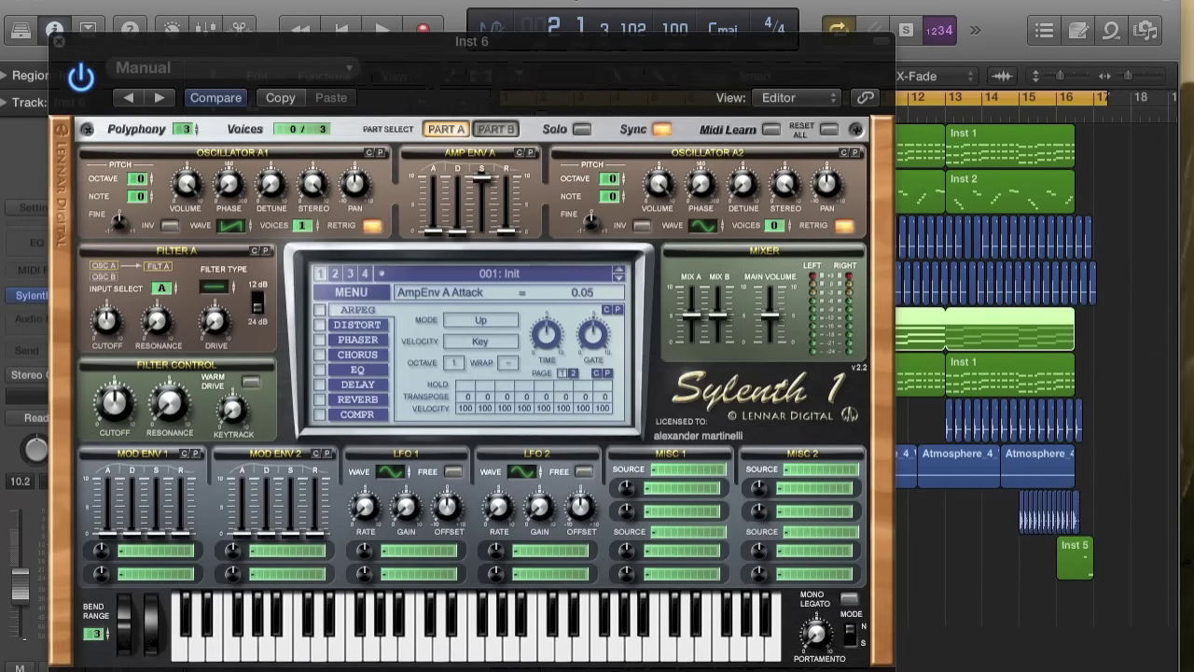
- Lower Inst 6 to -18.0 dB and set Sylenth1's Oscillator A1 to the Noise wave with Filter A as low-pass
drag(19, 611, 20, 603)
click(228, 227)
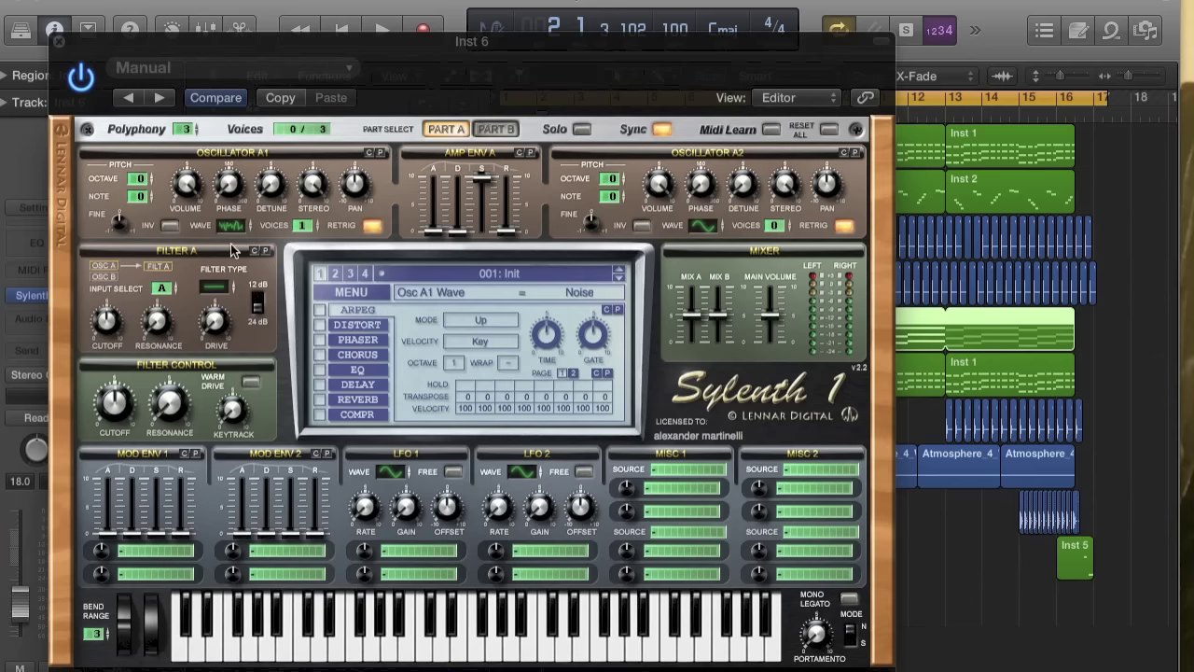
drag(170, 325, 159, 296)
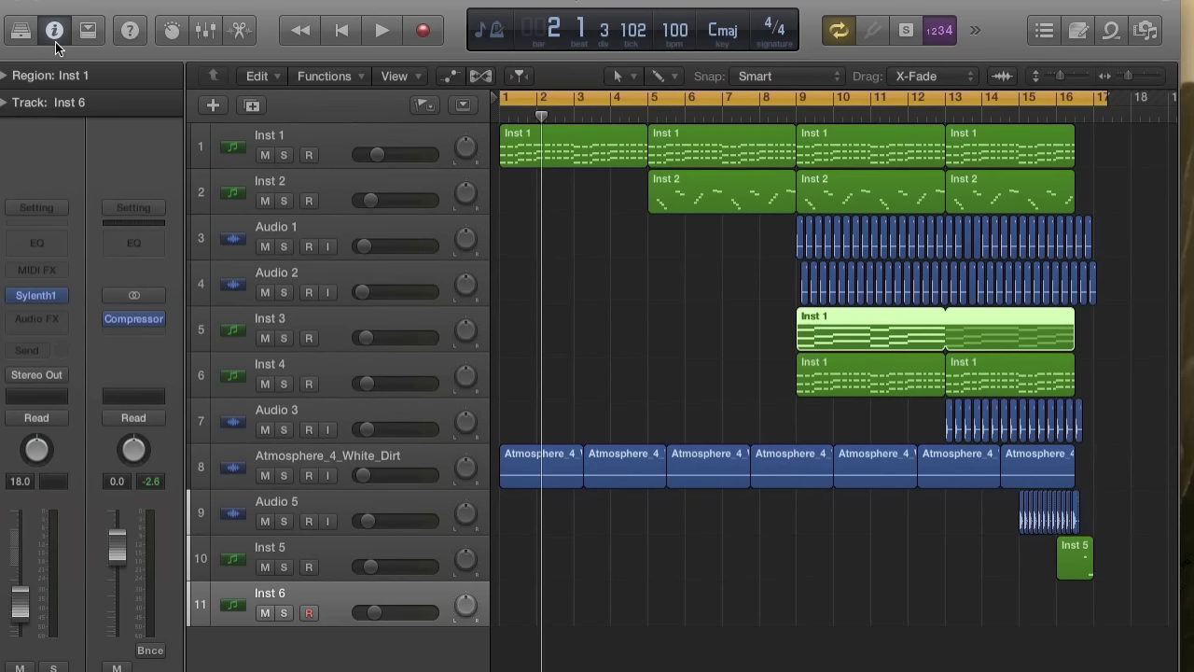
- Create an empty region on Inst 6 from bar 9 to 16.3 and set the cycle range from bar 9 to about bar 18
click(810, 623)
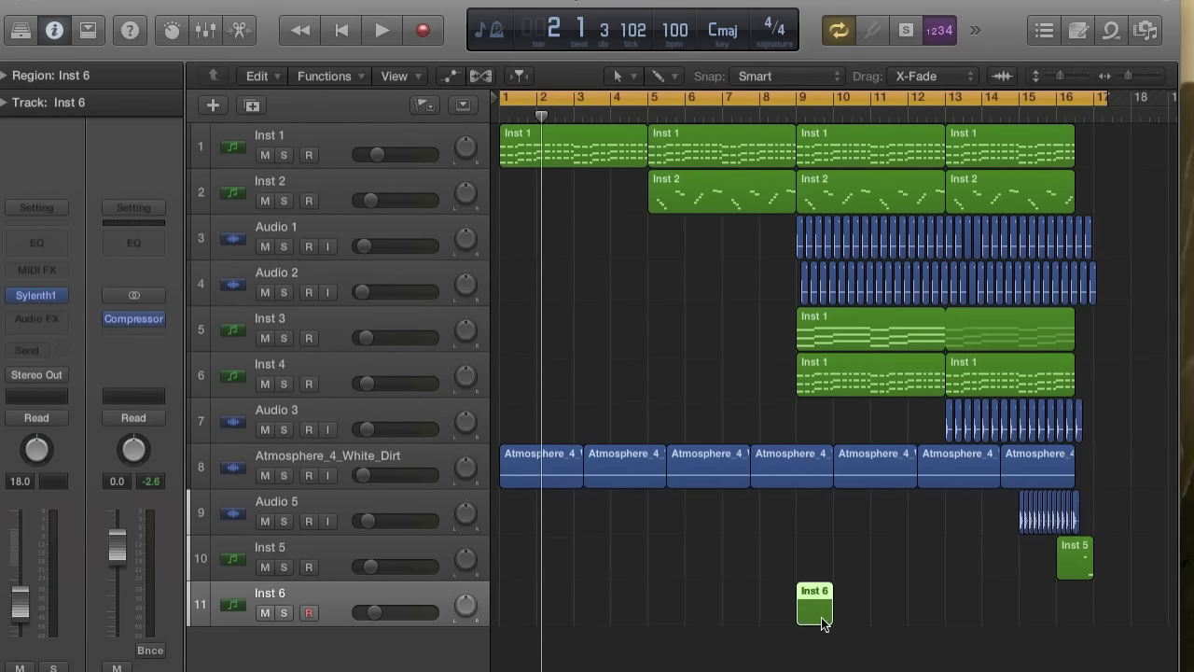
drag(829, 613, 1080, 591)
scroll(1080, 592, right, 4)
key(super+Right)
key(super+Right)
drag(999, 618, 980, 614)
scroll(611, 134, left, 3)
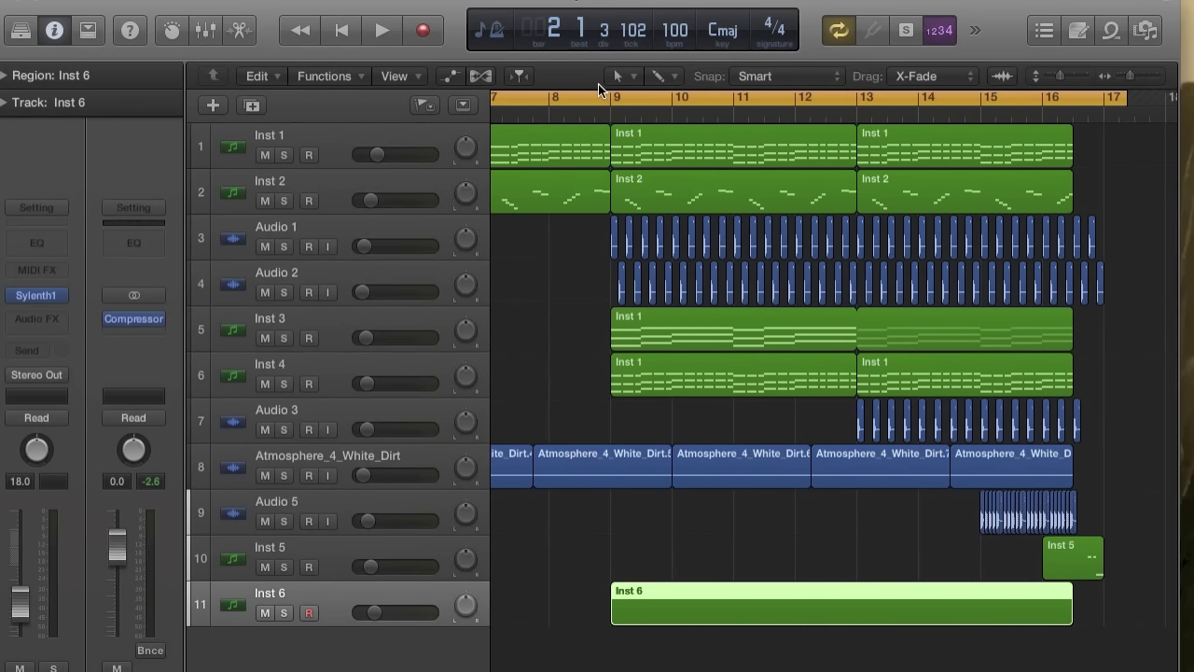
click(609, 97)
drag(609, 98, 1165, 100)
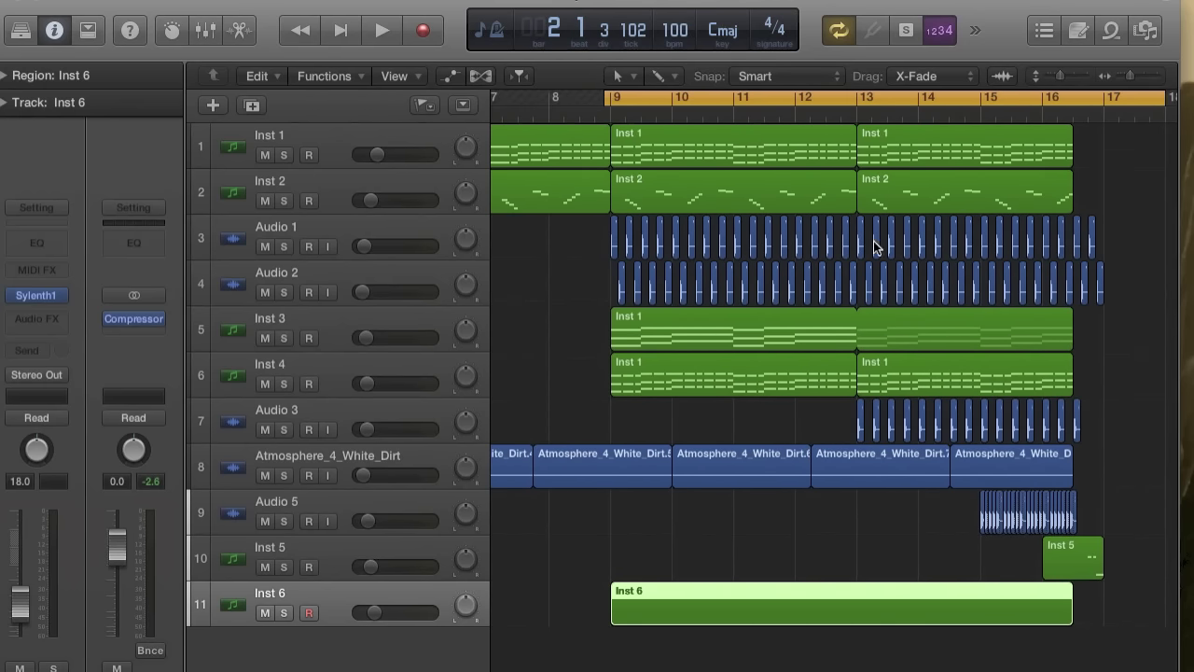
- Draw one sustained note in the Piano Roll across the full length of the Inst 6 region
double_click(652, 597)
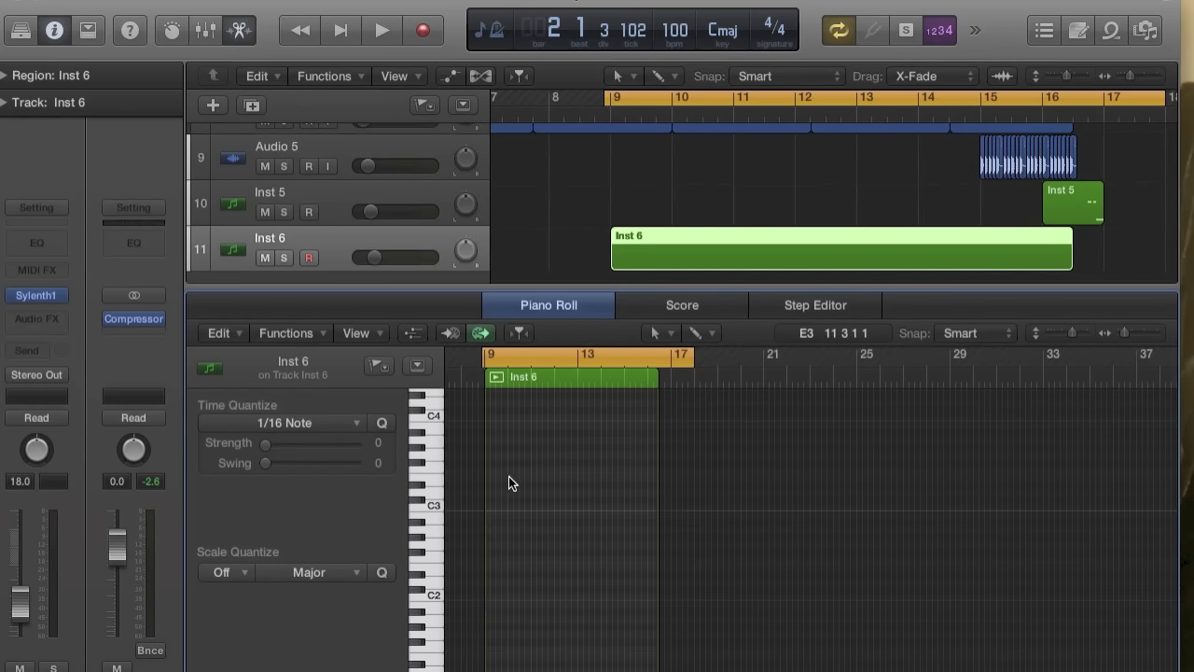
super+click(593, 479)
drag(605, 479, 761, 478)
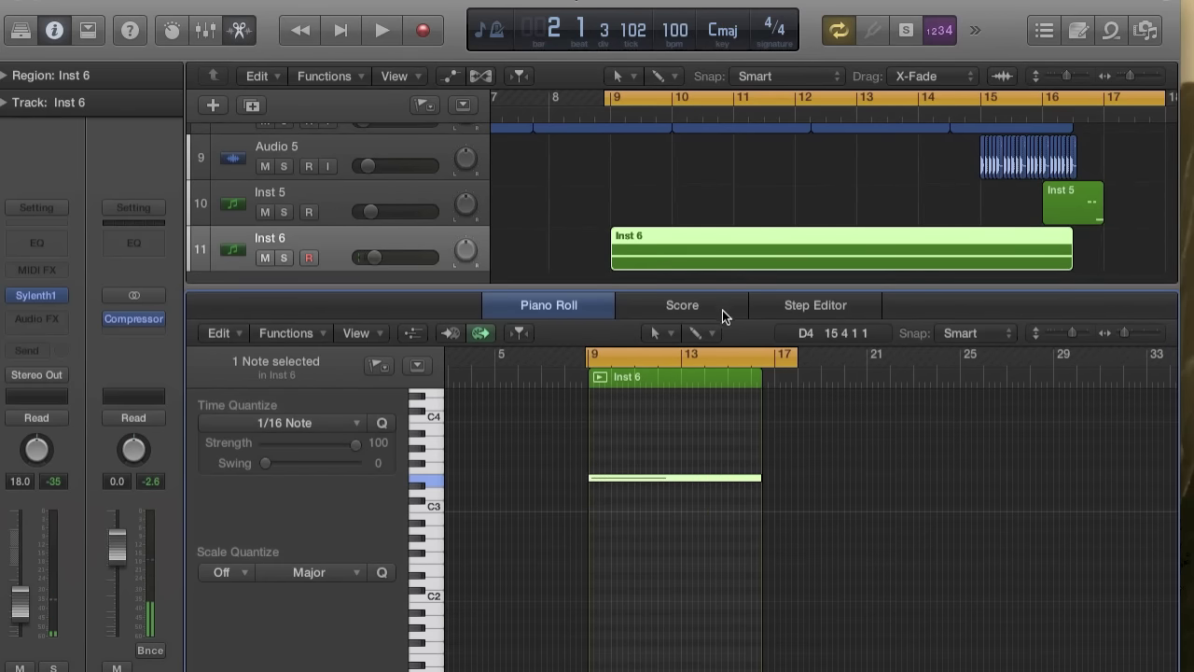
key(e)
- Lower Inst 6 to -24.5 dB and insert a stereo Compressor on the track
drag(369, 613, 354, 607)
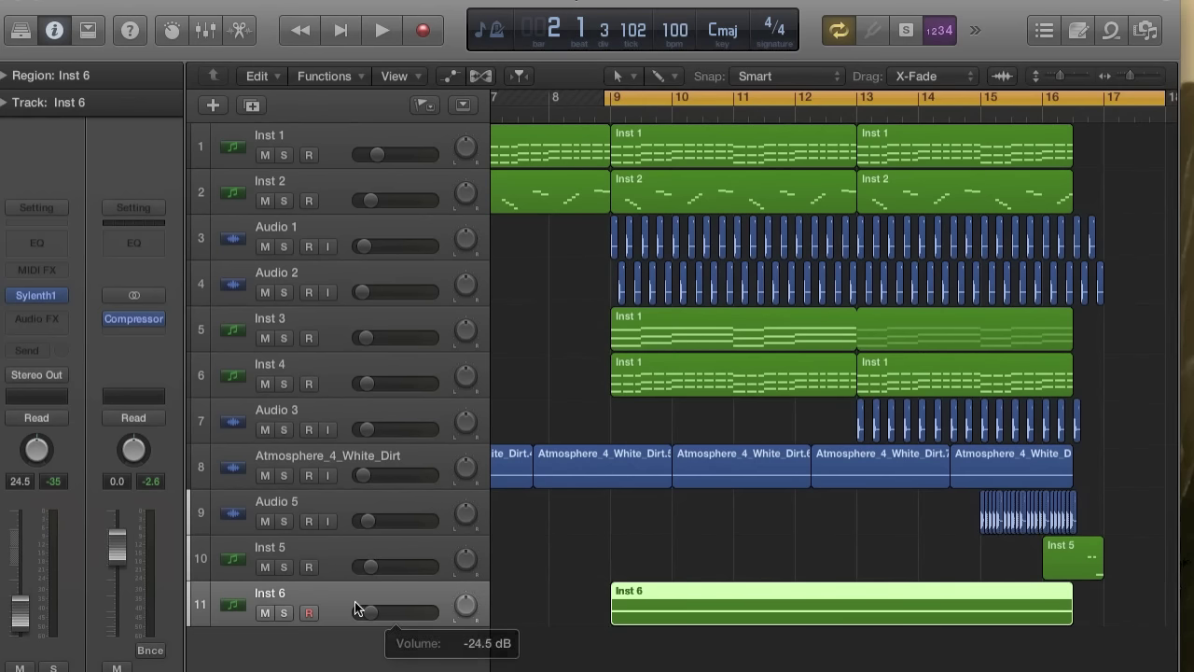
click(44, 318)
mouse_move(93, 392)
mouse_move(263, 408)
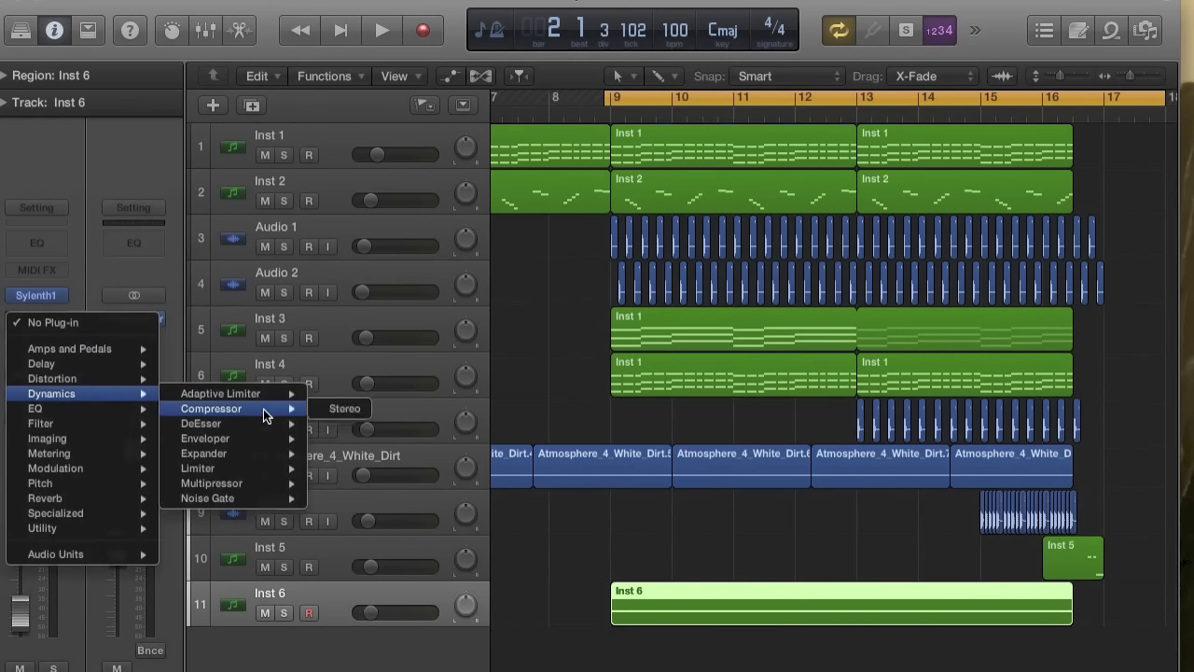
click(335, 409)
click(57, 39)
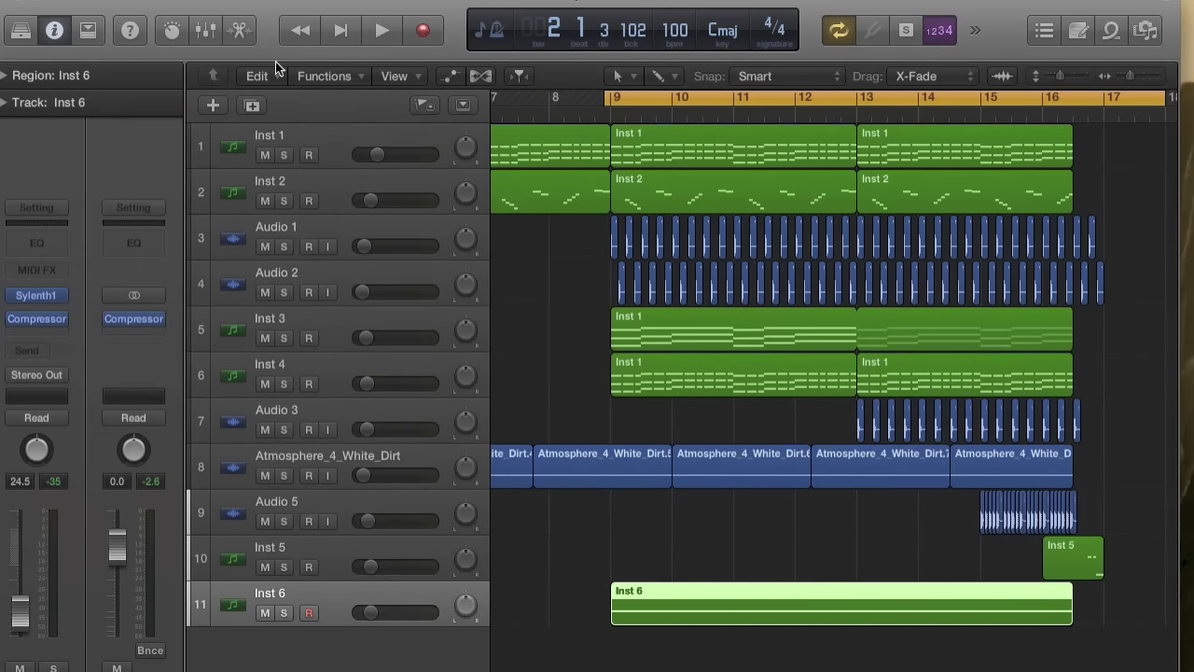
- Show track automation and choose Sylenth1's FilterCtl Cutoff as the automated parameter on Inst 6
click(451, 75)
scroll(621, 475, down, 3)
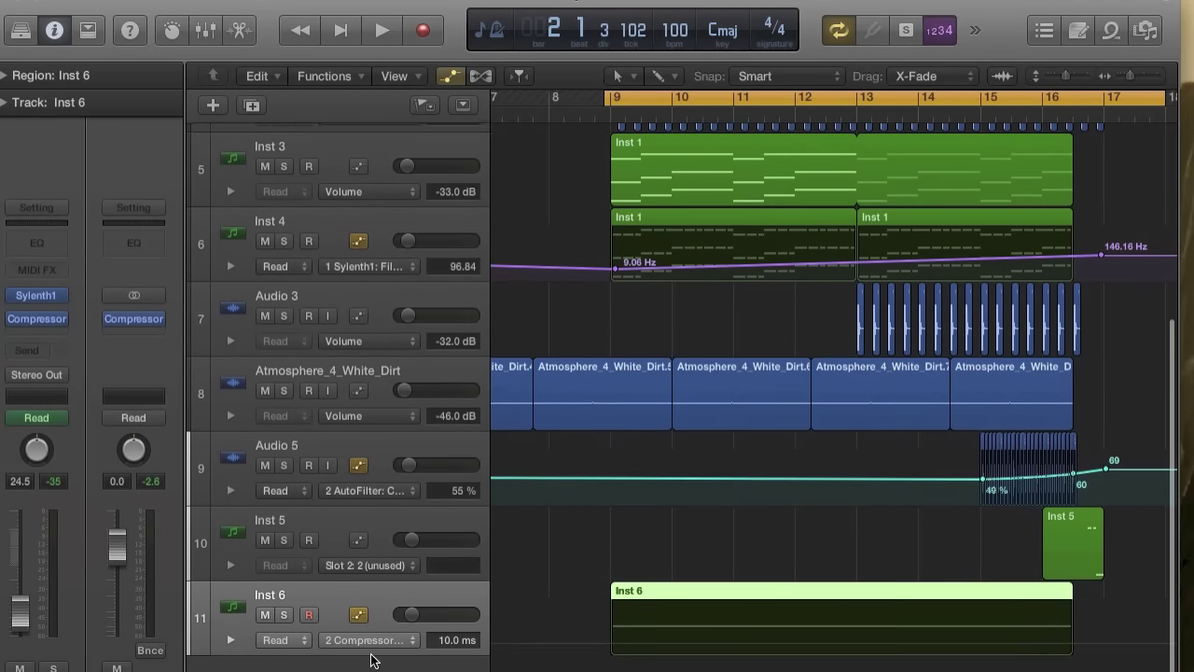
click(373, 641)
mouse_move(392, 647)
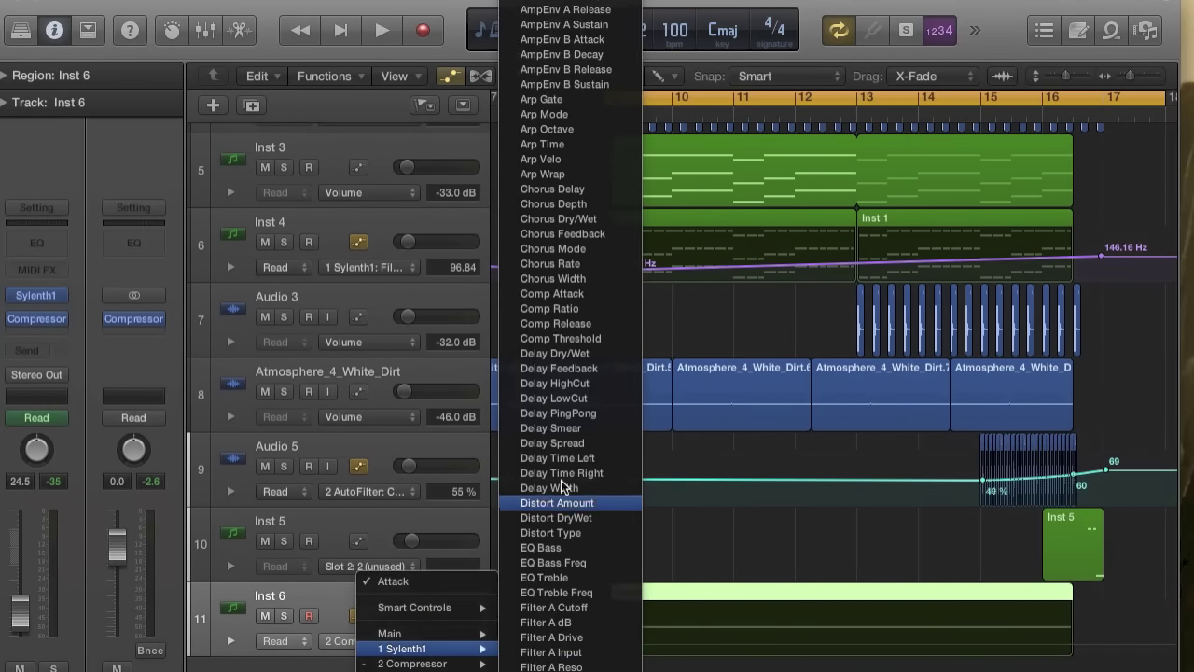
scroll(560, 597, down, 5)
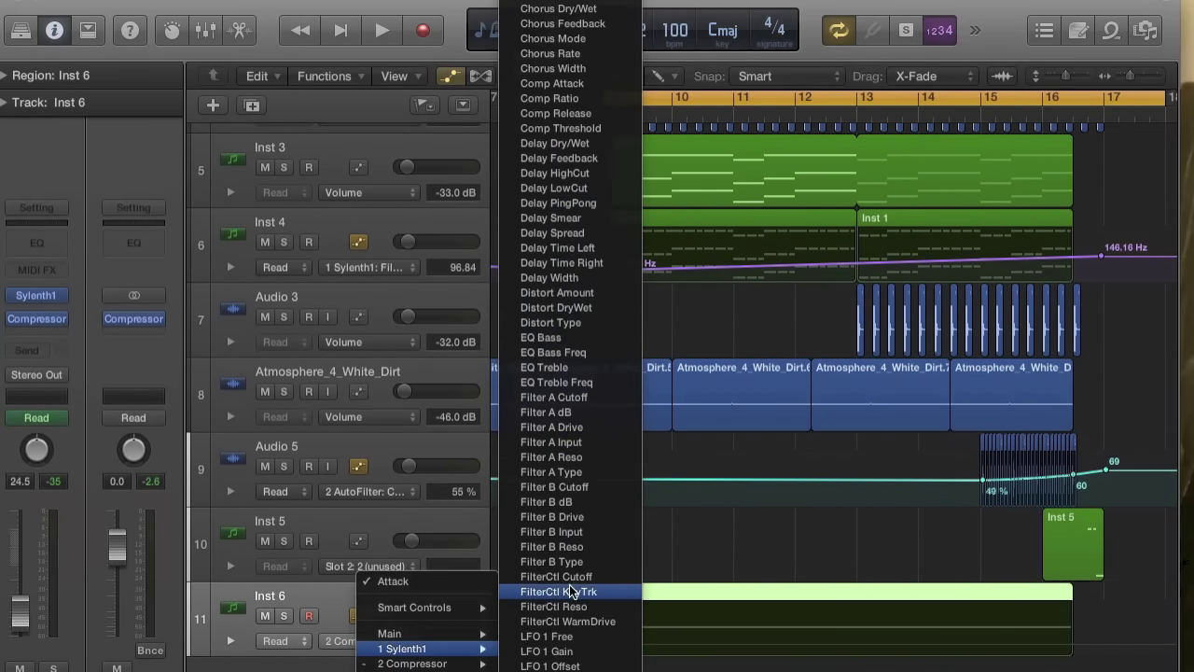
click(574, 577)
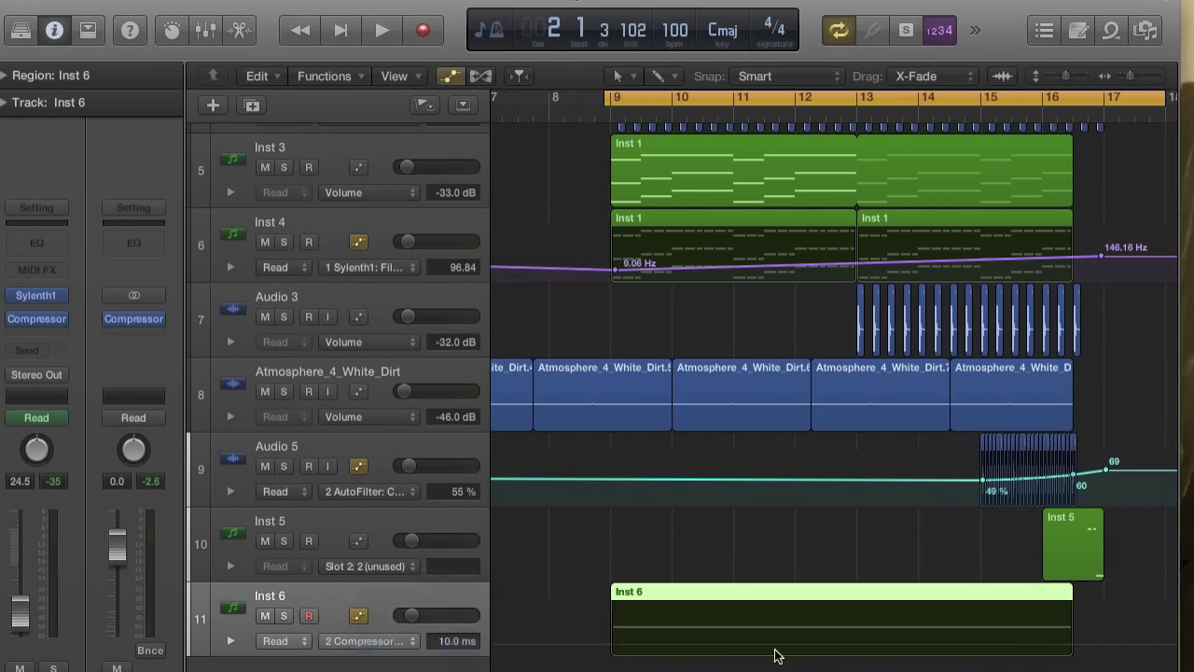
- Automate the Inst 6 cutoff to rise from 7.75 Hz at bar 9 to 1996.47 Hz at 16.3, playing it back
click(615, 637)
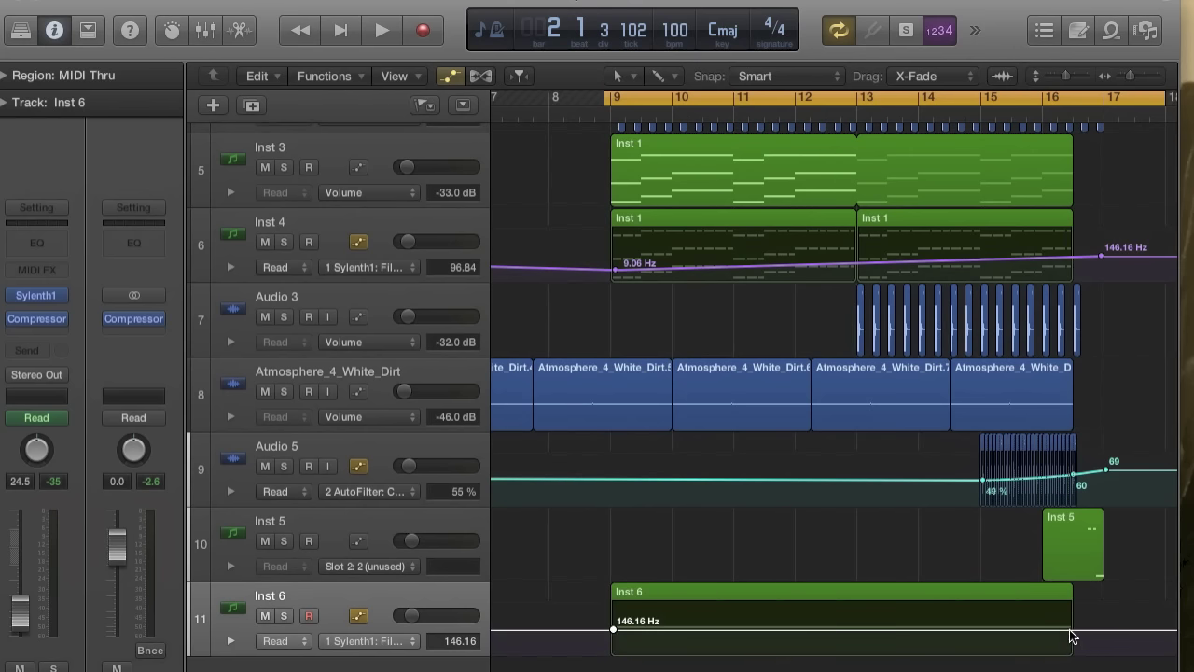
drag(618, 631, 613, 650)
key(space)
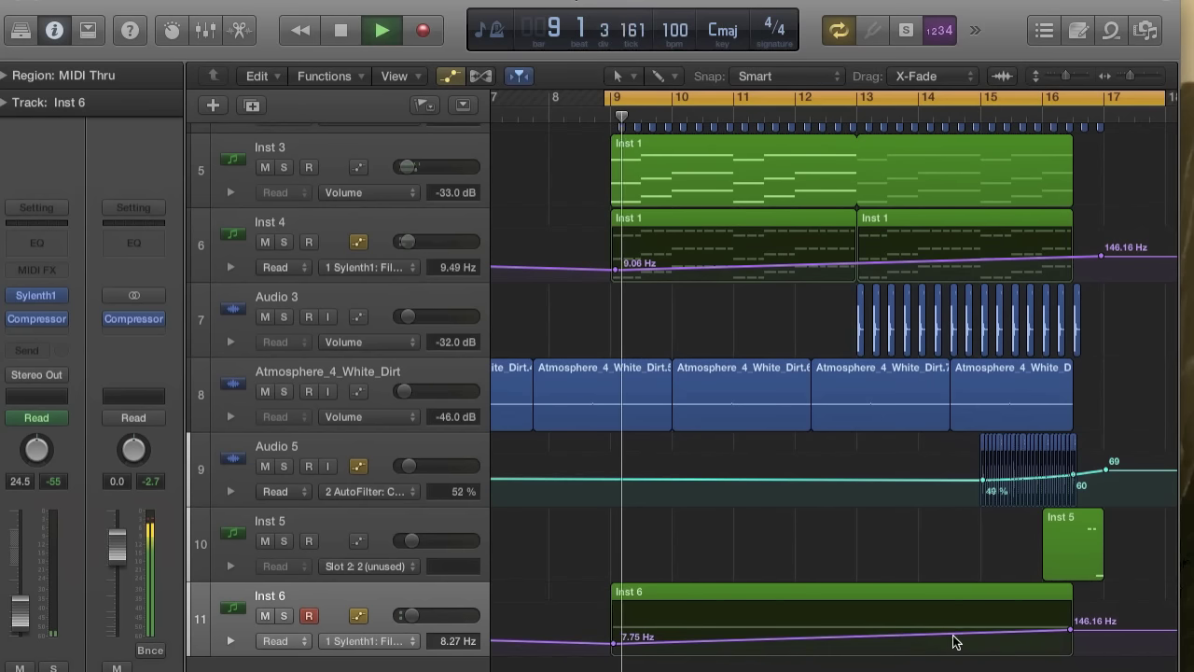
drag(1070, 630, 1072, 616)
- Lower Inst 6 to -39.0 dB while listening to the noise riser, and stop playback after bar 17
drag(414, 616, 404, 617)
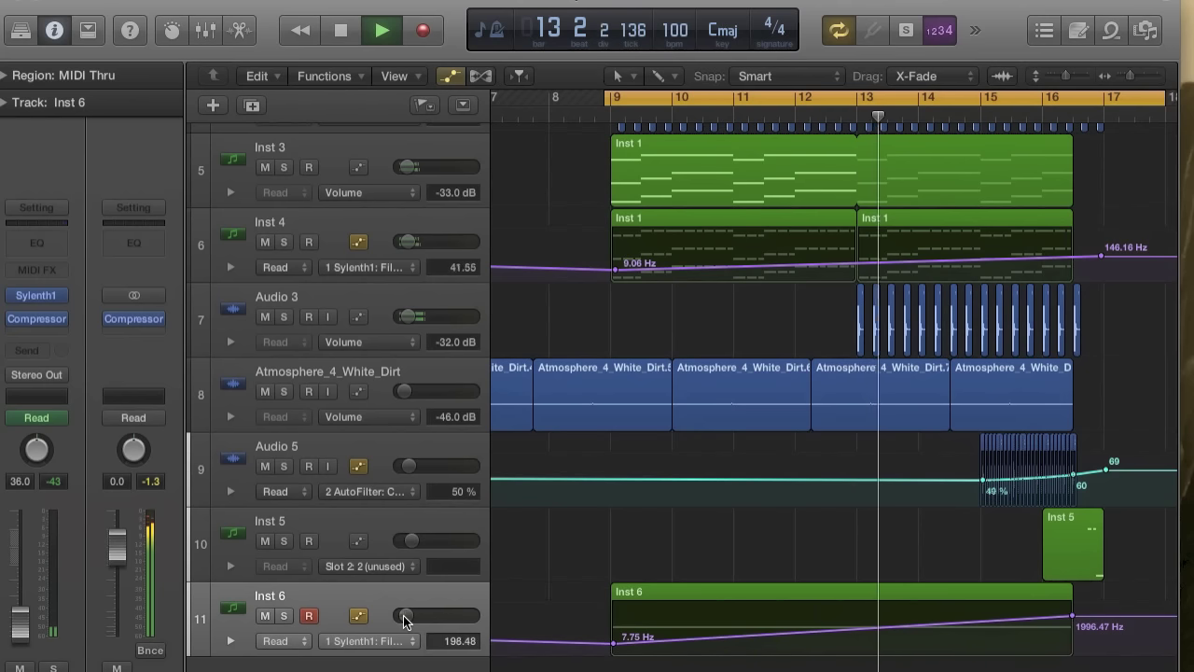
click(404, 616)
click(404, 616)
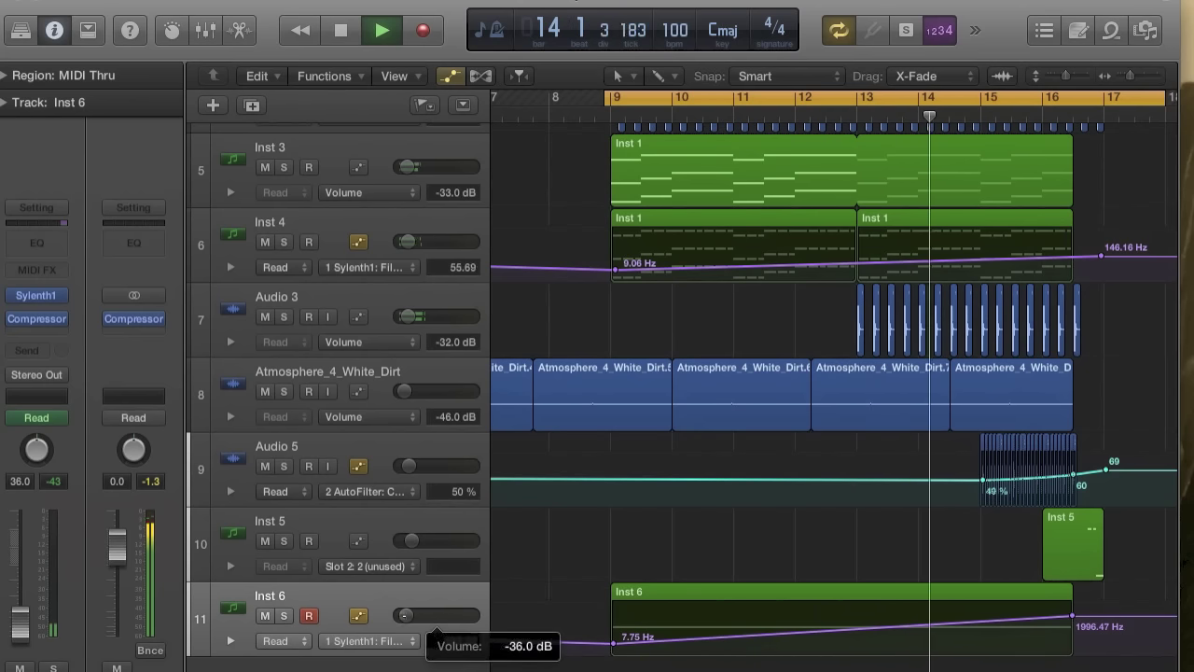
drag(404, 618, 399, 619)
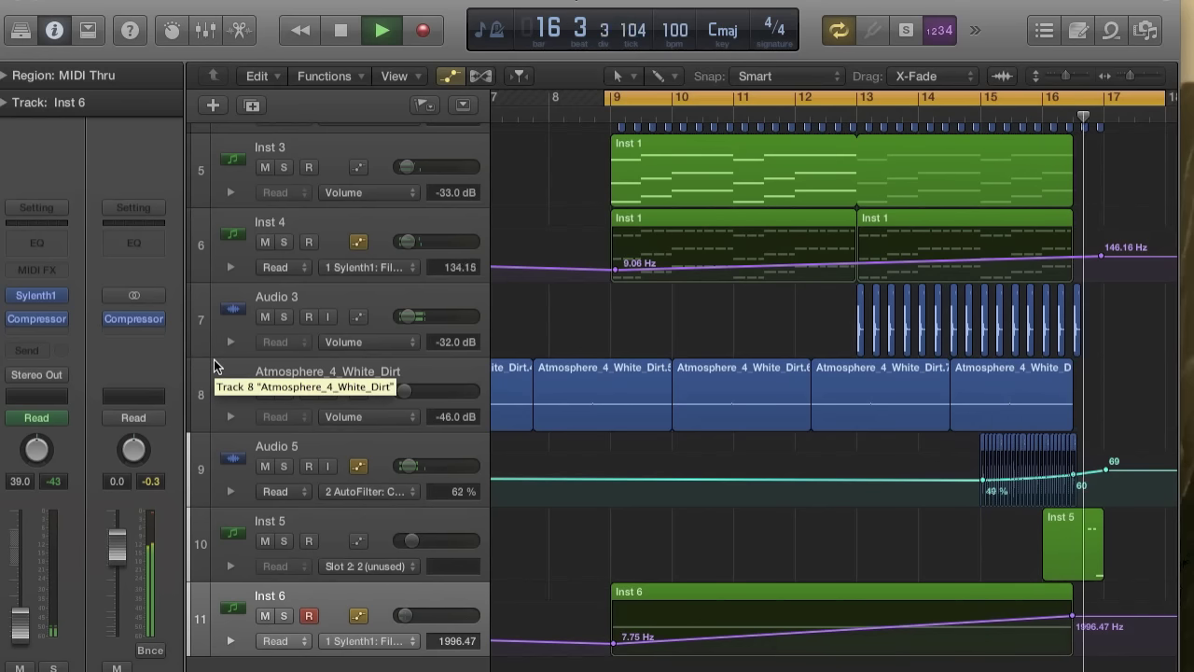
key(space)
scroll(742, 382, right, 5)
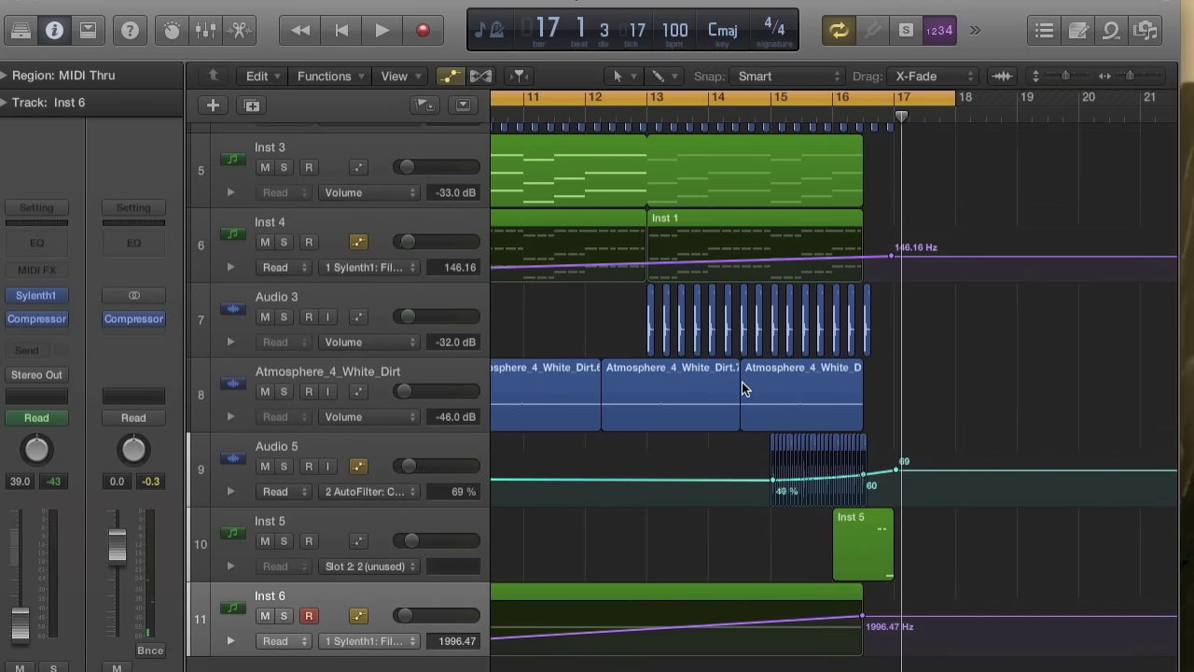
scroll(741, 381, up, 4)
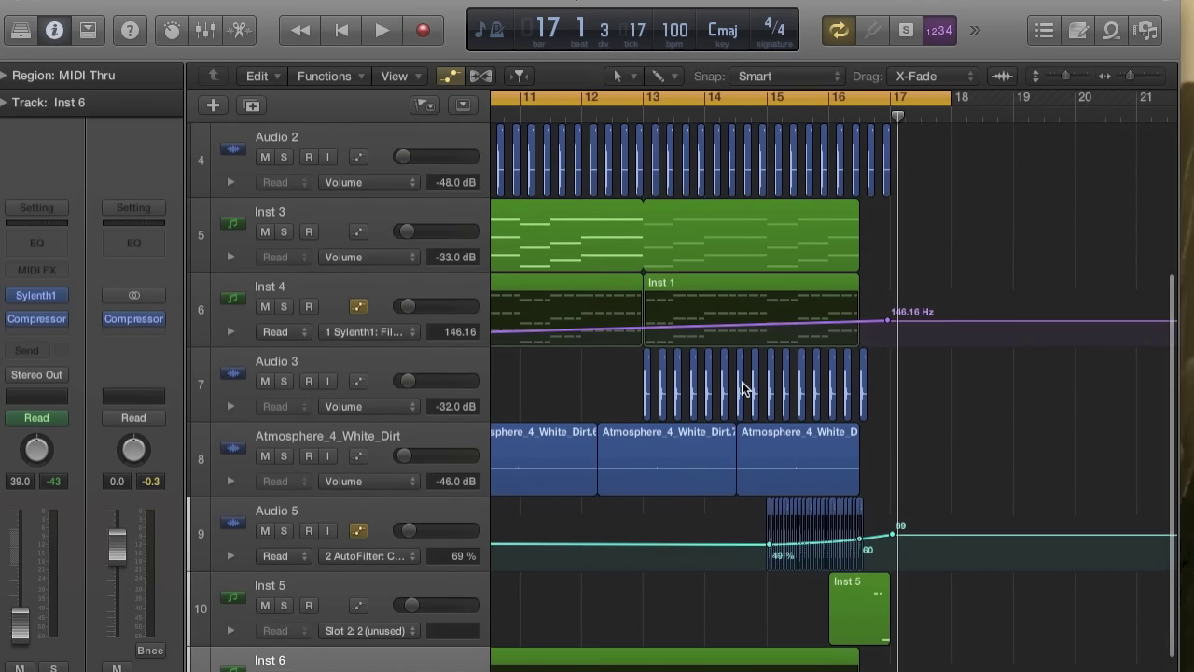
scroll(742, 382, down, 4)
scroll(741, 382, up, 5)
scroll(741, 383, down, 5)
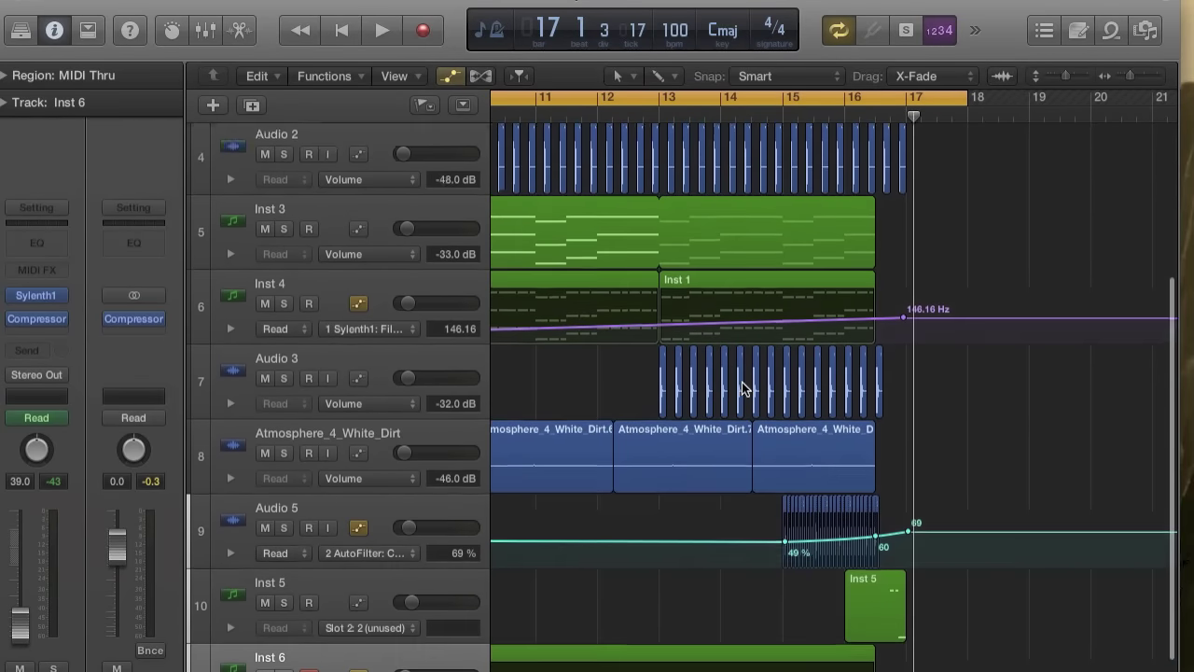
scroll(742, 383, left, 1)
scroll(741, 382, up, 1)
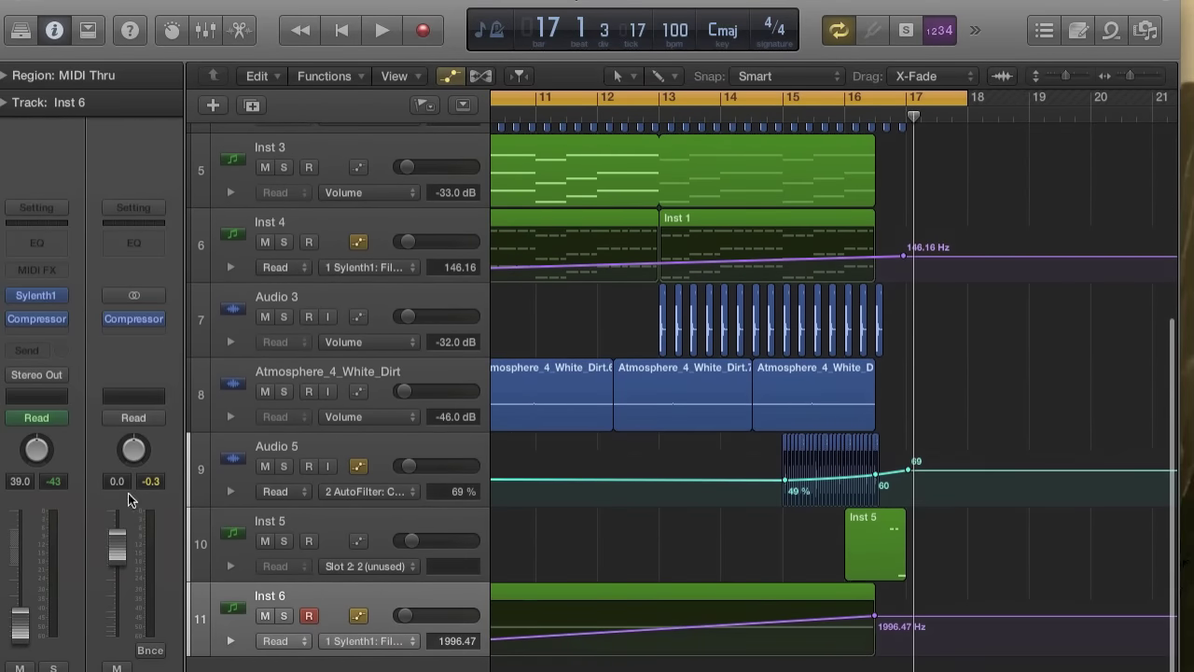
click(46, 329)
mouse_move(88, 514)
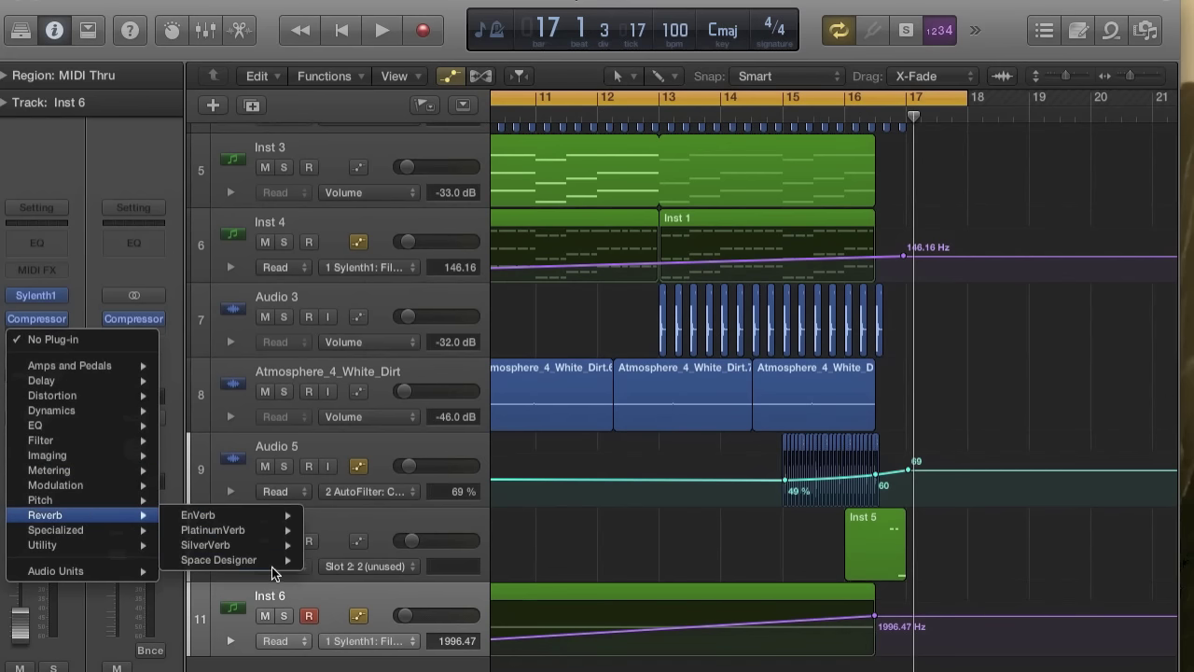
click(218, 309)
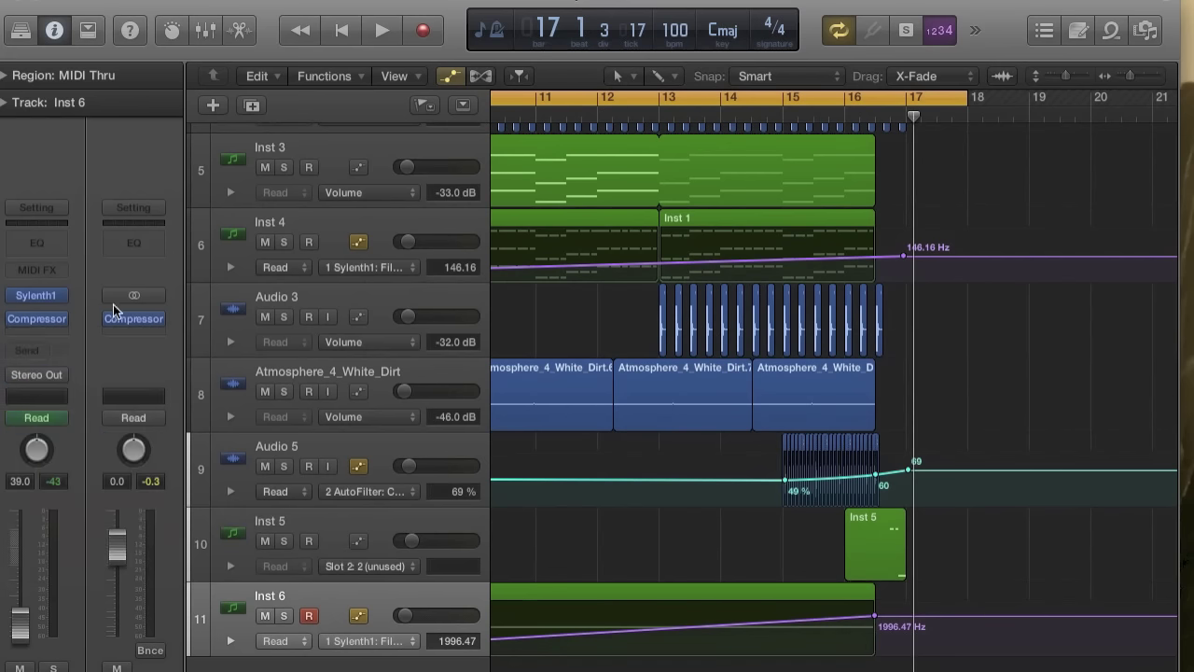
- Enable Sylenth1's built-in reverb on Inst 6 with a size of 5.88 and play the section from bar 9
click(42, 298)
click(319, 399)
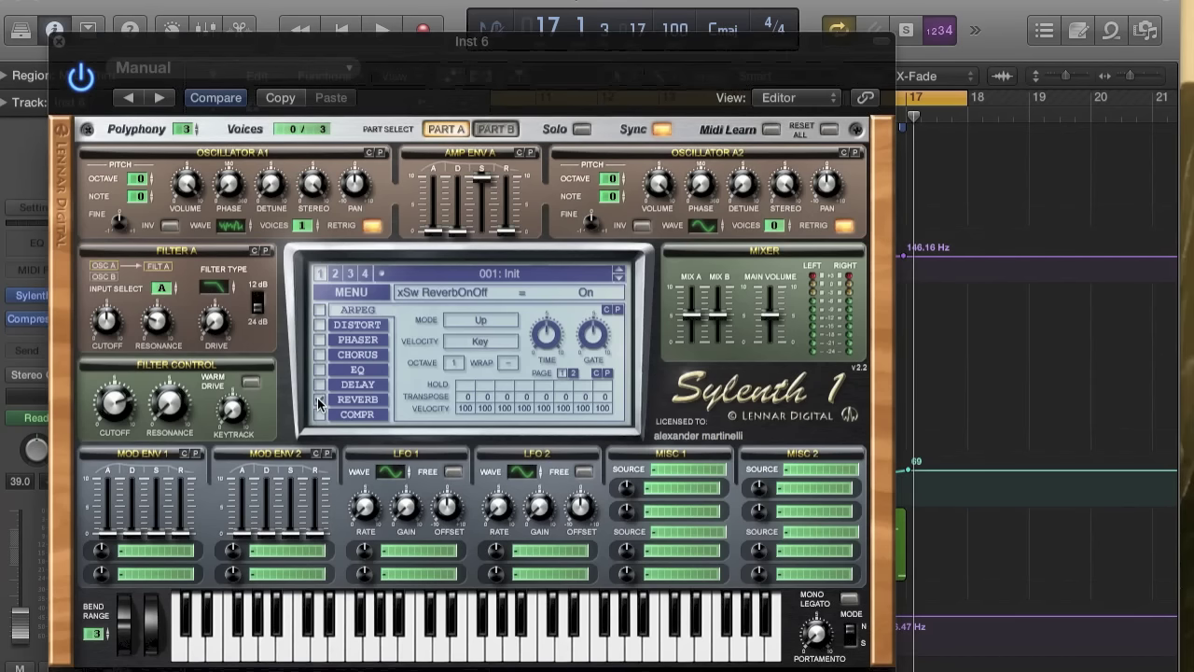
click(357, 400)
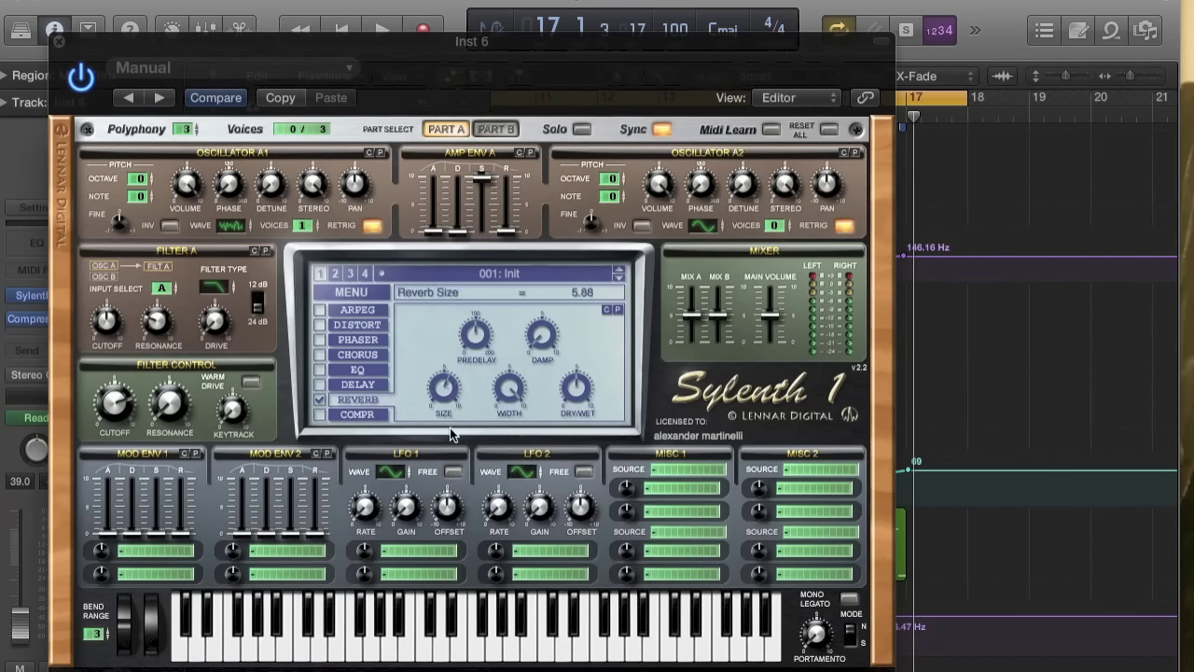
key(space)
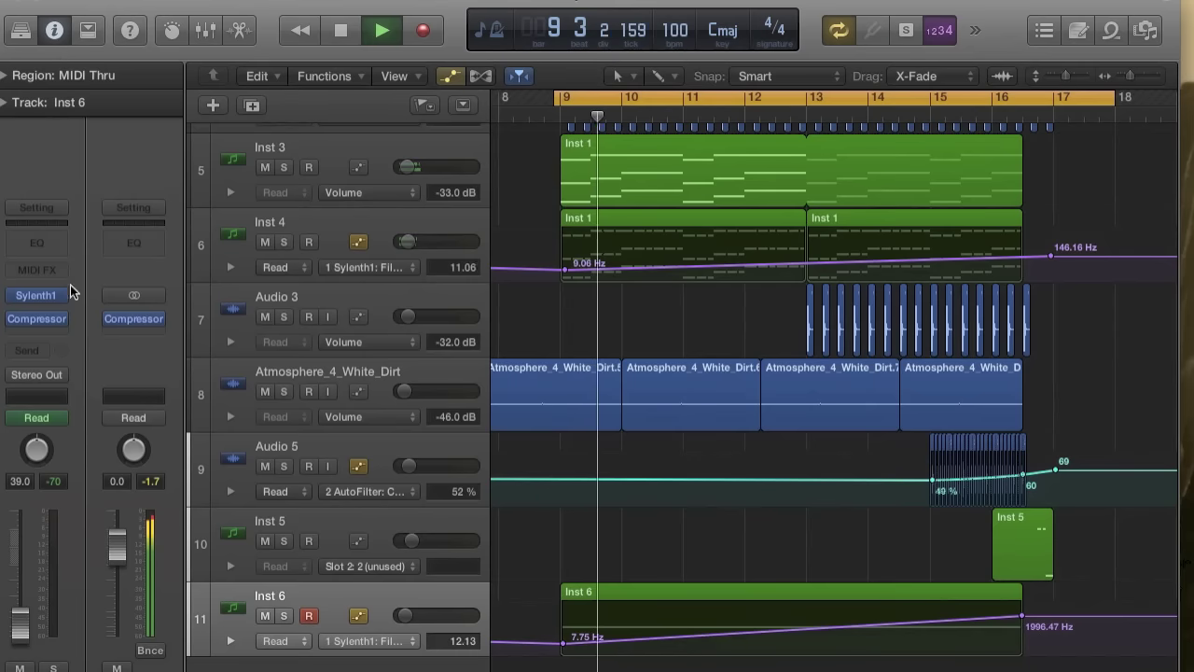
- Insert a Channel EQ on Inst 6 and cut the low shelf by 24 dB at 102 Hz
click(50, 330)
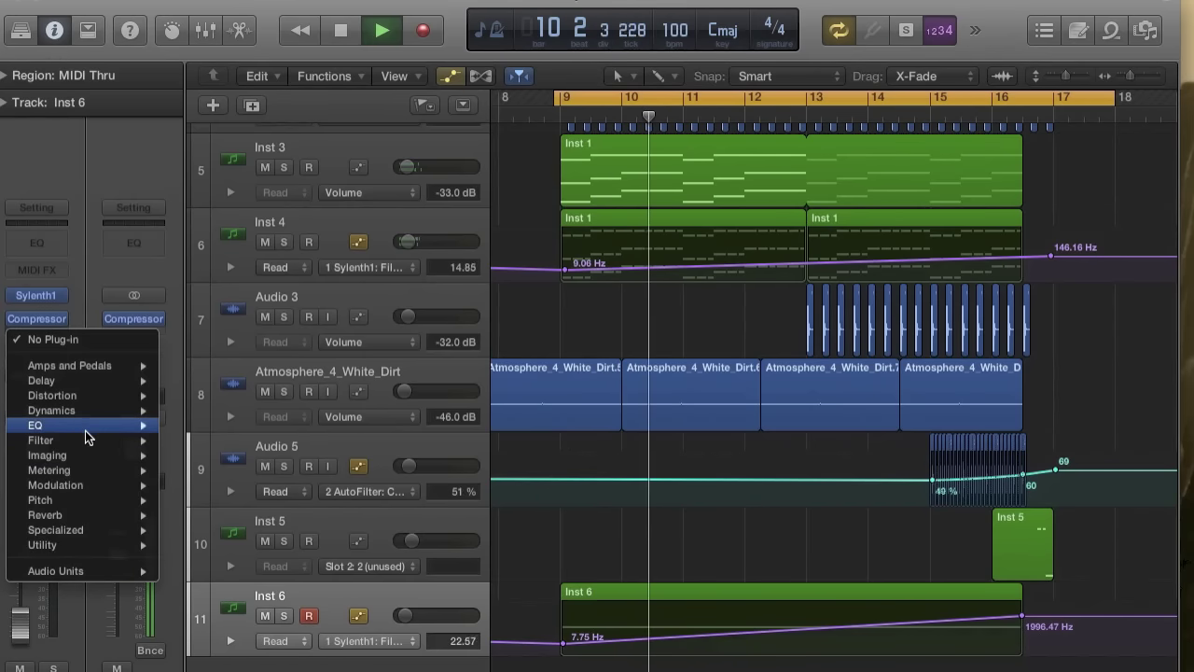
mouse_move(84, 425)
mouse_move(270, 425)
click(339, 426)
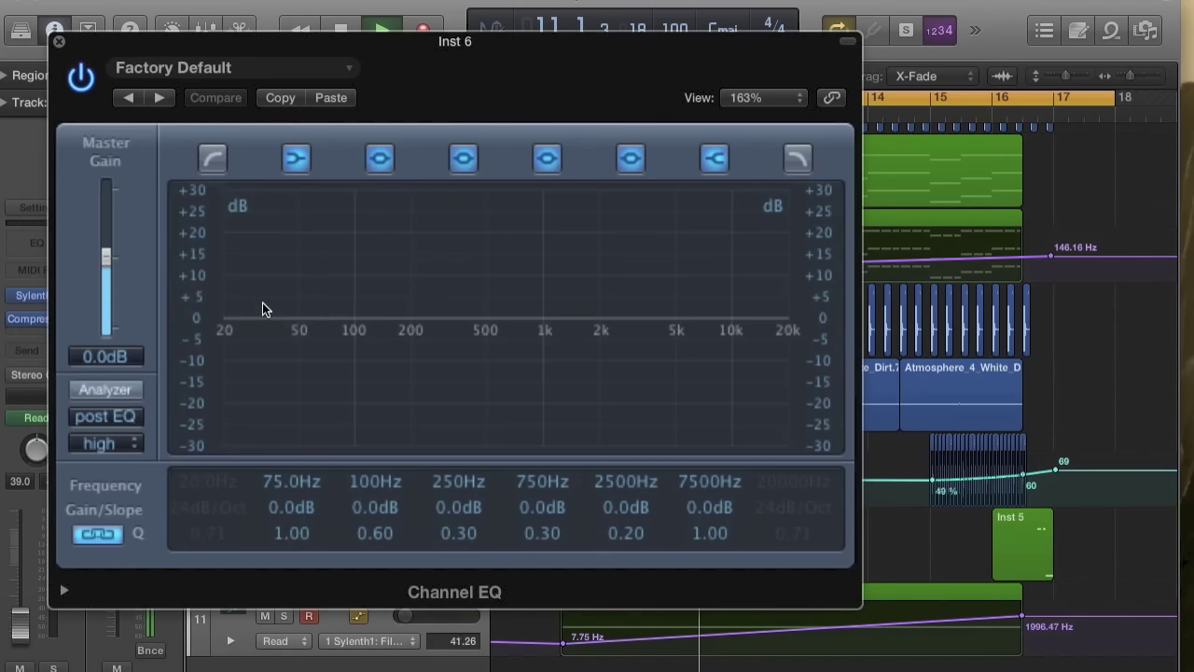
drag(233, 317, 268, 517)
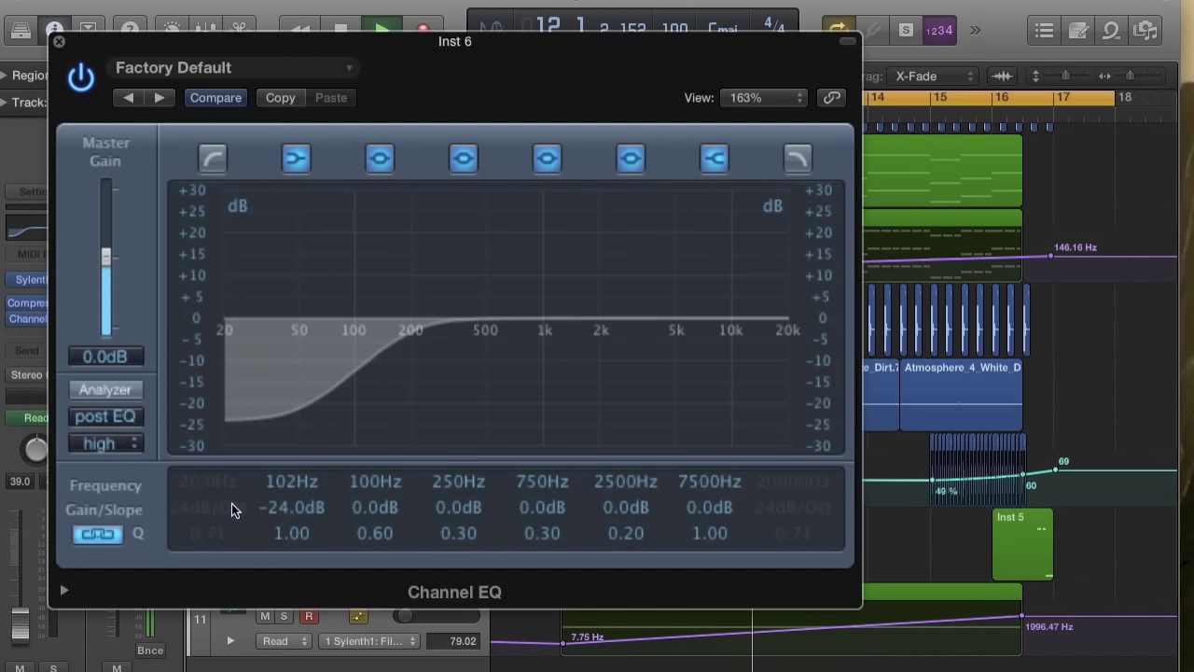
- Raise the Inst 6 low shelf frequency to 220 Hz, cut the second EQ band by 24 dB at 73 Hz, and close the EQ
click(116, 390)
drag(336, 391, 402, 409)
drag(282, 340, 254, 480)
click(121, 389)
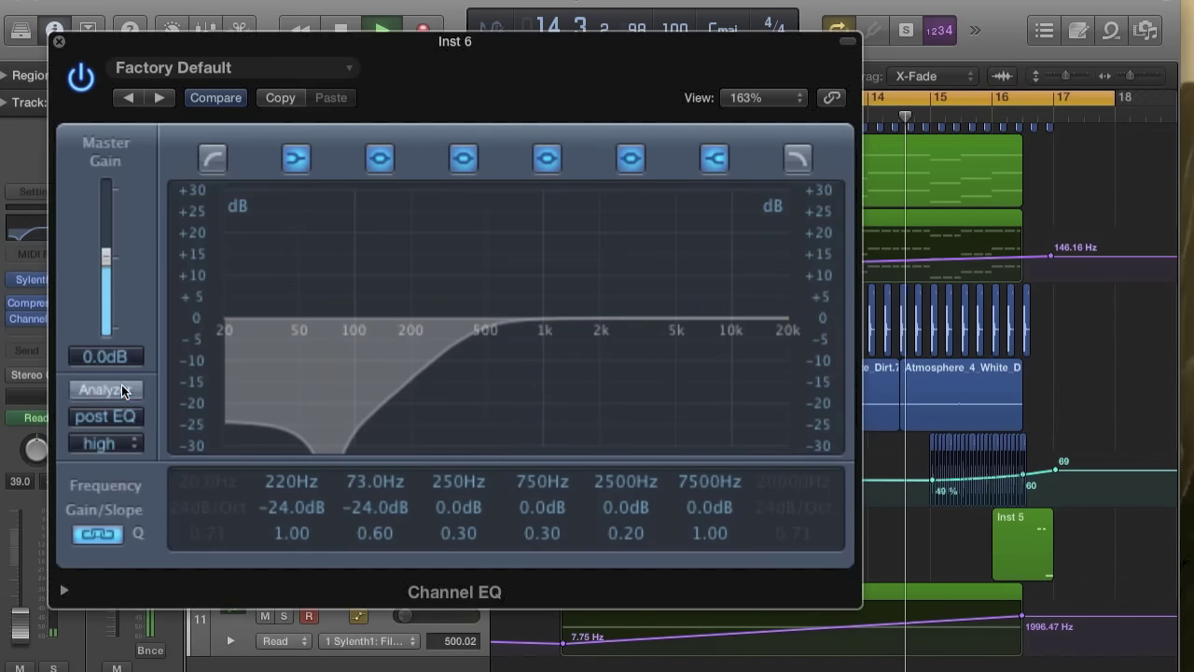
click(58, 41)
- Turn off the cycle range and stop playback before bar 17
scroll(949, 270, right, 5)
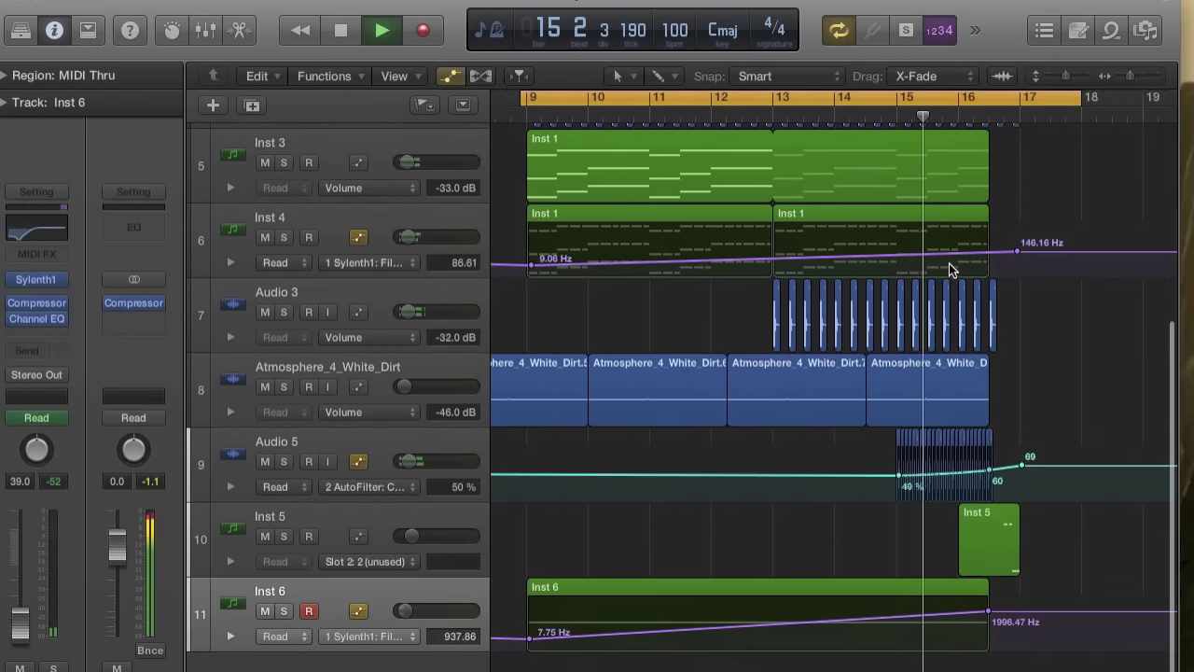
click(826, 97)
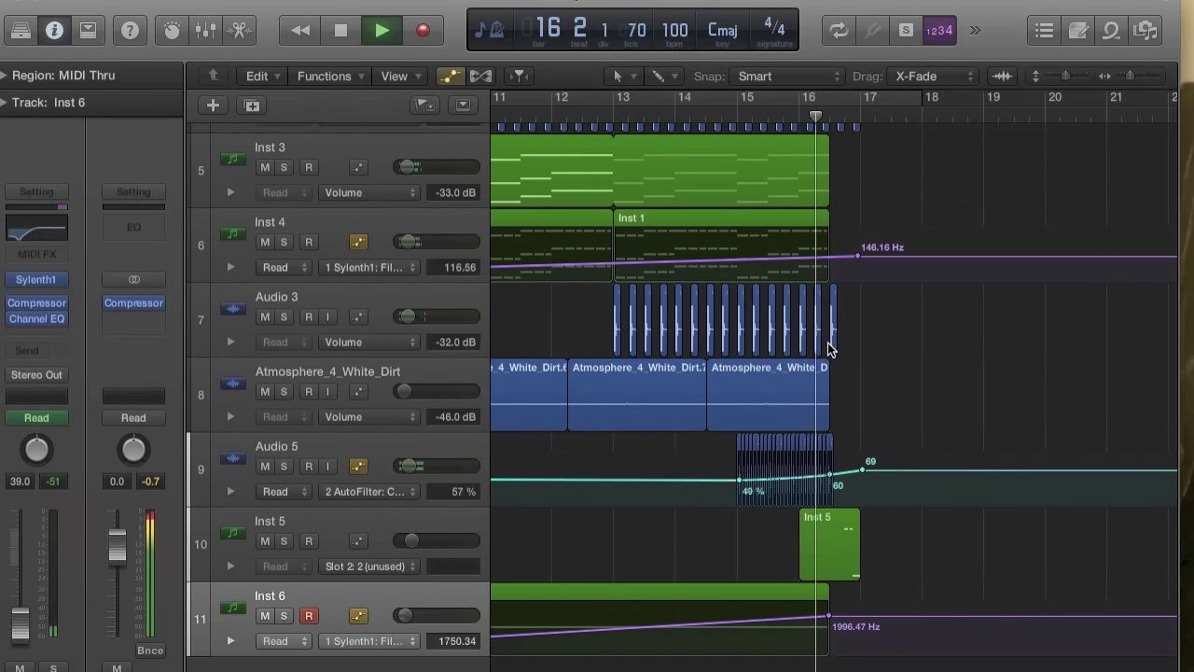
key(space)
scroll(828, 337, up, 5)
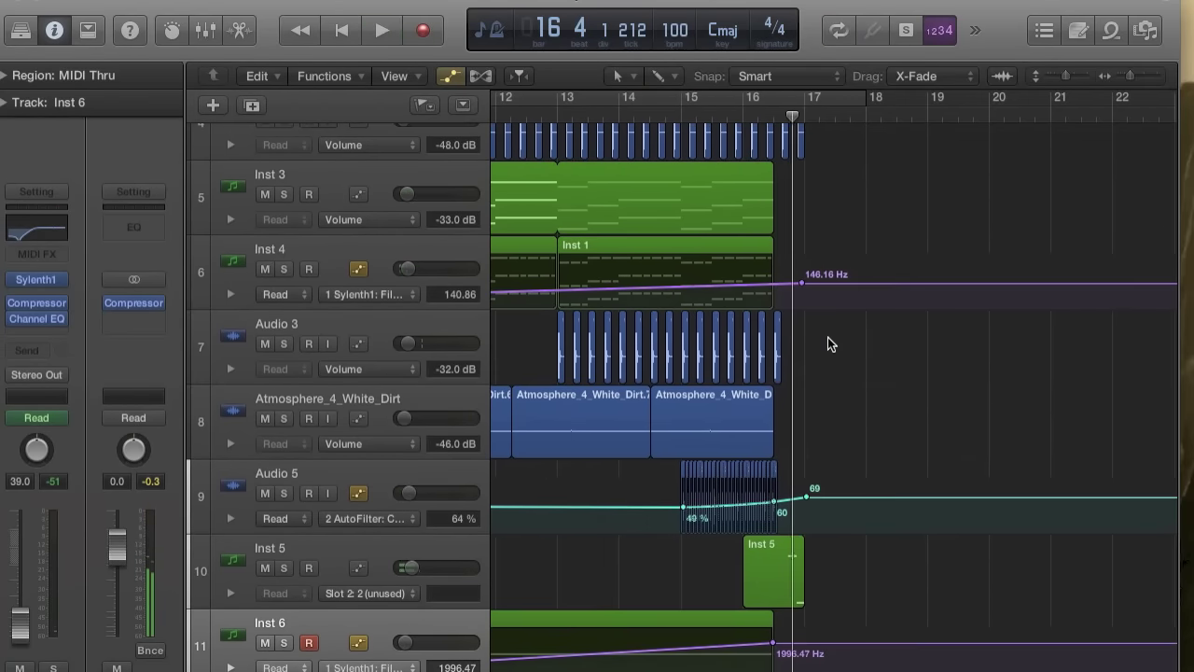
scroll(827, 336, right, 5)
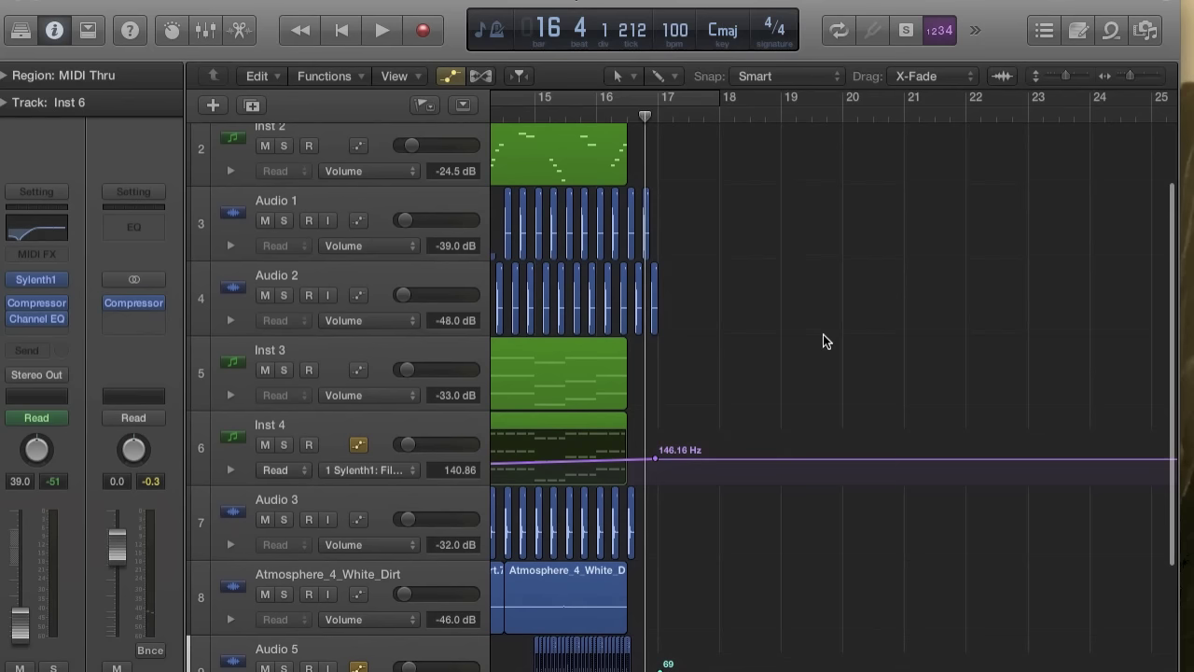
- Place the playhead at 16.3, where the chord regions end, and enable volume automation on Inst 1
click(627, 112)
scroll(639, 123, up, 2)
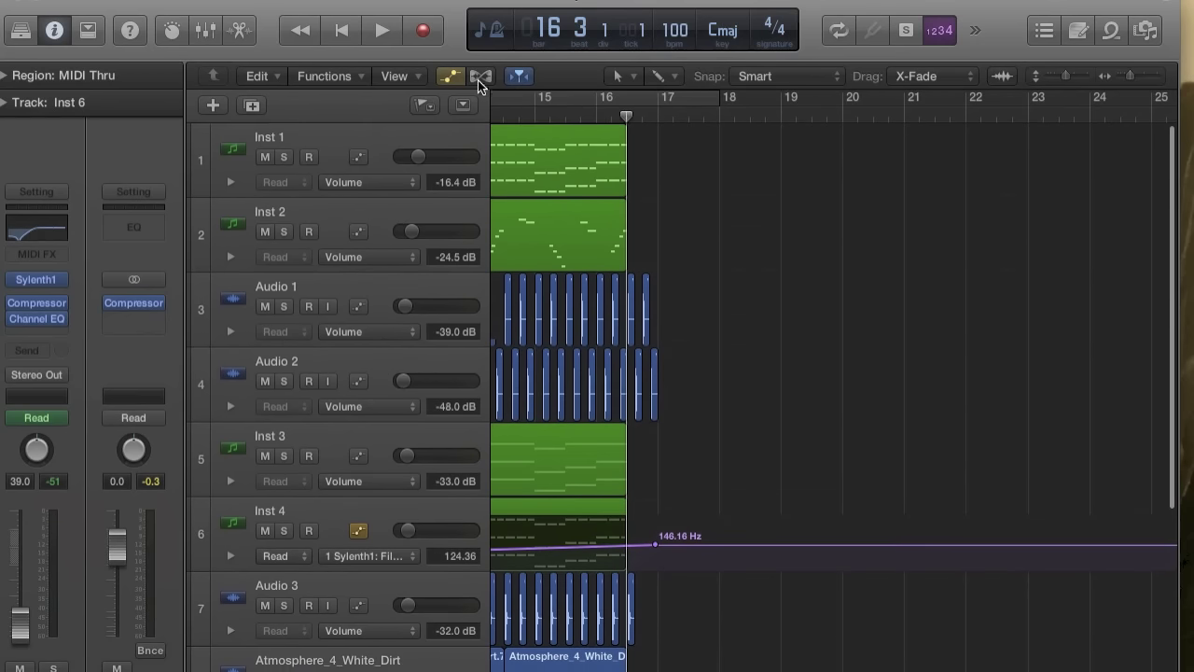
click(451, 77)
click(450, 77)
scroll(611, 262, up, 3)
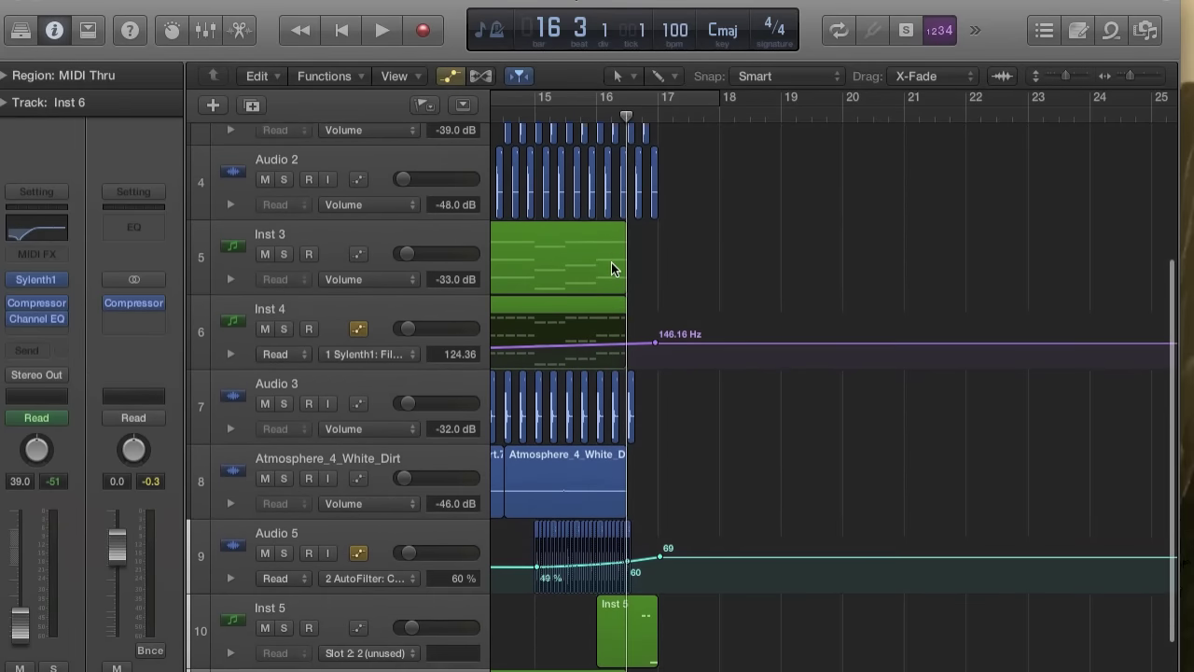
scroll(611, 262, left, 3)
scroll(611, 266, up, 2)
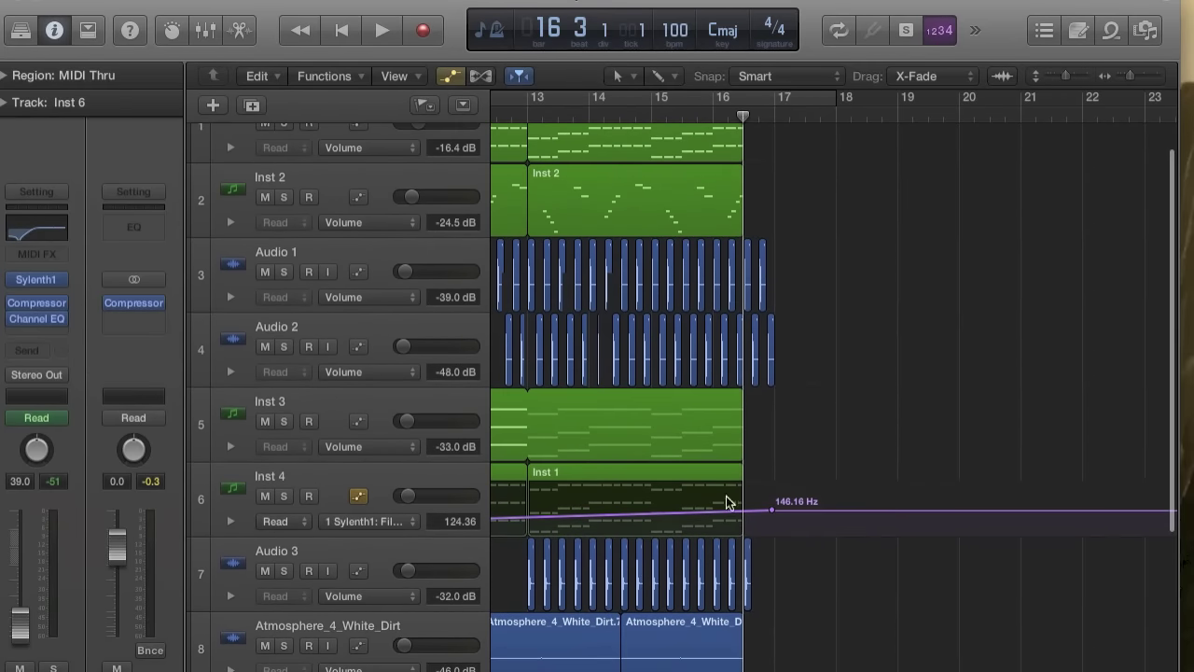
scroll(770, 420, up, 1)
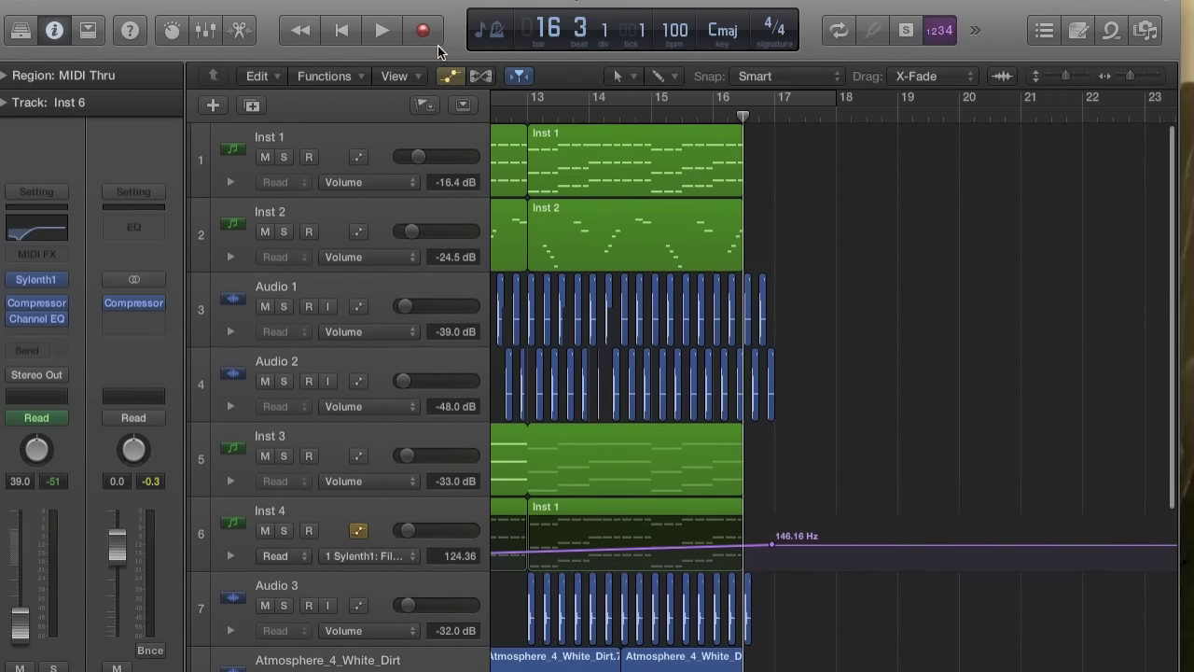
scroll(372, 163, down, 4)
scroll(373, 162, up, 4)
click(359, 156)
key(super+Right)
key(super+Right)
key(super+Right)
key(super+Right)
key(super+Right)
key(super+Right)
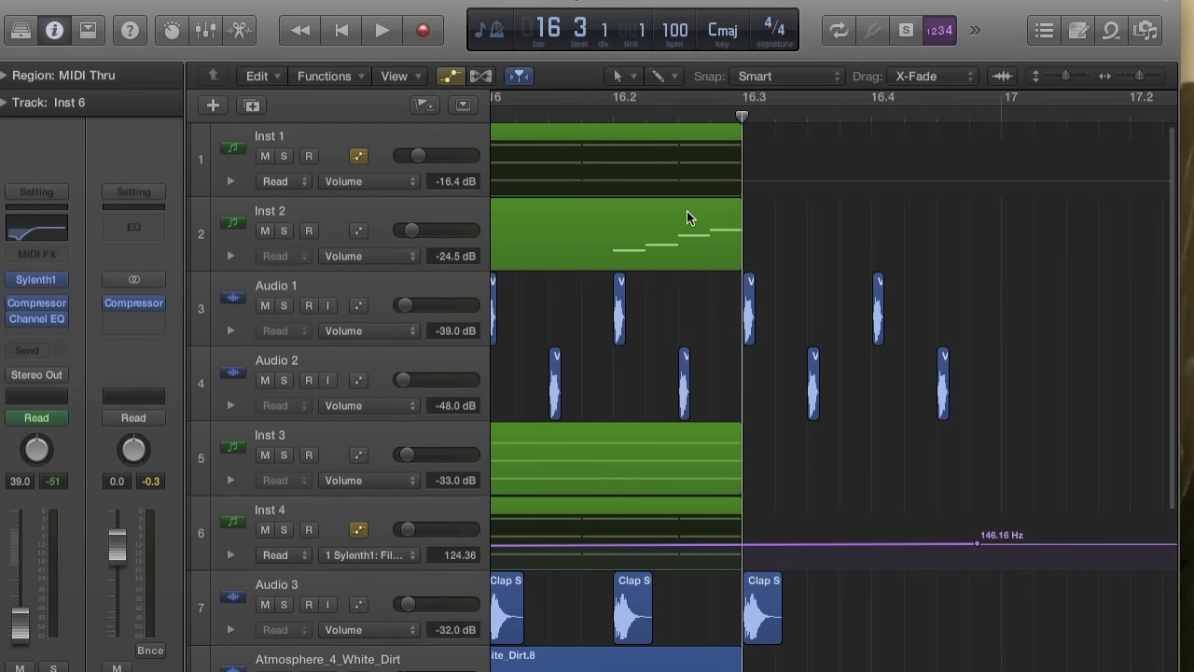
- Automate Inst 1's volume to drop from -16.4 dB to -∞ at 16.3 and return to -16.4 dB just after bar 17
click(741, 180)
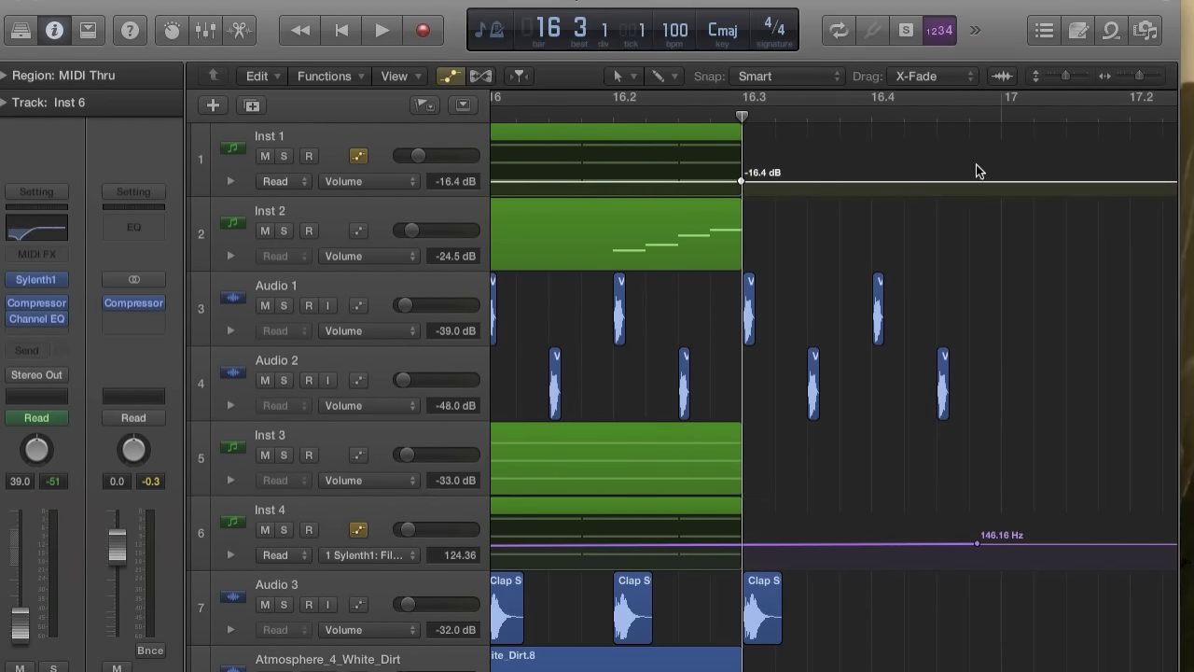
key(super+Right)
key(super+Right)
key(super+Right)
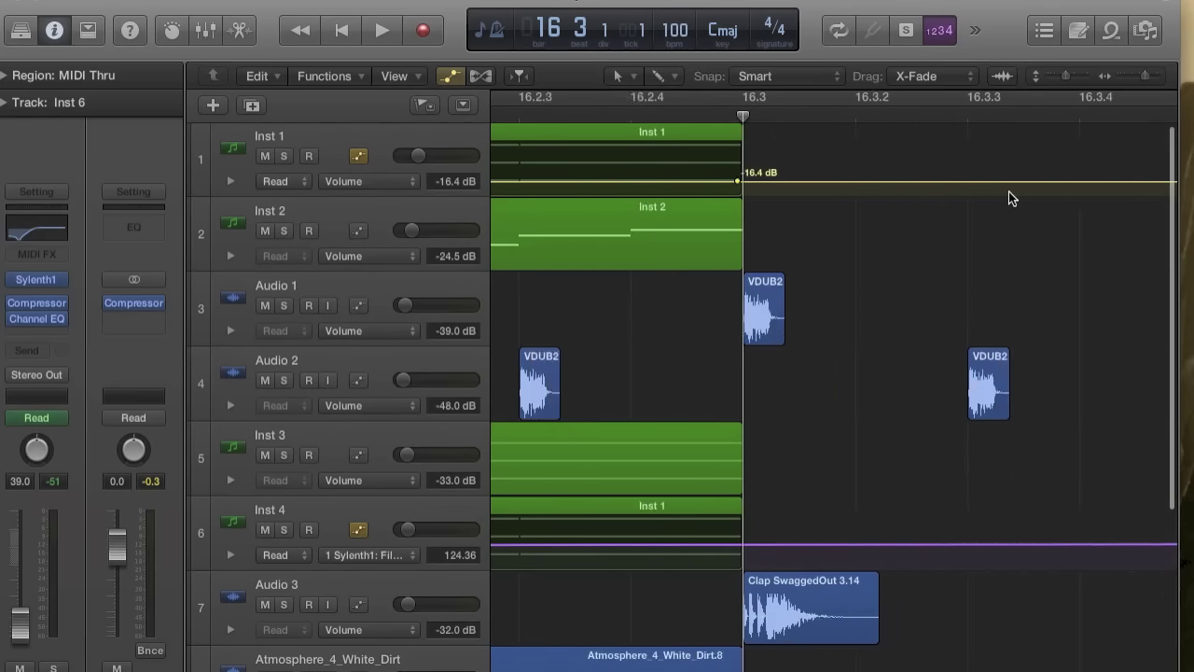
click(744, 180)
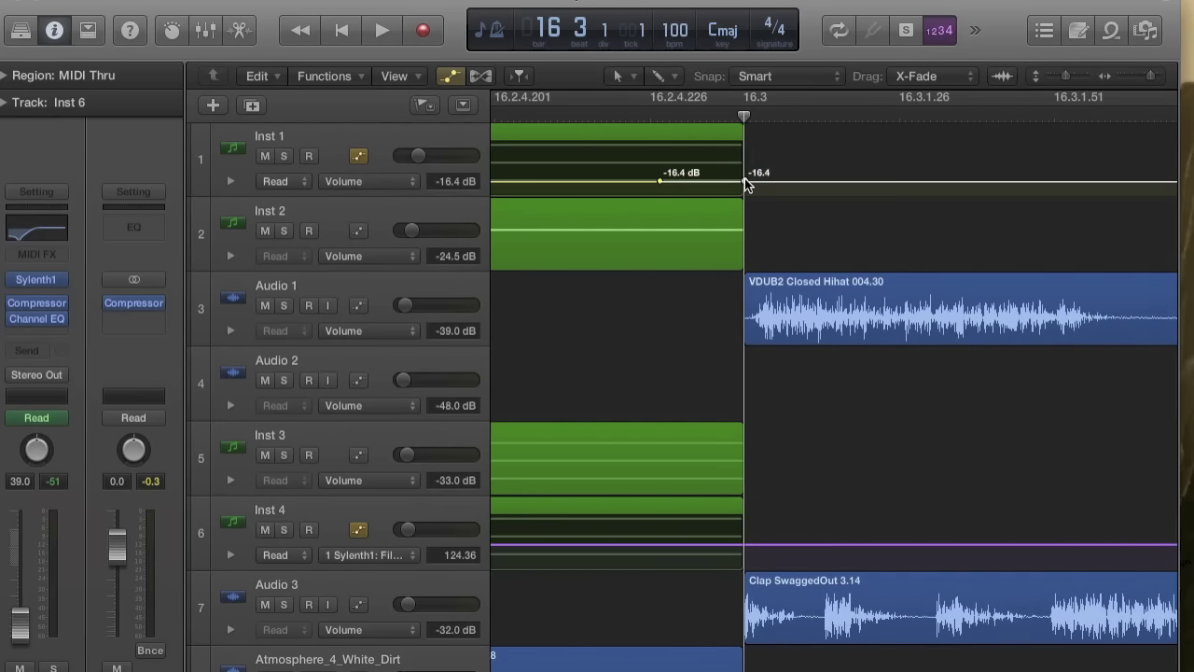
drag(658, 181, 762, 216)
key(super+Left)
key(super+Left)
key(super+Left)
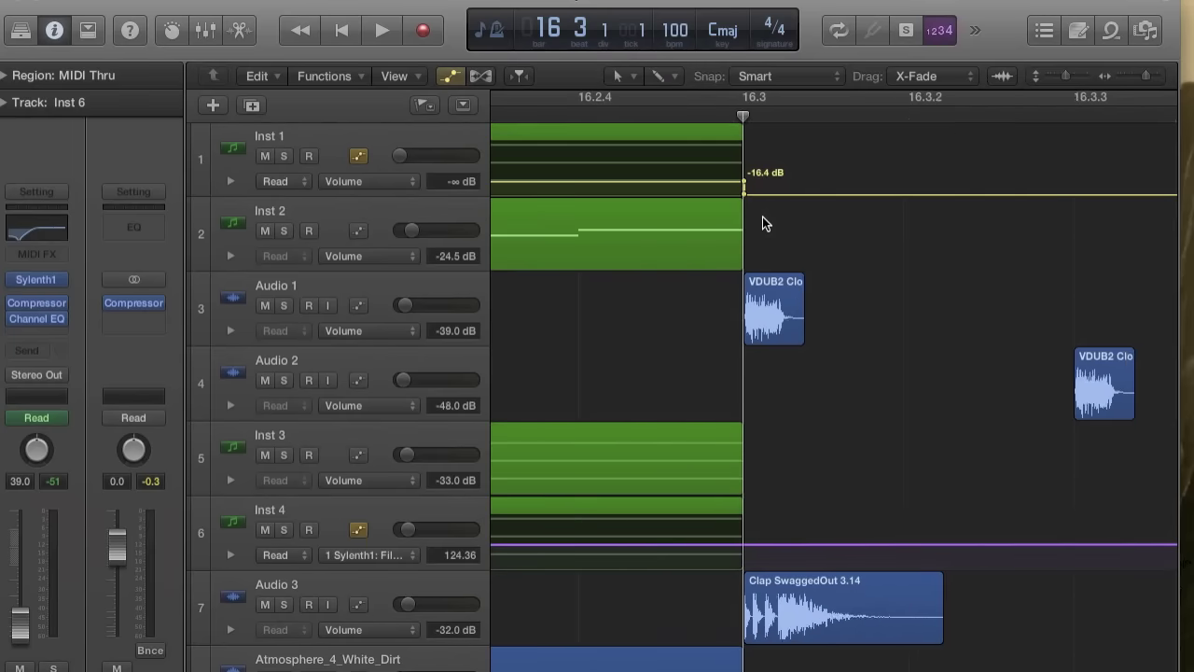
key(super+Left)
- Hide the automation lanes on all tracks
scroll(719, 224, down, 3)
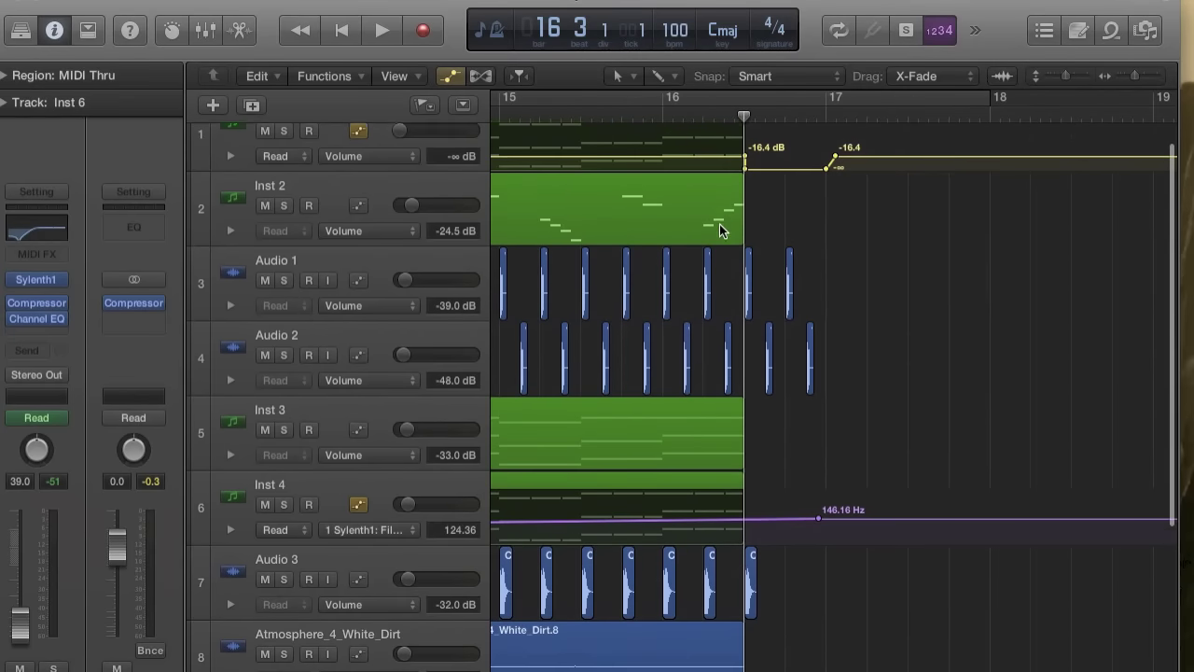
scroll(742, 429, down, 4)
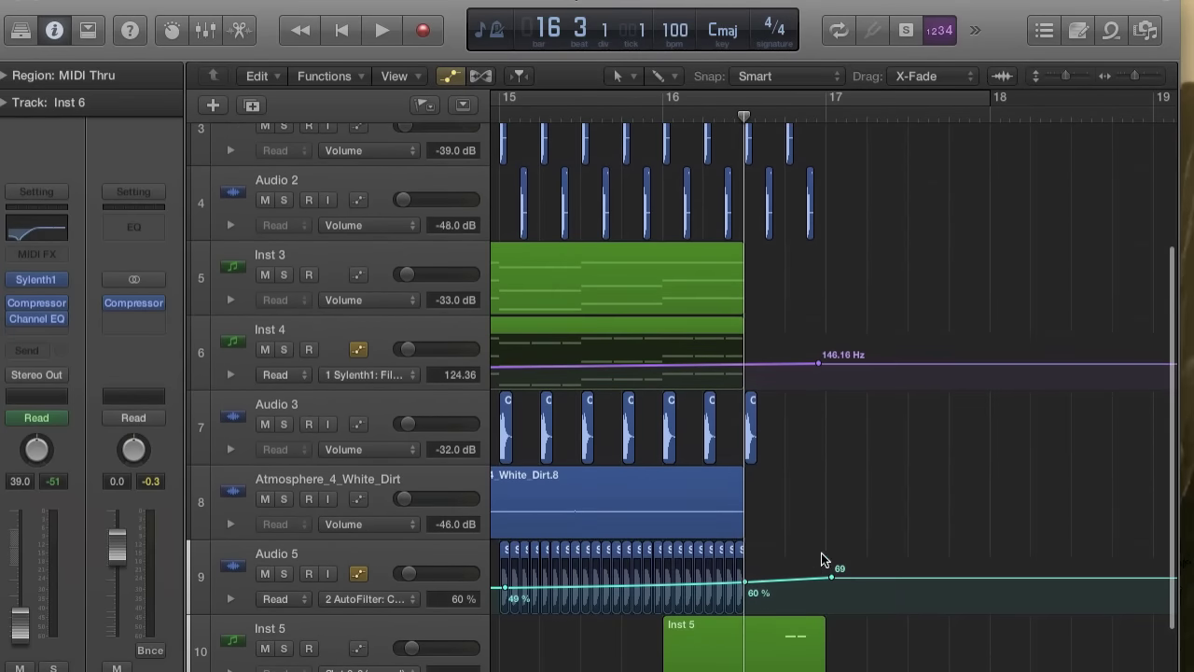
scroll(821, 559, down, 2)
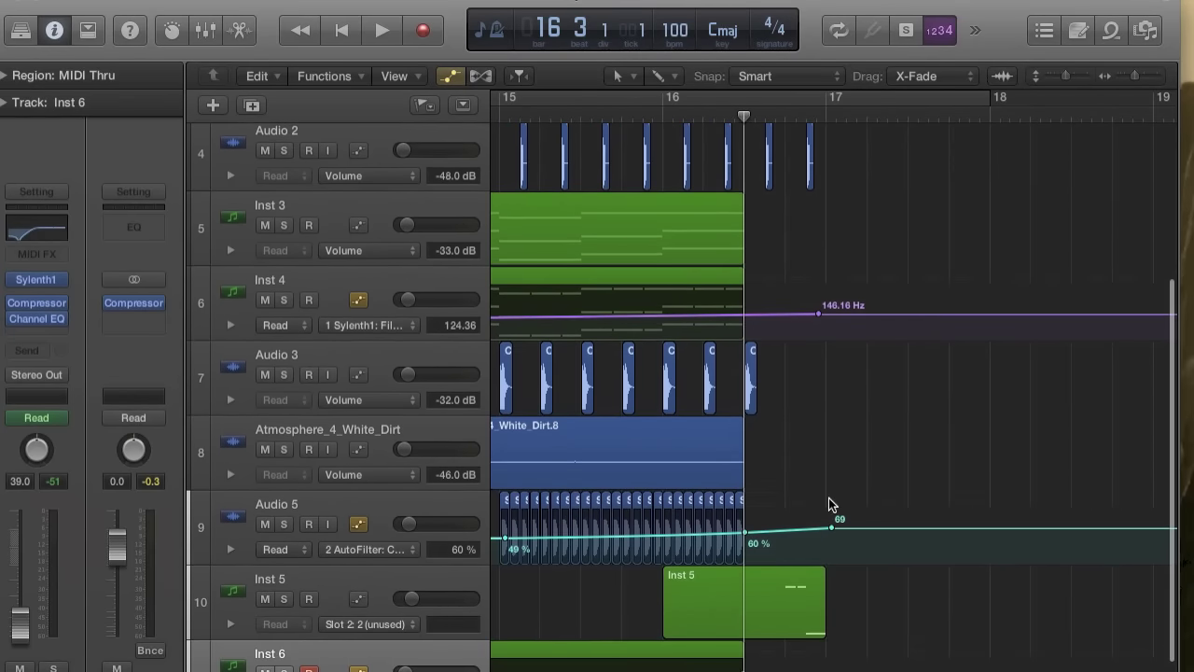
scroll(828, 497, down, 2)
key(super+Left)
key(super+Left)
key(super+Left)
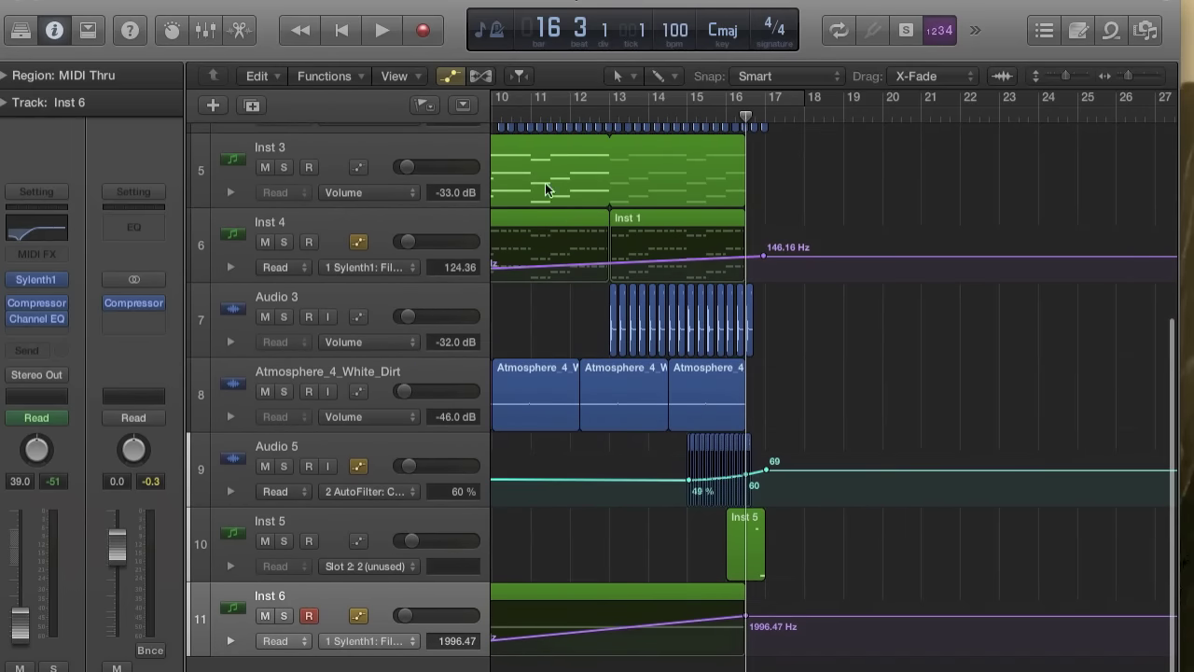
click(455, 79)
scroll(738, 425, up, 4)
scroll(738, 425, left, 5)
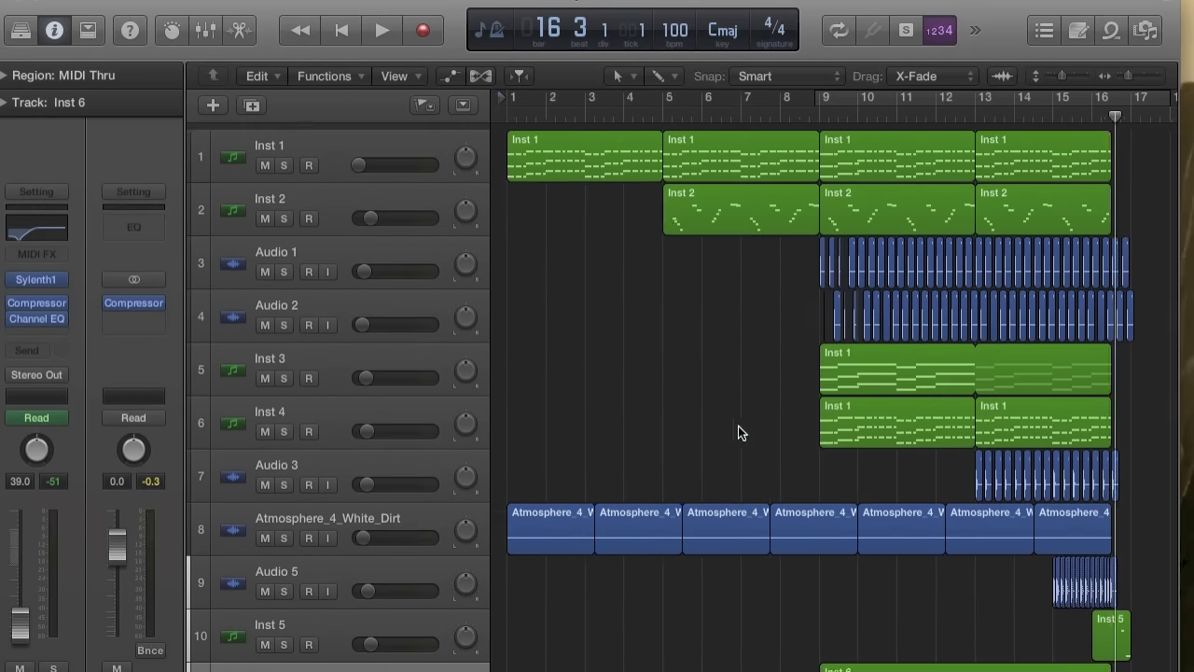
- Play the whole arrangement from bar 1 and stop playback at bar 18
key(super+Left)
key(super+Left)
key(super+Left)
scroll(738, 427, down, 2)
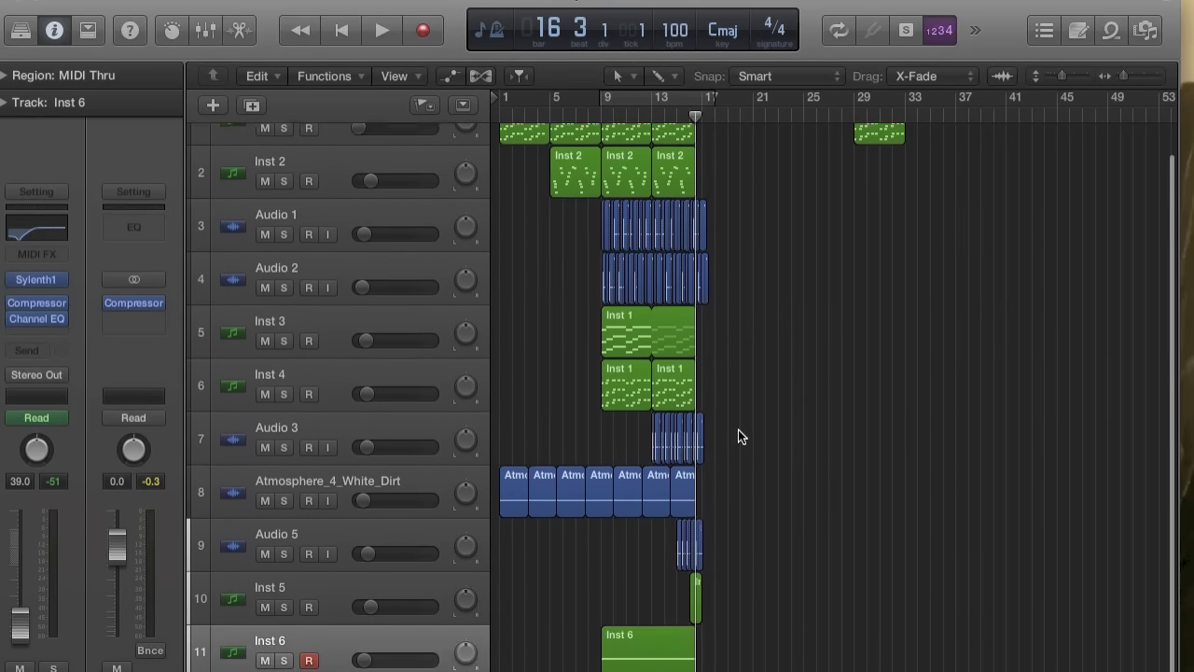
key(super+Right)
key(super+Right)
scroll(738, 429, left, 3)
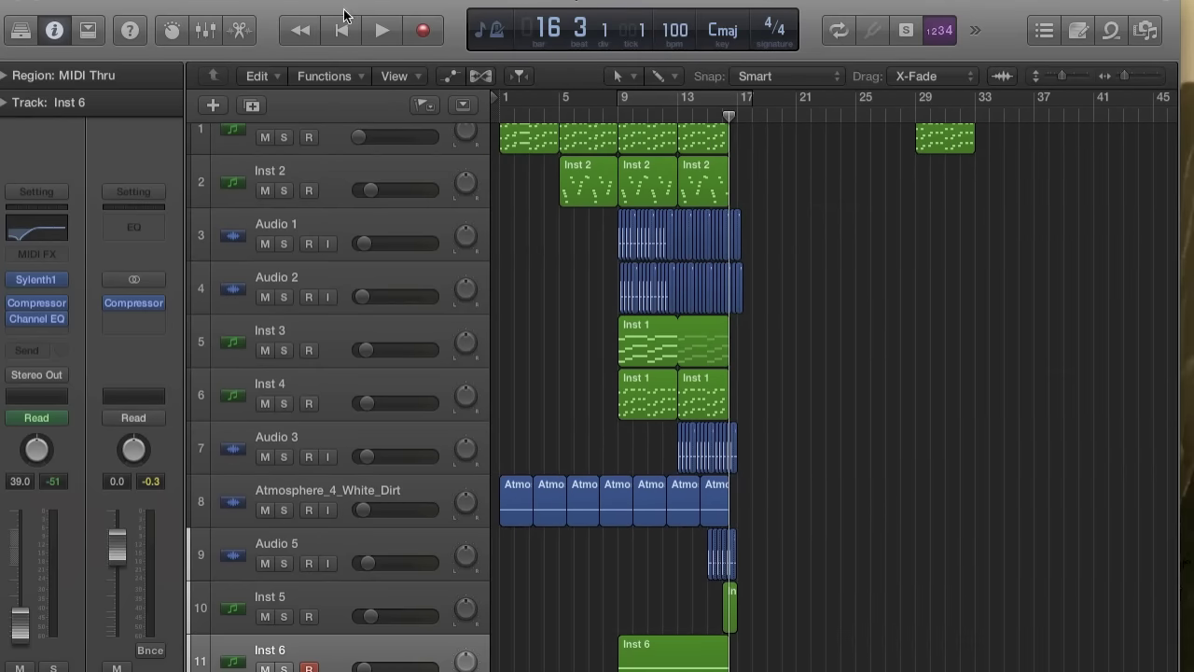
click(342, 28)
key(space)
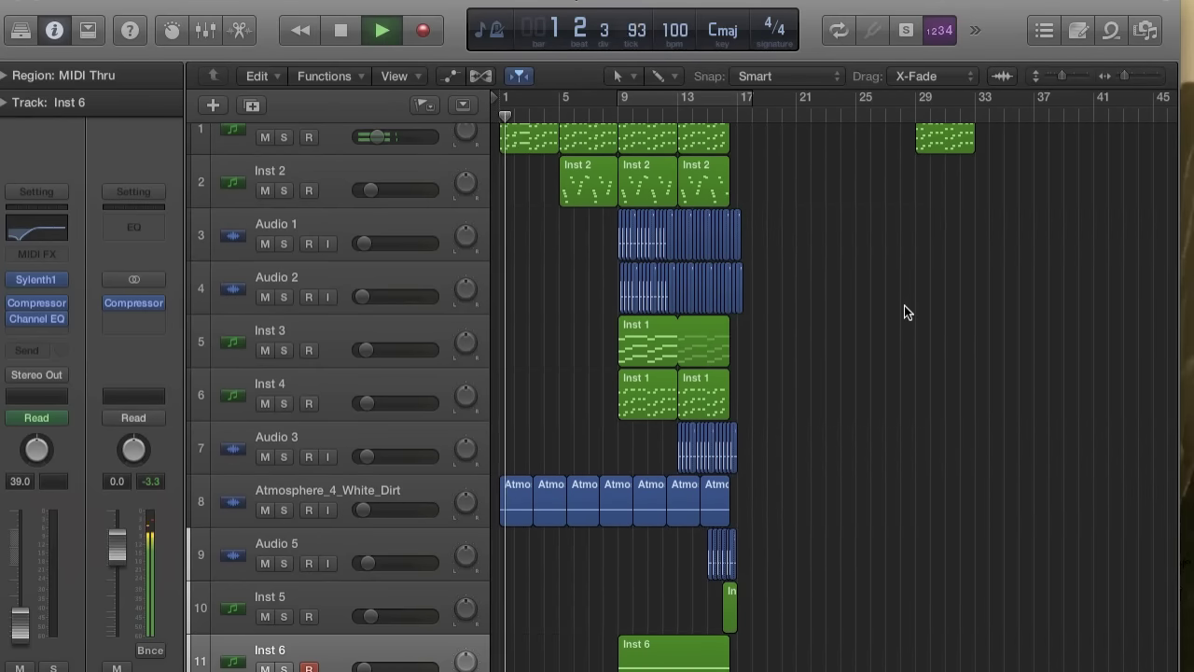
key(super+Right)
key(super+Right)
key(super+Right)
key(super+Right)
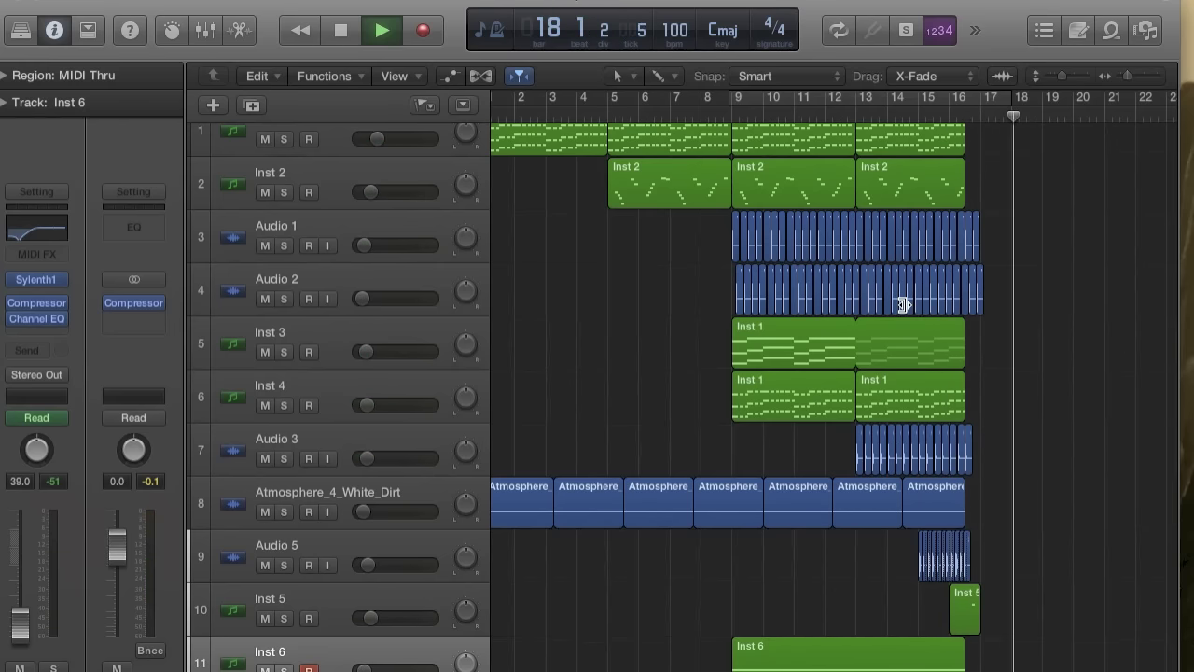
key(space)
scroll(773, 264, up, 2)
scroll(773, 264, left, 2)
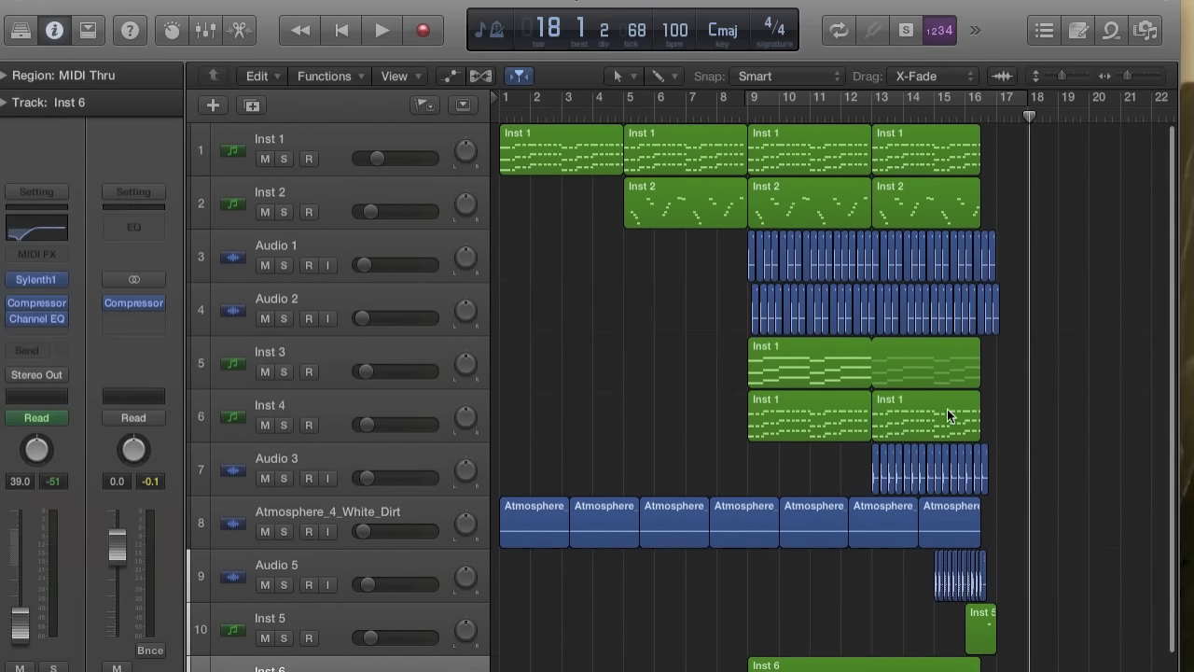
scroll(947, 409, down, 1)
scroll(947, 409, up, 1)
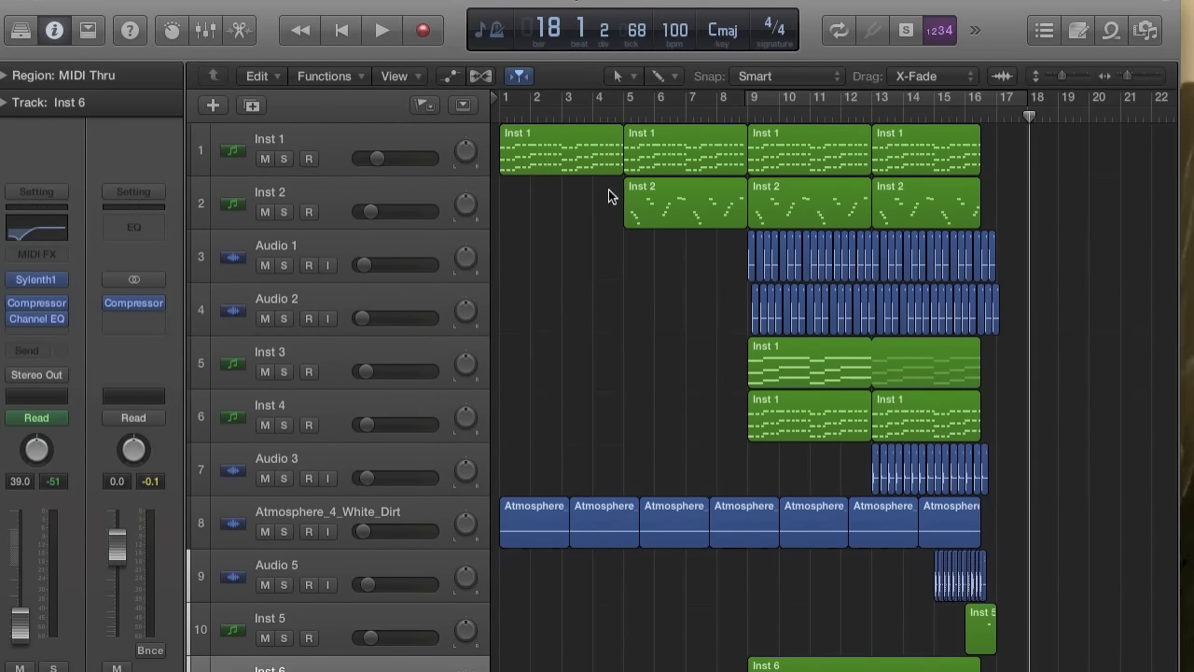
scroll(689, 431, down, 2)
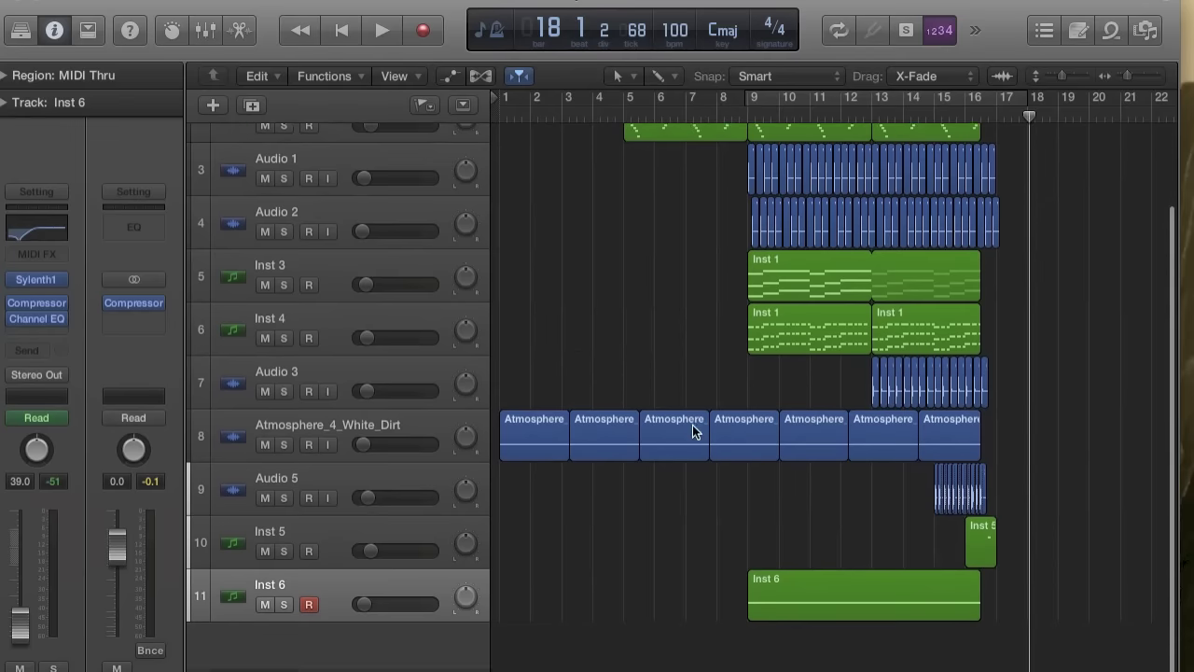
scroll(692, 431, up, 2)
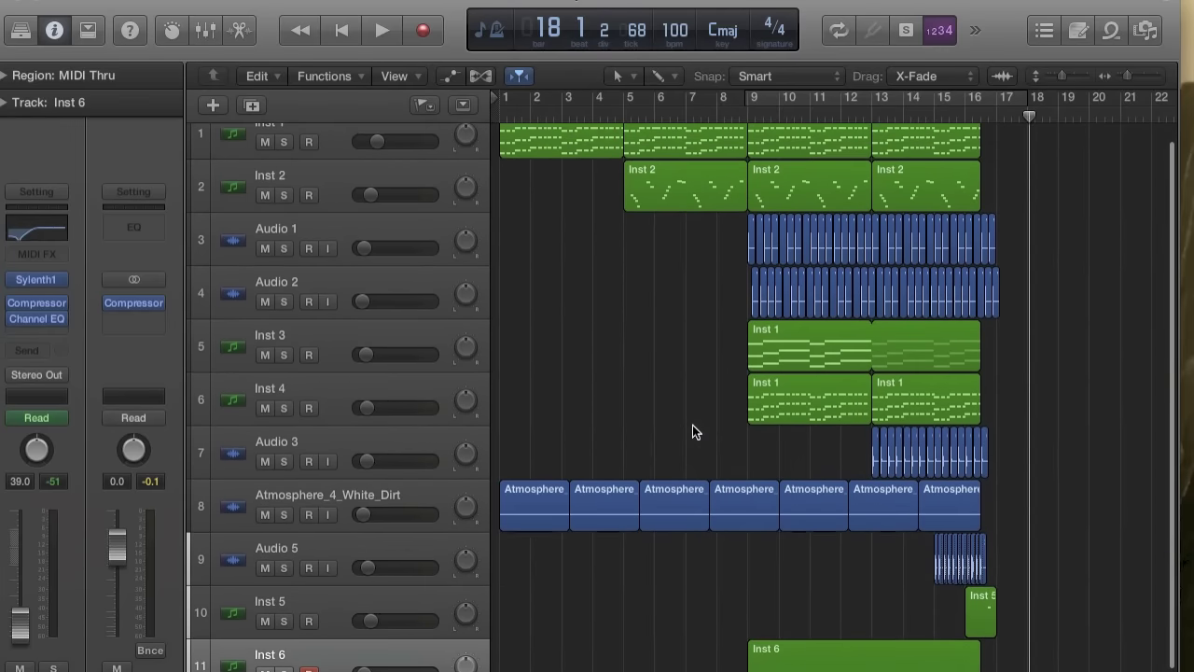